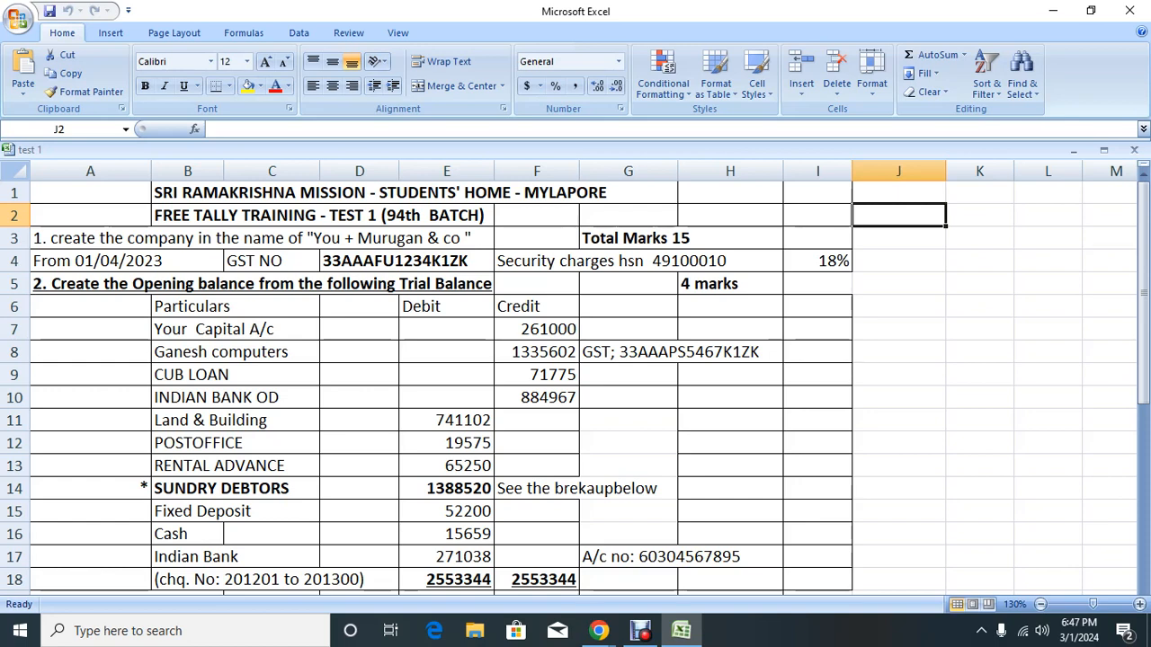
# Step: Delete the second partner's name and plus sign from A3 so it reads 'You & co'
pyautogui.click(150, 238)
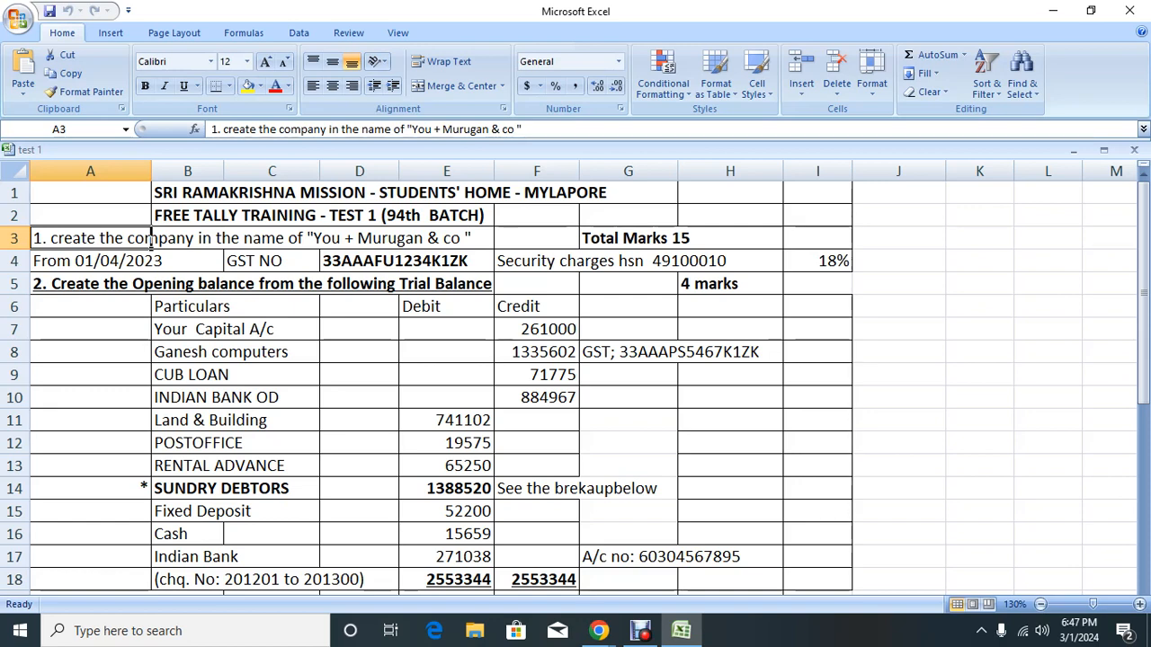
pyautogui.doubleClick(149, 238)
pyautogui.press('Left')
pyautogui.press('Left')
pyautogui.press('Left')
pyautogui.press('Left')
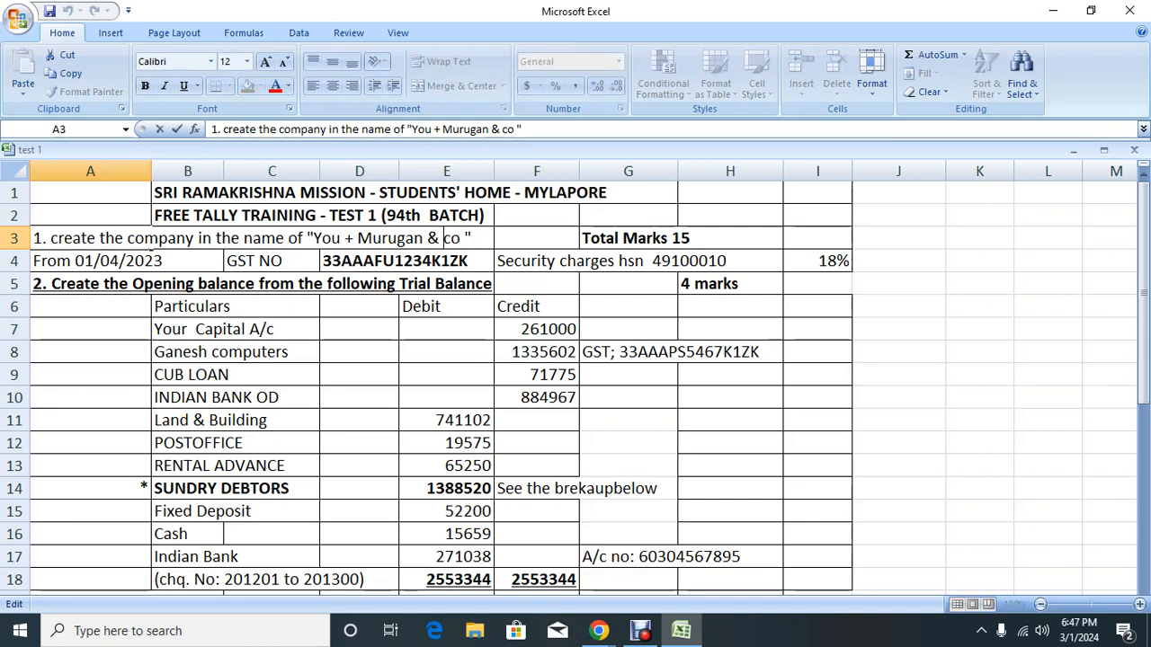
pyautogui.press('BackSpace')
pyautogui.press('BackSpace')
pyautogui.press('BackSpace')
pyautogui.press('BackSpace')
pyautogui.press('BackSpace')
pyautogui.press('BackSpace')
pyautogui.press('BackSpace')
pyautogui.press('BackSpace')
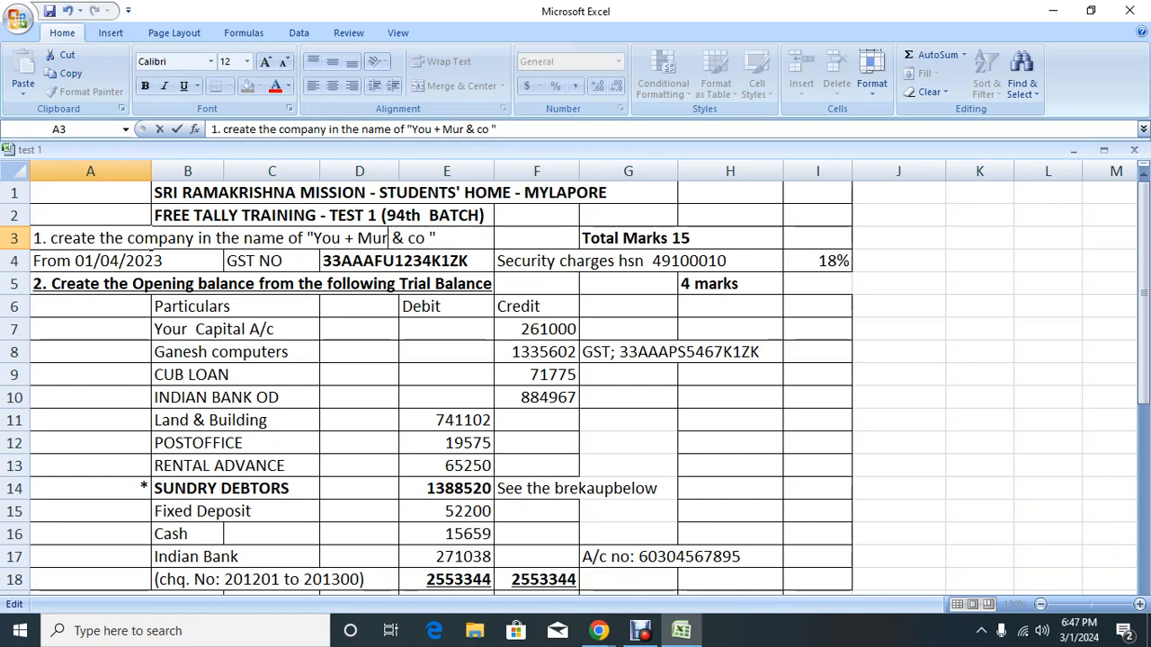
pyautogui.press('BackSpace')
pyautogui.press('Return')
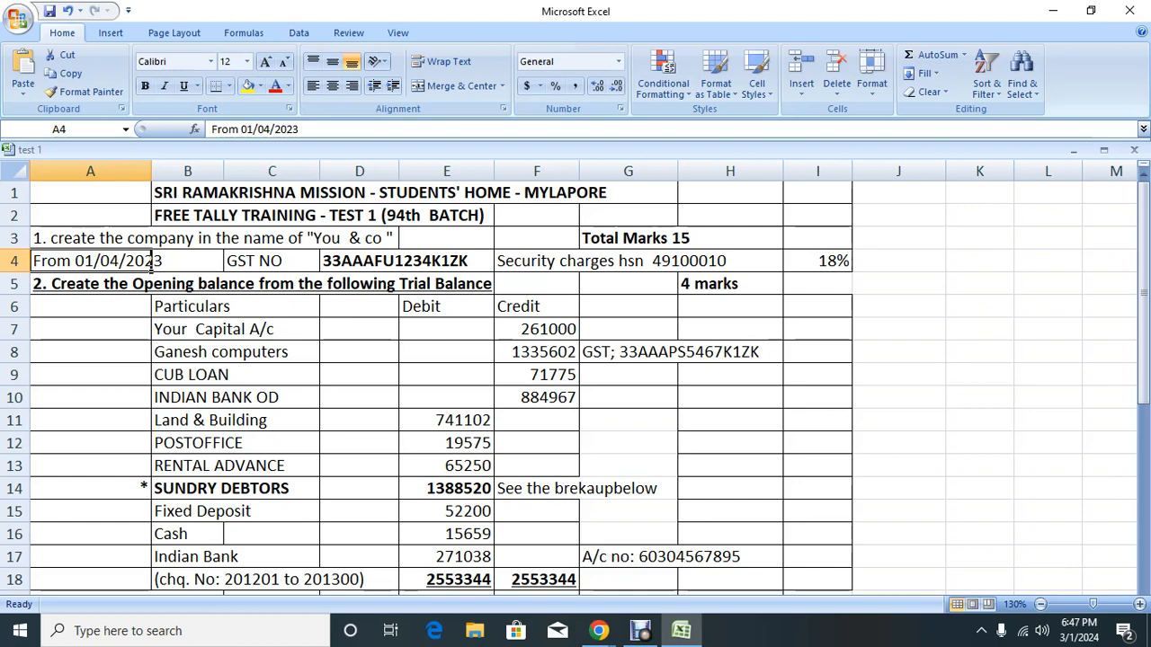
pyautogui.press('Right')
pyautogui.press('Right')
pyautogui.press('Right')
pyautogui.press('Right')
pyautogui.press('Right')
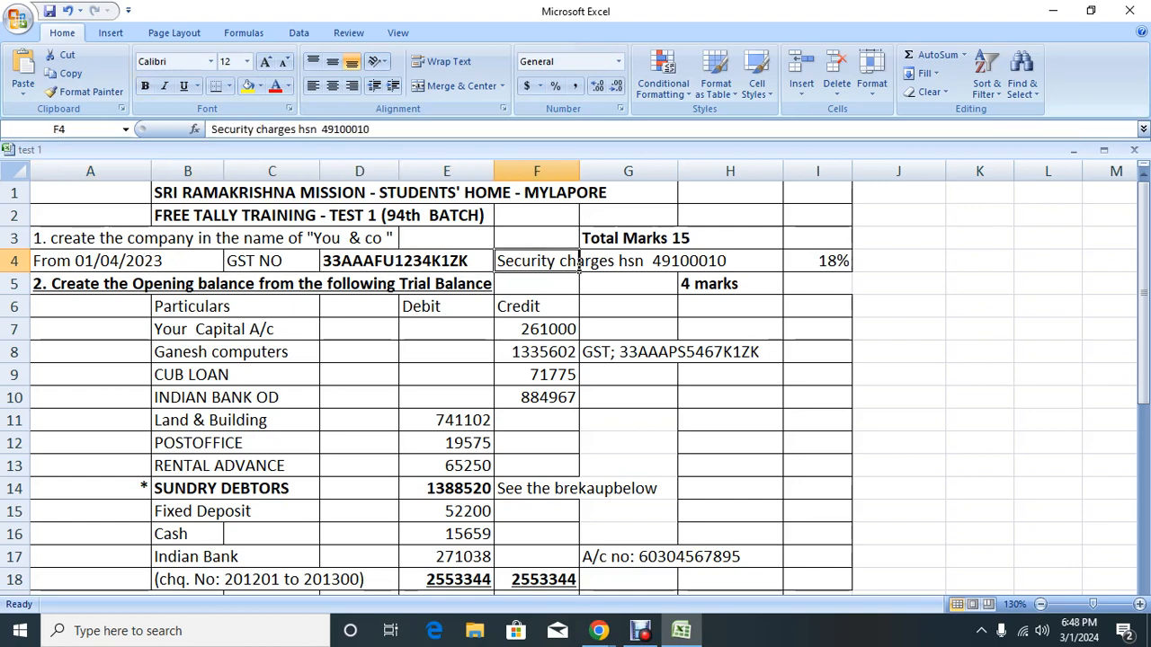
pyautogui.press('Right')
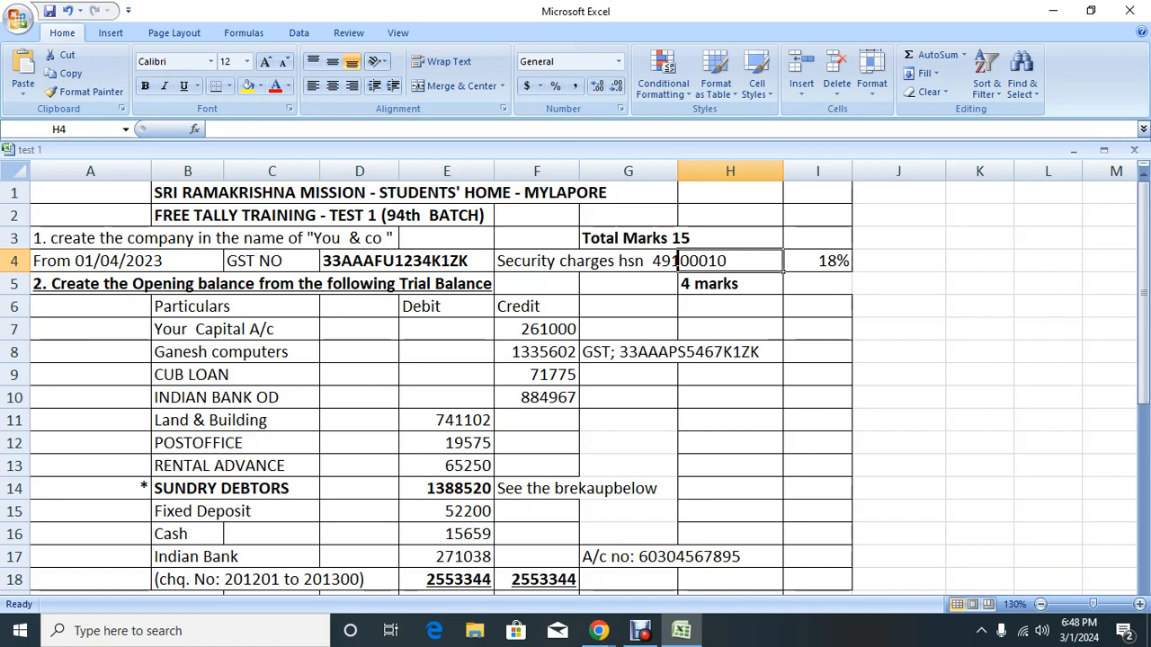
pyautogui.click(677, 261)
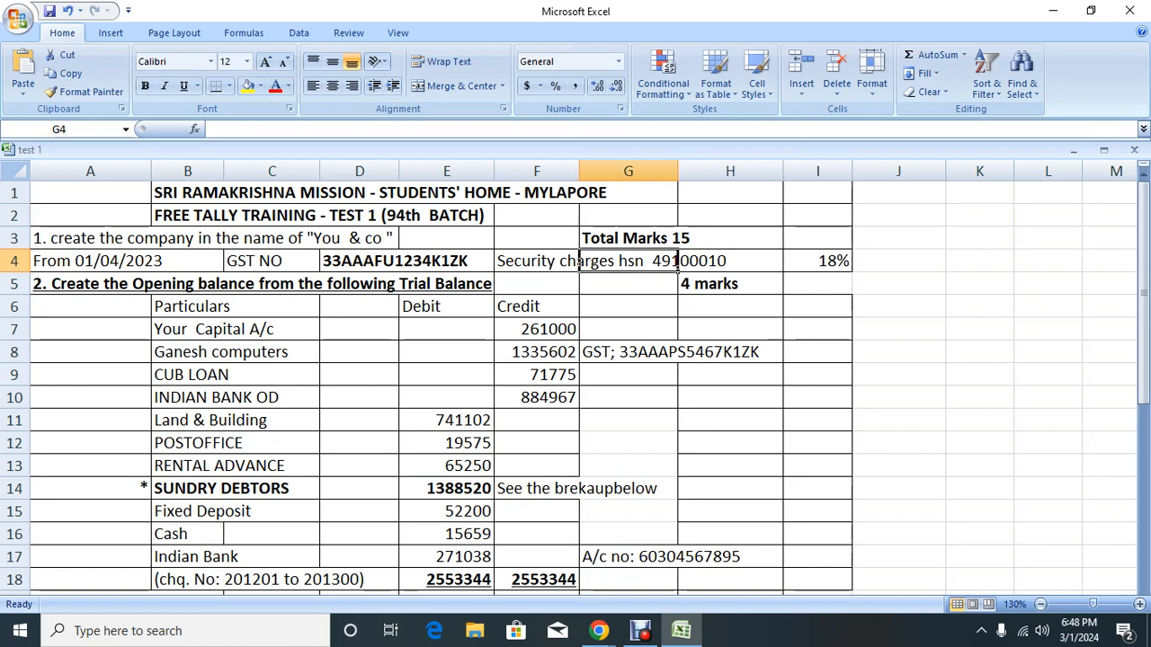
pyautogui.click(578, 265)
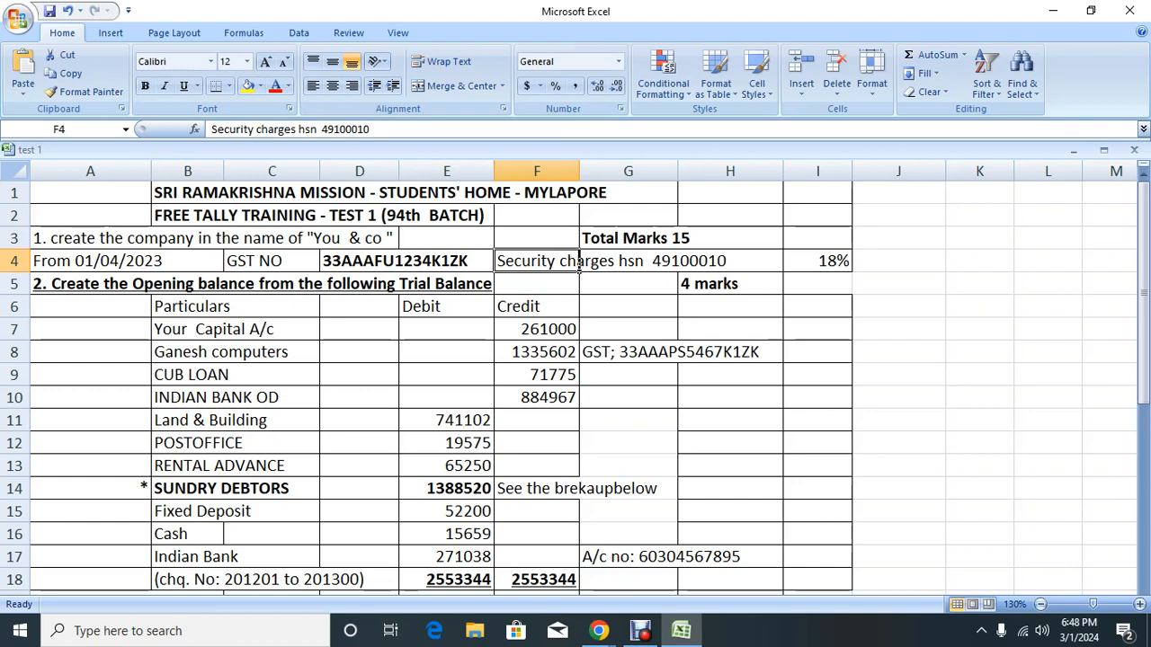
pyautogui.press('Right')
pyautogui.press('Right')
pyautogui.press('Right')
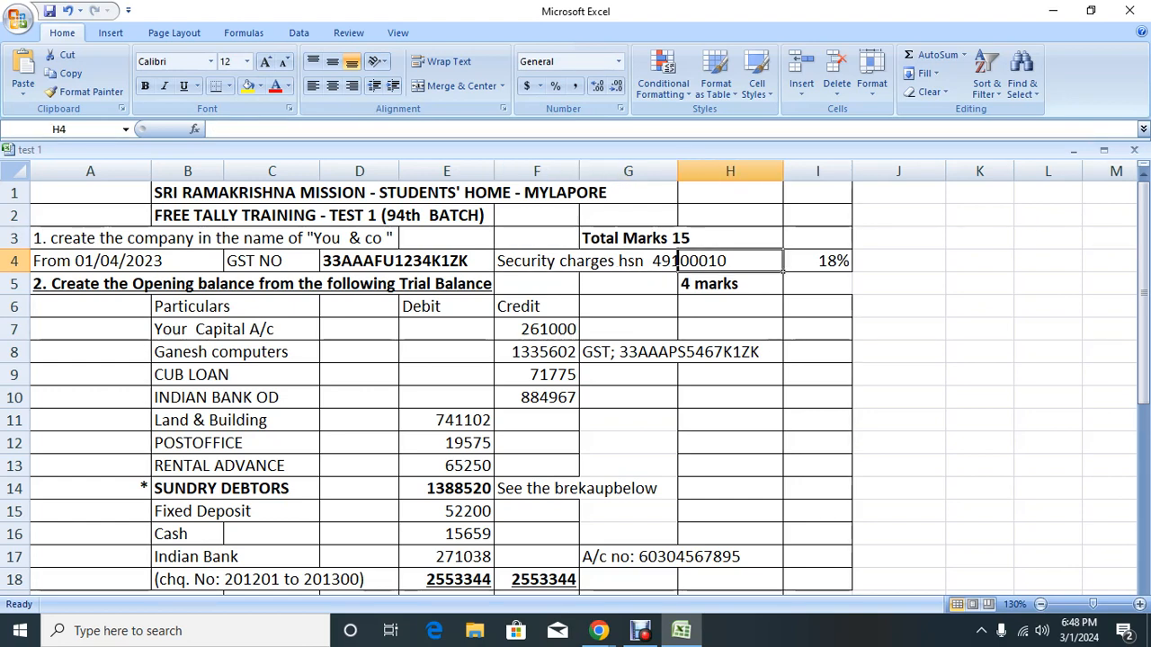
pyautogui.press('Down')
pyautogui.press('Down')
pyautogui.press('Down')
pyautogui.press('Down')
pyautogui.press('Down')
pyautogui.press('Down')
pyautogui.press('Down')
pyautogui.press('Down')
pyautogui.press('Down')
pyautogui.press('Down')
pyautogui.press('Down')
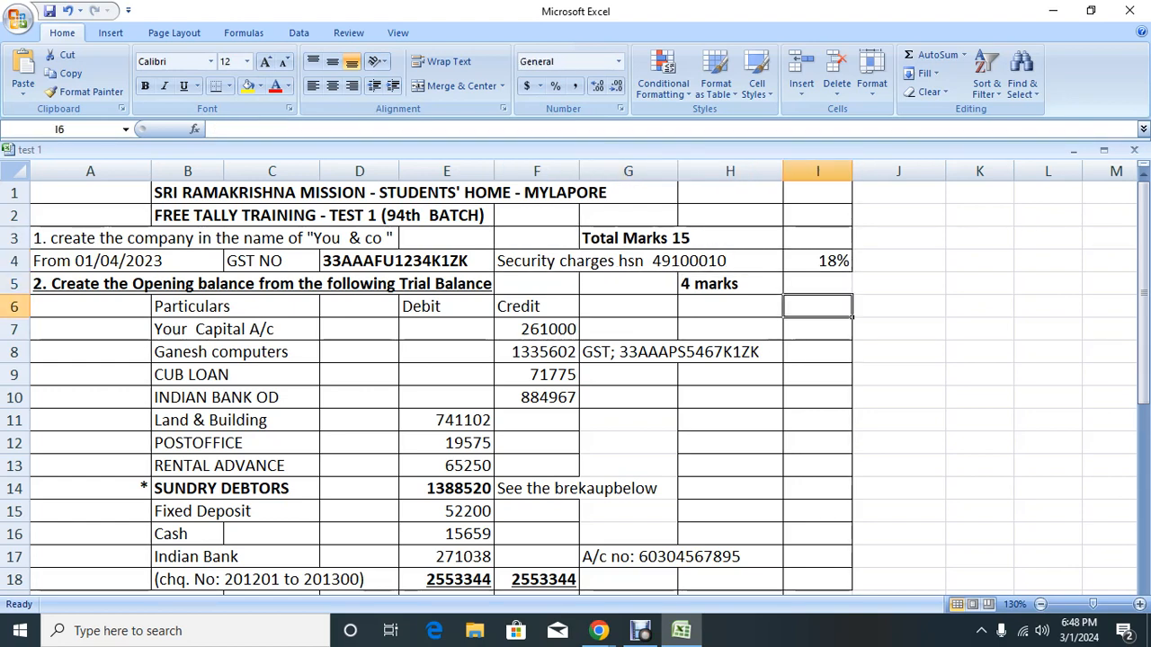
pyautogui.press('Down')
pyautogui.press('Down')
pyautogui.press('Down')
pyautogui.press('Down')
pyautogui.press('Down')
pyautogui.press('Down')
pyautogui.press('Down')
pyautogui.press('Down')
pyautogui.press('Down')
pyautogui.press('Down')
pyautogui.press('Down')
pyautogui.press('Down')
pyautogui.press('Down')
pyautogui.press('Down')
pyautogui.press('Down')
pyautogui.press('Down')
pyautogui.press('Down')
pyautogui.press('Down')
pyautogui.press('Down')
pyautogui.press('Down')
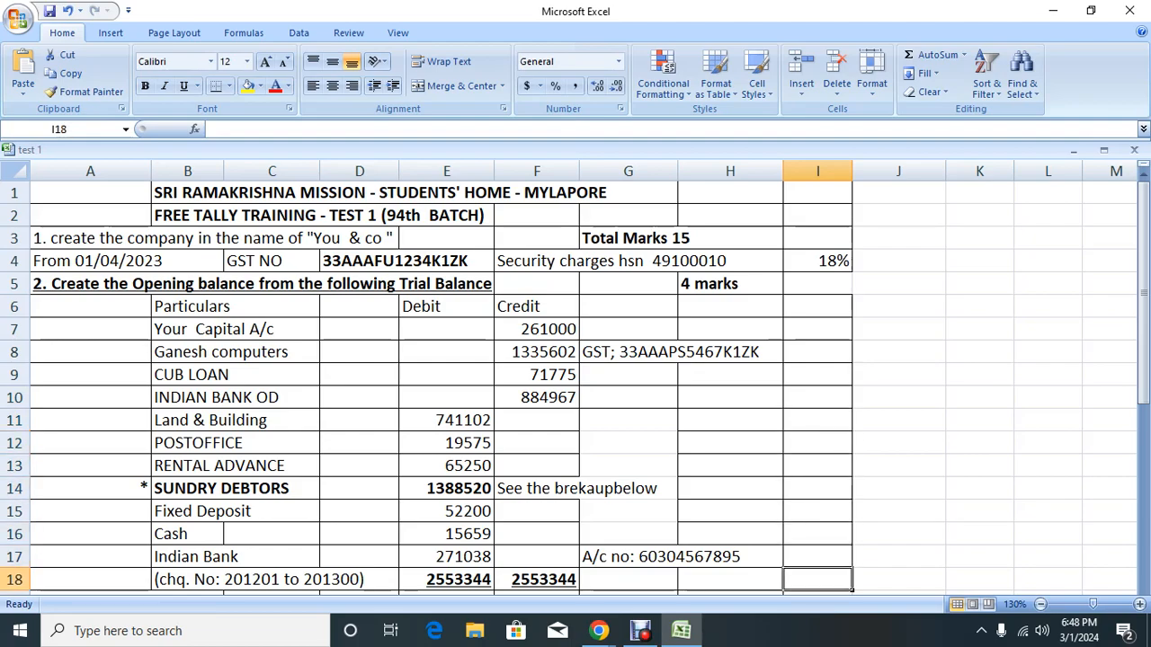
pyautogui.press('Left')
pyautogui.press('Left')
pyautogui.press('Left')
pyautogui.press('Left')
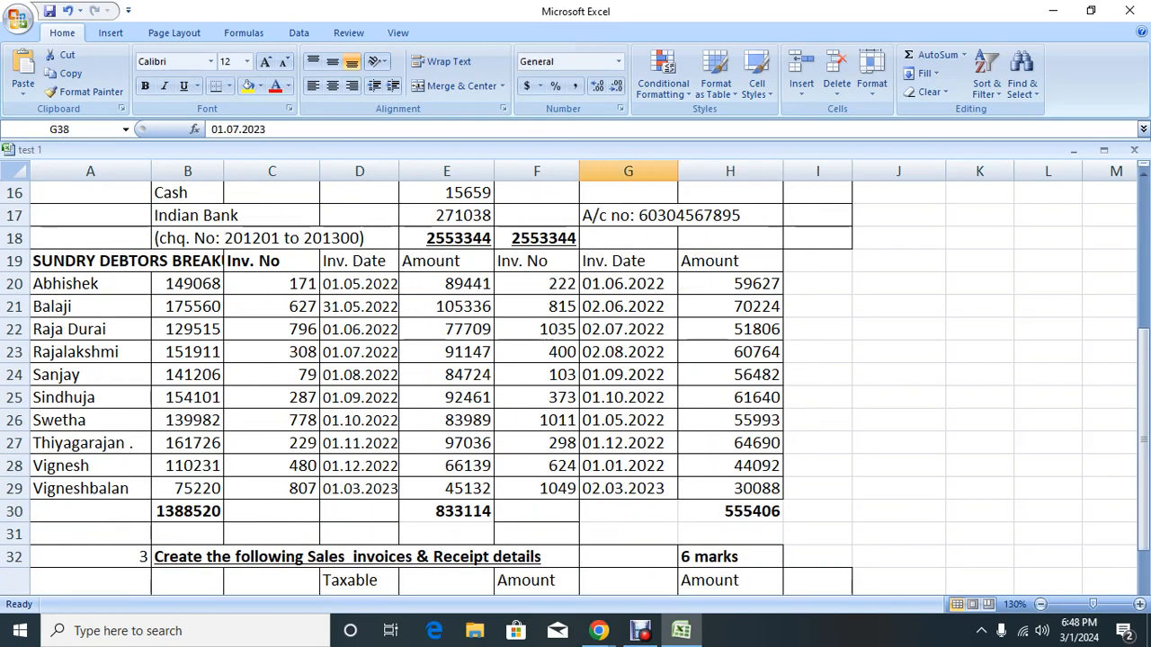
pyautogui.press('Up')
pyautogui.press('Up')
pyautogui.press('Up')
pyautogui.press('Up')
pyautogui.press('Up')
pyautogui.press('Up')
pyautogui.press('Up')
pyautogui.press('Up')
pyautogui.press('Up')
pyautogui.press('Up')
pyautogui.press('Up')
pyautogui.press('Up')
pyautogui.press('Up')
pyautogui.press('Up')
pyautogui.press('Up')
pyautogui.press('Up')
pyautogui.press('Up')
pyautogui.press('Up')
pyautogui.press('Up')
pyautogui.press('Up')
pyautogui.press('Up')
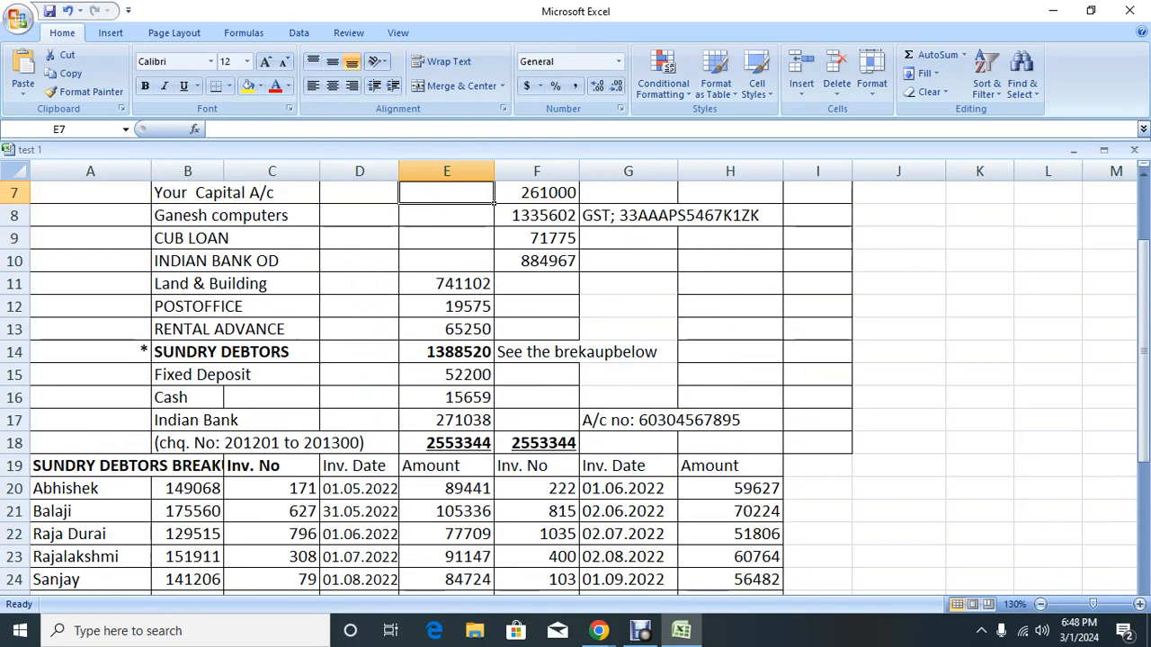
pyautogui.press('Down')
pyautogui.press('Down')
pyautogui.press('Down')
pyautogui.press('Down')
pyautogui.press('Down')
pyautogui.press('Down')
pyautogui.press('Down')
pyautogui.press('Down')
pyautogui.press('Down')
pyautogui.press('Down')
pyautogui.press('Down')
pyautogui.press('Down')
pyautogui.press('Down')
pyautogui.press('Down')
pyautogui.press('Down')
pyautogui.press('Down')
pyautogui.press('Down')
pyautogui.press('Down')
pyautogui.press('Down')
pyautogui.press('Down')
pyautogui.press('Down')
pyautogui.press('Down')
pyautogui.press('Down')
pyautogui.press('Down')
pyautogui.press('Down')
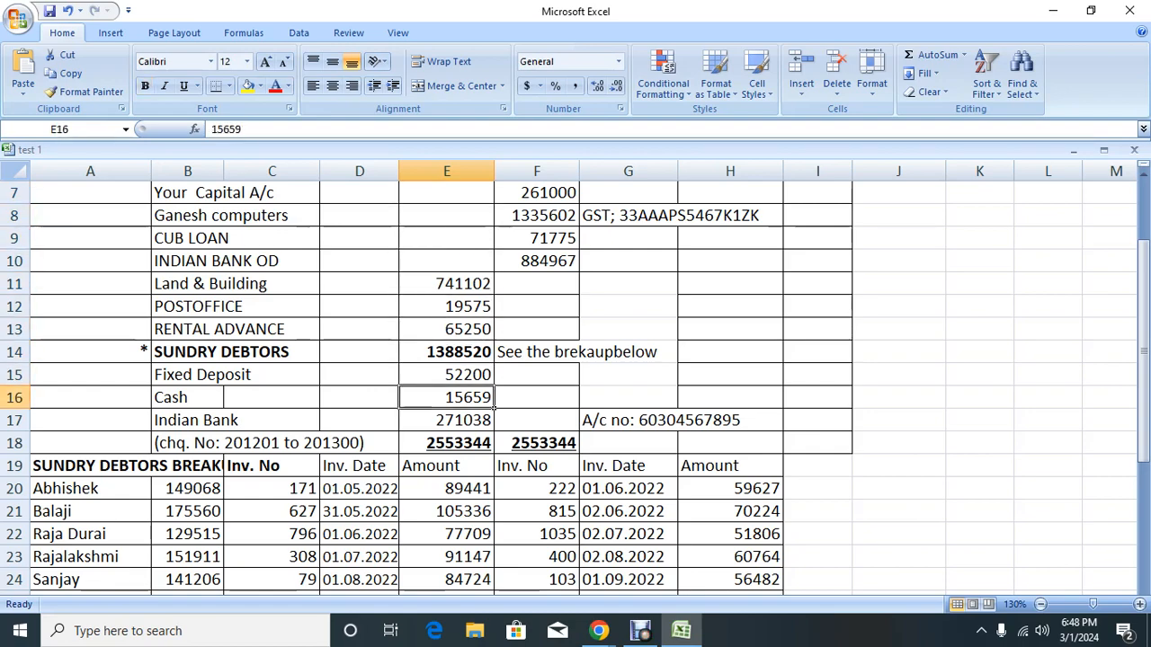
pyautogui.press('Up')
pyautogui.press('Up')
pyautogui.press('Up')
pyautogui.press('Up')
pyautogui.press('Up')
pyautogui.press('Up')
pyautogui.press('Up')
pyautogui.press('Up')
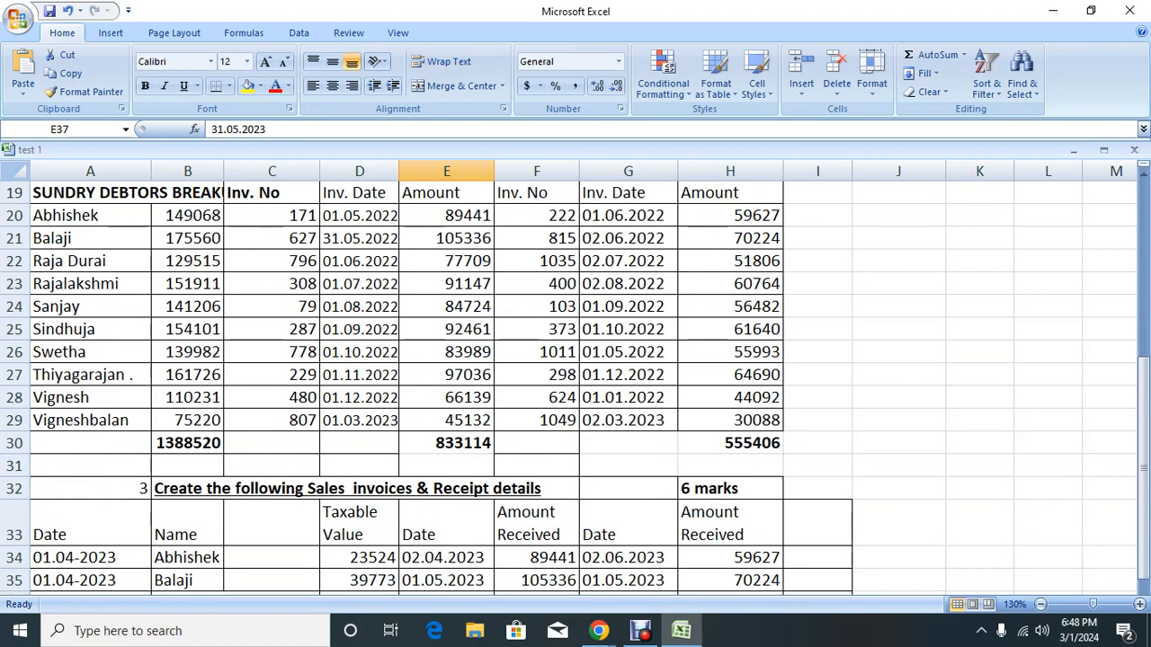
pyautogui.press('Up')
pyautogui.press('Up')
pyautogui.hotkey('shift', 'Right')
pyautogui.hotkey('shift', 'Right')
pyautogui.hotkey('shift', 'Right')
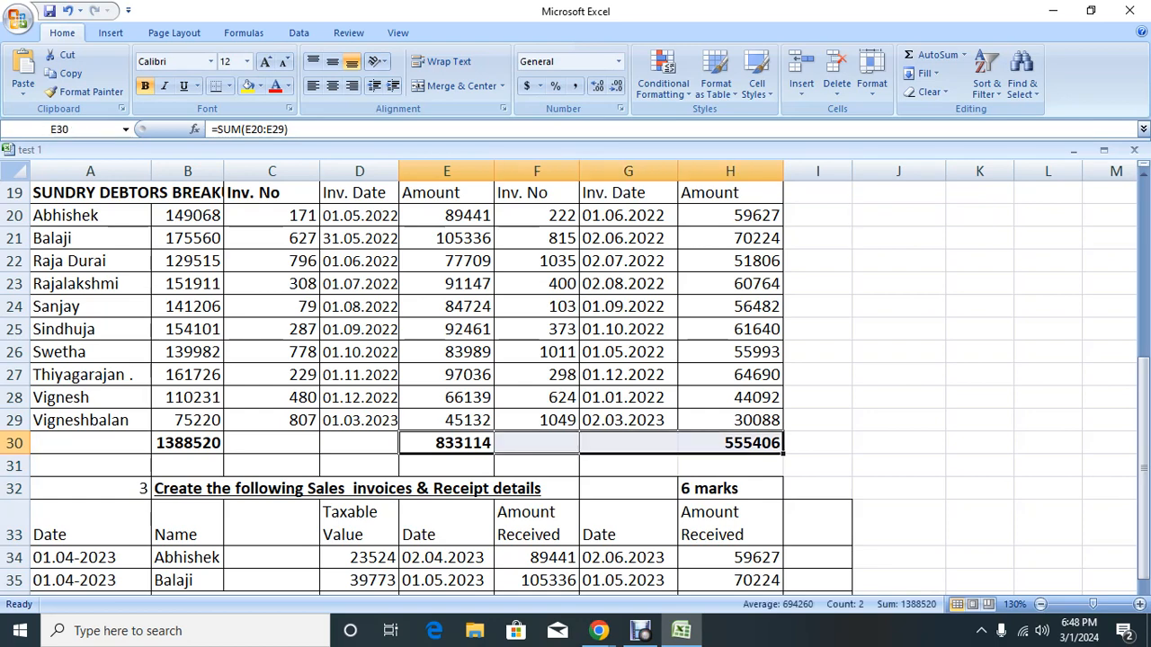
pyautogui.press('Left')
pyautogui.press('Down')
pyautogui.press('Down')
pyautogui.press('Down')
pyautogui.press('Down')
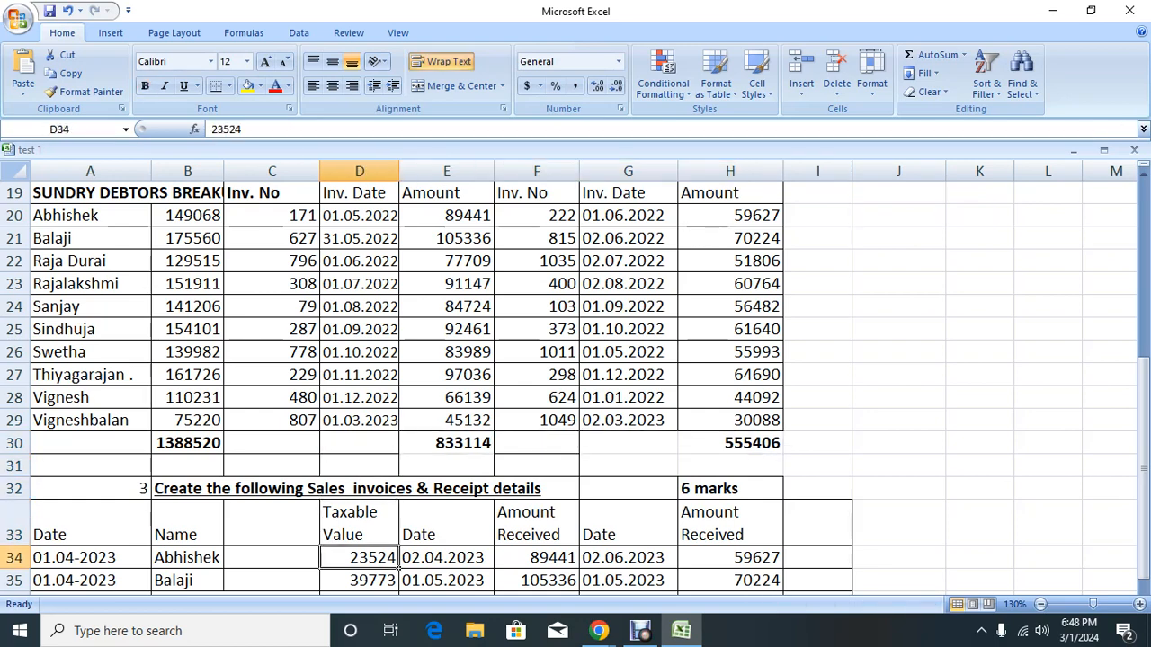
pyautogui.press('Down')
pyautogui.press('Down')
pyautogui.press('Down')
pyautogui.press('Down')
pyautogui.press('Down')
pyautogui.press('Down')
pyautogui.press('Down')
pyautogui.press('Down')
pyautogui.press('Down')
pyautogui.press('Down')
pyautogui.press('Down')
pyautogui.press('Down')
pyautogui.press('Down')
pyautogui.press('Down')
pyautogui.press('Down')
pyautogui.press('Down')
pyautogui.press('Down')
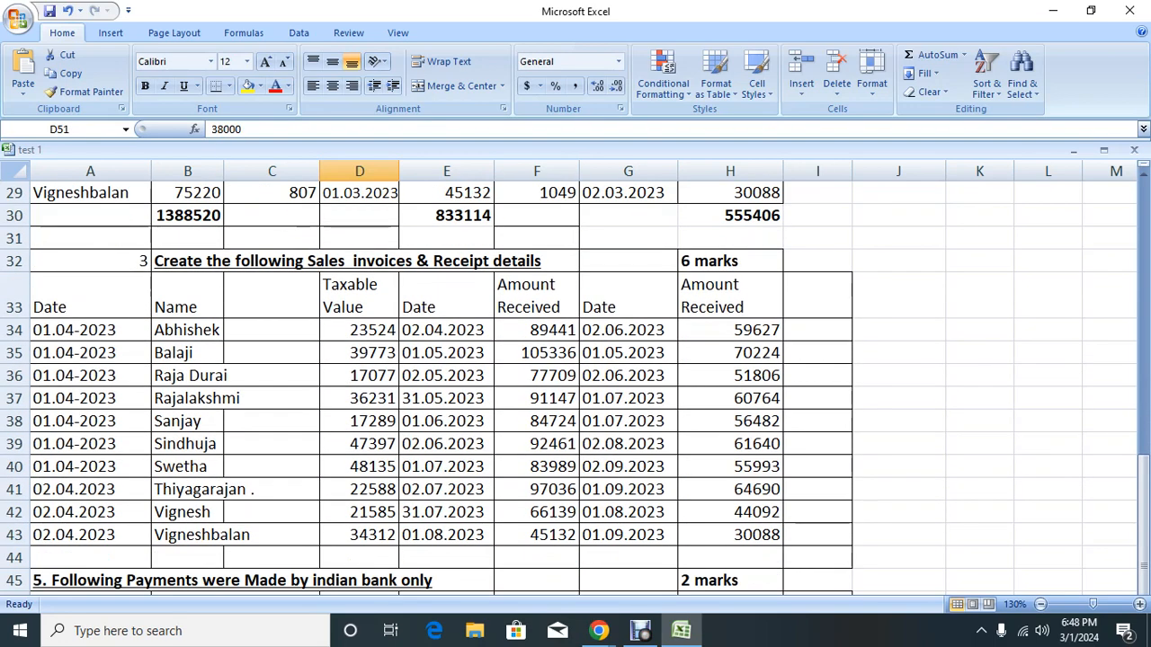
pyautogui.press('Up')
pyautogui.press('Up')
pyautogui.press('Up')
pyautogui.press('Up')
pyautogui.press('Up')
pyautogui.press('Up')
pyautogui.press('Up')
pyautogui.press('Up')
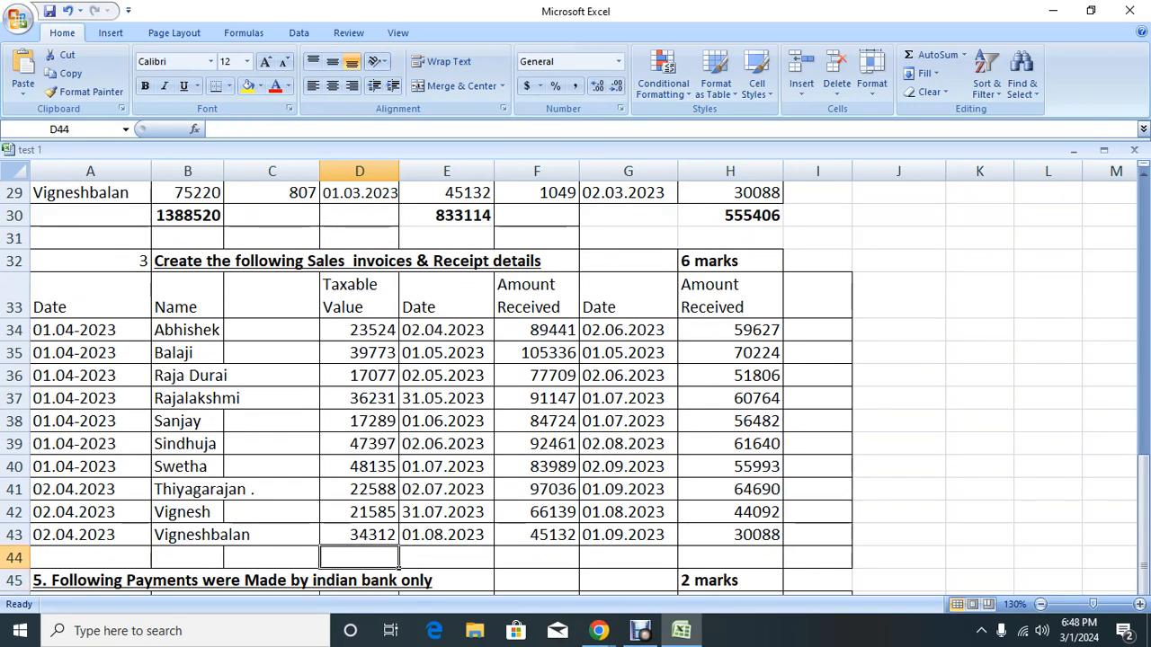
pyautogui.press('Right')
pyautogui.press('Right')
pyautogui.press('Right')
pyautogui.press('Right')
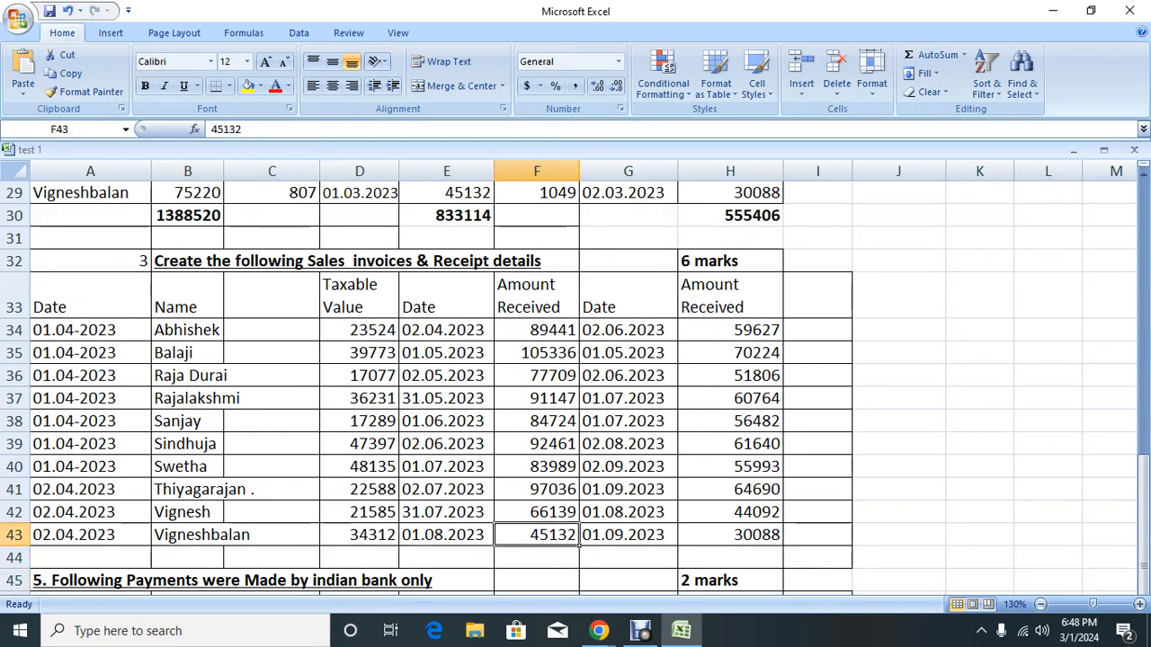
pyautogui.press('Down')
pyautogui.press('Down')
pyautogui.press('Down')
pyautogui.press('Down')
pyautogui.press('Down')
pyautogui.press('Down')
pyautogui.press('Down')
pyautogui.press('Down')
pyautogui.press('Down')
pyautogui.press('Down')
pyautogui.press('Down')
pyautogui.press('Down')
pyautogui.press('Down')
pyautogui.press('Down')
pyautogui.press('Down')
pyautogui.press('Down')
pyautogui.press('Down')
pyautogui.press('Down')
pyautogui.press('Down')
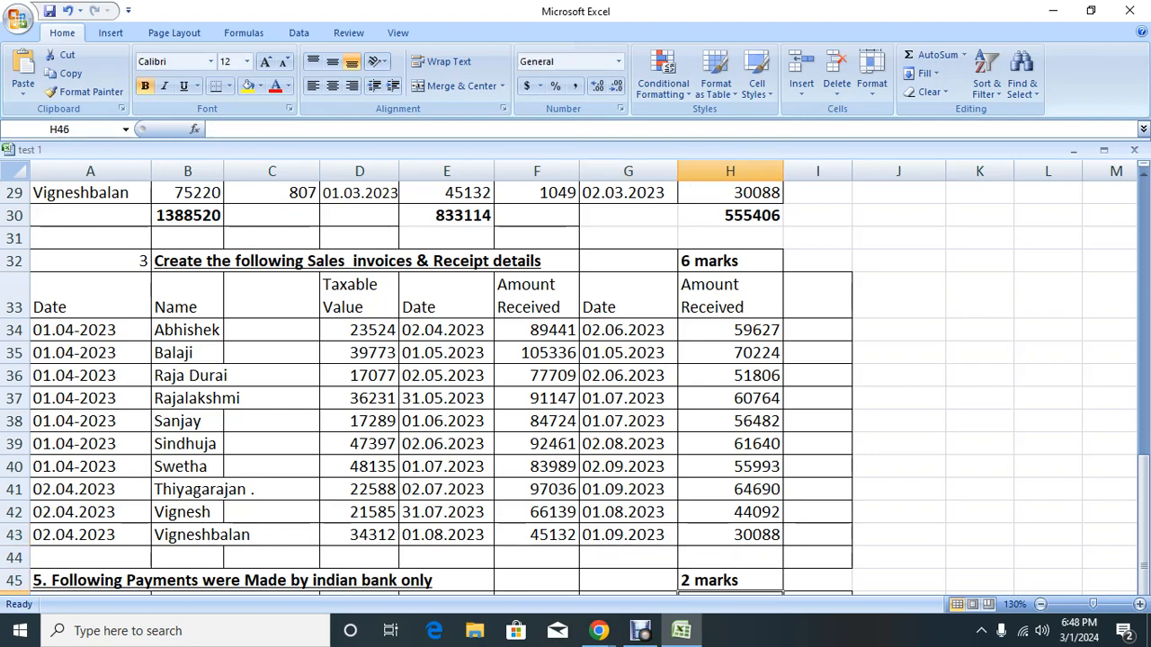
pyautogui.press('Left')
pyautogui.press('Left')
pyautogui.press('Left')
pyautogui.press('Left')
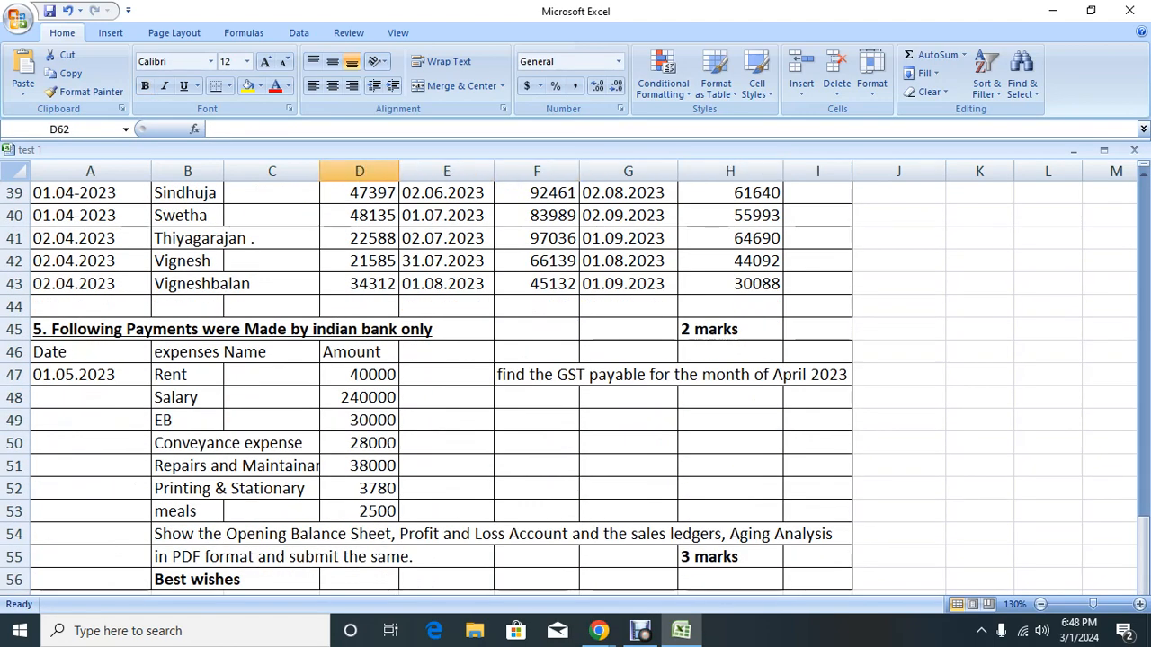
pyautogui.press('Down')
pyautogui.press('Down')
pyautogui.press('Down')
pyautogui.press('Down')
pyautogui.press('Down')
pyautogui.press('Down')
pyautogui.press('Down')
pyautogui.press('Down')
pyautogui.press('Down')
pyautogui.press('Down')
pyautogui.press('Down')
pyautogui.press('Down')
pyautogui.press('Down')
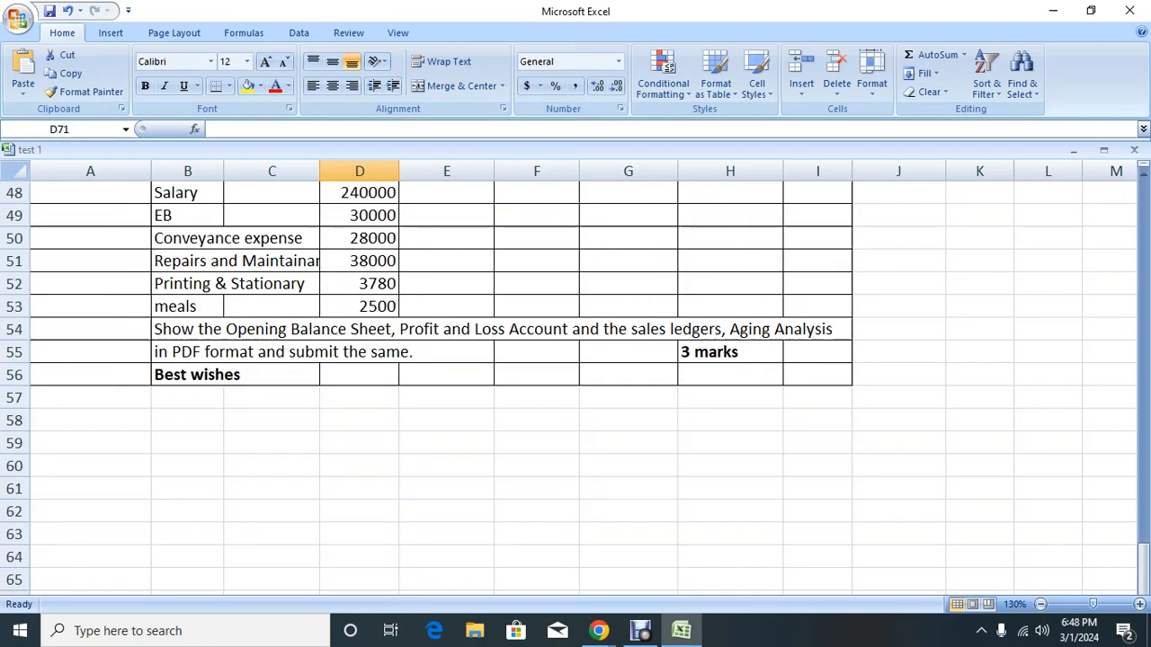
pyautogui.press('Up')
pyautogui.press('Up')
pyautogui.press('Up')
pyautogui.press('Up')
pyautogui.press('Up')
pyautogui.press('Up')
pyautogui.press('Up')
pyautogui.press('Up')
pyautogui.press('Up')
pyautogui.press('Up')
pyautogui.press('Up')
pyautogui.press('Up')
pyautogui.press('Up')
pyautogui.press('Up')
pyautogui.press('Up')
pyautogui.press('Up')
pyautogui.press('Up')
pyautogui.press('Up')
pyautogui.press('Up')
pyautogui.press('Up')
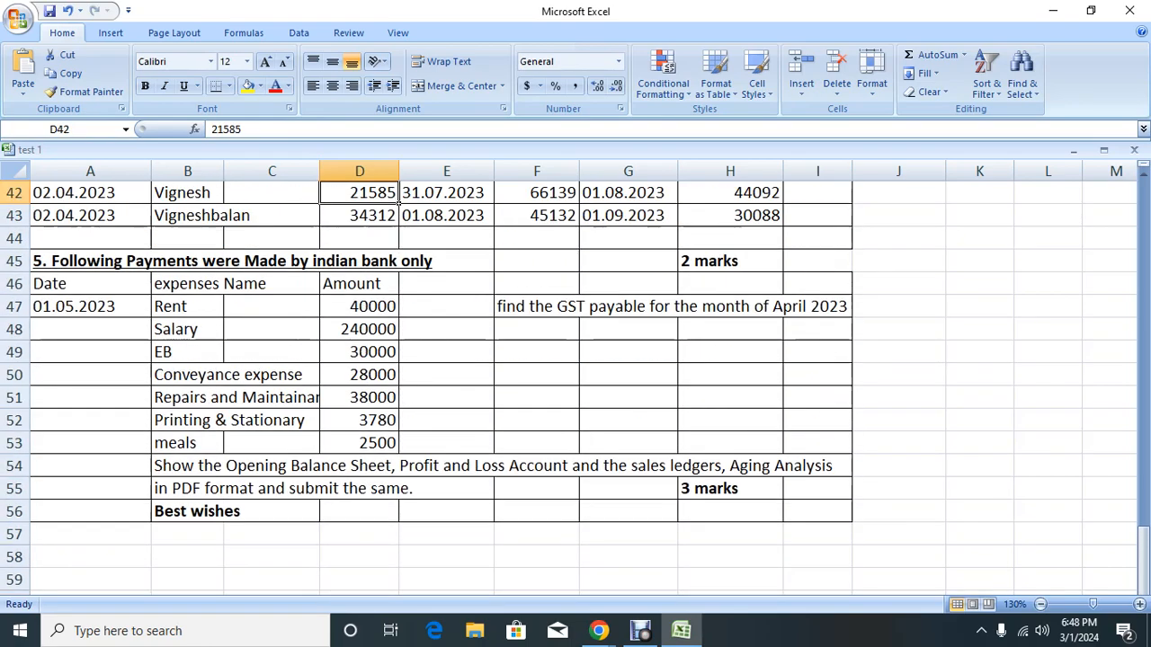
pyautogui.press('Up')
pyautogui.press('Up')
pyautogui.press('Up')
pyautogui.press('Up')
pyautogui.press('Up')
pyautogui.press('Up')
pyautogui.press('Up')
pyautogui.press('Up')
pyautogui.press('Up')
pyautogui.press('Up')
pyautogui.press('Up')
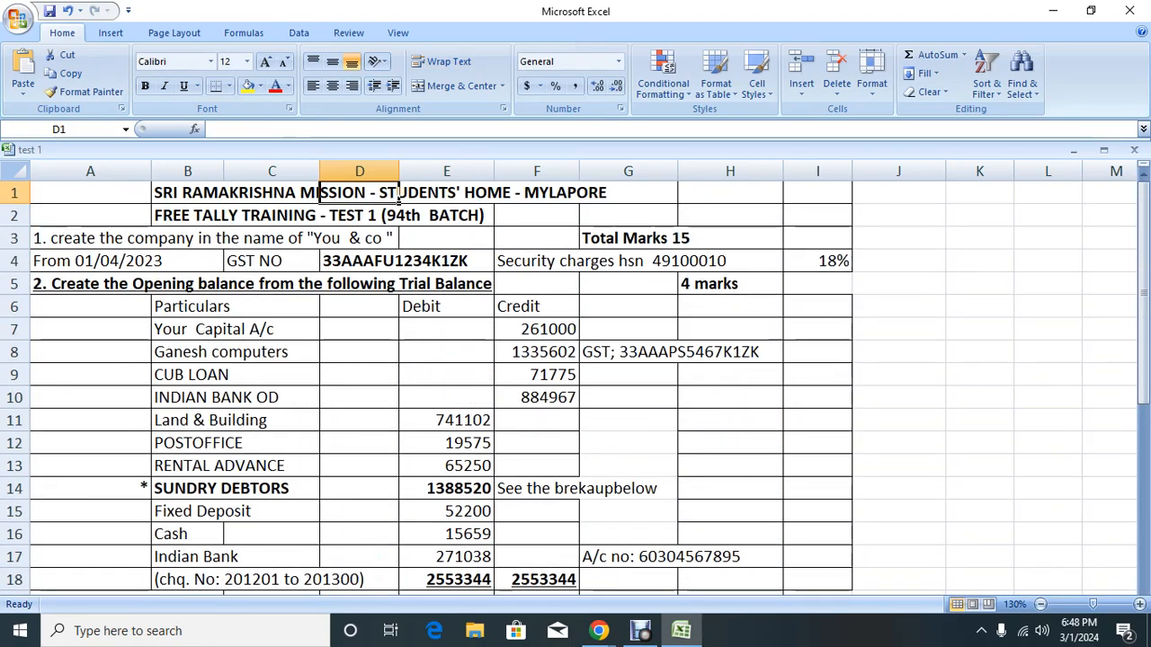
# Step: Add the headings 'S. No' in J2 and 'Steps' in K2, fixing the misspelled K2 entry
pyautogui.press('Right')
pyautogui.press('Right')
pyautogui.press('Right')
pyautogui.press('Right')
pyautogui.press('Right')
pyautogui.press('Right')
pyautogui.press('Right')
pyautogui.press('Right')
pyautogui.press('Left')
pyautogui.press('Down')
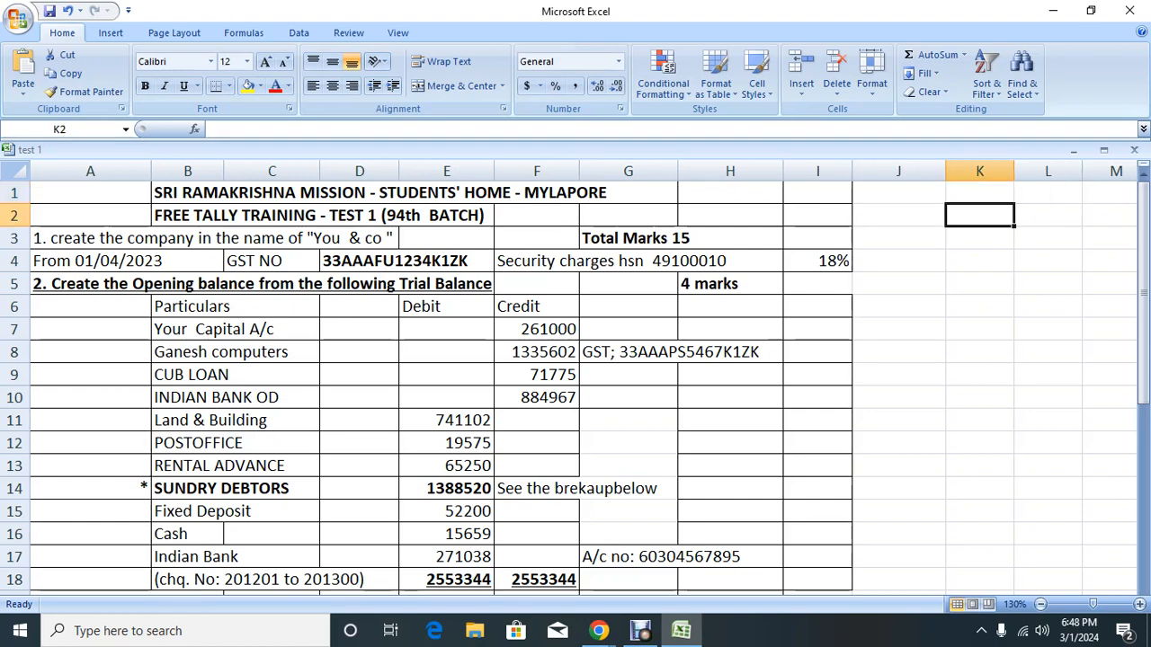
pyautogui.press('Left')
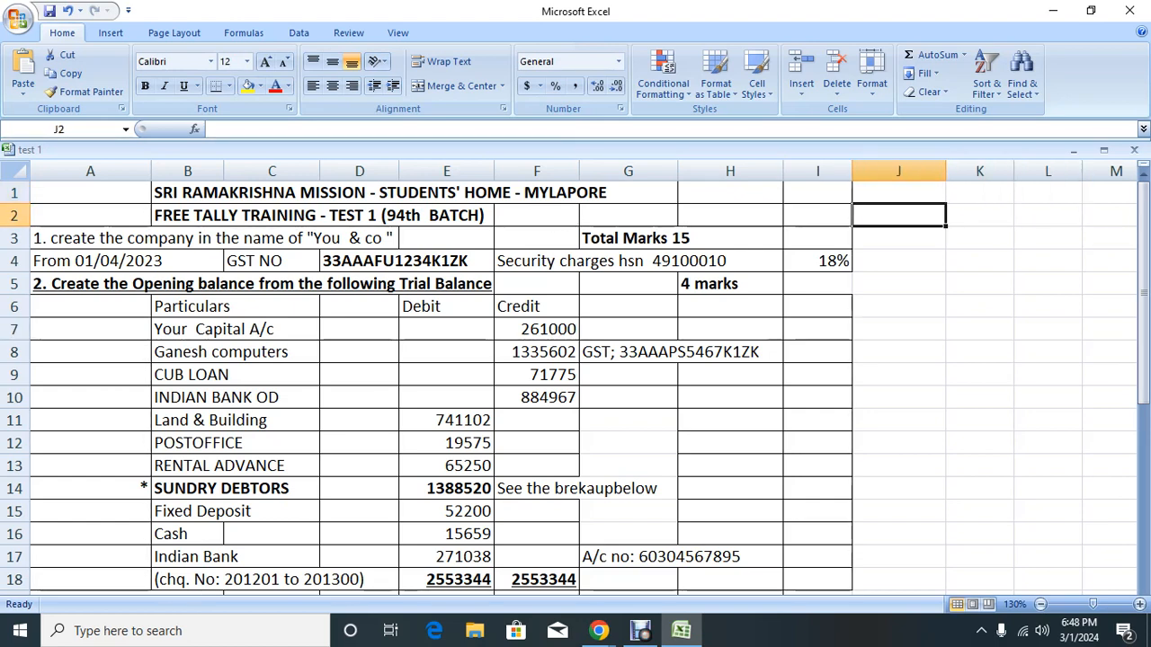
pyautogui.write('S. No')
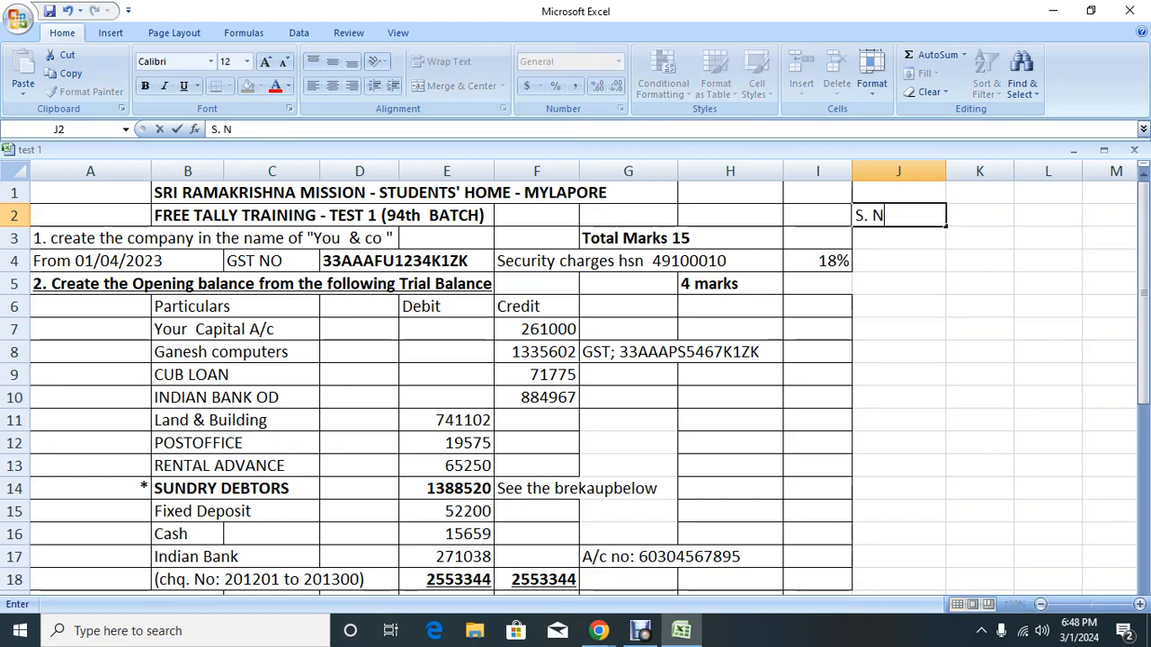
pyautogui.press('Tab')
pyautogui.write('Sterps')
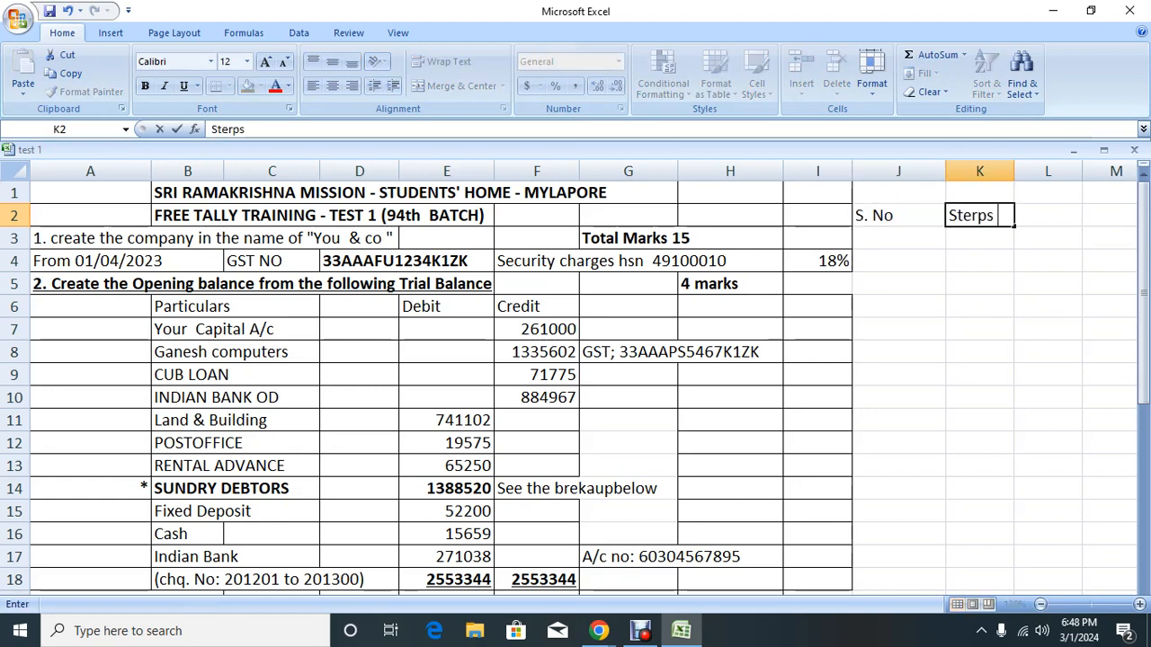
pyautogui.press('Return')
pyautogui.press('Right')
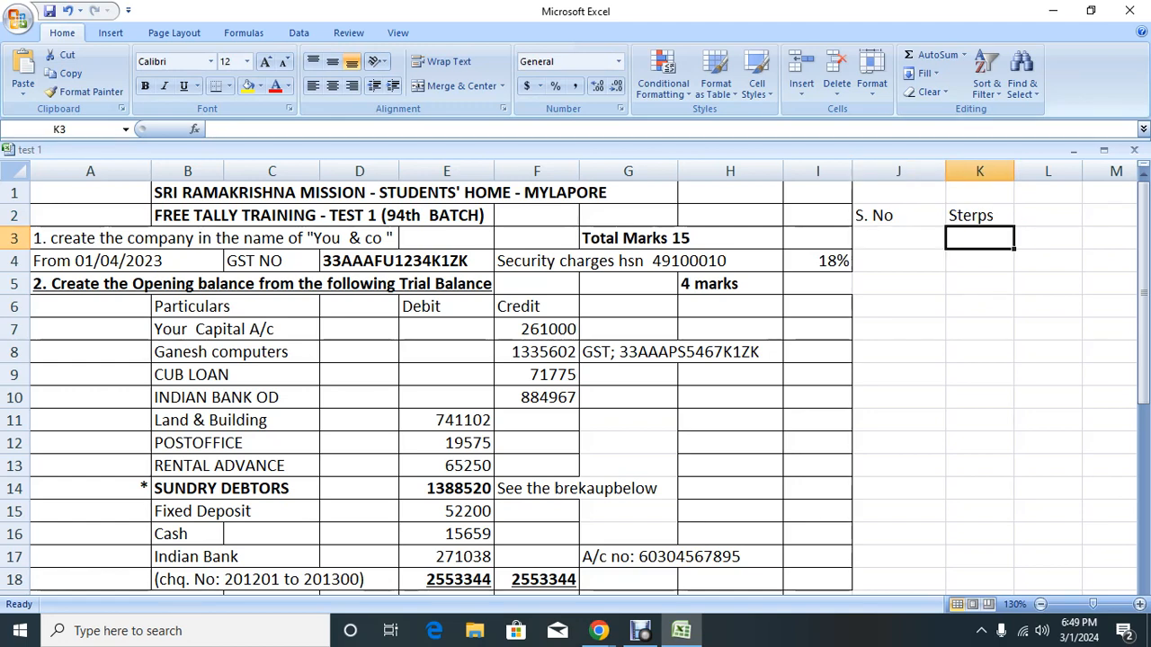
pyautogui.press('Up')
pyautogui.write('STeps')
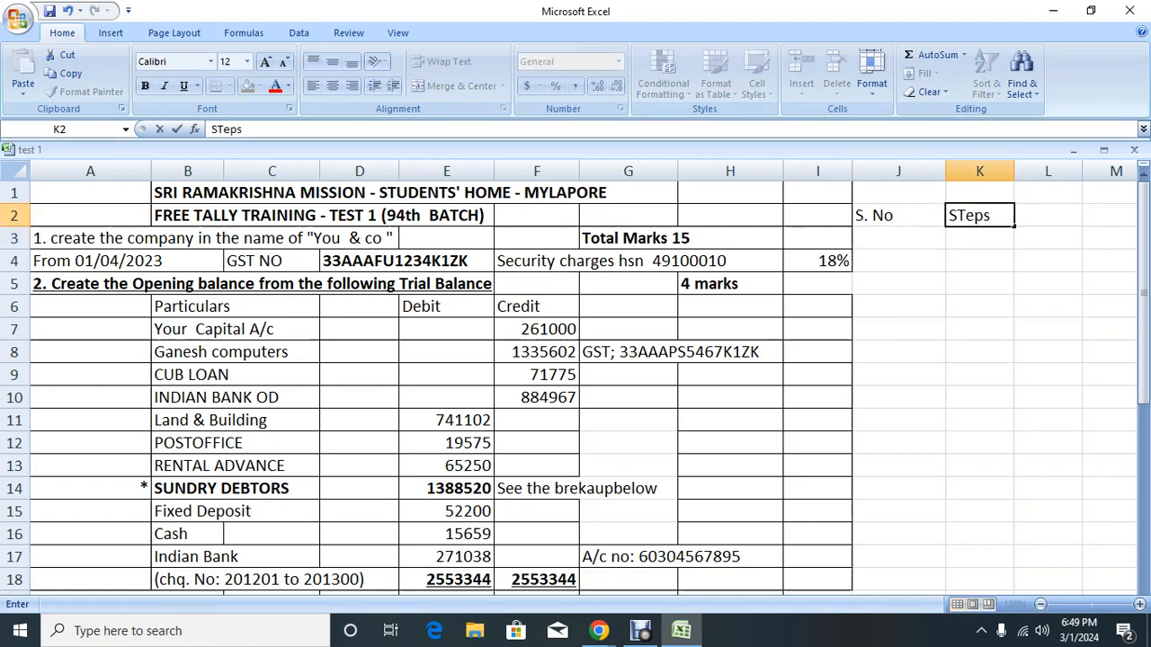
pyautogui.press('Return')
# Step: Enter serial number 1 in J3
pyautogui.press('Right')
pyautogui.press('Down')
pyautogui.press('Left')
pyautogui.press('Left')
pyautogui.press('Up')
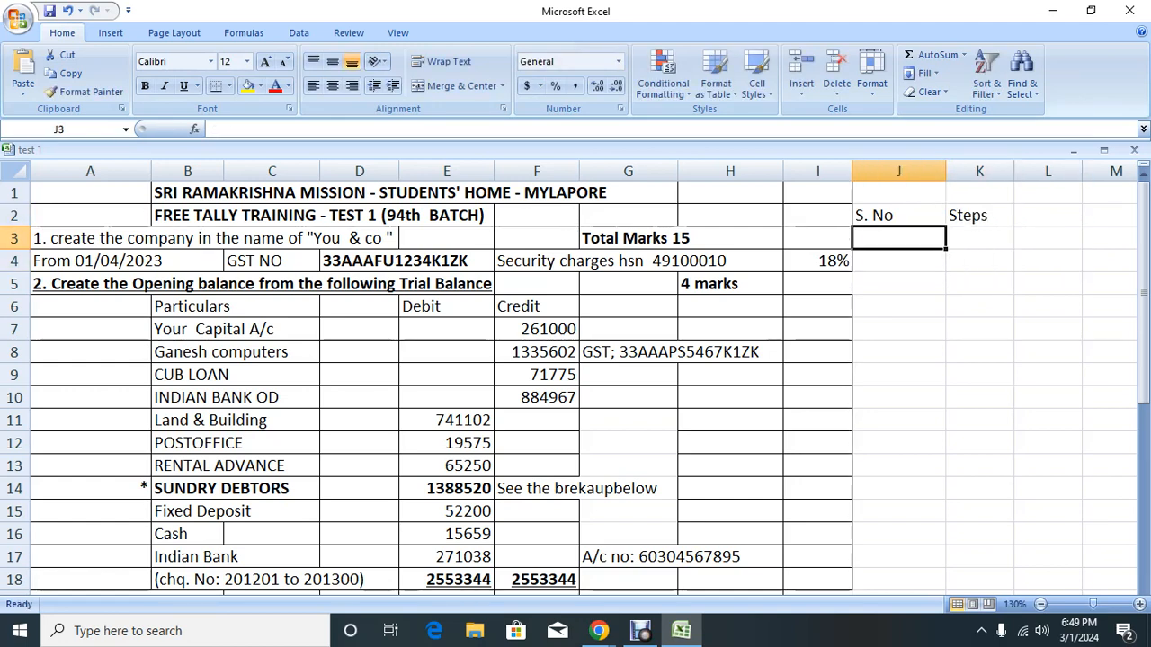
pyautogui.write('1')
pyautogui.press('Return')
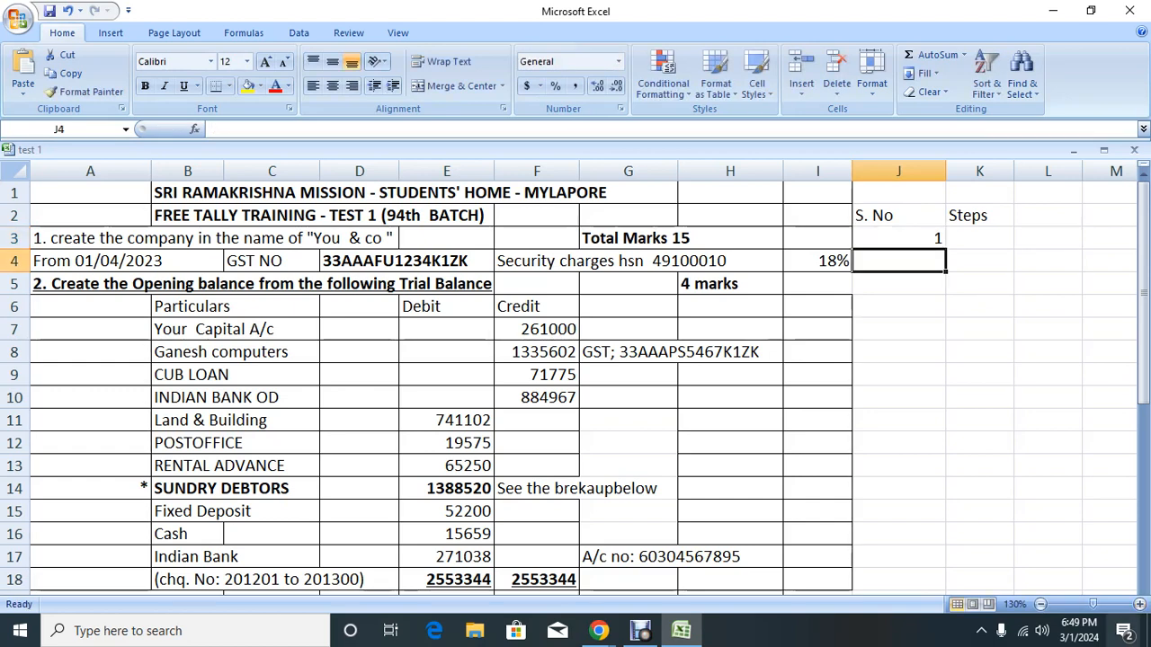
pyautogui.hotkey('alt', 'Tab')
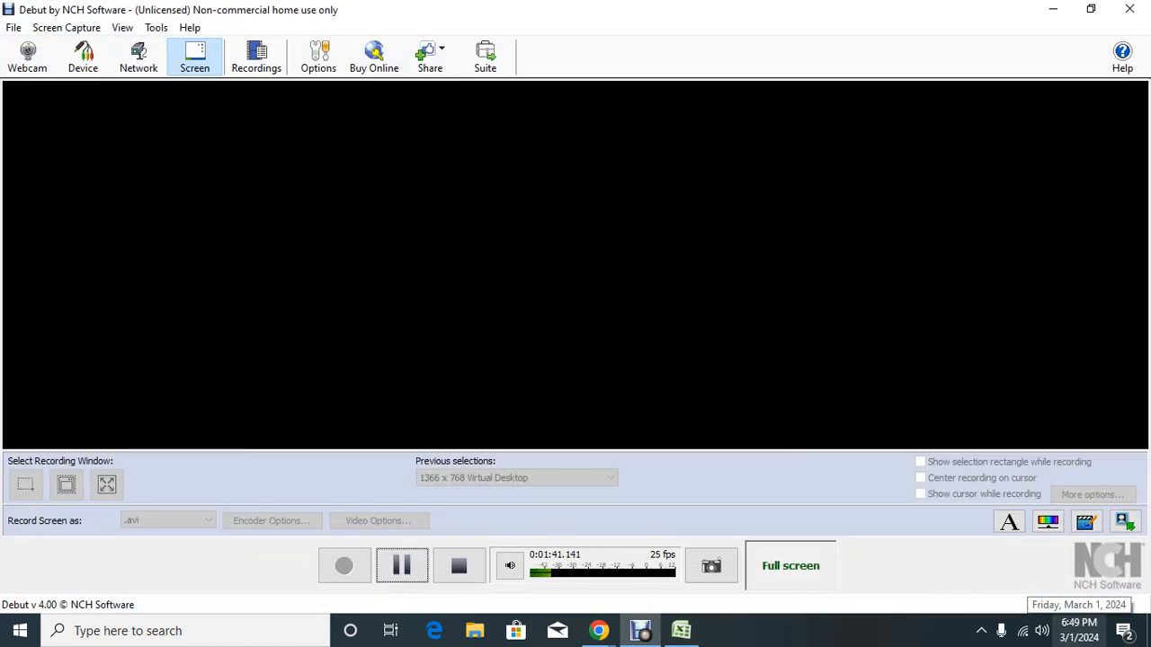
# Step: Glance at the Google Meet screen-share, then return to the Excel test sheet
pyautogui.hotkey('alt', 'Tab')
pyautogui.press('Tab')
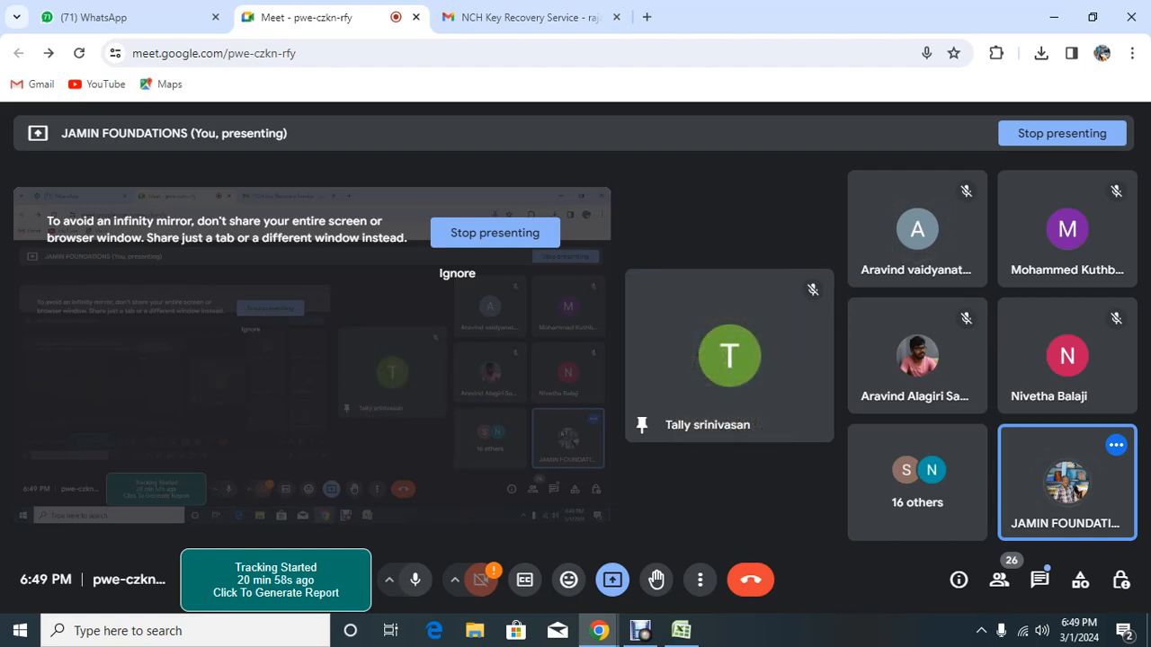
pyautogui.hotkey('alt', 'Tab')
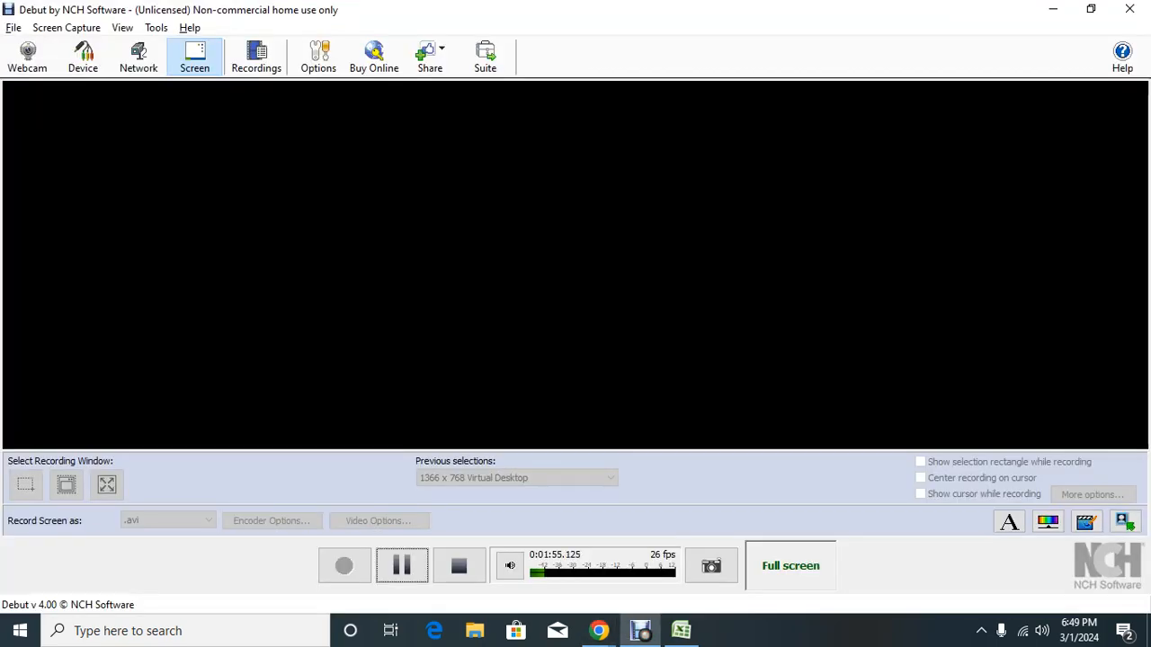
pyautogui.hotkey('alt', 'Tab')
pyautogui.press('Tab')
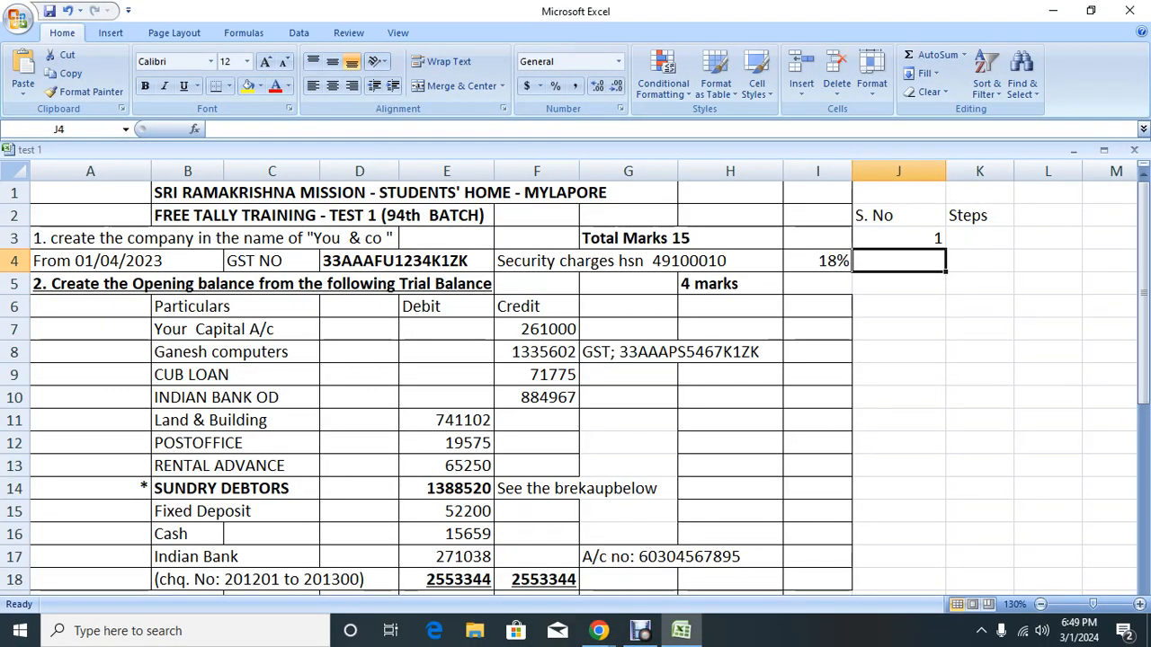
# Step: Fill J4:J15 with the =J3+1 formula so S. No runs from 1 to 13
pyautogui.write('=J3+1')
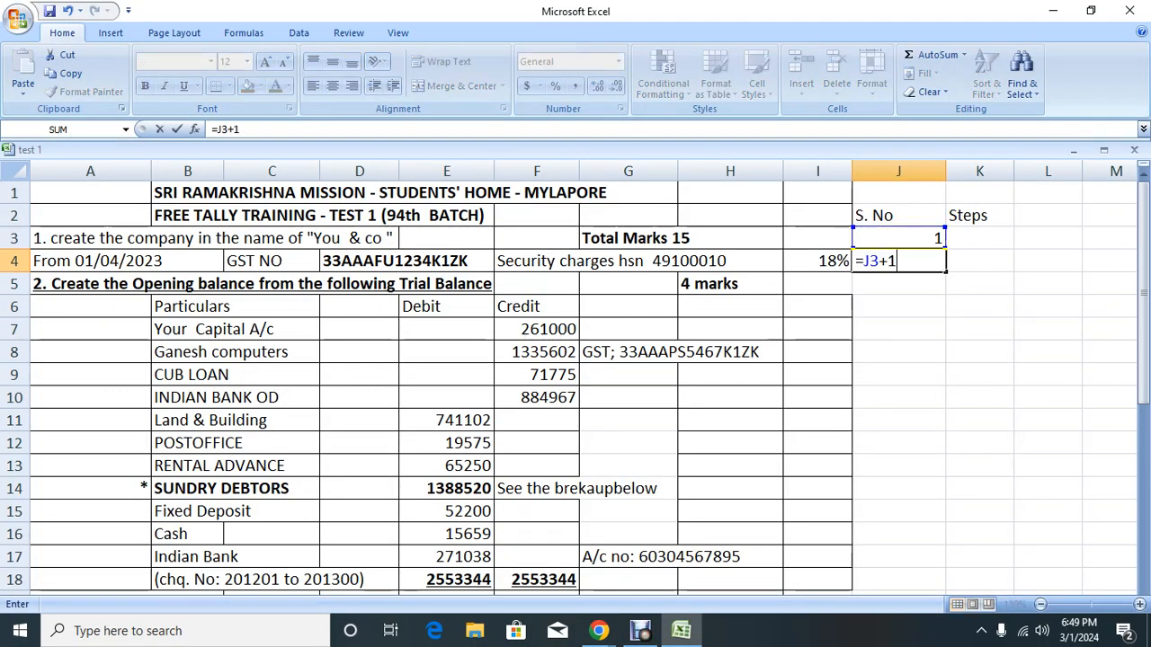
pyautogui.press('Return')
pyautogui.press('Up')
pyautogui.hotkey('ctrl', 'c')
pyautogui.hotkey('shift', 'Down')
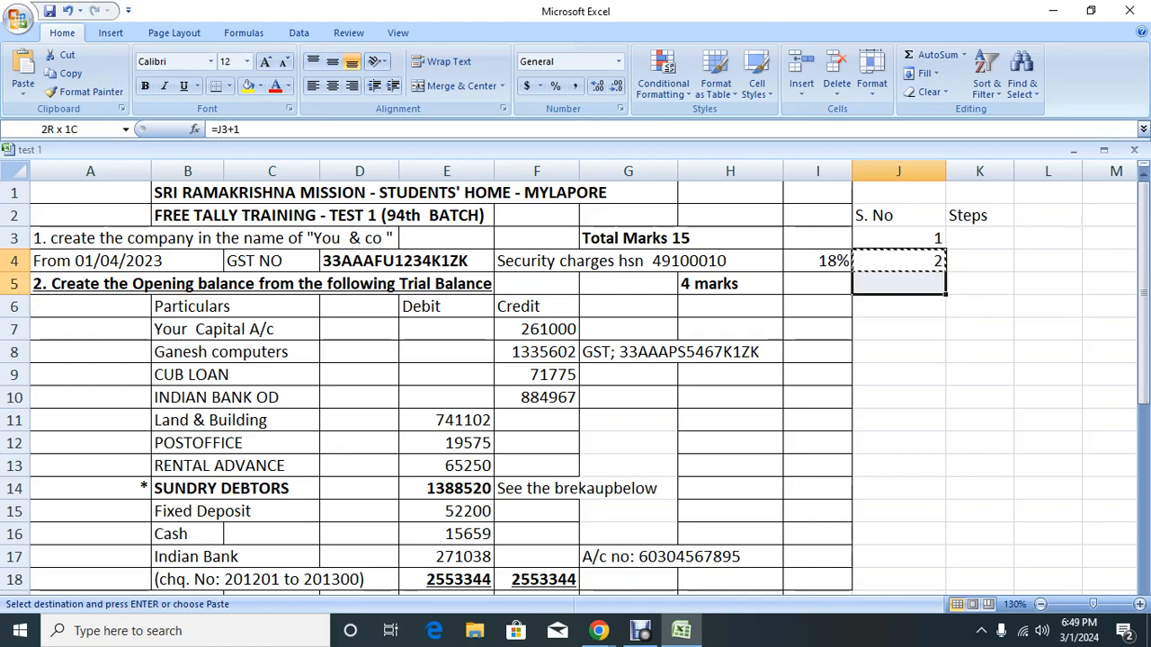
pyautogui.hotkey('shift', 'Down')
pyautogui.hotkey('shift', 'Down')
pyautogui.hotkey('shift', 'Down')
pyautogui.hotkey('shift', 'Down')
pyautogui.hotkey('shift', 'Down')
pyautogui.hotkey('shift', 'Down')
pyautogui.hotkey('shift', 'Down')
pyautogui.hotkey('shift', 'Down')
pyautogui.hotkey('shift', 'Down')
pyautogui.hotkey('shift', 'Down')
pyautogui.press('Return')
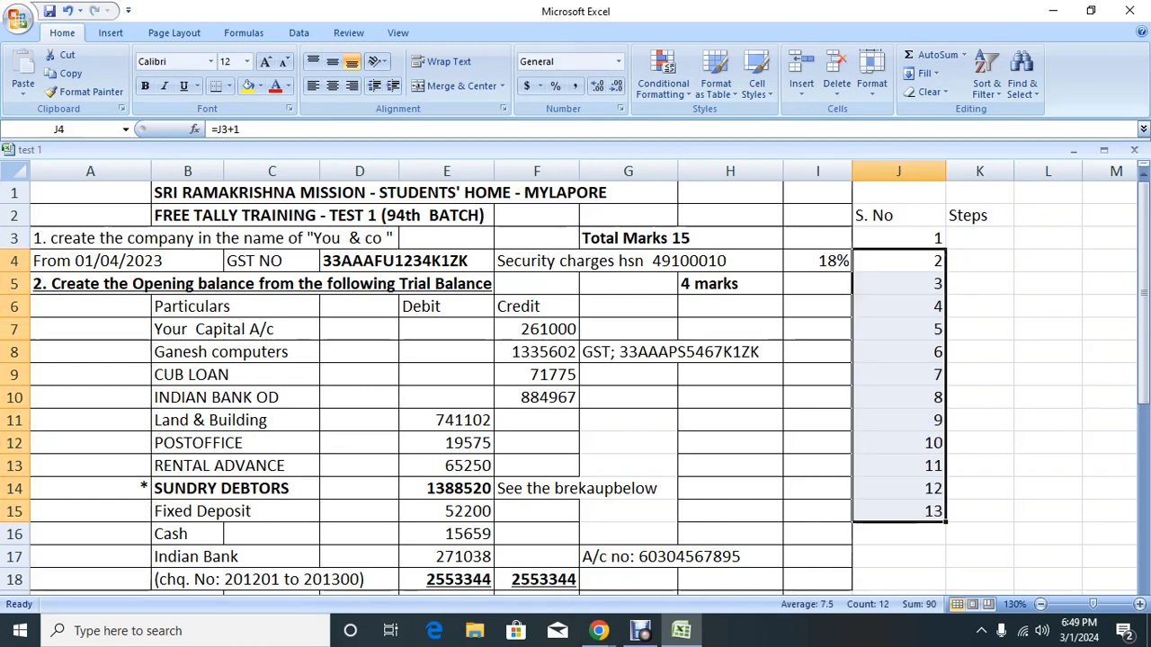
pyautogui.press('Right')
pyautogui.press('Up')
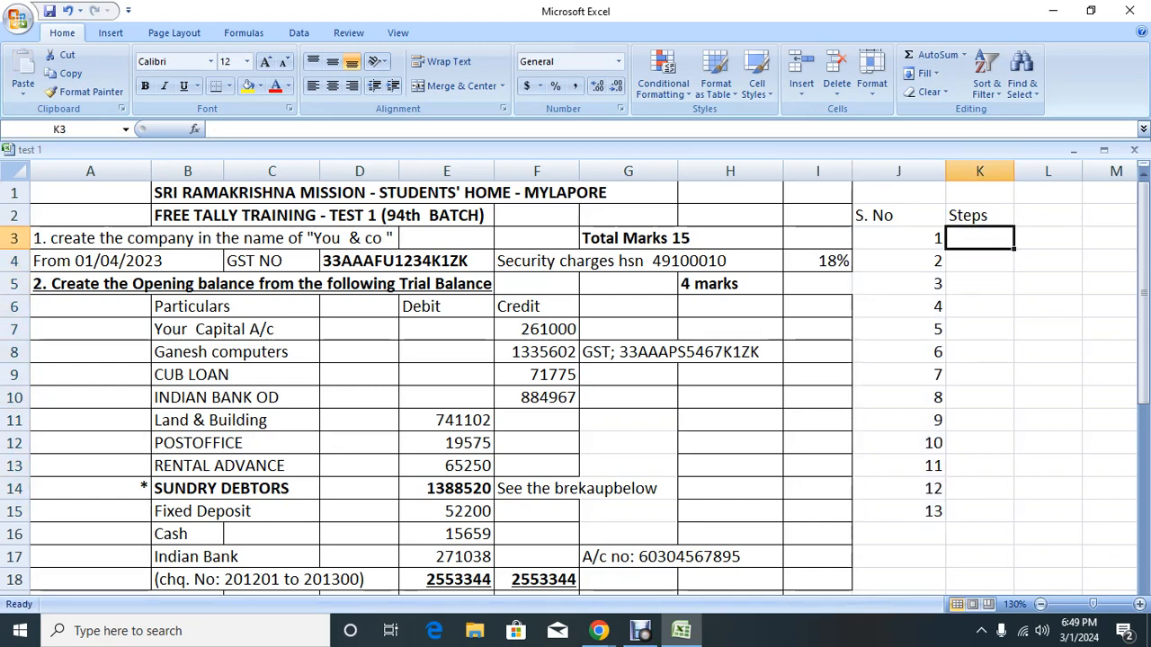
# Step: Enter Create Company, F11 - Billwise , gst Enable, Create Op. Balance and Create Gst Ledgers in K3:K6
pyautogui.write('Create ')
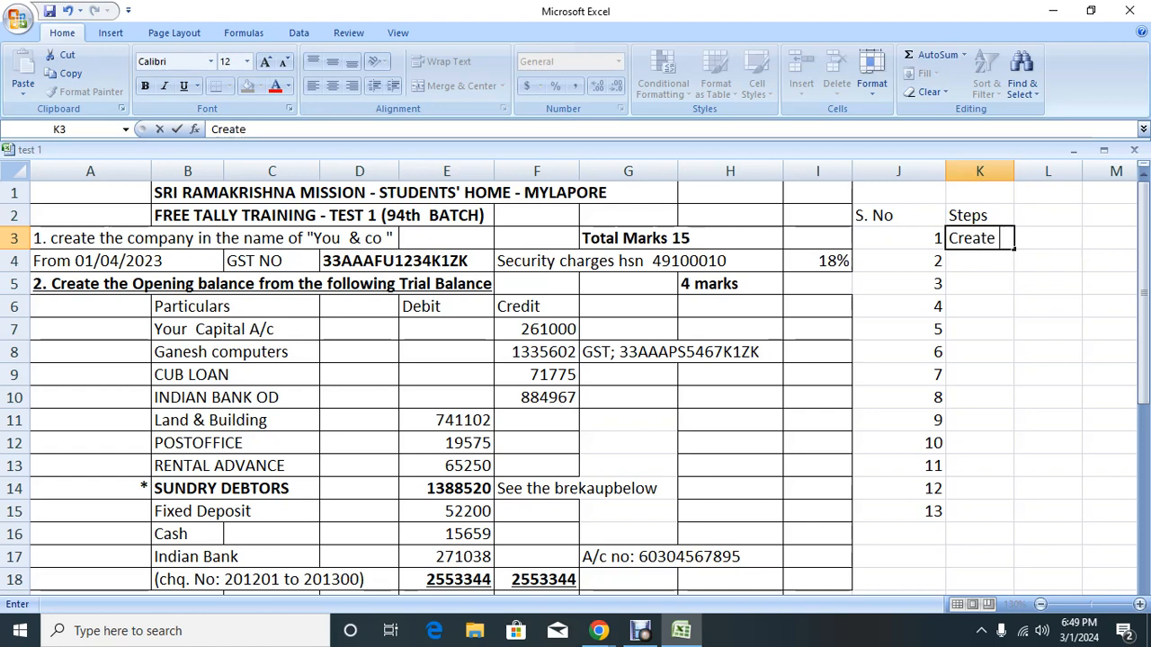
pyautogui.write('Company')
pyautogui.press('Return')
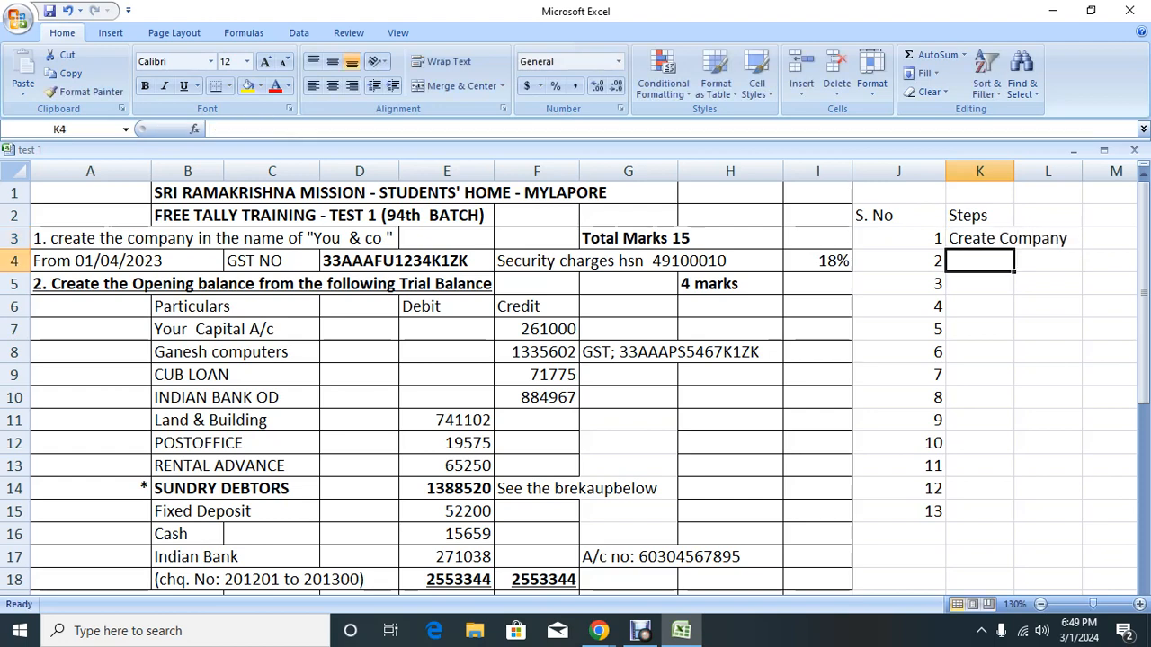
pyautogui.write('FR')
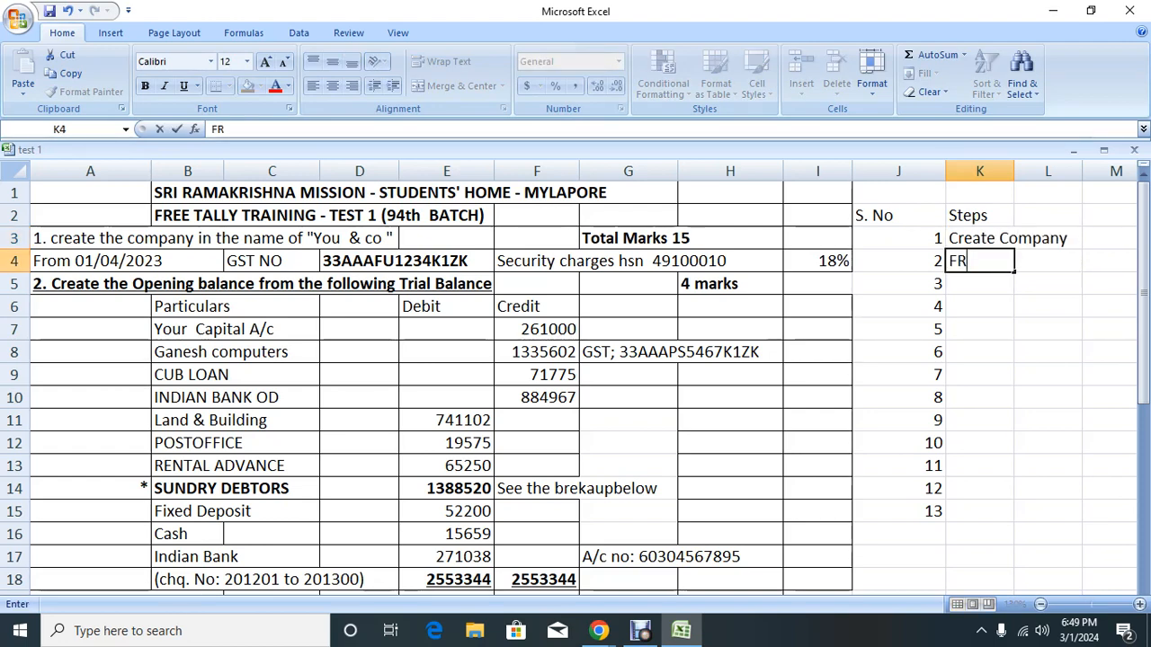
pyautogui.press('BackSpace')
pyautogui.write('11 - Billw')
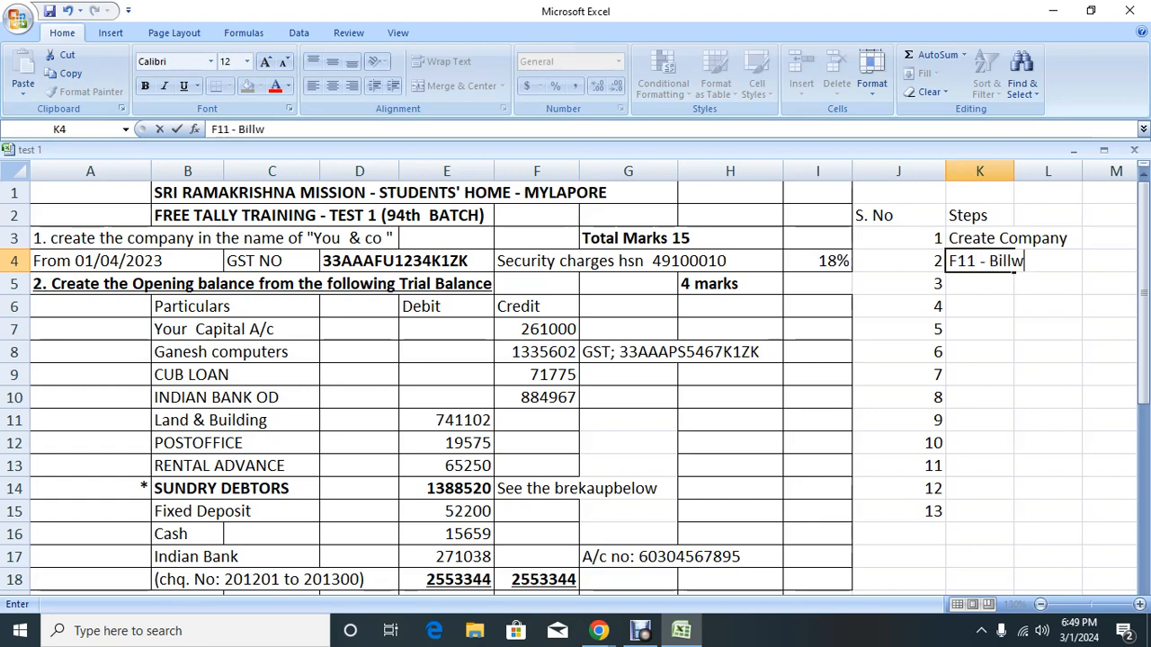
pyautogui.write('ise , gst En')
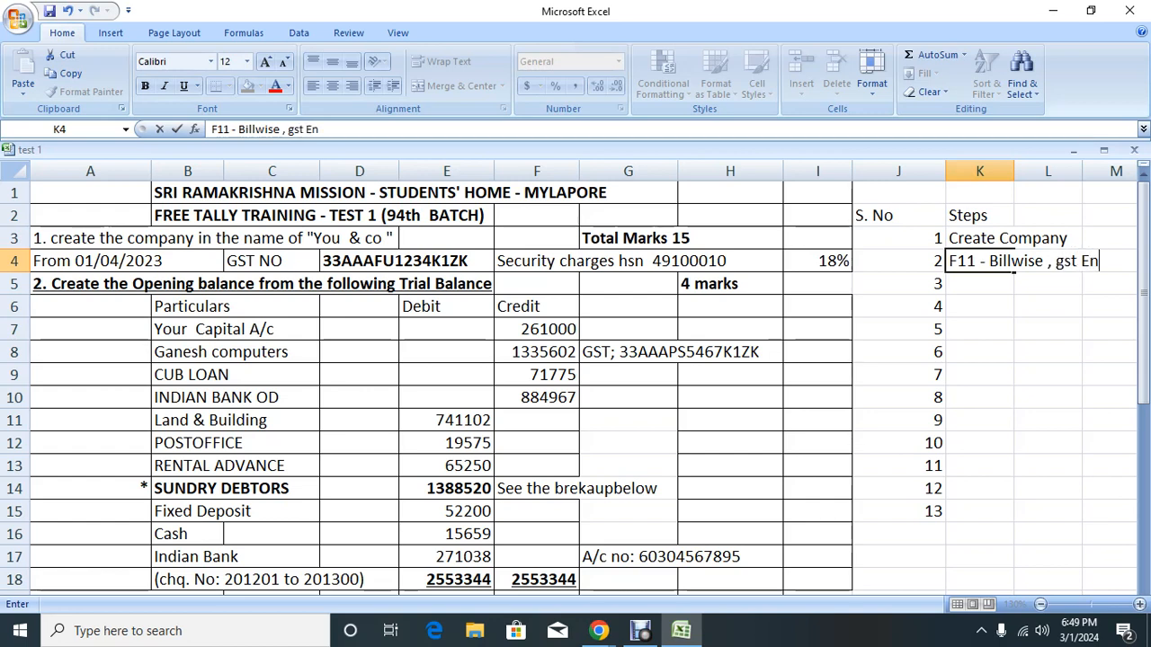
pyautogui.write('able')
pyautogui.press('Return')
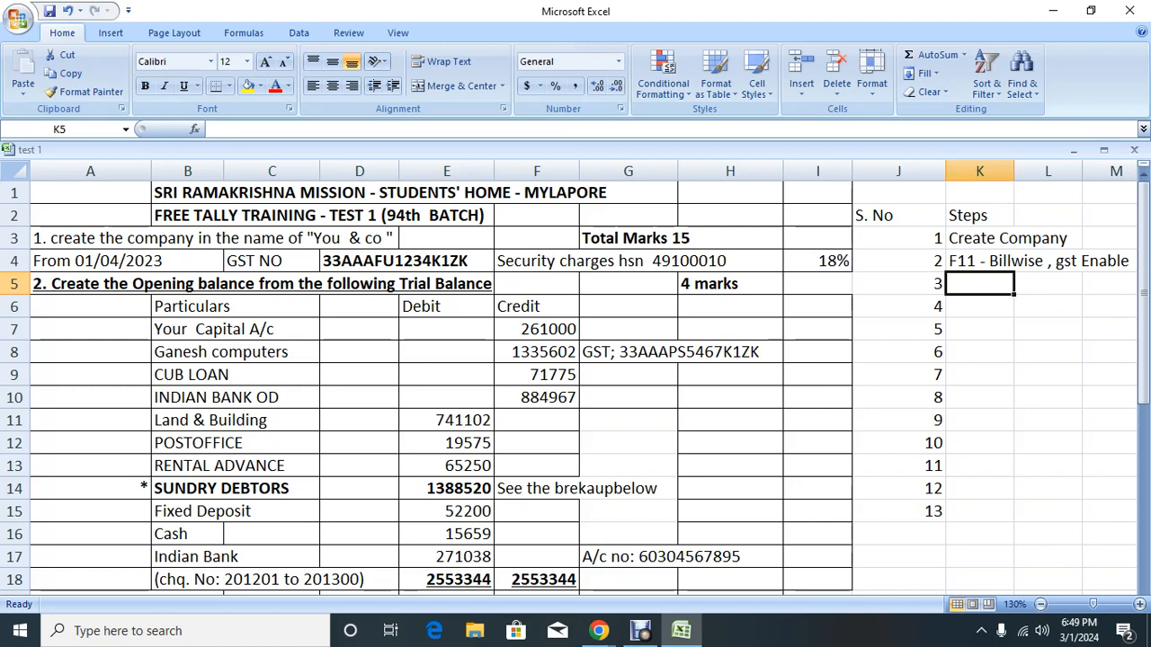
pyautogui.write('Cr')
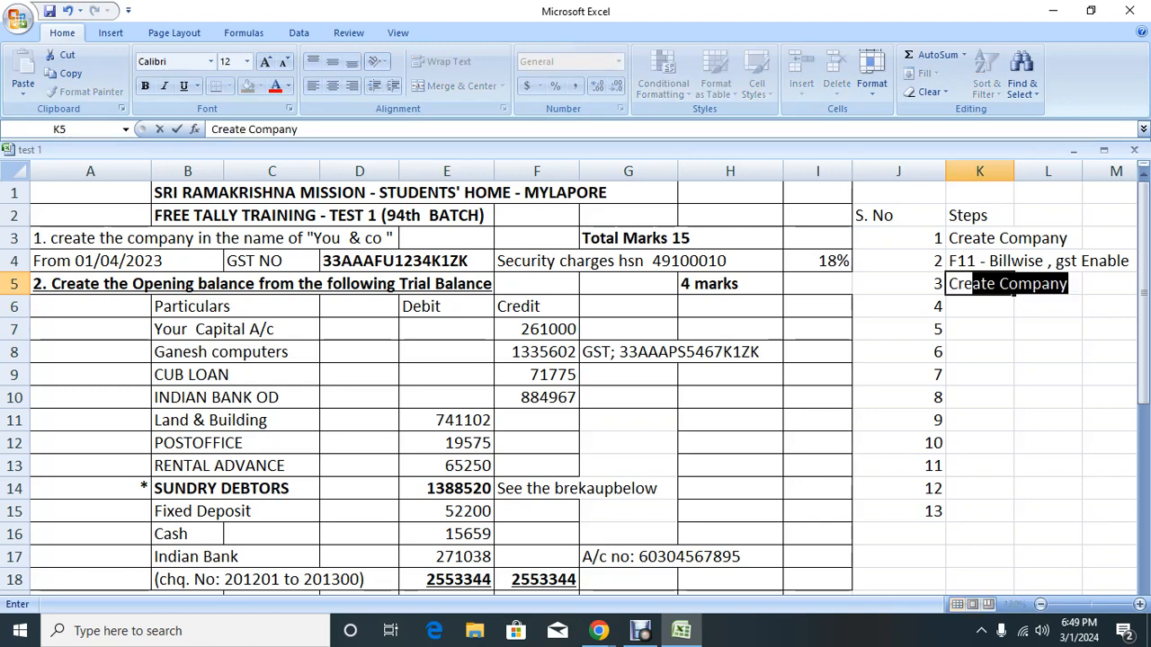
pyautogui.write('eate Op. ')
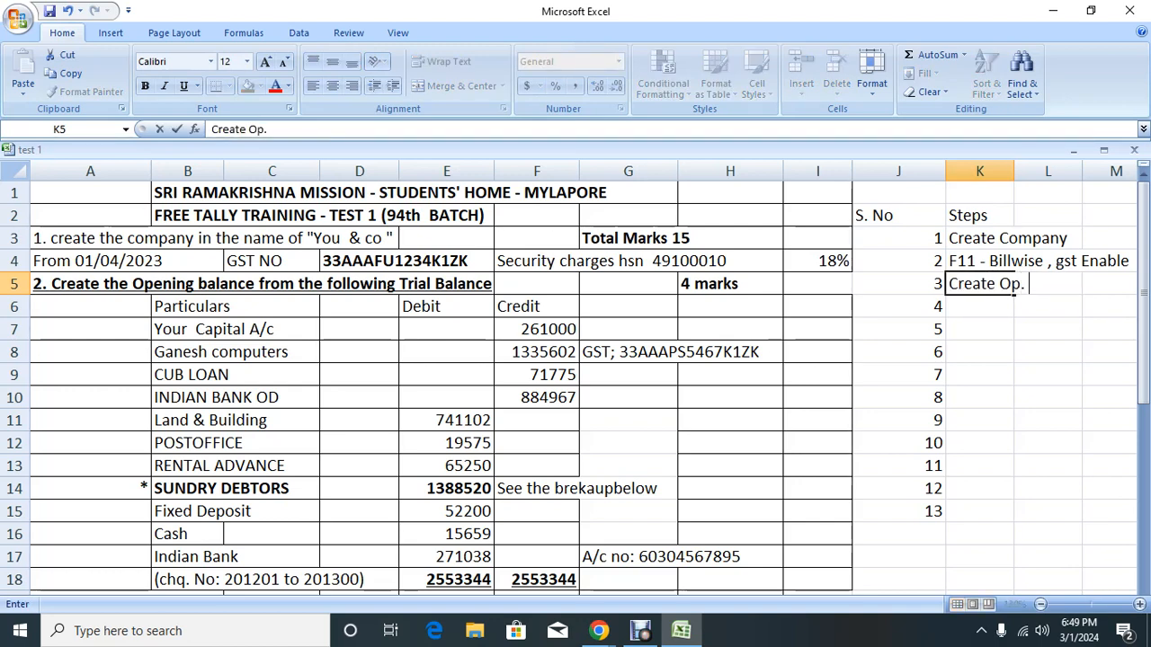
pyautogui.write('Balance')
pyautogui.press('Return')
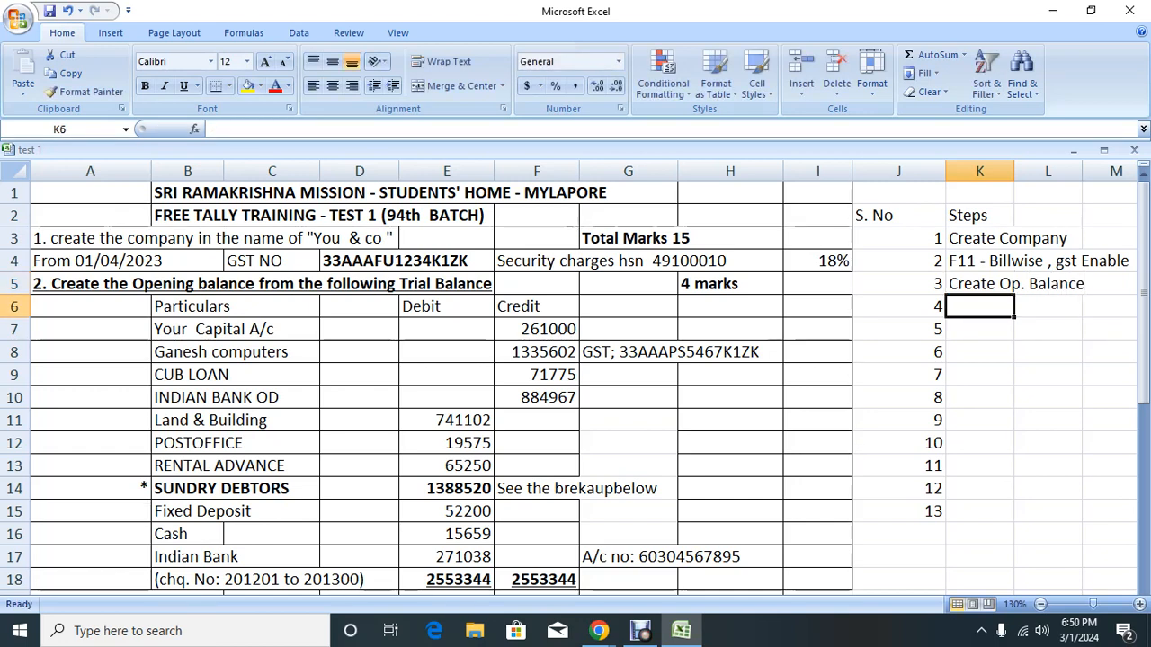
pyautogui.write('Cre')
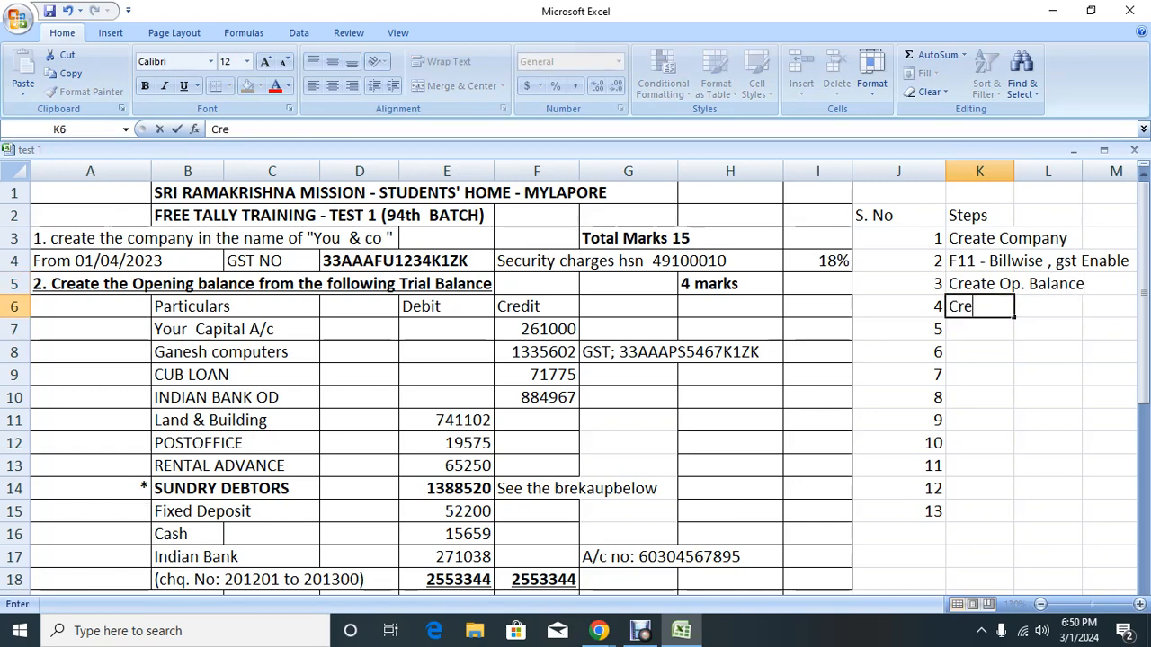
pyautogui.write('ate Gst ')
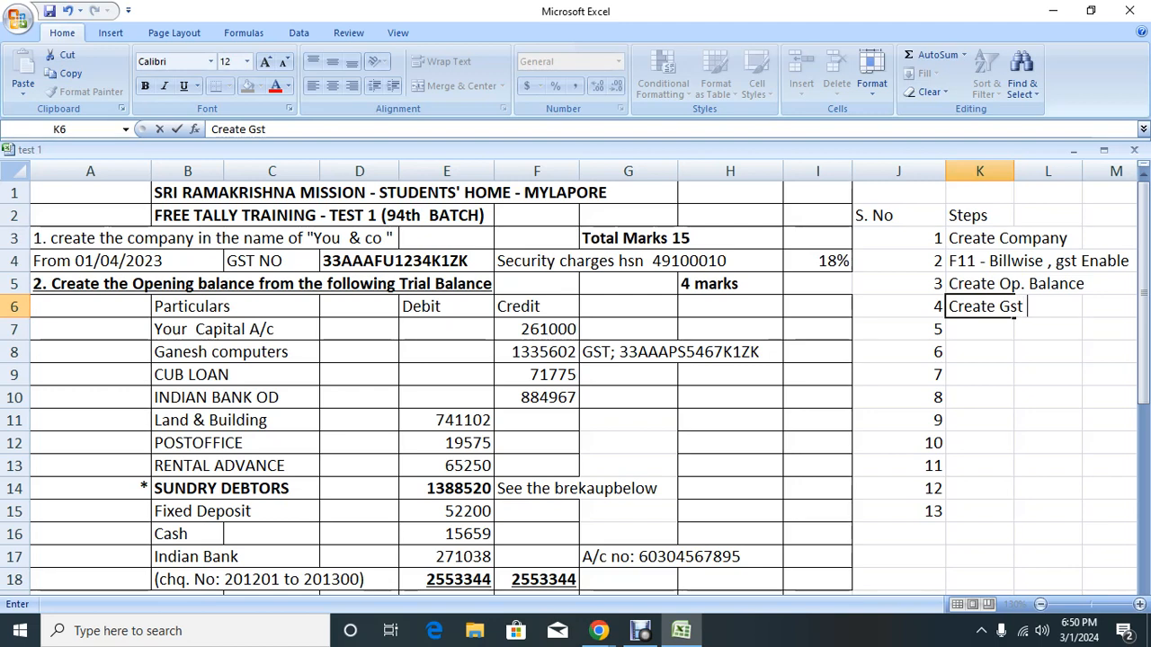
pyautogui.write('Ledgers')
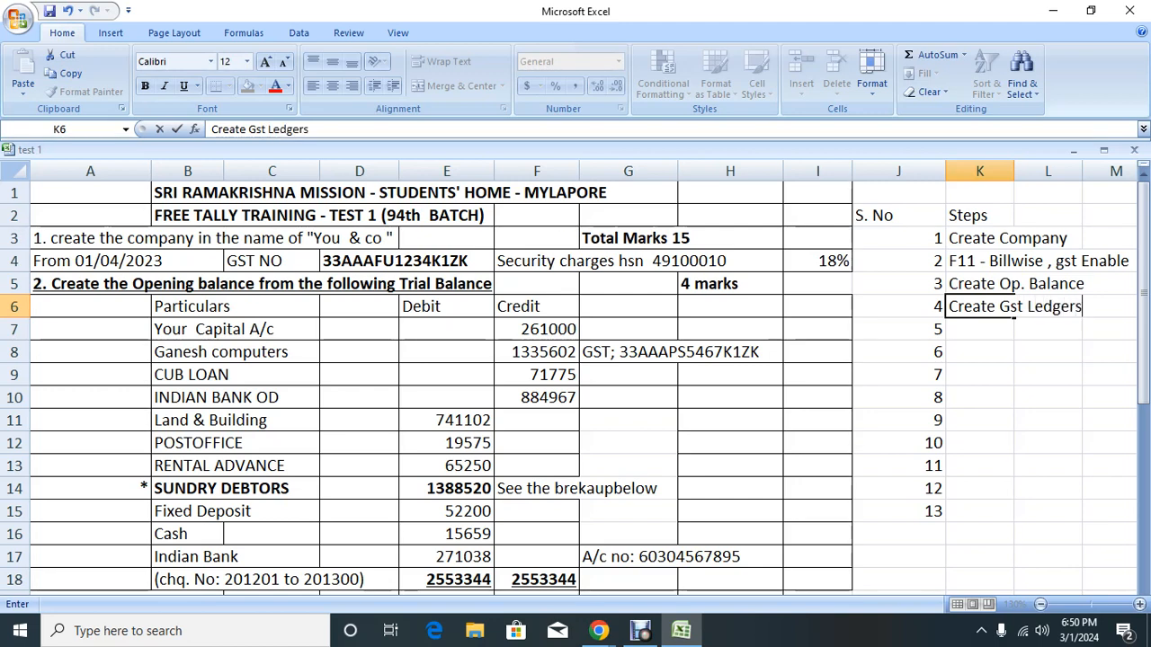
pyautogui.press('Return')
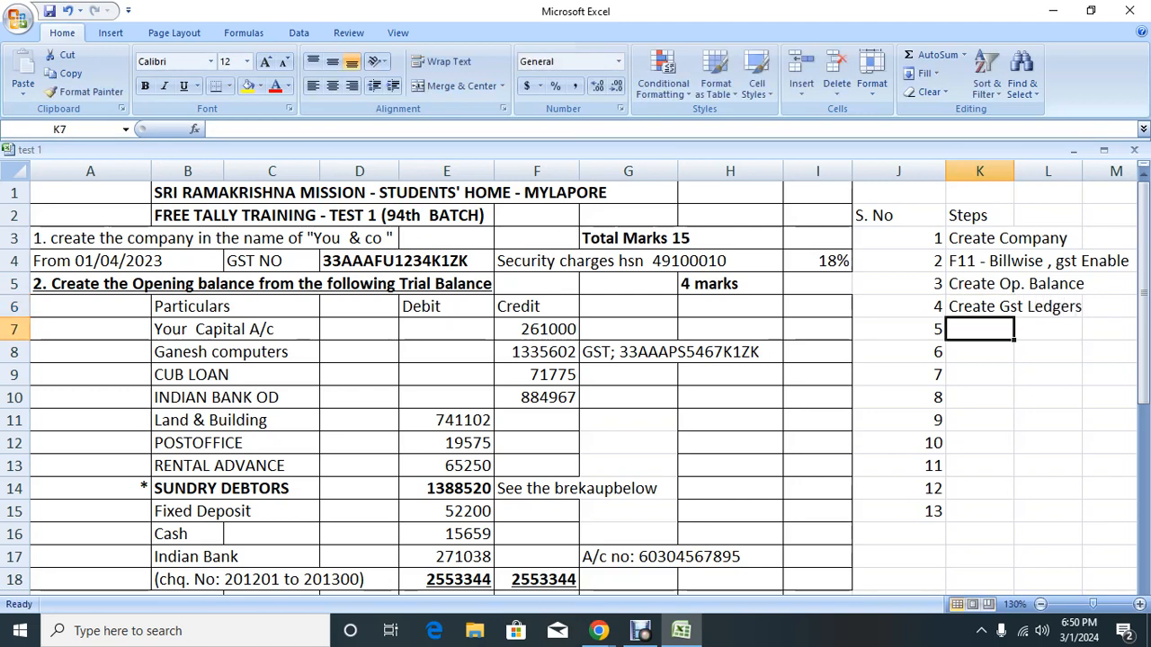
# Step: Add steps 'Voucher Type alter' and 'Pass Sales Entry', correcting the typos
pyautogui.write('Vouchert')
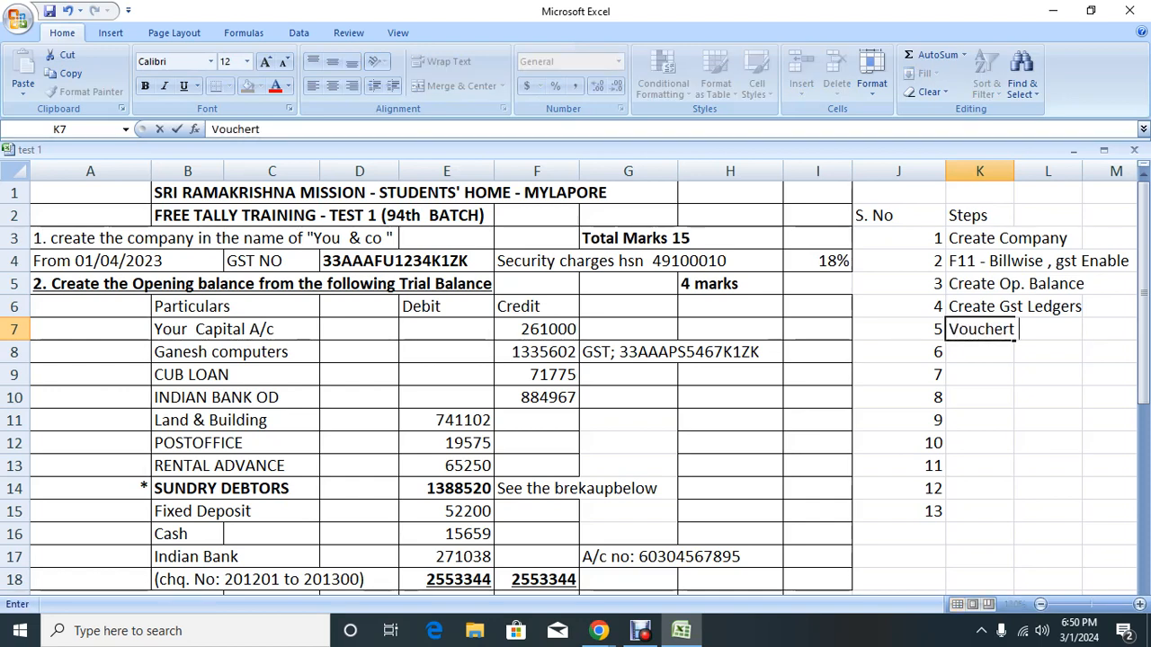
pyautogui.press('BackSpace')
pyautogui.write('Ty')
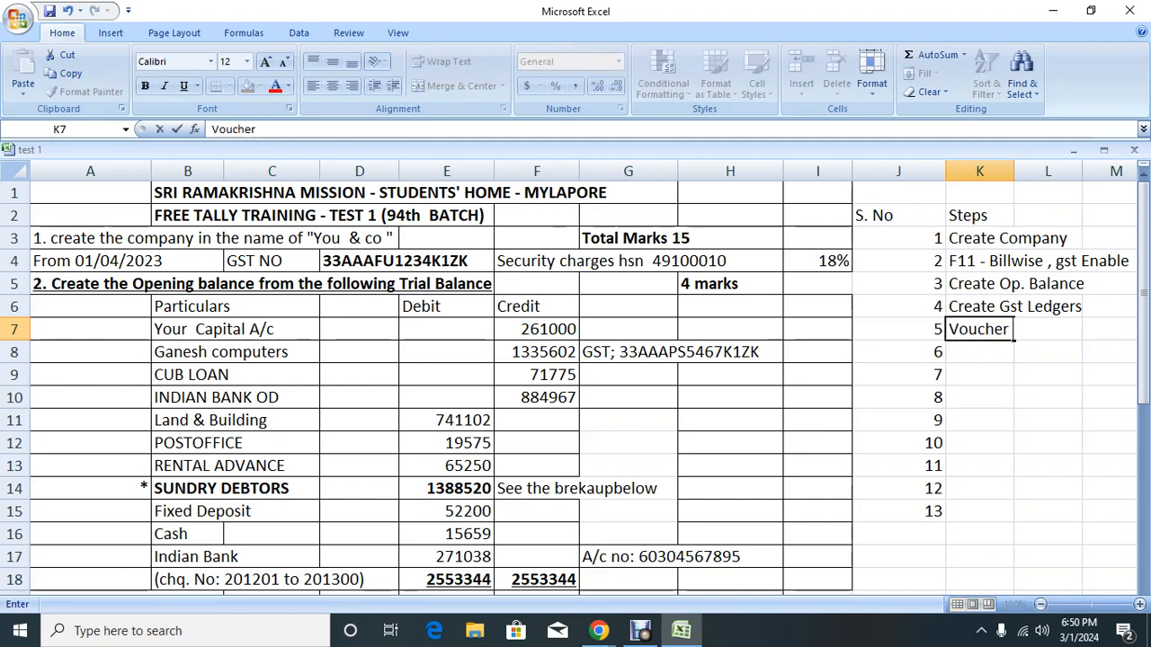
pyautogui.write('pe alter')
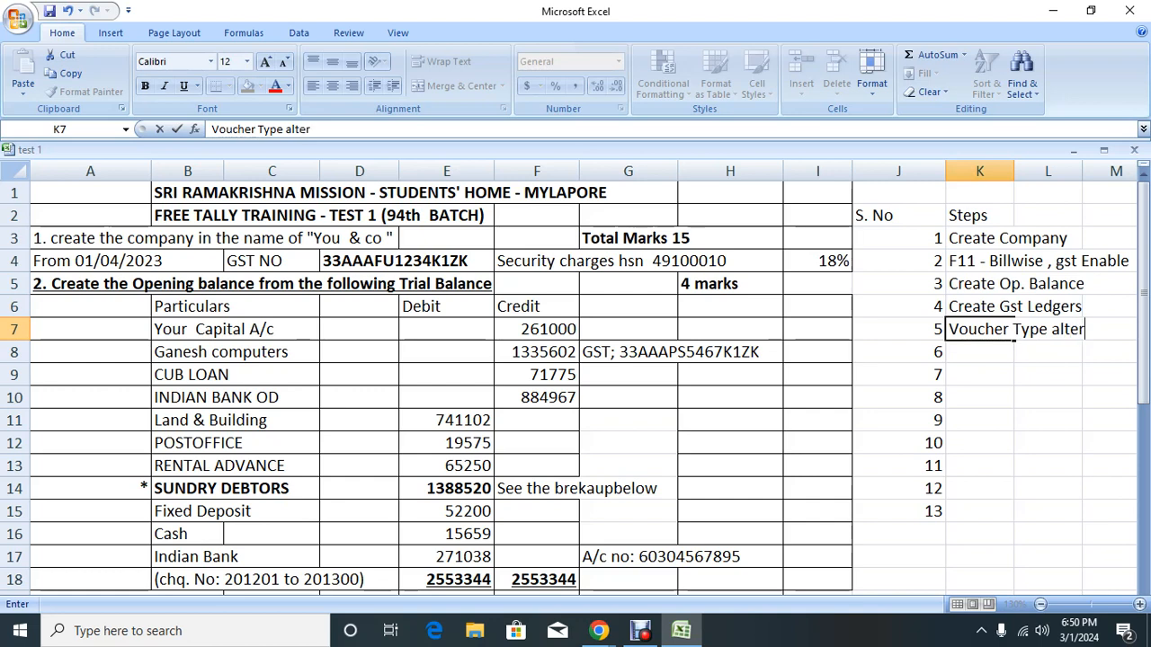
pyautogui.press('Return')
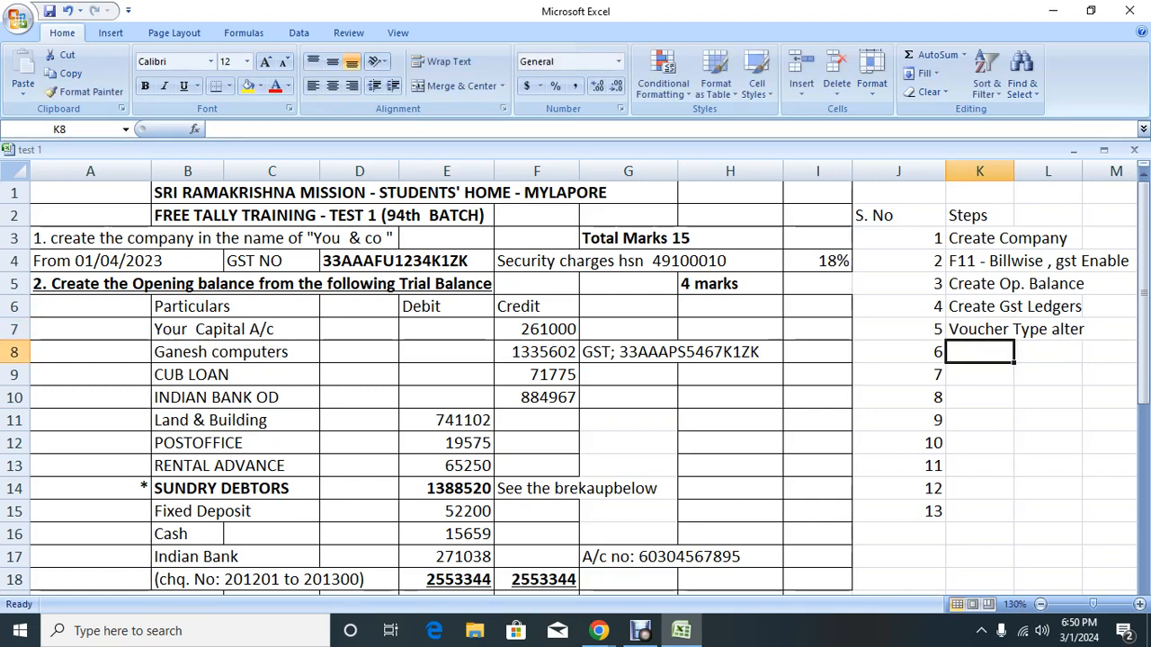
pyautogui.write('Pass Sa')
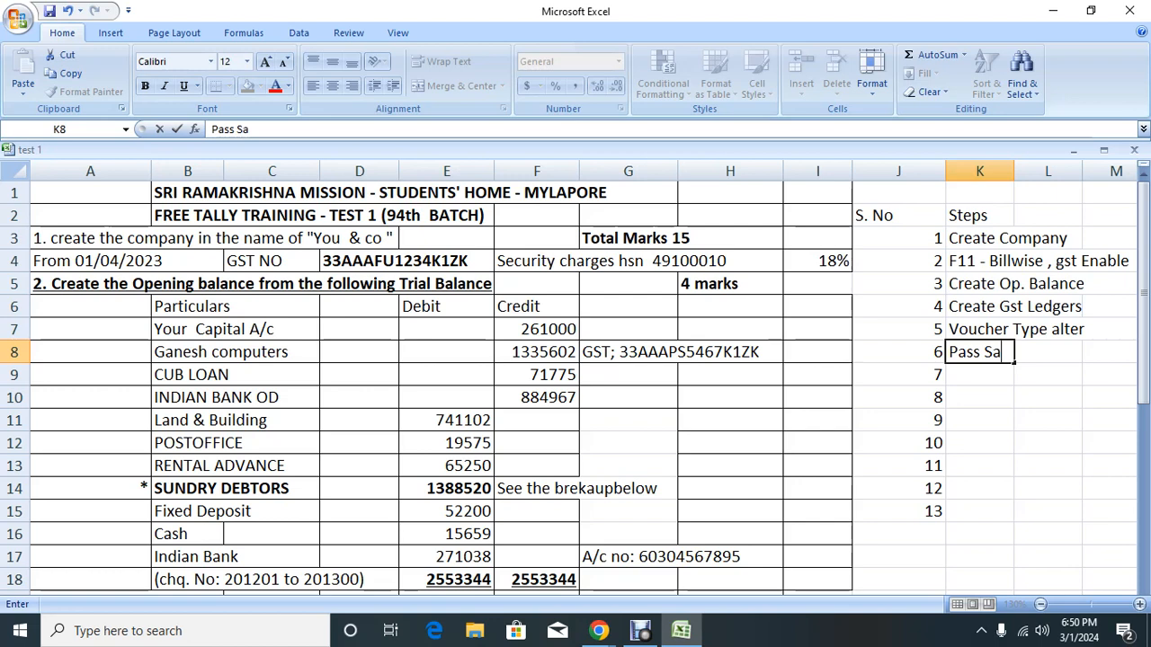
pyautogui.write('les Tn')
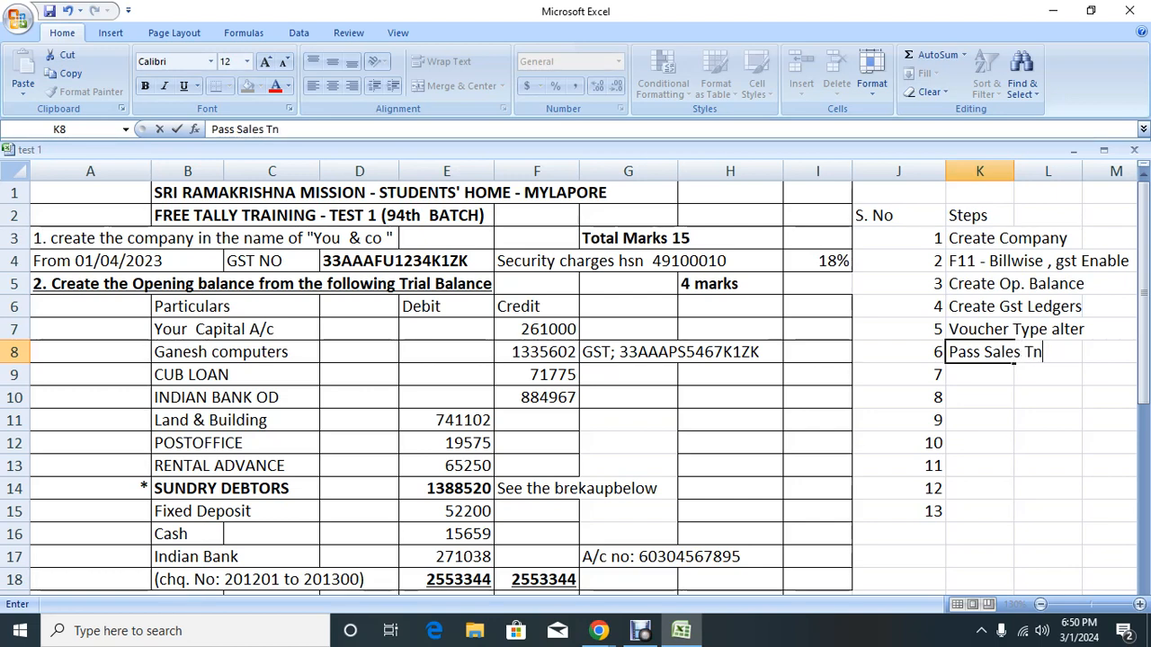
pyautogui.press('BackSpace')
pyautogui.press('BackSpace')
pyautogui.write('Entry')
pyautogui.press('Return')
# Step: Add steps Receipt Entry, Payment Entry, Take backup and Send file upload
pyautogui.write('Receipt E')
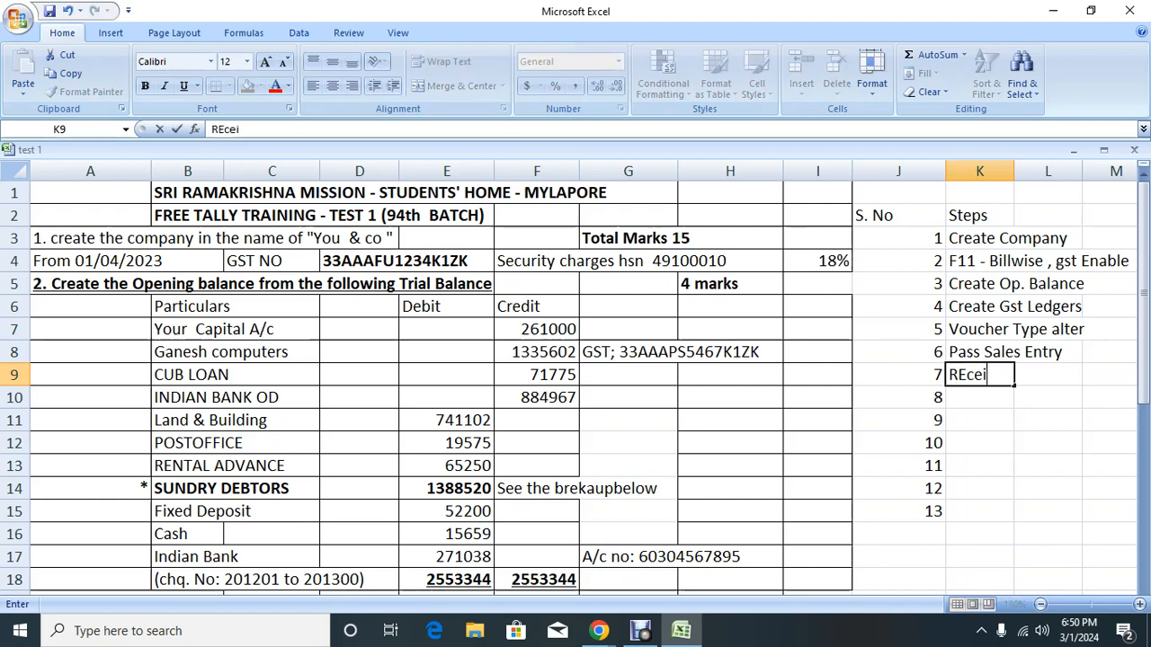
pyautogui.write('ntry')
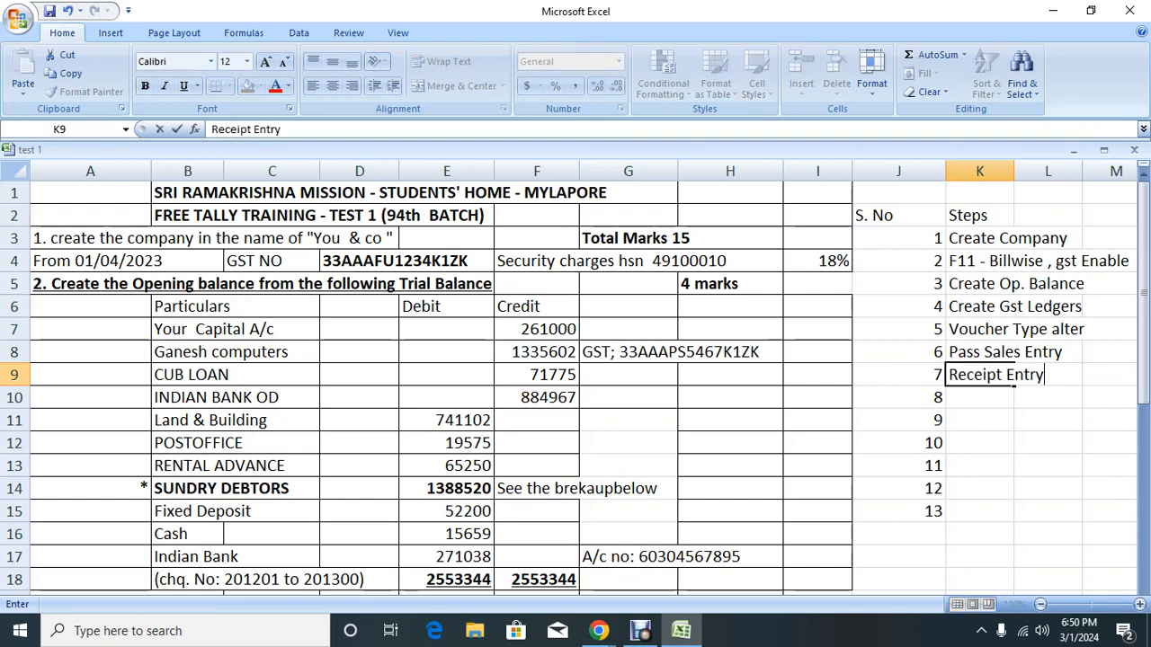
pyautogui.press('Return')
pyautogui.write('Payment')
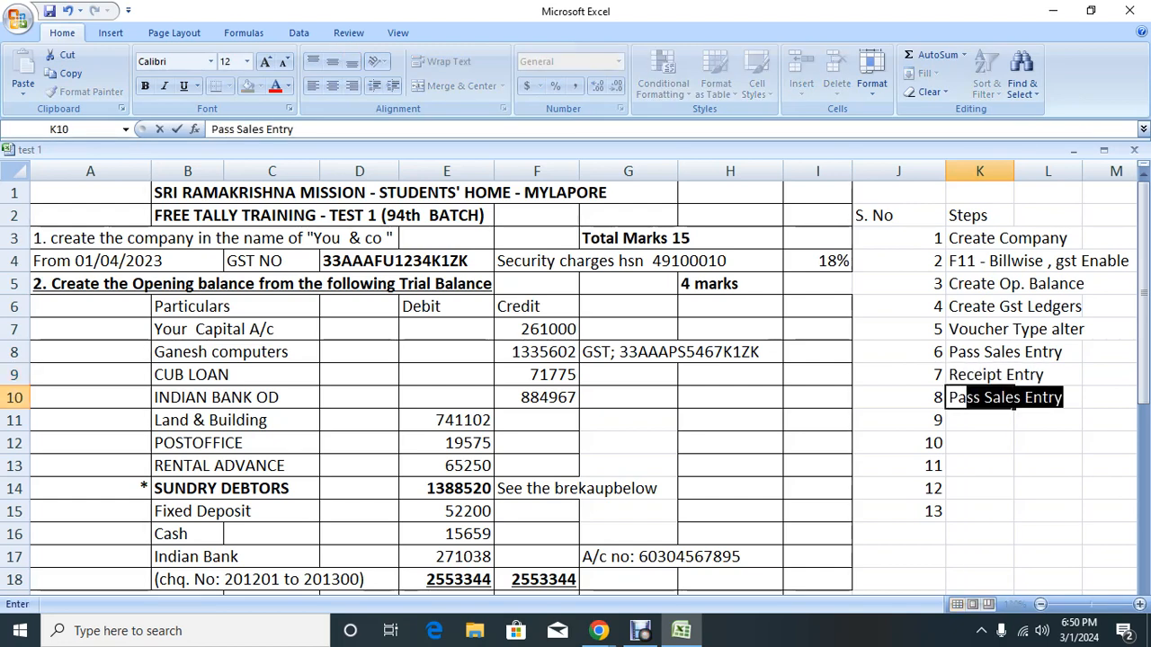
pyautogui.write(' Entr')
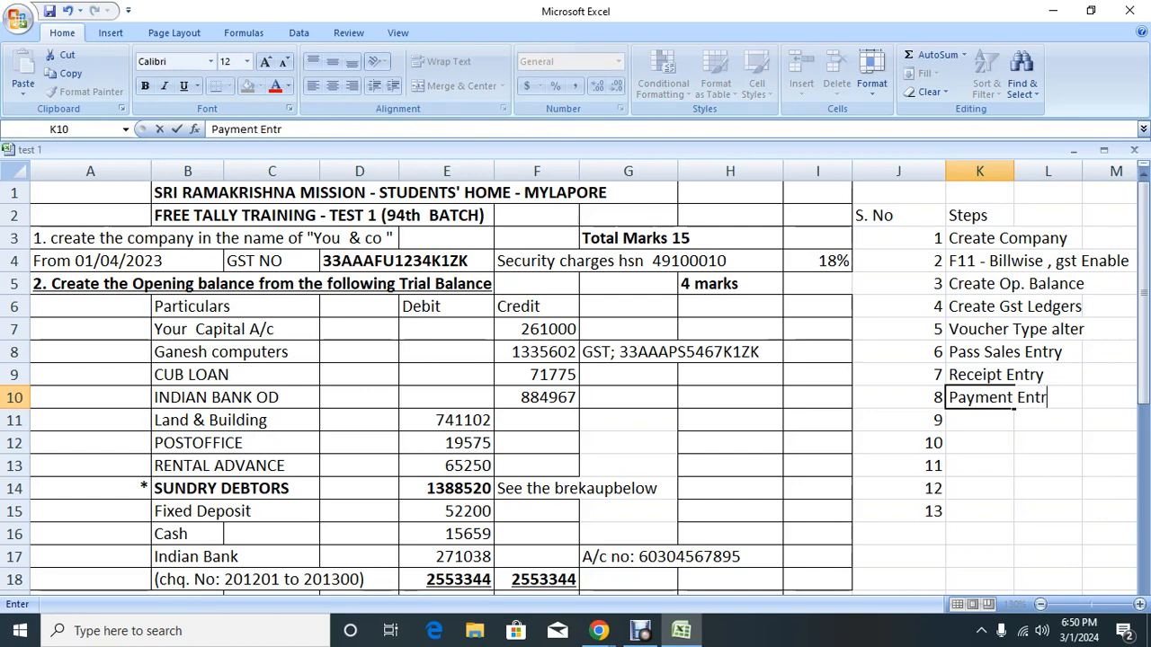
pyautogui.write('y')
pyautogui.press('Return')
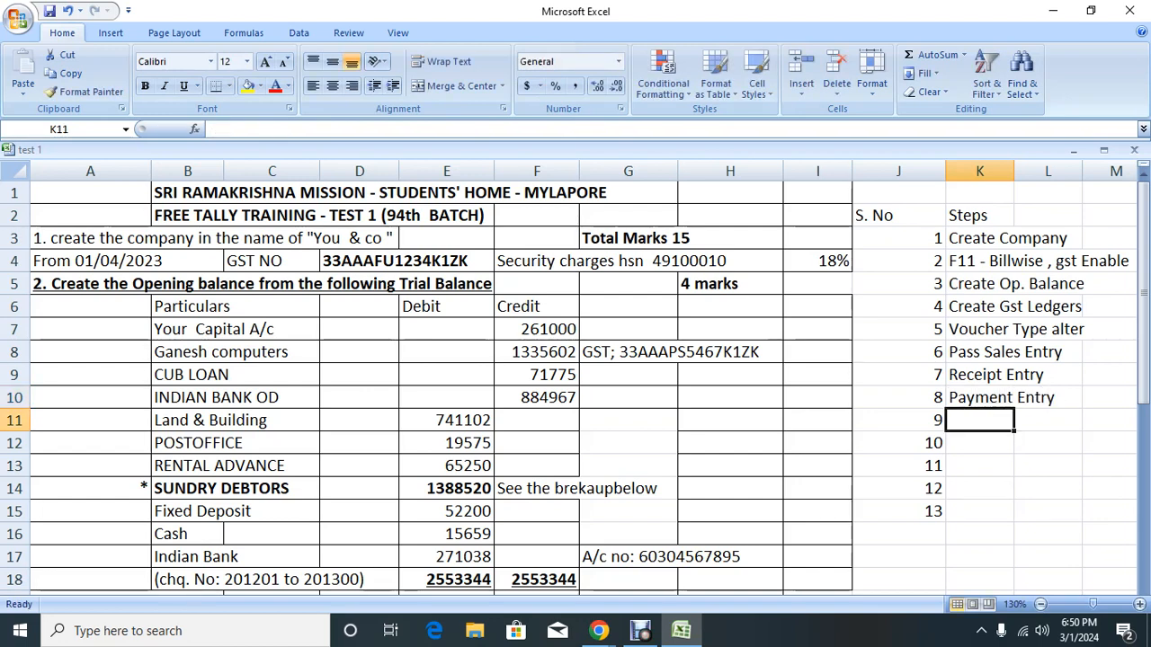
pyautogui.write('Taker')
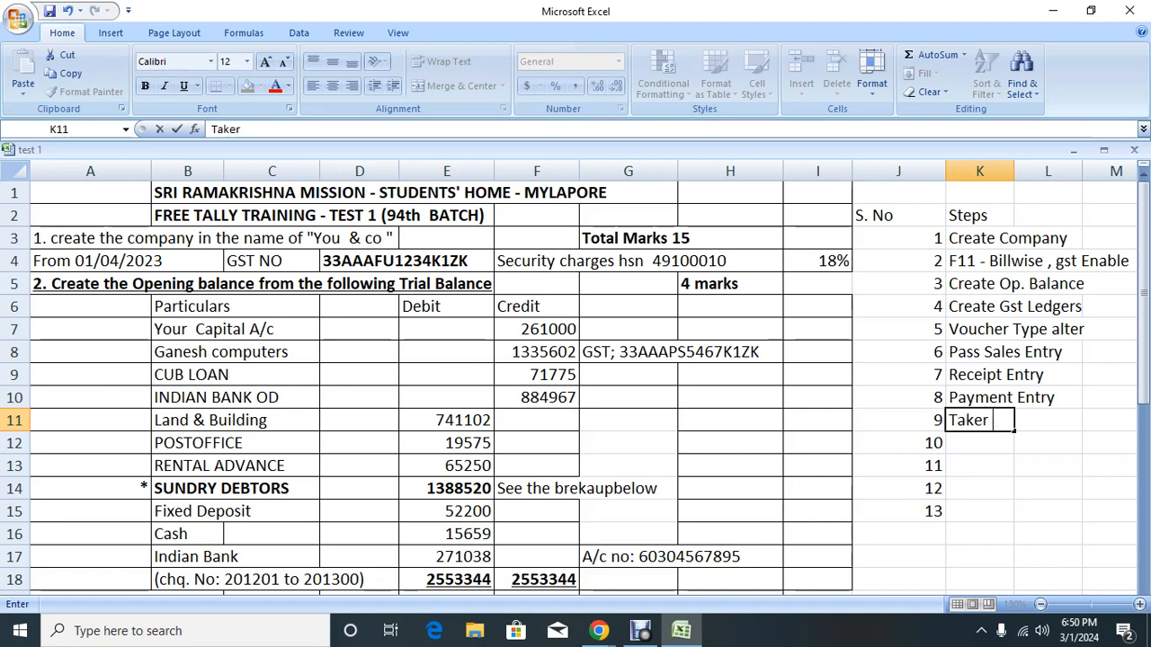
pyautogui.press('BackSpace')
pyautogui.write('backup')
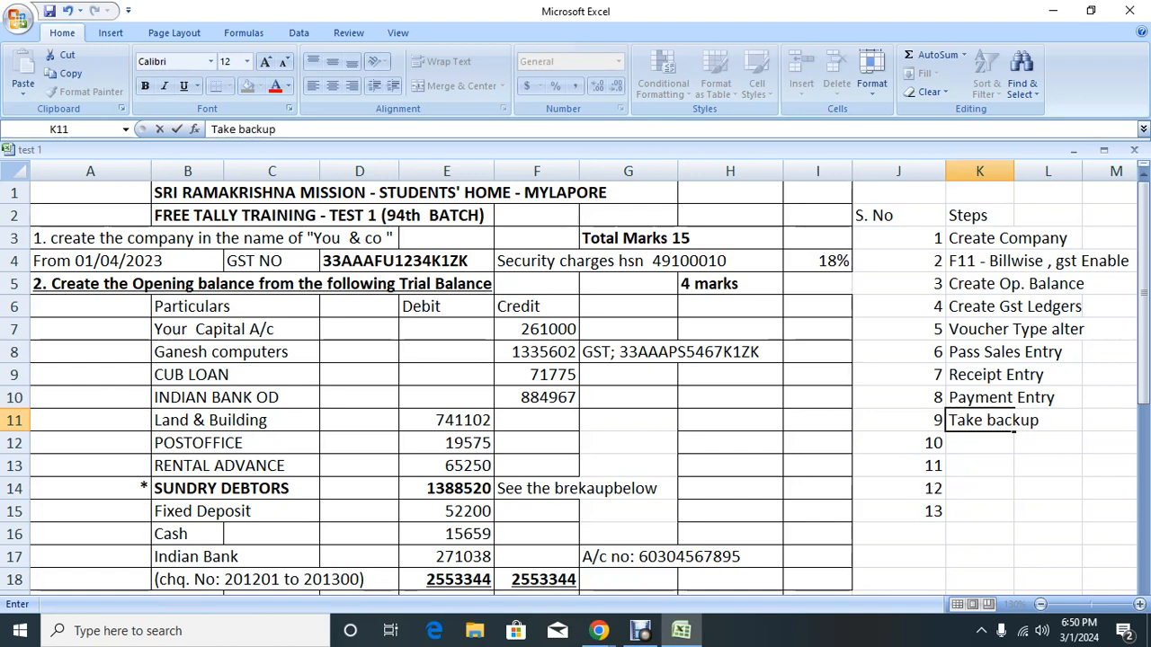
pyautogui.press('Return')
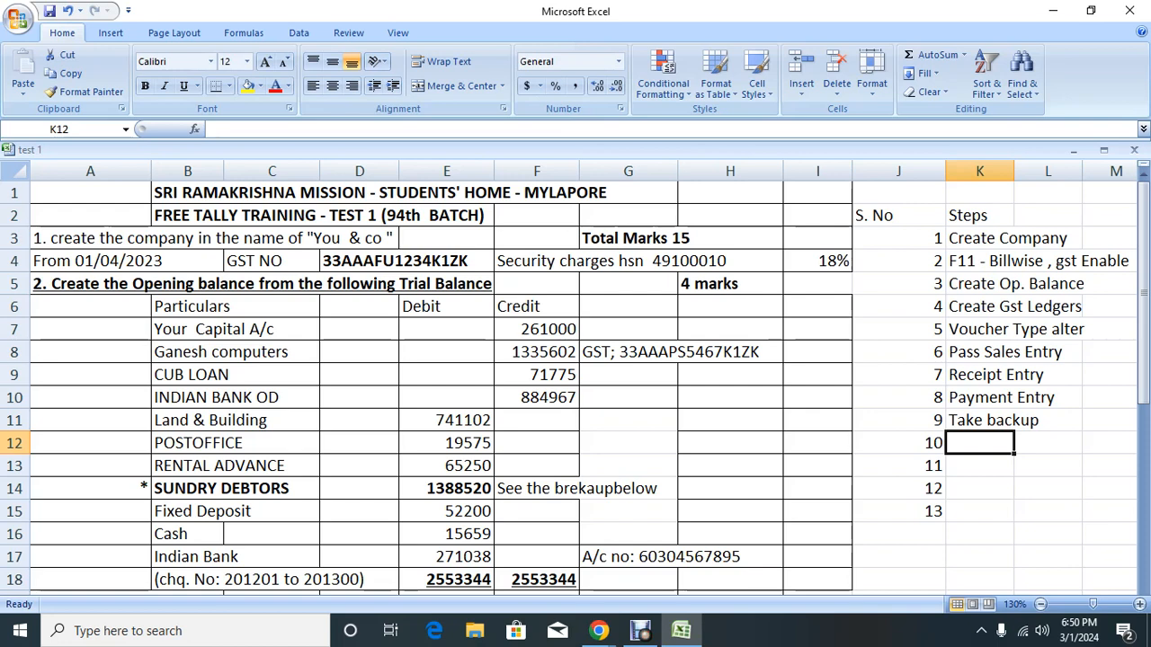
pyautogui.write('Se')
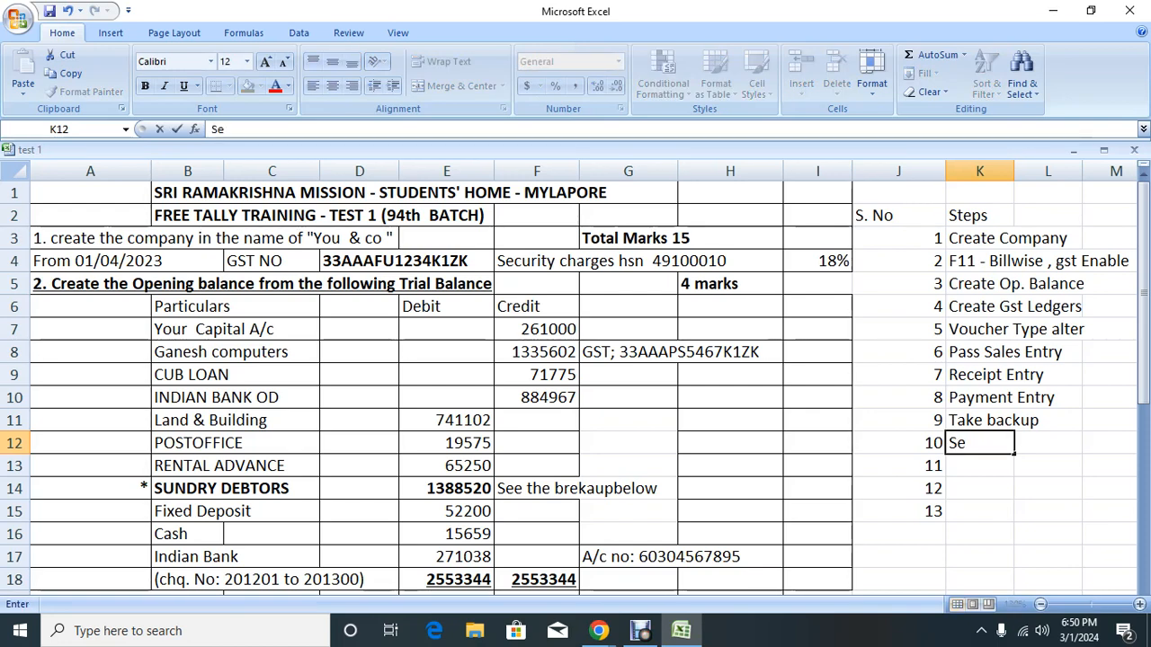
pyautogui.write('nd file u')
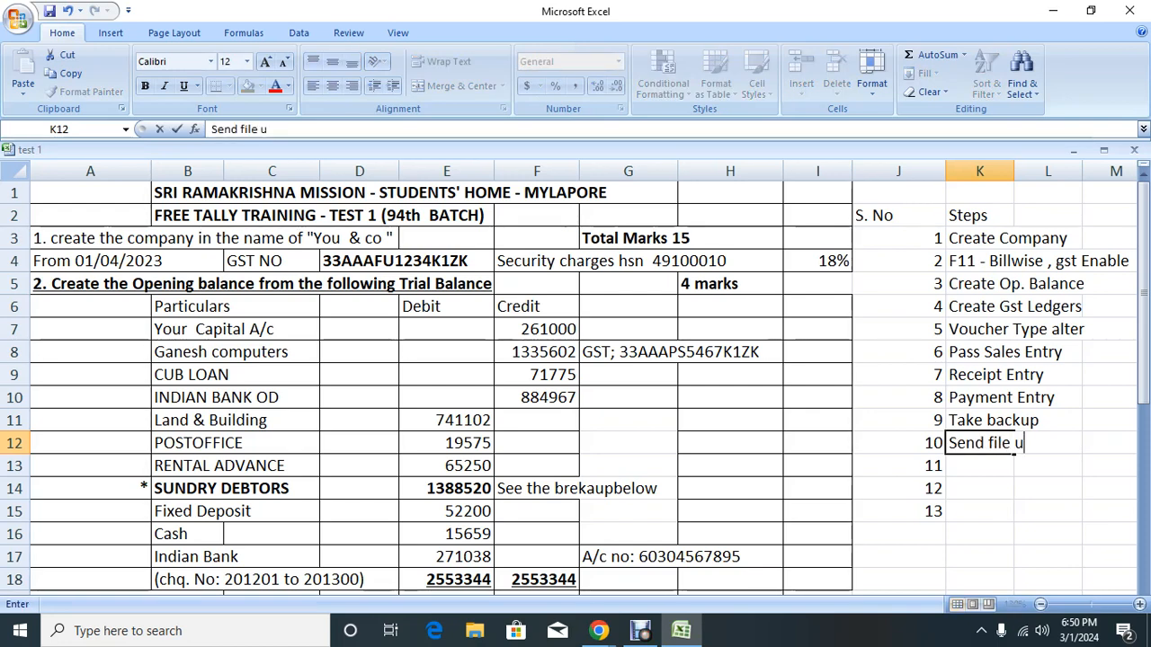
pyautogui.write('pload')
pyautogui.press('Return')
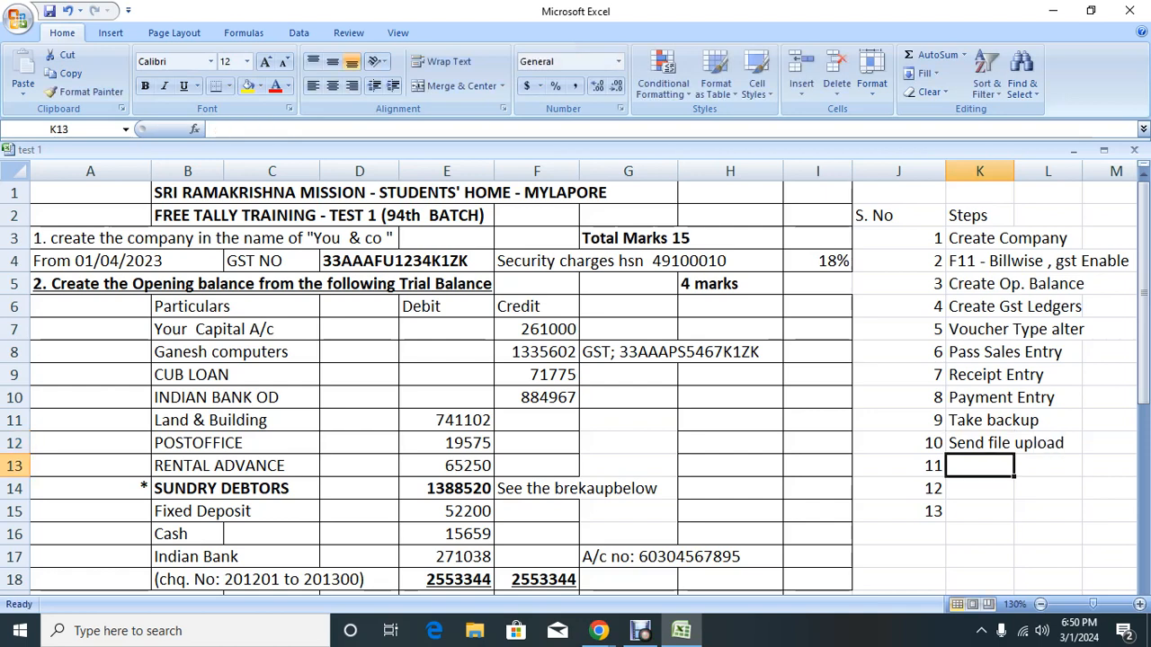
# Step: Clear the unused serial numbers 11, 12 and 13 from the S. No column
pyautogui.press('Left')
pyautogui.hotkey('shift', 'Down')
pyautogui.hotkey('shift', 'Down')
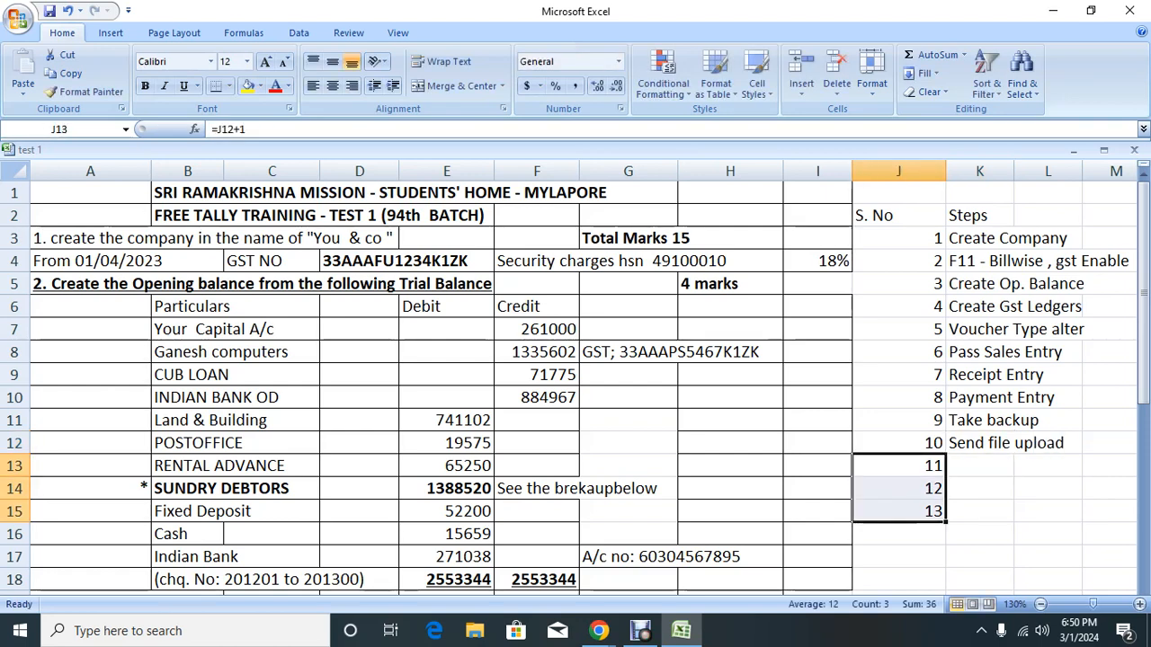
pyautogui.press('Delete')
pyautogui.press('Up')
pyautogui.press('Up')
pyautogui.press('Down')
pyautogui.press('Down')
pyautogui.press('Down')
pyautogui.press('Down')
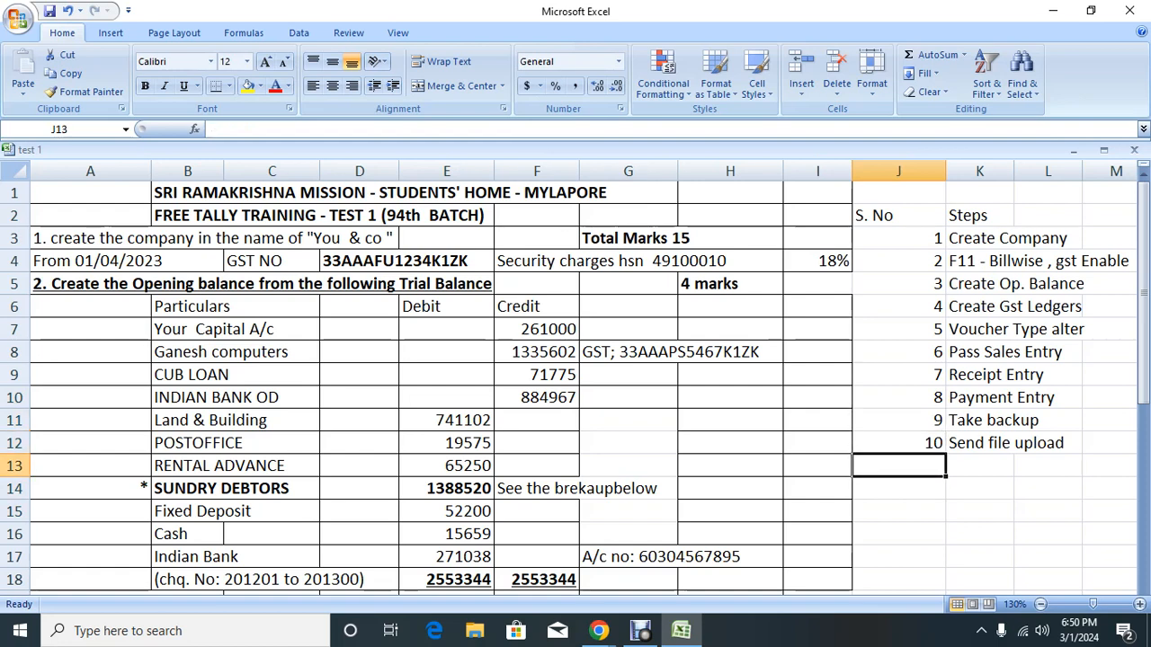
pyautogui.press('Up')
pyautogui.press('Up')
pyautogui.press('Down')
pyautogui.press('Down')
pyautogui.press('Right')
pyautogui.press('Up')
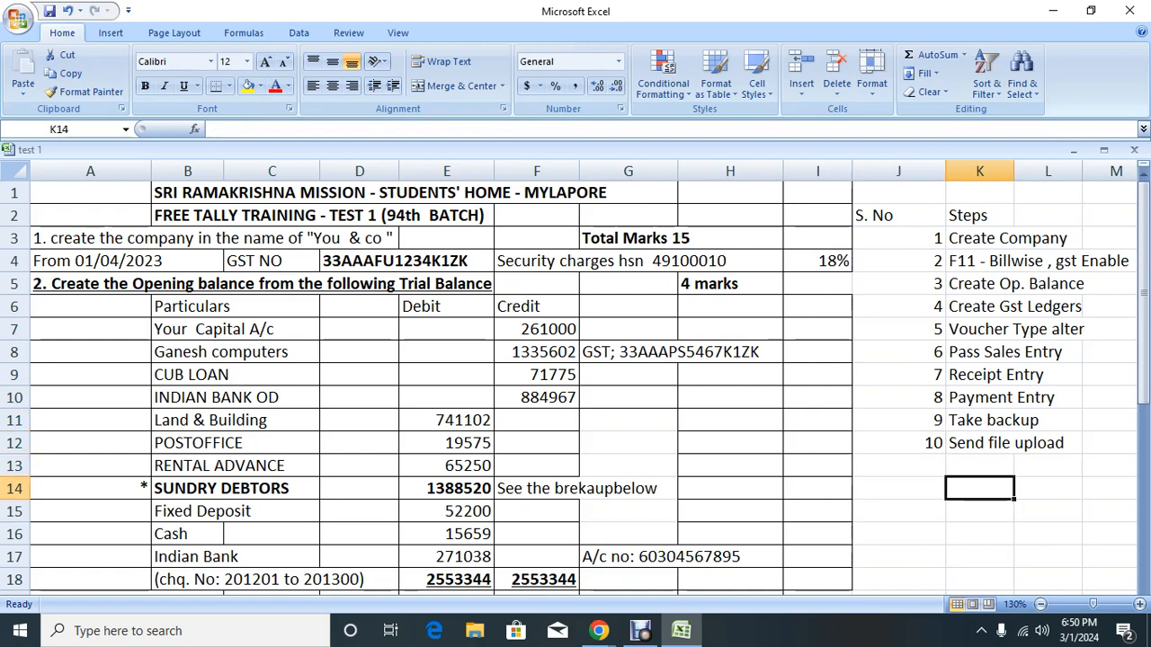
# Step: Add a 'GST Ledgers' heading with item '1. SEcurity Services/Sales' below it
pyautogui.write('GST lEDG')
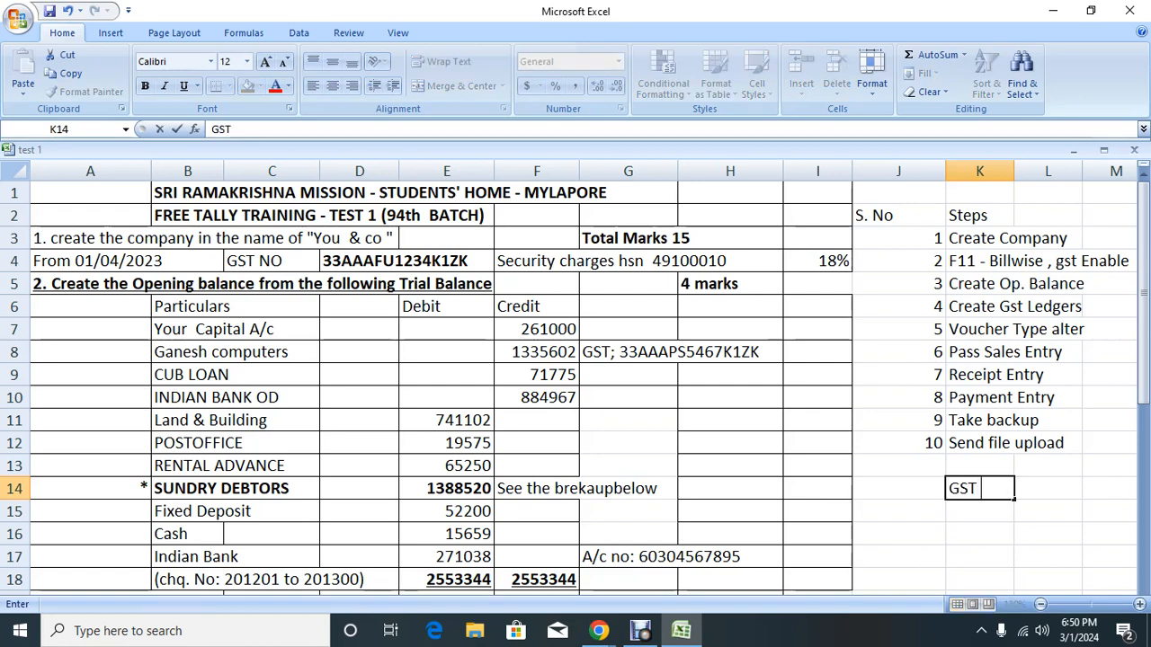
pyautogui.press('BackSpace')
pyautogui.press('BackSpace')
pyautogui.write('Ledgers')
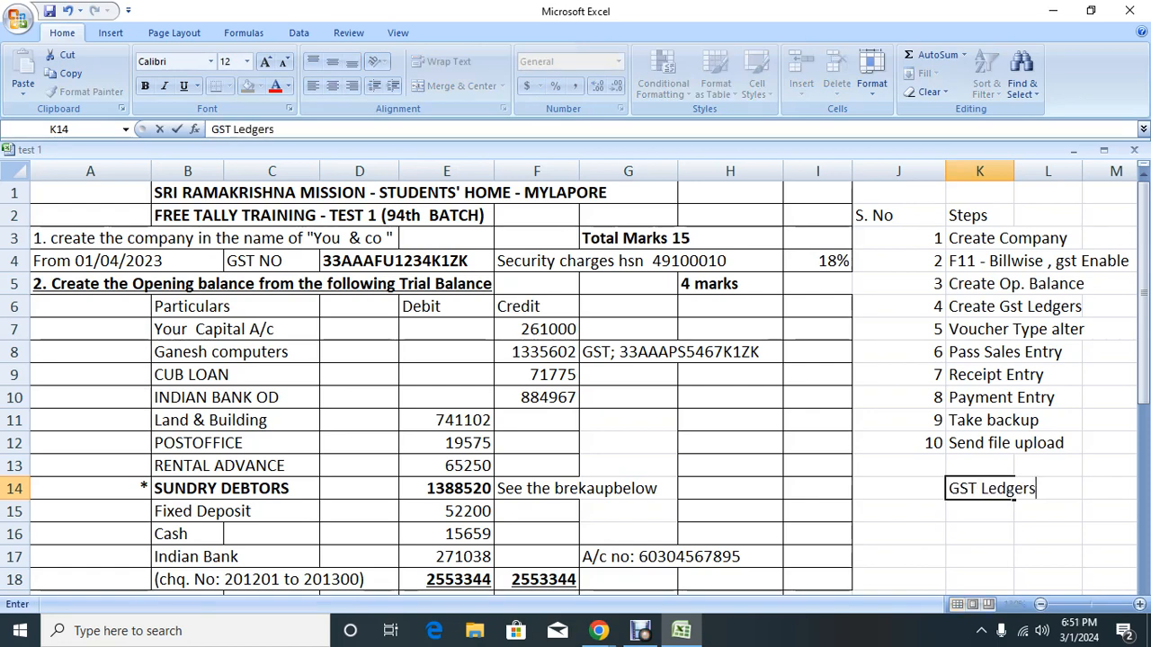
pyautogui.press('Return')
pyautogui.click(898, 511)
pyautogui.write('1. SEc')
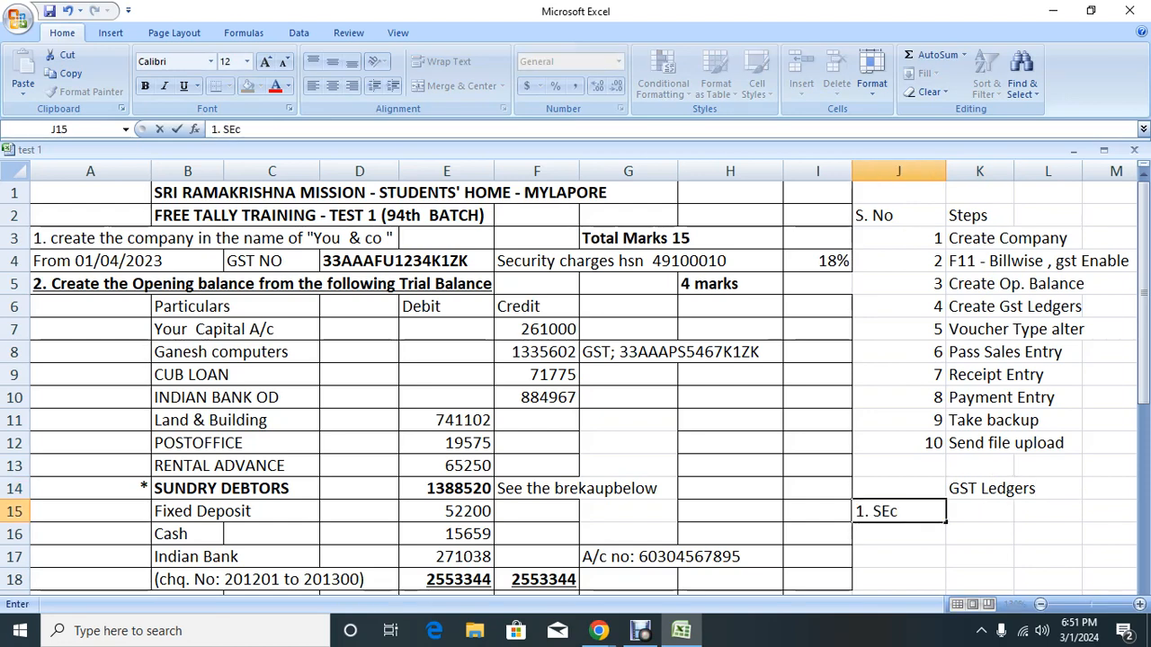
pyautogui.write('urity Services')
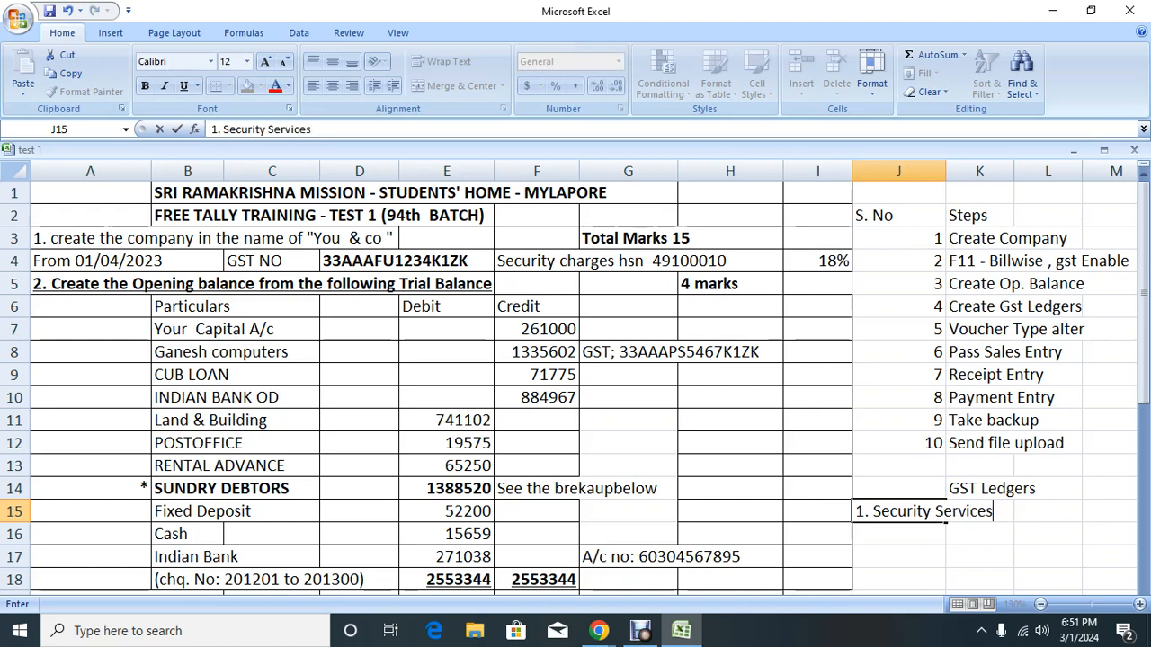
pyautogui.write('/Sales')
pyautogui.press('Return')
# Step: Enter item '2. Output cgst/duties & taxes' in J16
pyautogui.write('2')
pyautogui.press('Return')
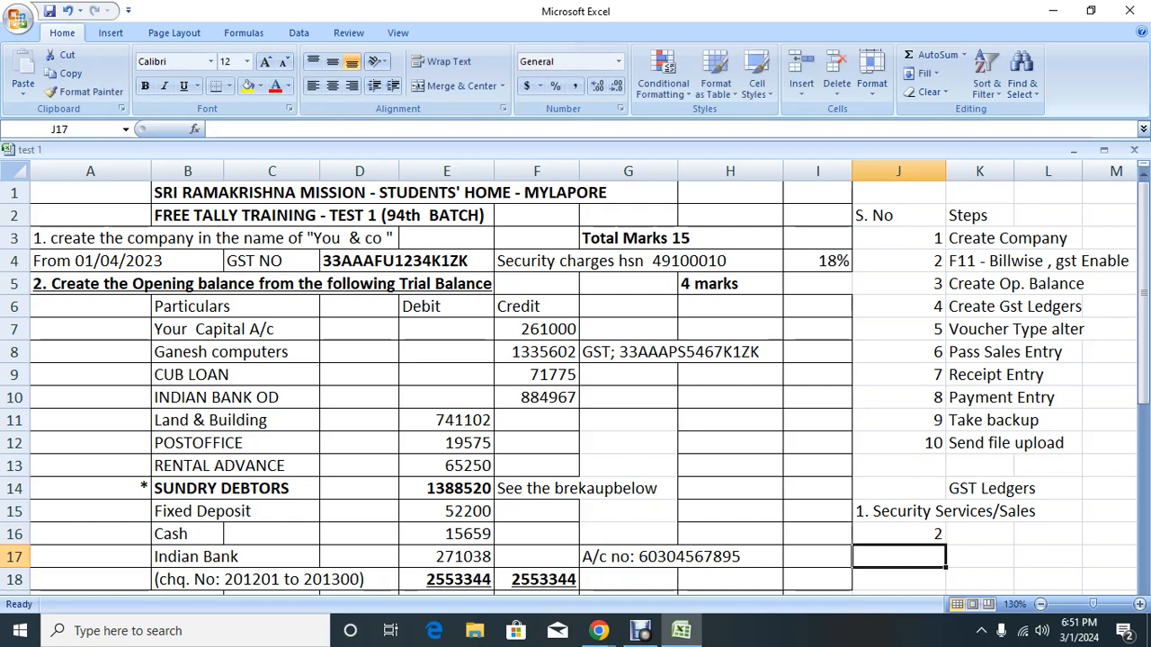
pyautogui.press('Up')
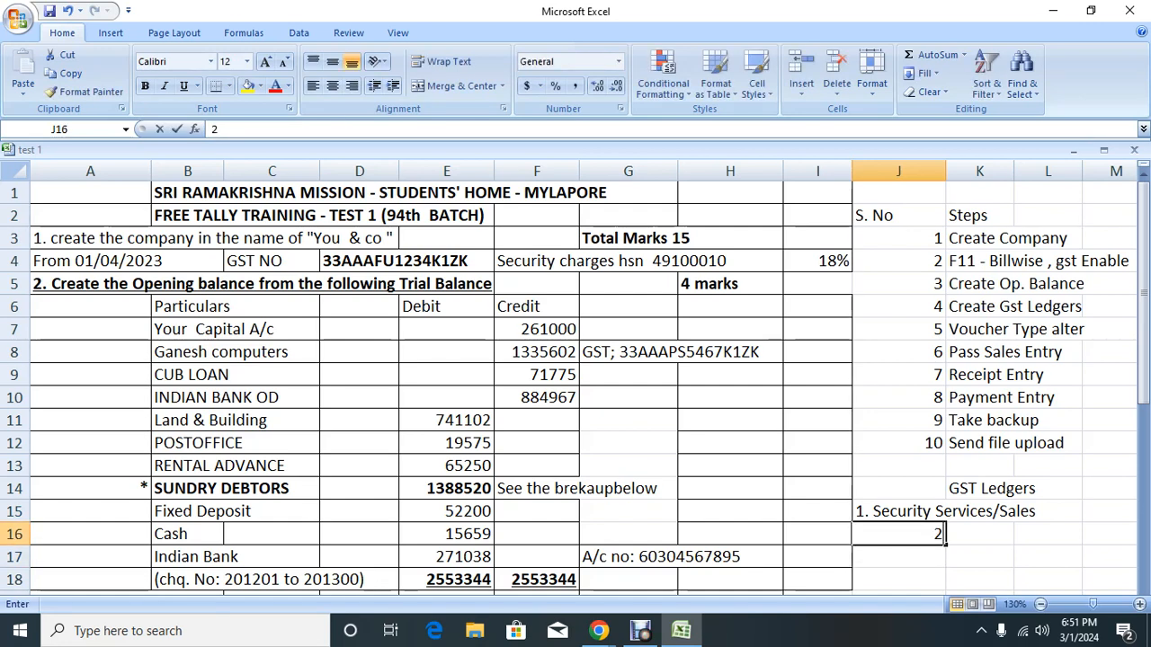
pyautogui.press('F2')
pyautogui.write('. Out put')
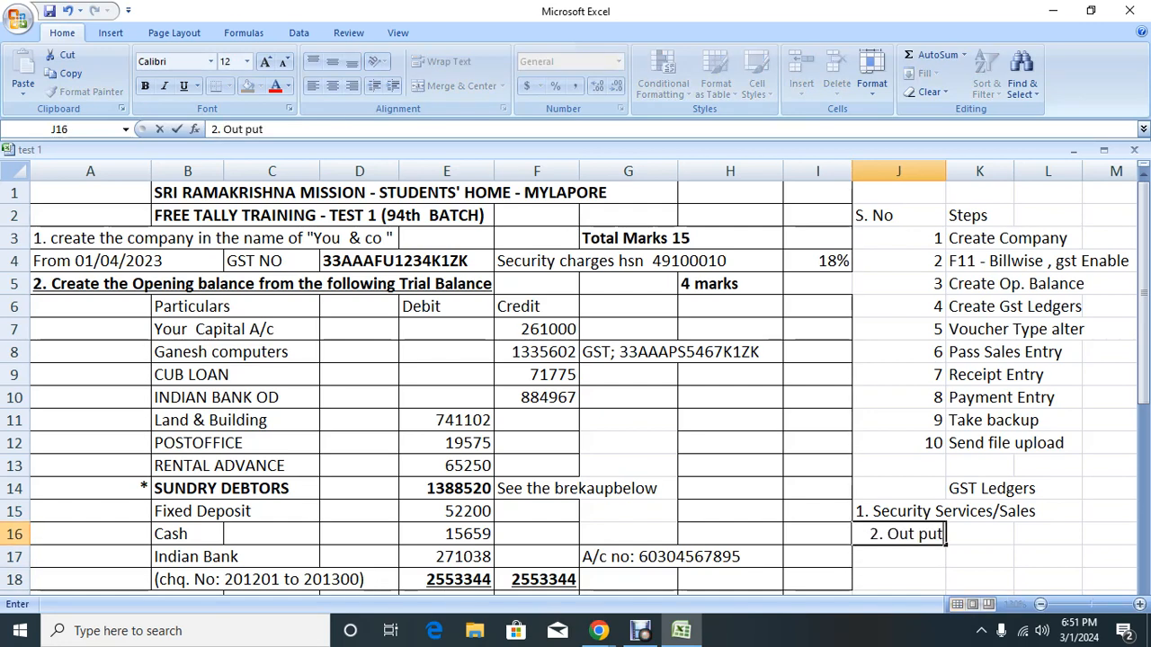
pyautogui.press('BackSpace')
pyautogui.press('BackSpace')
pyautogui.press('BackSpace')
pyautogui.press('BackSpace')
pyautogui.press('BackSpace')
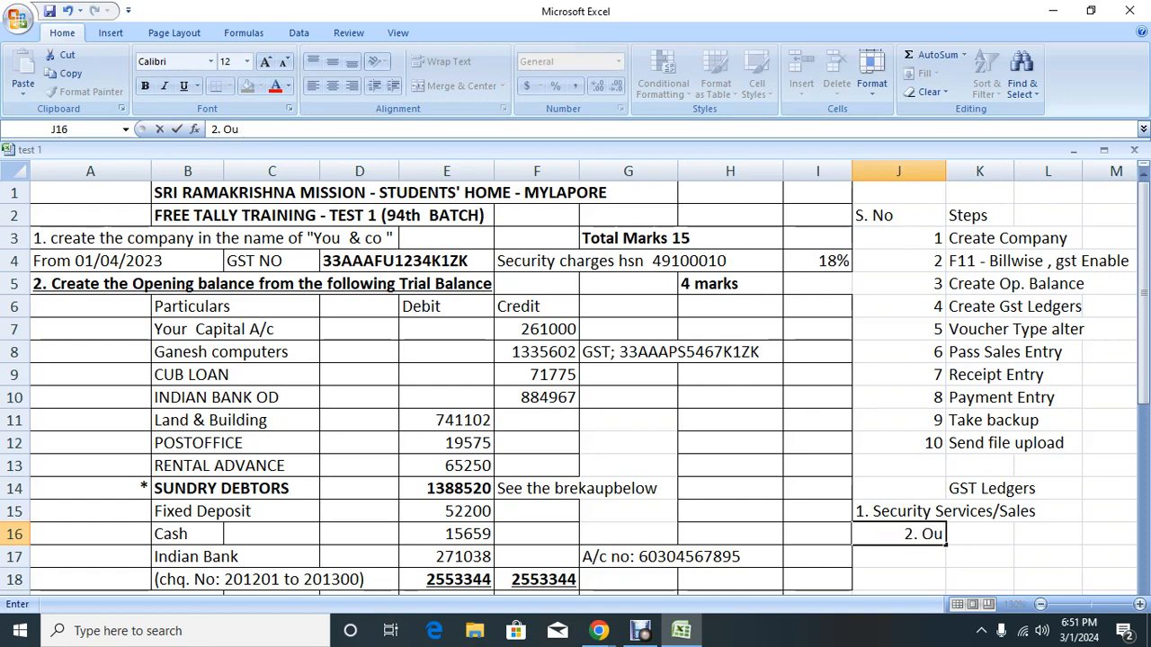
pyautogui.write('tput cgs')
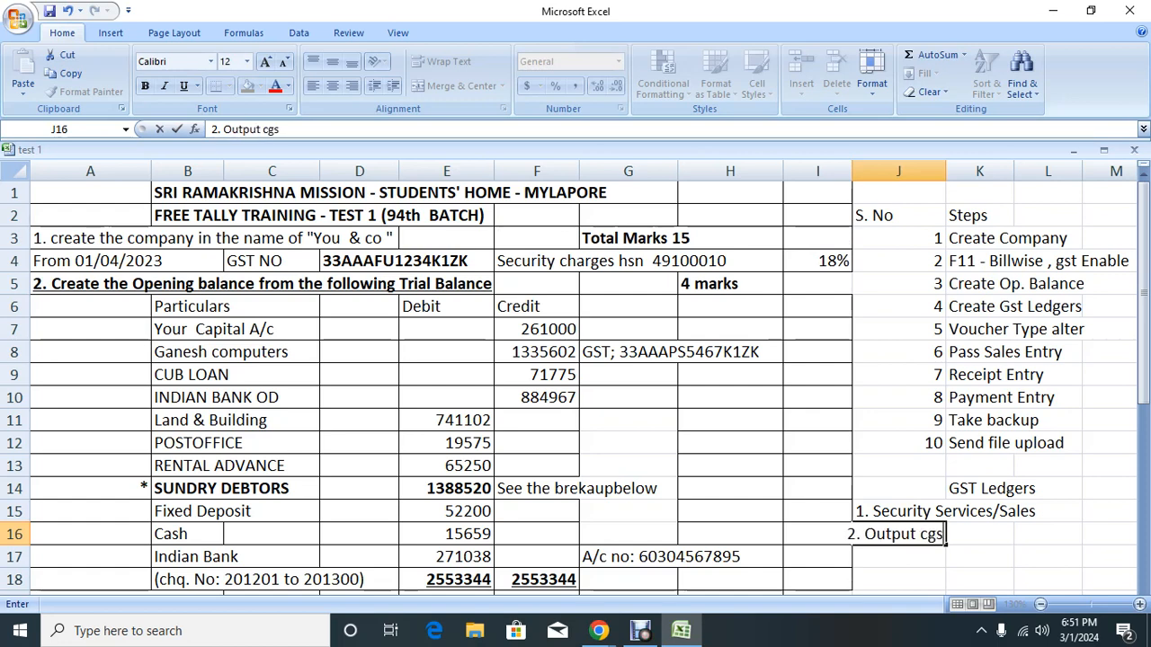
pyautogui.write('t/dutie')
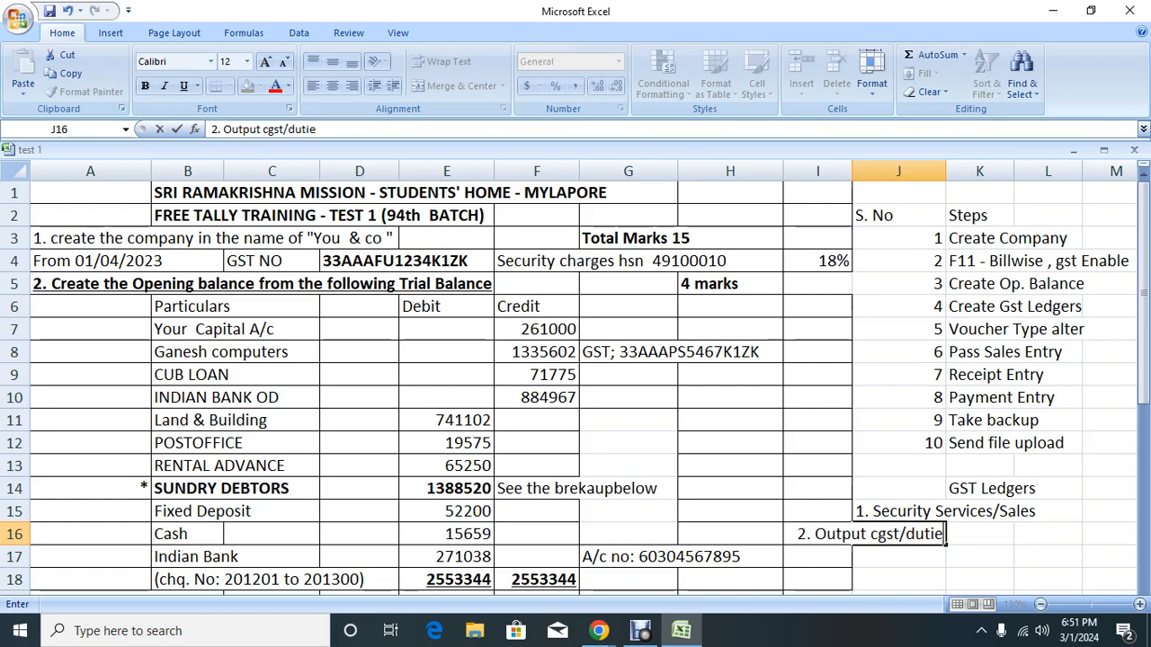
pyautogui.write('s & tax')
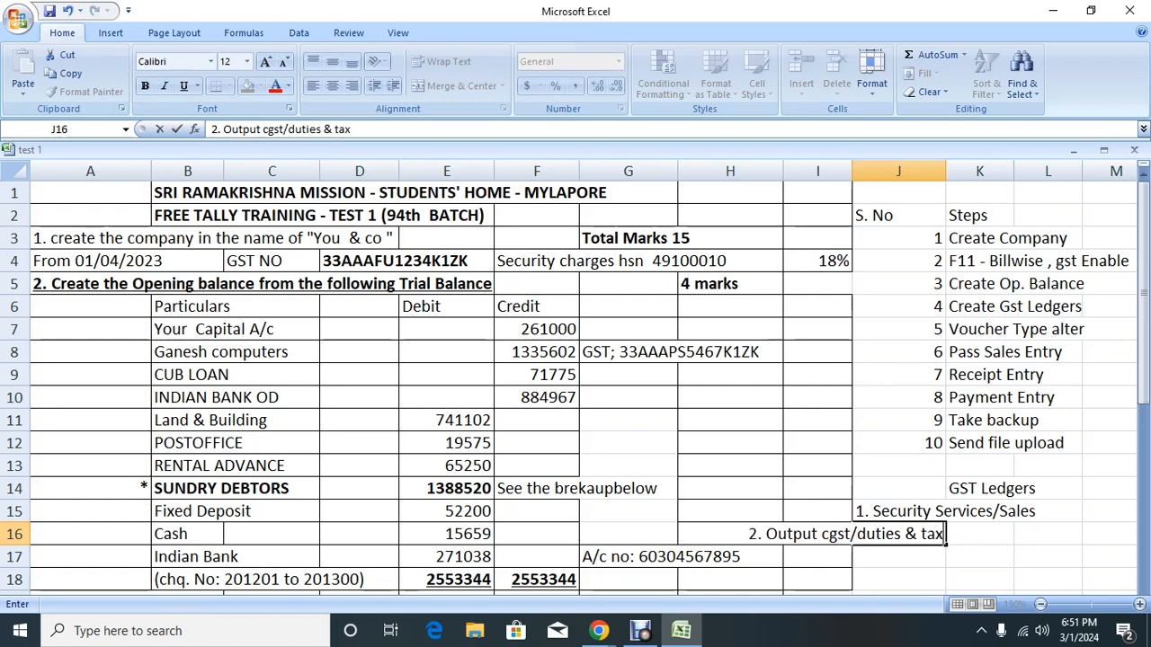
pyautogui.write('es')
pyautogui.press('Return')
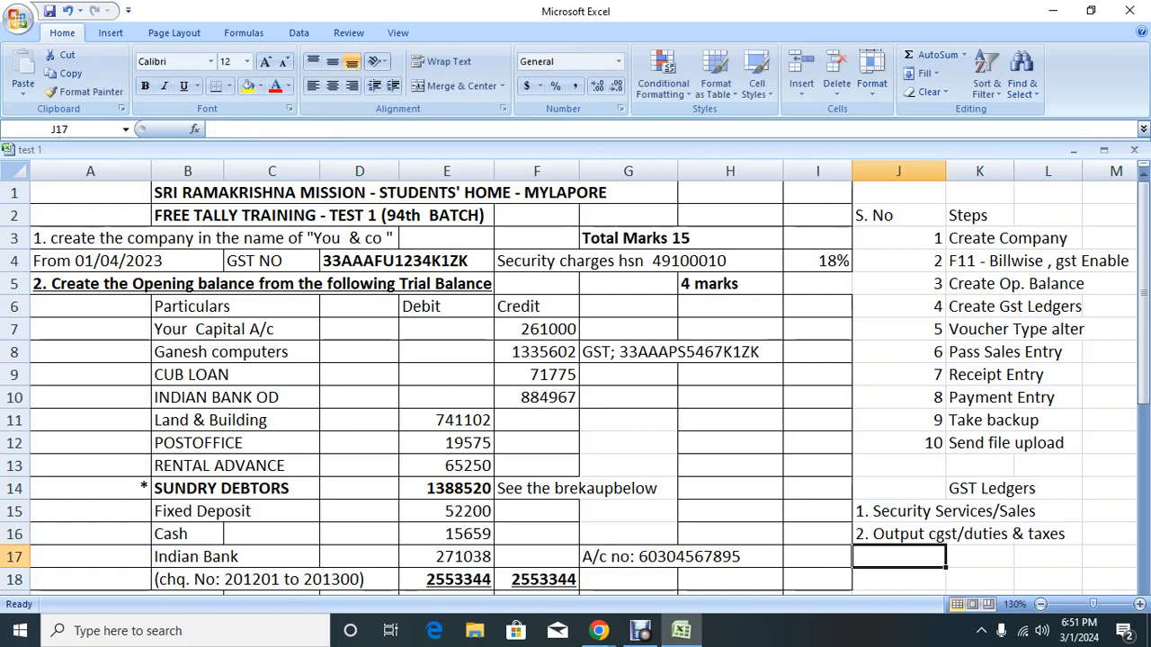
# Step: Add items '3. Output sgst/Duties & taxes' and '4. Round off/Ind. Expenses - gst 2 items na'
pyautogui.write('3. Outp')
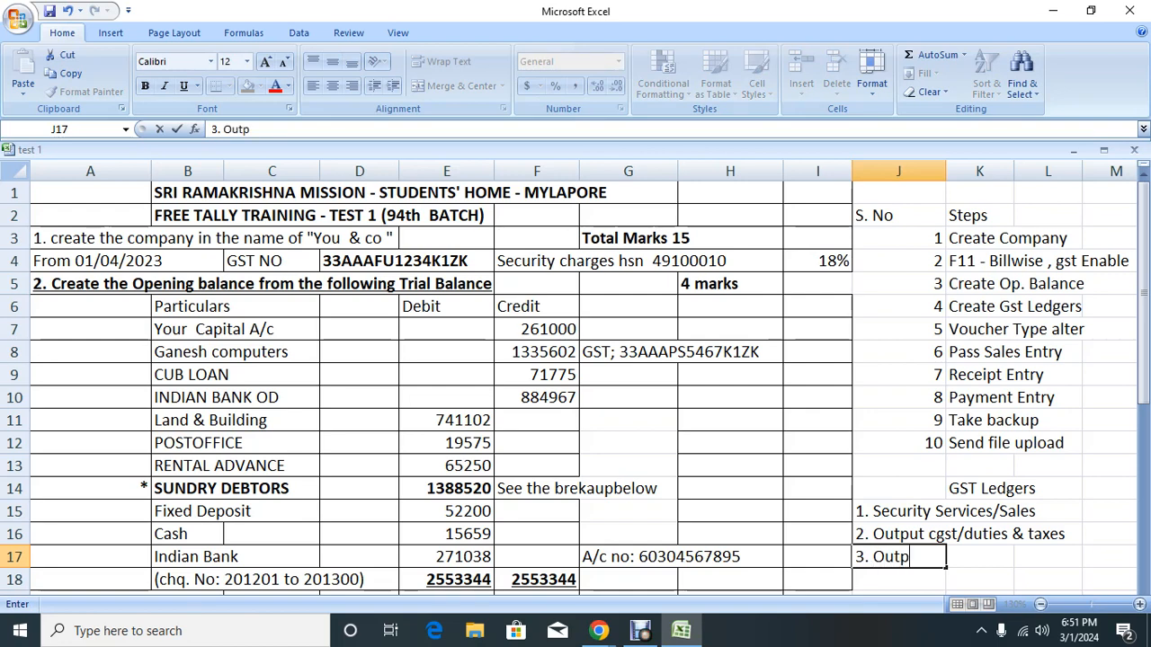
pyautogui.write('ut sgst/')
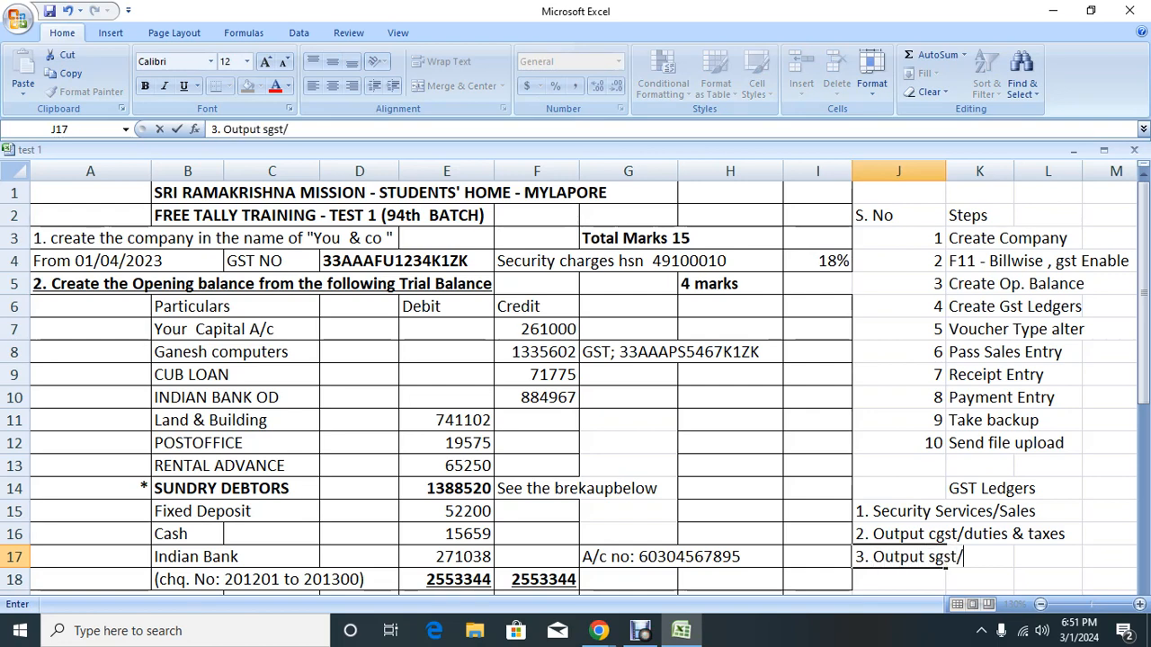
pyautogui.write('Duties ')
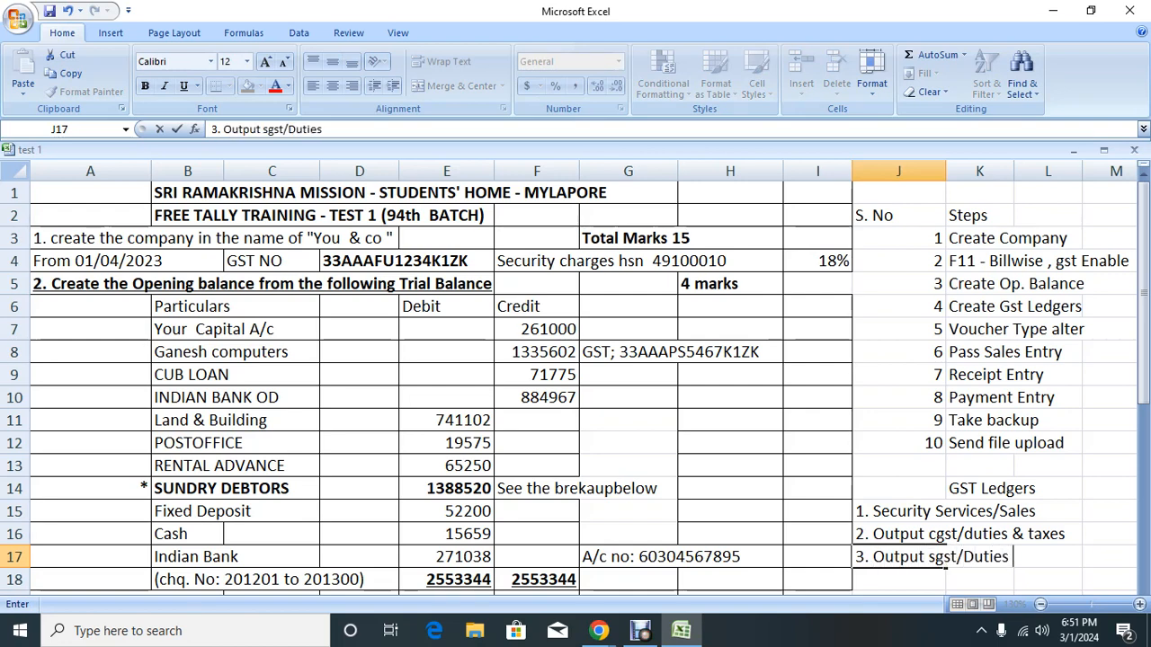
pyautogui.write('& taxes')
pyautogui.press('Return')
pyautogui.write('4.')
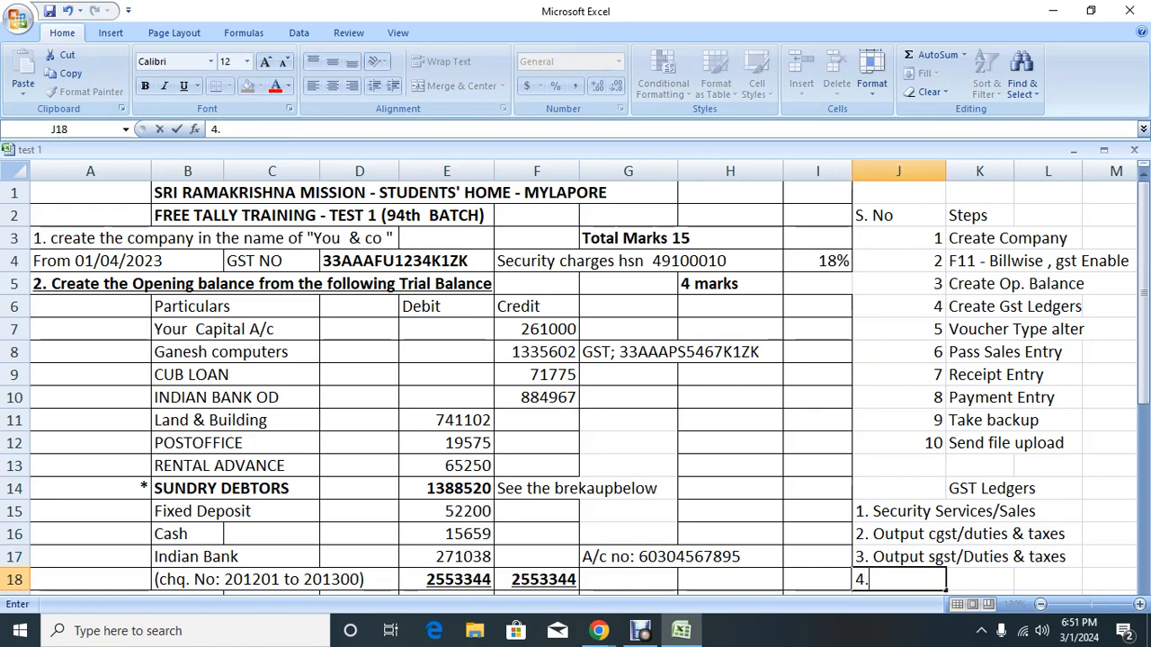
pyautogui.write(' Round o')
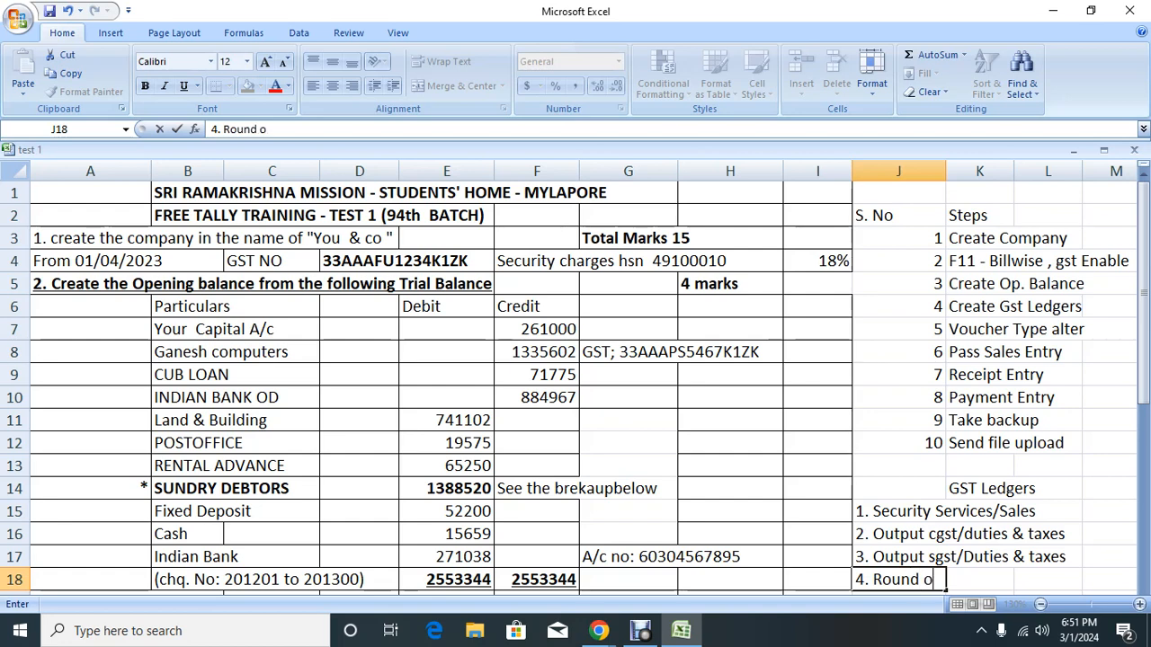
pyautogui.write('ff/Ind. Ex')
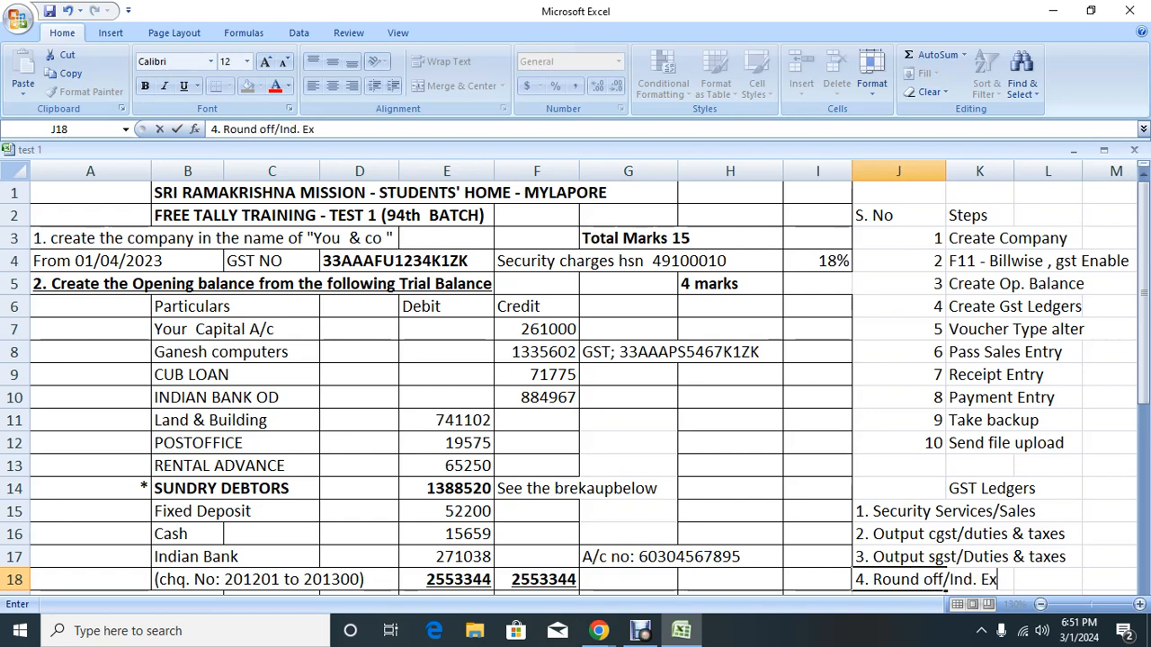
pyautogui.write('penses ')
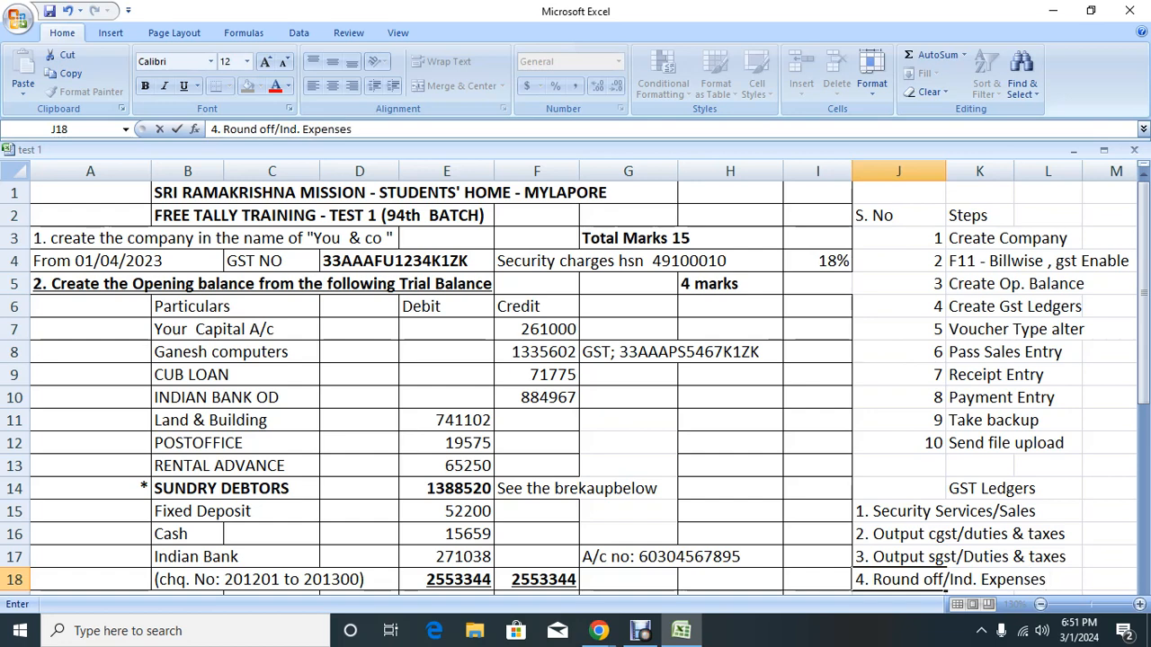
pyautogui.write('- gst 2')
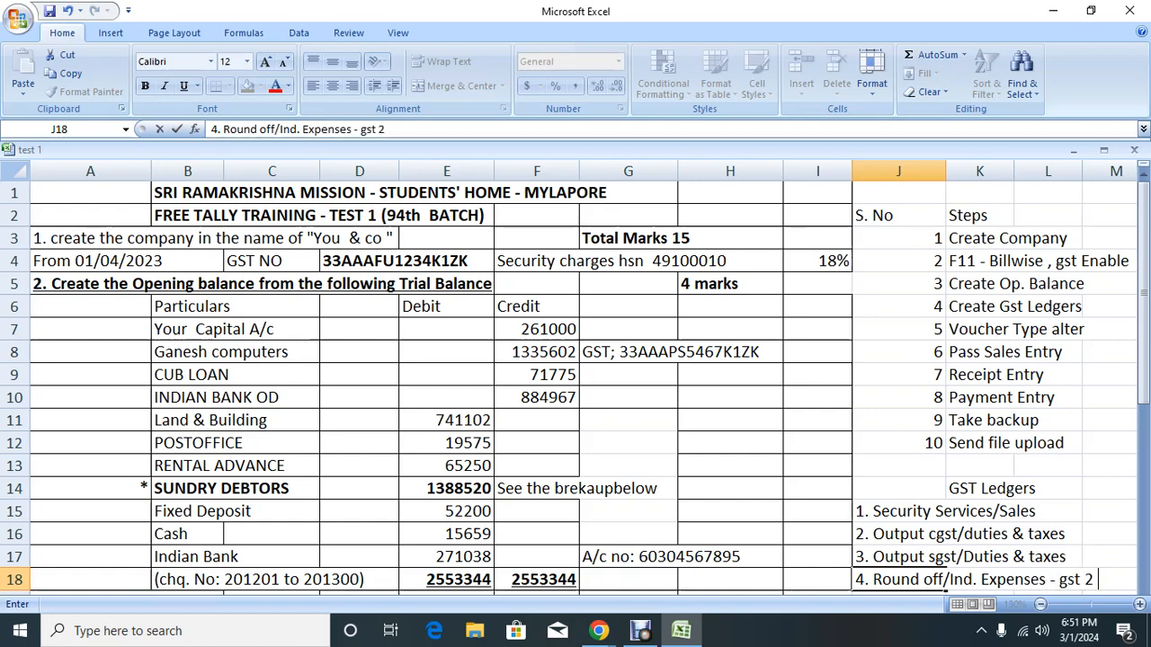
pyautogui.write(' items')
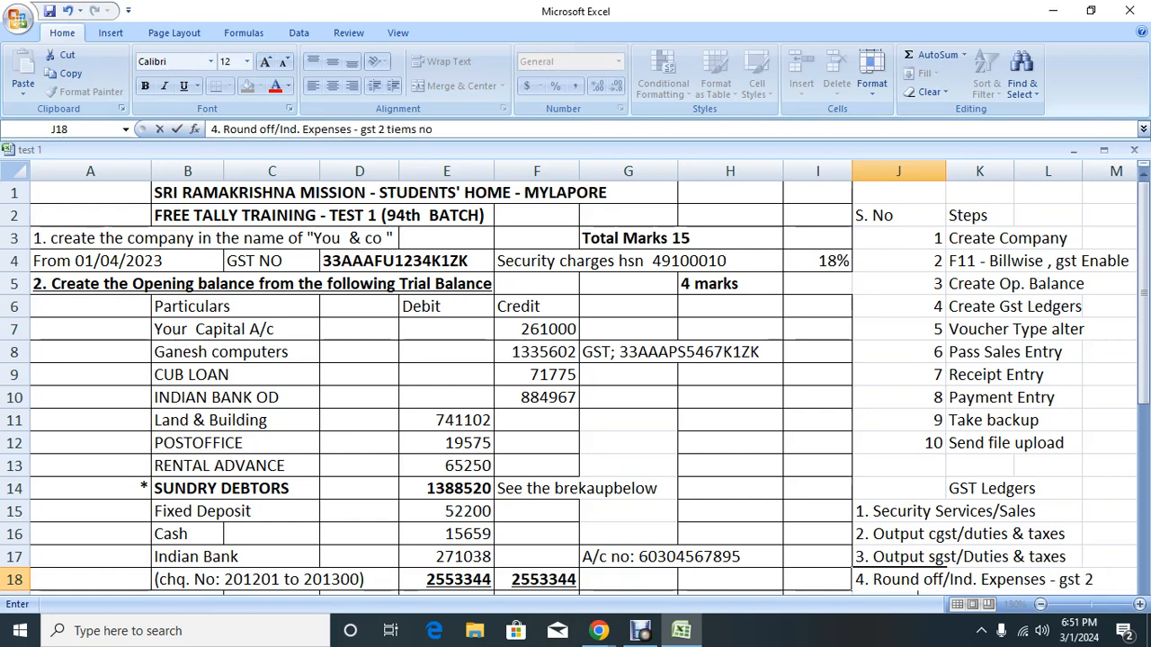
pyautogui.write(' no')
pyautogui.press('BackSpace')
pyautogui.write('a')
pyautogui.press('Return')
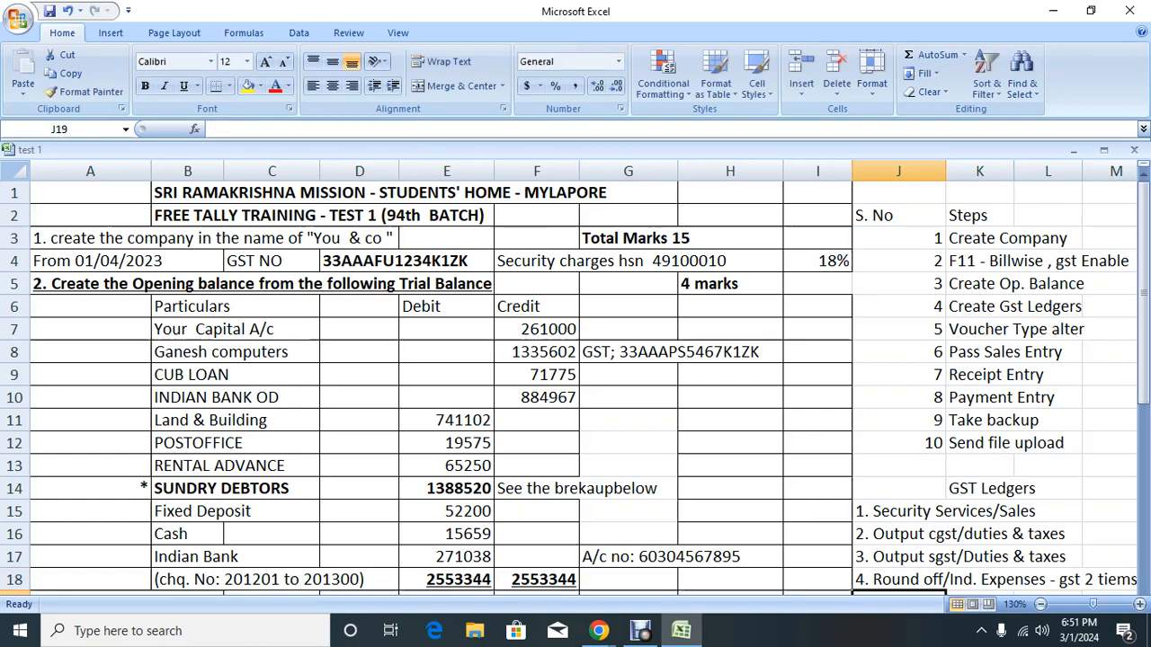
# Step: Type item '5. GST Local sales /Sales - GSt yes rate as per company/group' in J19
pyautogui.scroll(-3, 575, 377)
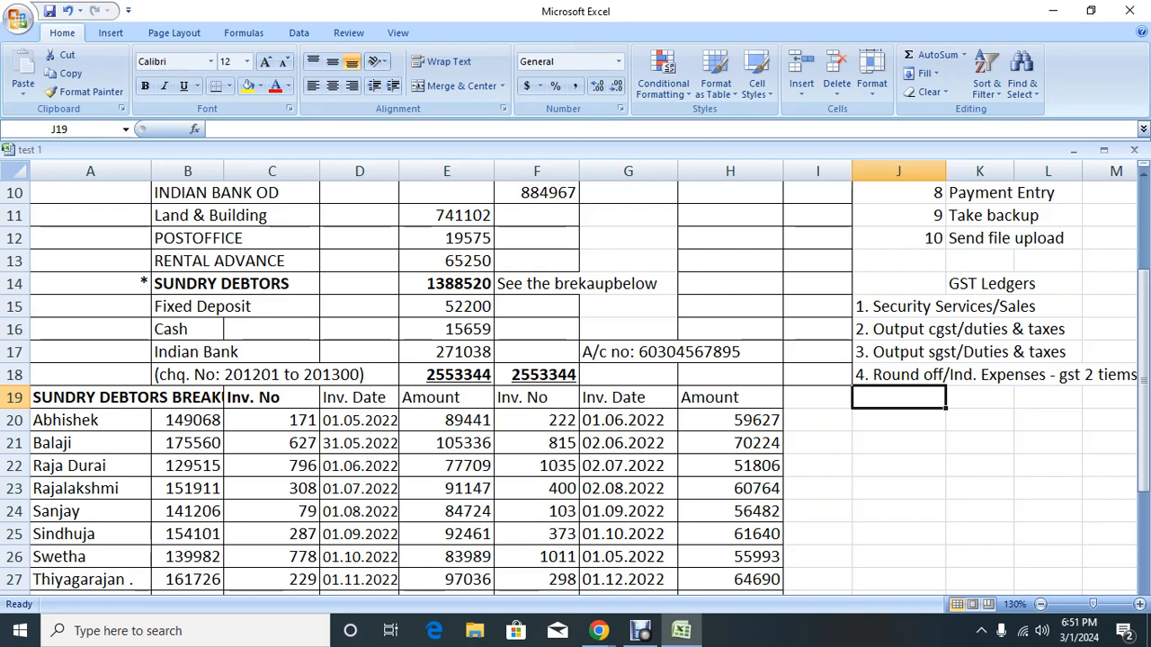
pyautogui.click(979, 397)
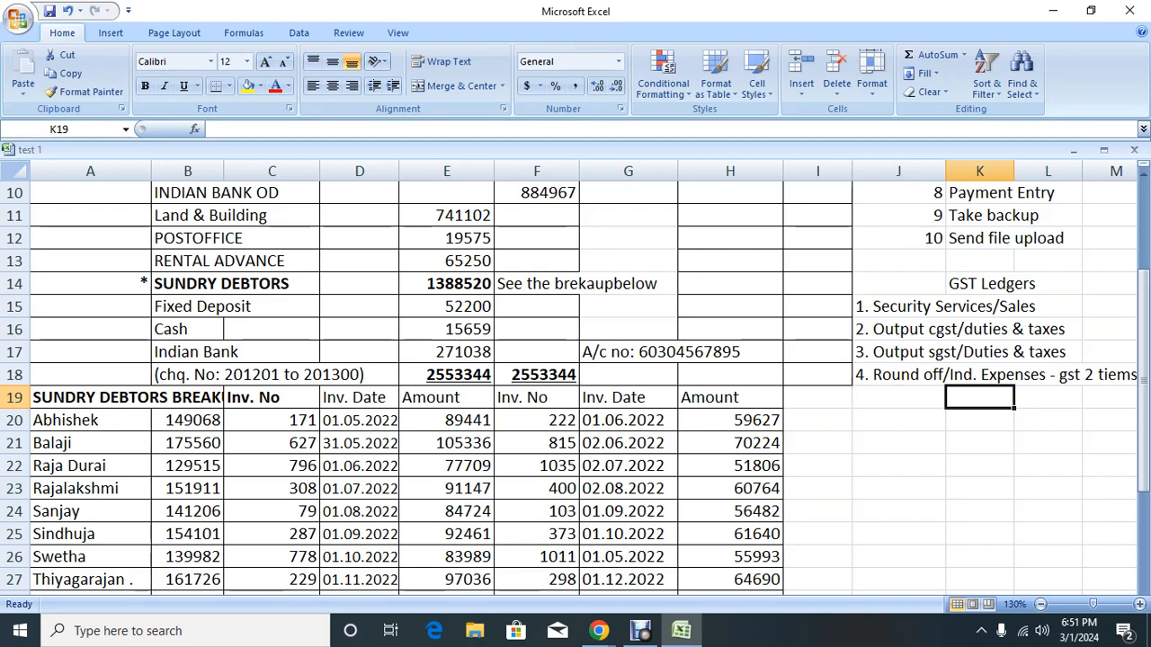
pyautogui.press('Right')
pyautogui.press('Right')
pyautogui.press('Right')
pyautogui.press('Left')
pyautogui.press('Left')
pyautogui.press('Left')
pyautogui.press('Left')
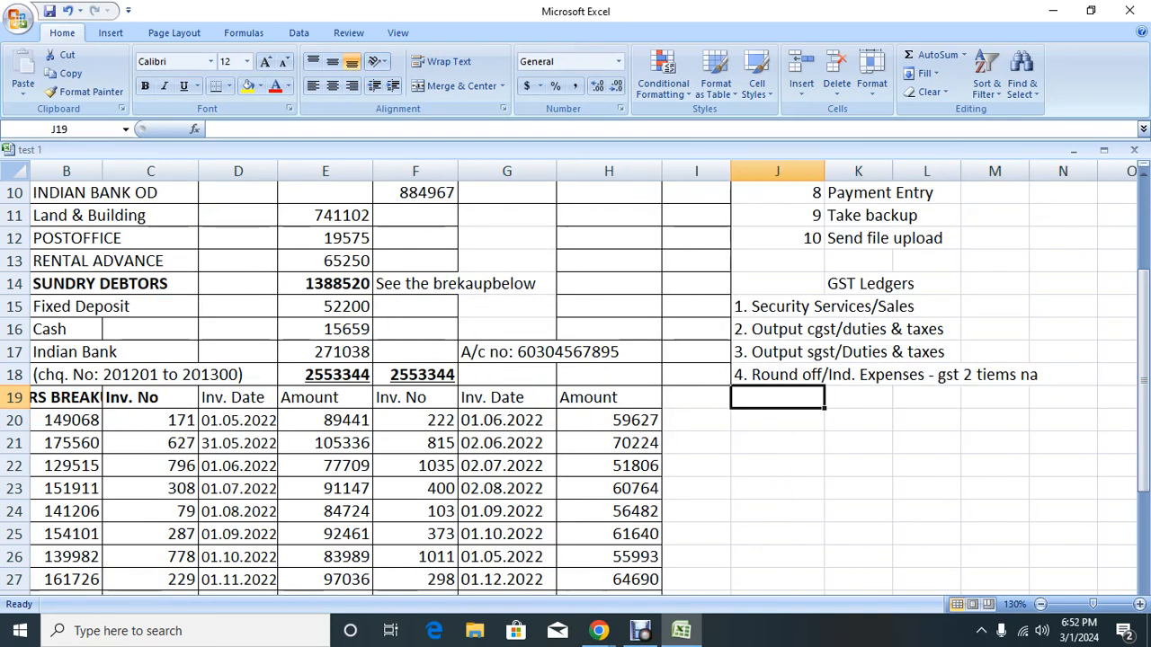
pyautogui.write('5. ')
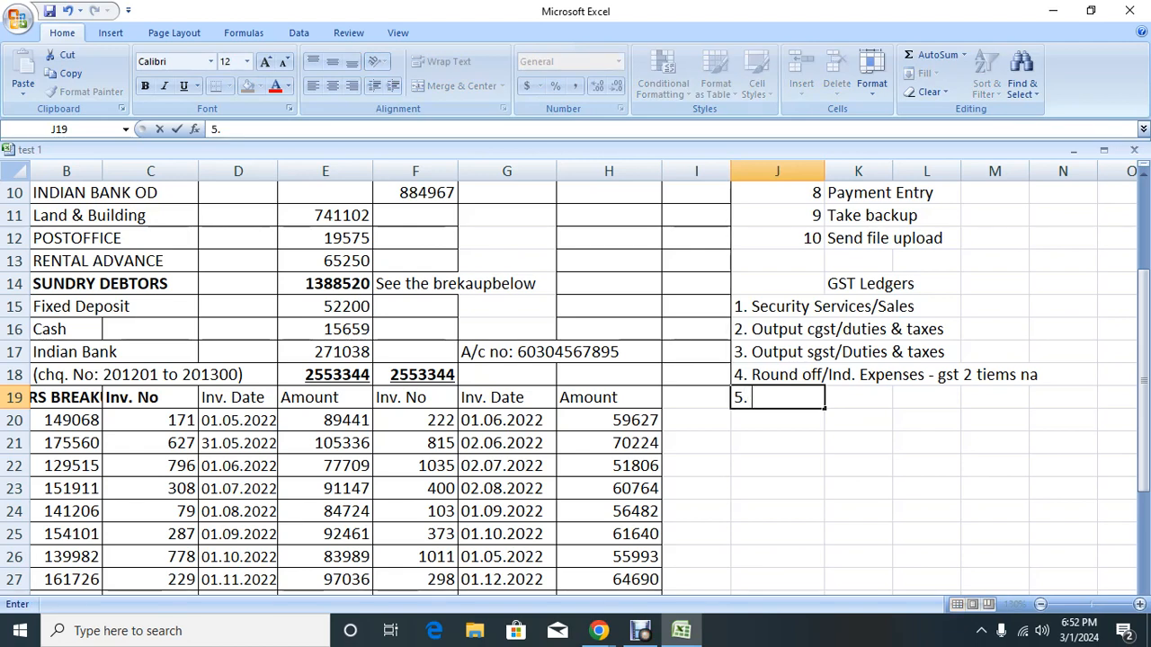
pyautogui.write('GST Local sales (')
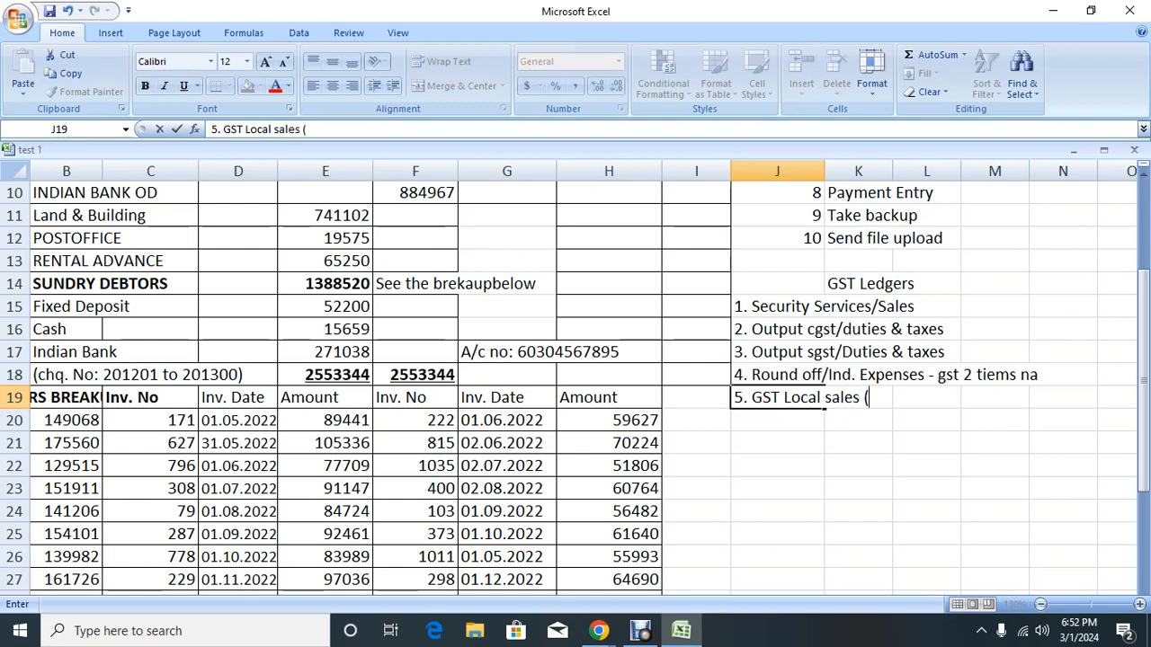
pyautogui.press('BackSpace')
pyautogui.write('/Sales - GS')
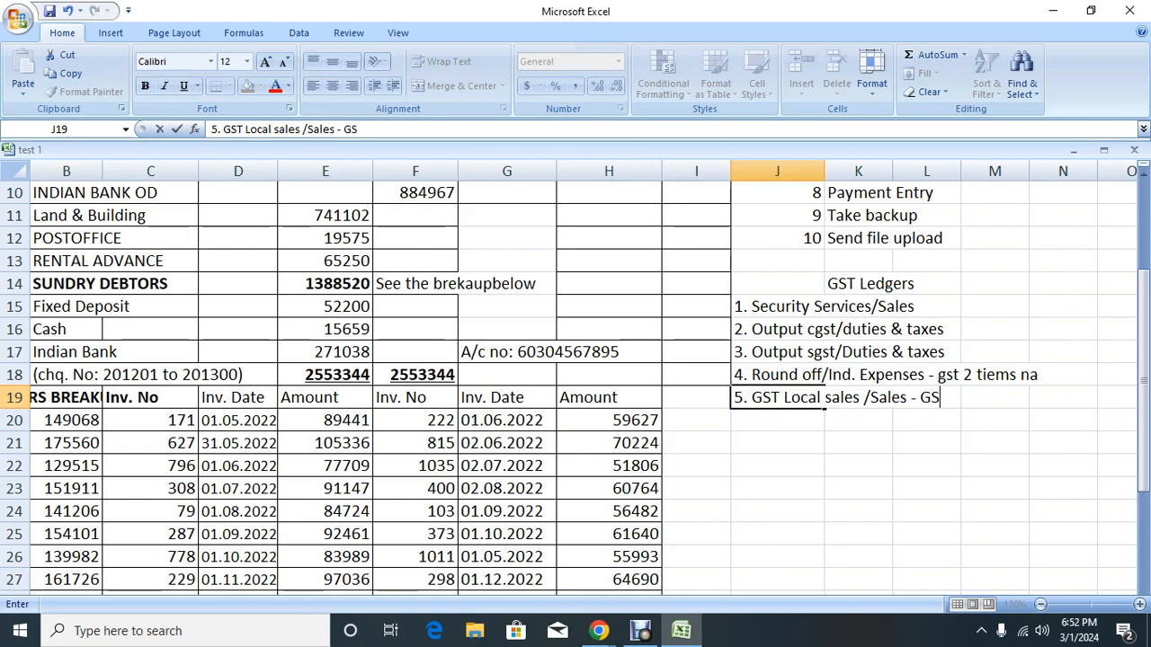
pyautogui.write('t yes rate ast')
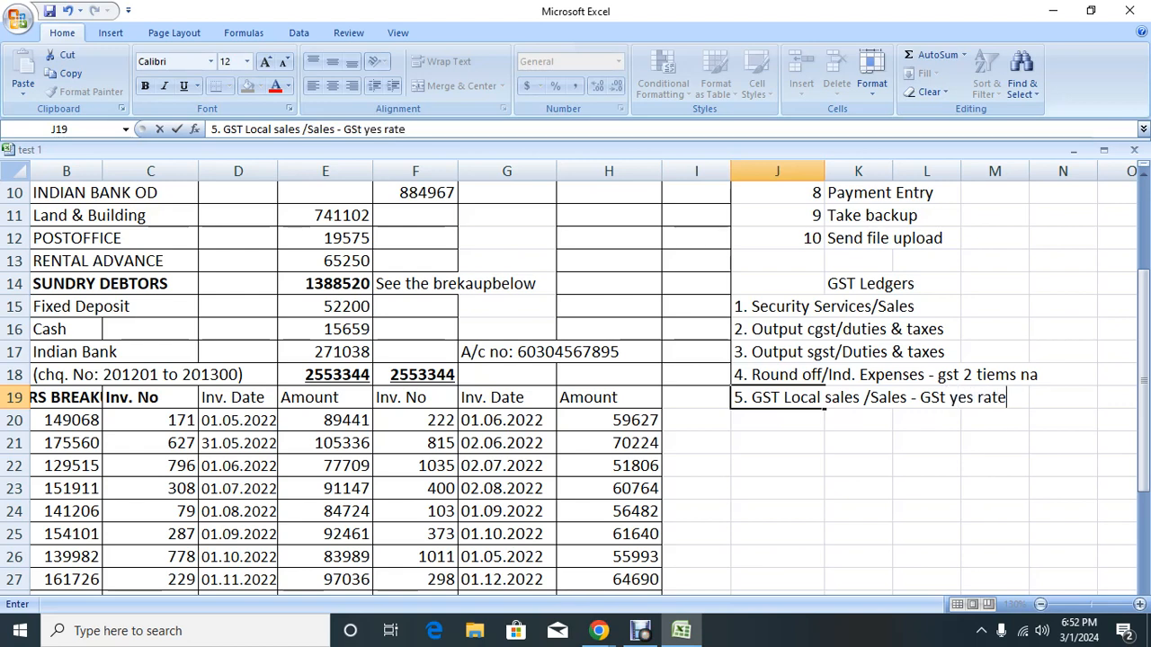
pyautogui.press('BackSpace')
pyautogui.press('BackSpace')
pyautogui.write('per cvom')
pyautogui.press('BackSpace')
pyautogui.press('BackSpace')
pyautogui.press('BackSpace')
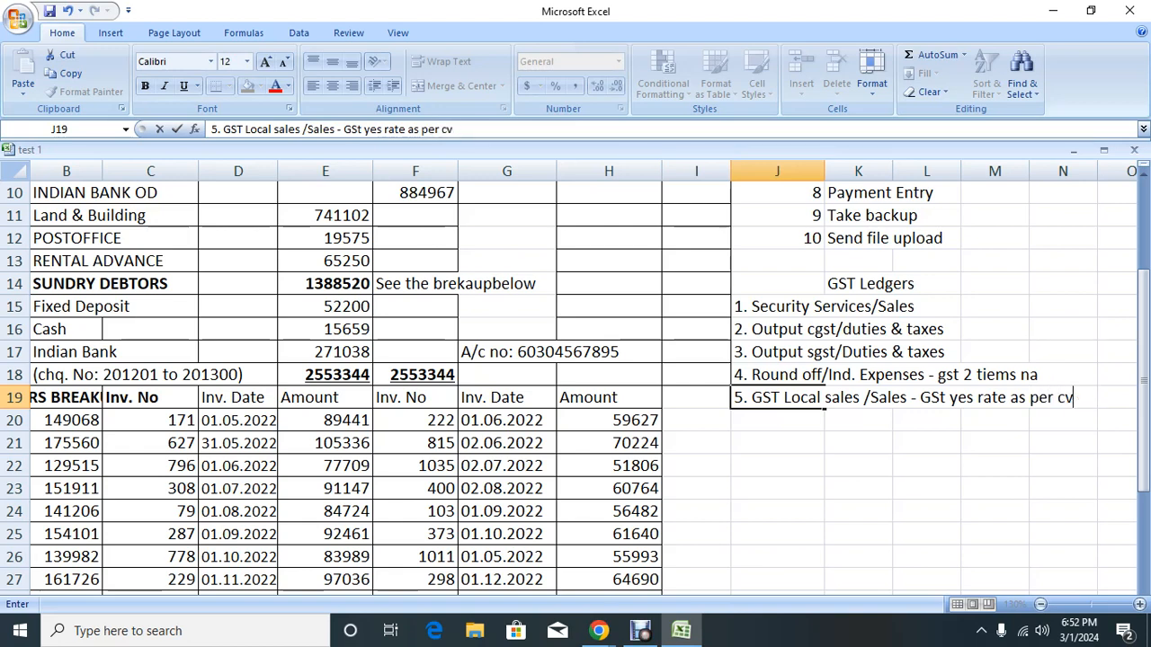
pyautogui.write('ompan')
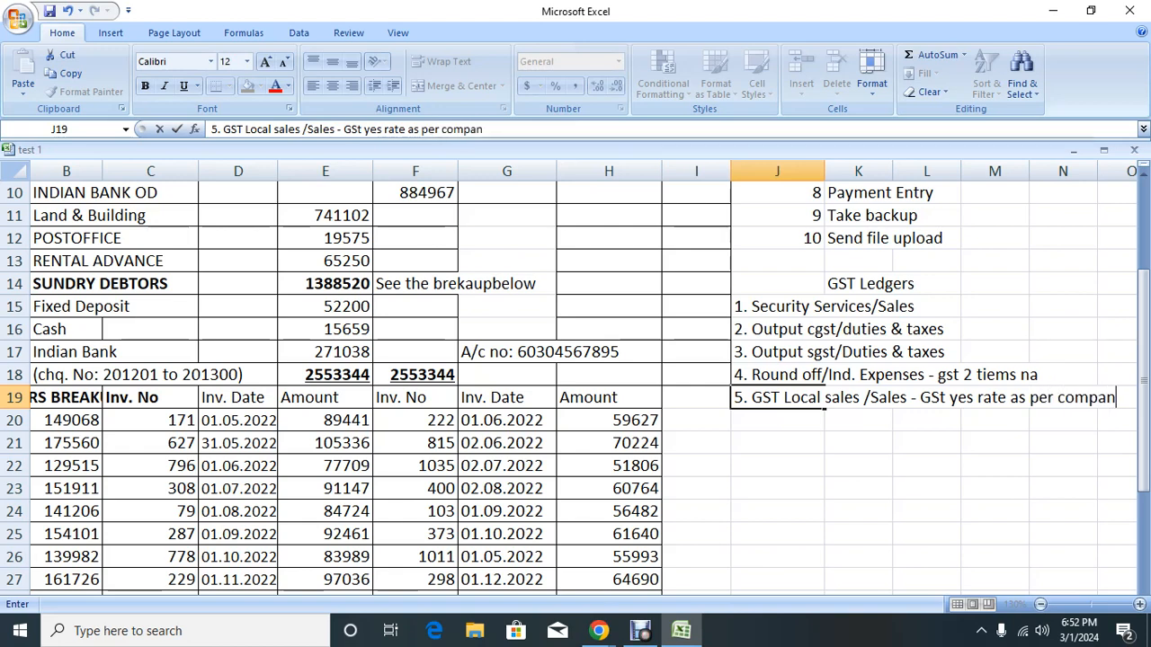
pyautogui.write('y/group')
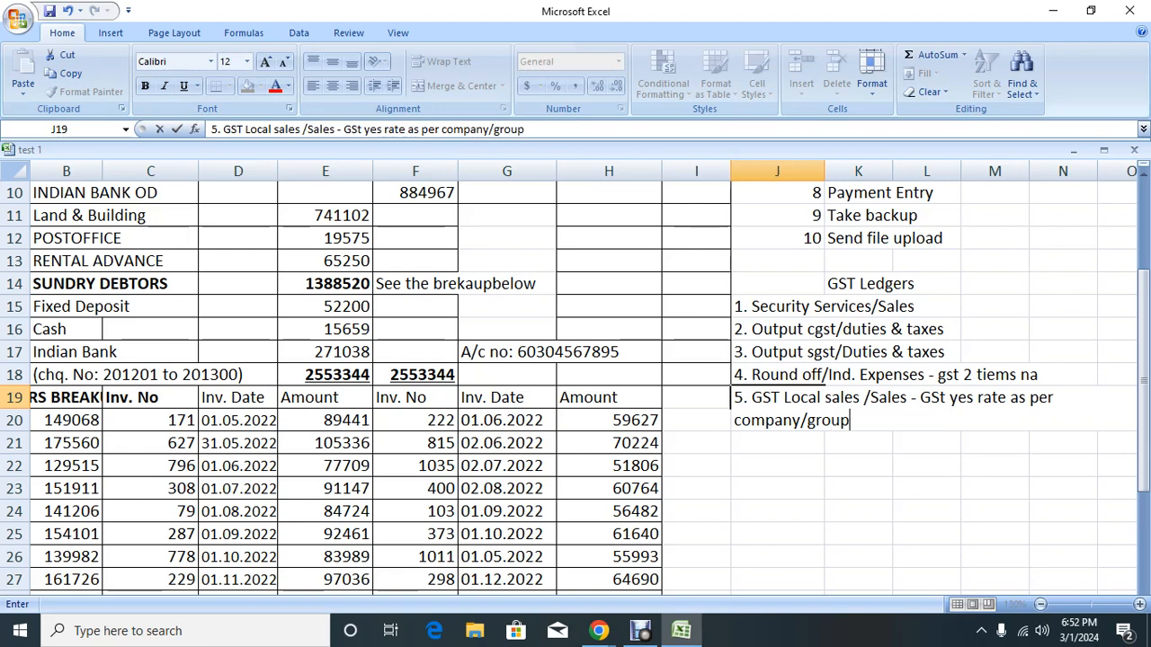
pyautogui.press('Return')
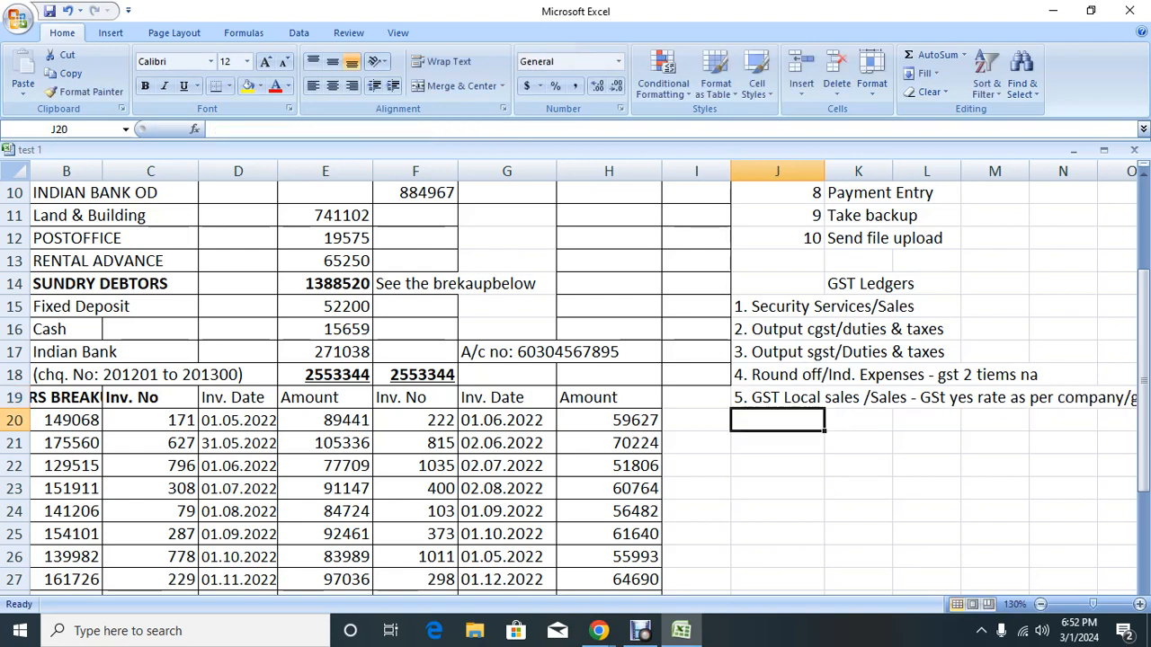
# Step: Review the Steps list, GST NO entry and A3 company-name instruction, then minimise Excel
pyautogui.scroll(3, 575, 378)
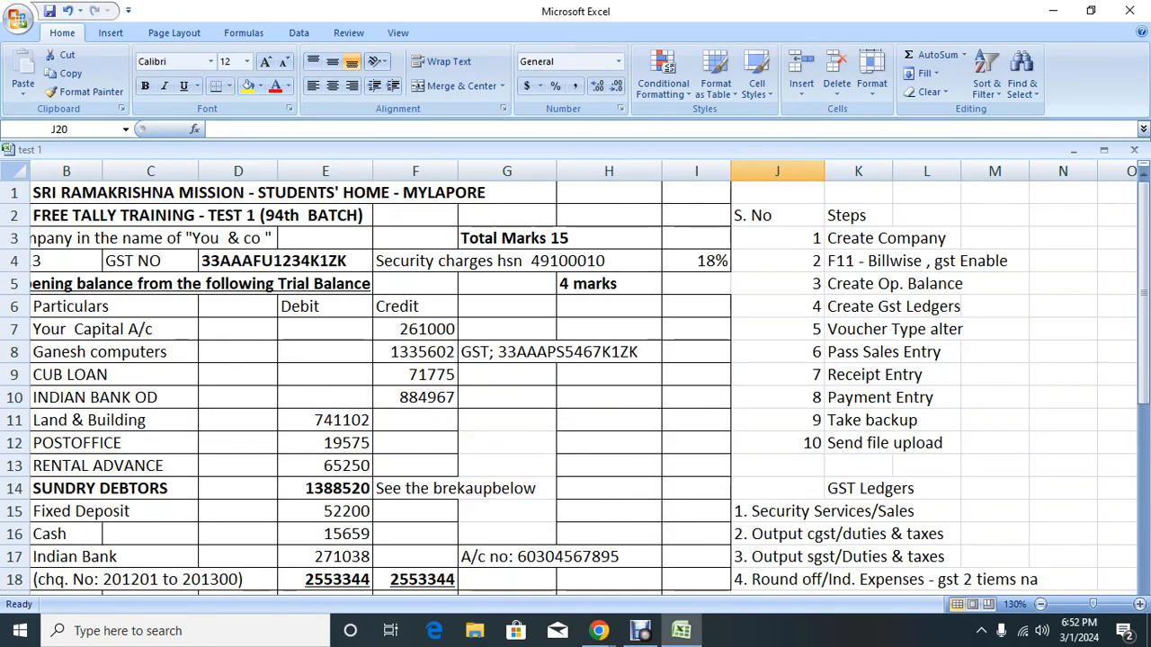
pyautogui.click(858, 215)
pyautogui.click(890, 239)
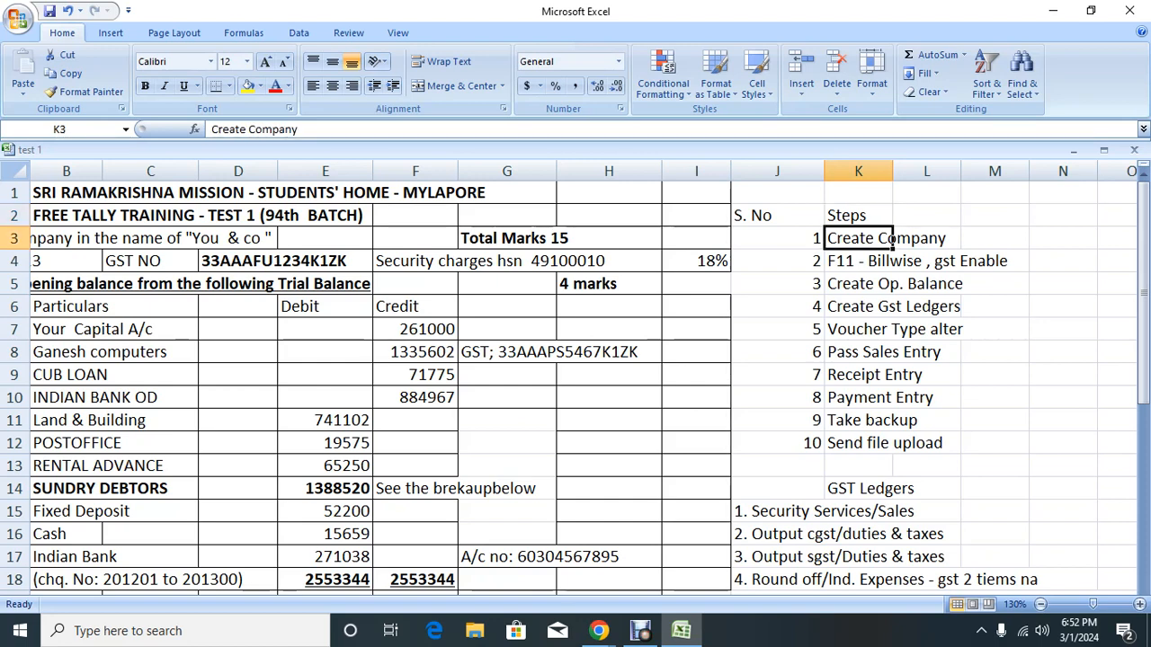
pyautogui.click(196, 264)
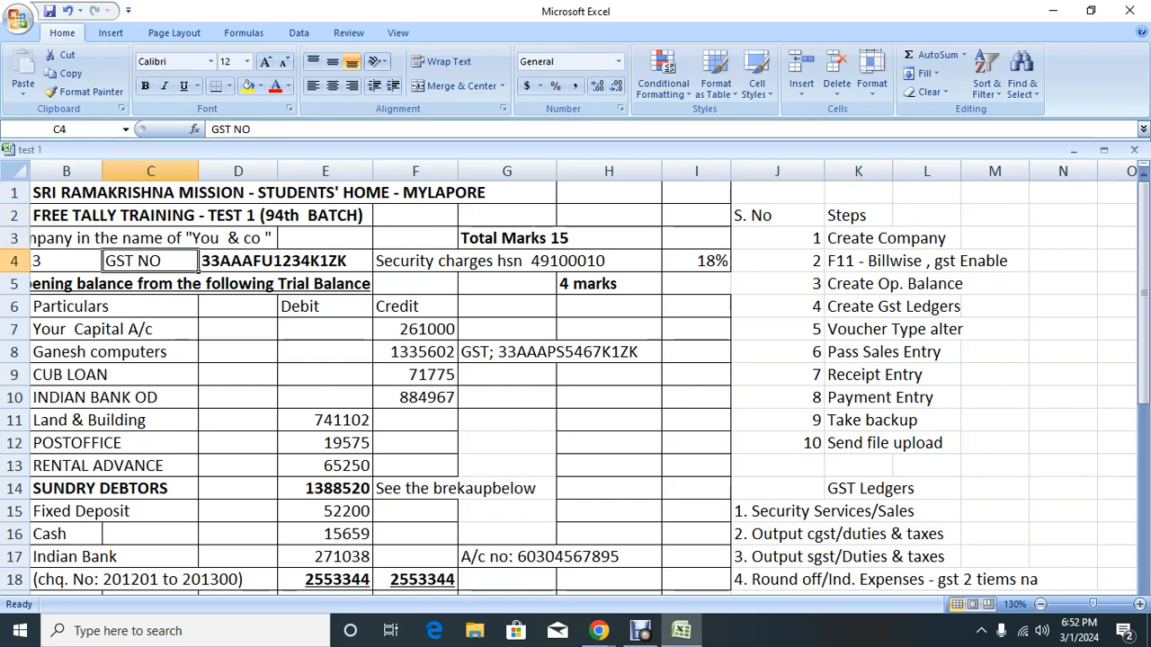
pyautogui.click(101, 239)
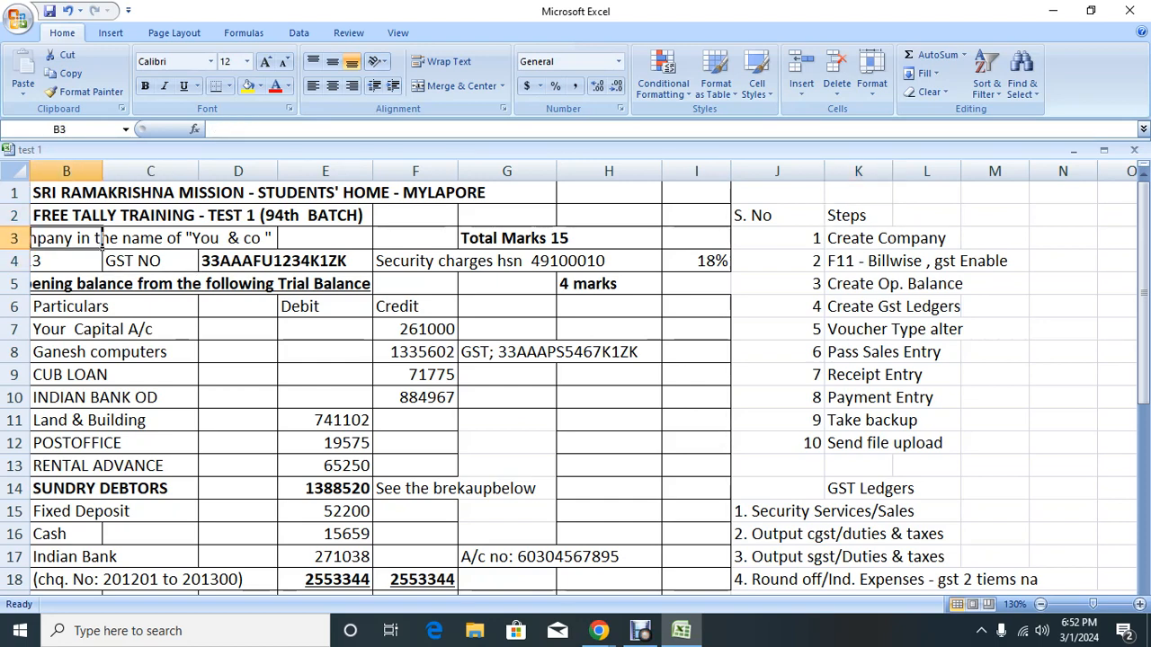
pyautogui.press('Left')
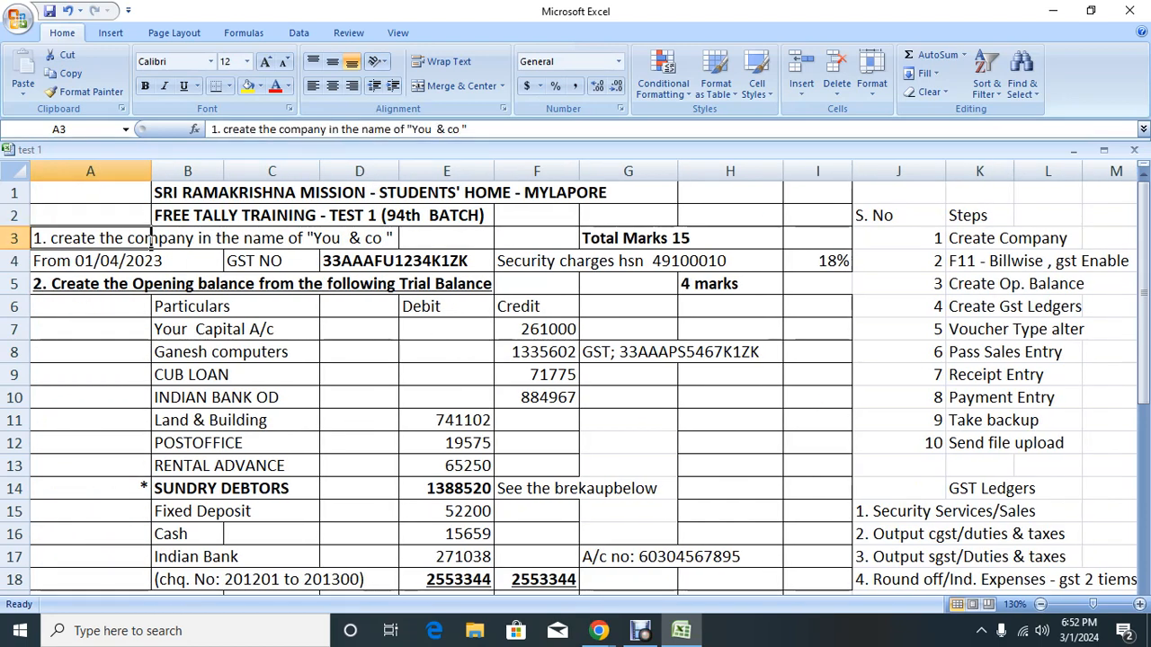
pyautogui.click(1053, 10)
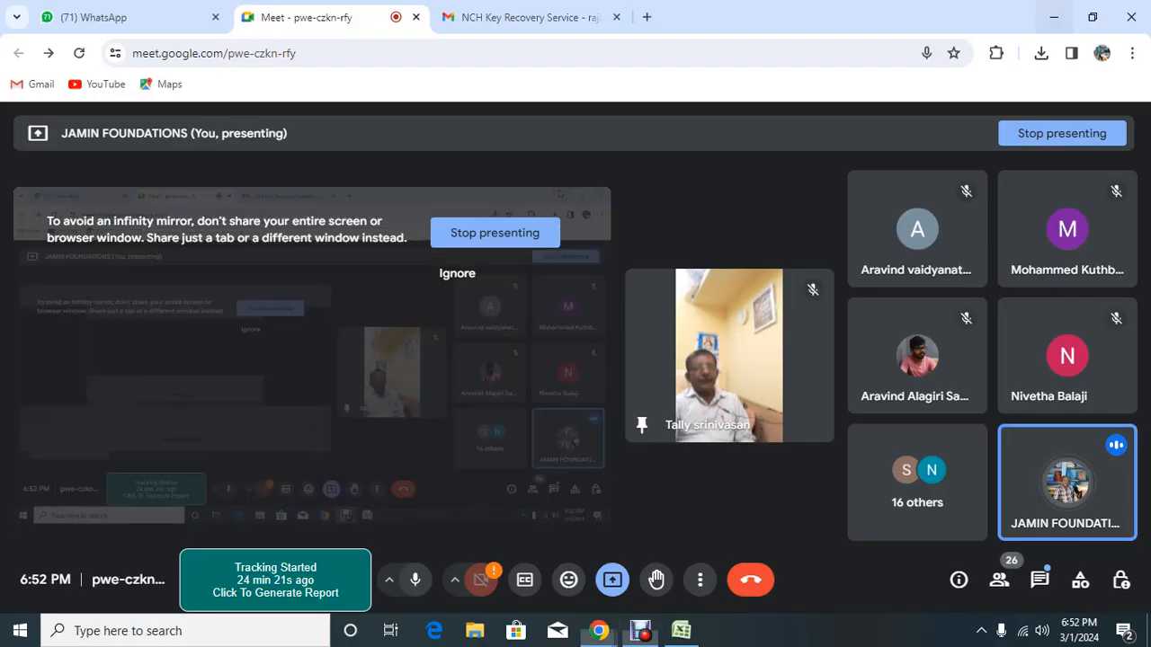
# Step: Minimise the Debut and Chrome windows and launch TallyPrime Edit Log from the desktop
pyautogui.click(1053, 11)
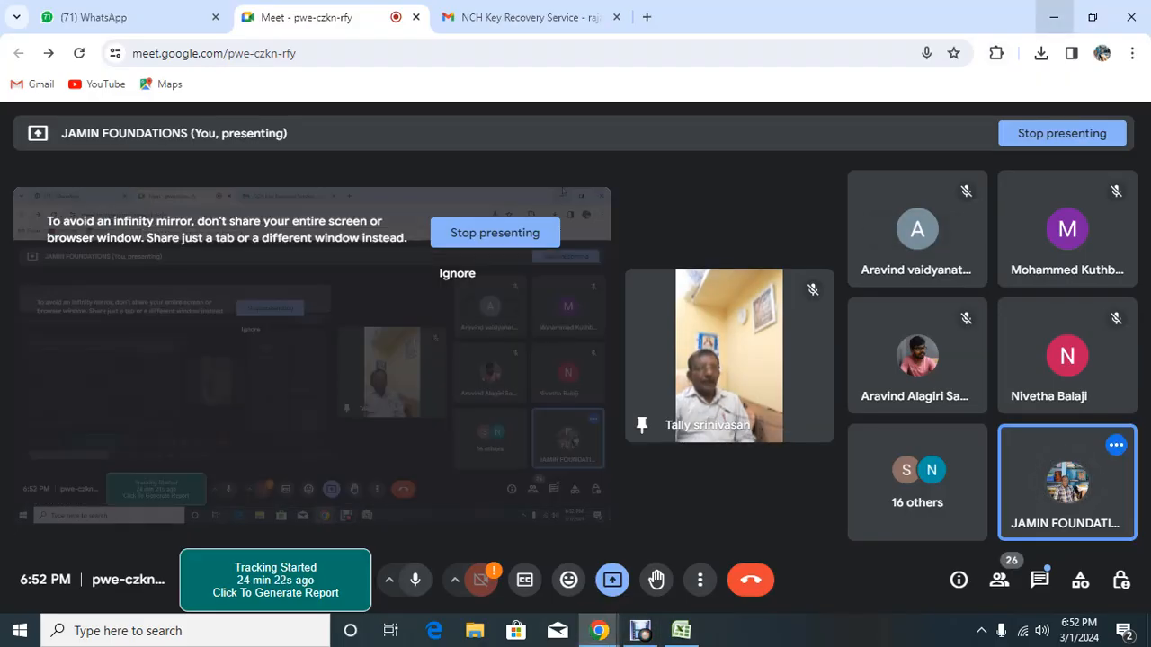
pyautogui.click(1052, 17)
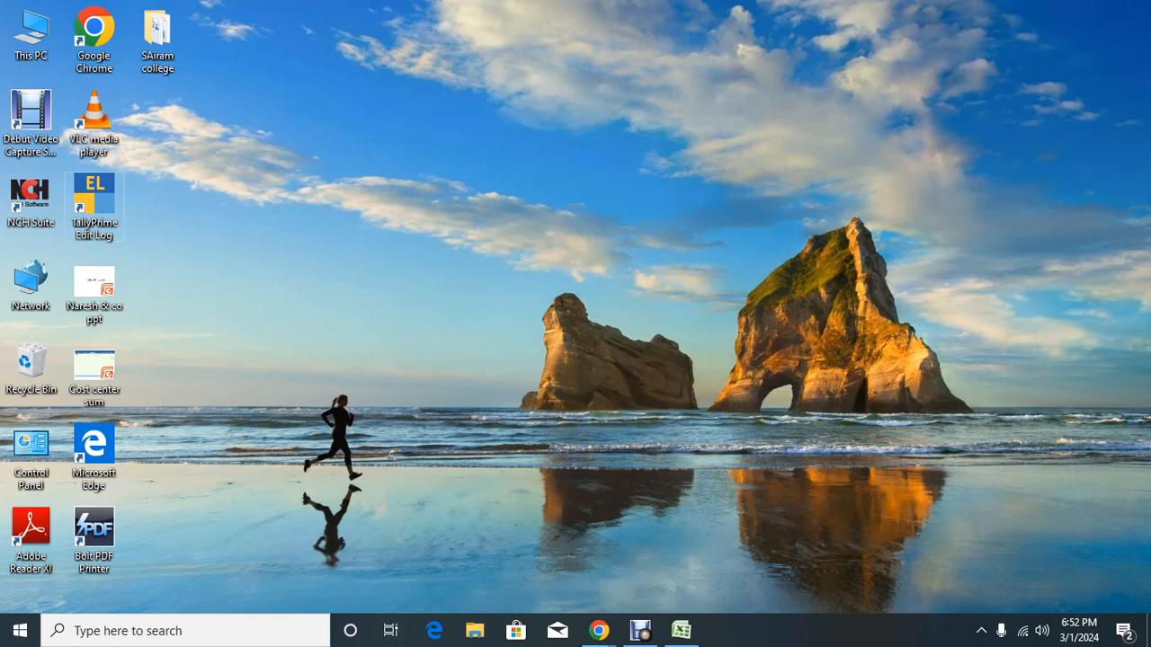
pyautogui.doubleClick(95, 200)
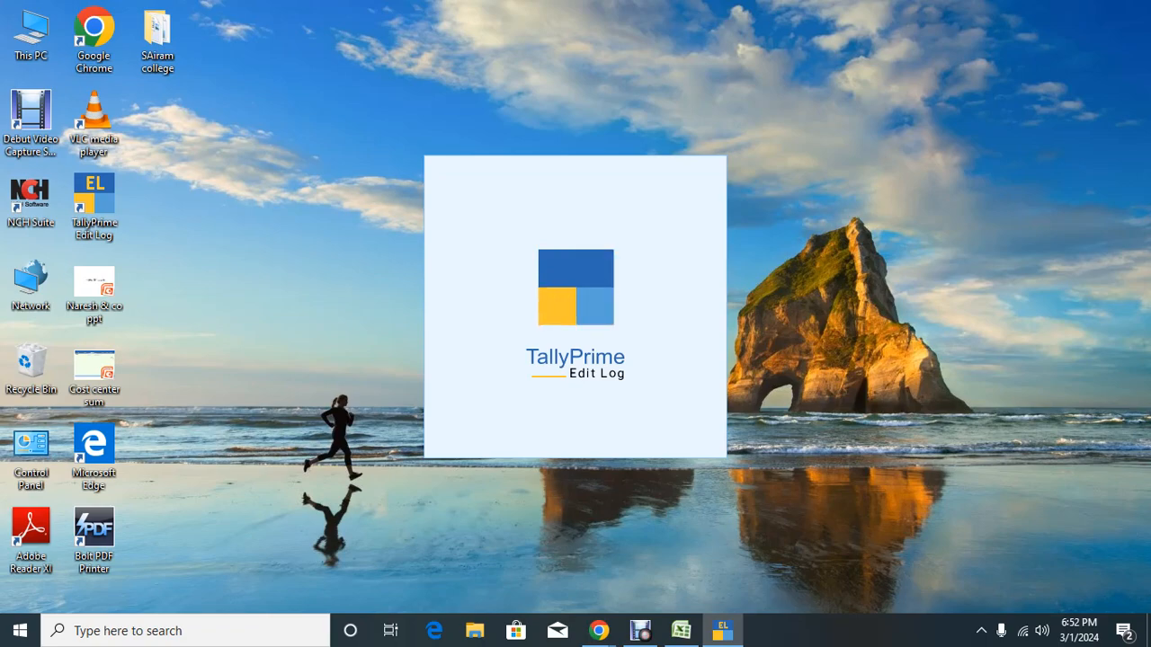
# Step: Start a new company and set its data path to D:\srinivasan
pyautogui.press('Return')
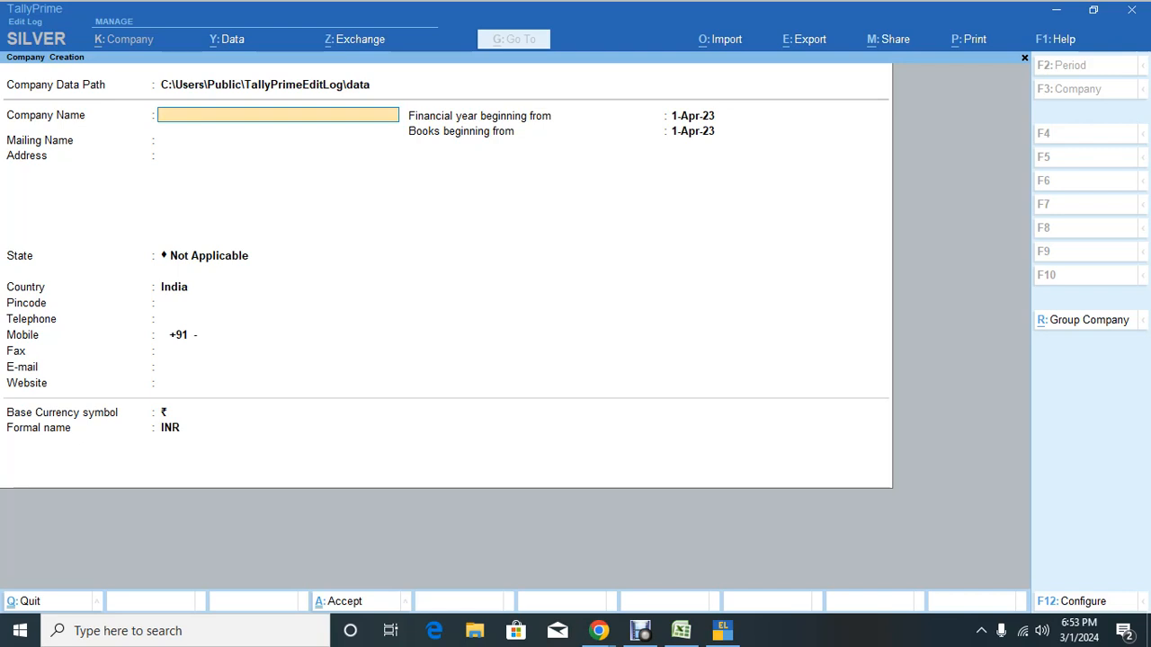
pyautogui.click(270, 84)
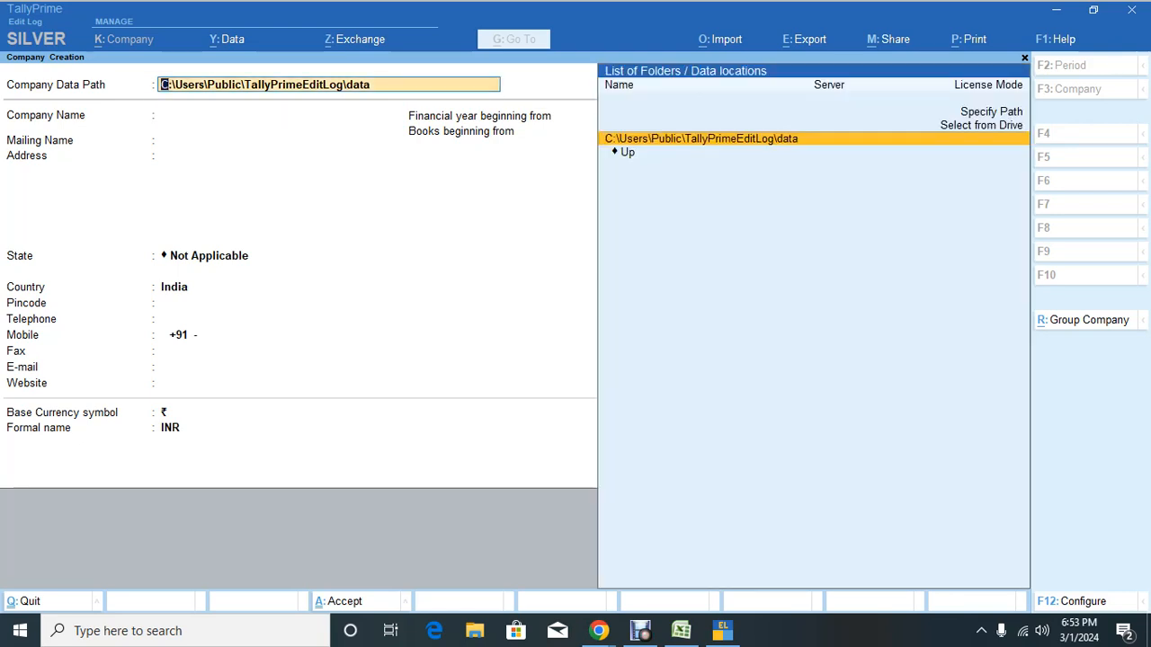
pyautogui.press('Up')
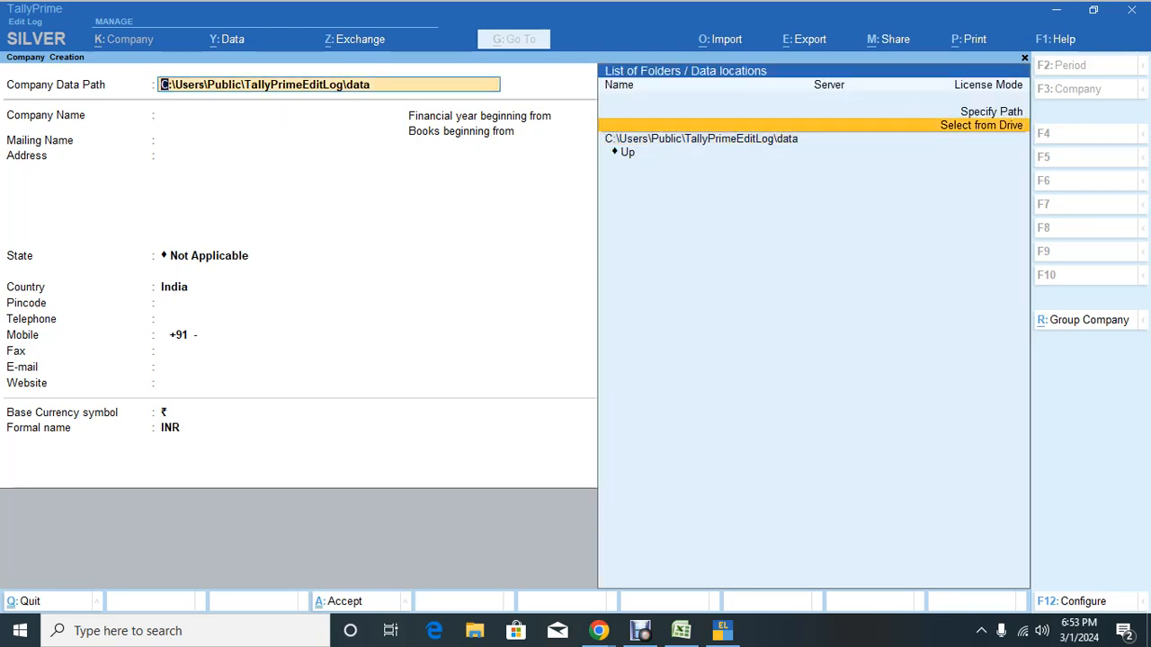
pyautogui.press('Return')
pyautogui.press('Down')
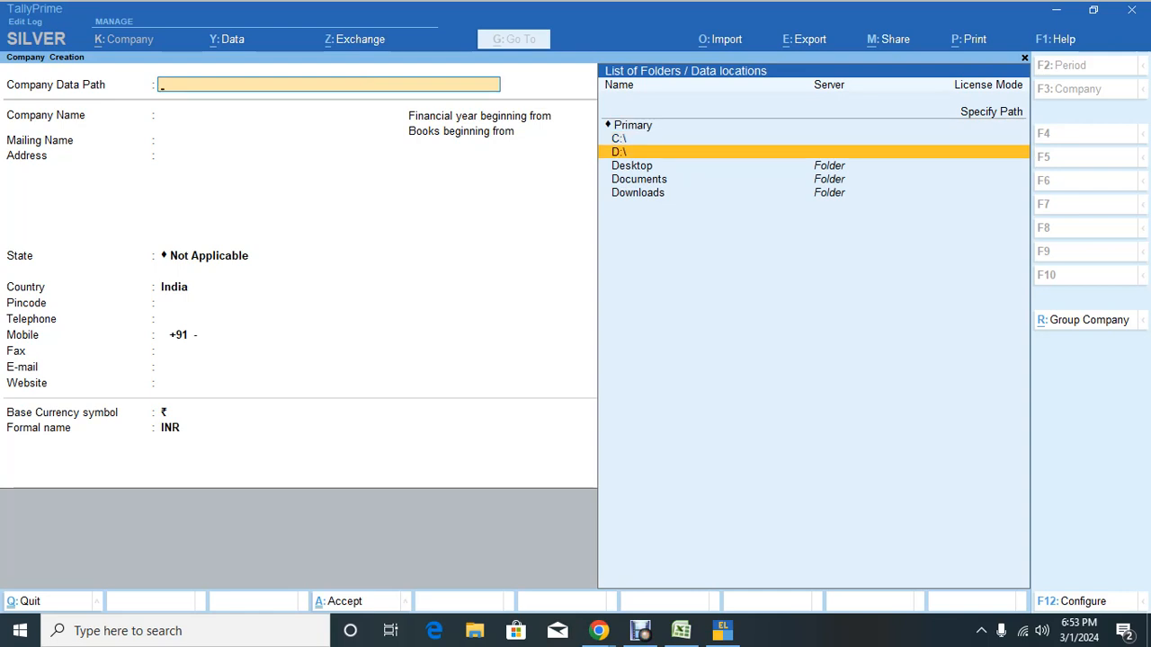
pyautogui.press('Return')
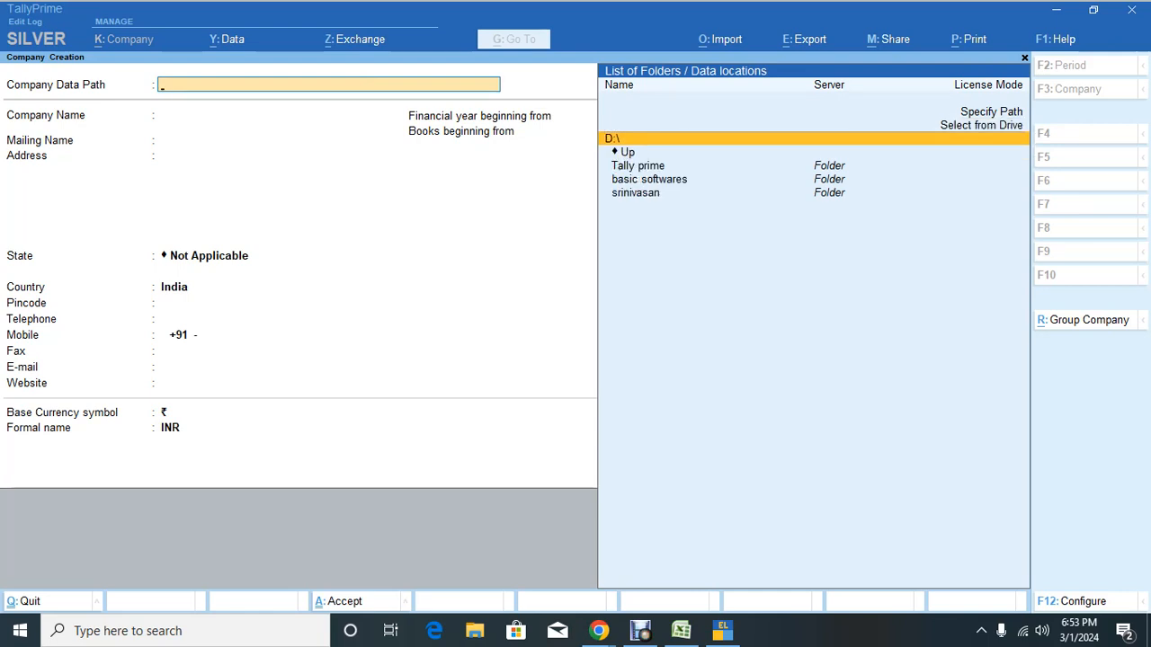
pyautogui.press('Down')
pyautogui.press('Down')
pyautogui.press('Down')
pyautogui.press('Down')
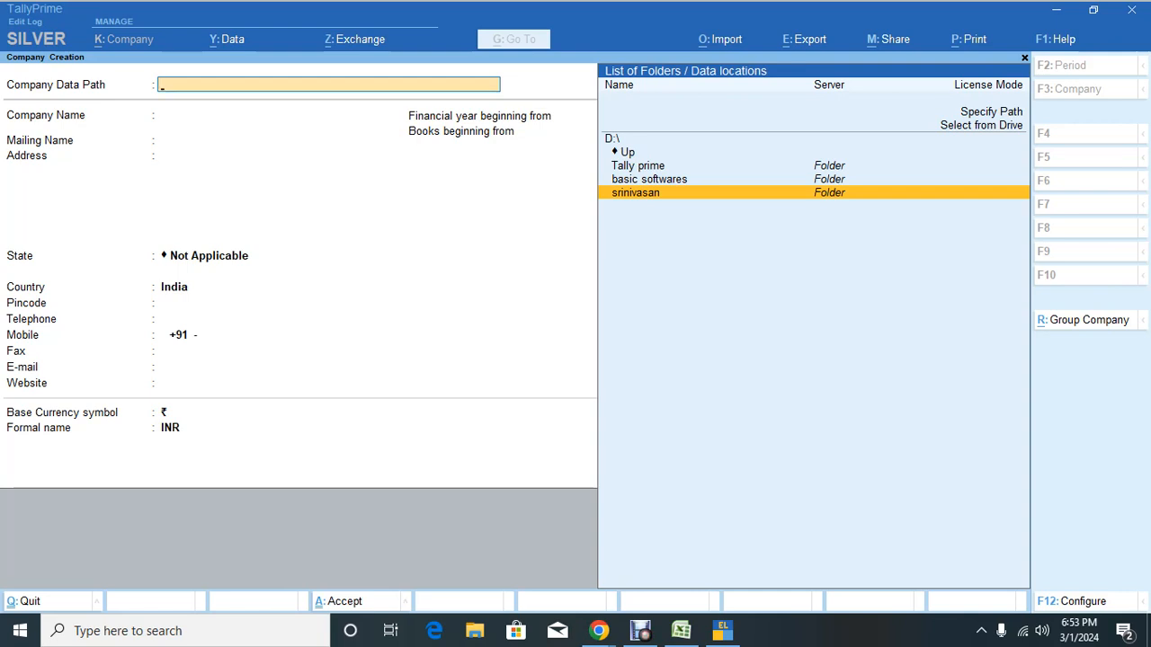
pyautogui.press('Return')
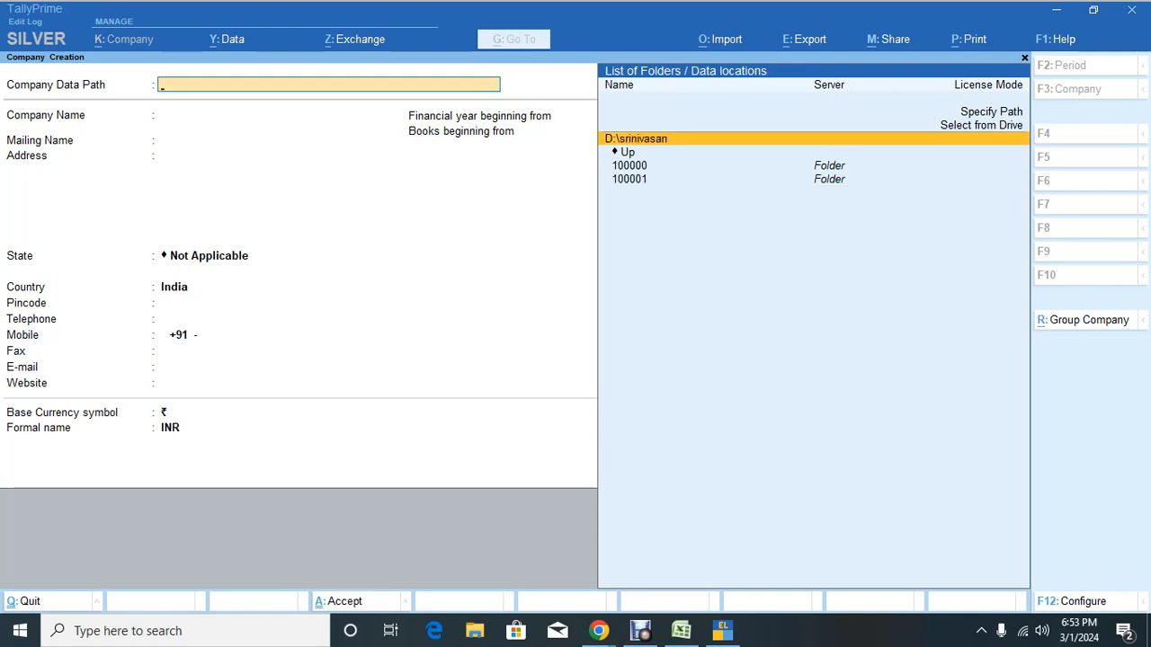
pyautogui.press('Return')
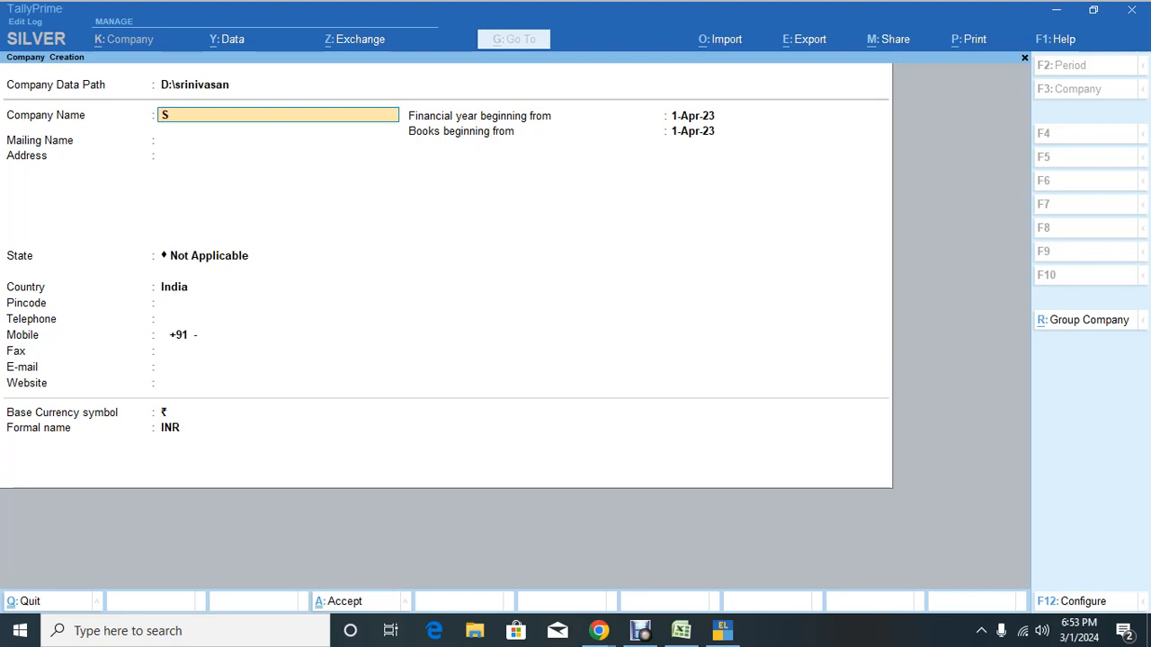
# Step: Name the company 'SRINIVASAN & CO - EXAM' and keep the same mailing name
pyautogui.write('SRINIVASAN & CO - E')
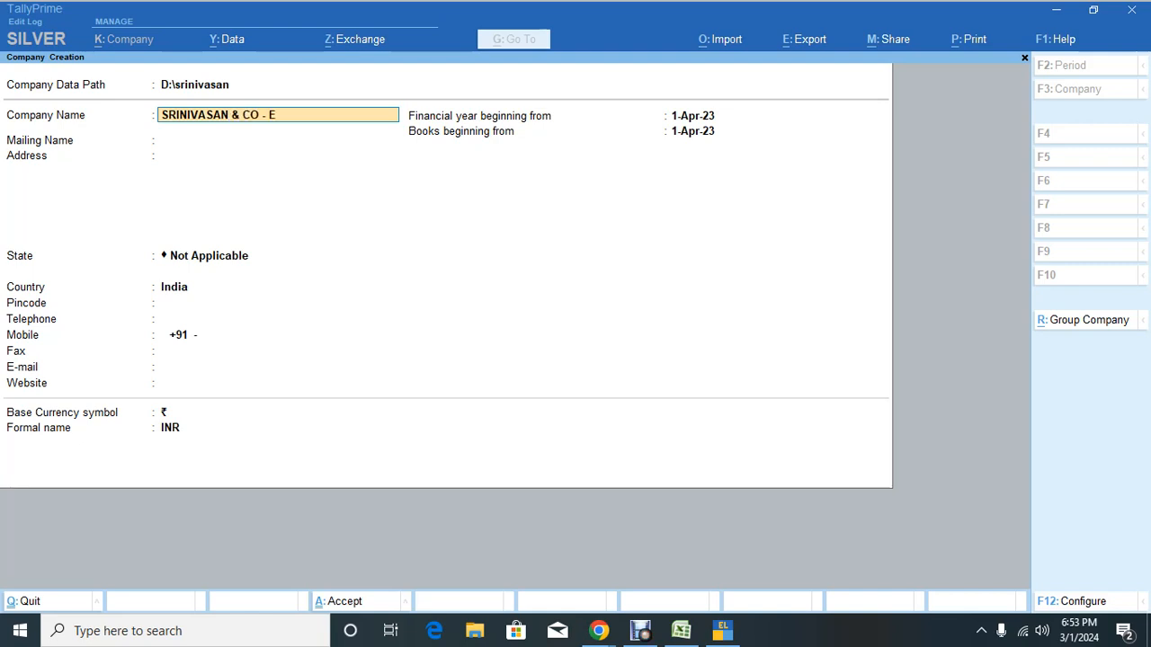
pyautogui.write('XAM')
pyautogui.press('Return')
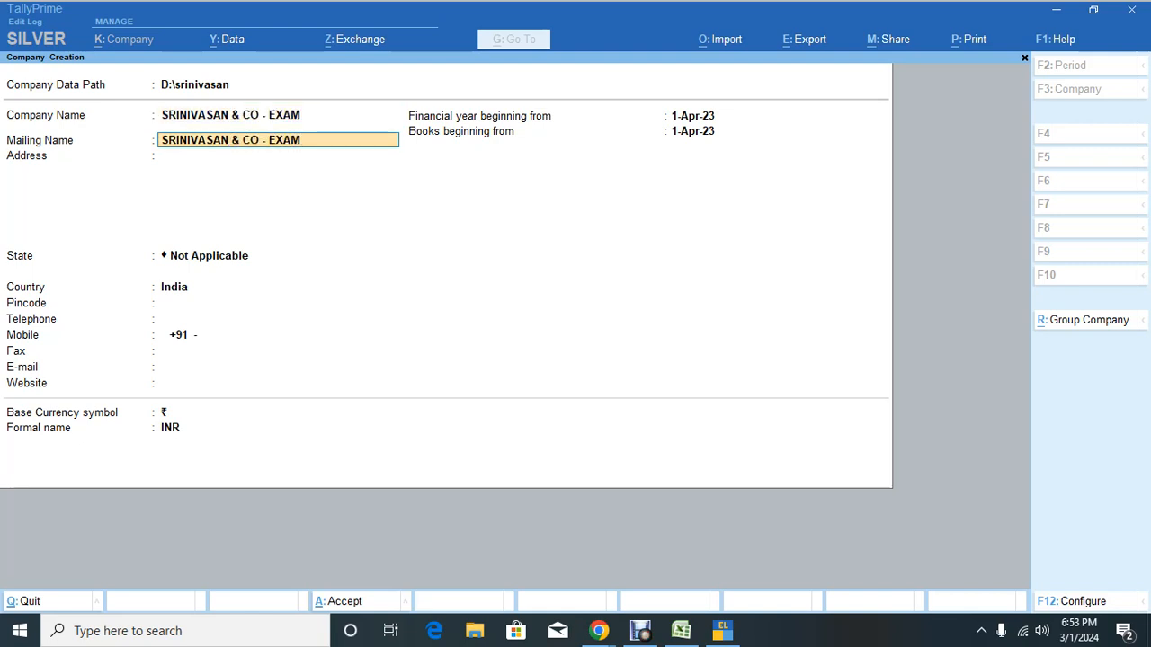
pyautogui.press('Return')
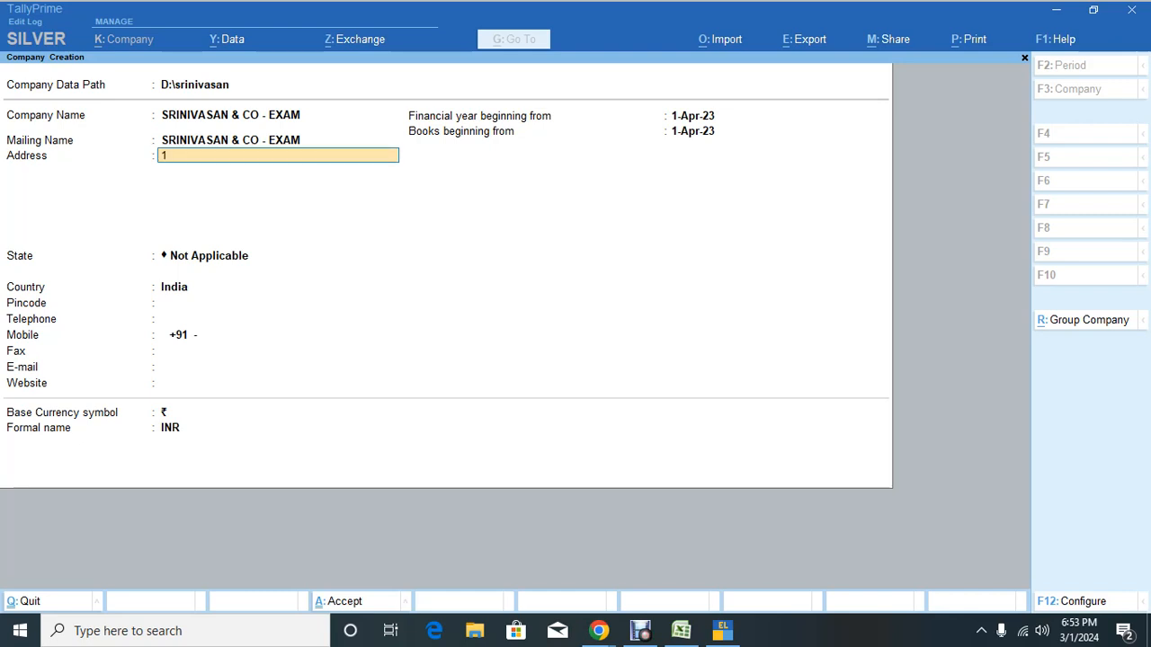
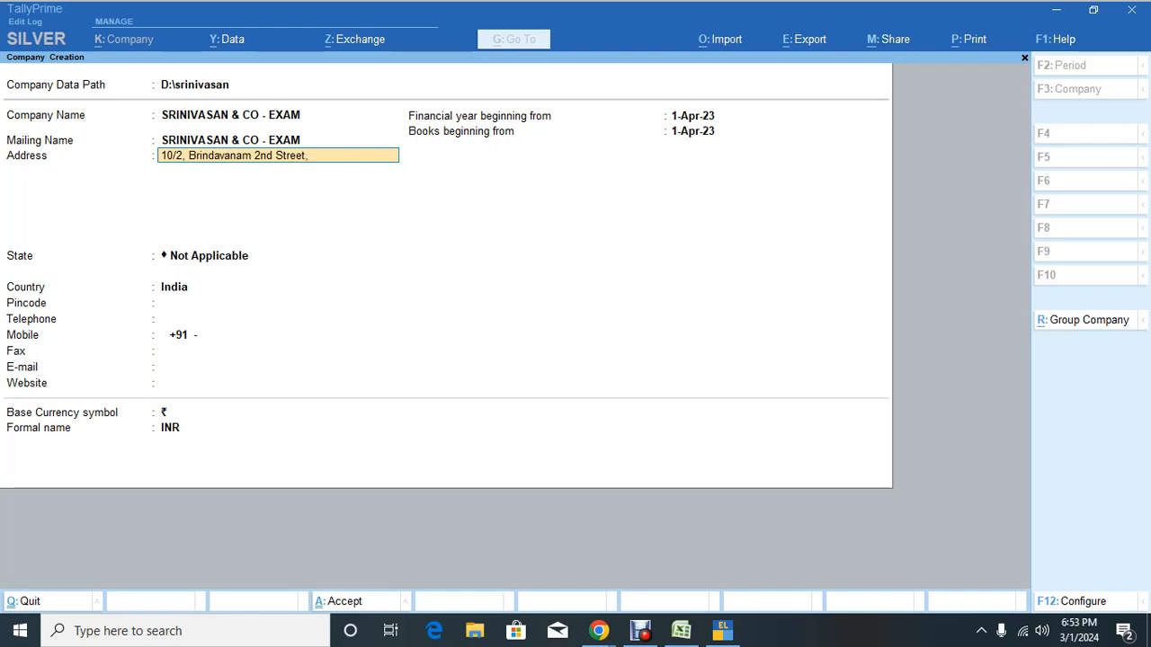
# Step: Enter the company's three-line Chennai business address
pyautogui.press('Return')
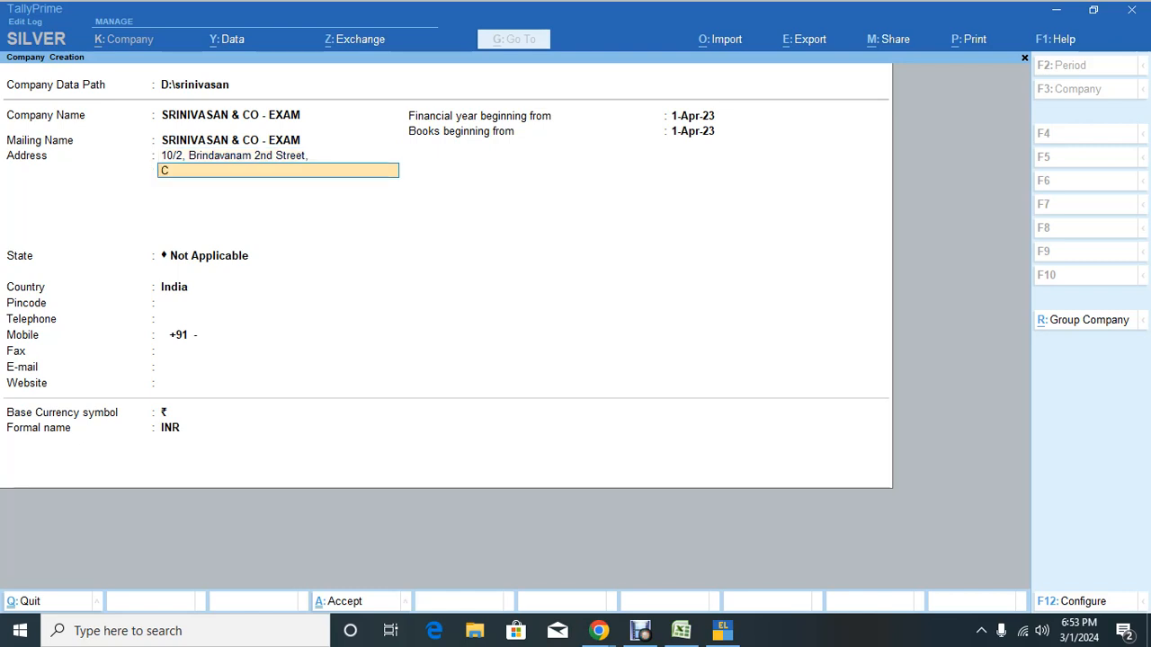
pyautogui.press('Return')
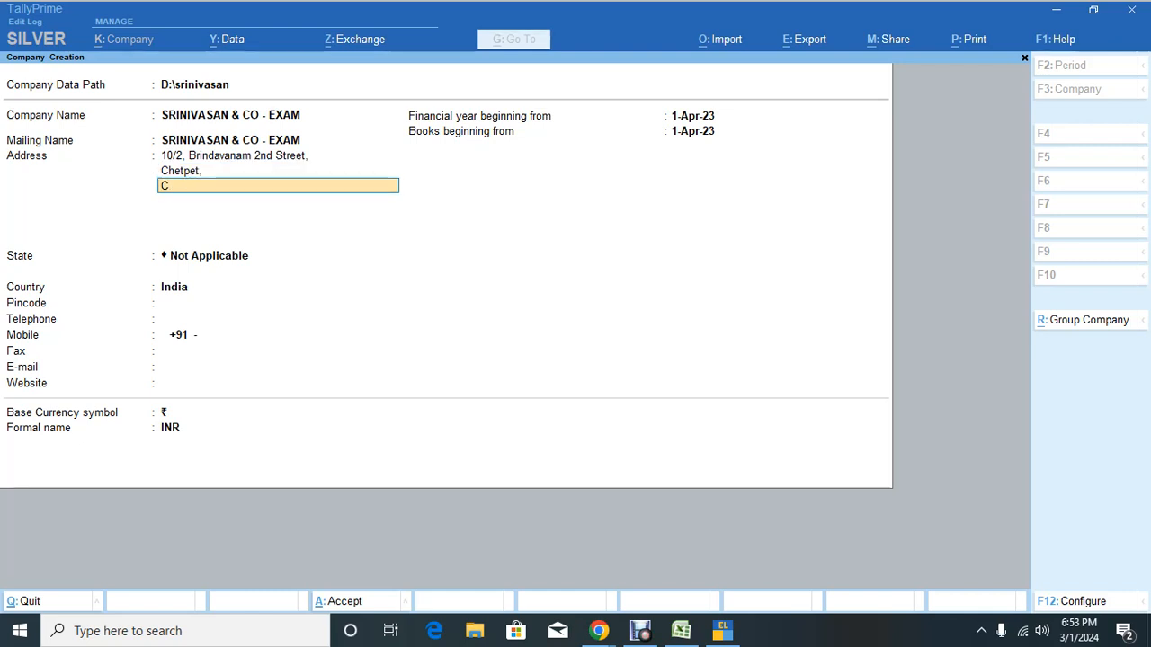
# Step: Finish the address with state Tamil Nadu and the company's pincode
pyautogui.press('Return')
pyautogui.press('Return')
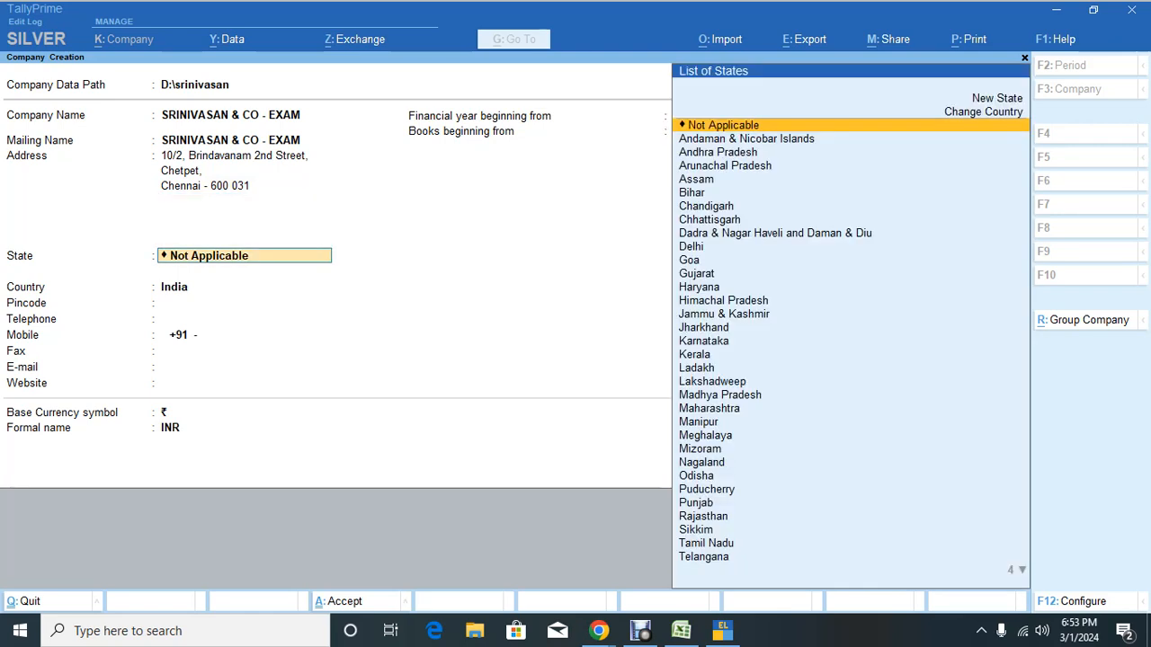
pyautogui.write('Ta')
pyautogui.press('Return')
pyautogui.write('6')
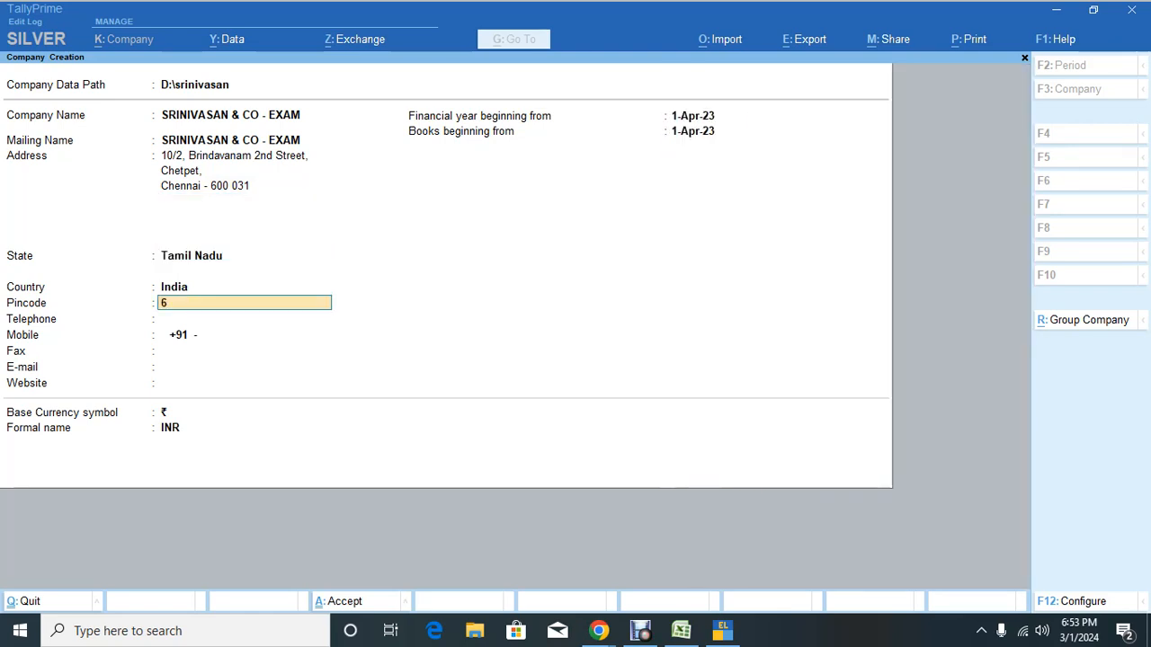
pyautogui.write('00 031')
pyautogui.press('Return')
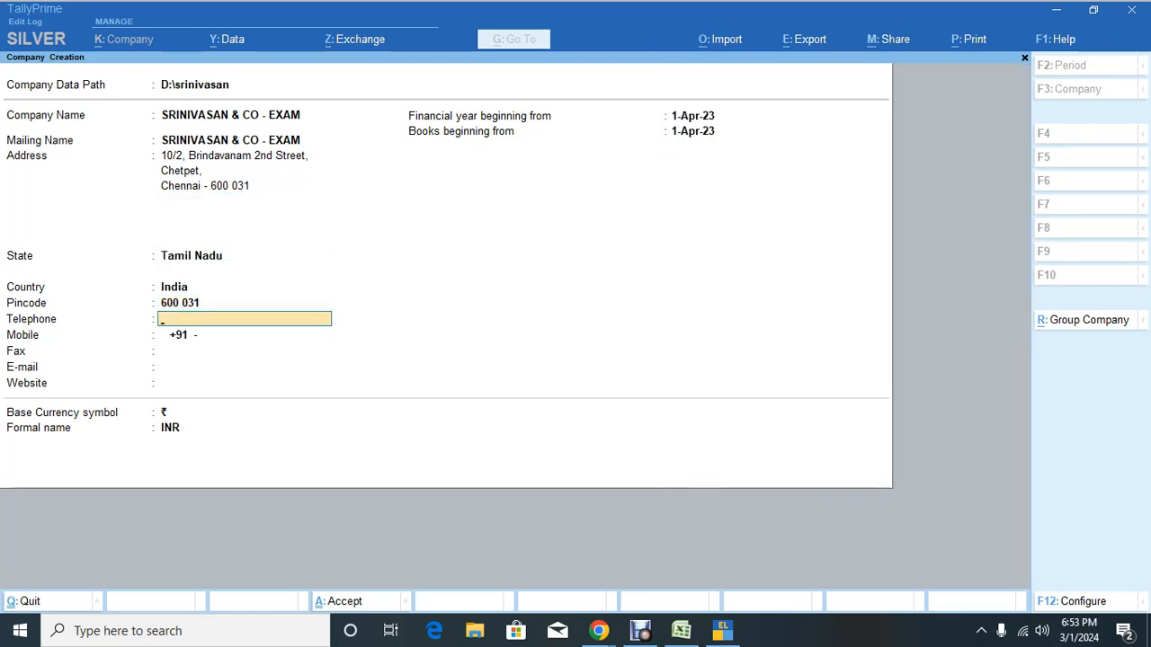
# Step: Fill in the company telephone, mobile number and e-mail, then pass the remaining details
pyautogui.press('Return')
pyautogui.press('BackSpace')
pyautogui.press('Return')
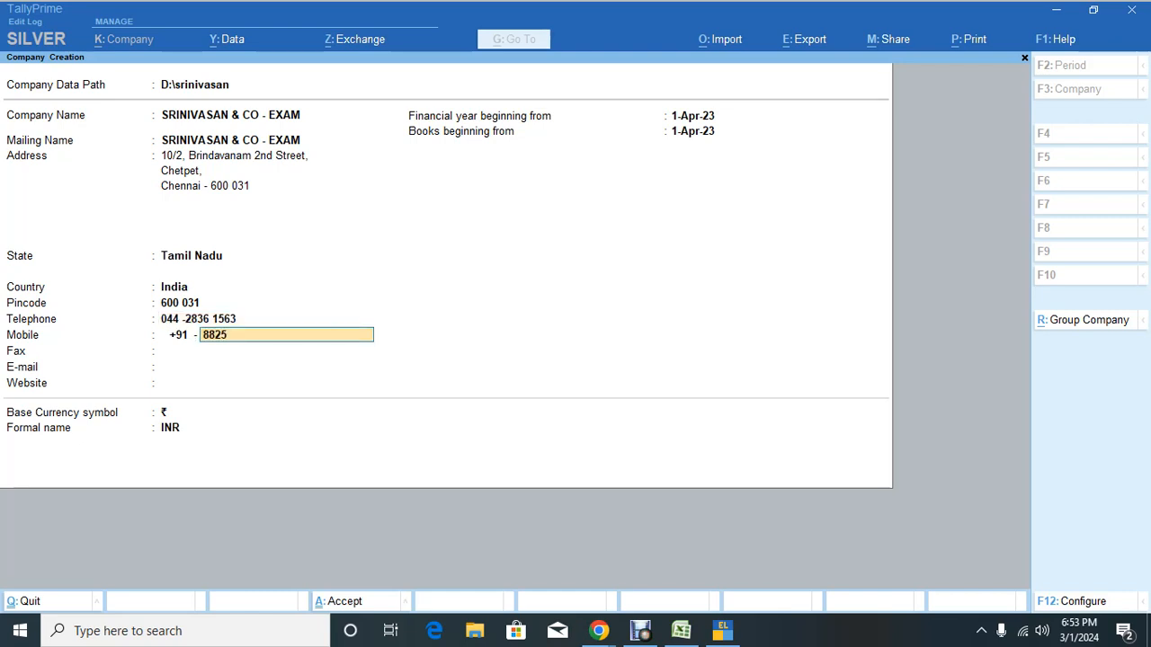
pyautogui.press('Return')
pyautogui.press('Return')
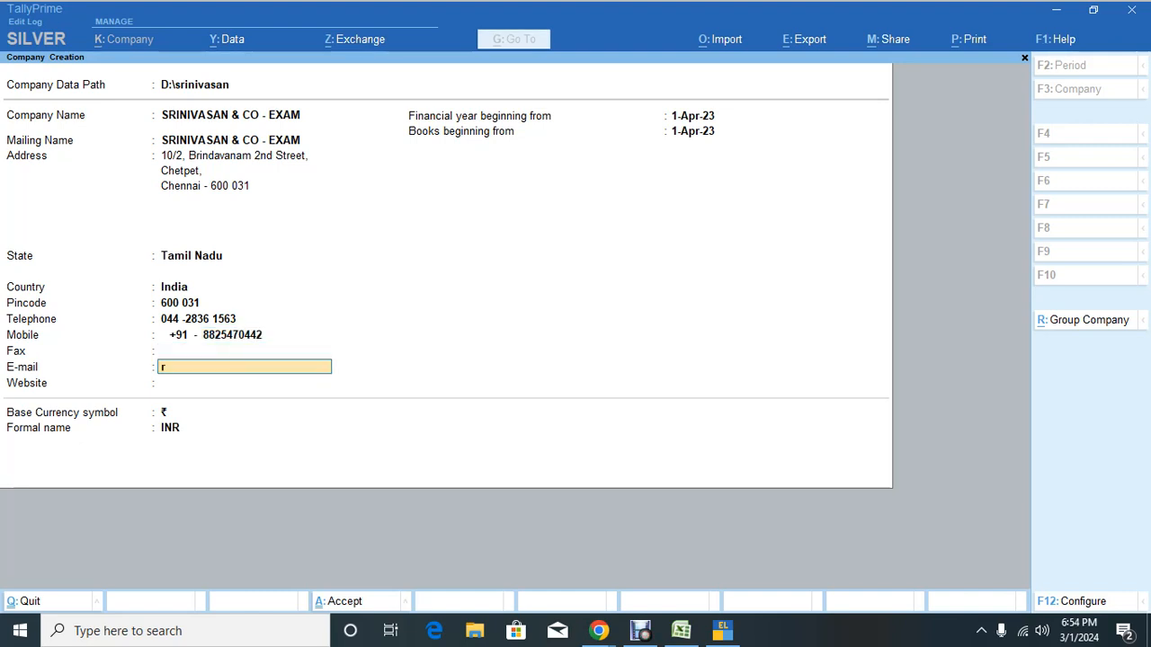
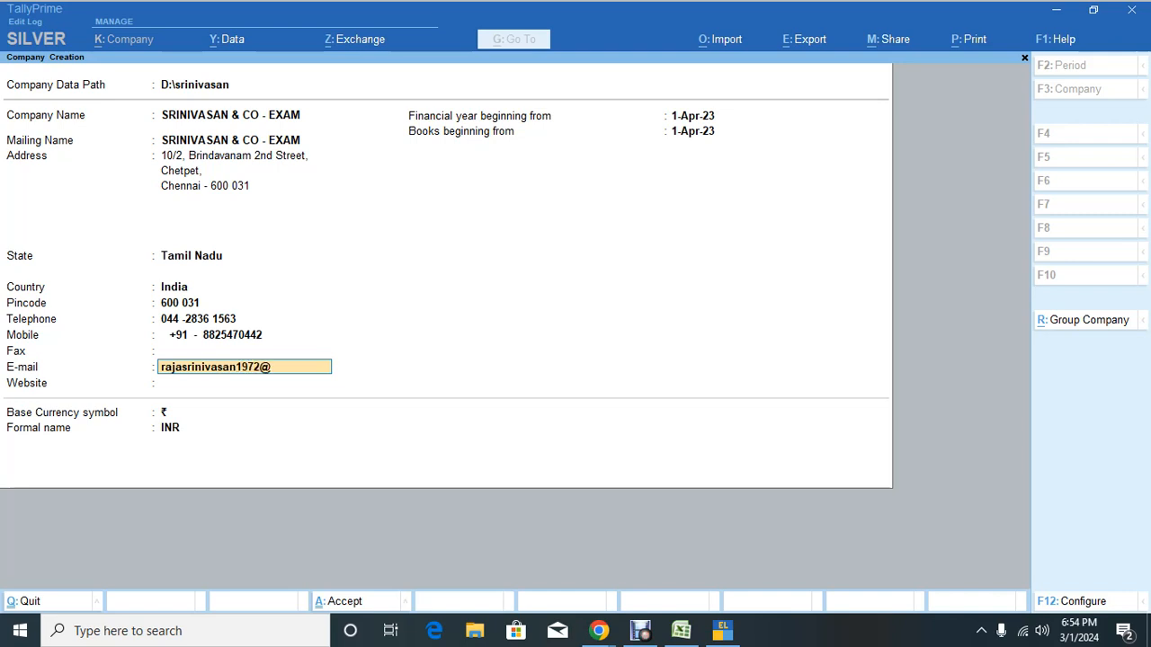
pyautogui.press('Return')
pyautogui.press('Return')
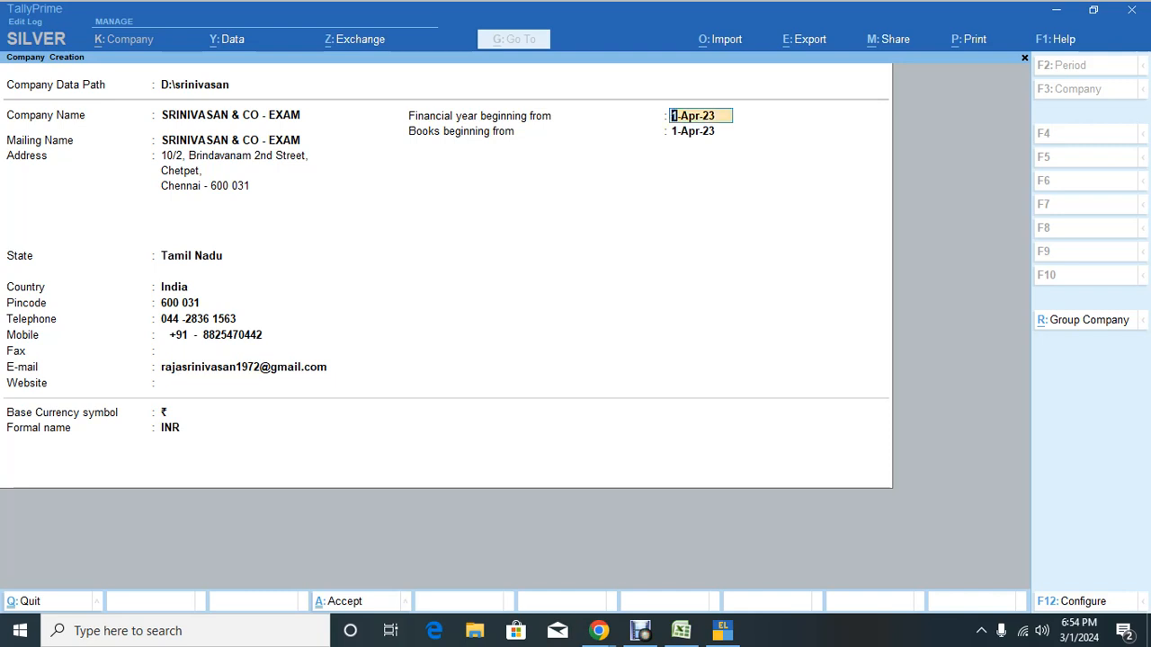
pyautogui.press('Return')
pyautogui.press('Return')
pyautogui.press('Return')
pyautogui.press('Return')
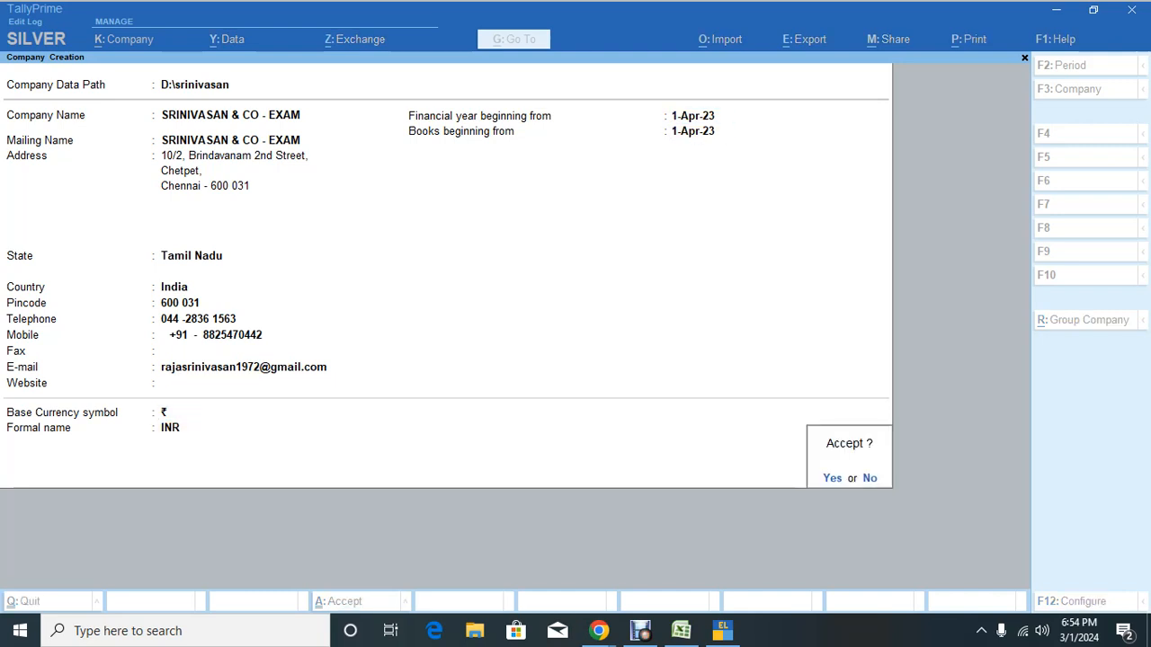
# Step: Create the company with bill-wise entry and GST enabled, Tamil Nadu Regular registration
pyautogui.press('Return')
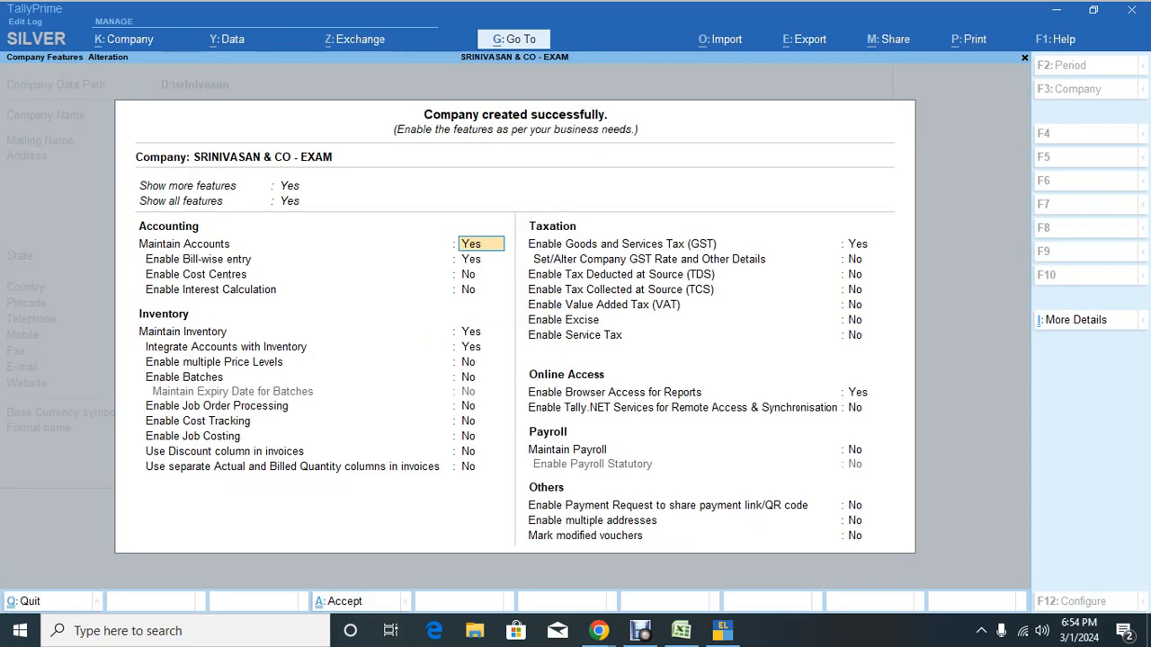
pyautogui.press('Return')
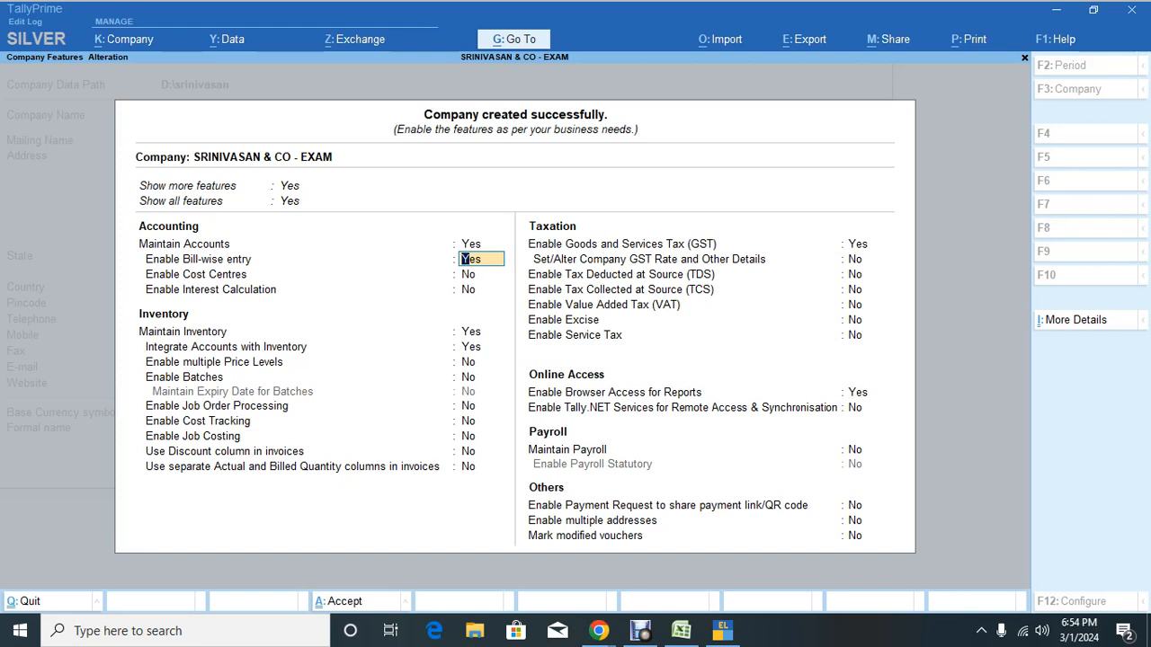
pyautogui.press('Return')
pyautogui.press('Return')
pyautogui.press('Return')
pyautogui.press('Return')
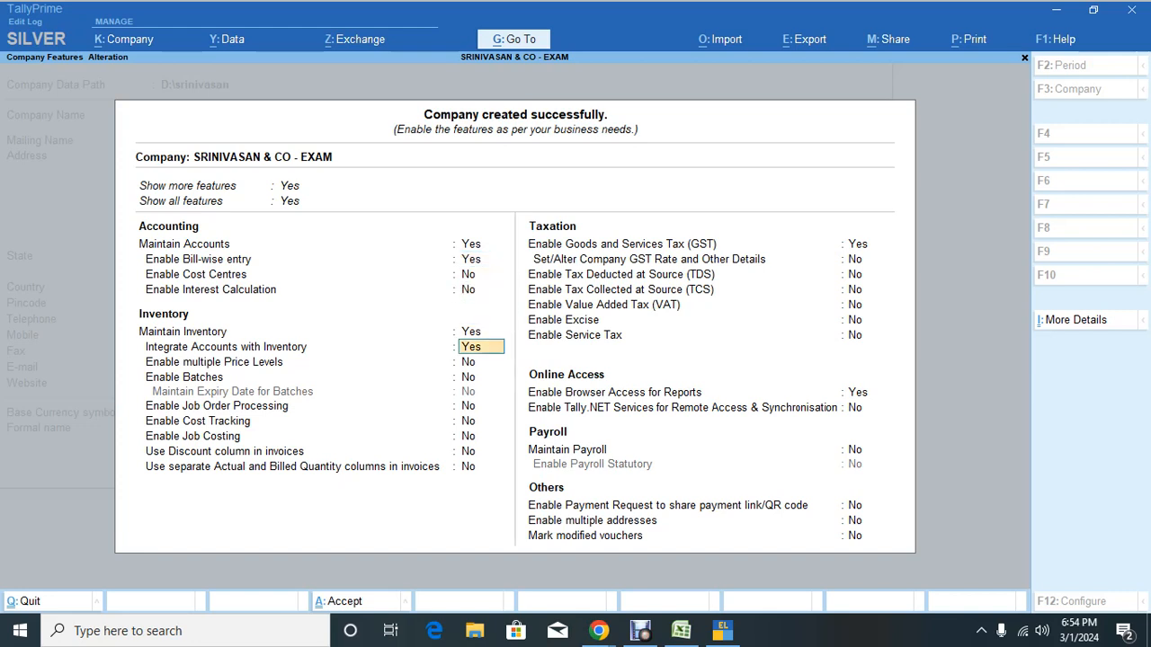
pyautogui.write('n')
pyautogui.press('Return')
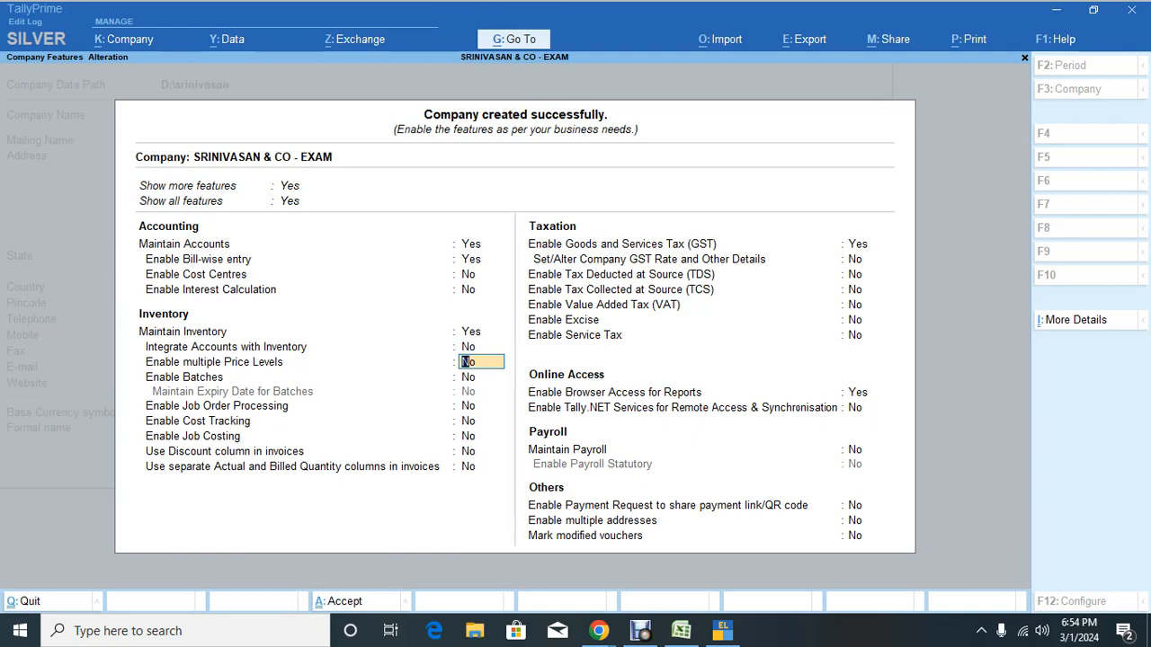
pyautogui.press('Return')
pyautogui.press('Return')
pyautogui.press('Return')
pyautogui.press('Return')
pyautogui.press('Return')
pyautogui.press('Return')
pyautogui.press('Return')
pyautogui.press('Return')
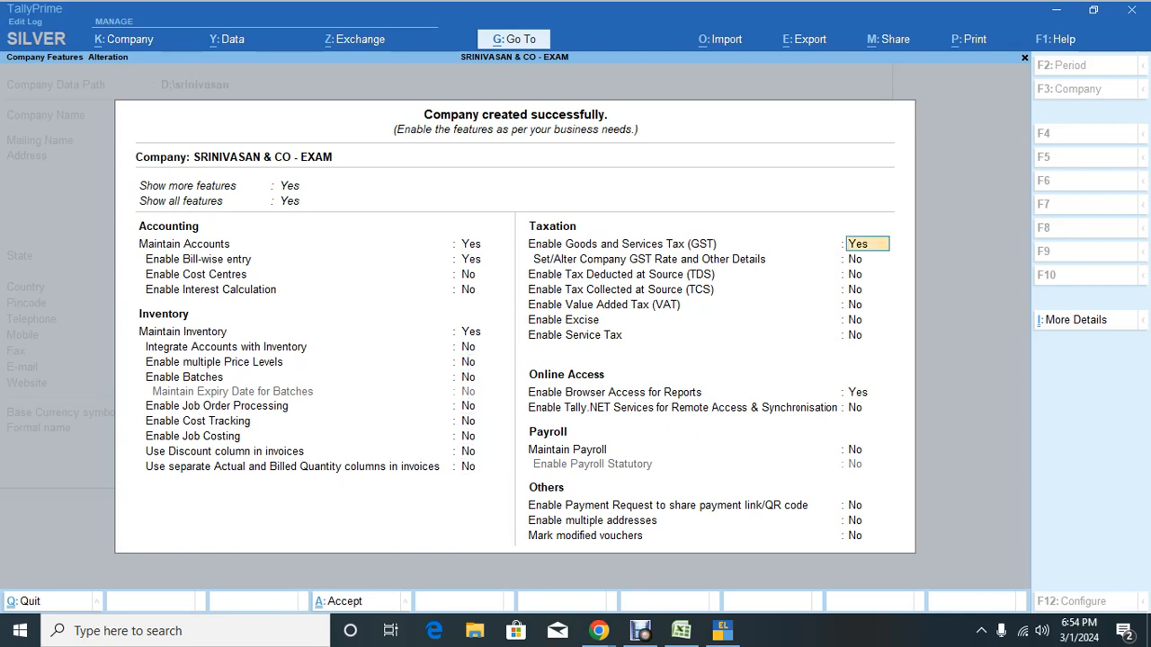
pyautogui.press('Return')
pyautogui.press('Return')
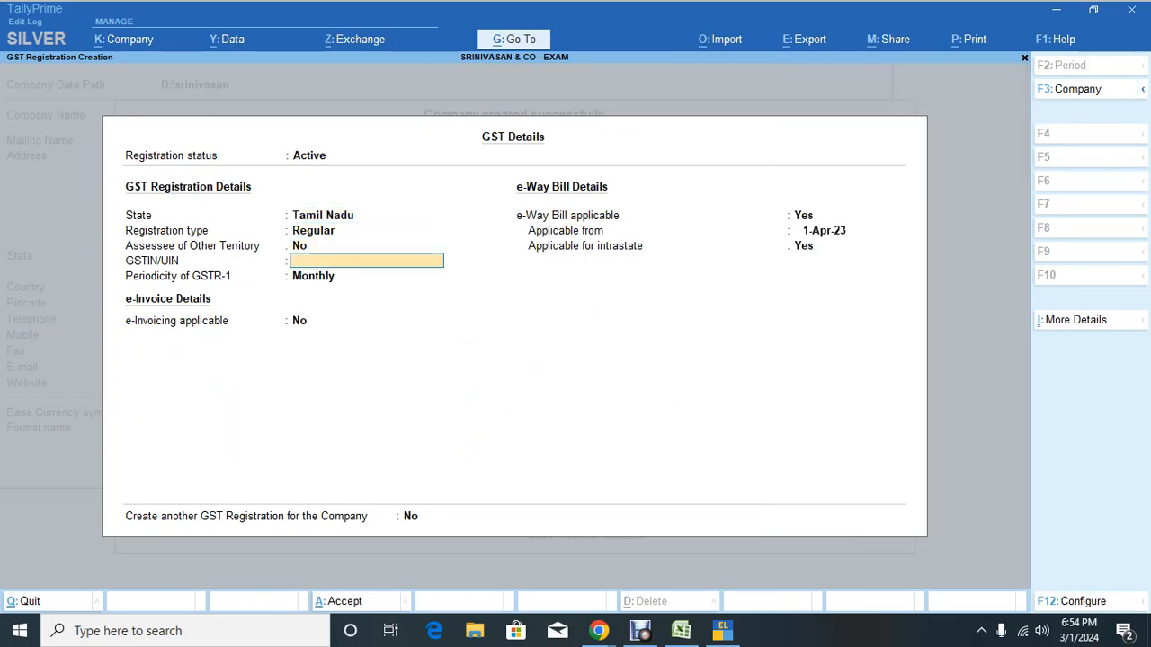
# Step: Copy the GST number from cell D4 of the Excel exam sheet
pyautogui.hotkey('alt', 'Tab')
pyautogui.hotkey('alt', 'Tab')
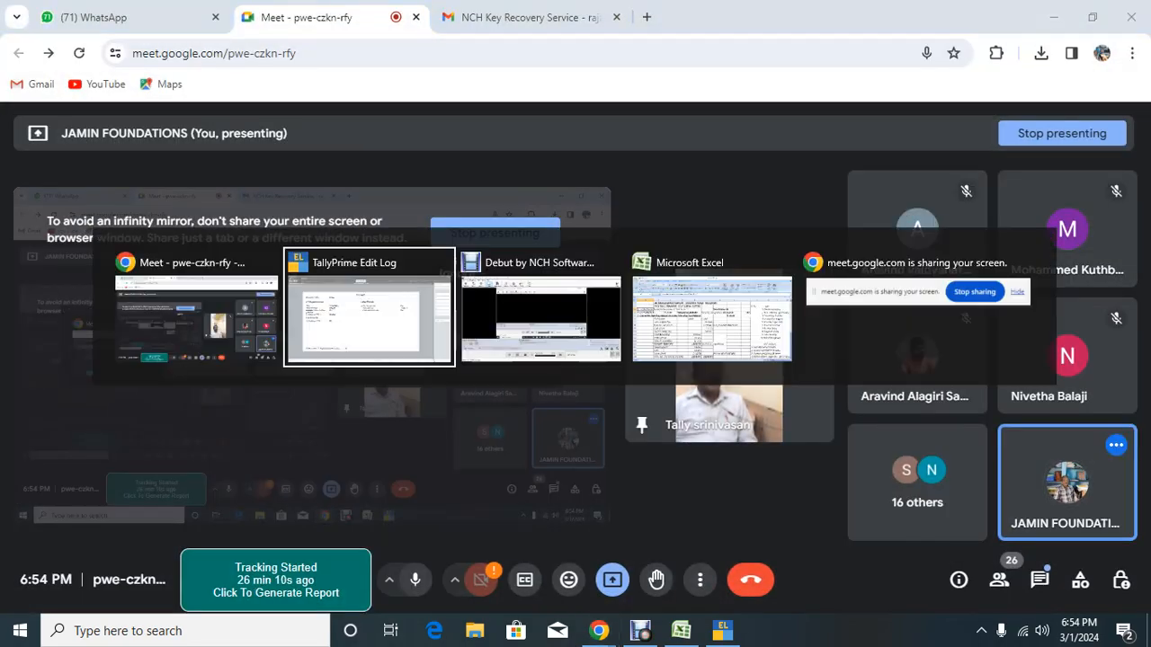
pyautogui.press('Tab')
pyautogui.hotkey('alt', 'Tab')
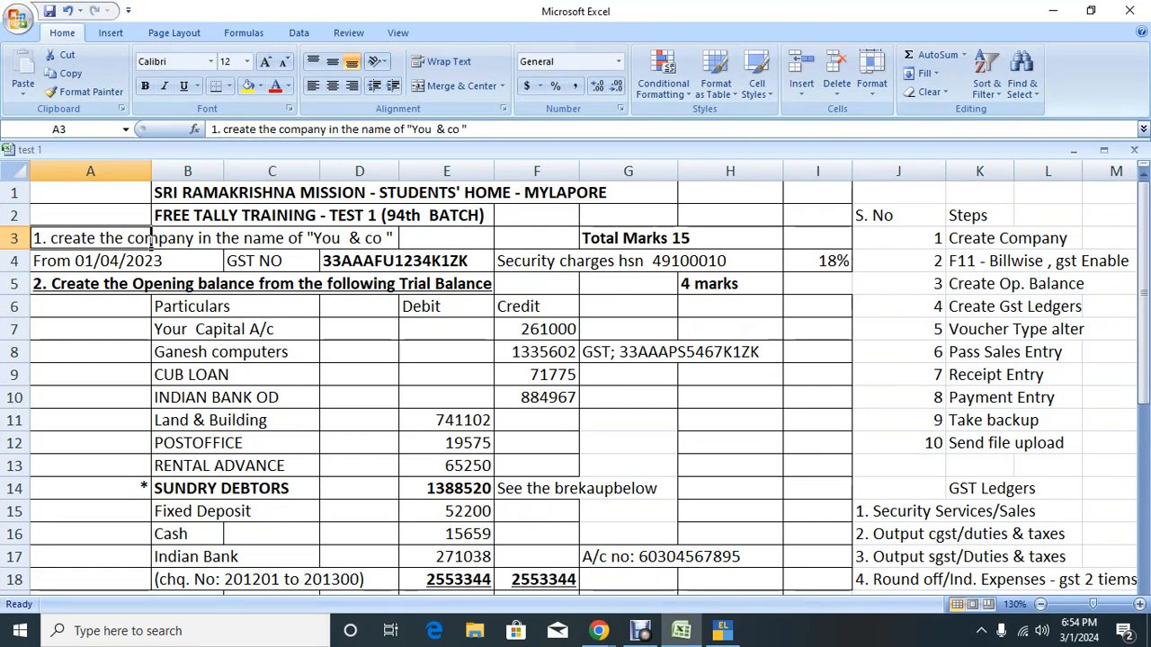
pyautogui.click(359, 261)
pyautogui.moveTo(308, 129); pyautogui.dragTo(231, 129)
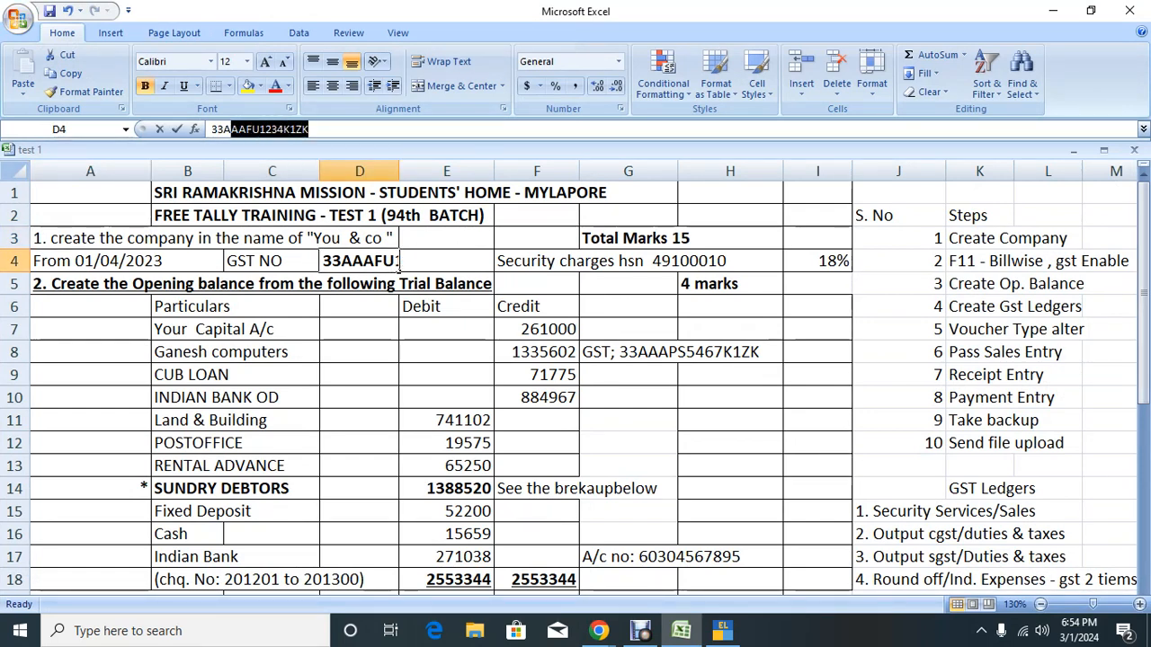
pyautogui.hotkey('ctrl', 'c')
# Step: Paste the GST number into GSTIN/UIN and accept the company features
pyautogui.hotkey('alt', 'Tab')
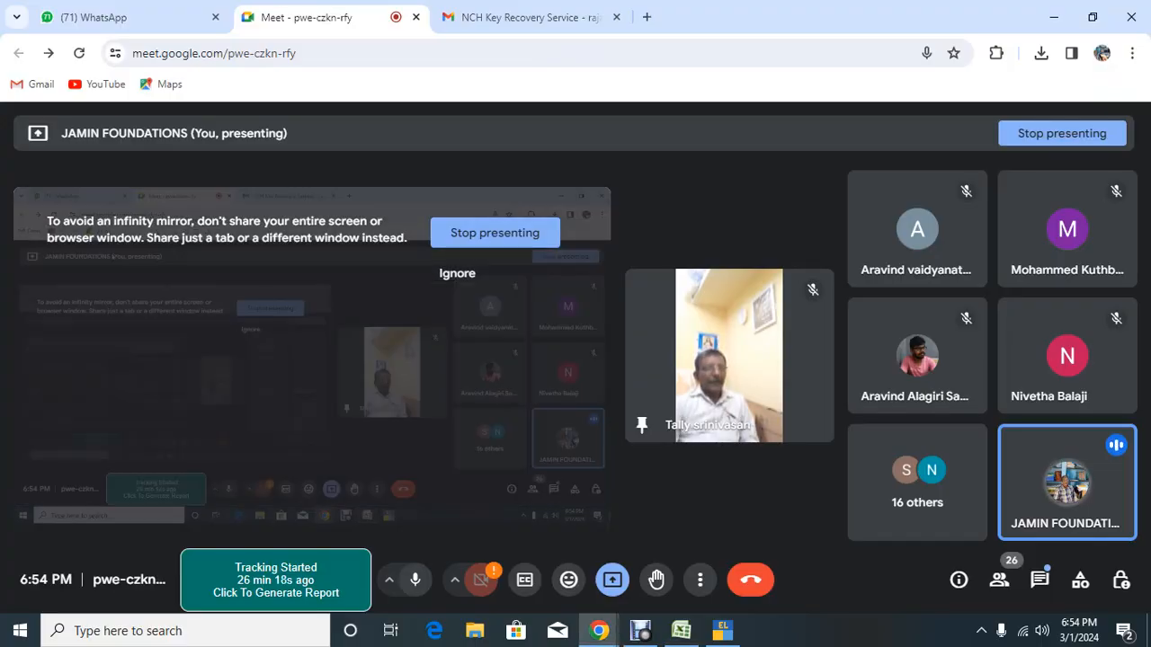
pyautogui.hotkey('alt', 'Tab')
pyautogui.press('Tab')
pyautogui.hotkey('ctrl', 'v')
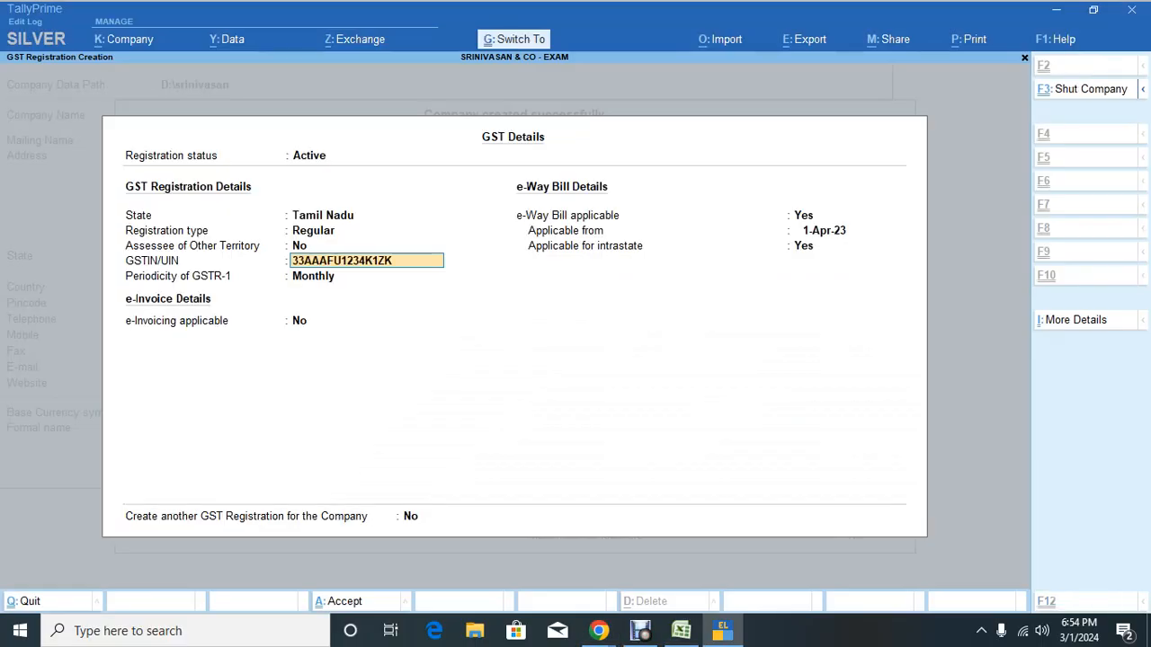
pyautogui.press('Return')
pyautogui.press('Return')
pyautogui.press('Return')
pyautogui.press('Return')
pyautogui.press('Return')
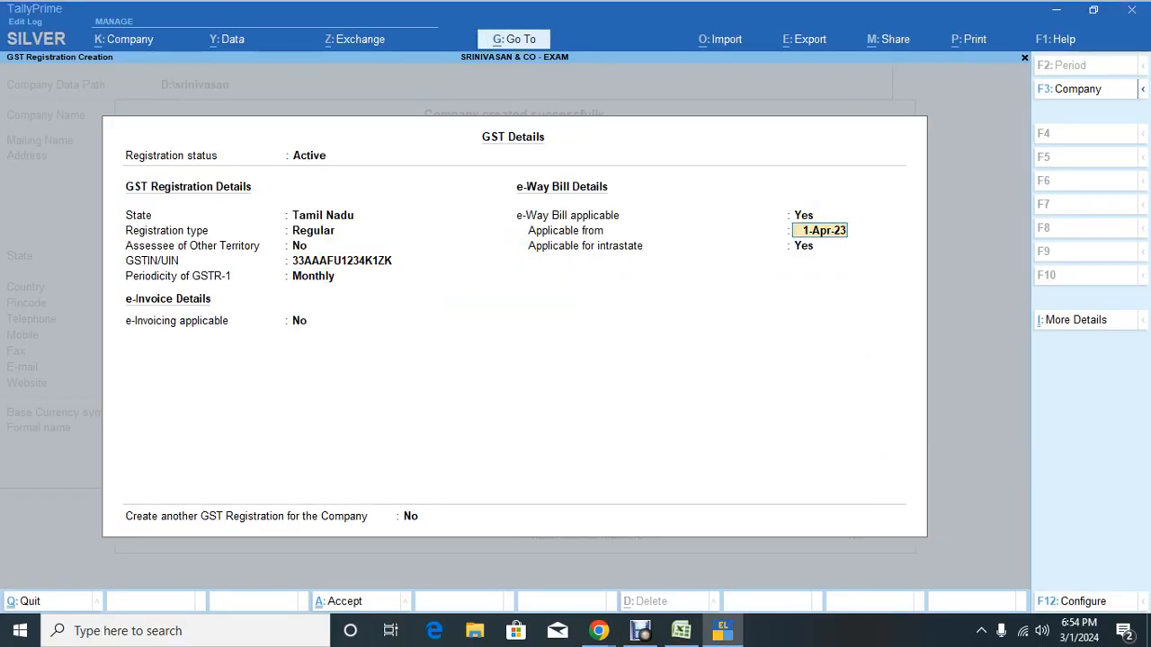
pyautogui.press('Return')
pyautogui.press('Return')
pyautogui.press('Return')
pyautogui.press('Return')
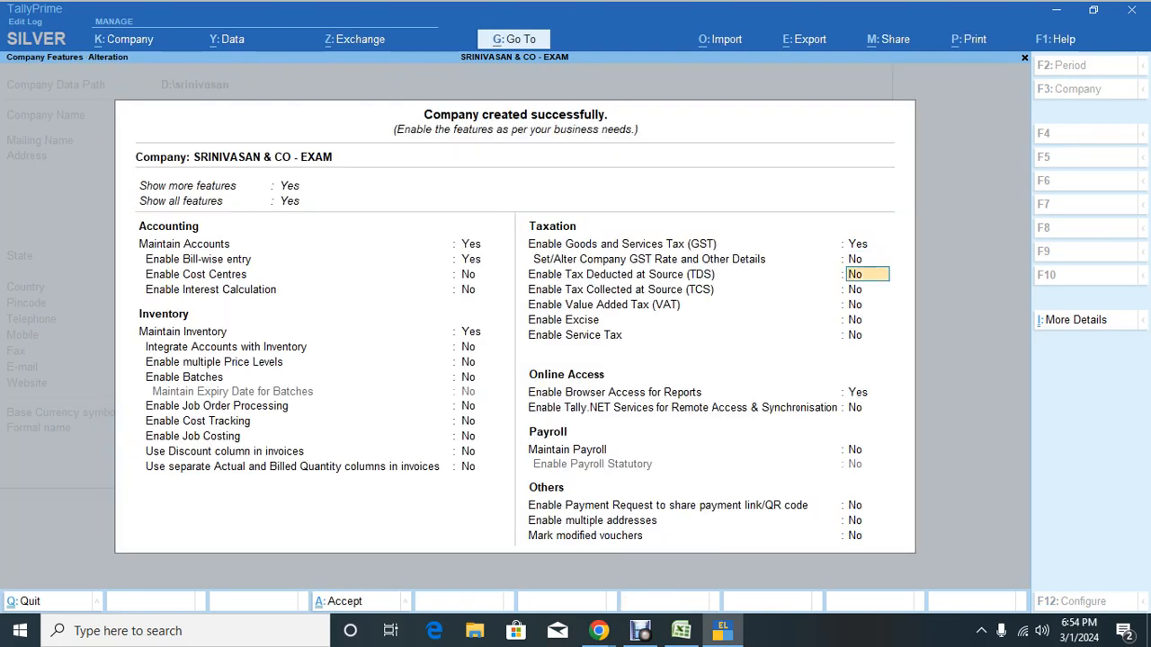
pyautogui.press('Return')
pyautogui.press('Return')
pyautogui.press('Return')
pyautogui.press('Return')
pyautogui.press('Return')
pyautogui.press('Return')
pyautogui.press('Return')
pyautogui.press('Return')
pyautogui.press('Return')
pyautogui.press('Return')
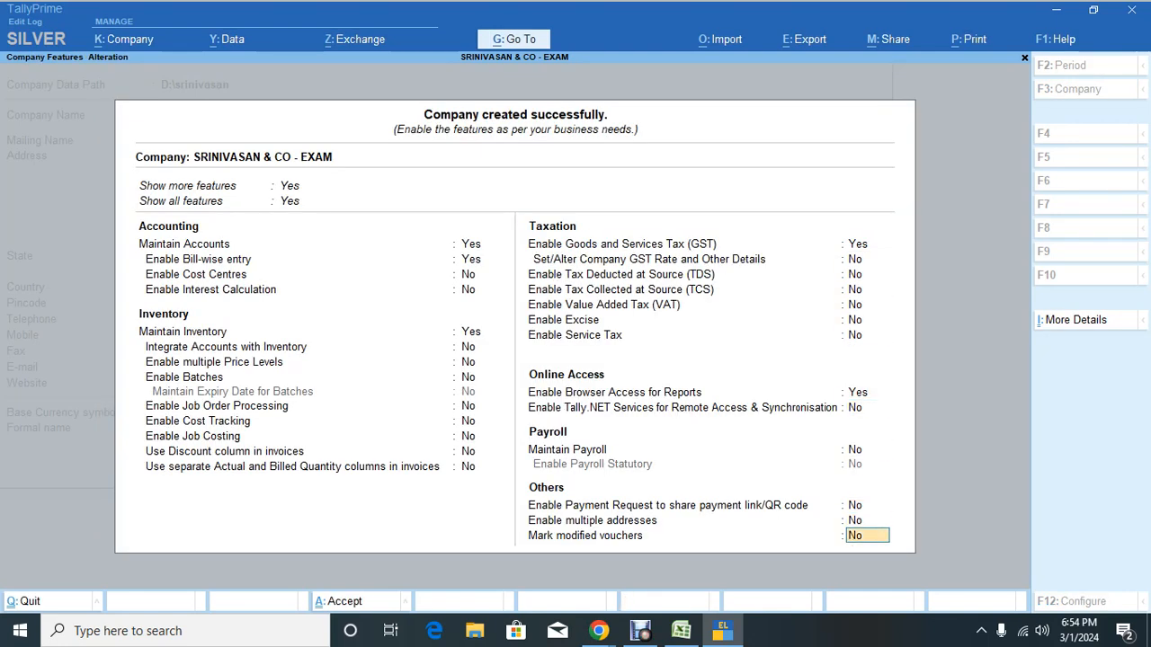
pyautogui.press('Return')
pyautogui.press('Return')
pyautogui.hotkey('alt', 'Tab')
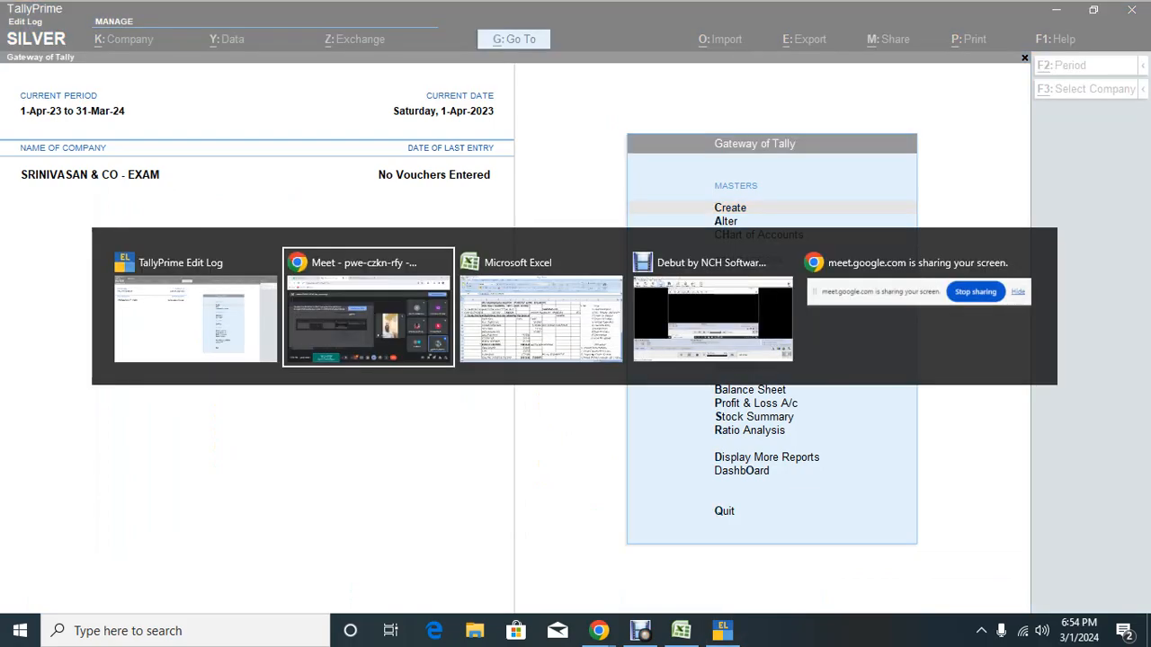
# Step: Mark 'ok' in N3 and N4 beside the Create Company and Billwise/GST steps
pyautogui.hotkey('alt', 'Tab')
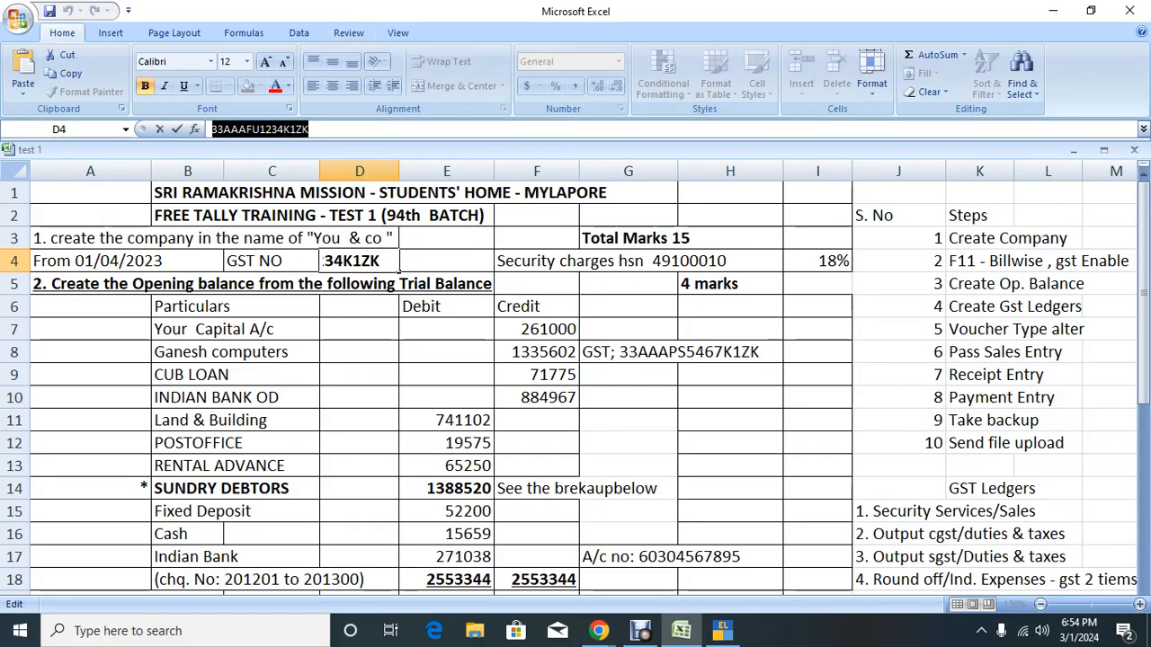
pyautogui.click(898, 238)
pyautogui.press('Right')
pyautogui.press('Right')
pyautogui.press('Right')
pyautogui.press('Right')
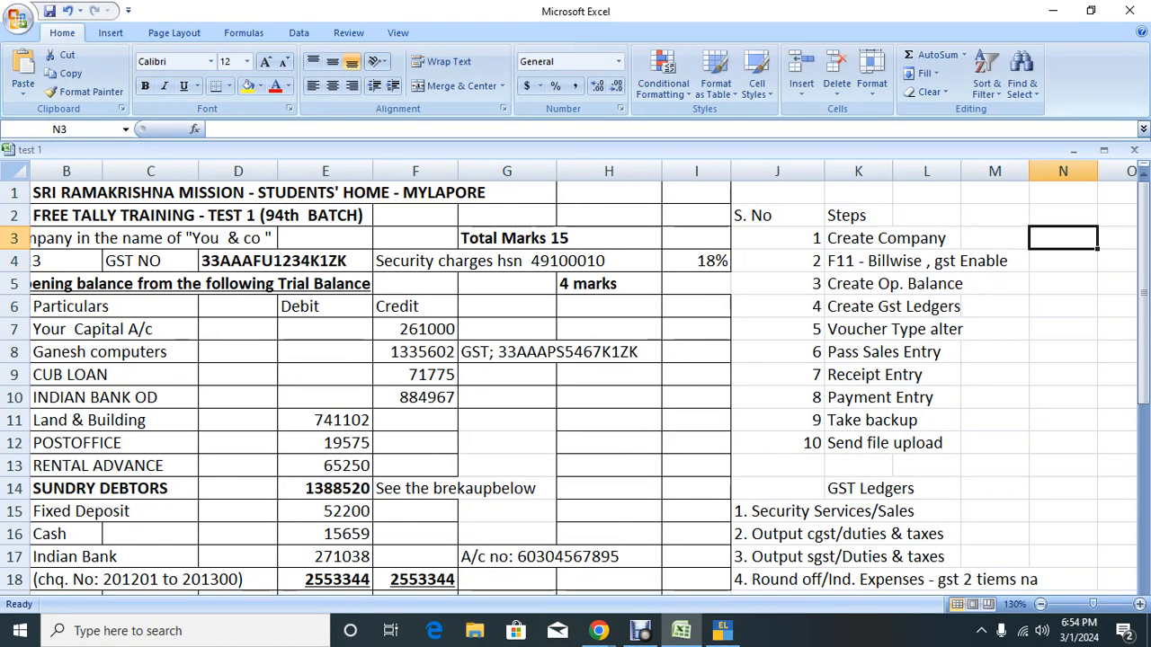
pyautogui.write('ok')
pyautogui.press('Return')
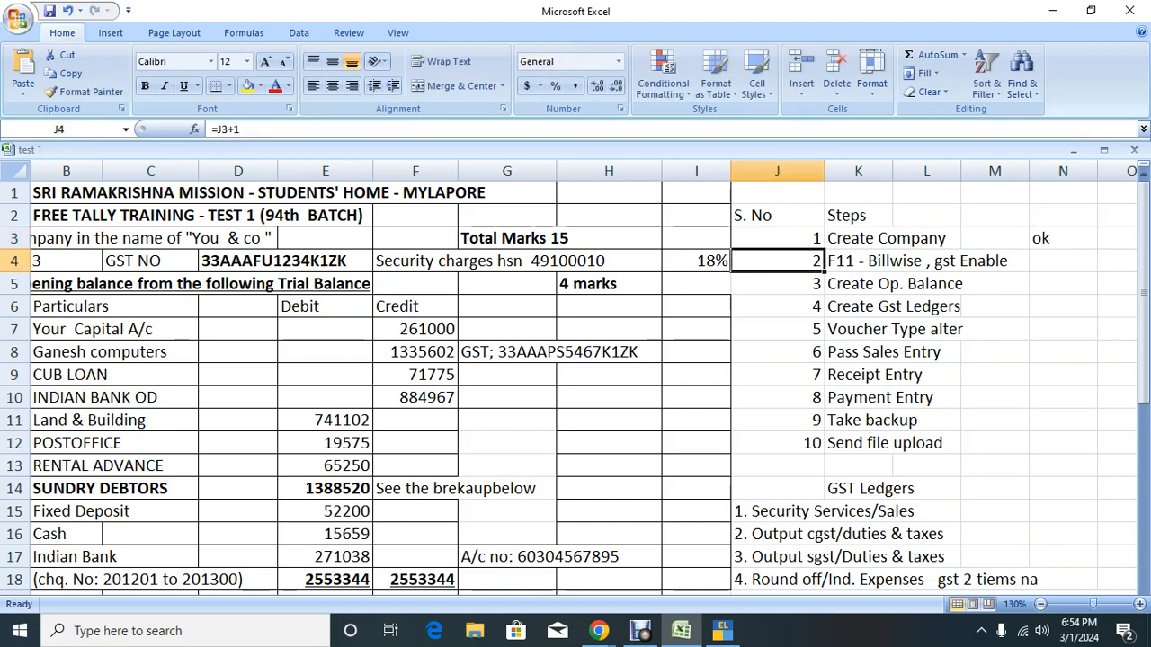
pyautogui.press('Right')
pyautogui.press('Right')
pyautogui.press('Right')
pyautogui.press('Right')
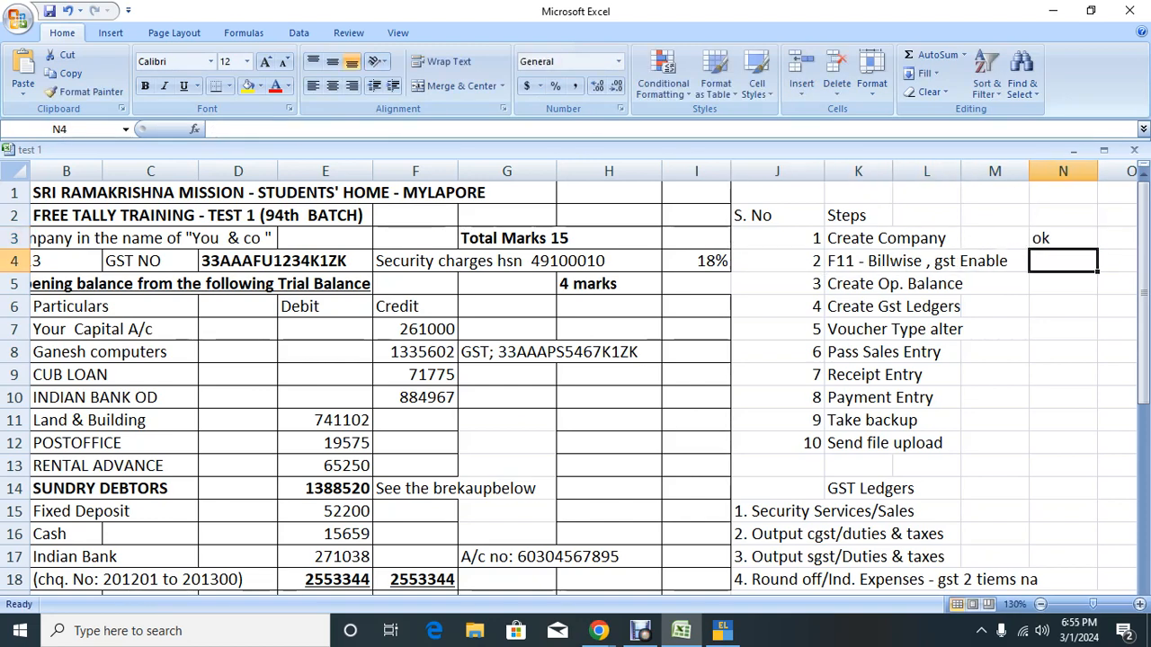
pyautogui.write('ok')
pyautogui.press('Return')
# Step: Review the trial balance debit amounts, including Sundry Debtors 1388520, then return to TallyPrime's masters alteration
pyautogui.press('Right')
pyautogui.press('Right')
pyautogui.press('Right')
pyautogui.press('Right')
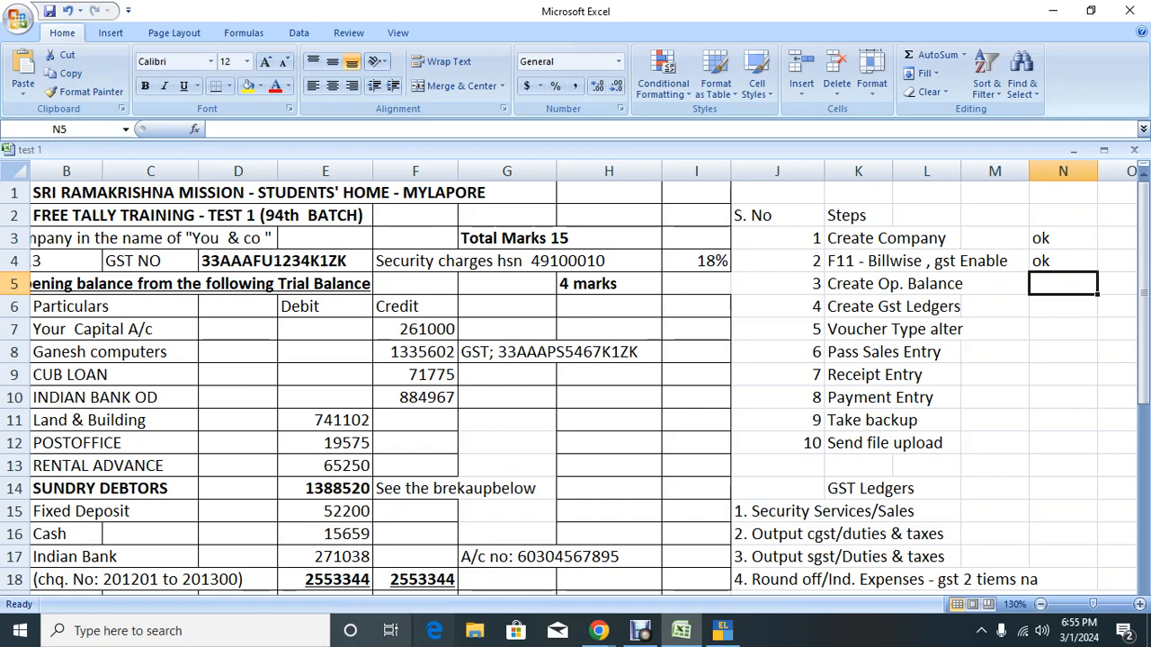
pyautogui.scroll(-2, 575, 378)
pyautogui.click(151, 397)
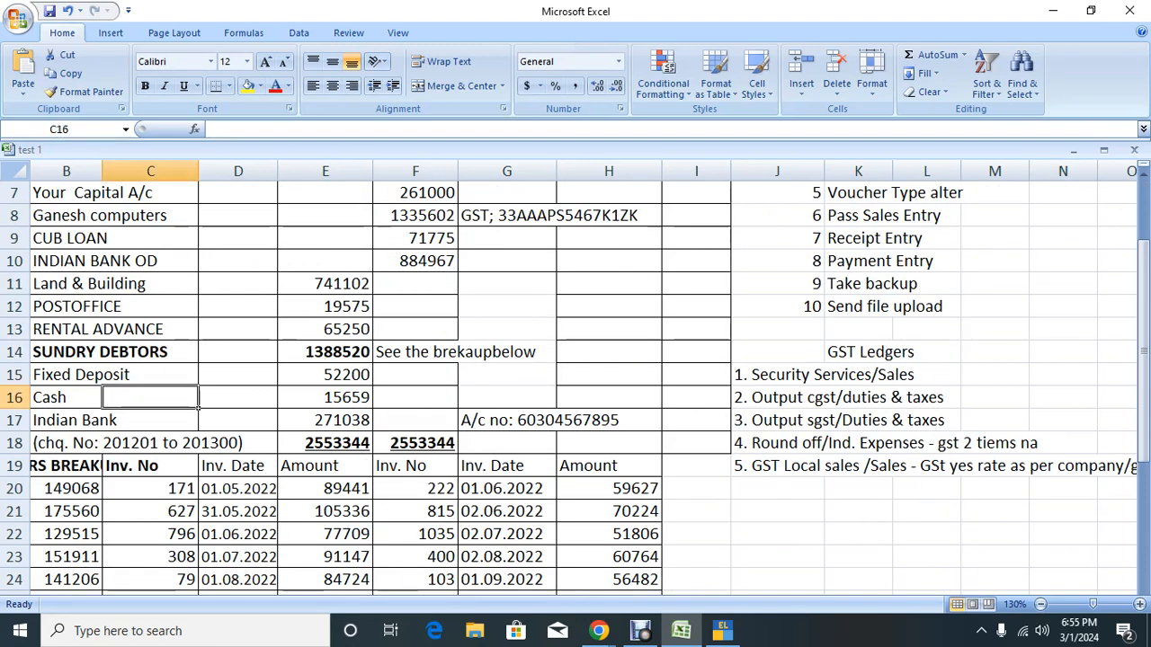
pyautogui.press('Left')
pyautogui.press('Left')
pyautogui.click(220, 375)
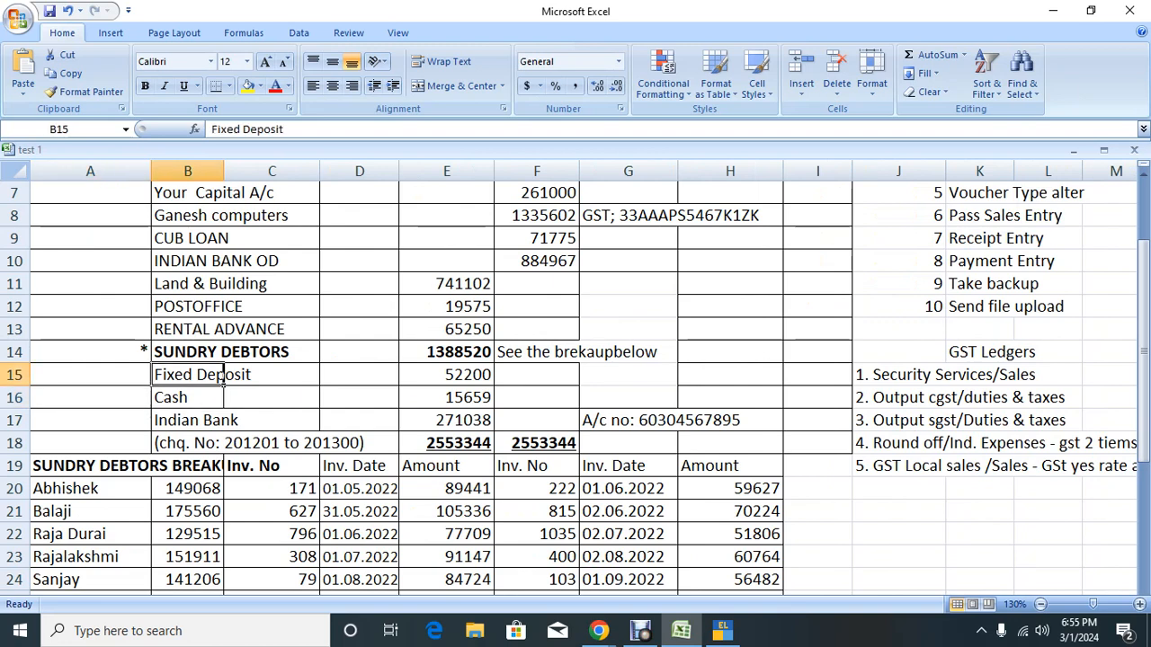
pyautogui.press('Right')
pyautogui.press('Right')
pyautogui.press('Up')
pyautogui.press('Up')
pyautogui.press('Up')
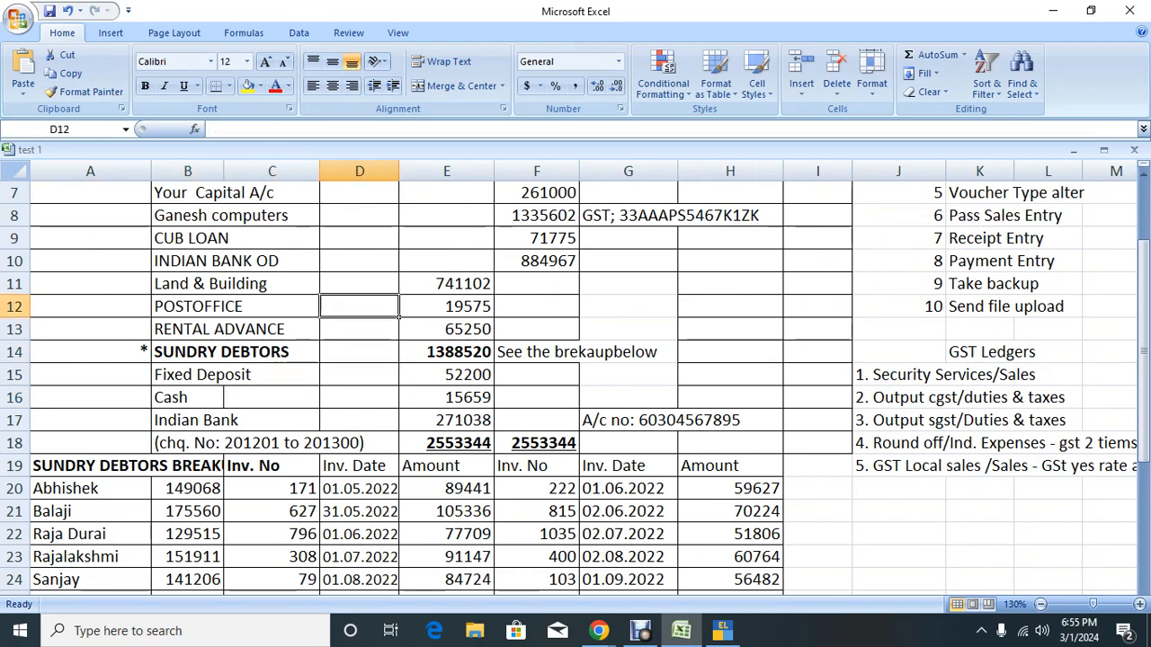
pyautogui.press('Right')
pyautogui.press('Down')
pyautogui.press('Down')
pyautogui.press('Down')
pyautogui.press('Up')
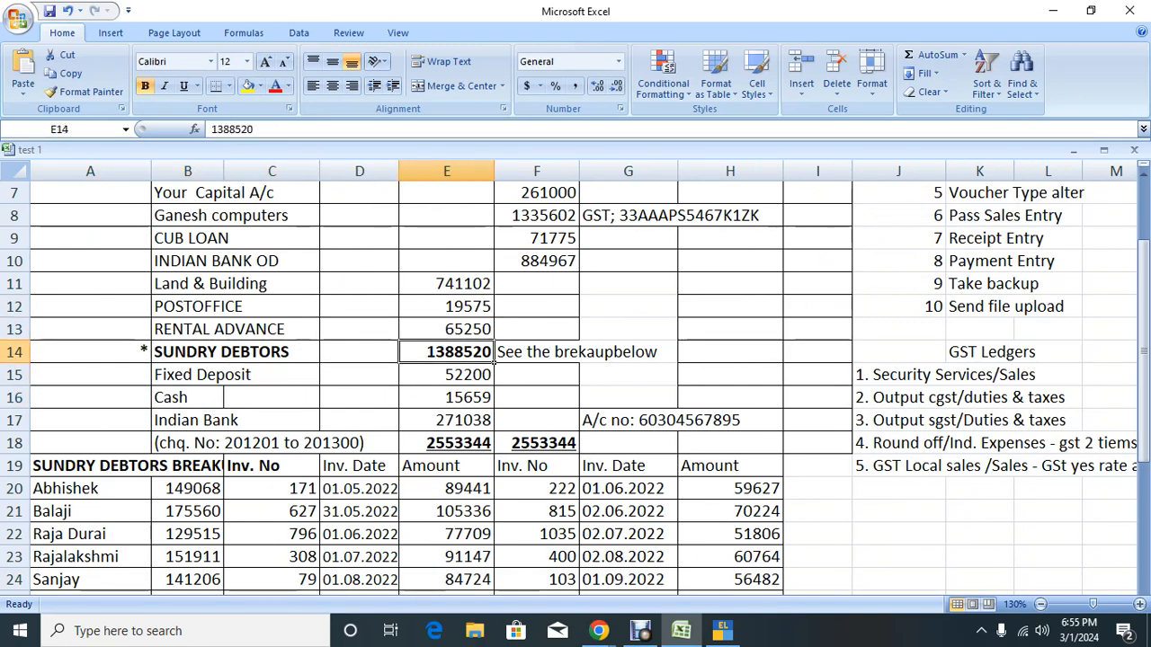
pyautogui.press('Down')
pyautogui.press('Down')
pyautogui.press('Down')
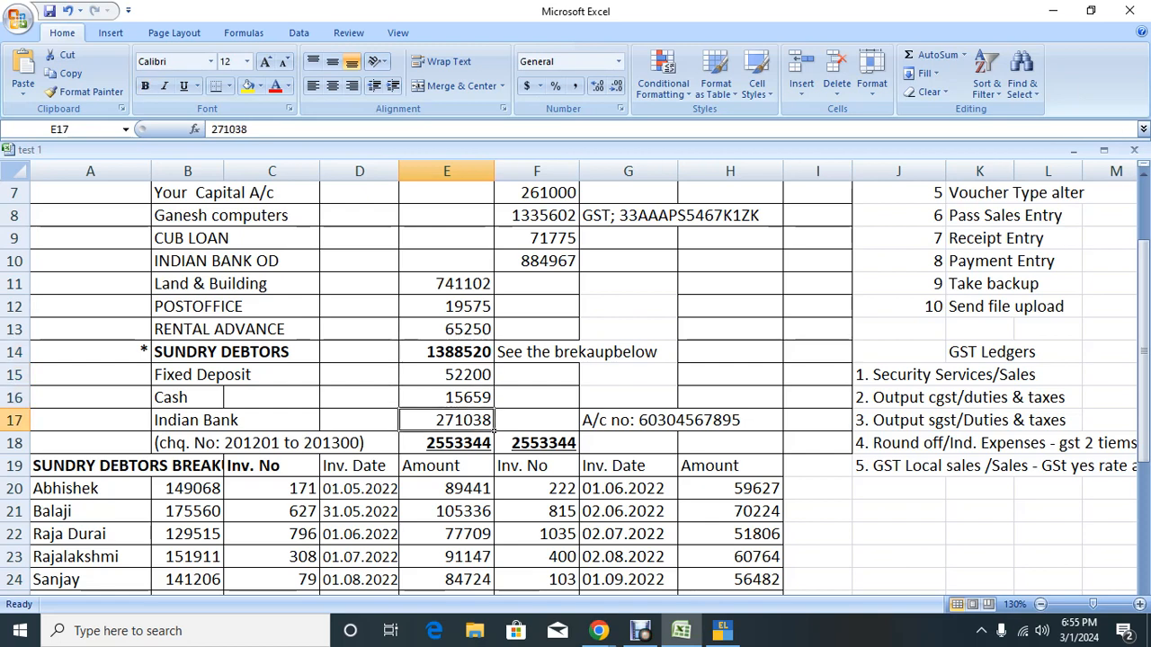
pyautogui.hotkey('alt', 'Tab')
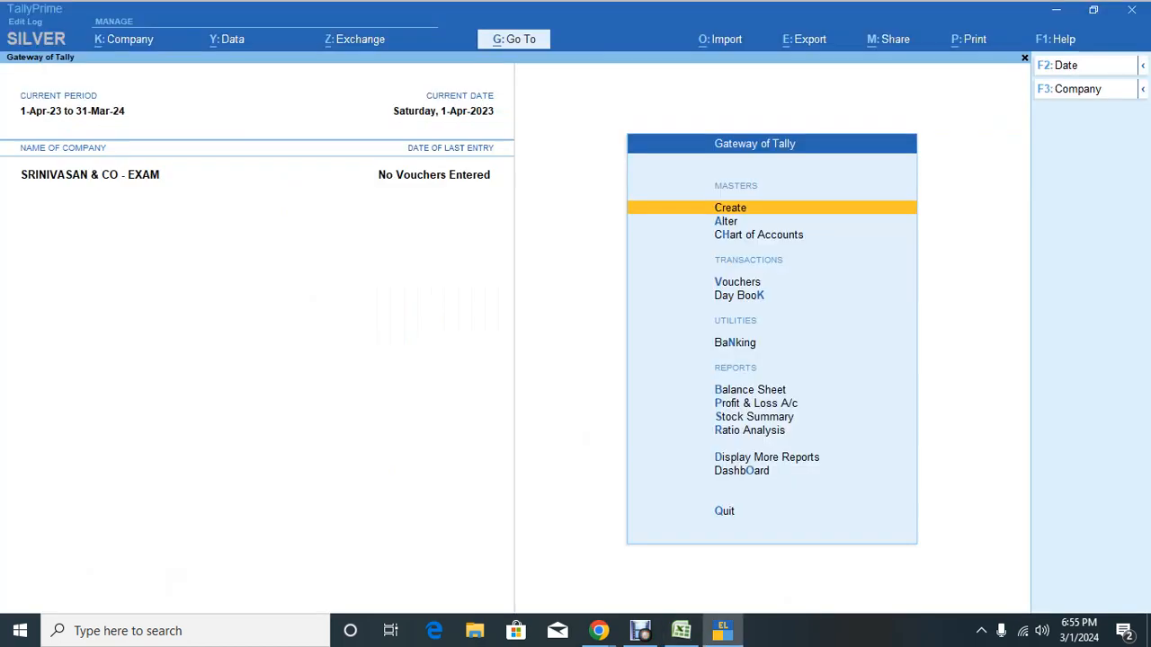
pyautogui.press('Down')
# Step: Give the Cash ledger a 15,659 Dr opening balance copied from Excel
pyautogui.press('Return')
pyautogui.press('Down')
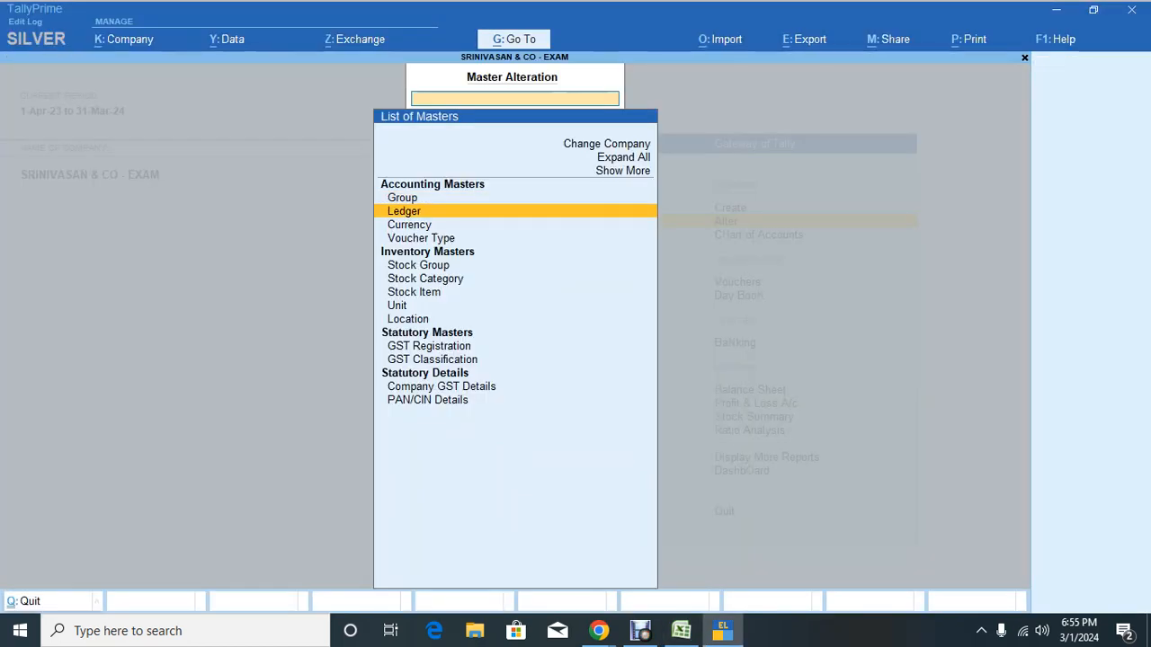
pyautogui.press('Return')
pyautogui.press('Return')
pyautogui.press('Return')
pyautogui.press('Return')
pyautogui.press('Return')
pyautogui.press('Return')
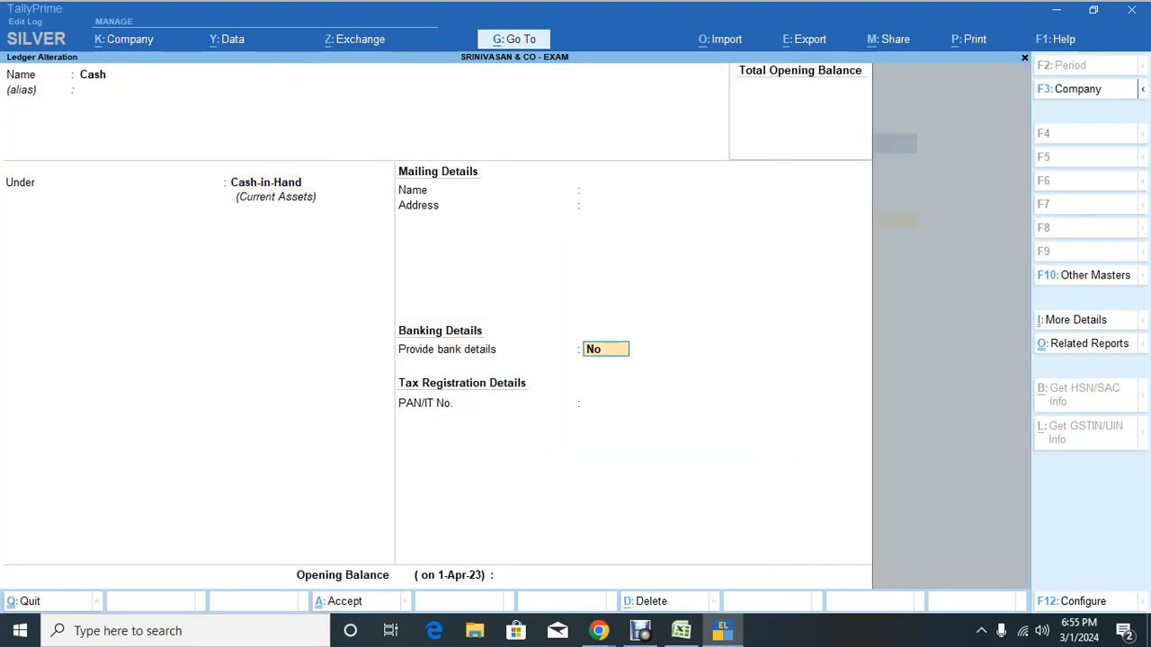
pyautogui.hotkey('alt', 'Tab')
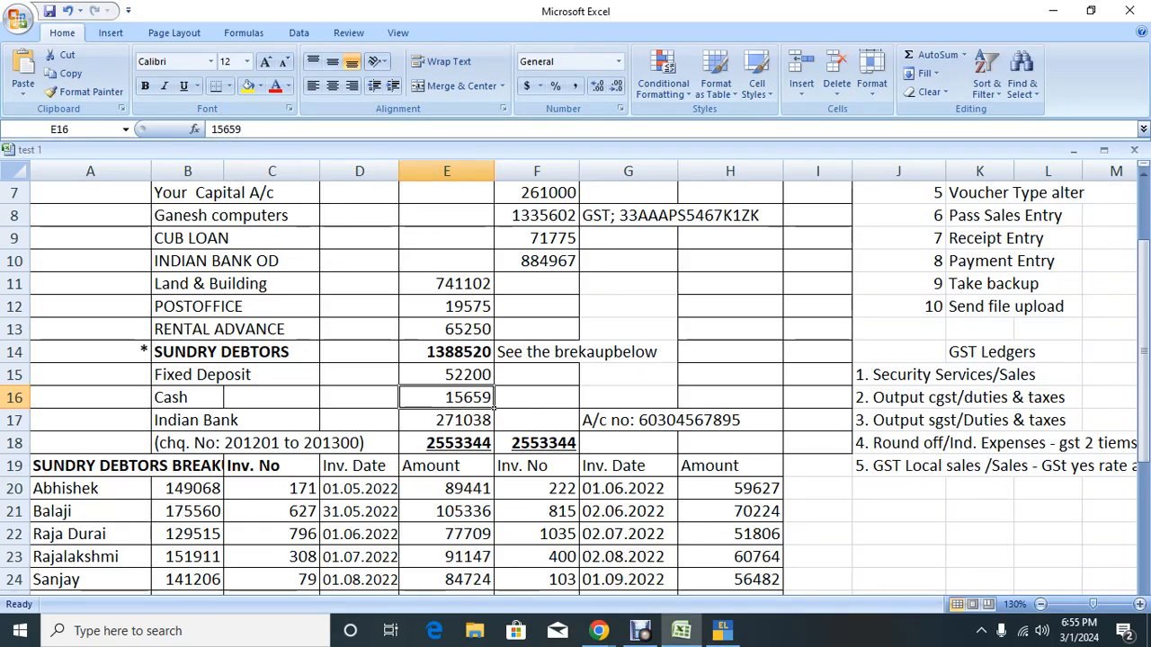
pyautogui.press('Left')
pyautogui.hotkey('ctrl', 'c')
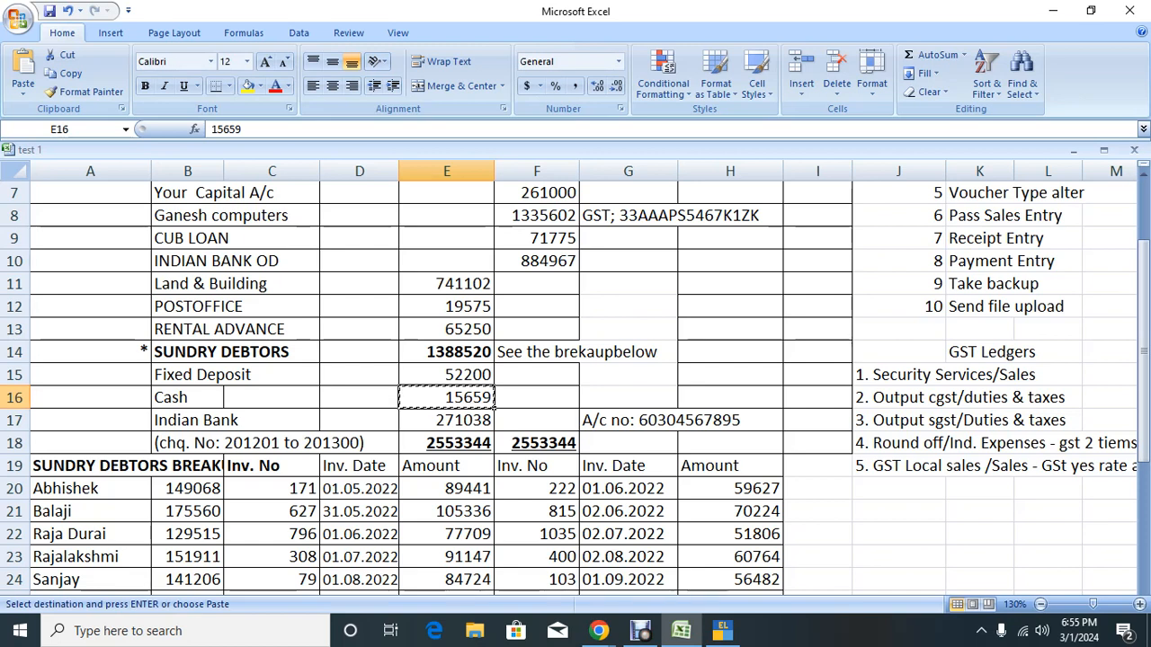
pyautogui.press('alt')
pyautogui.hotkey('alt', 'Tab')
pyautogui.hotkey('ctrl', 'v')
pyautogui.press('Return')
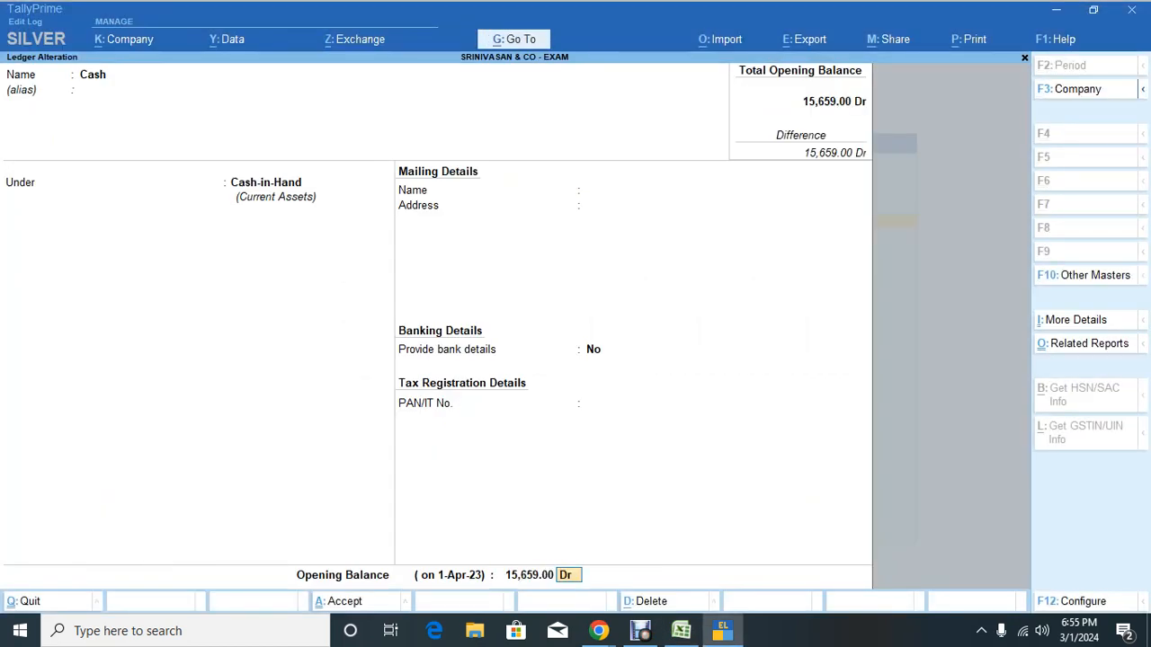
pyautogui.press('Return')
pyautogui.press('Return')
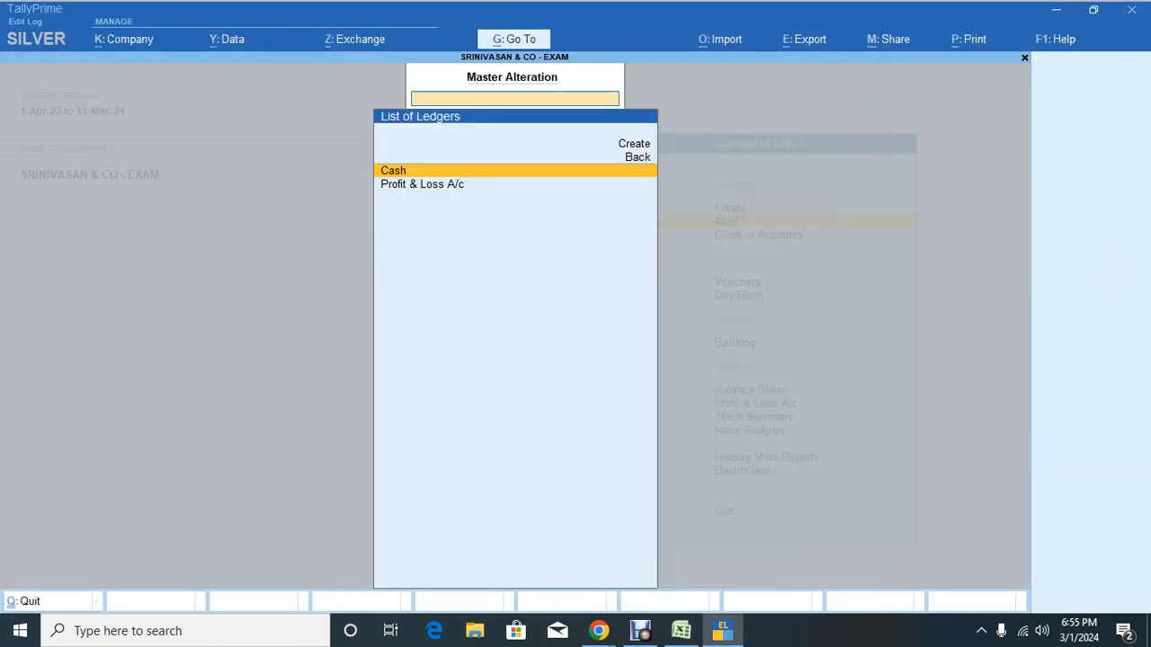
# Step: Open a new ledger and copy the 261000 capital amount from the Excel sheet
pyautogui.press('Up')
pyautogui.press('Up')
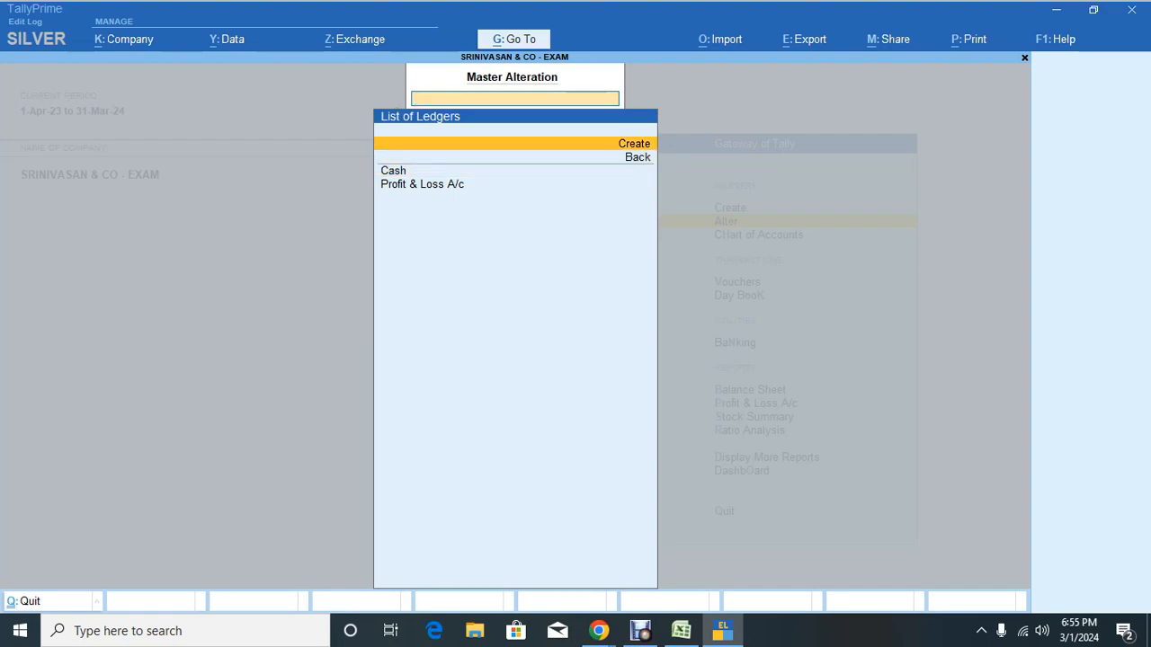
pyautogui.press('Return')
pyautogui.hotkey('alt', 'Tab')
pyautogui.press('Up')
pyautogui.press('Up')
pyautogui.press('Up')
pyautogui.press('Up')
pyautogui.press('Up')
pyautogui.press('Up')
pyautogui.press('Up')
pyautogui.press('Up')
pyautogui.press('Up')
pyautogui.press('Up')
pyautogui.press('Up')
pyautogui.press('Up')
pyautogui.press('Up')
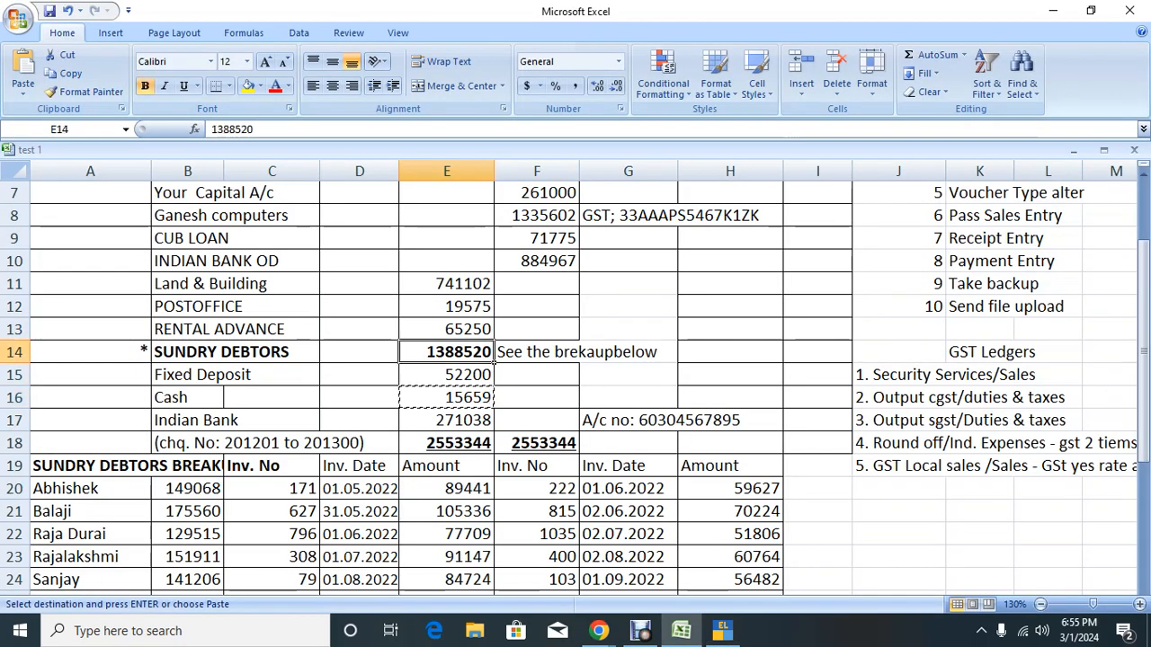
pyautogui.press('Right')
pyautogui.press('Down')
pyautogui.press('Down')
pyautogui.press('Down')
pyautogui.press('Down')
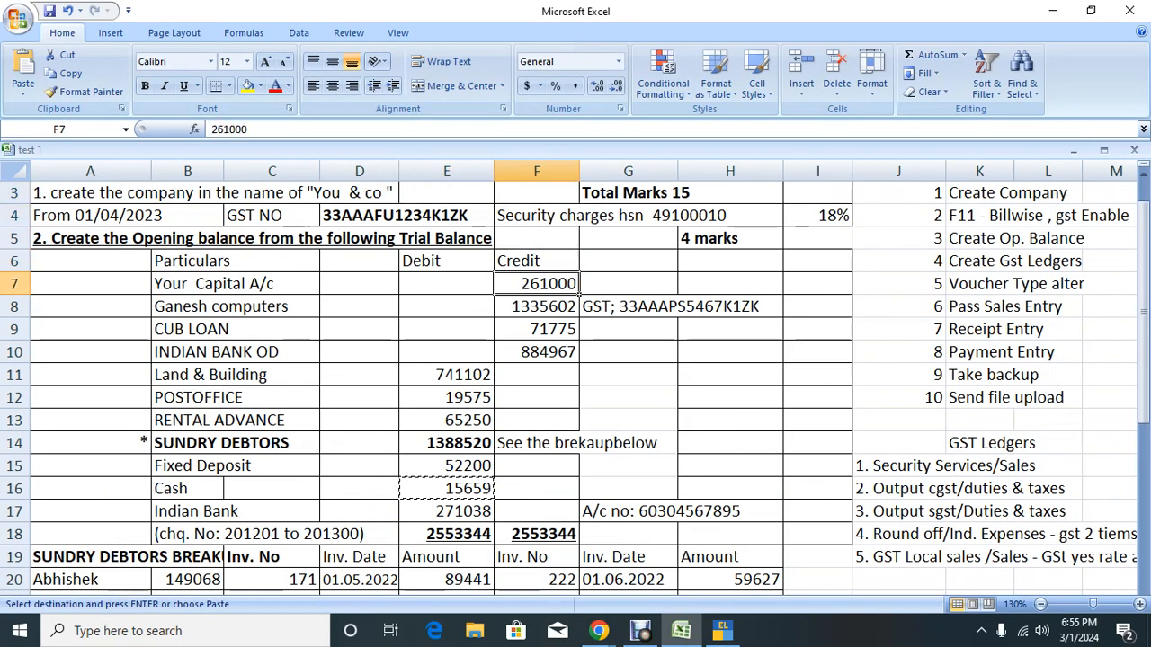
pyautogui.hotkey('ctrl', 'c')
pyautogui.hotkey('alt', 'Tab')
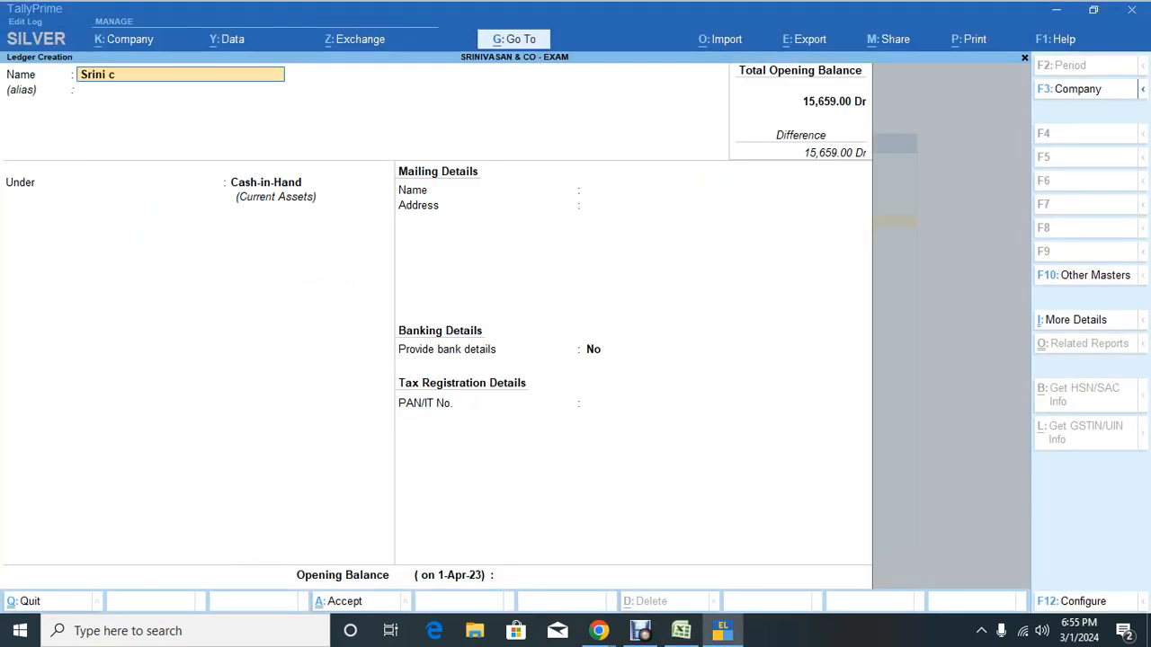
# Step: Save the owner's capital ledger under Capital Account with a 2,61,000 Cr opening balance
pyautogui.write('Srini Capital')
pyautogui.press('Return')
pyautogui.press('Return')
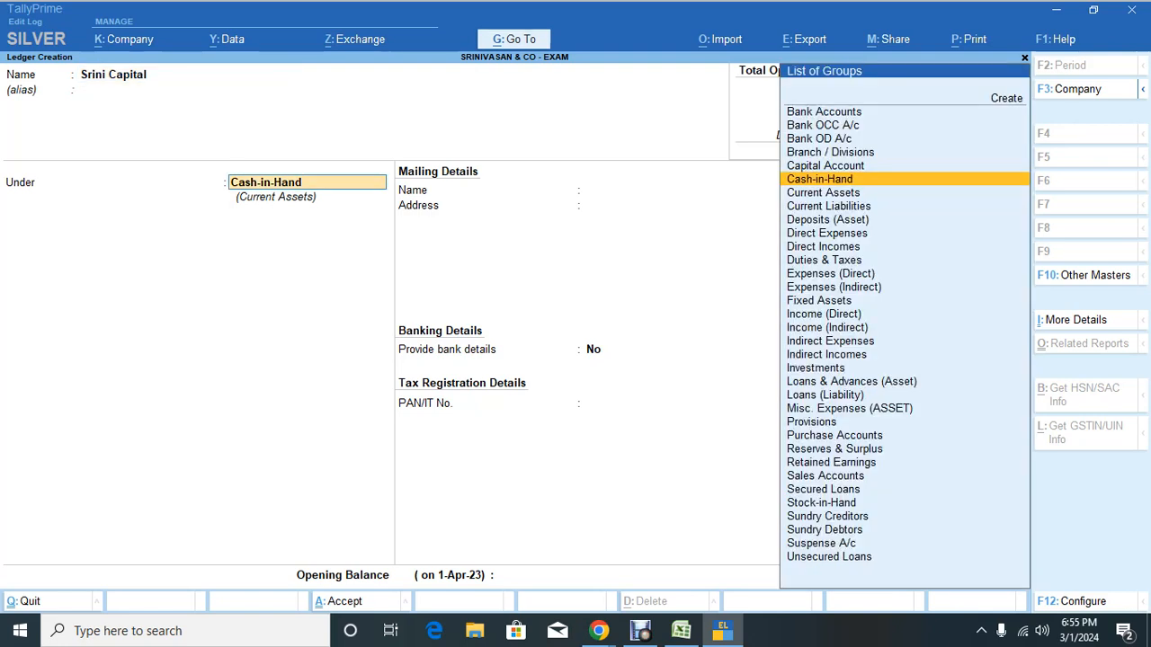
pyautogui.write('Cap')
pyautogui.press('Return')
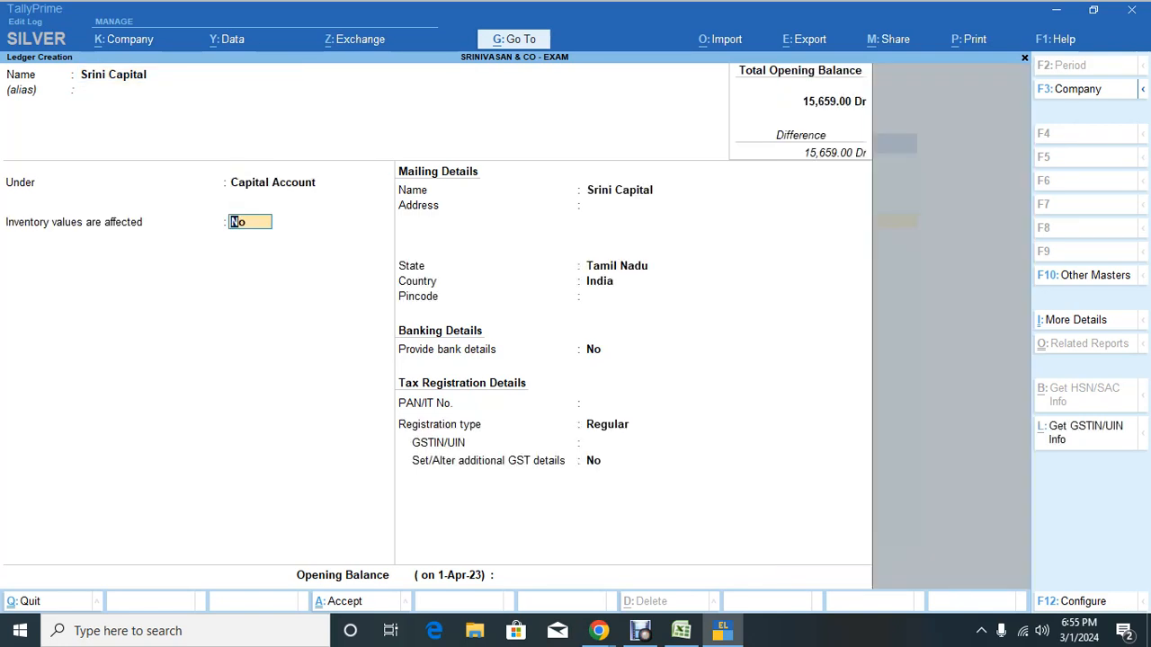
pyautogui.press('Return')
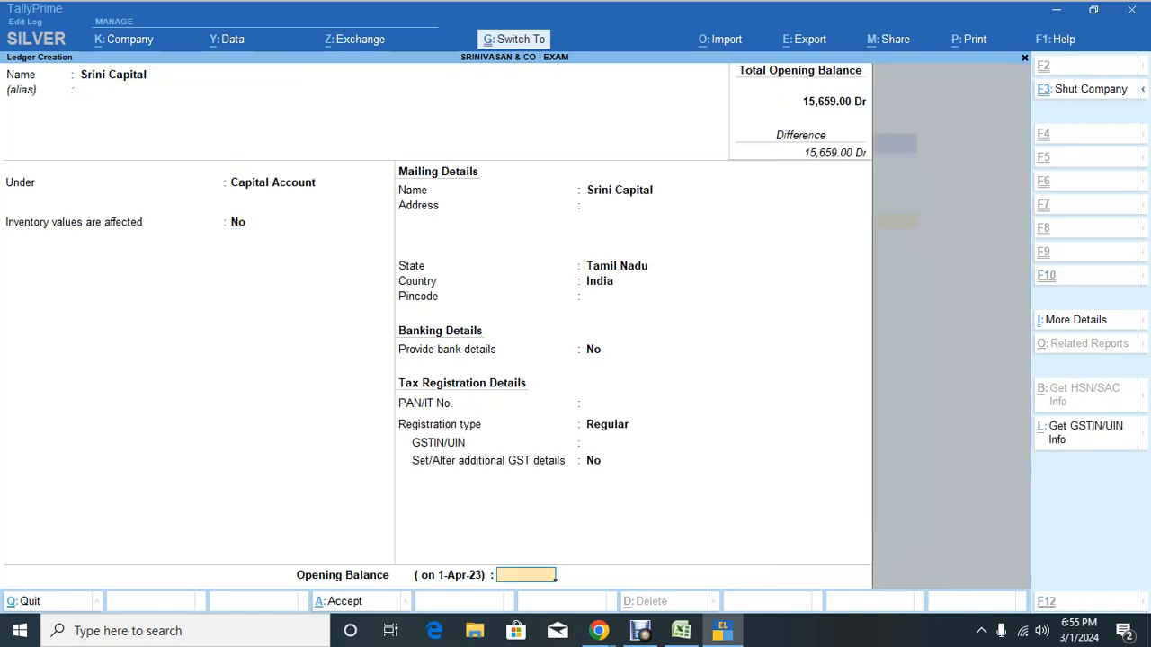
pyautogui.write('261000')
pyautogui.press('Return')
pyautogui.press('Return')
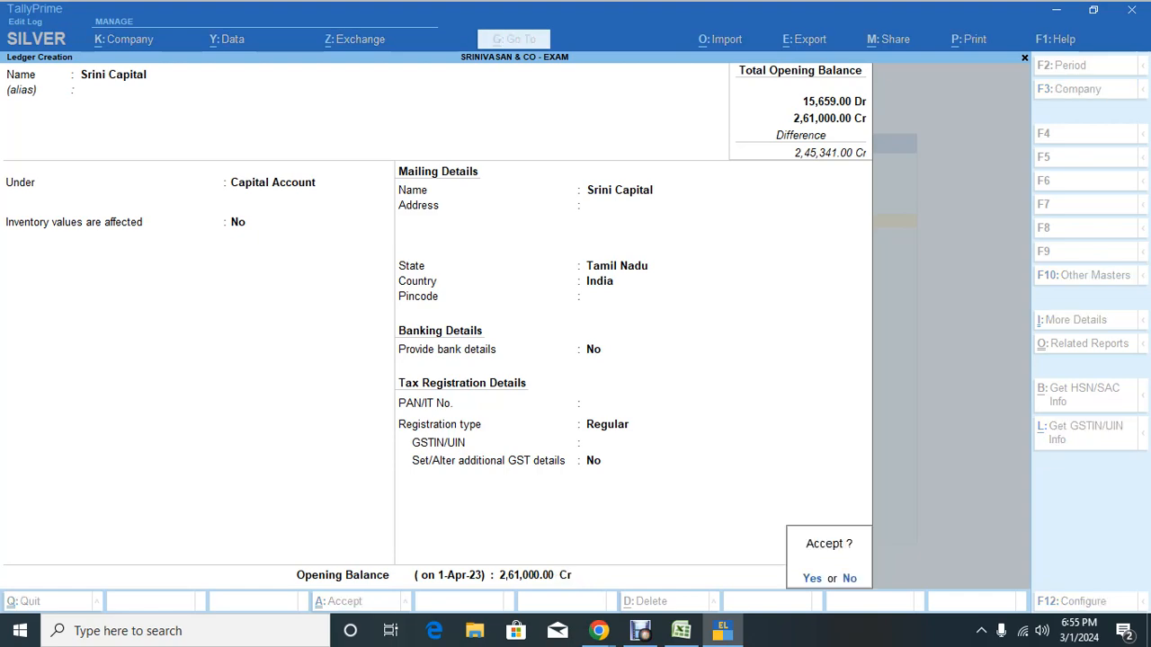
pyautogui.press('Return')
pyautogui.hotkey('alt', 'Tab')
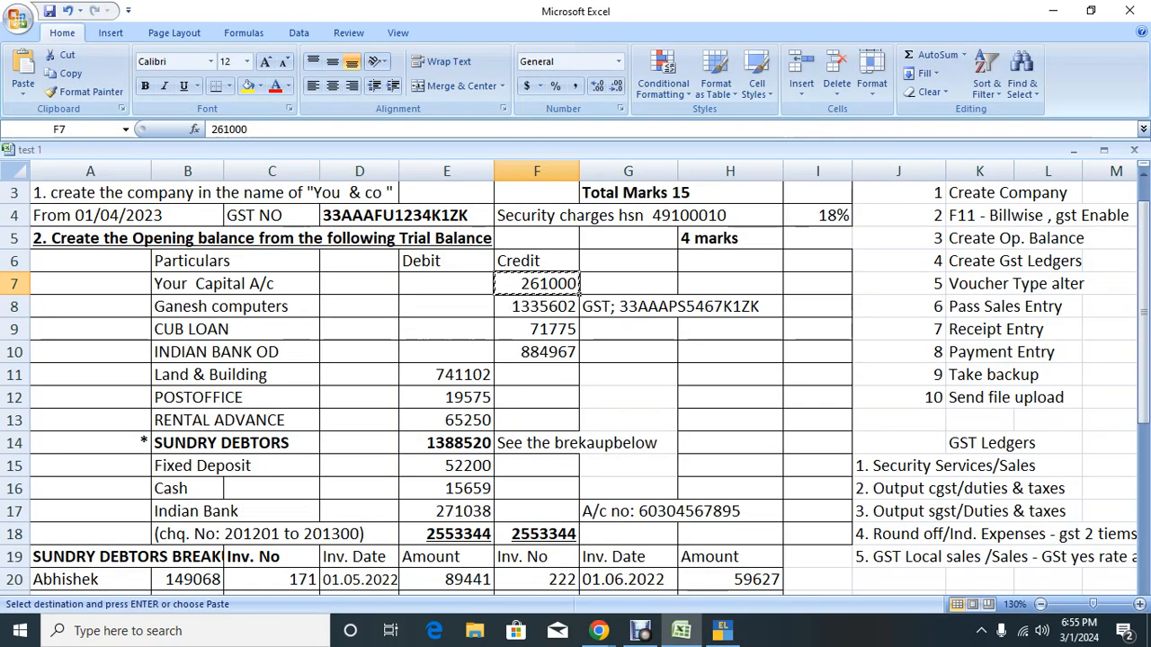
pyautogui.click(536, 305)
# Step: Create ledger Ganesh Computers under Sundry Creditors with bill-by-bill tracking and 30-day credit
pyautogui.hotkey('ctrl', 'c')
pyautogui.hotkey('alt', 'Tab')
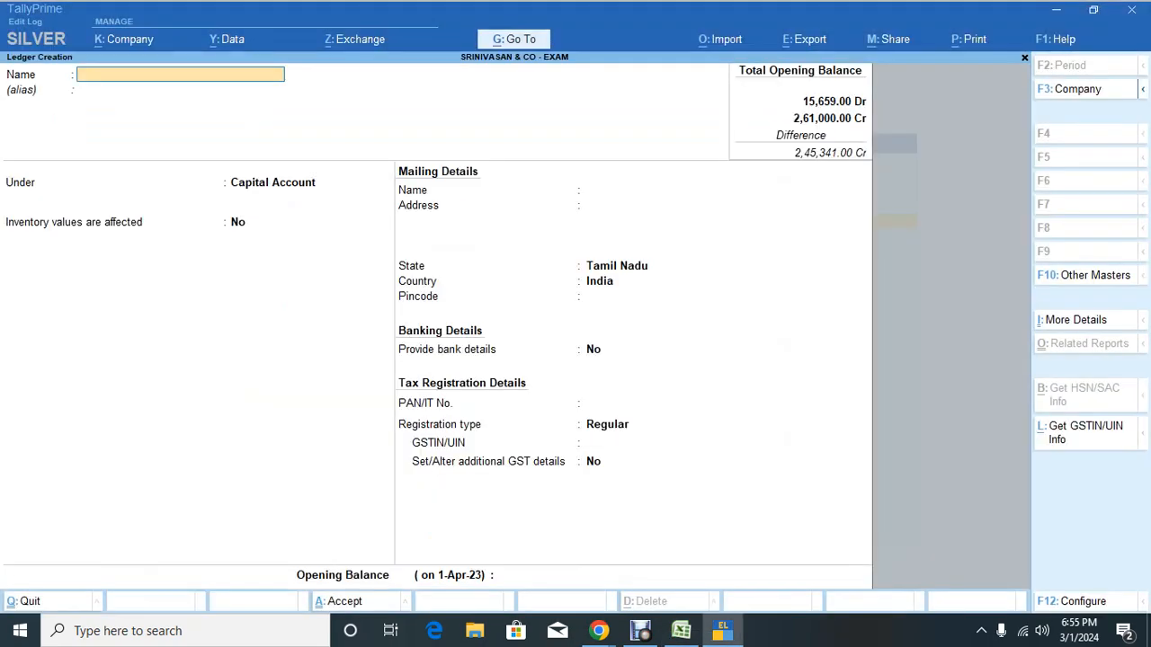
pyautogui.write('Ganesh Computers')
pyautogui.press('Return')
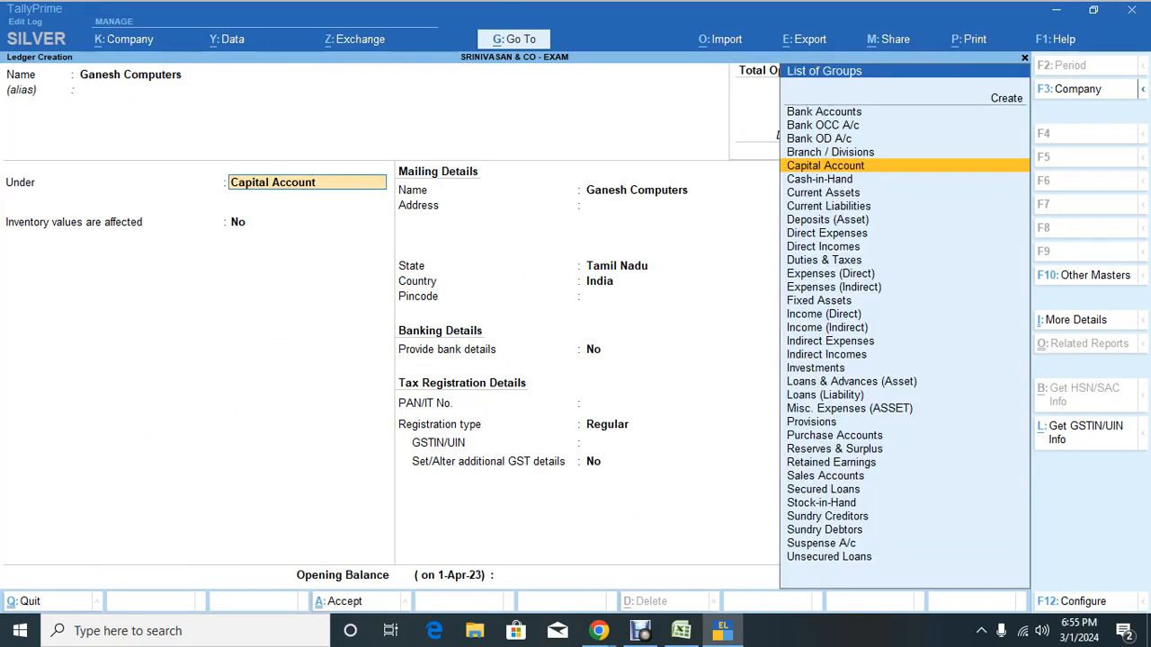
pyautogui.write('sd')
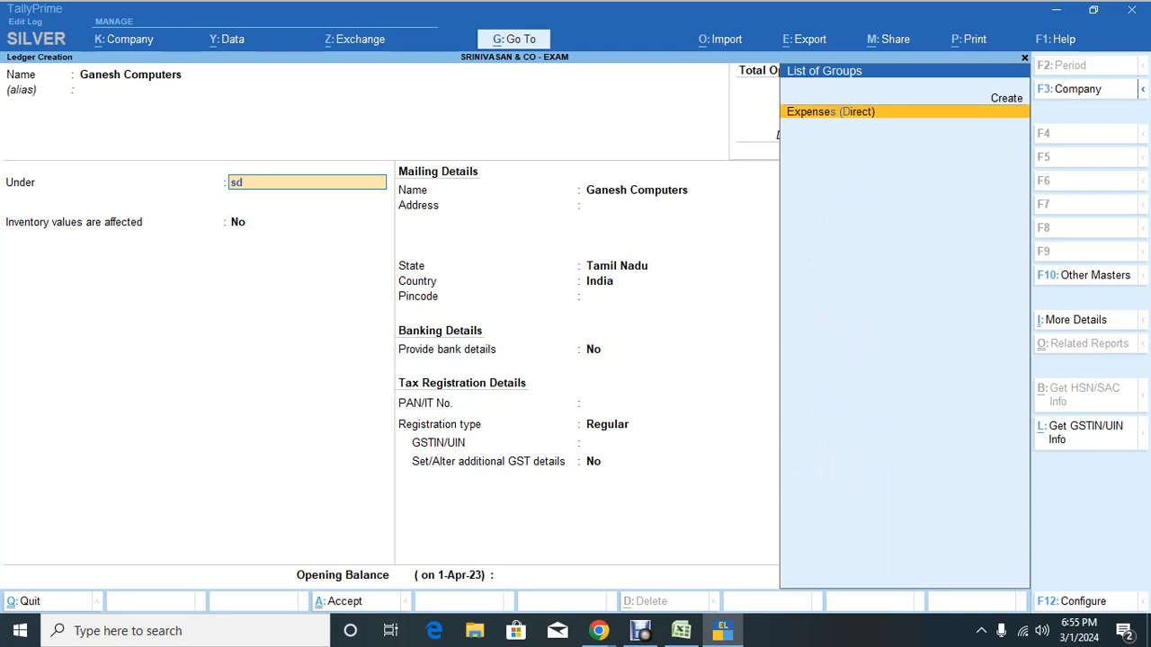
pyautogui.press('BackSpace')
pyautogui.press('BackSpace')
pyautogui.write('sun')
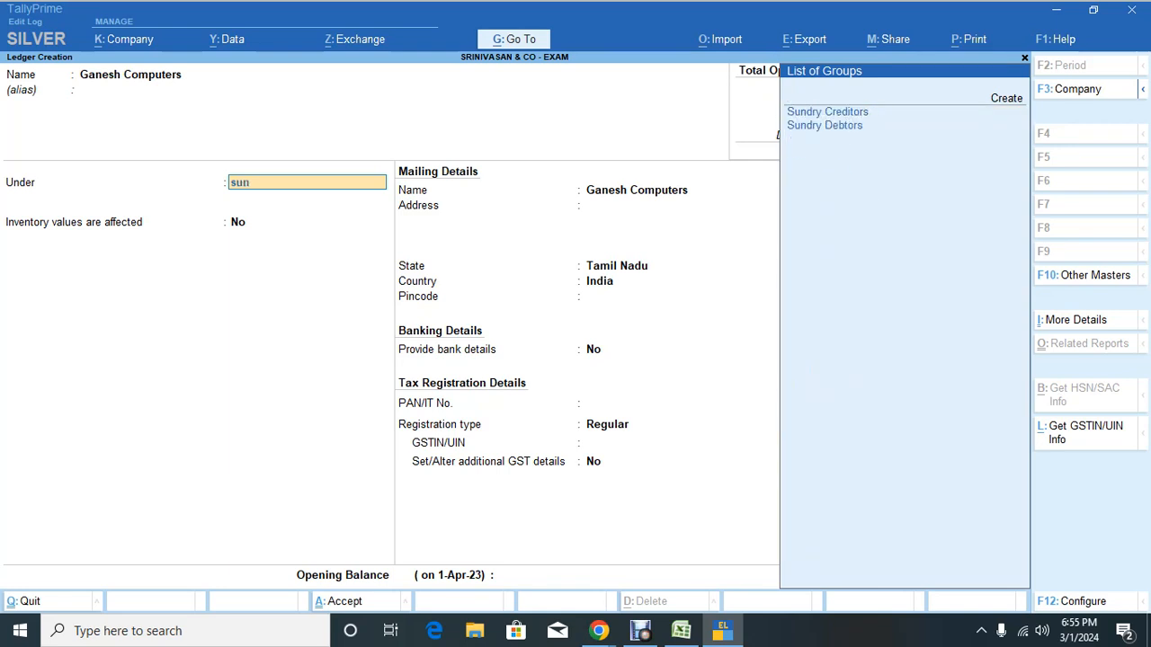
pyautogui.write('d')
pyautogui.press('Return')
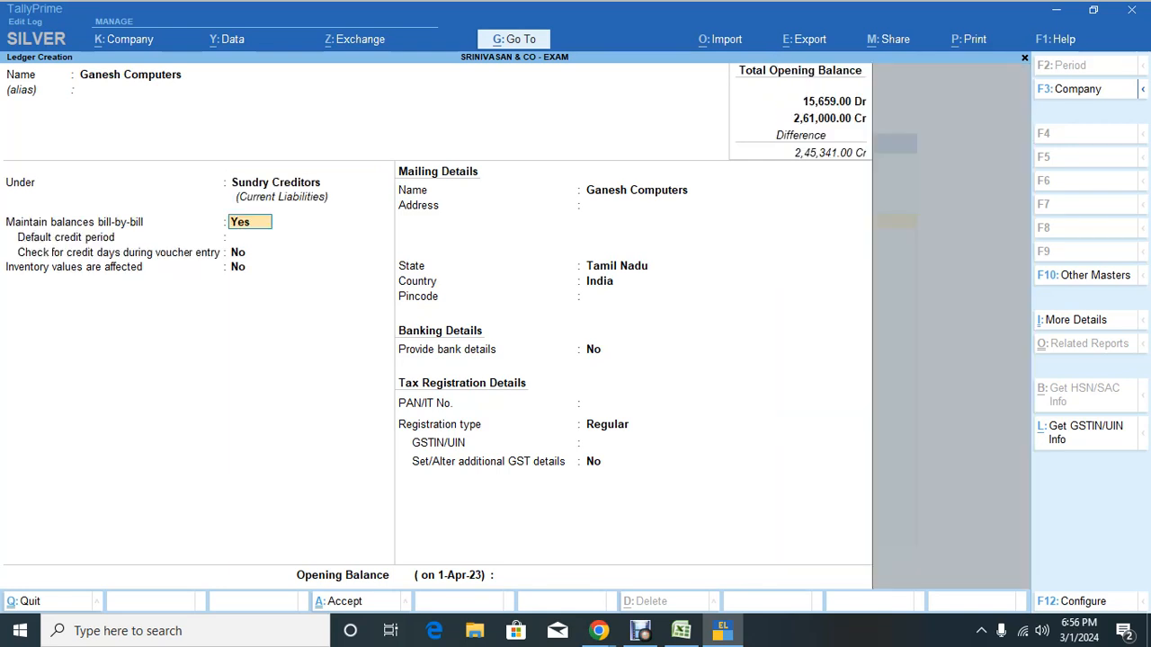
pyautogui.press('Return')
pyautogui.write('30')
pyautogui.press('Return')
pyautogui.press('Return')
# Step: Enter a 13,35,602 Cr opening balance with its bill-wise breakup and save the ledger
pyautogui.press('Return')
pyautogui.press('Return')
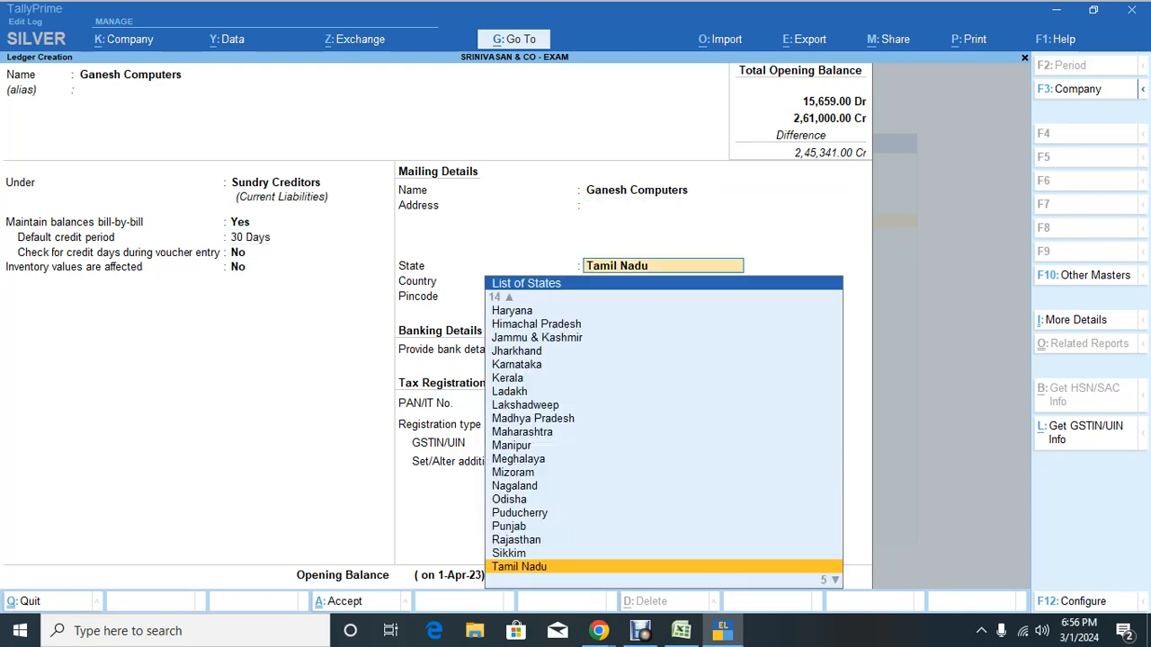
pyautogui.press('Return')
pyautogui.press('Return')
pyautogui.press('Return')
pyautogui.press('Return')
pyautogui.press('Return')
pyautogui.press('Return')
pyautogui.press('Return')
pyautogui.press('Return')
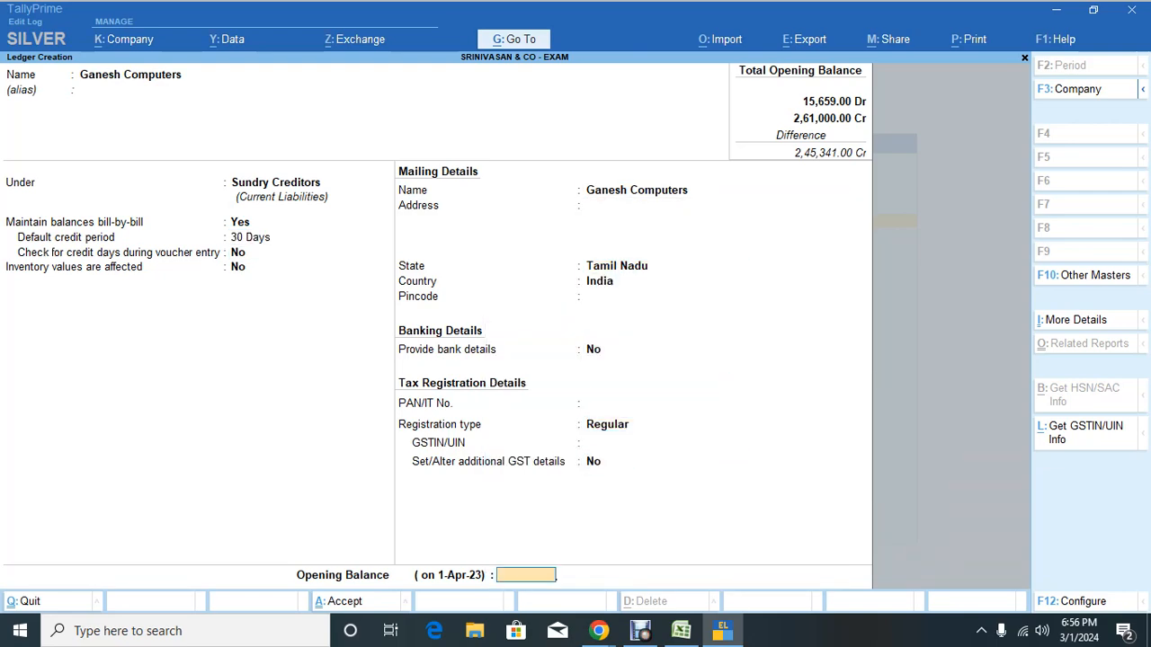
pyautogui.hotkey('ctrl', 'alt', 'v')
pyautogui.hotkey('alt', 'Tab')
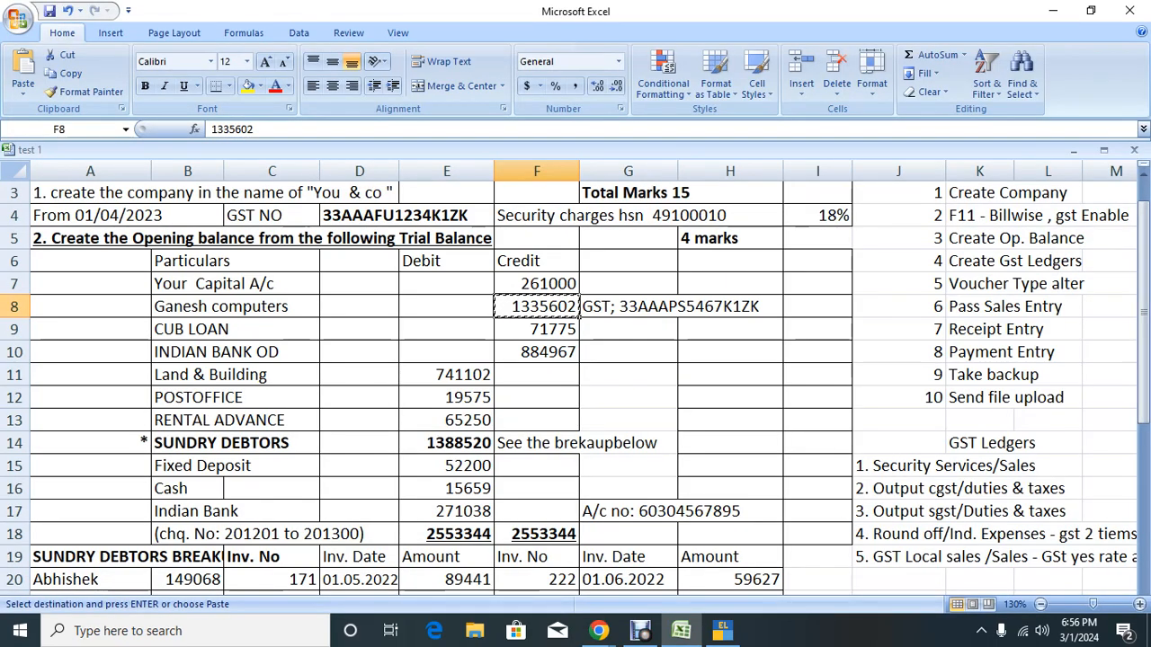
pyautogui.hotkey('alt', 'Tab')
pyautogui.press('Return')
pyautogui.press('Return')
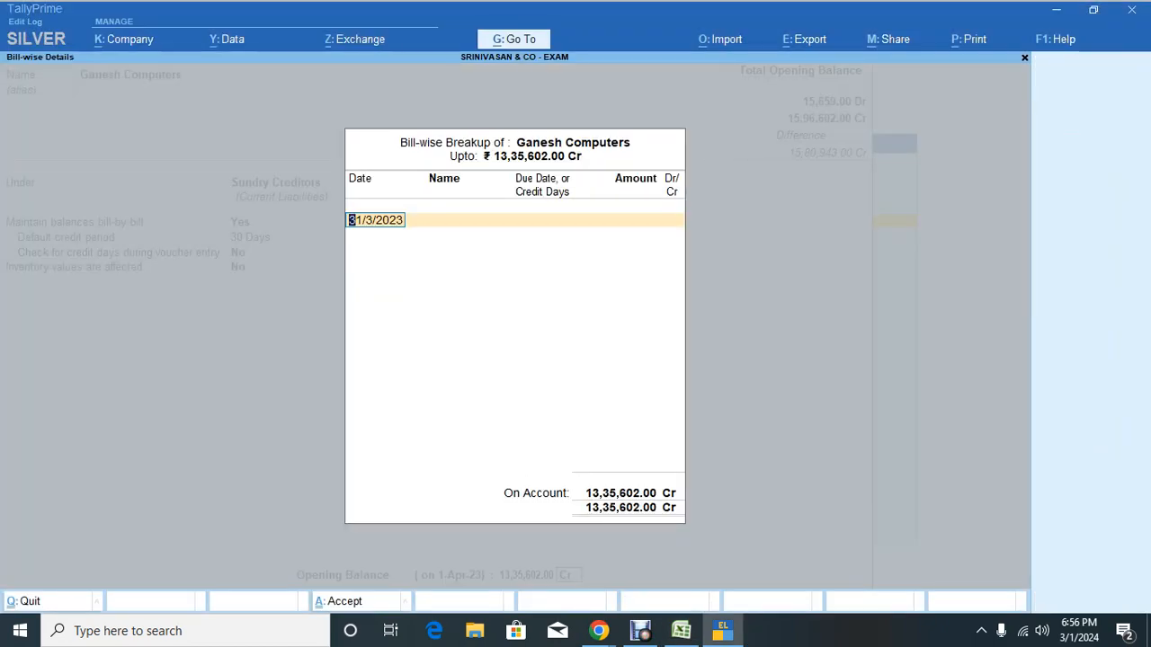
pyautogui.press('Return')
pyautogui.press('Return')
pyautogui.press('Return')
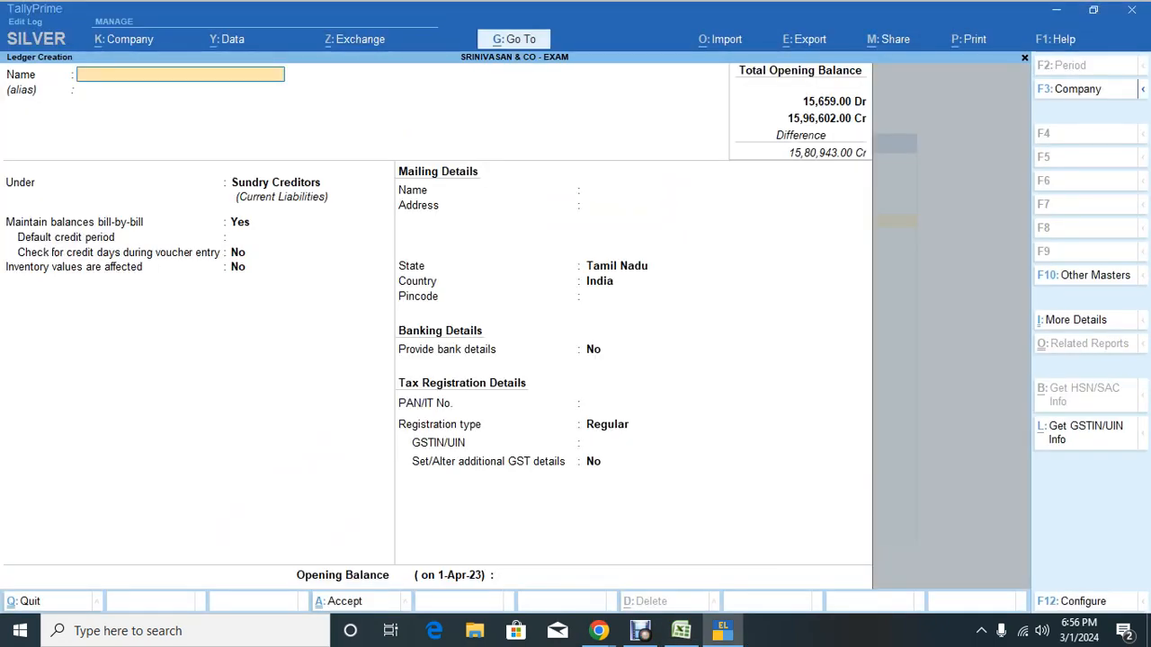
pyautogui.hotkey('alt', 'Tab')
pyautogui.press('Down')
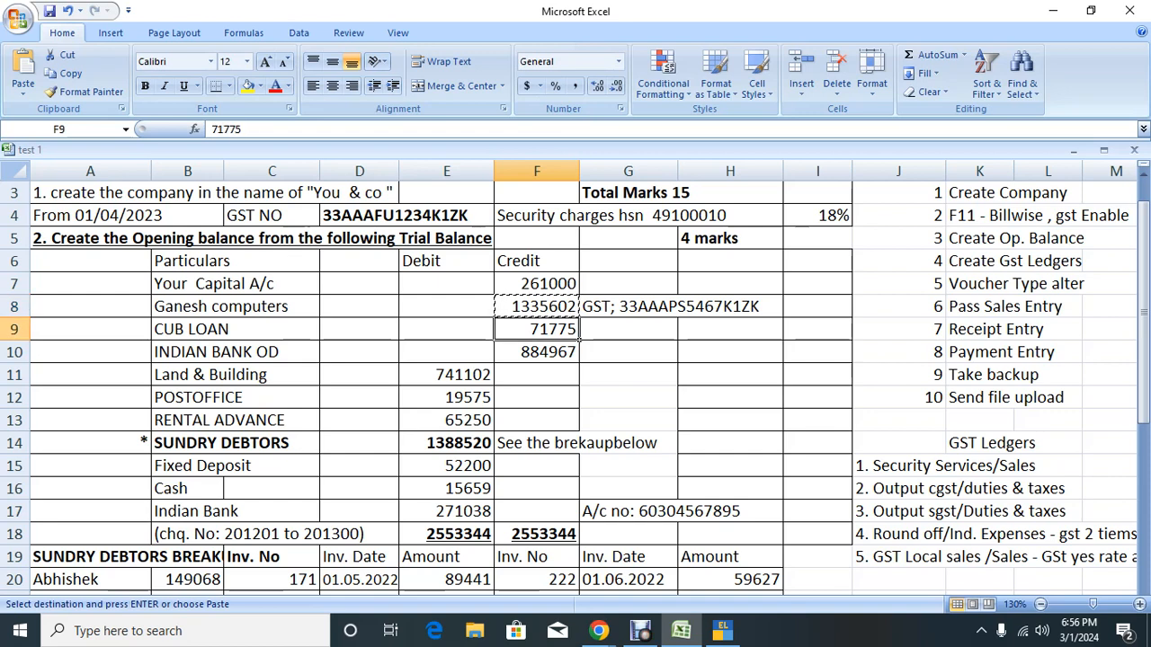
# Step: Save Cub Loan under Unsecured Loans with 71,775 Cr, then copy the 884967 overdraft amount
pyautogui.hotkey('ctrl', 'c')
pyautogui.hotkey('alt', 'Tab')
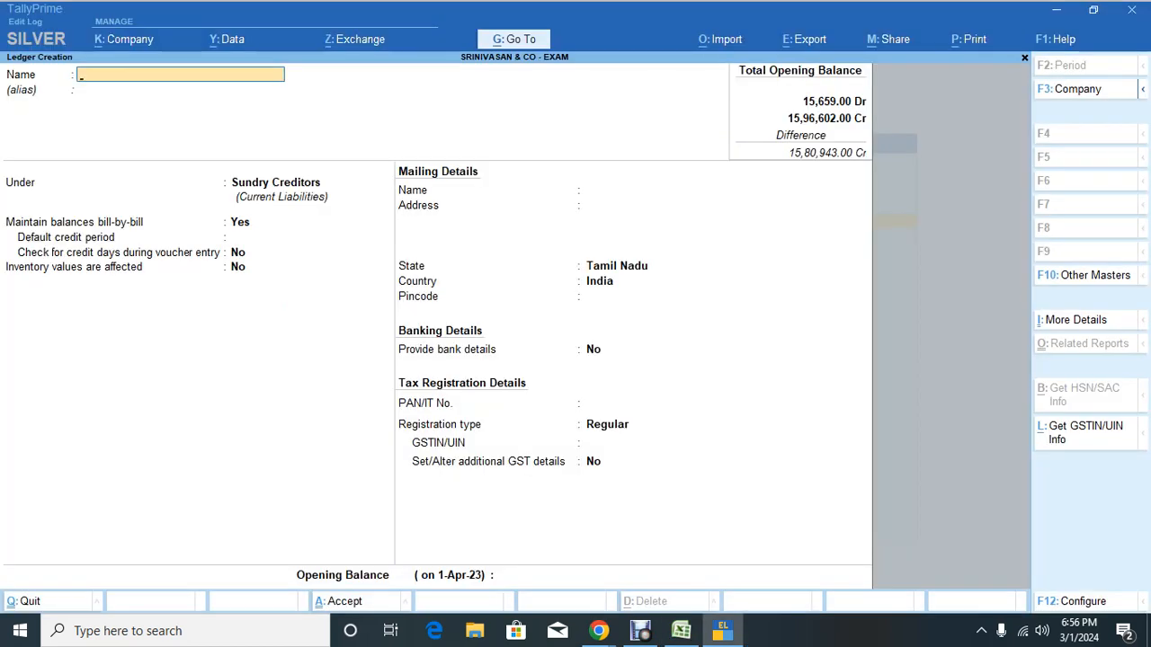
pyautogui.write('Cub Loan')
pyautogui.press('Return')
pyautogui.press('Return')
pyautogui.write('Uns')
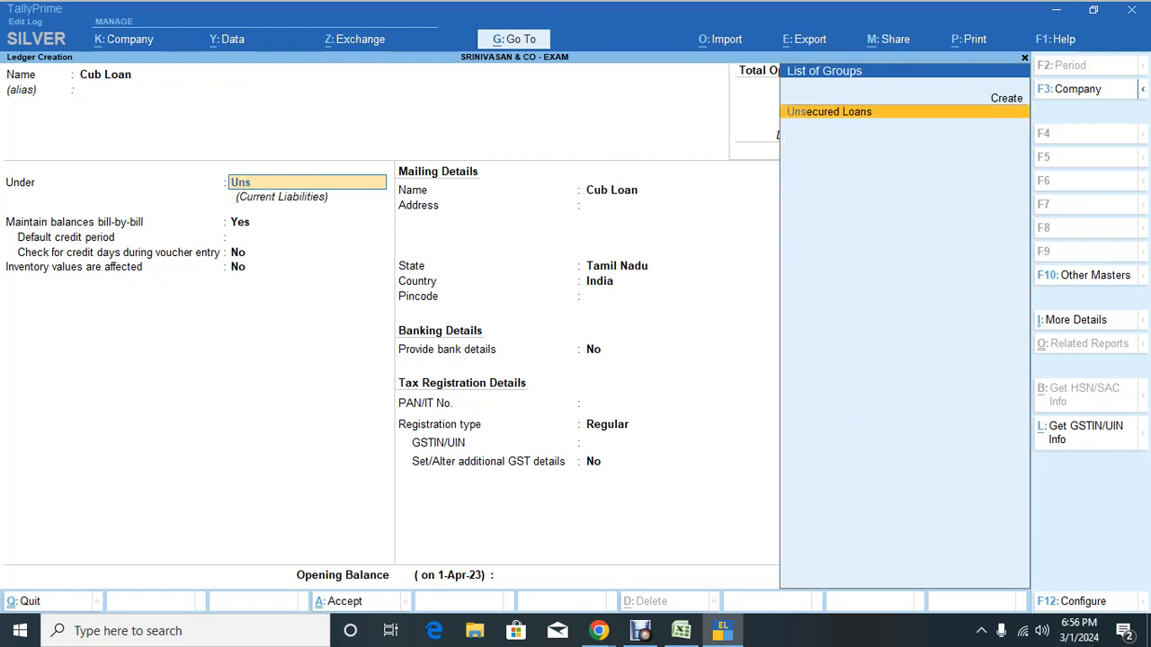
pyautogui.press('Return')
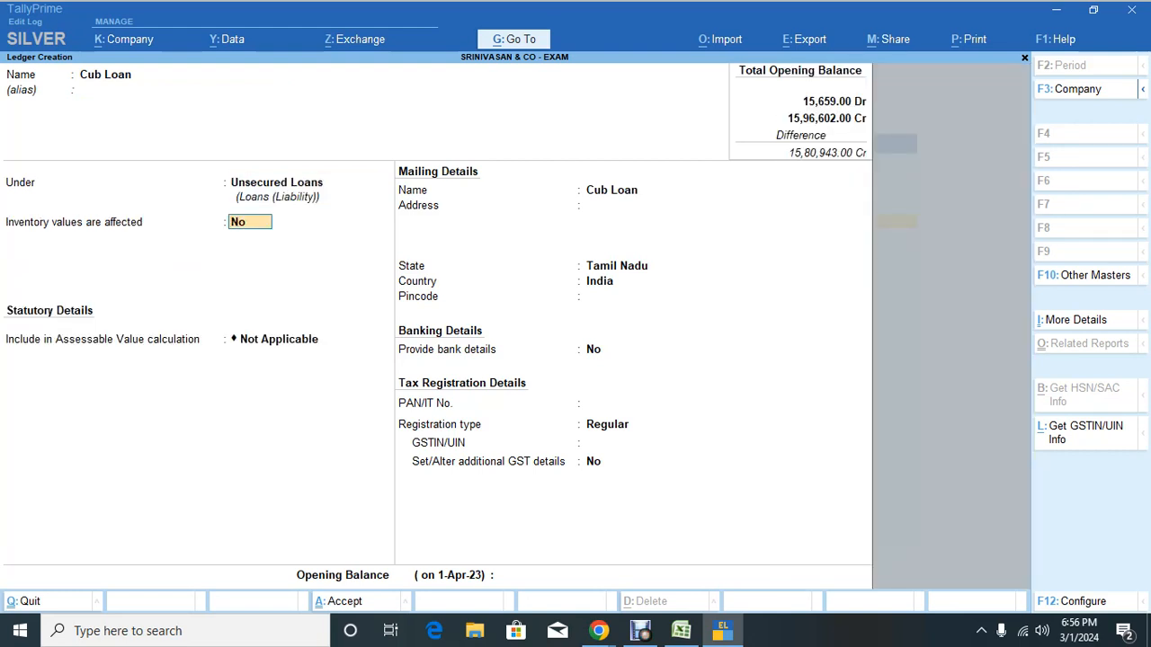
pyautogui.press('Return')
pyautogui.press('Return')
pyautogui.press('Return')
pyautogui.press('Return')
pyautogui.press('Return')
pyautogui.press('Return')
pyautogui.press('Return')
pyautogui.press('Return')
pyautogui.press('Return')
pyautogui.press('Return')
pyautogui.press('Return')
pyautogui.press('Return')
pyautogui.press('Return')
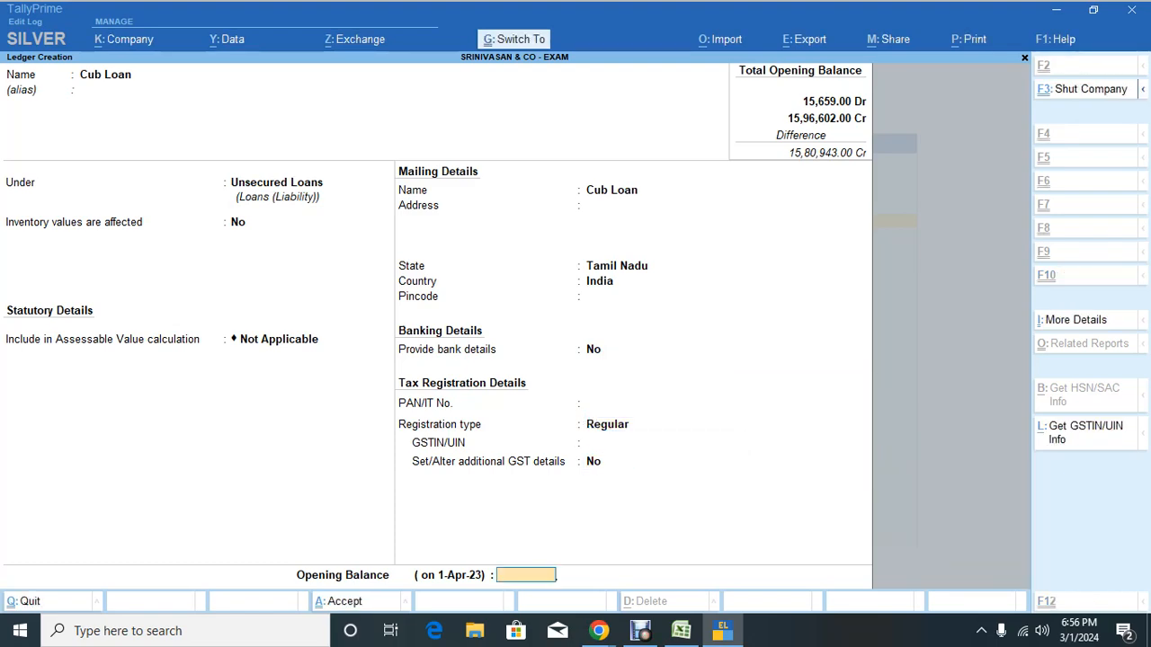
pyautogui.write('71775')
pyautogui.press('Return')
pyautogui.press('Return')
pyautogui.press('Return')
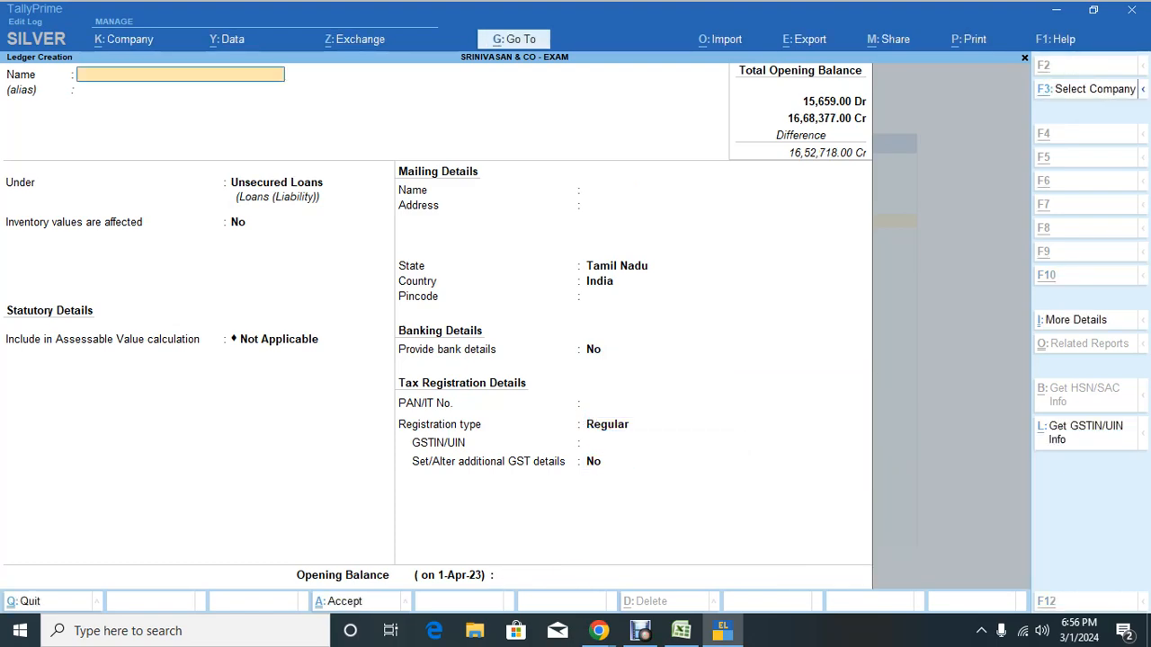
pyautogui.hotkey('alt', 'Tab')
pyautogui.press('Down')
pyautogui.hotkey('ctrl', 'c')
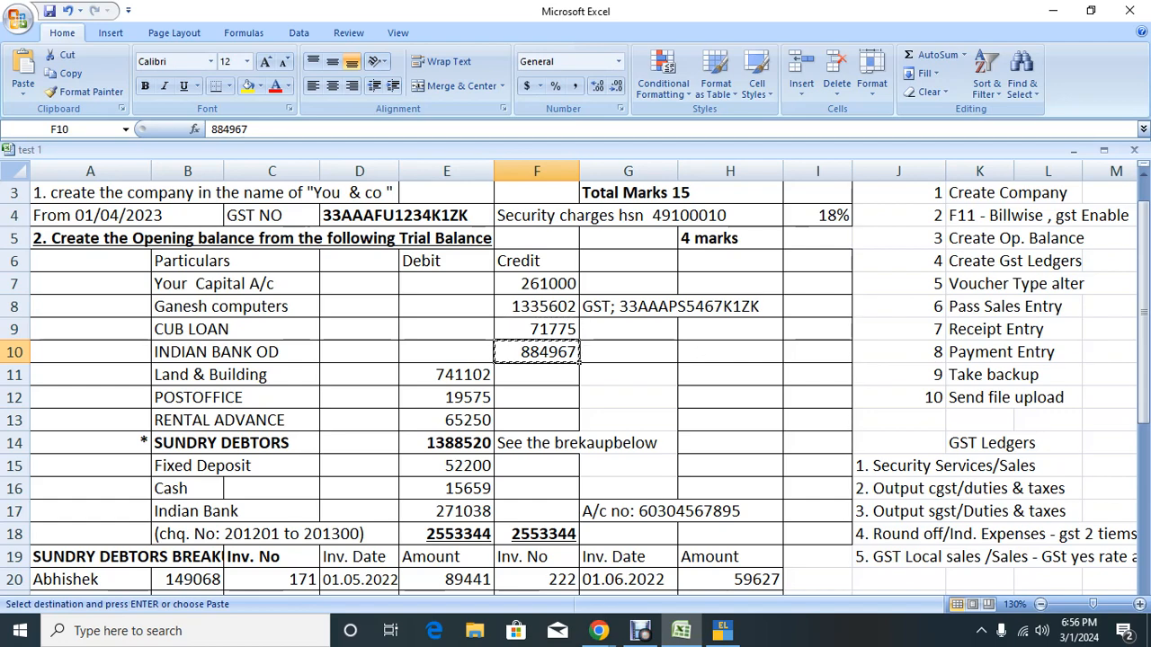
# Step: Create ledger 'Indian Bank od' under Bank OD A/c with OD limit 50,00,000 and the bank account number
pyautogui.hotkey('alt', 'Tab')
pyautogui.write('Indi')
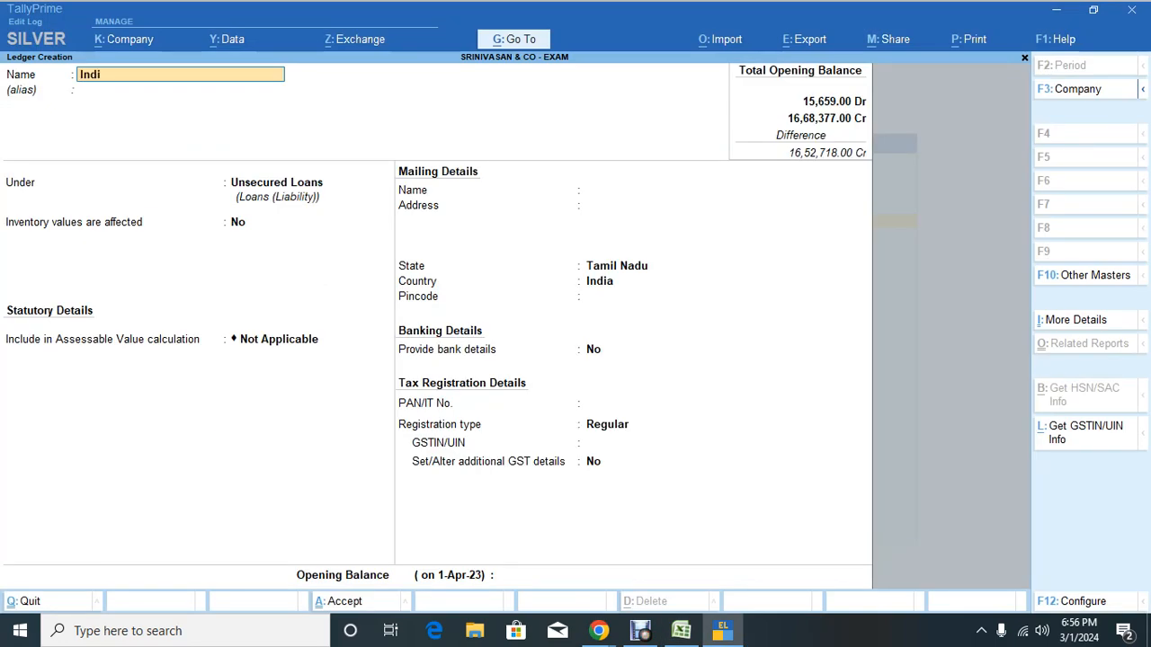
pyautogui.write('an Bank od')
pyautogui.press('Return')
pyautogui.press('Return')
pyautogui.write('Od')
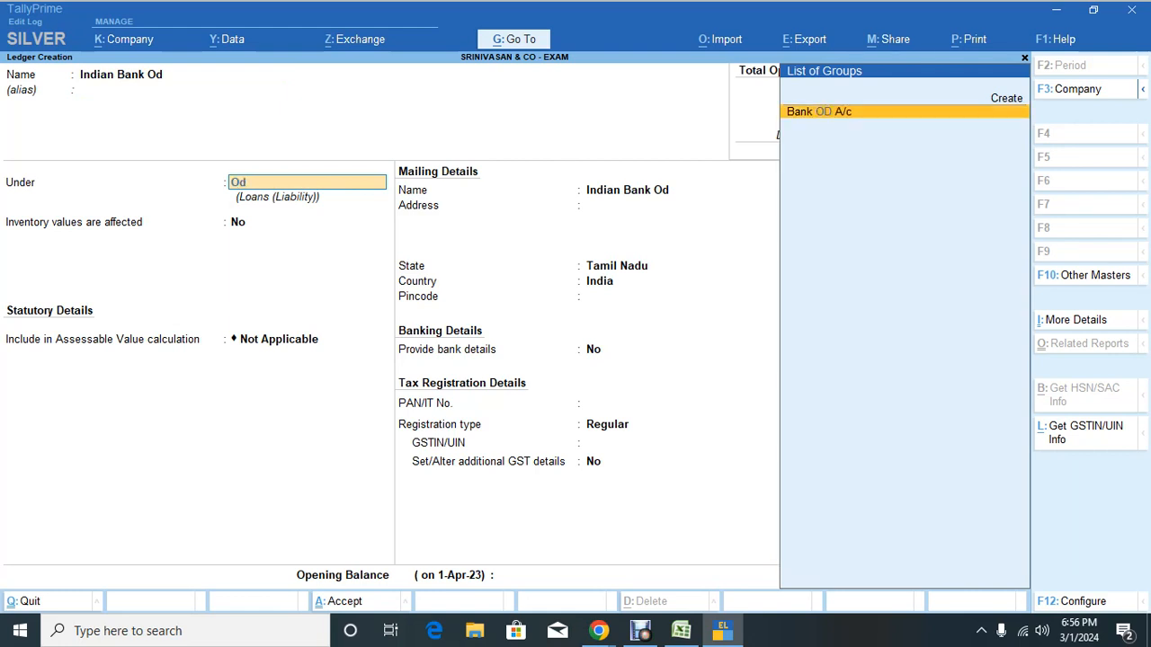
pyautogui.press('Return')
pyautogui.write('50')
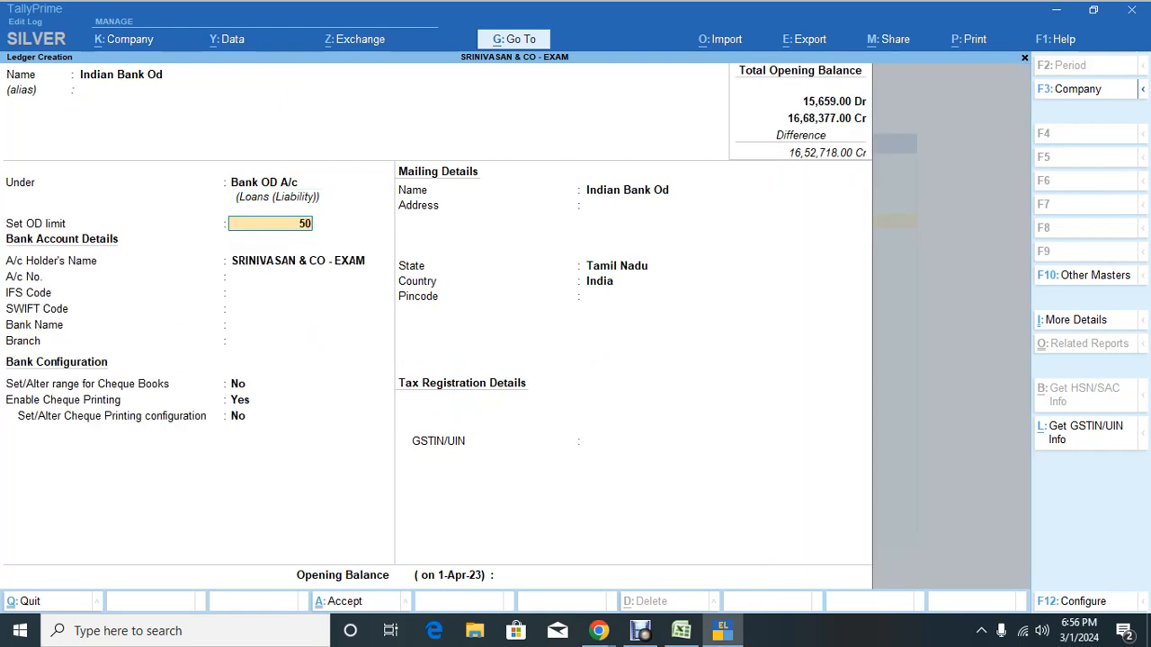
pyautogui.write(',00,000')
pyautogui.press('Return')
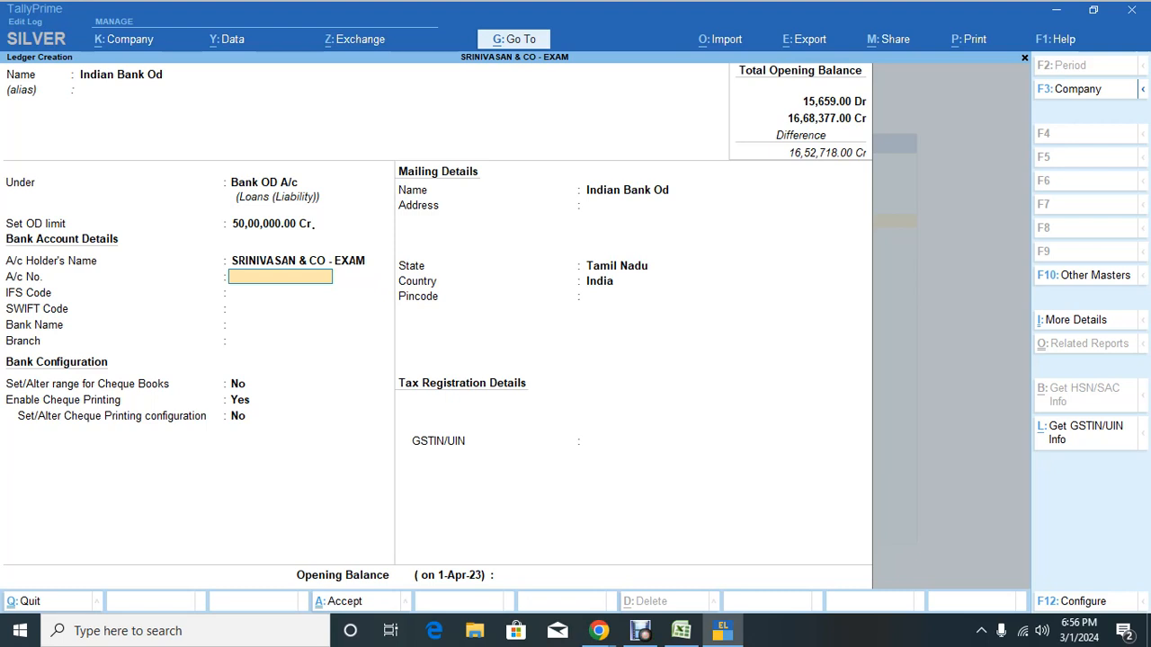
pyautogui.press('Return')
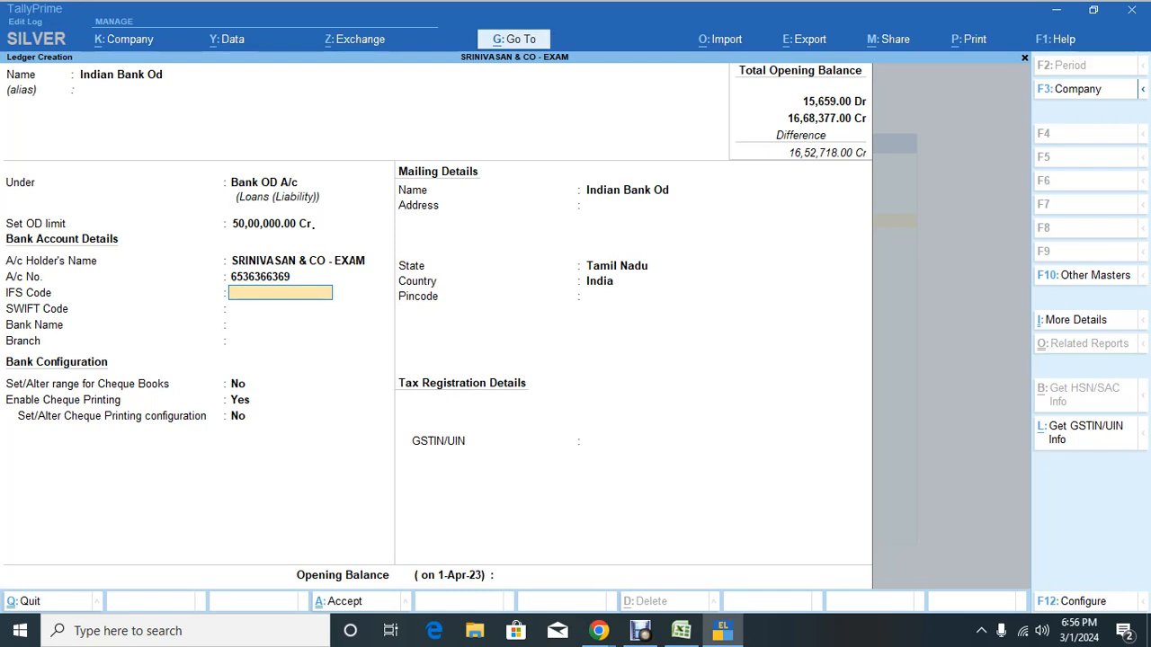
# Step: Enter IFS code IDIB0CV0001 and branch T Nagar, leaving SWIFT blank, and enable cheque book ranges
pyautogui.write('IDIB0CV0001')
pyautogui.press('Return')
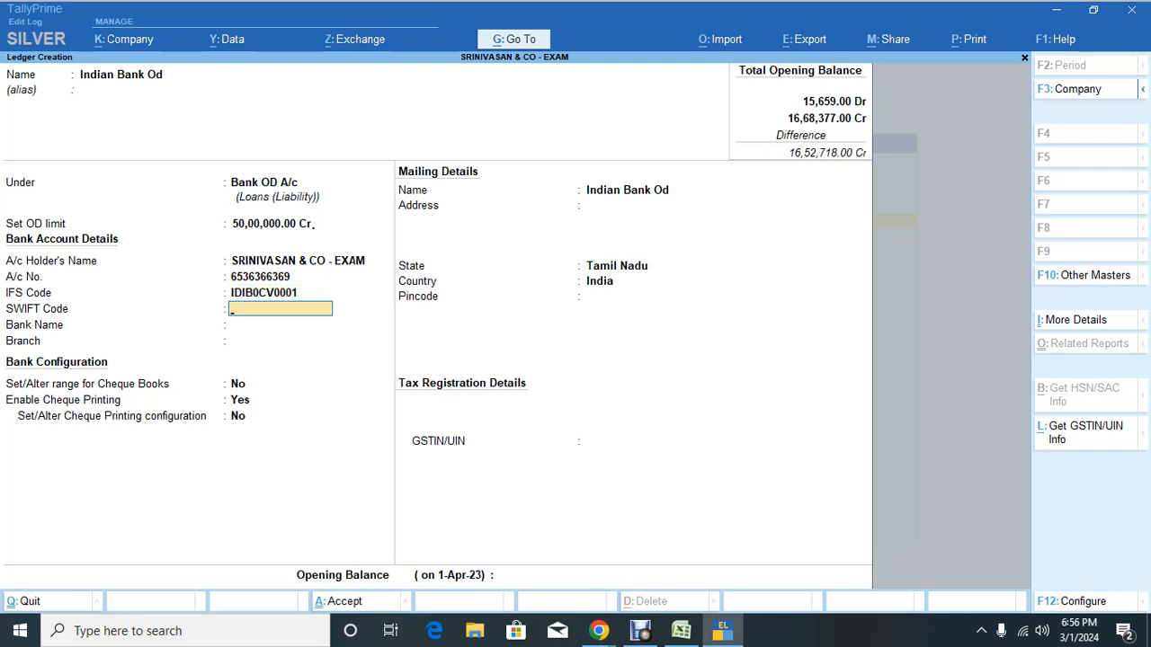
pyautogui.press('Return')
pyautogui.press('Return')
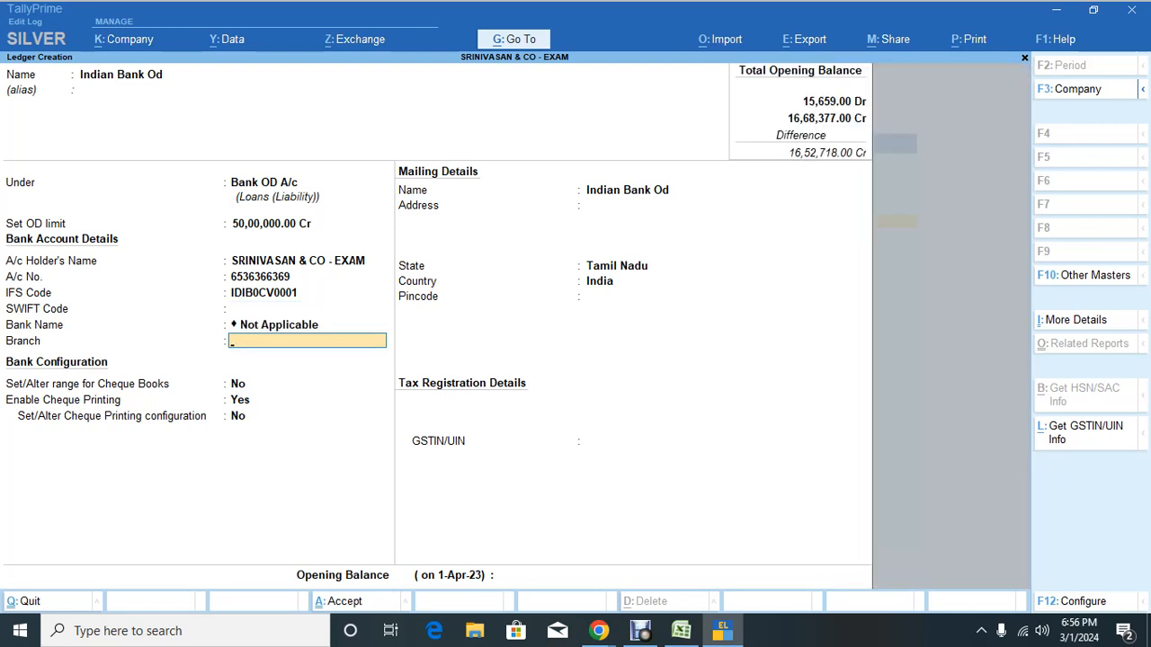
pyautogui.write('T Nagar')
pyautogui.press('Return')
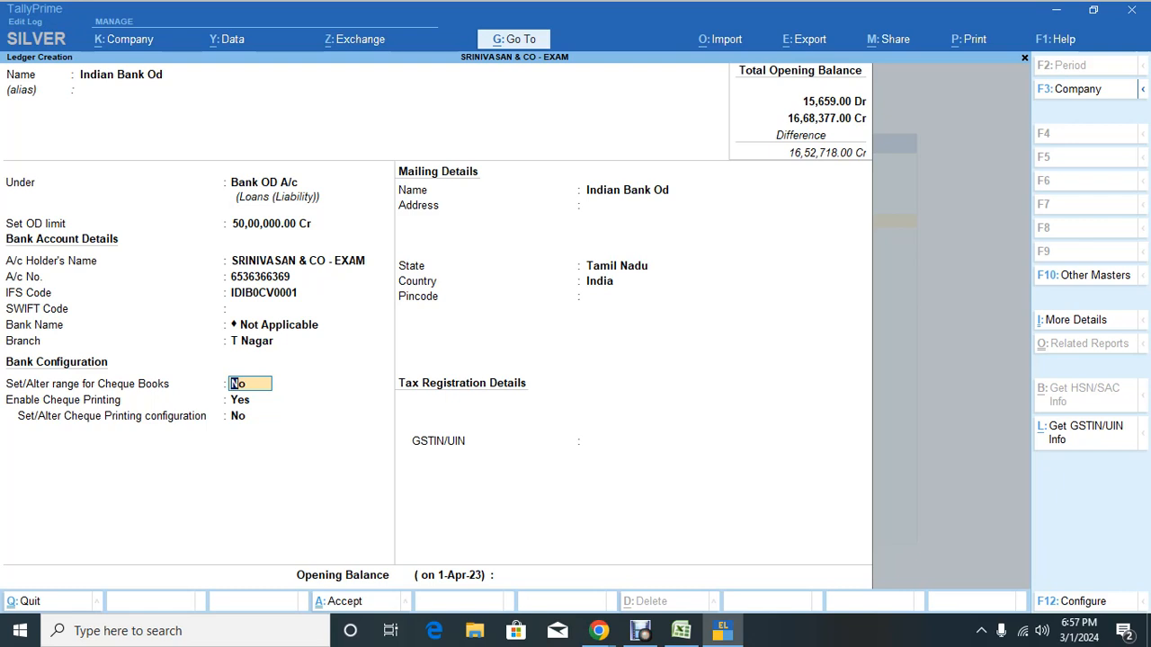
pyautogui.write('y')
pyautogui.press('Return')
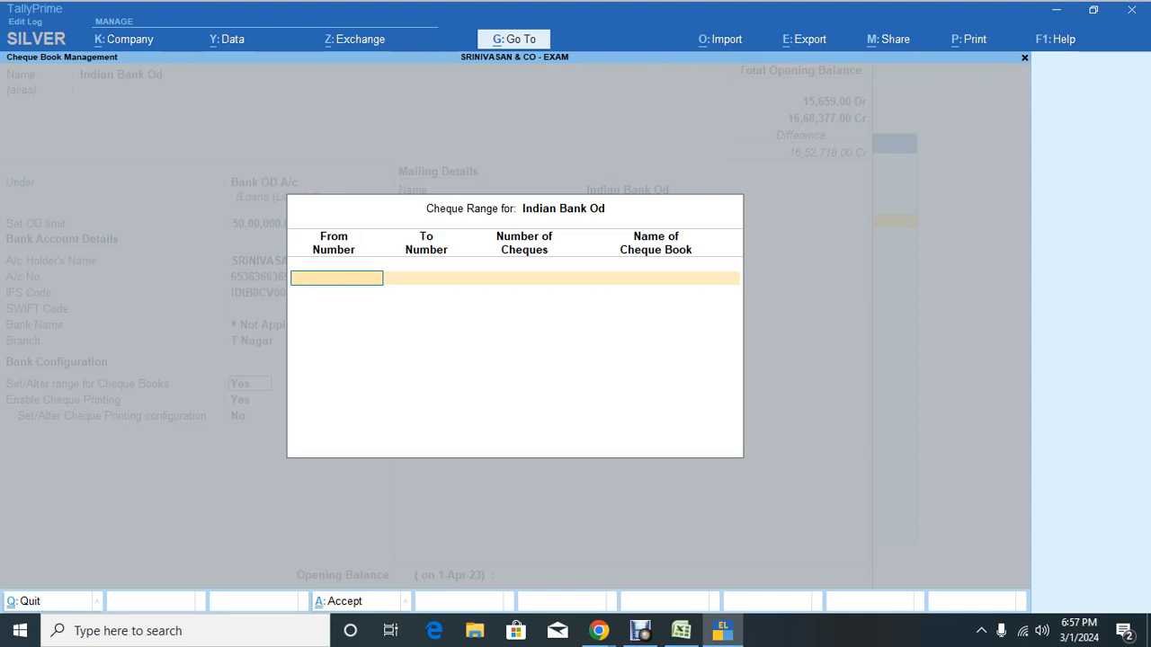
# Step: Add cheque book 'BOOK NO: 1' numbered 201201 to 201300 (100 cheques)
pyautogui.hotkey('alt', 'Tab')
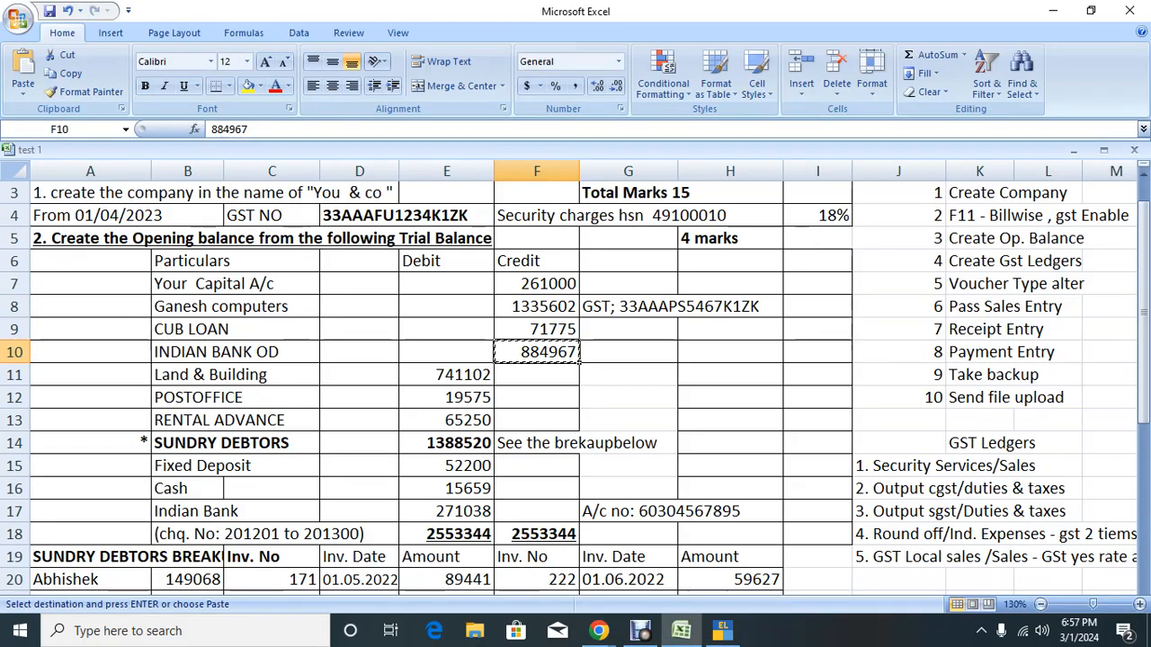
pyautogui.hotkey('alt', 'Tab')
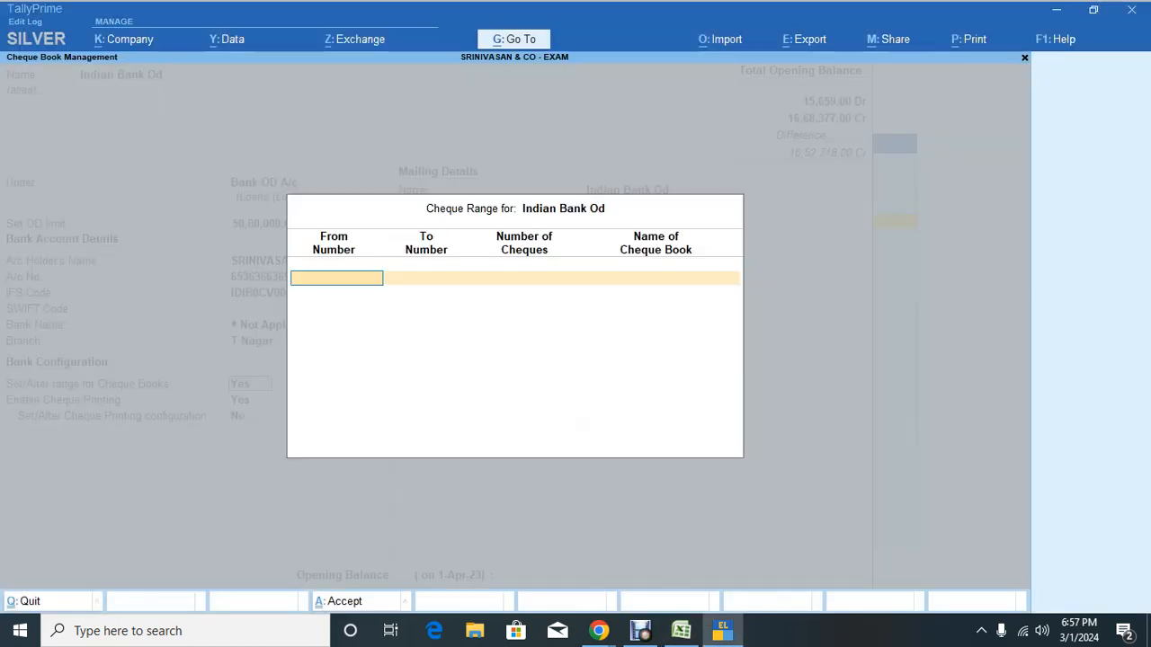
pyautogui.write('201201')
pyautogui.press('Return')
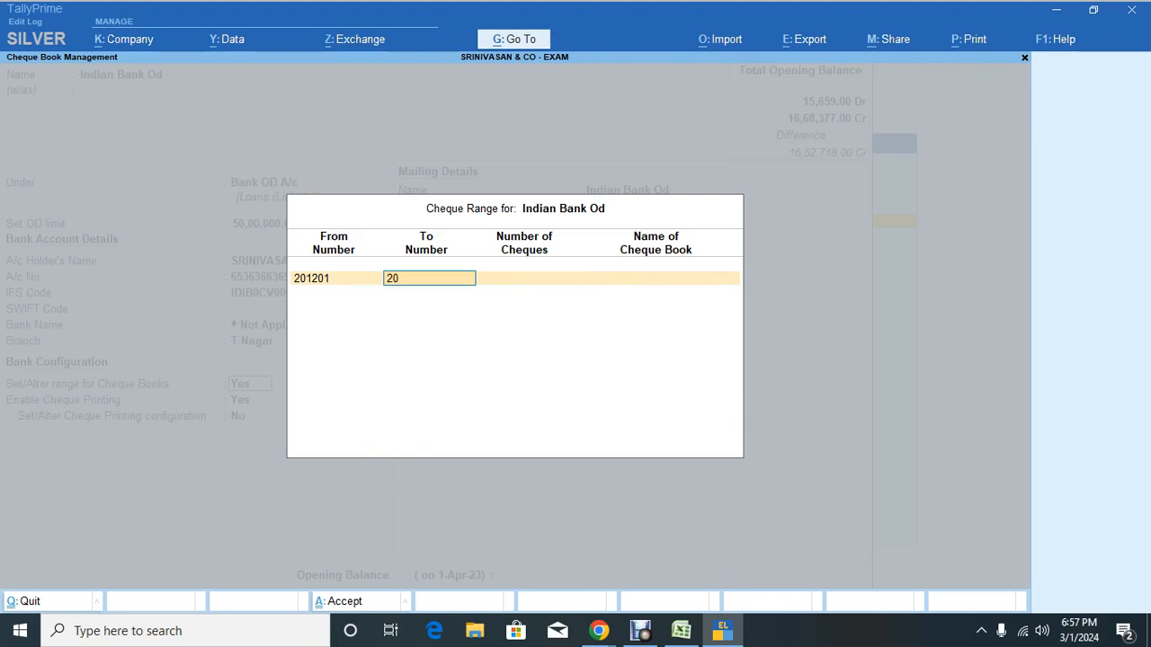
pyautogui.press('Return')
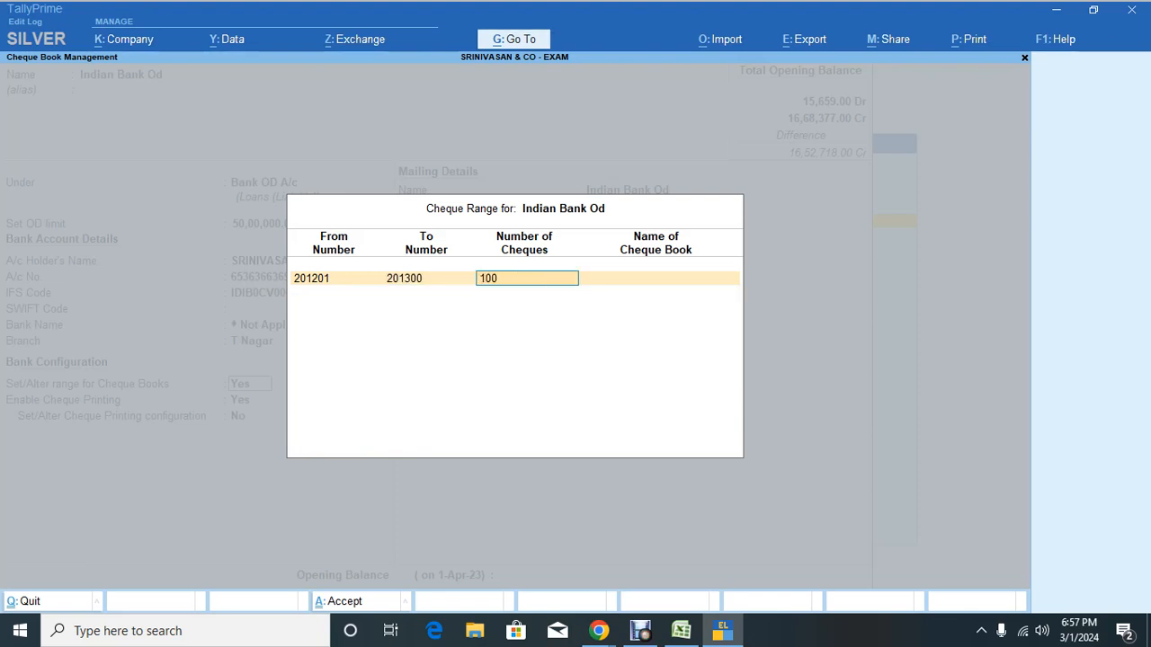
pyautogui.press('Return')
pyautogui.write('BOOK NO:')
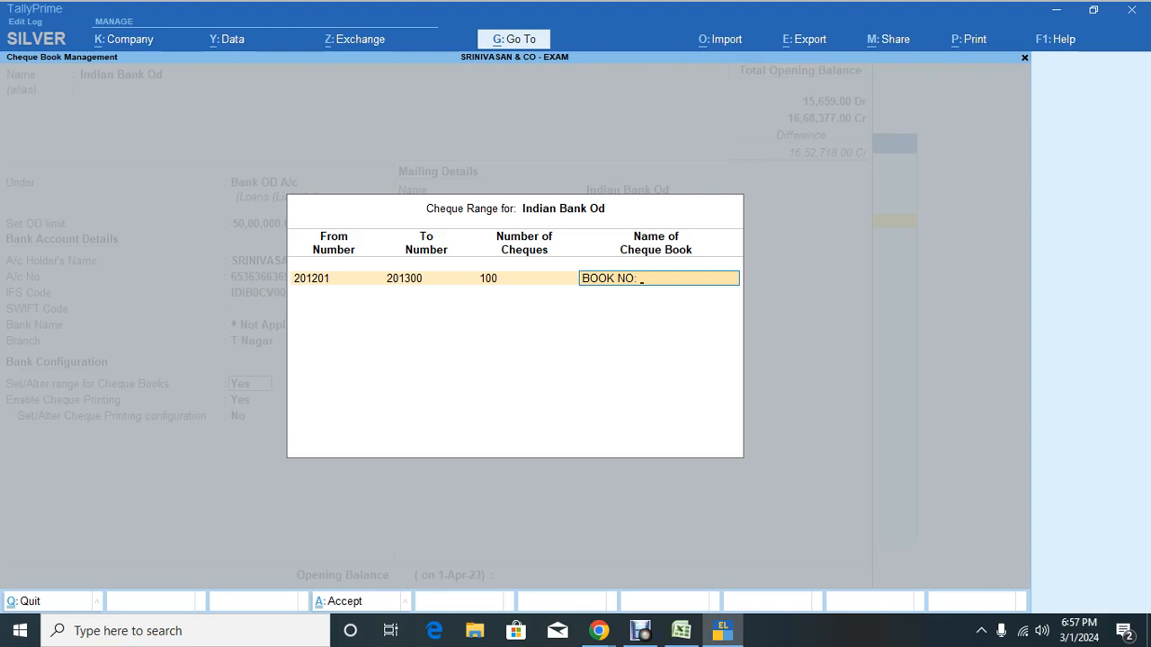
pyautogui.write(' 1')
pyautogui.press('Return')
pyautogui.press('Return')
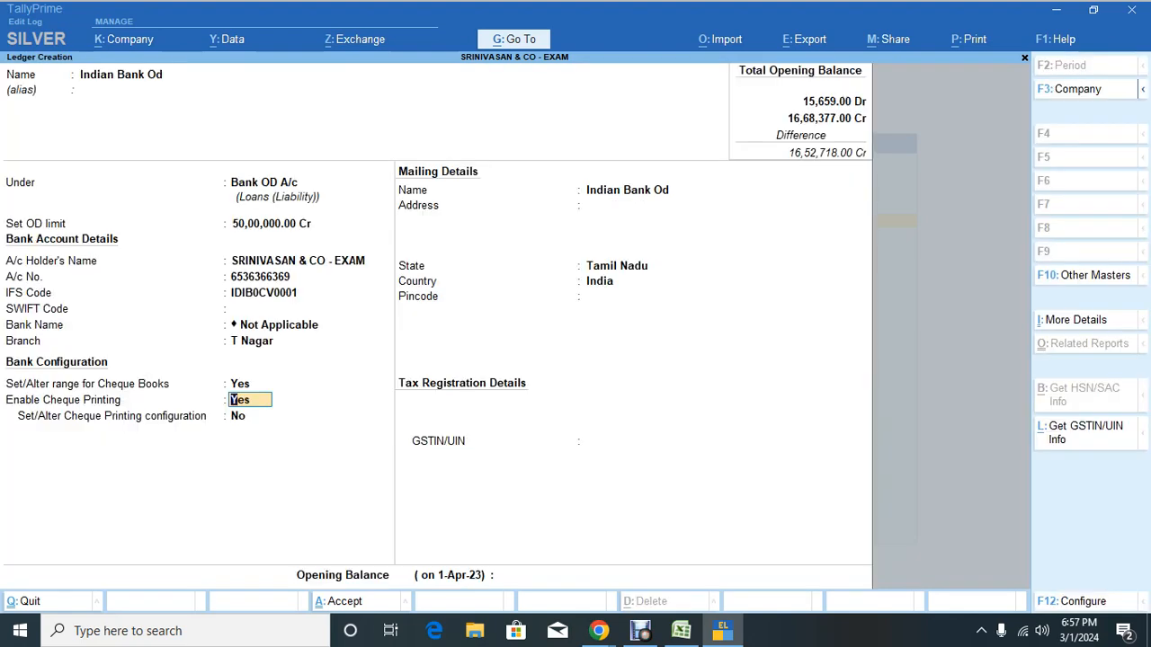
pyautogui.press('Return')
pyautogui.press('Return')
pyautogui.press('Return')
pyautogui.press('Return')
pyautogui.press('Return')
pyautogui.press('Return')
pyautogui.press('Return')
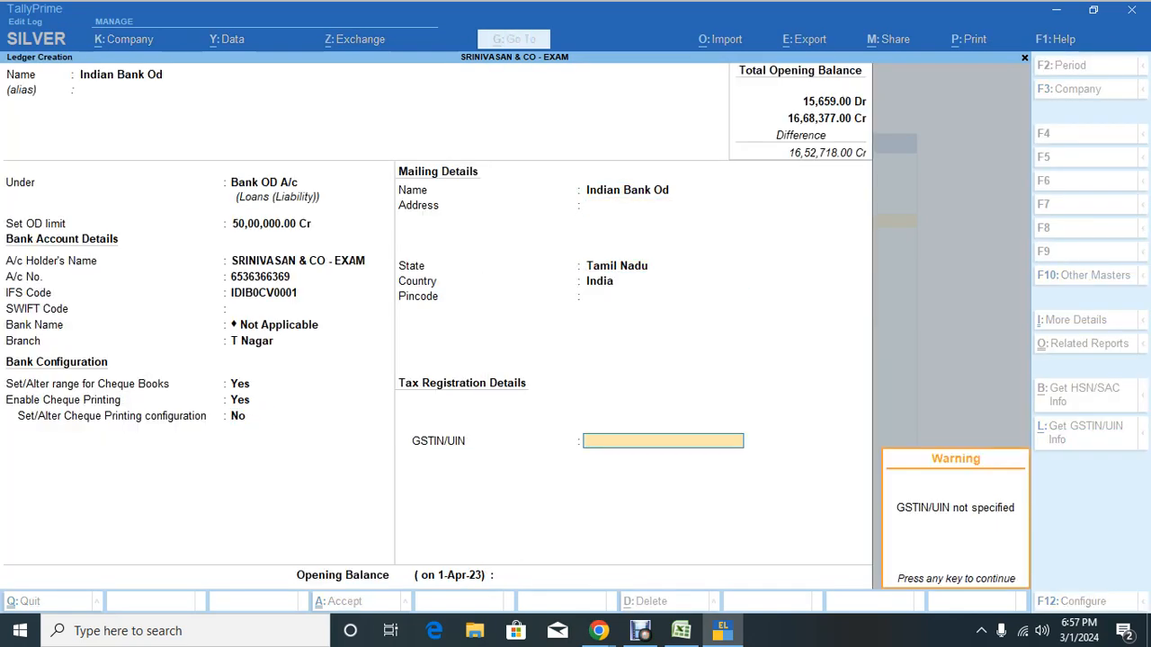
# Step: Paste 884967 as the Cr opening balance and save the Indian Bank Od ledger
pyautogui.hotkey('alt', 'Tab')
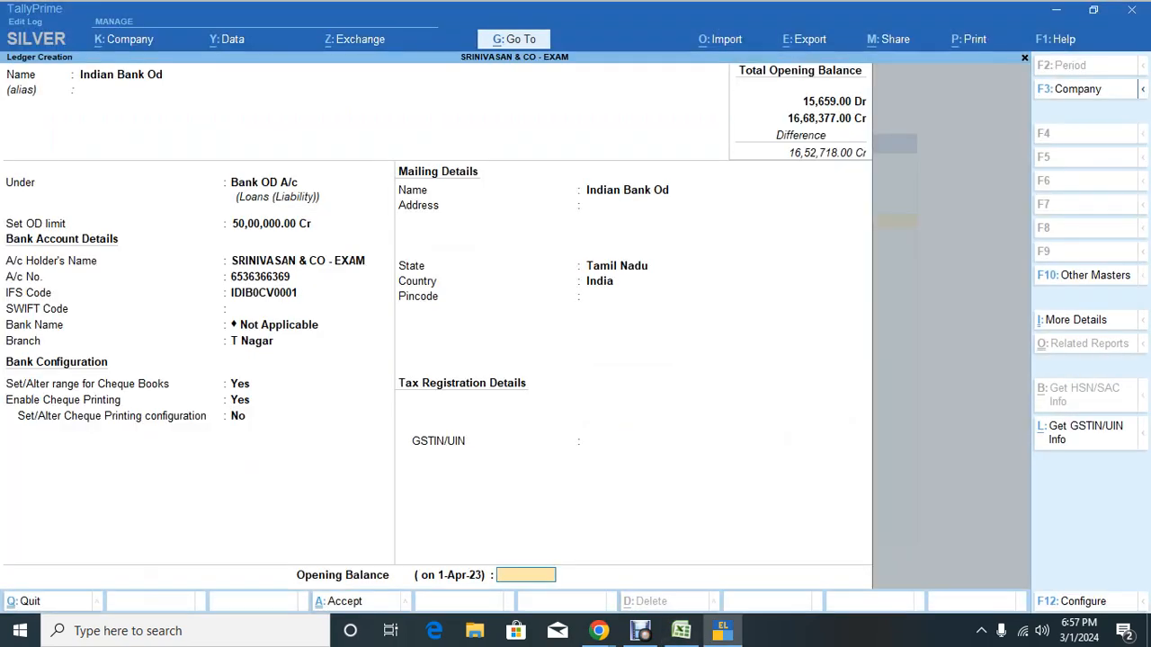
pyautogui.hotkey('alt', 'Tab')
pyautogui.hotkey('ctrl', 'alt', 'v')
pyautogui.press('Return')
pyautogui.press('Return')
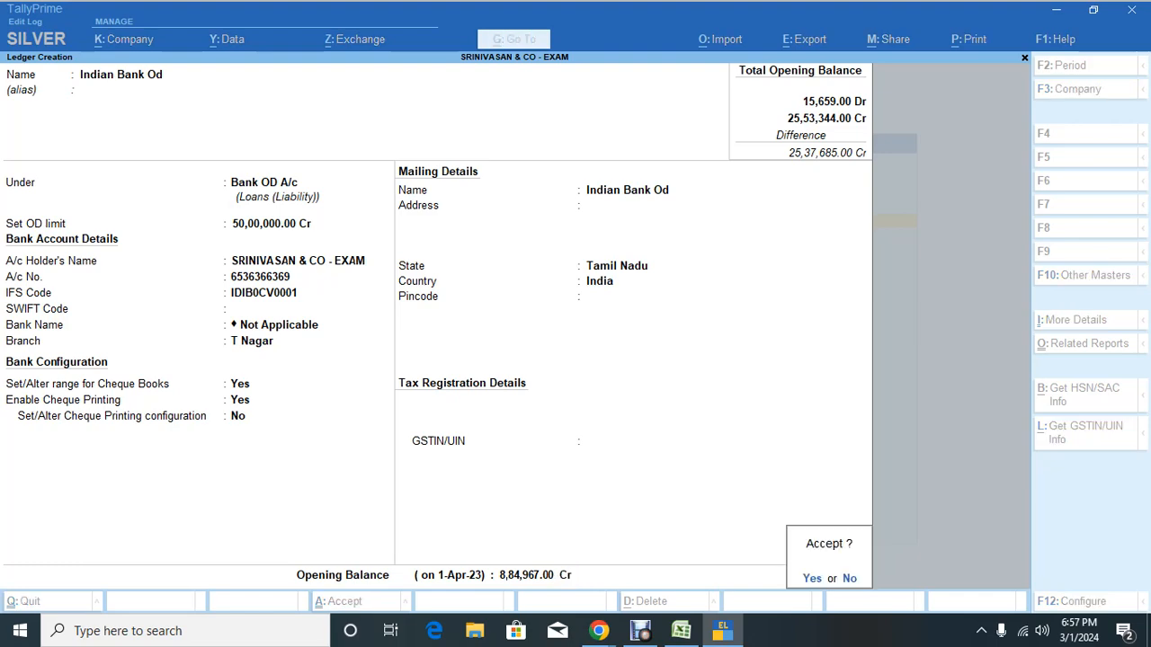
pyautogui.press('Return')
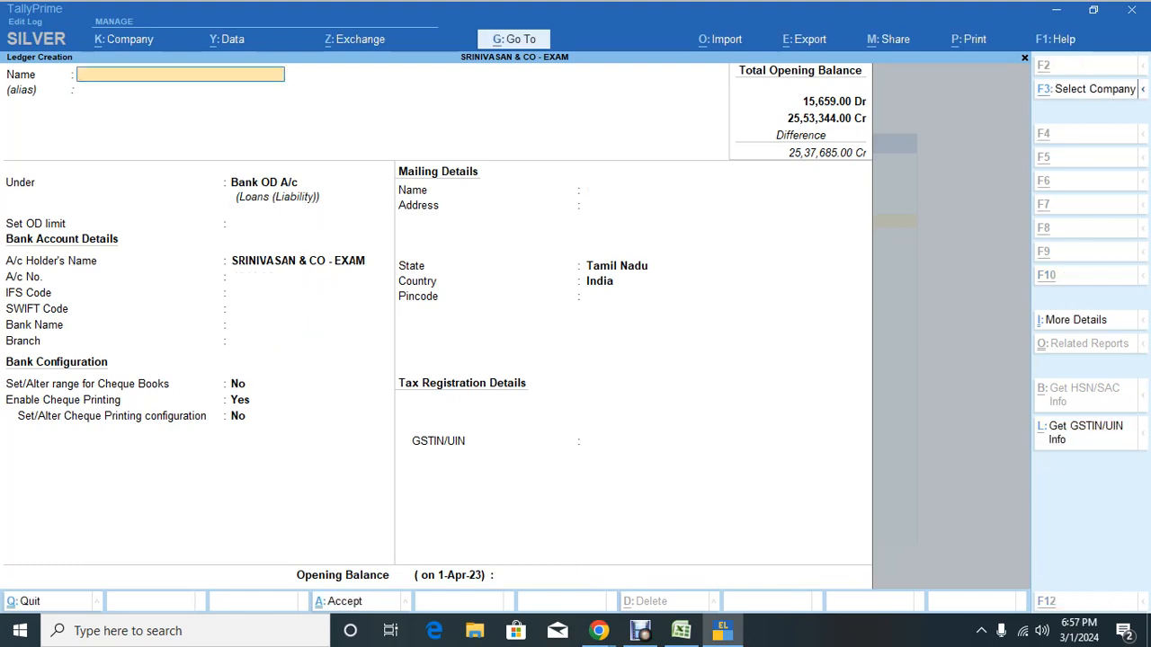
# Step: Look up the Land & Building amount in the Excel trial balance
pyautogui.hotkey('alt', 'Tab')
pyautogui.scroll(1, 575, 387)
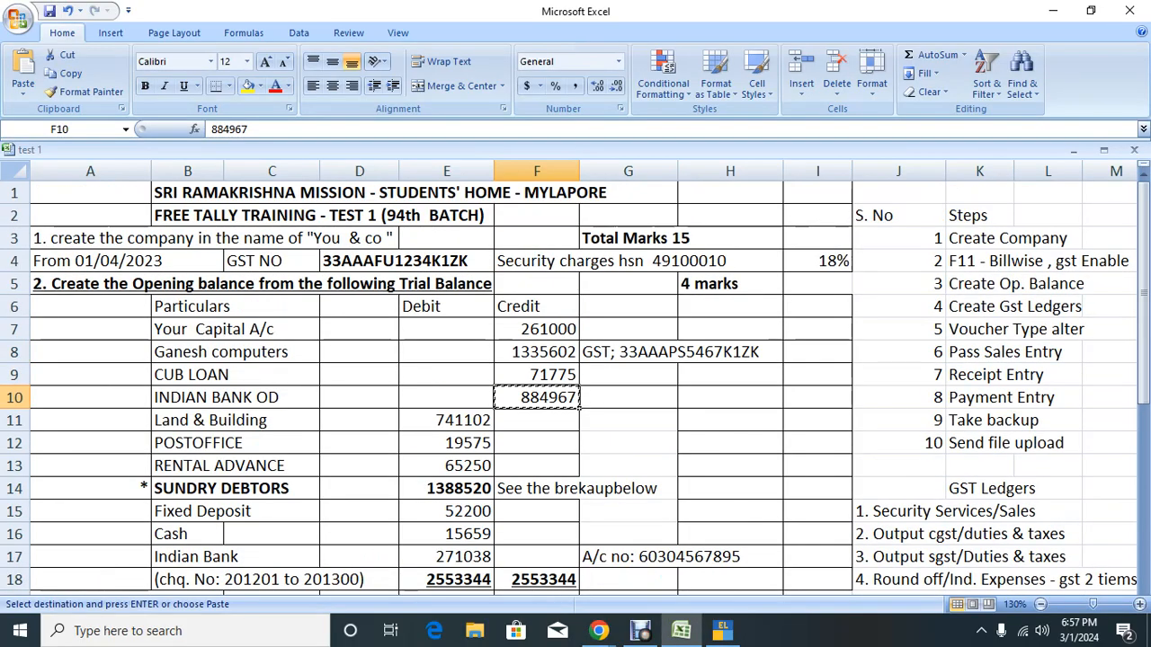
pyautogui.scroll(-1, 576, 387)
pyautogui.scroll(1, 576, 387)
pyautogui.click(535, 329)
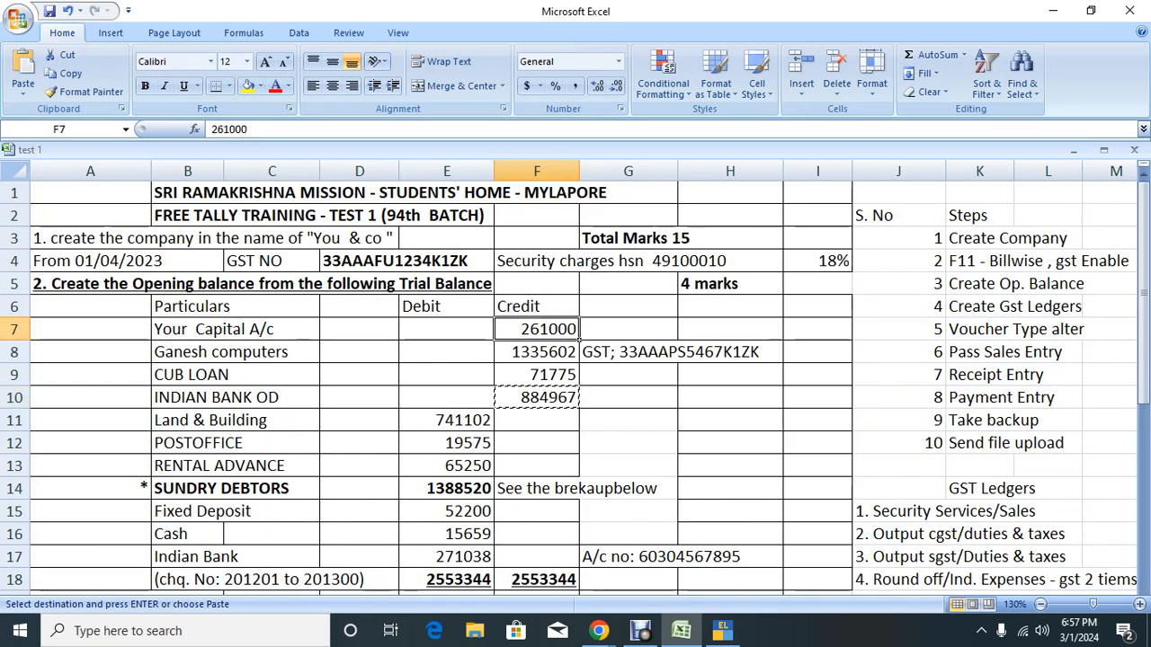
pyautogui.press('Left')
pyautogui.press('Left')
pyautogui.press('Right')
pyautogui.press('Right')
pyautogui.press('Down')
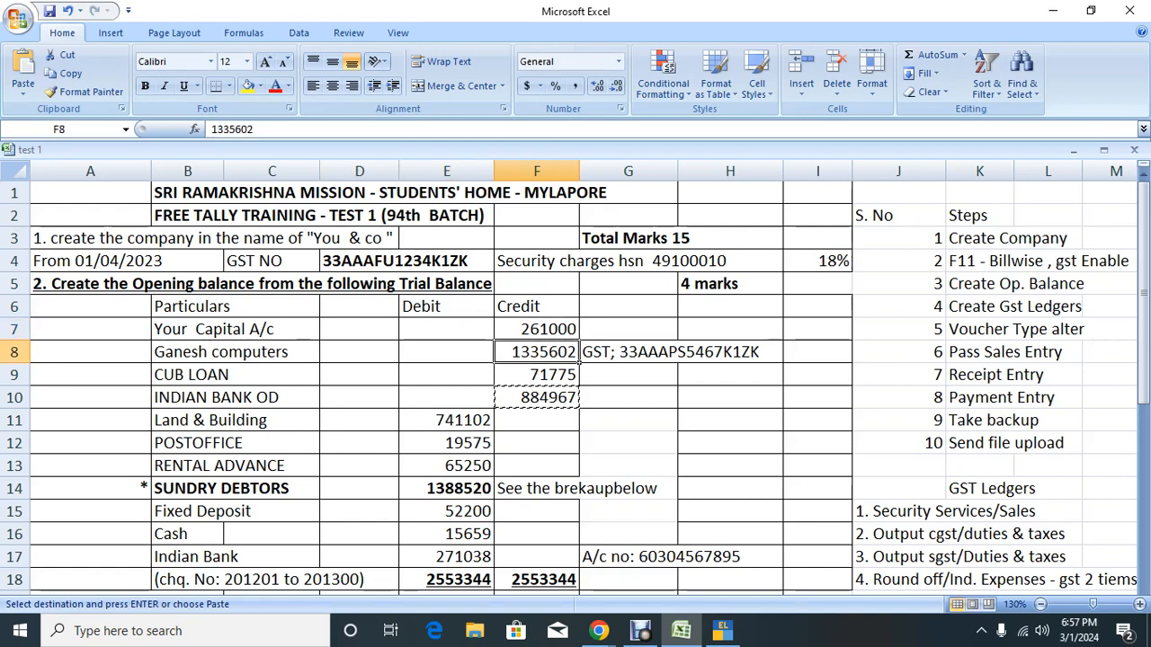
pyautogui.press('Down')
pyautogui.press('Left')
pyautogui.press('Down')
pyautogui.press('Down')
pyautogui.press('Down')
pyautogui.press('Down')
pyautogui.press('Down')
pyautogui.press('Down')
pyautogui.press('Down')
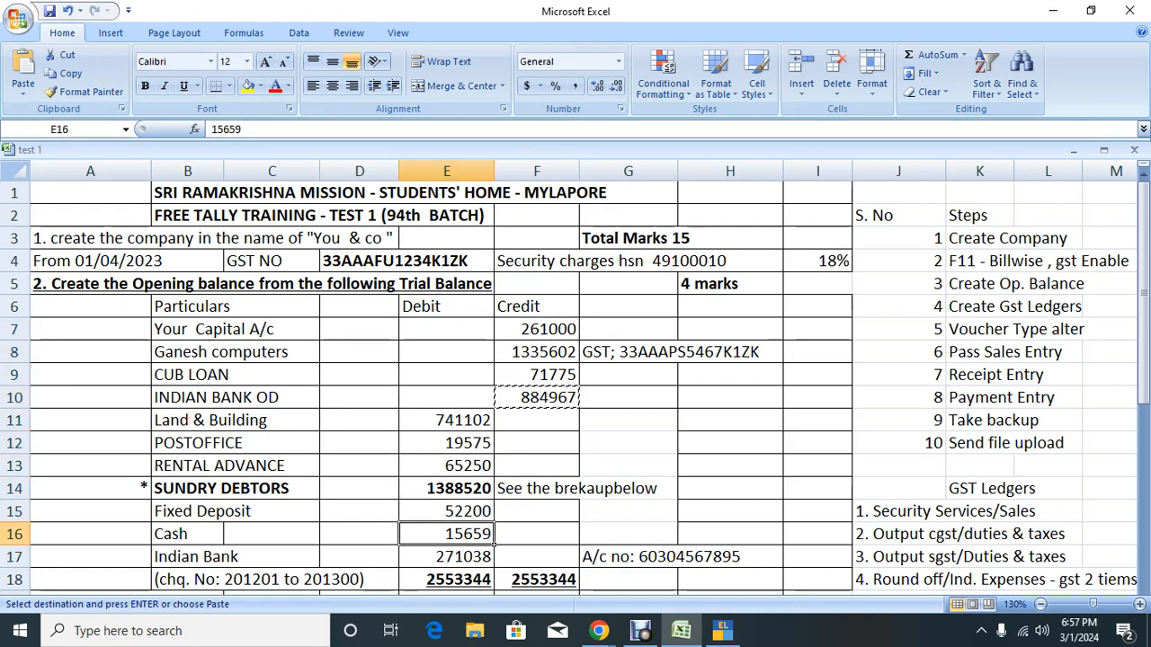
pyautogui.press('Up')
pyautogui.press('Up')
pyautogui.press('Up')
pyautogui.press('Up')
pyautogui.press('Up')
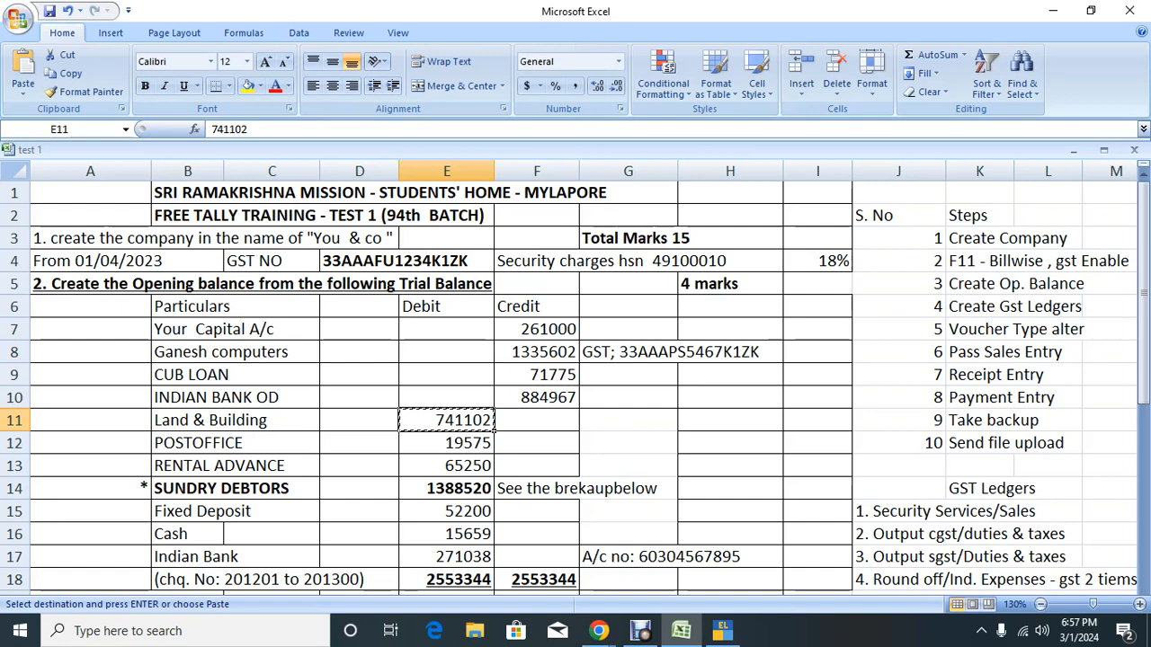
pyautogui.hotkey('alt', 'Tab')
# Step: Create LAND & BUILDING under Fixed Assets, GST Not Applicable, with a 741102 Dr opening balance
pyautogui.write('LAND')
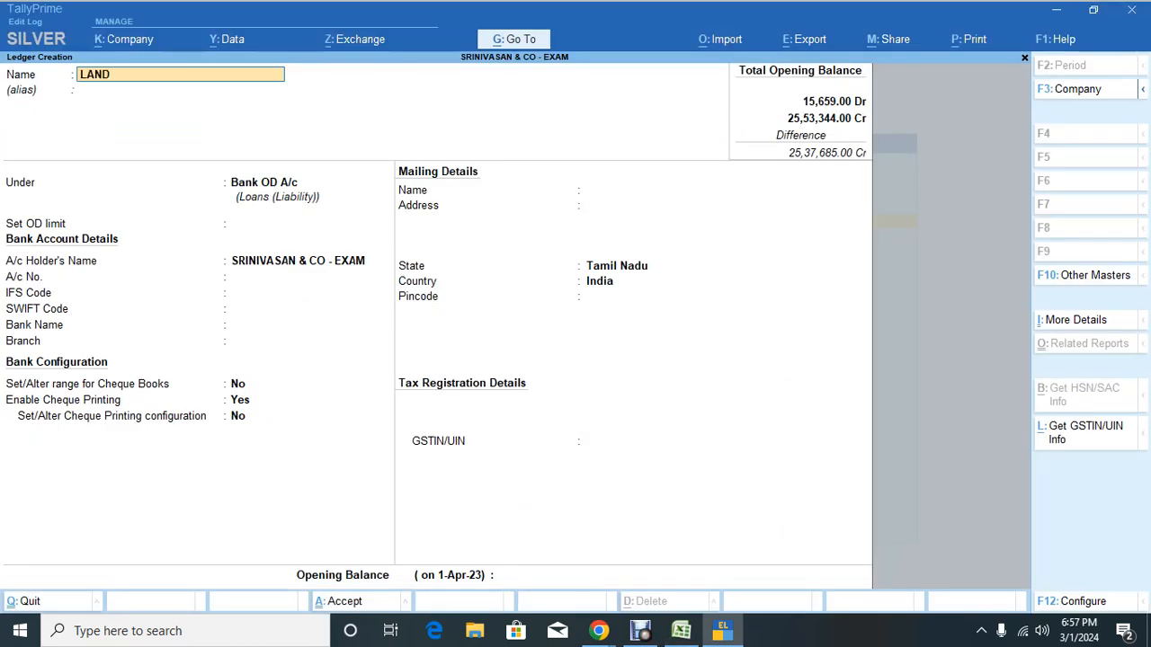
pyautogui.write(' & BUILDING')
pyautogui.press('Return')
pyautogui.write('F')
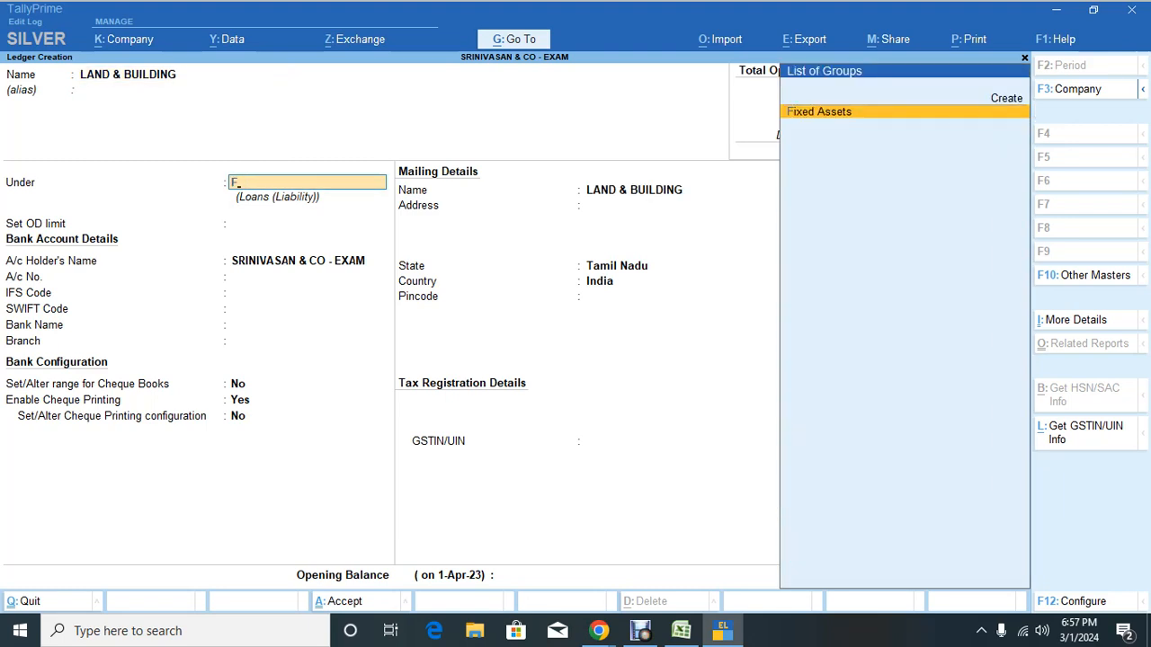
pyautogui.press('Return')
pyautogui.press('Return')
pyautogui.press('Return')
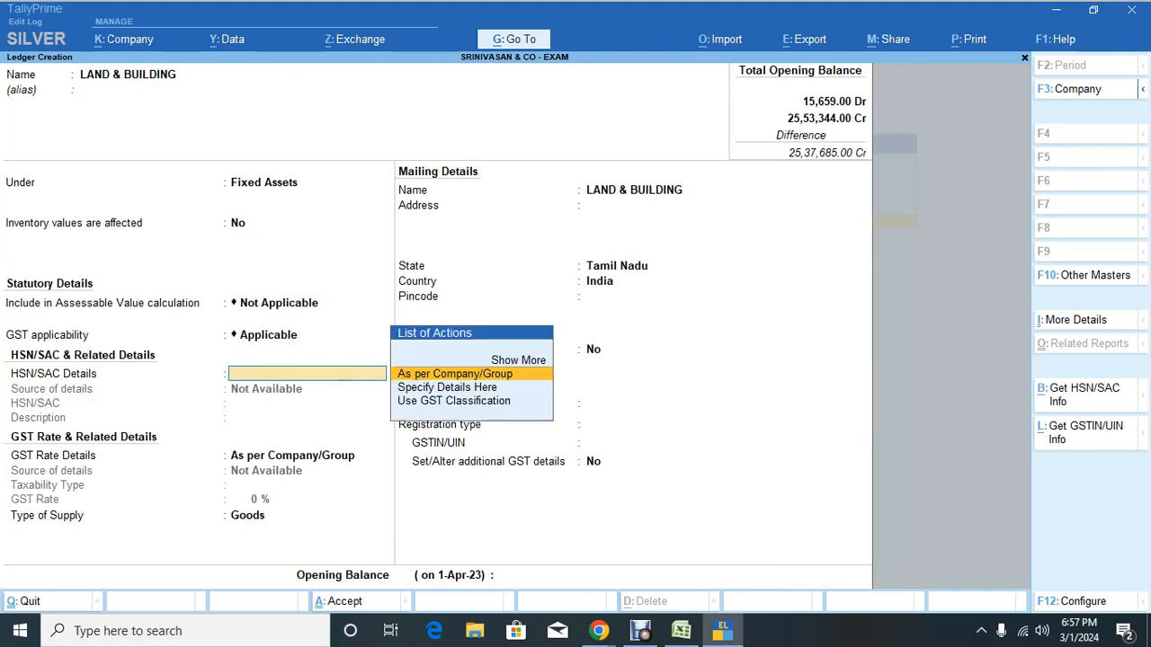
pyautogui.press('Down')
pyautogui.press('Up')
pyautogui.press('BackSpace')
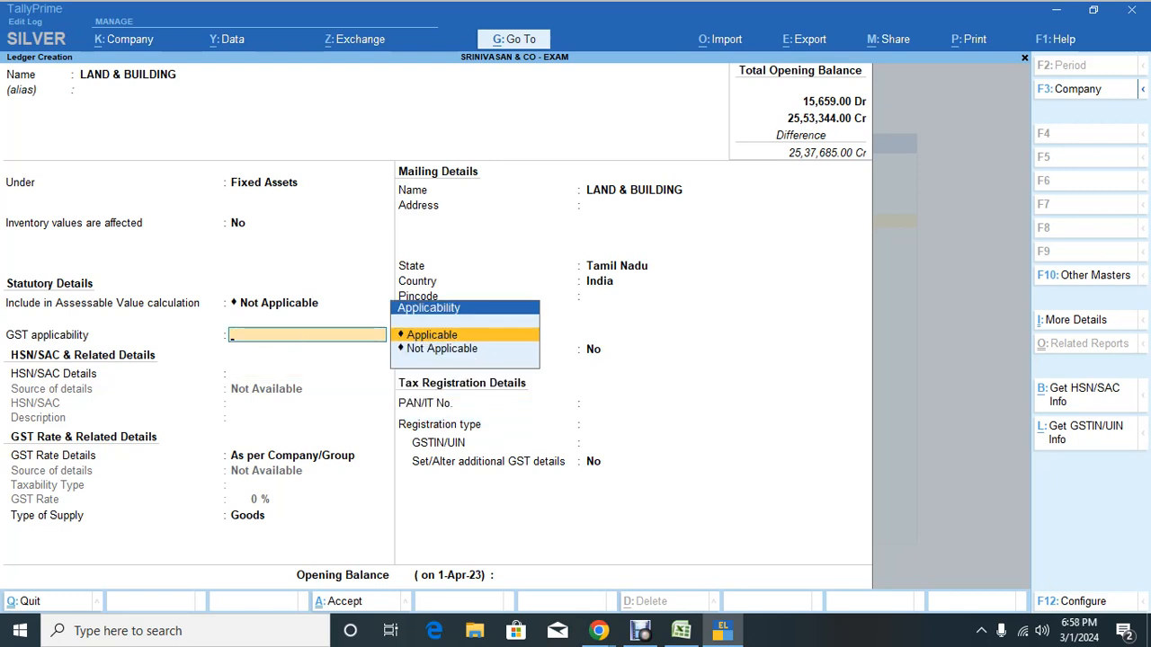
pyautogui.press('Down')
pyautogui.press('Return')
pyautogui.press('Return')
pyautogui.press('Return')
pyautogui.press('Return')
pyautogui.press('Return')
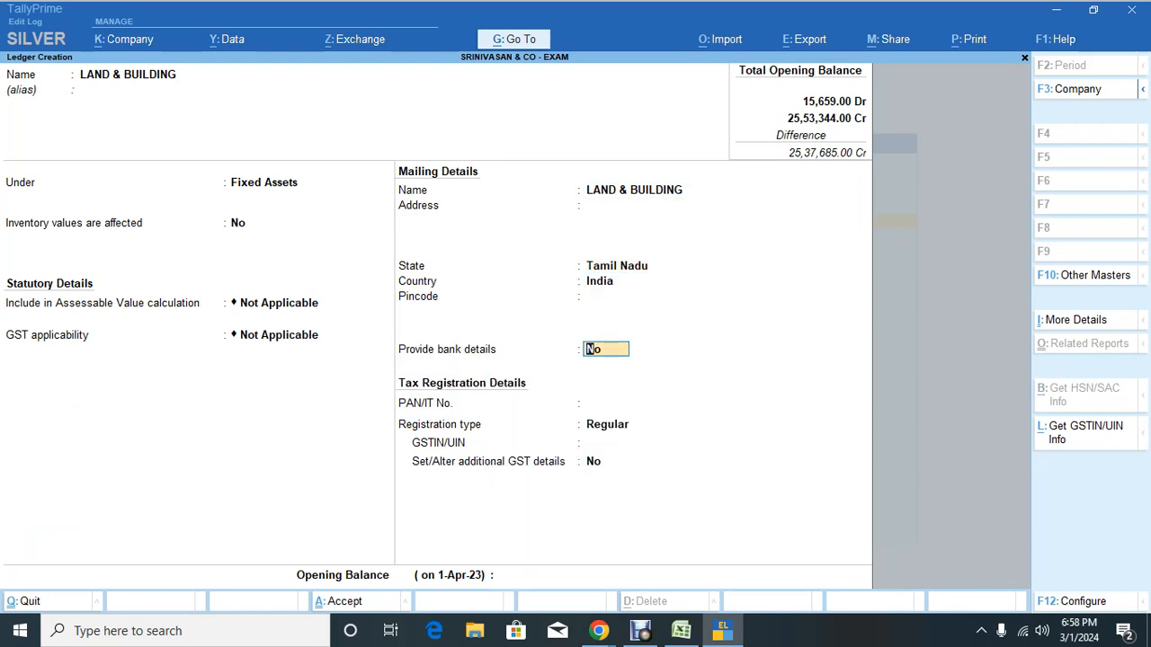
pyautogui.press('Return')
pyautogui.press('Return')
pyautogui.press('Return')
pyautogui.press('Return')
pyautogui.press('Return')
pyautogui.write('741102')
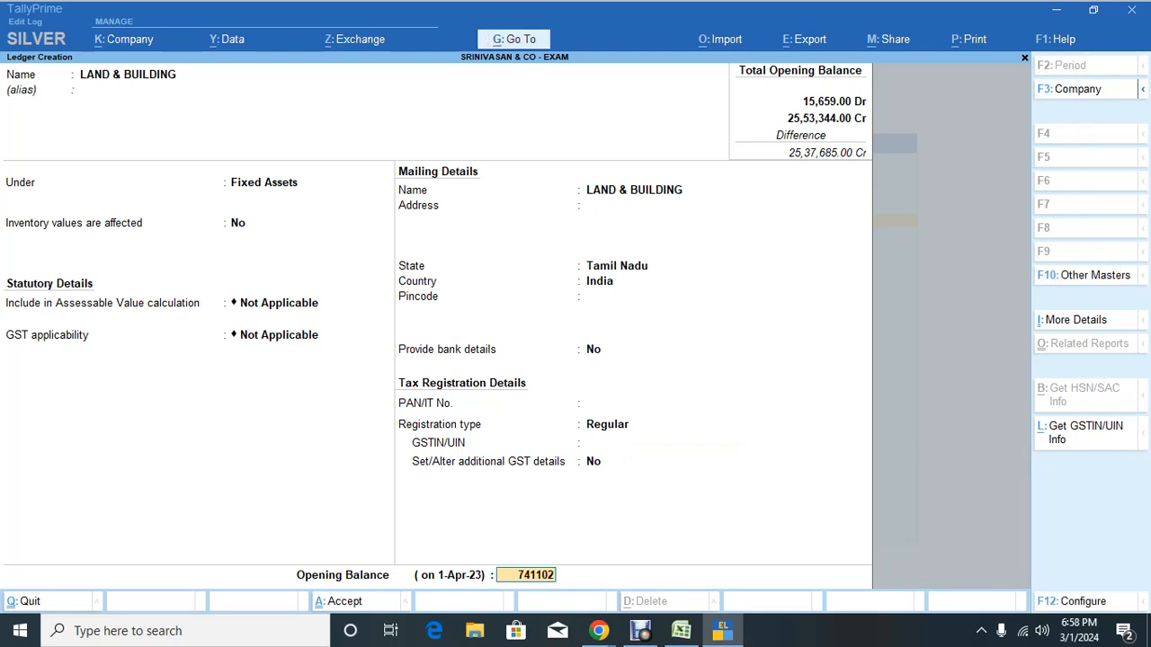
pyautogui.press('Return')
pyautogui.press('Return')
pyautogui.press('Return')
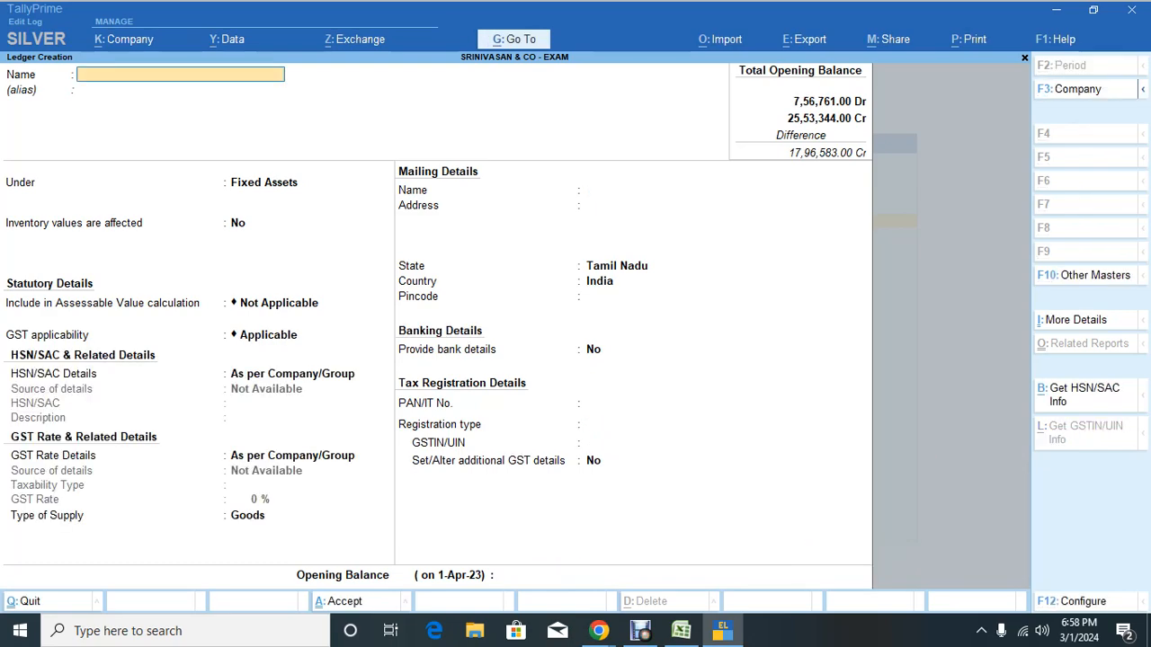
# Step: Copy the POST OFFICE amount 19575 from cell E12 of the Excel trial balance
pyautogui.hotkey('alt', 'Tab')
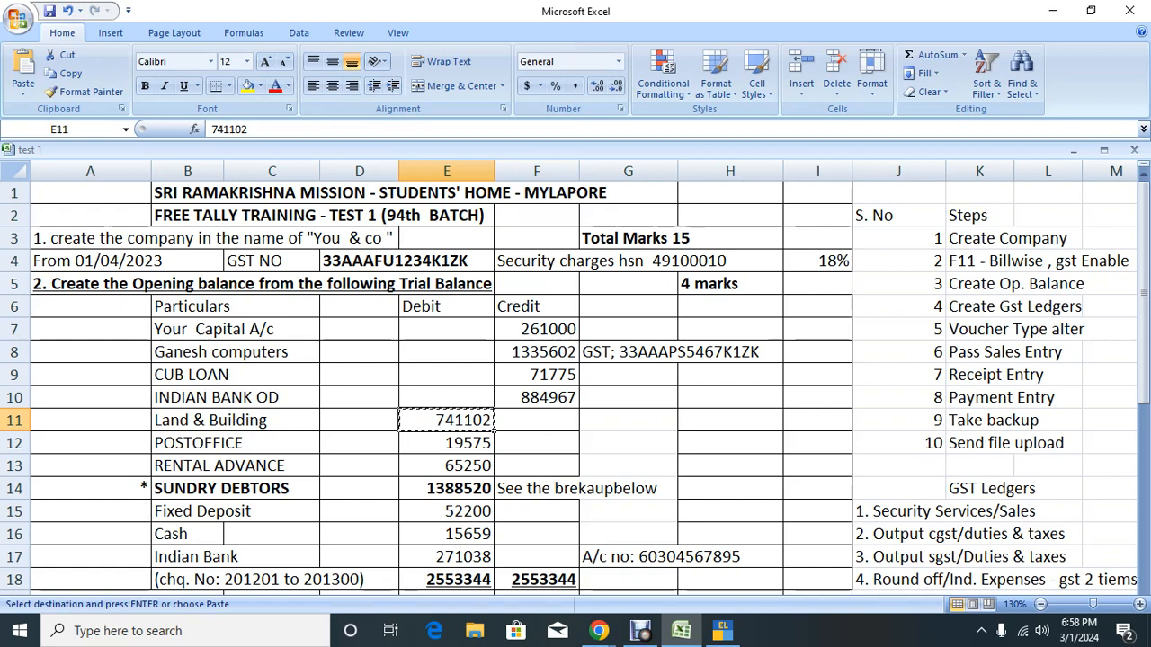
pyautogui.click(446, 442)
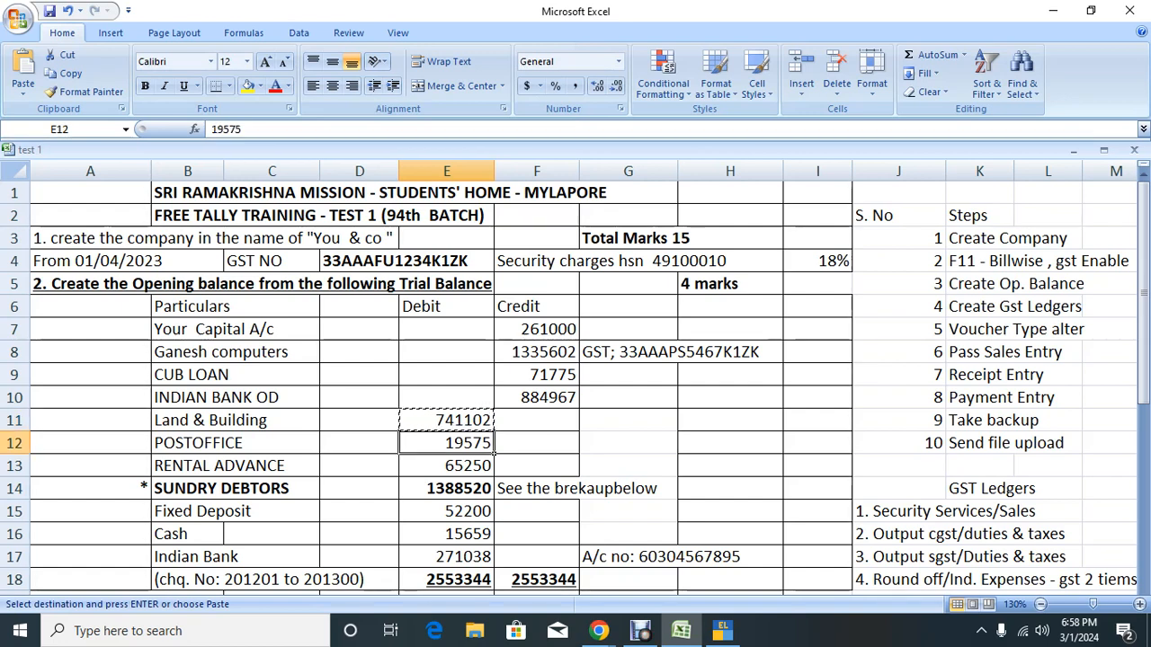
pyautogui.hotkey('ctrl', 'c')
pyautogui.hotkey('alt', 'Tab')
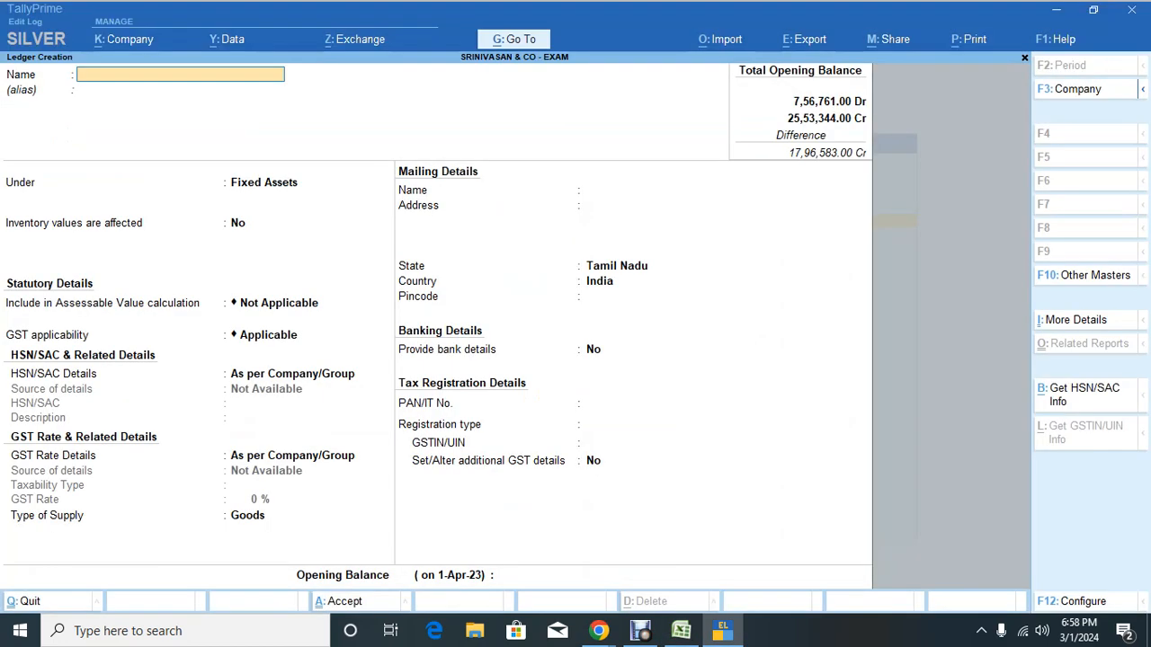
# Step: Create POST OFFICE under Deposits (Asset) with a 19,575 Dr opening balance
pyautogui.write('POST OFFICE')
pyautogui.press('Return')
pyautogui.press('Return')
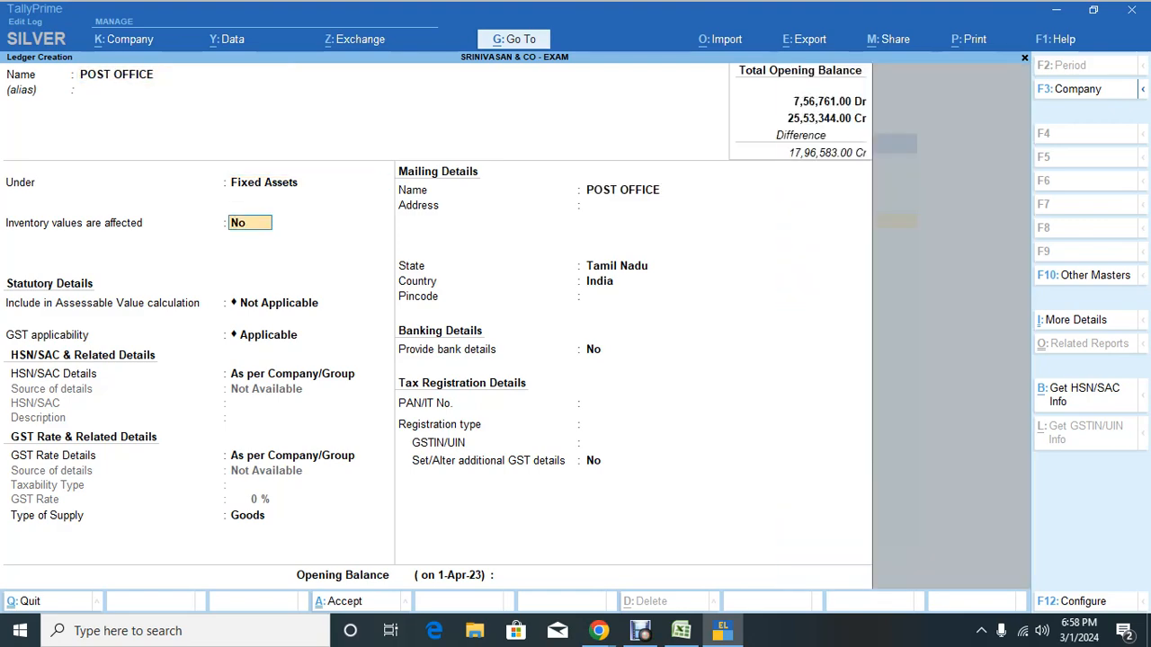
pyautogui.press('BackSpace')
pyautogui.write('DEPO')
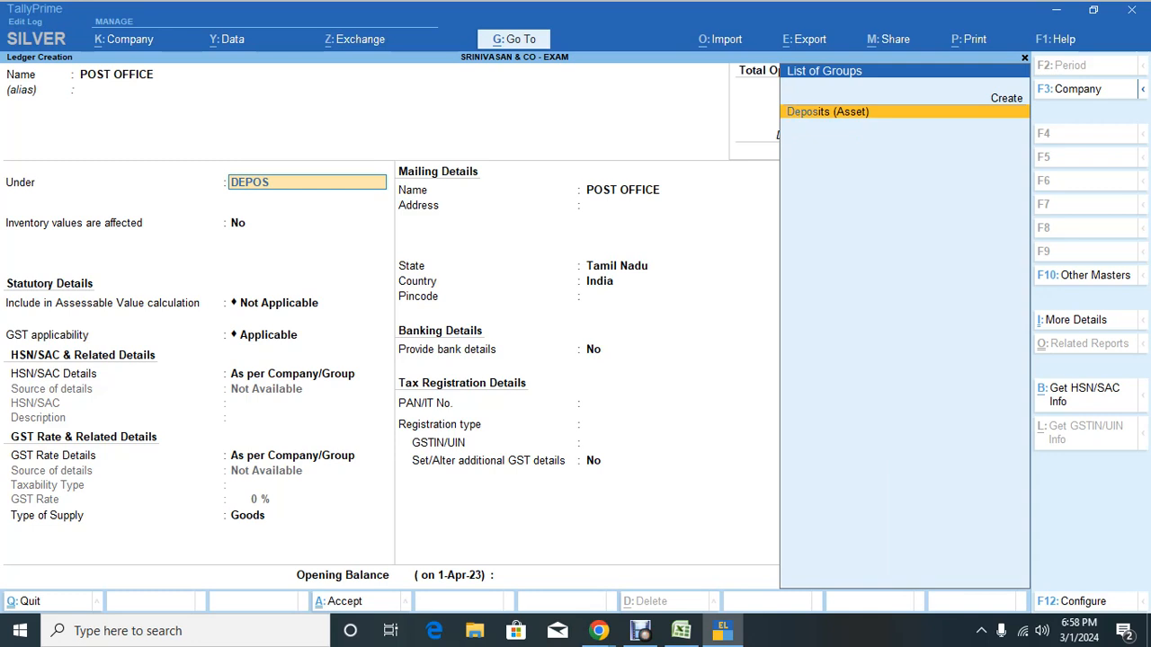
pyautogui.write('S')
pyautogui.press('Return')
pyautogui.press('Return')
pyautogui.press('Return')
pyautogui.press('Return')
pyautogui.press('Return')
pyautogui.press('Return')
pyautogui.press('Return')
pyautogui.press('Return')
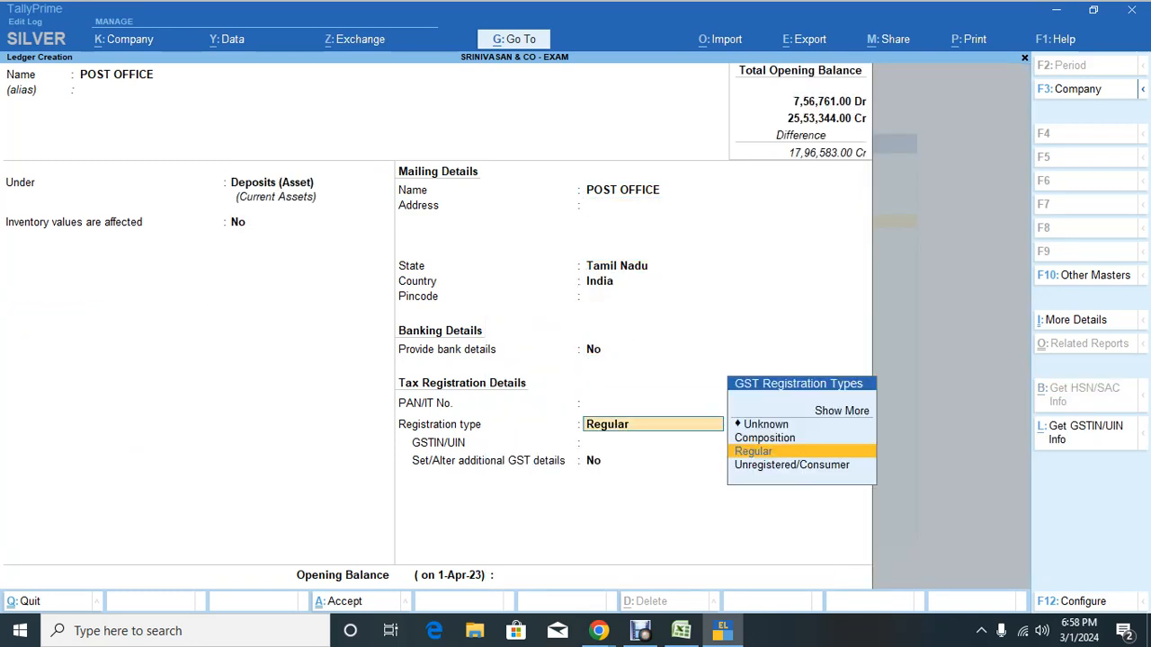
pyautogui.press('Return')
pyautogui.press('Return')
pyautogui.press('Return')
pyautogui.write('19575')
pyautogui.press('Return')
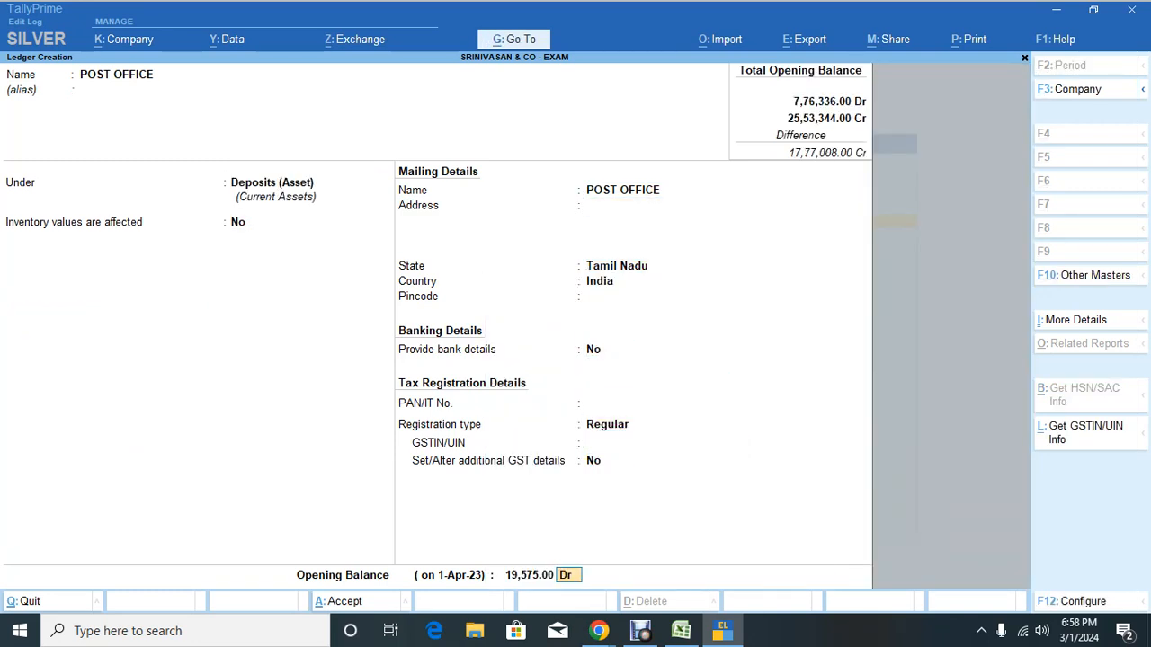
pyautogui.press('Return')
pyautogui.press('y')
# Step: Look up the rental advance amount in the Excel trial balance
pyautogui.hotkey('alt', 'Tab')
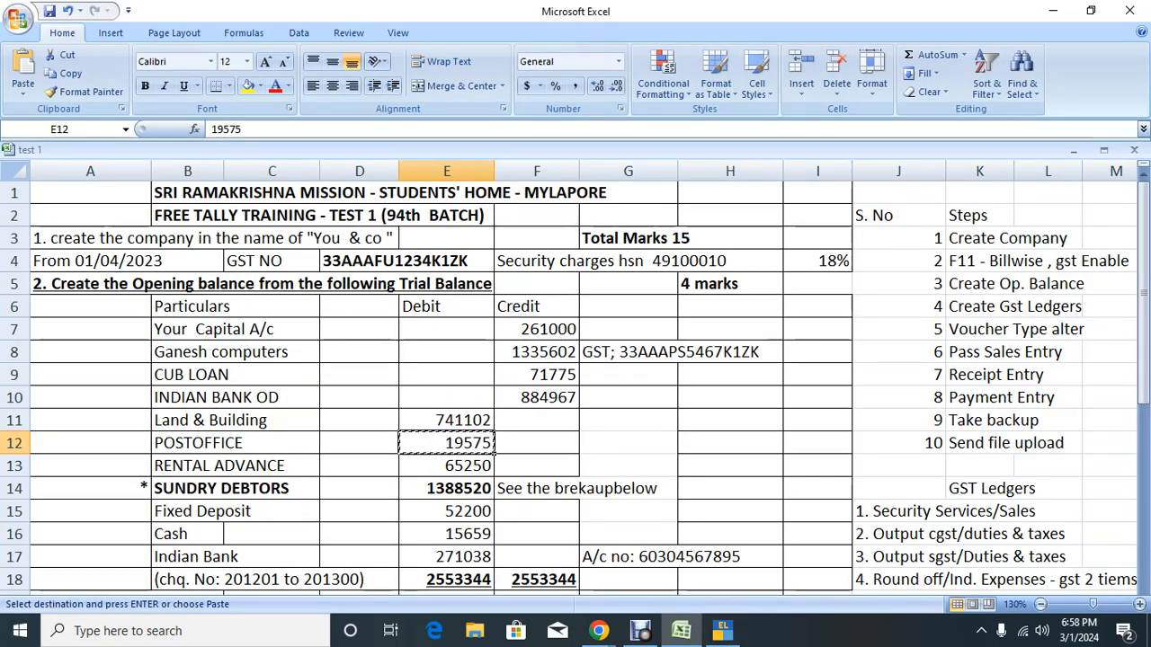
pyautogui.press('Down')
pyautogui.hotkey('alt', 'Tab')
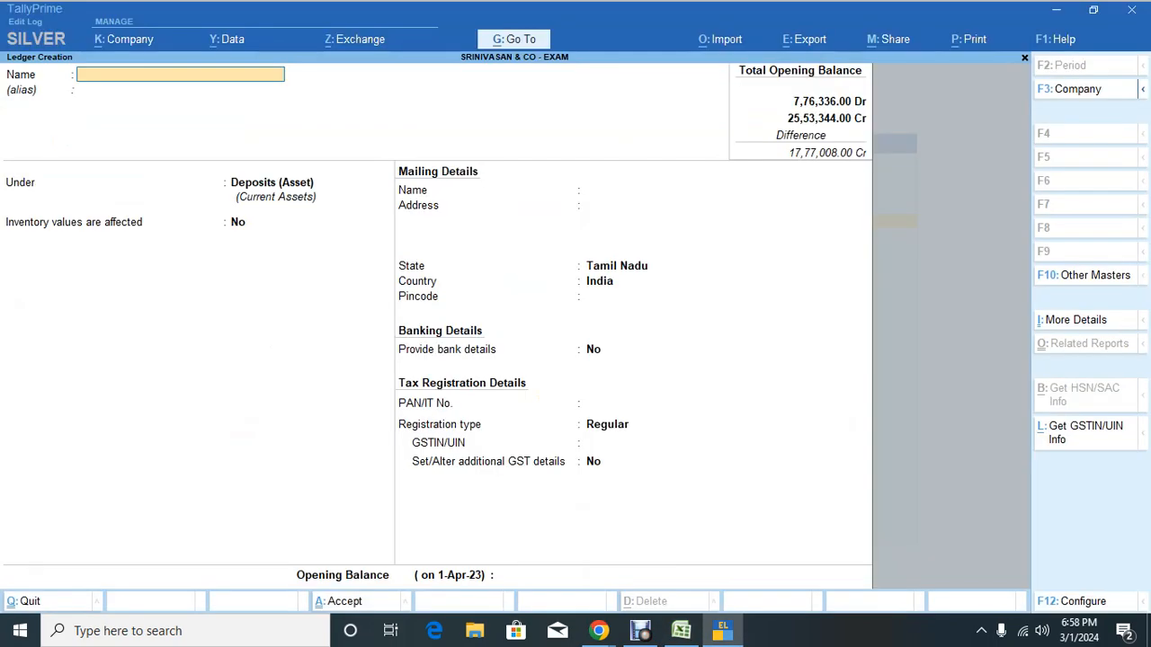
# Step: Create REN TAL ADVANCE under Deposits (Asset) with a 65,250 Dr opening balance
pyautogui.write('REN TAL ADVA')
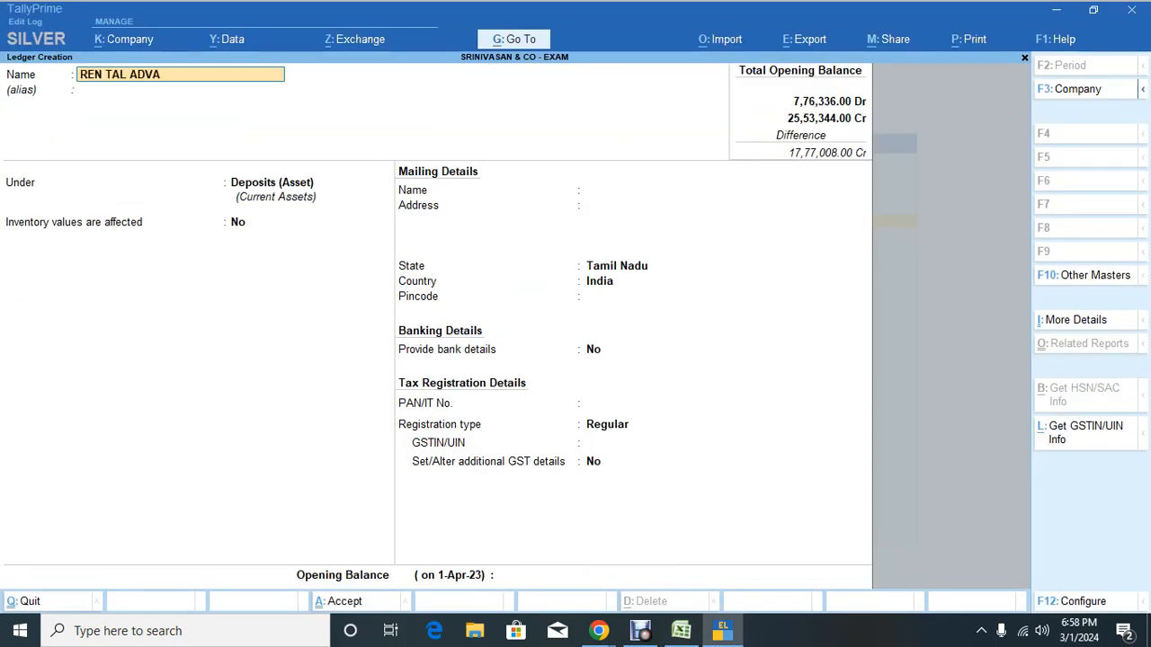
pyautogui.write('NCE')
pyautogui.press('Return')
pyautogui.press('Return')
pyautogui.press('Return')
pyautogui.press('Return')
pyautogui.press('Return')
pyautogui.press('Return')
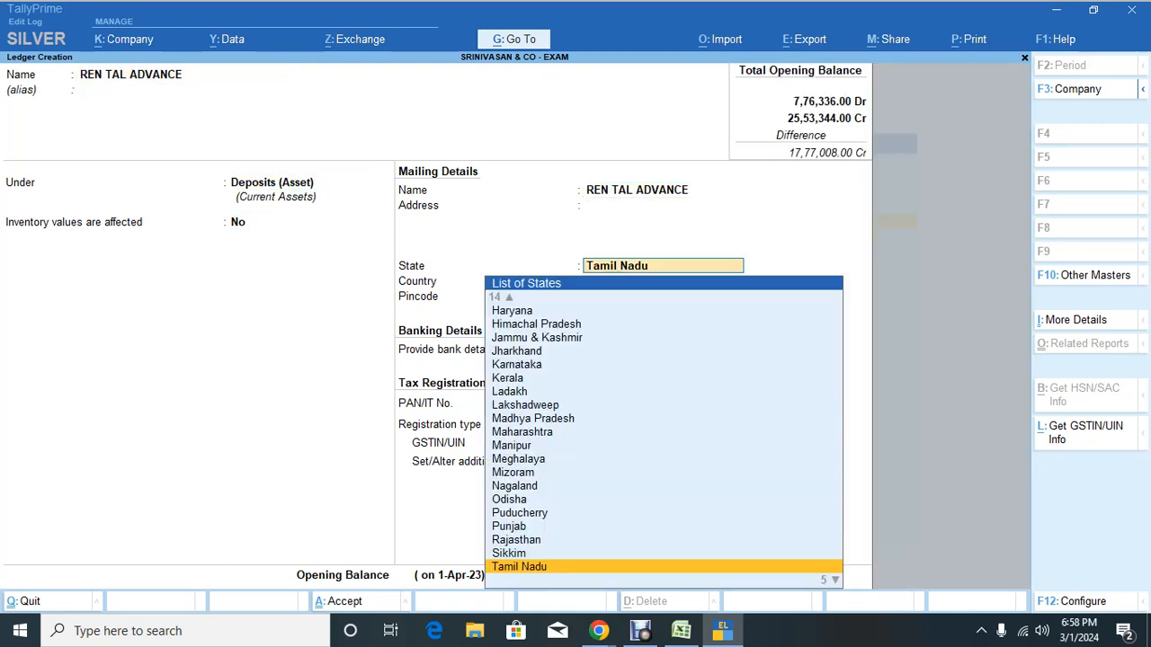
pyautogui.press('Return')
pyautogui.press('Return')
pyautogui.press('Return')
pyautogui.press('Return')
pyautogui.press('Return')
pyautogui.press('Return')
pyautogui.press('Return')
pyautogui.press('Return')
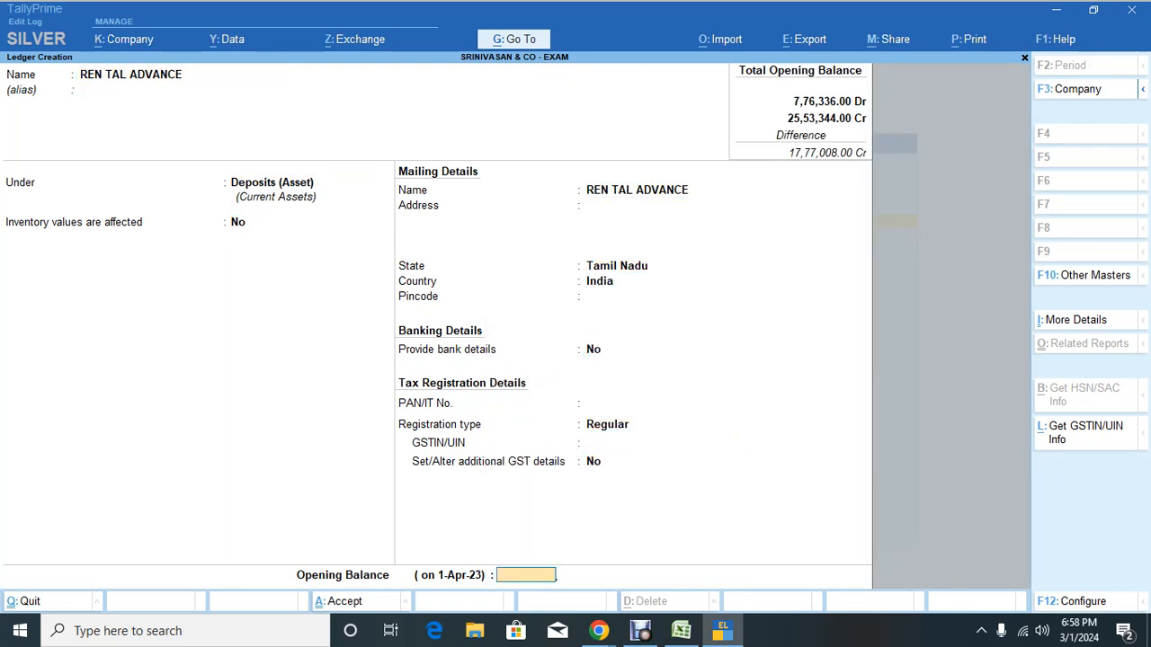
pyautogui.write('65250')
pyautogui.press('Return')
pyautogui.press('Return')
pyautogui.press('Return')
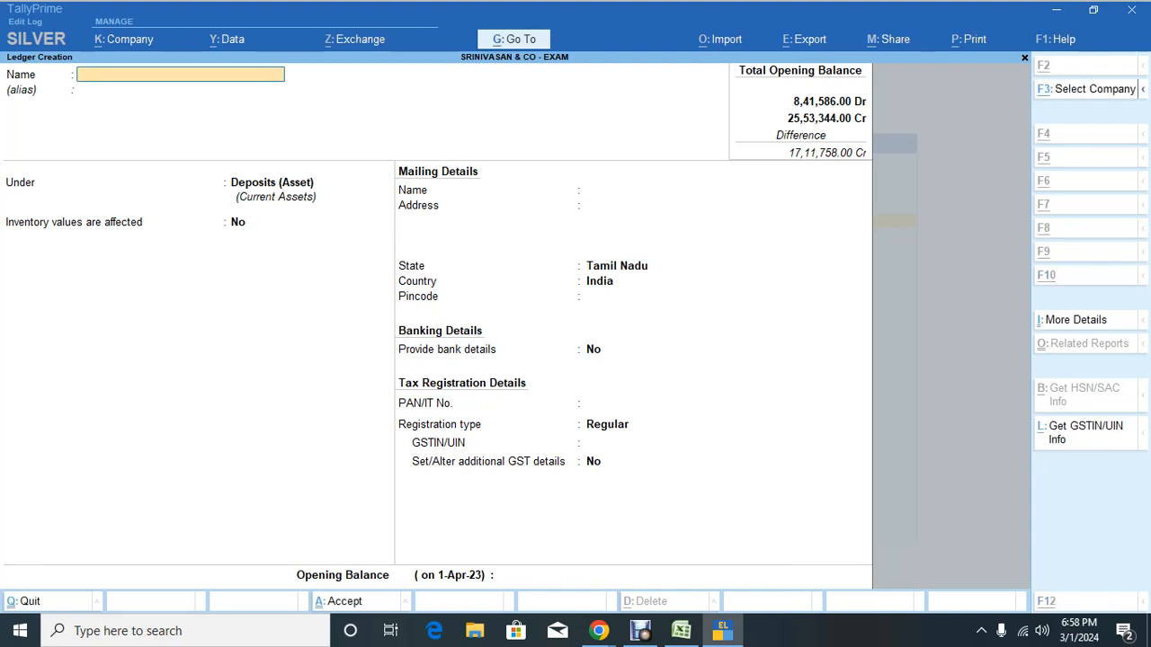
# Step: Find the Fixed Deposit amount in the Excel trial balance
pyautogui.hotkey('alt', 'Tab')
pyautogui.press('Down')
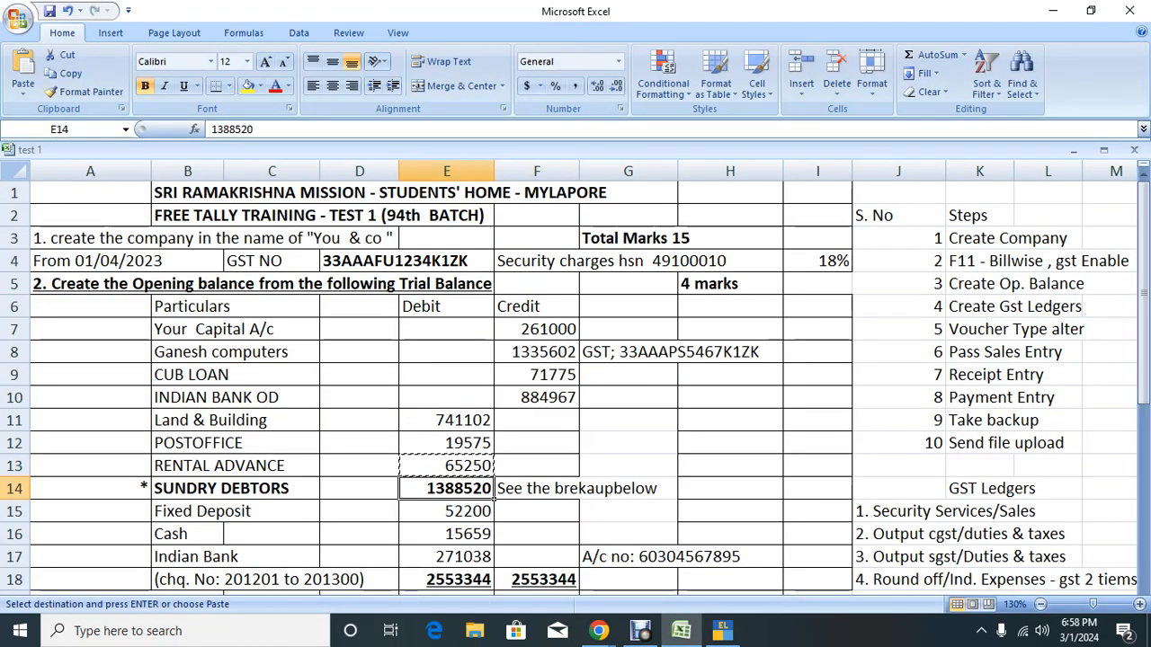
pyautogui.press('Down')
pyautogui.hotkey('alt', 'Tab')
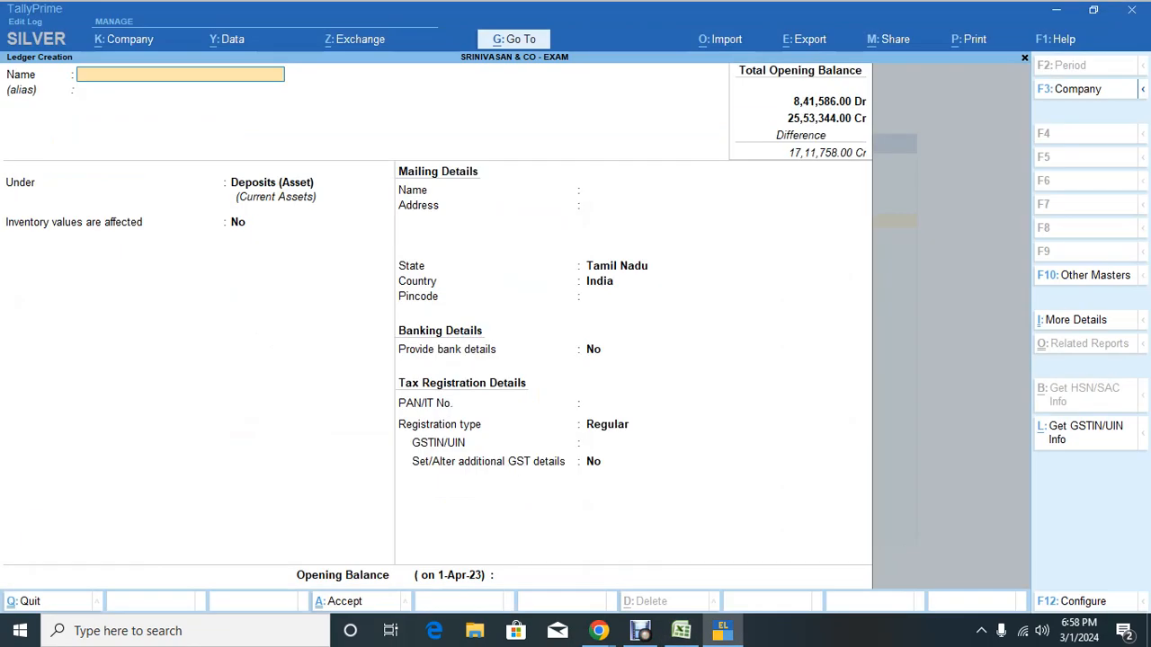
# Step: Create IFXED DEPOSIT under Deposits (Asset) with a 52,200 Dr opening balance
pyautogui.write('IFXED')
pyautogui.press('BackSpace')
pyautogui.write('ED DEPOSIT')
pyautogui.press('Return')
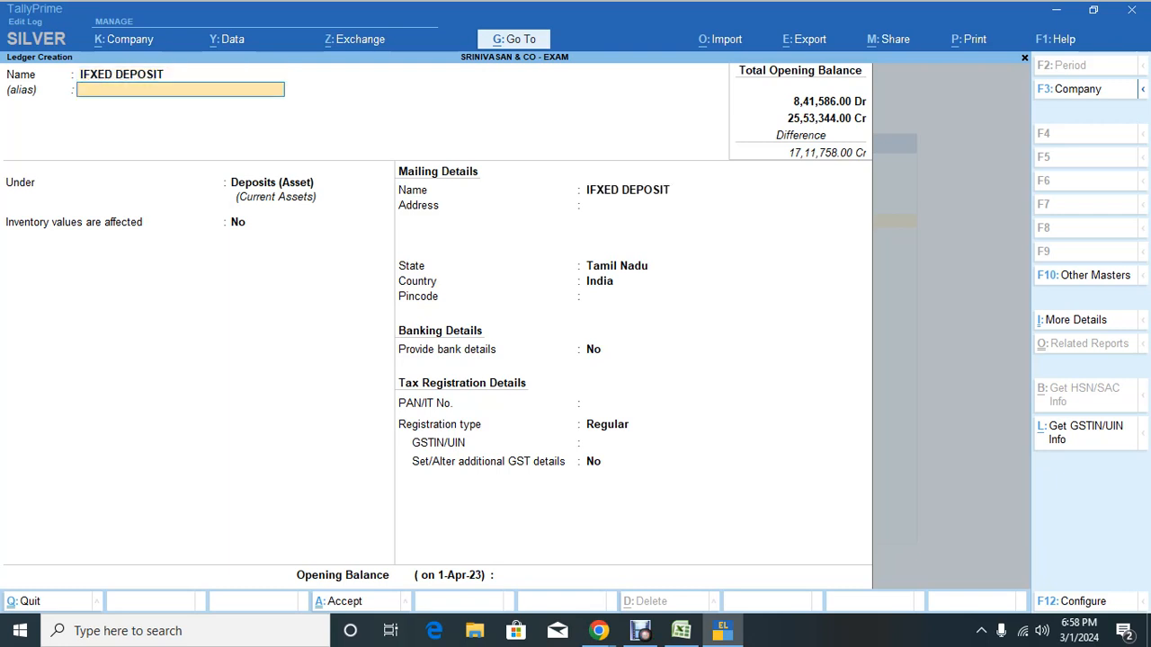
pyautogui.press('Return')
pyautogui.press('Return')
pyautogui.press('Return')
pyautogui.press('Return')
pyautogui.press('Return')
pyautogui.press('Return')
pyautogui.press('Return')
pyautogui.press('Return')
pyautogui.press('Return')
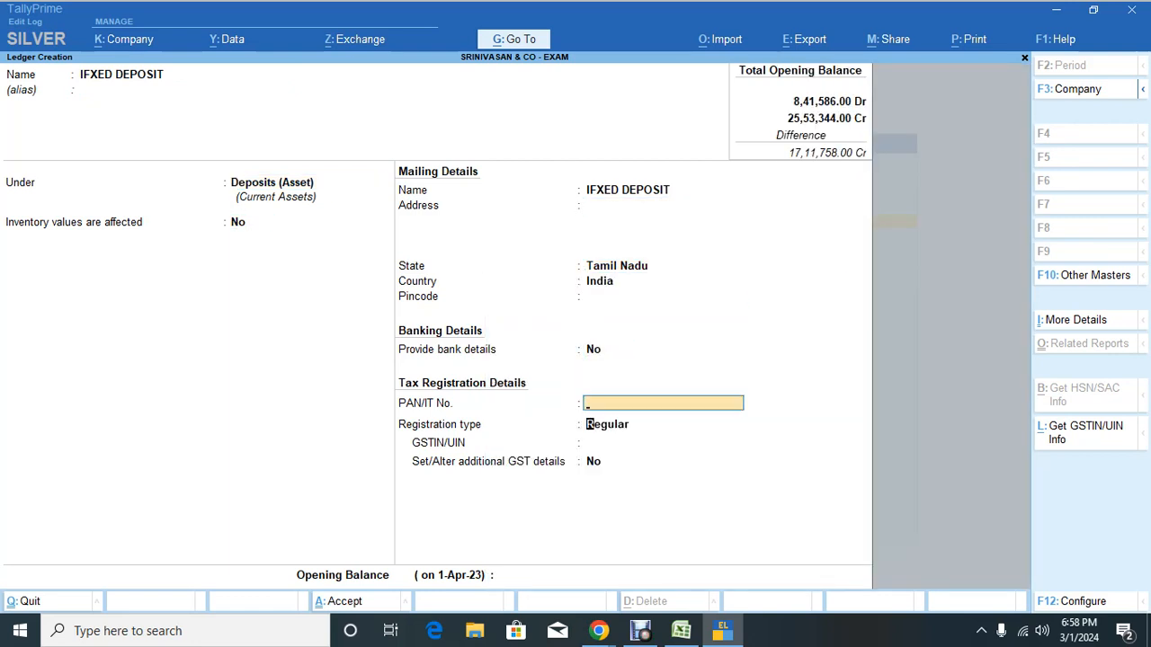
pyautogui.press('Return')
pyautogui.press('Return')
pyautogui.press('Return')
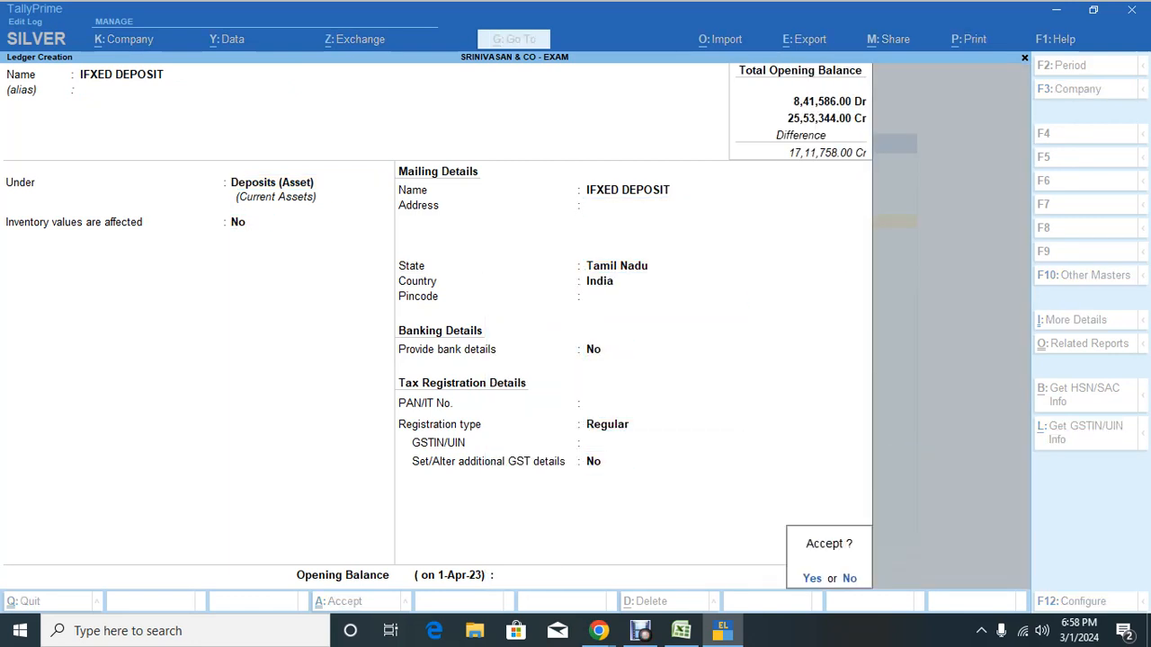
pyautogui.press('Escape')
pyautogui.write('52200')
pyautogui.press('Return')
pyautogui.press('Return')
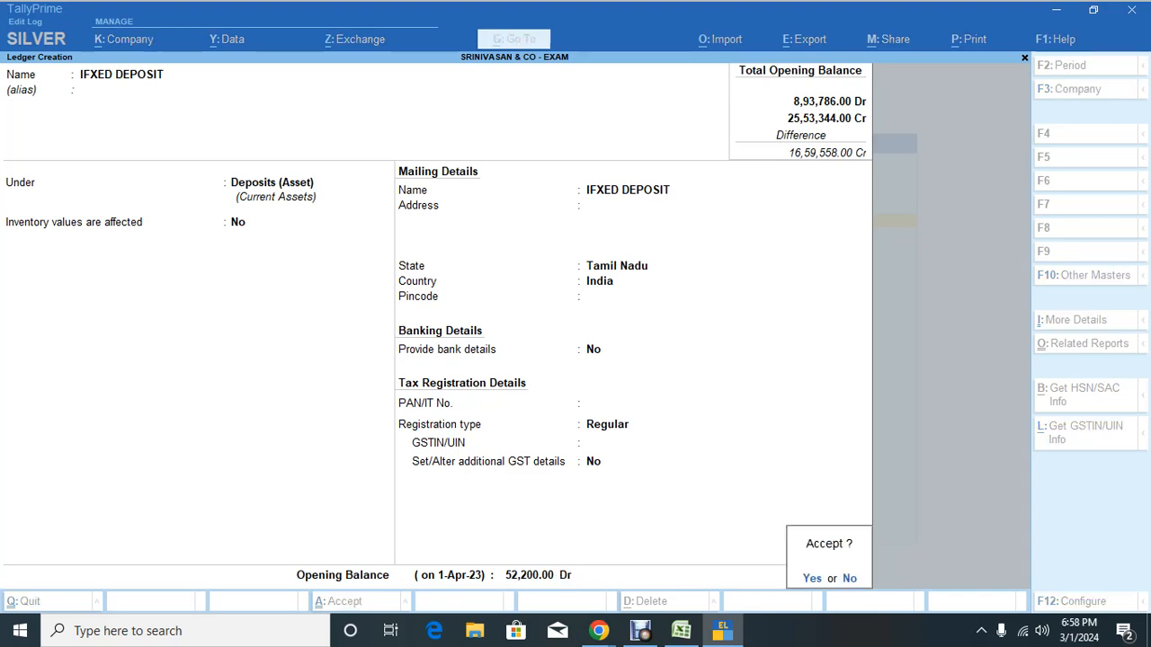
pyautogui.press('Return')
pyautogui.hotkey('alt', 'Tab')
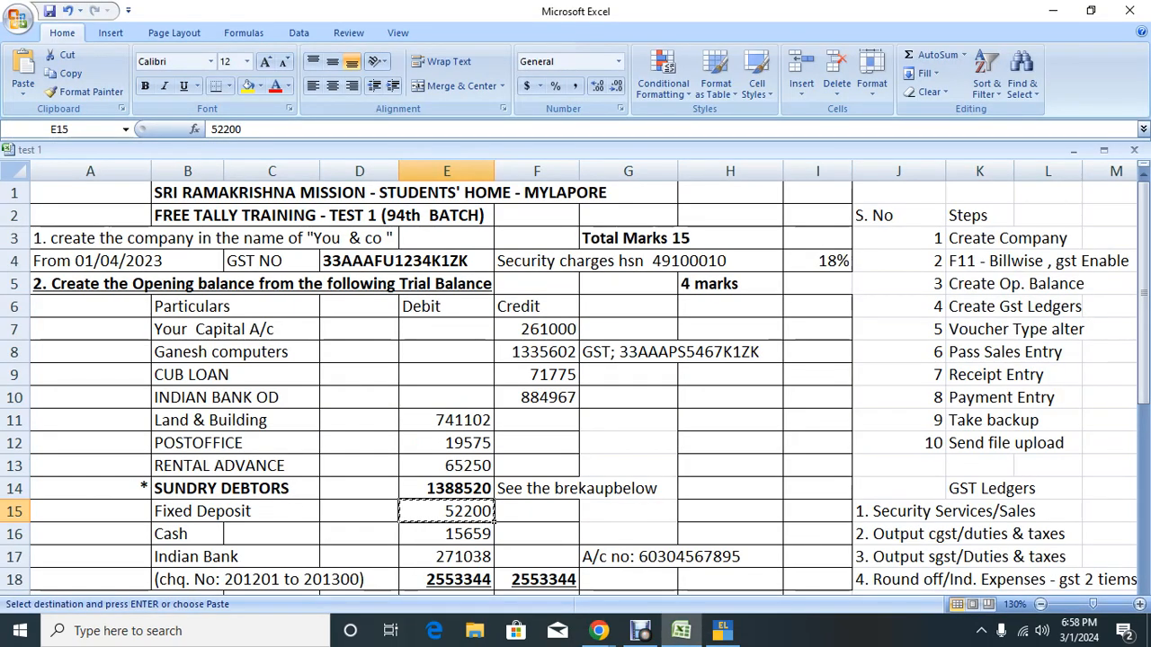
pyautogui.press('Down')
pyautogui.press('Down')
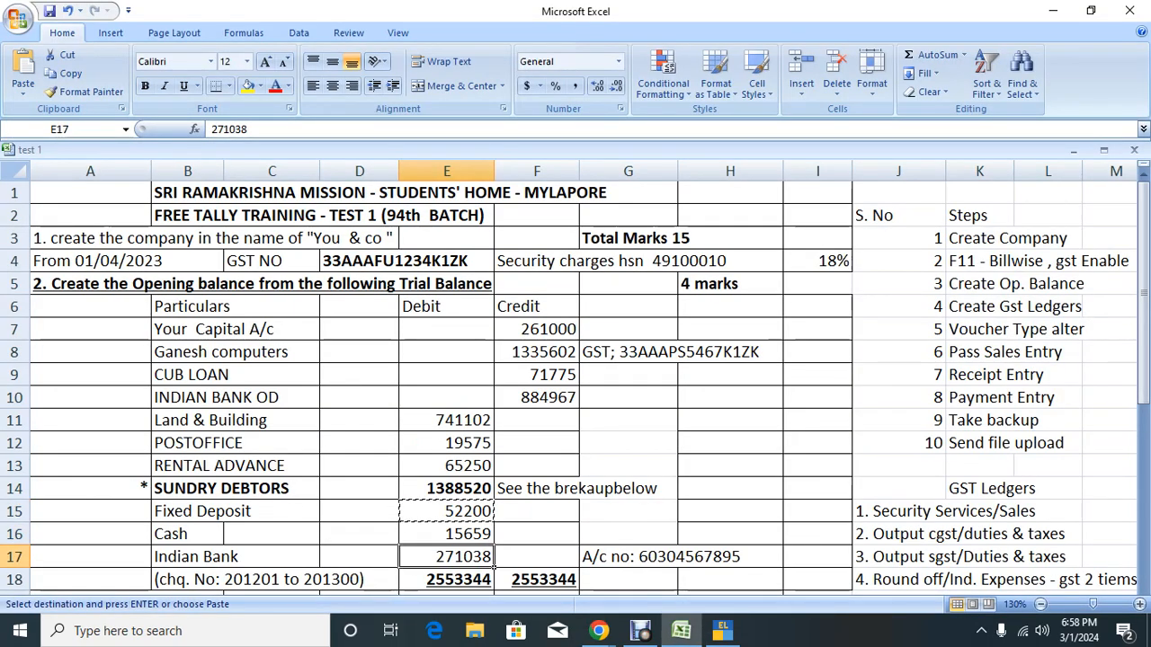
pyautogui.hotkey('alt', 'Tab')
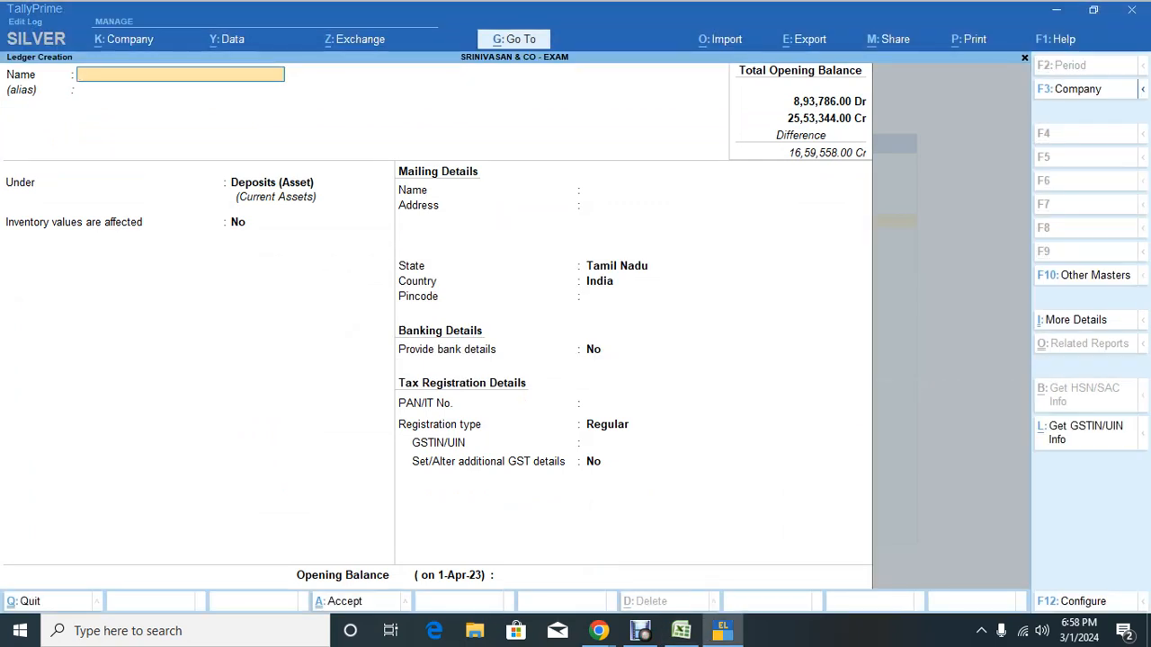
# Step: Name the new ledger INDIAN BANK and place it under Bank Accounts
pyautogui.write('INDIAN BAN')
pyautogui.press('Return')
pyautogui.press('Return')
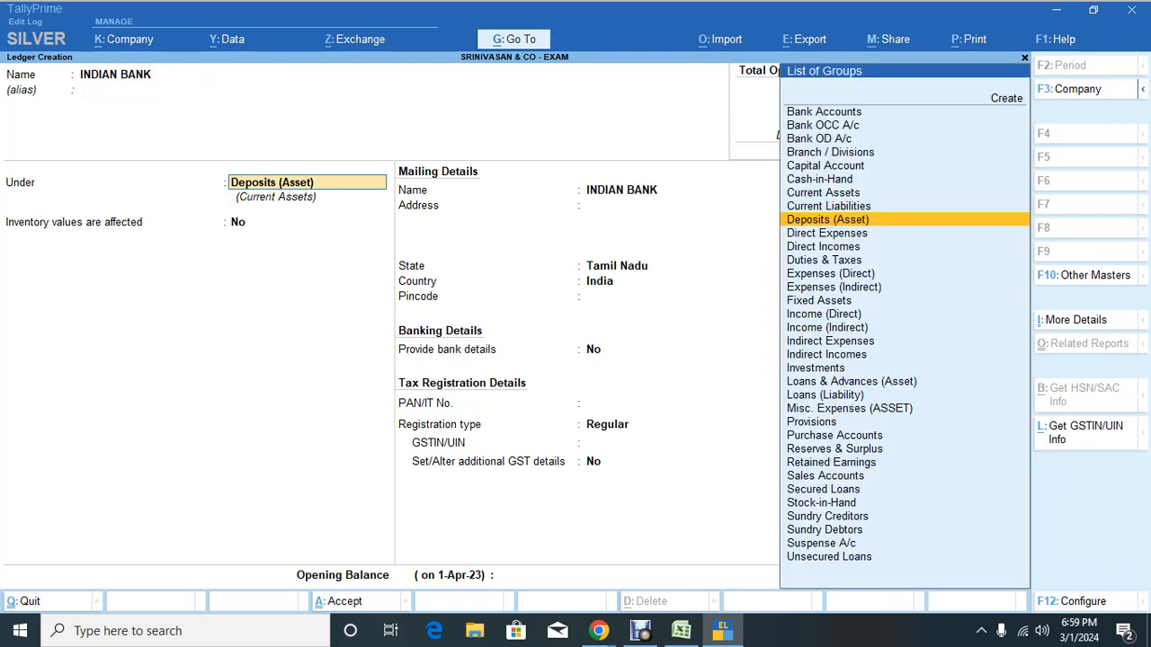
pyautogui.press('Return')
pyautogui.press('Up')
pyautogui.write('BAN')
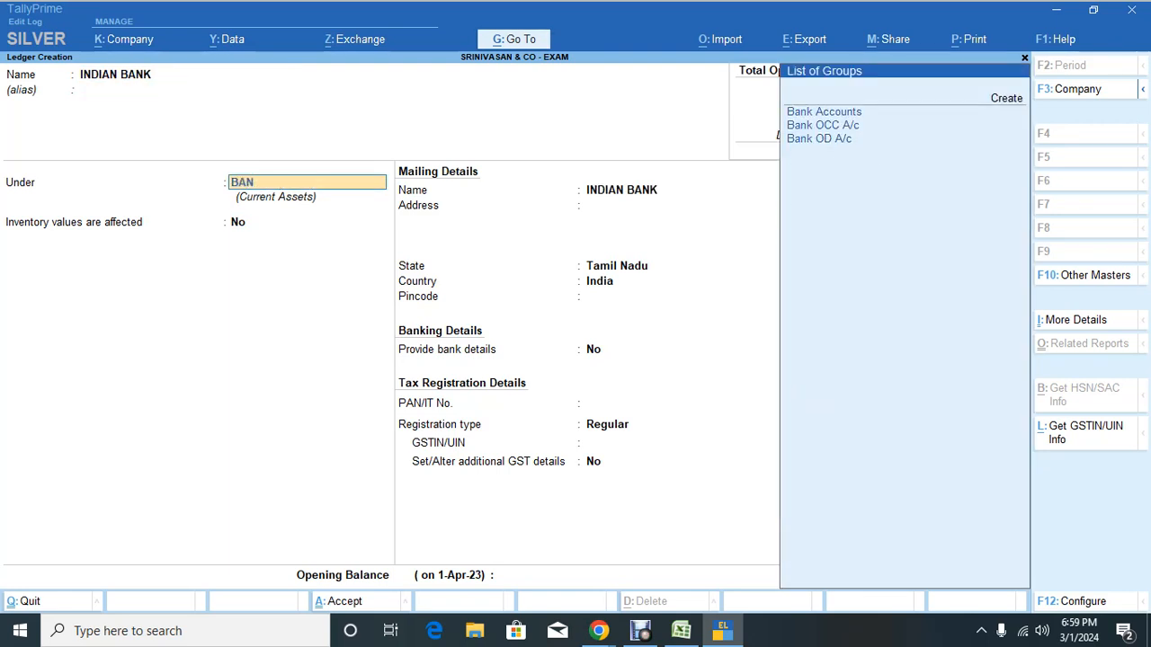
pyautogui.press('Return')
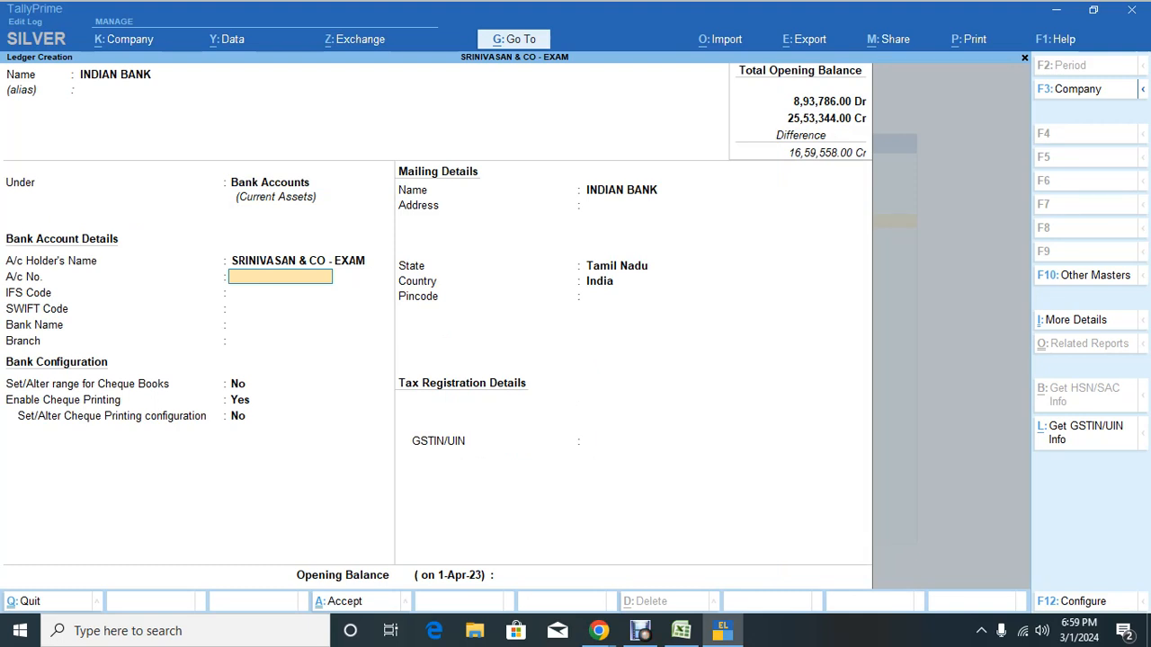
# Step: Enter the bank account number, IFS code IDIB0C00017 and branch T Nagar
pyautogui.press('Return')
pyautogui.press('Return')
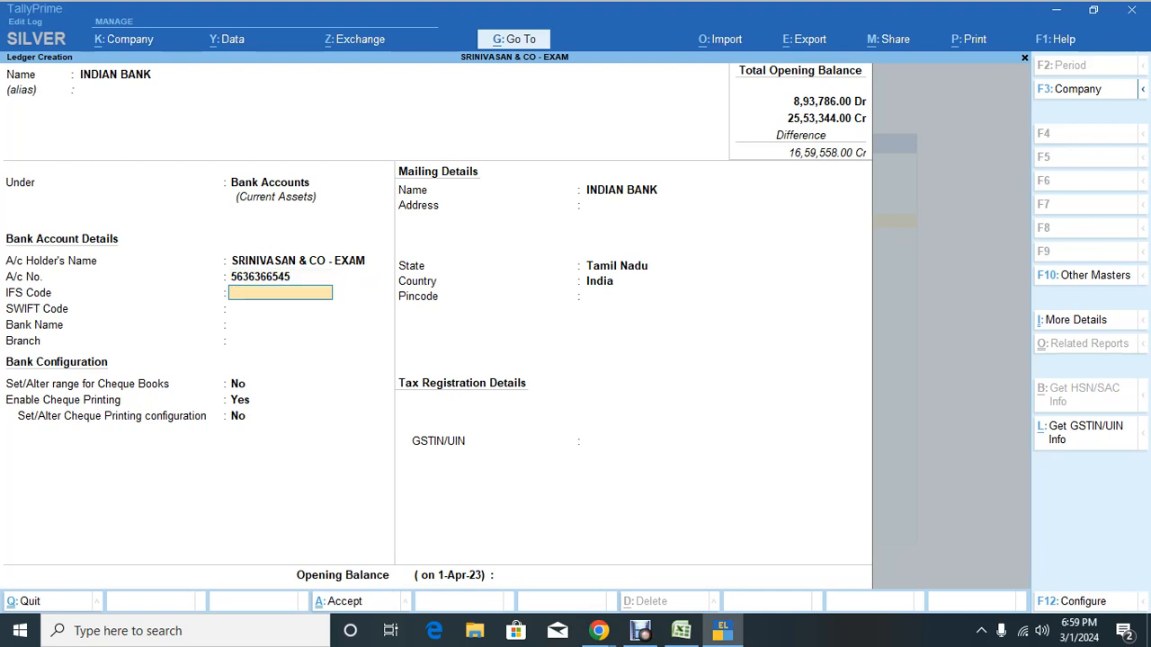
pyautogui.press('Up')
pyautogui.write('IDIB')
pyautogui.press('Return')
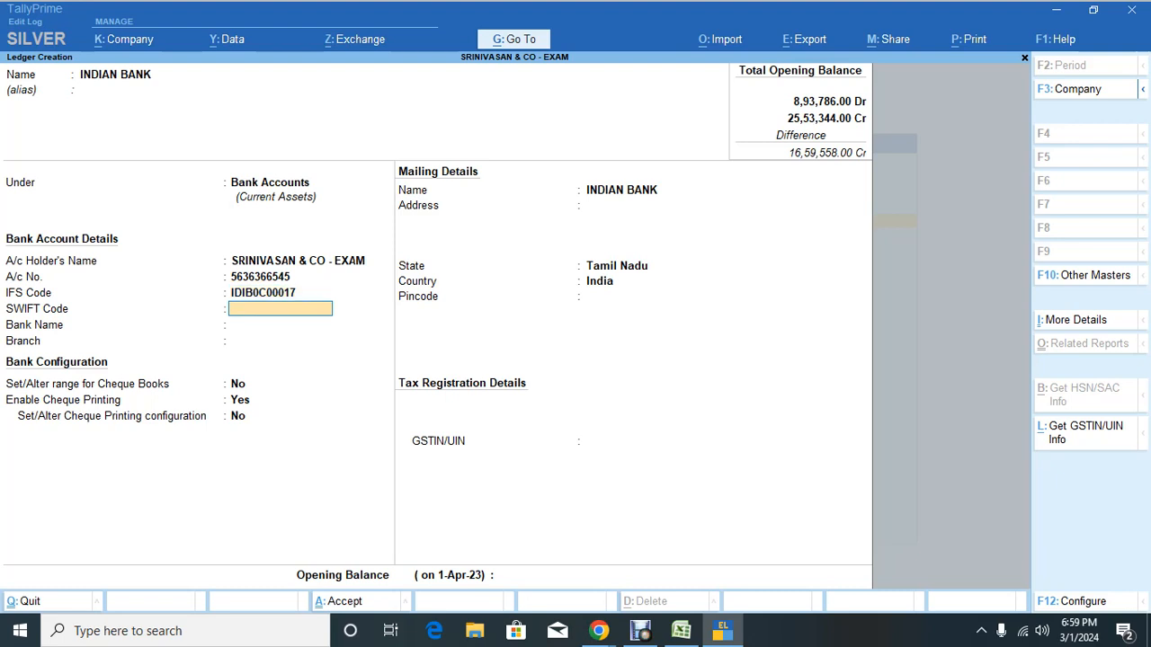
pyautogui.press('Return')
pyautogui.press('Return')
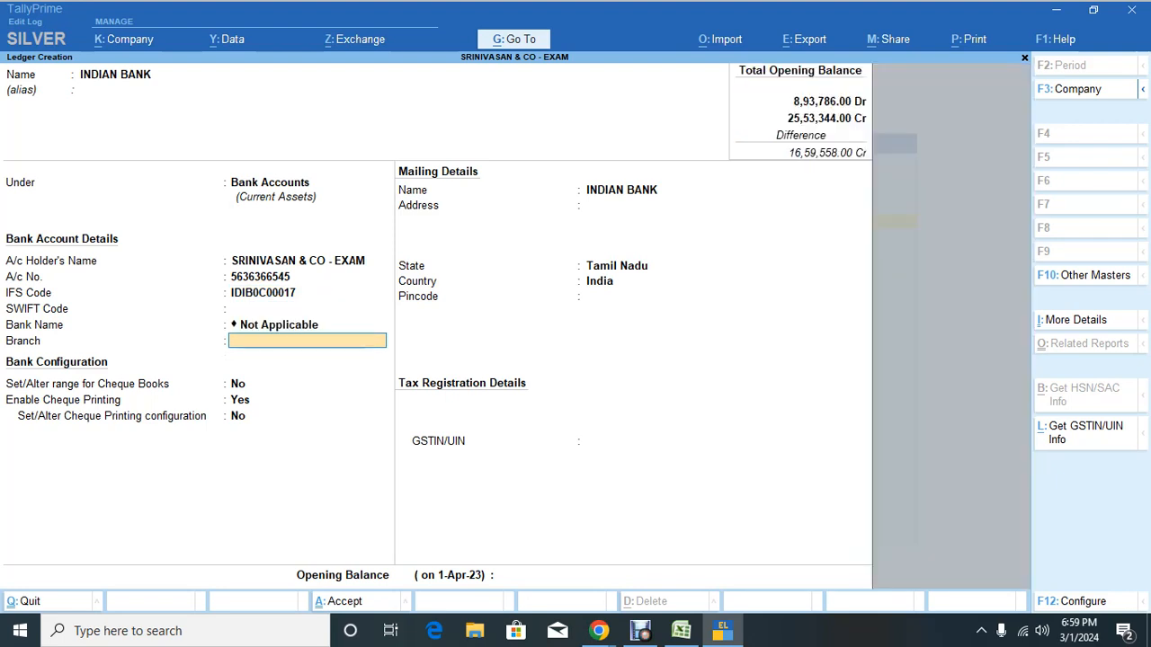
pyautogui.write('T Nagar')
pyautogui.press('Return')
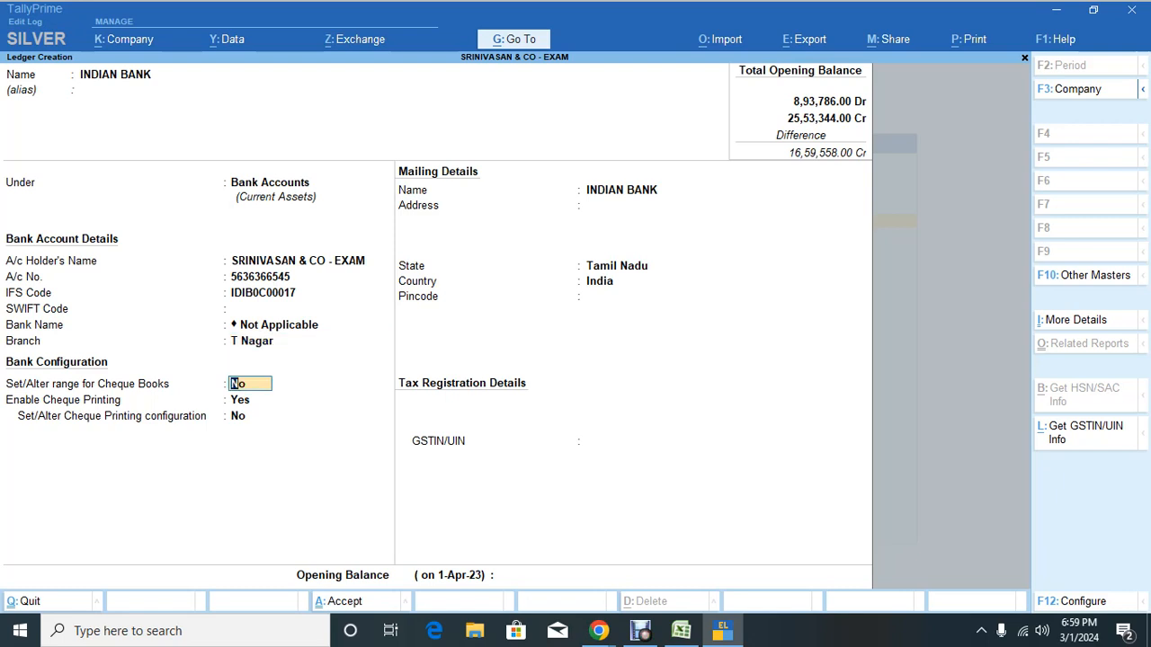
# Step: Give INDIAN BANK a 2,71,038 Dr opening balance and accept the ledger
pyautogui.press('Return')
pyautogui.press('Return')
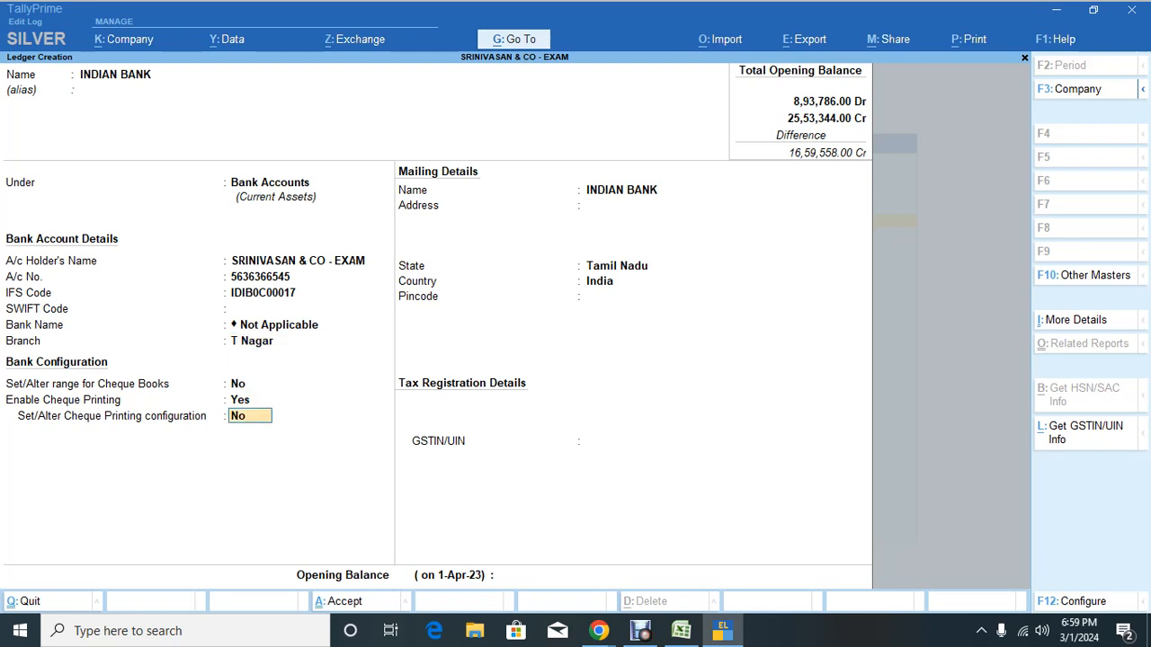
pyautogui.press('Return')
pyautogui.press('Return')
pyautogui.press('Return')
pyautogui.press('Return')
pyautogui.press('Return')
pyautogui.press('Return')
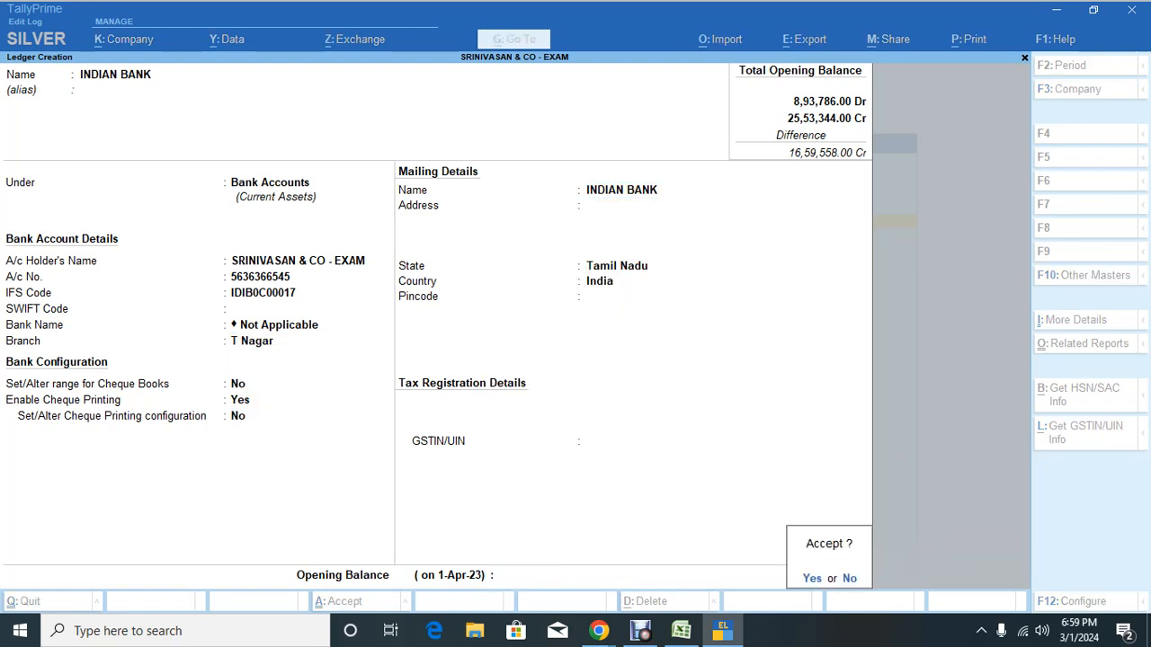
pyautogui.write('n271038')
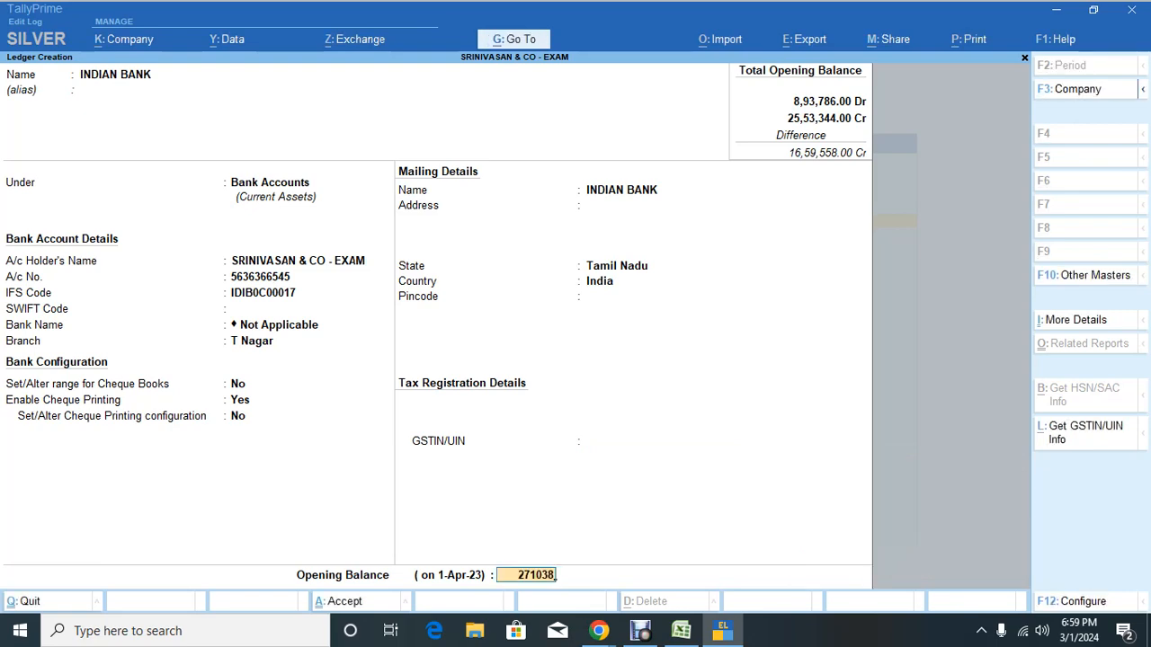
pyautogui.hotkey('alt', 'Tab')
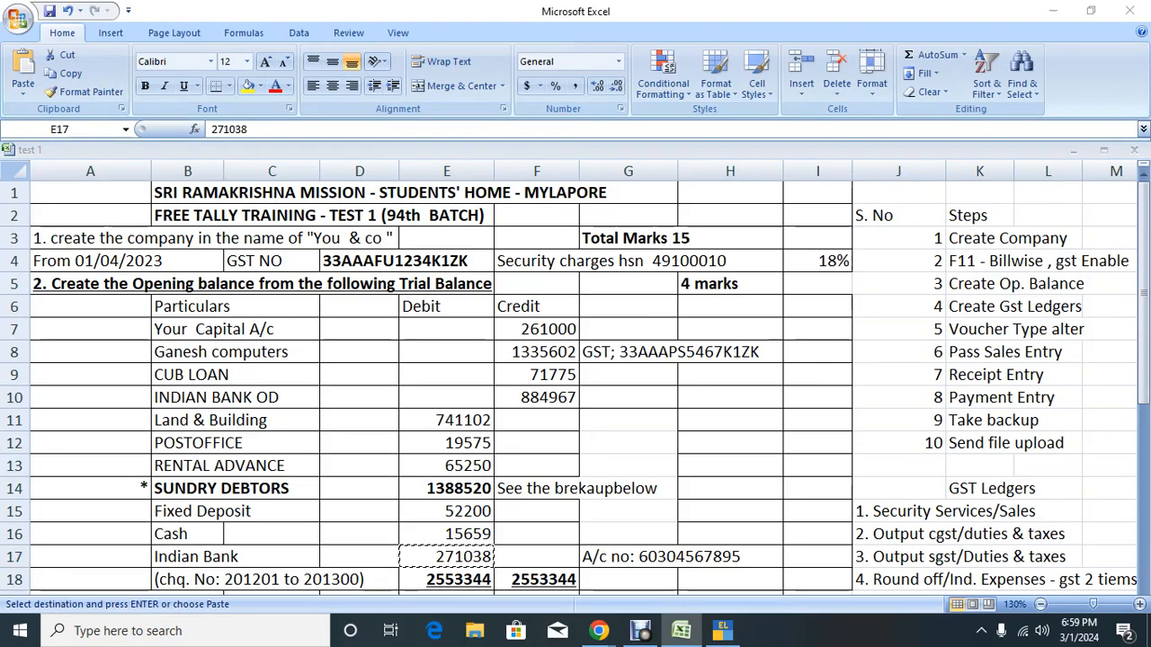
pyautogui.hotkey('alt', 'Tab')
pyautogui.press('Return')
pyautogui.press('Return')
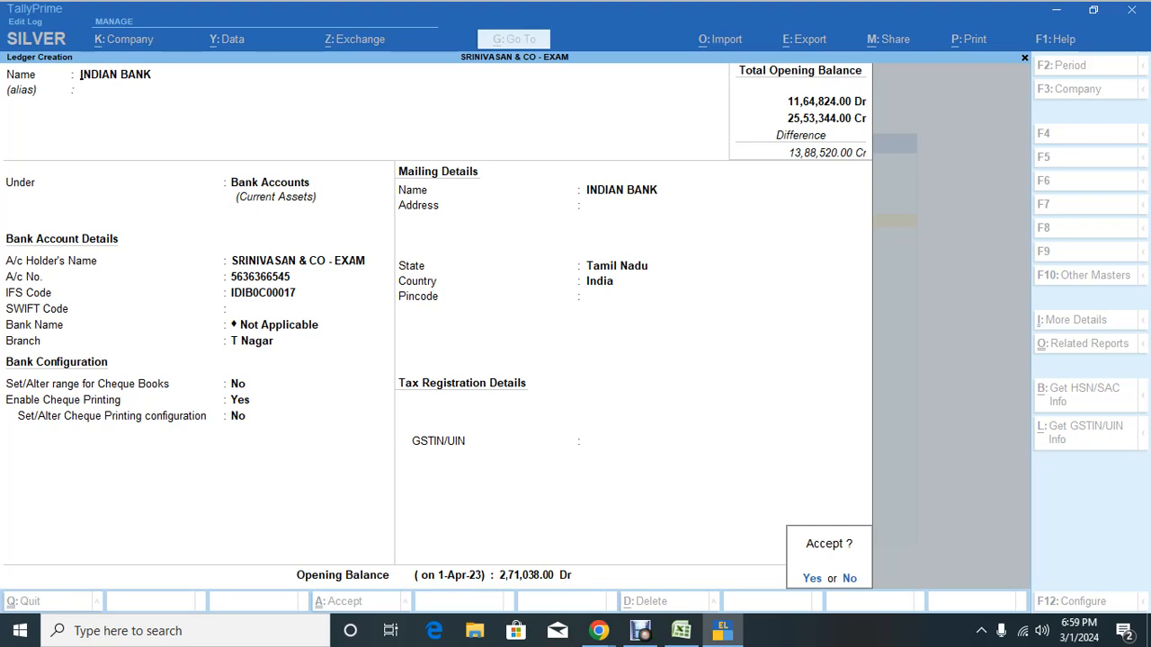
pyautogui.press('y')
pyautogui.hotkey('alt', 'Tab')
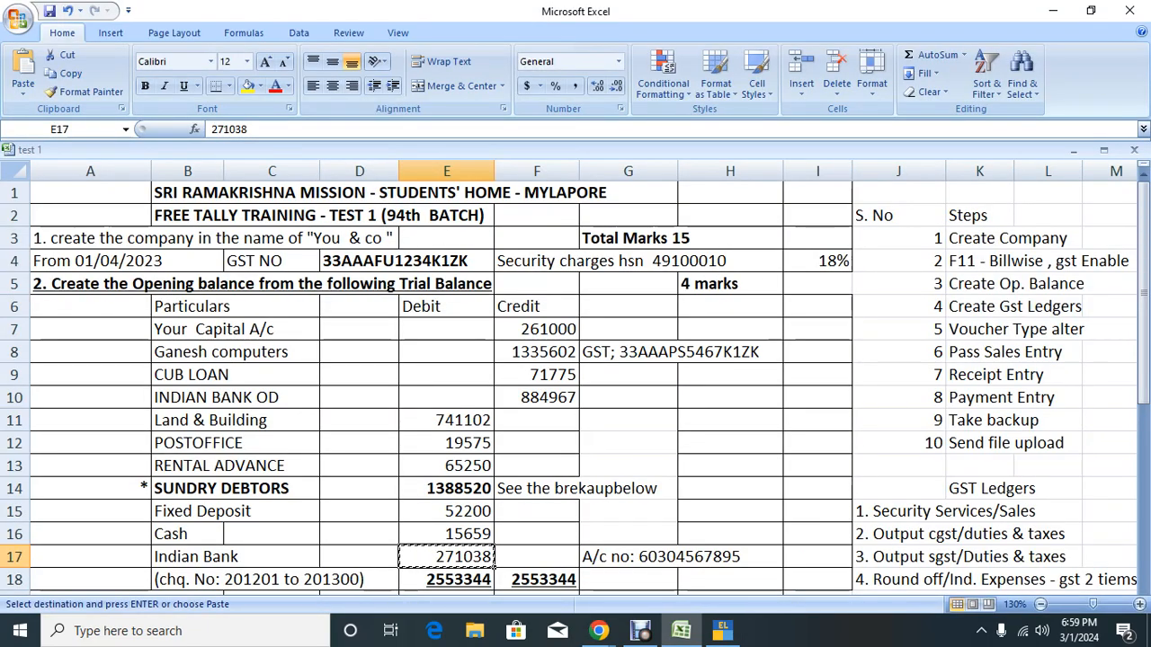
# Step: Type ok in cell N5 beside Create Op. Balance in the Excel checklist
pyautogui.press('Down')
pyautogui.press('Down')
pyautogui.press('Down')
pyautogui.press('Down')
pyautogui.press('Down')
pyautogui.press('Down')
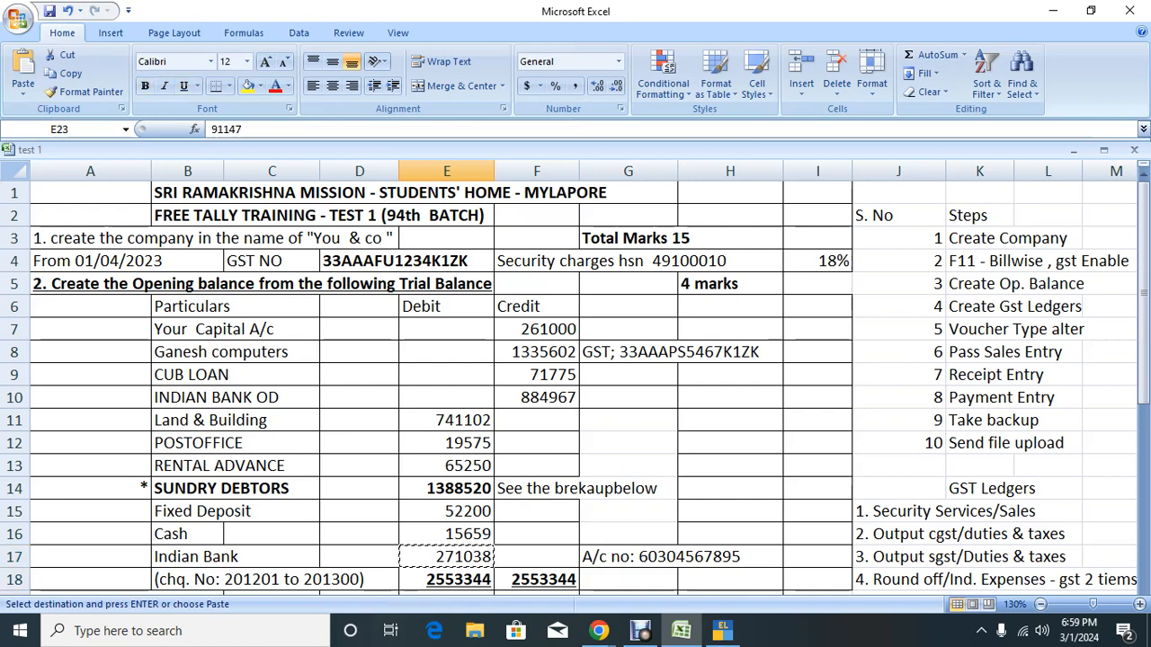
pyautogui.click(731, 442)
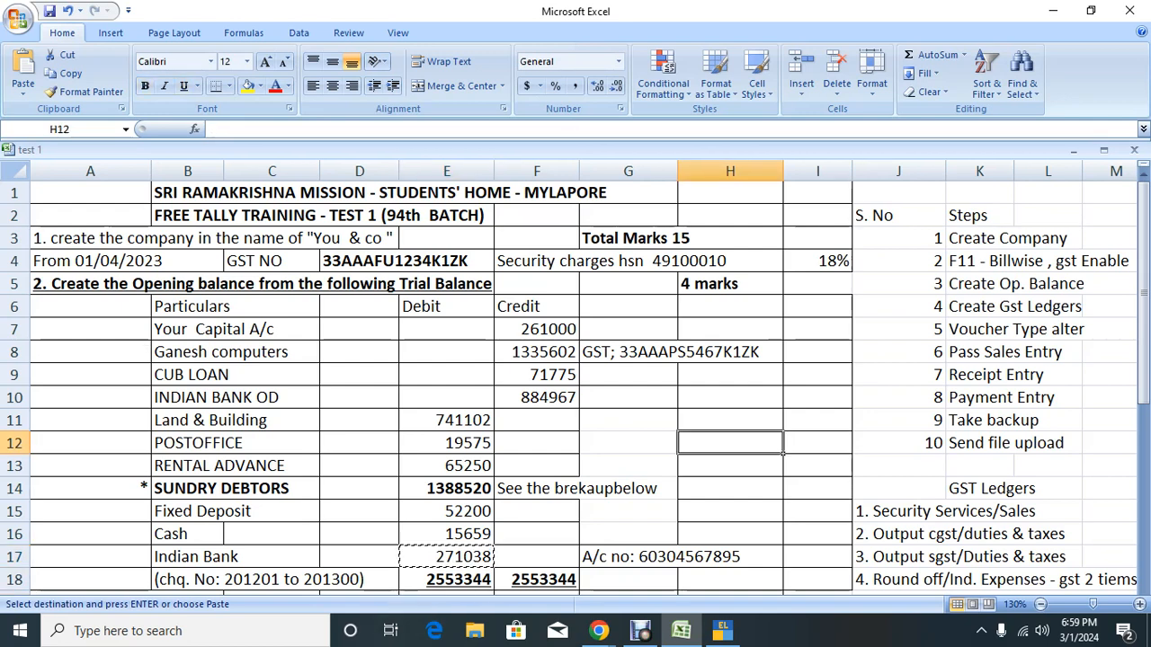
pyautogui.press('Right')
pyautogui.press('Right')
pyautogui.press('Right')
pyautogui.press('Right')
pyautogui.press('Right')
pyautogui.press('Right')
pyautogui.press('Up')
pyautogui.press('Up')
pyautogui.press('Up')
pyautogui.press('Up')
pyautogui.press('Up')
pyautogui.press('Up')
pyautogui.press('Up')
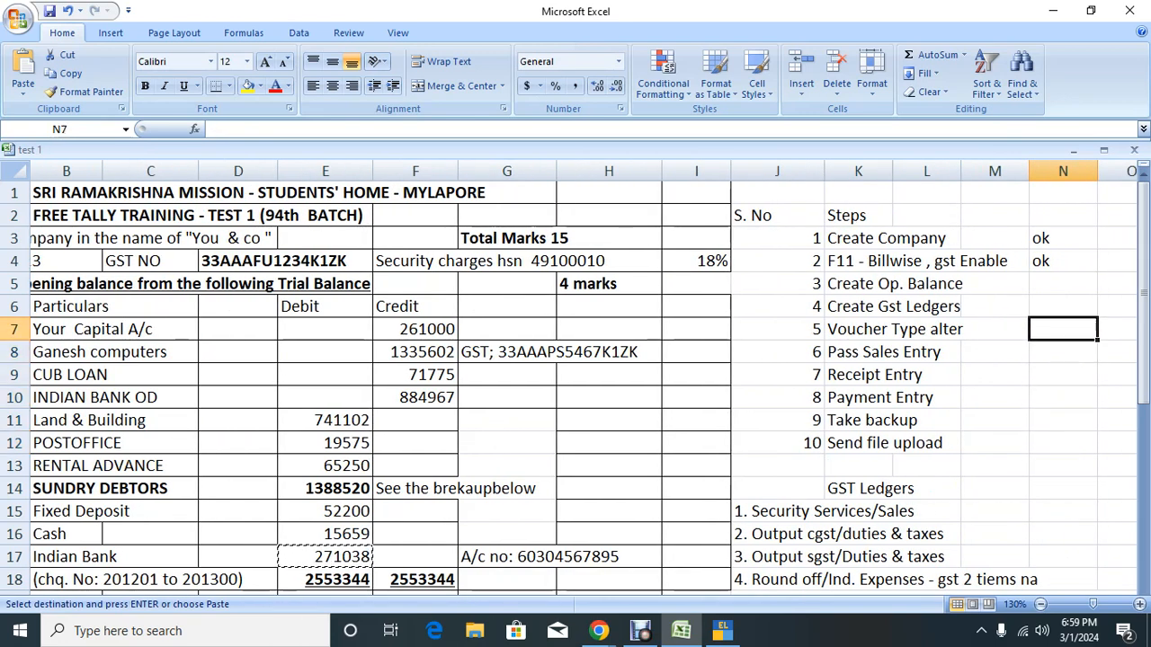
pyautogui.write('ok')
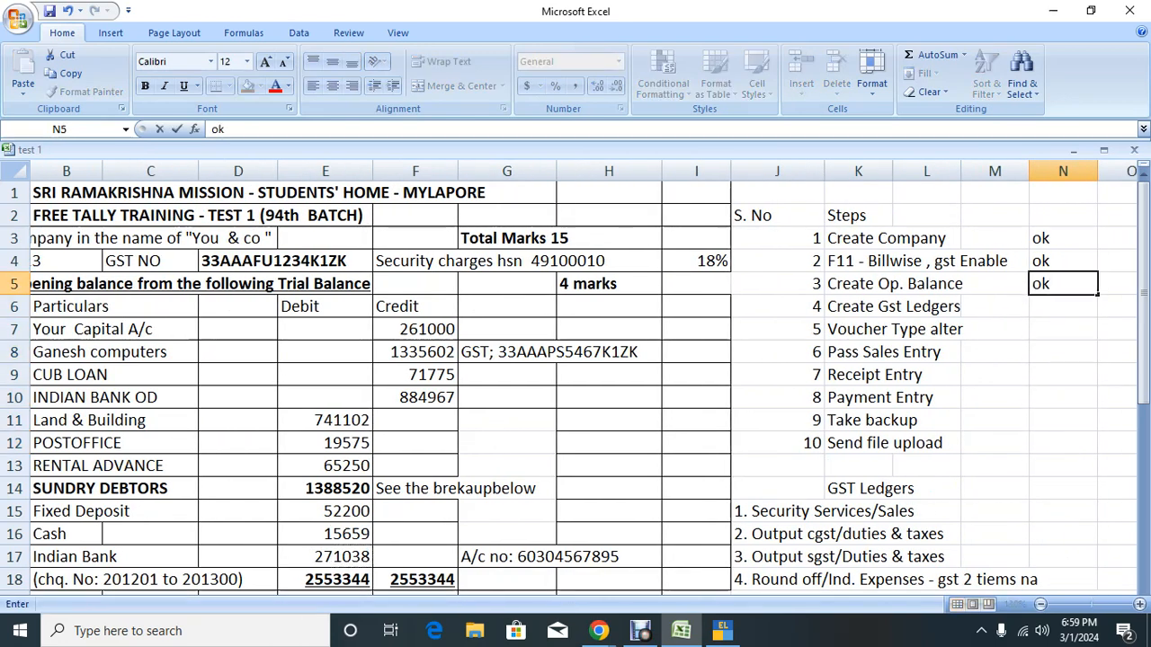
pyautogui.press('Return')
# Step: Move down to the GST Ledgers list, then return to TallyPrime's ledger form
pyautogui.press('Left')
pyautogui.press('Left')
pyautogui.press('Left')
pyautogui.press('Left')
pyautogui.click(886, 307)
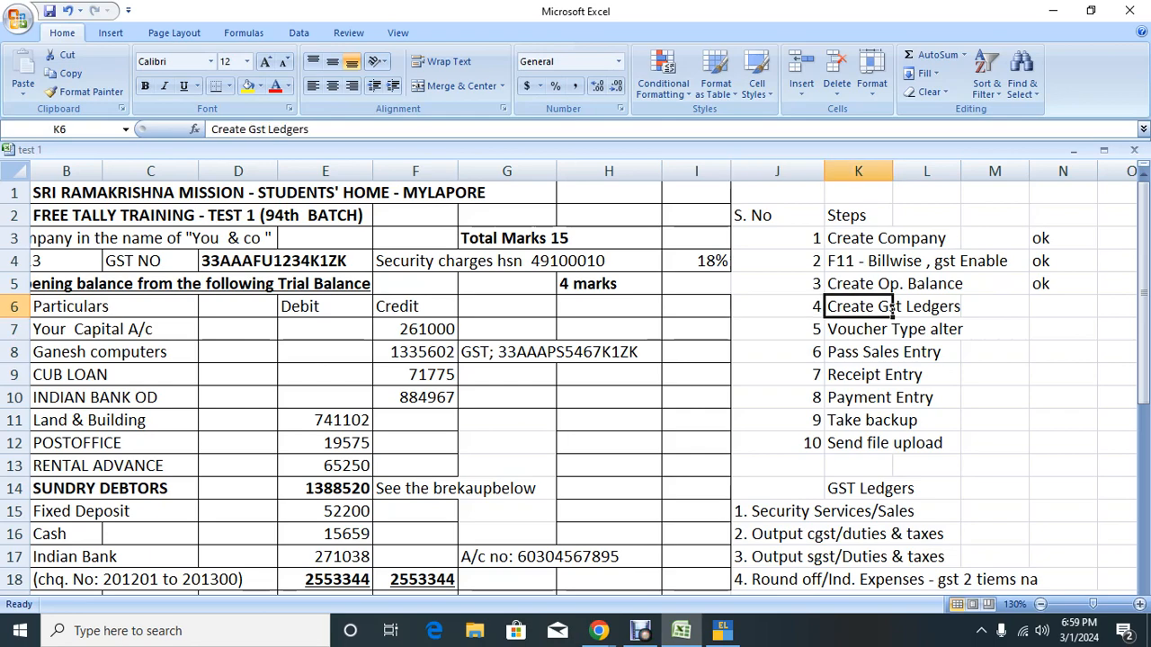
pyautogui.press('Down')
pyautogui.press('Down')
pyautogui.click(888, 491)
pyautogui.press('Down')
pyautogui.press('Down')
pyautogui.press('Down')
pyautogui.press('Down')
pyautogui.press('Down')
pyautogui.press('Down')
pyautogui.press('Down')
pyautogui.press('Down')
pyautogui.press('Down')
pyautogui.press('Down')
pyautogui.press('Down')
pyautogui.scroll(-2, 575, 378)
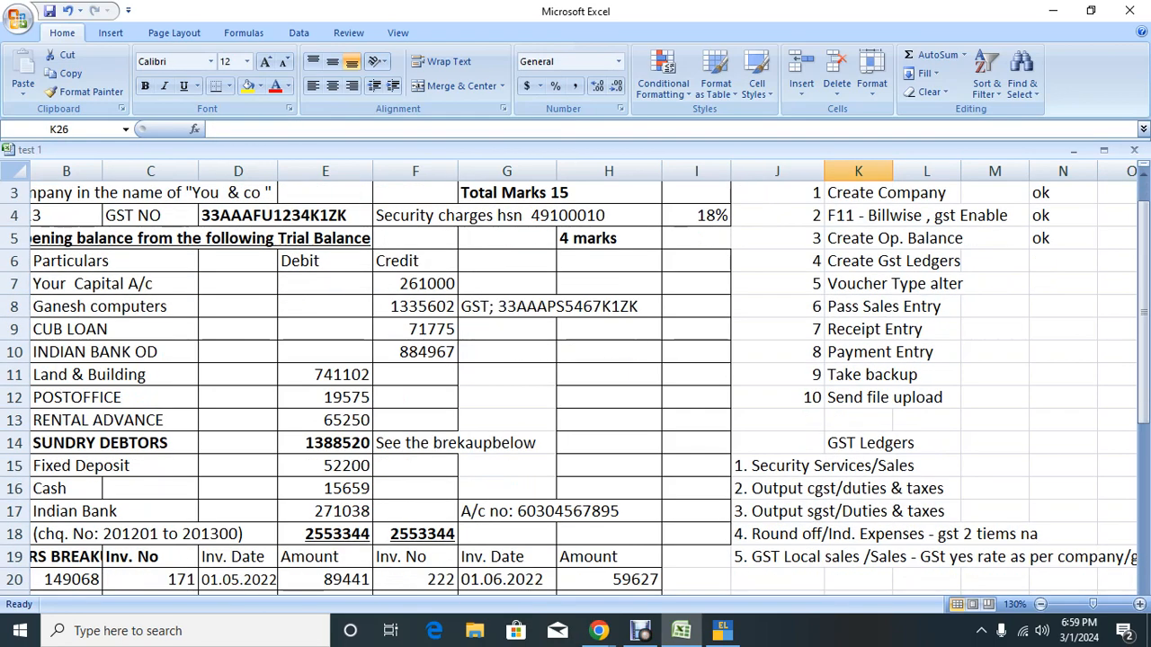
pyautogui.hotkey('alt', 'Tab')
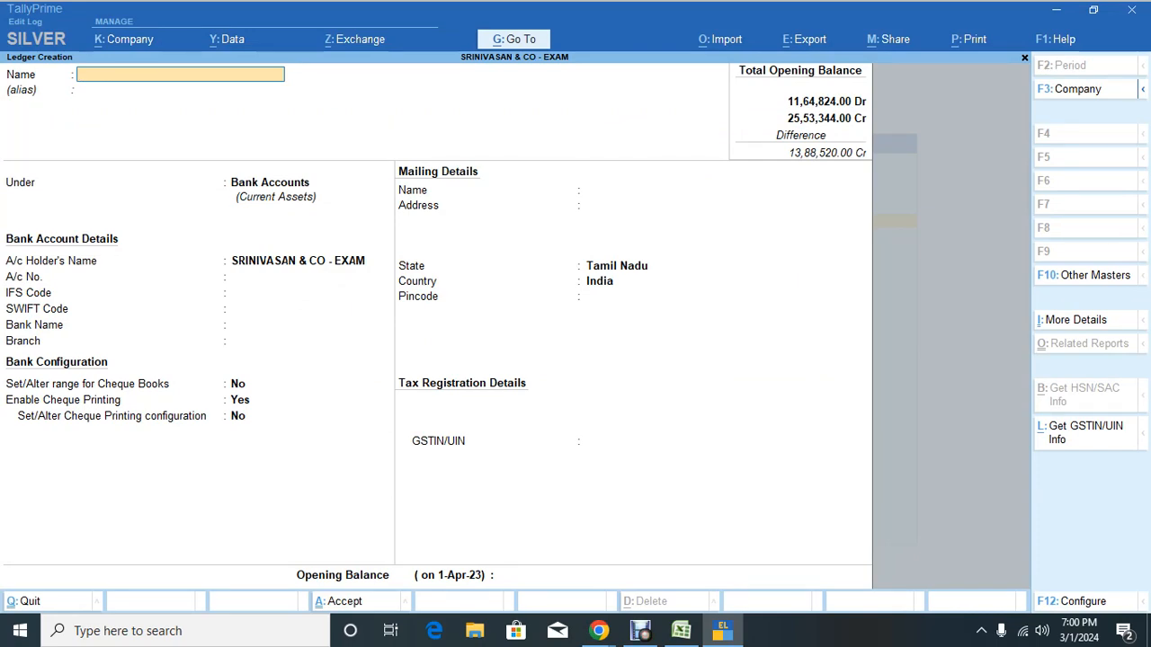
pyautogui.press('Escape')
pyautogui.press('Escape')
pyautogui.press('Escape')
pyautogui.press('Up')
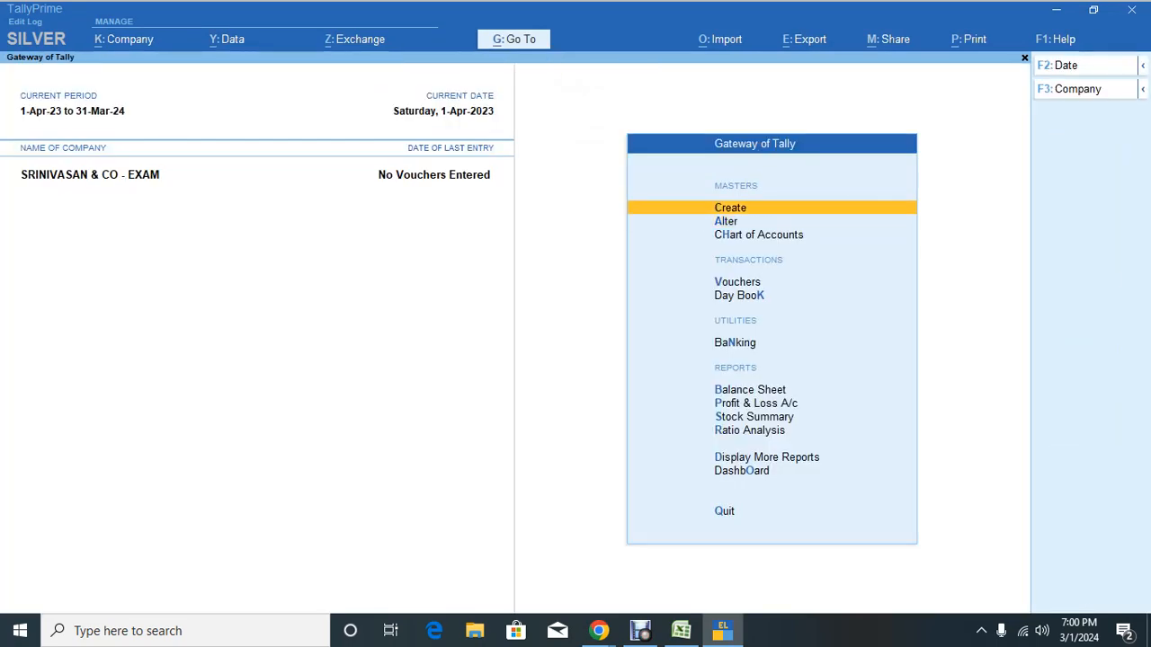
pyautogui.press('Return')
pyautogui.press('Return')
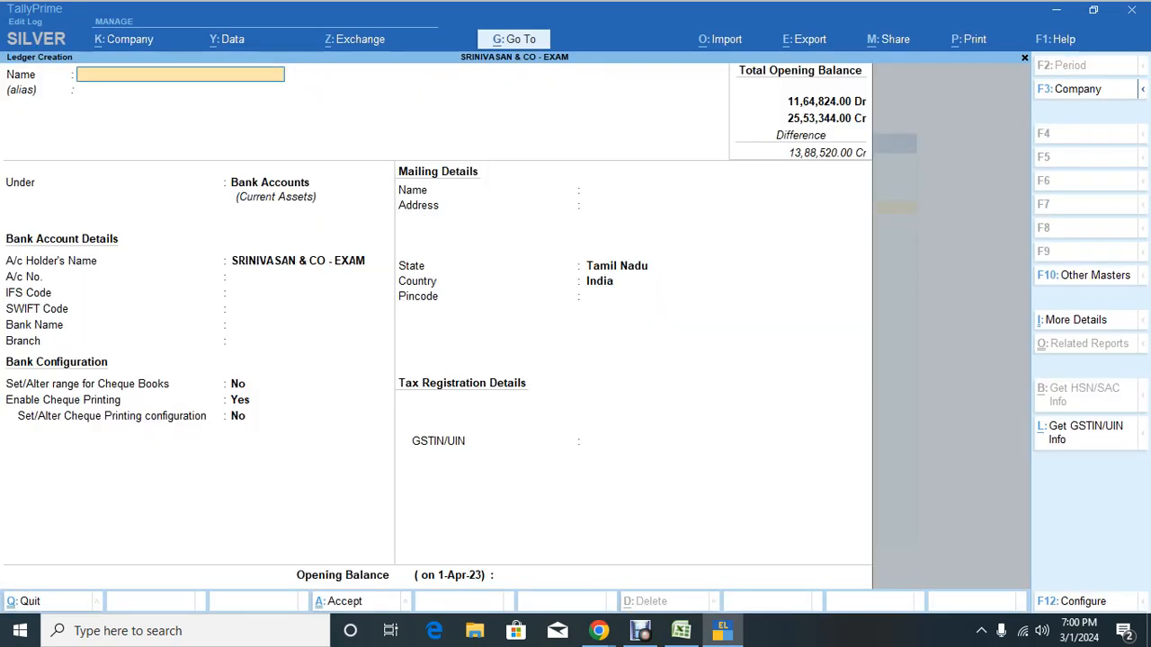
pyautogui.hotkey('alt', 'Tab')
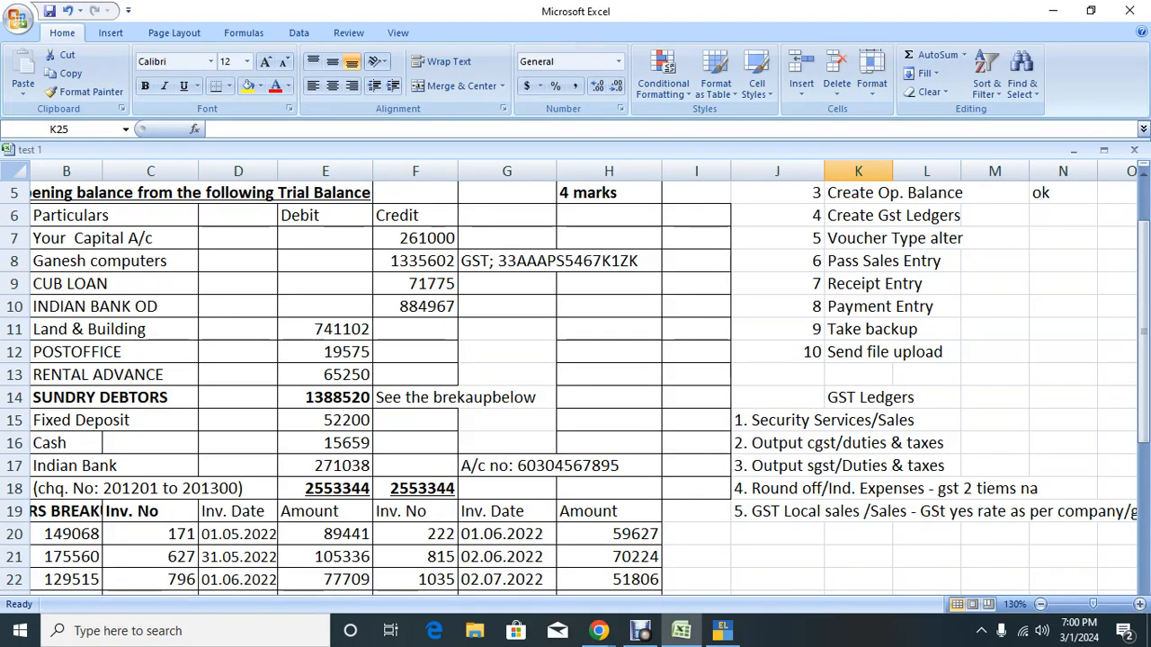
pyautogui.hotkey('alt', 'Tab')
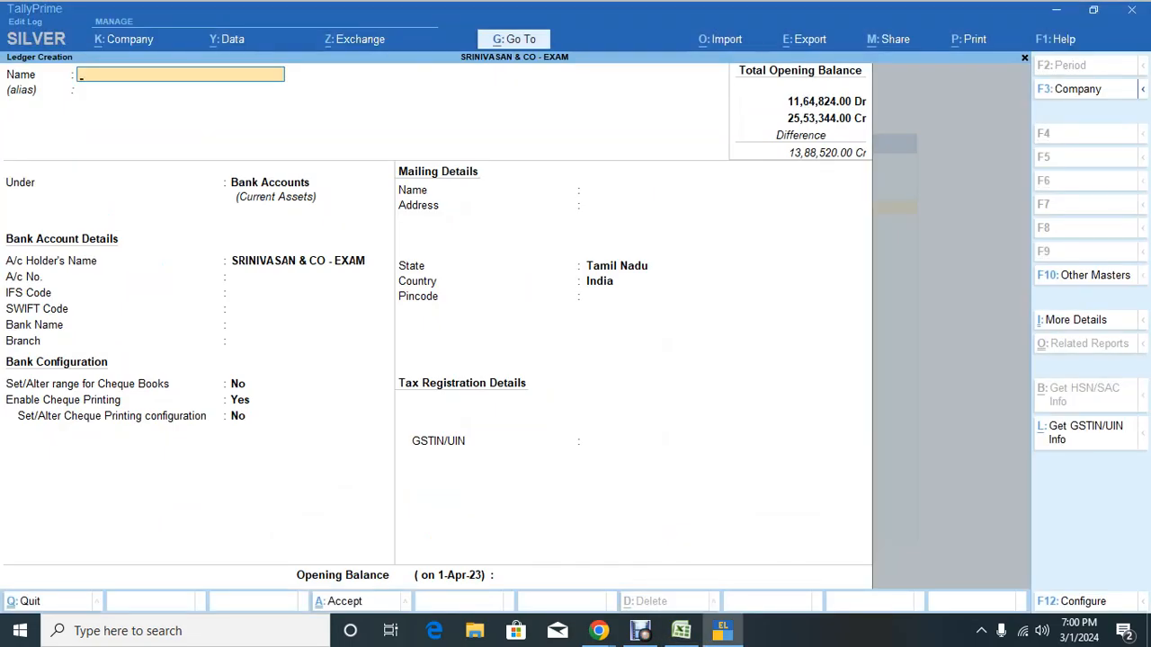
# Step: Name the ledger 'Security Service Charges' and choose Tamilnad Mercantile Bank (India) as its bank
pyautogui.write('Security Service Charg')
pyautogui.press('Return')
pyautogui.press('Return')
pyautogui.press('Return')
pyautogui.press('Return')
pyautogui.press('Return')
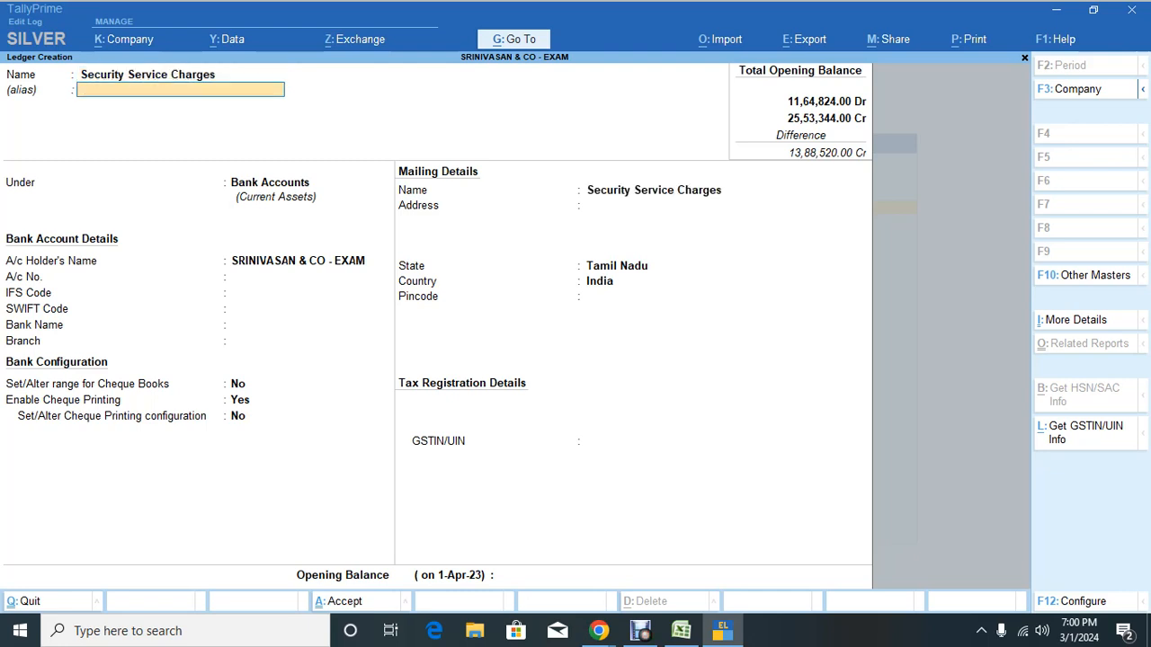
pyautogui.press('Return')
pyautogui.press('Return')
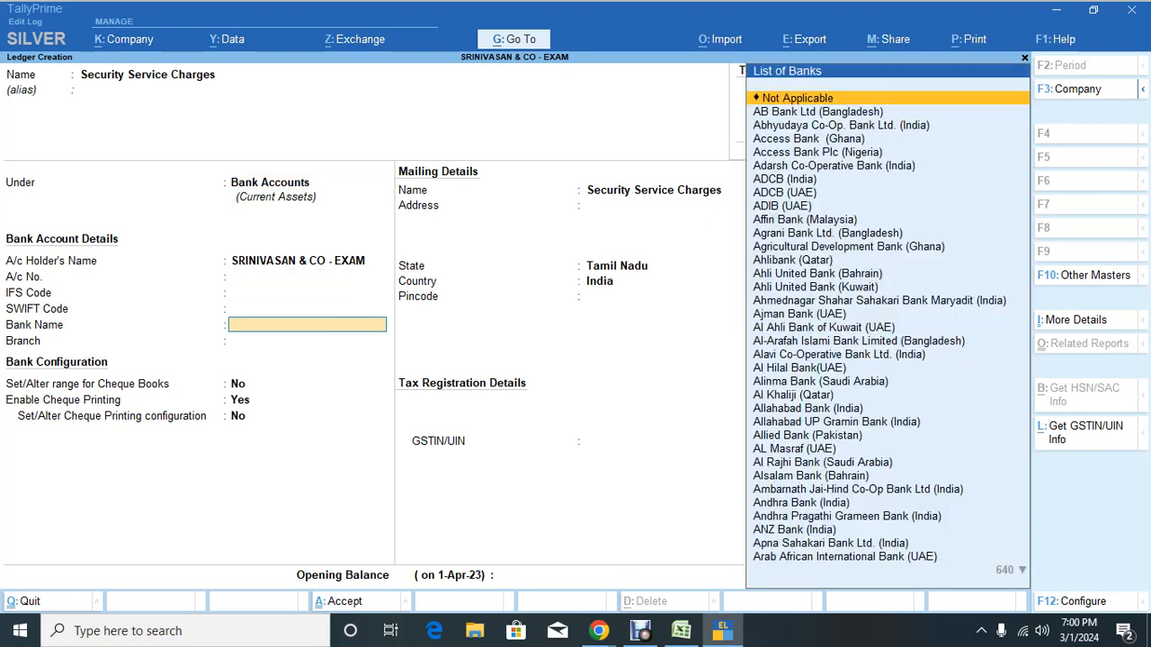
pyautogui.press('Return')
pyautogui.press('BackSpace')
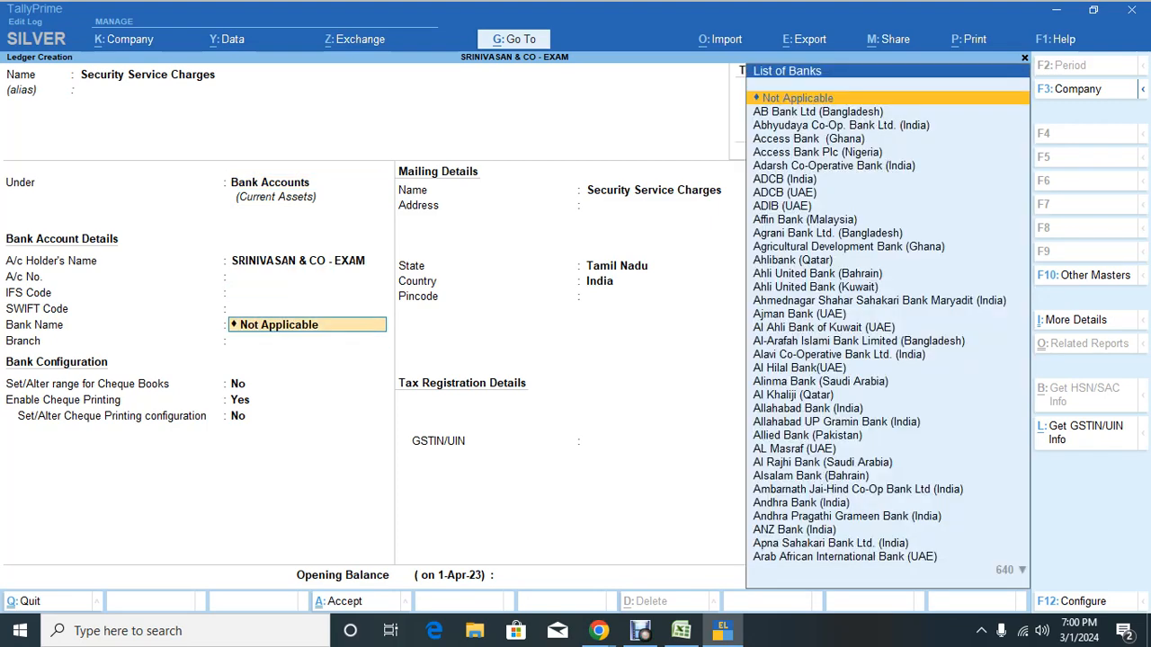
pyautogui.write('Ta')
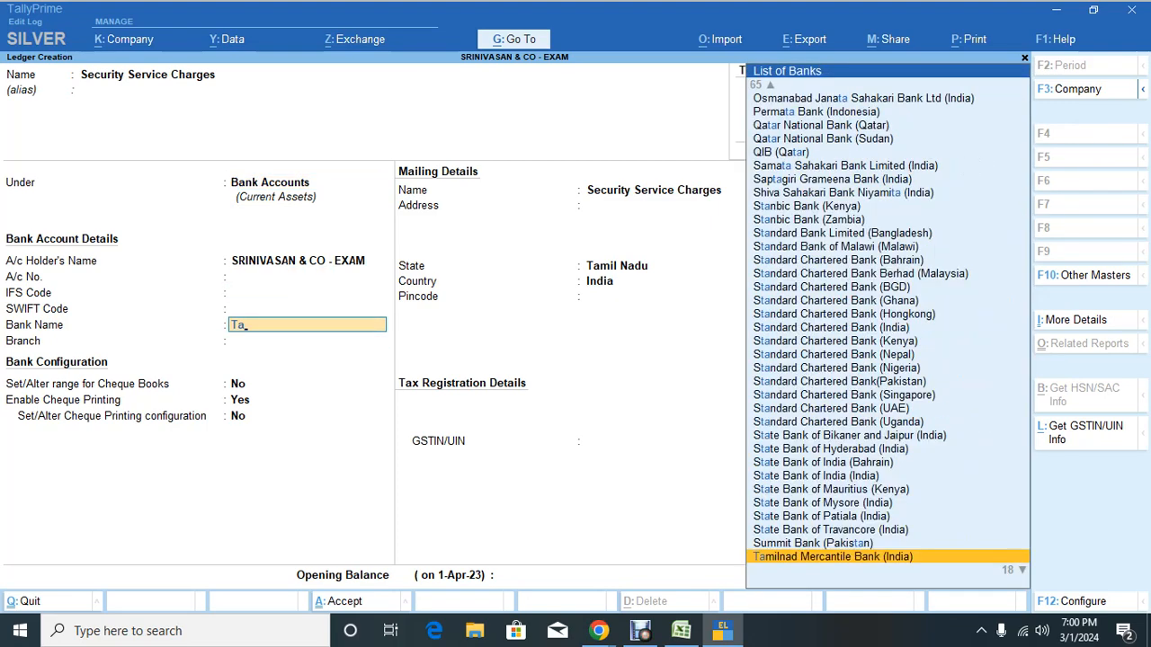
pyautogui.press('Return')
pyautogui.press('Return')
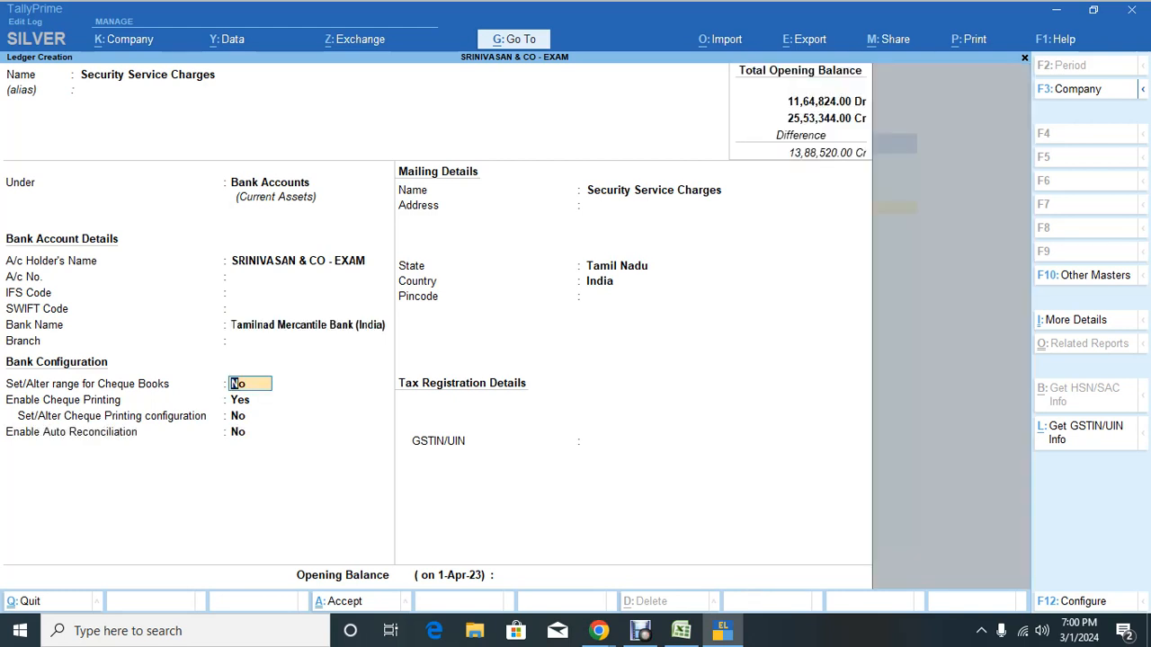
# Step: Enter T Nagar as the branch, pass the missing GSTIN warning, and return to the opening balance
pyautogui.press('BackSpace')
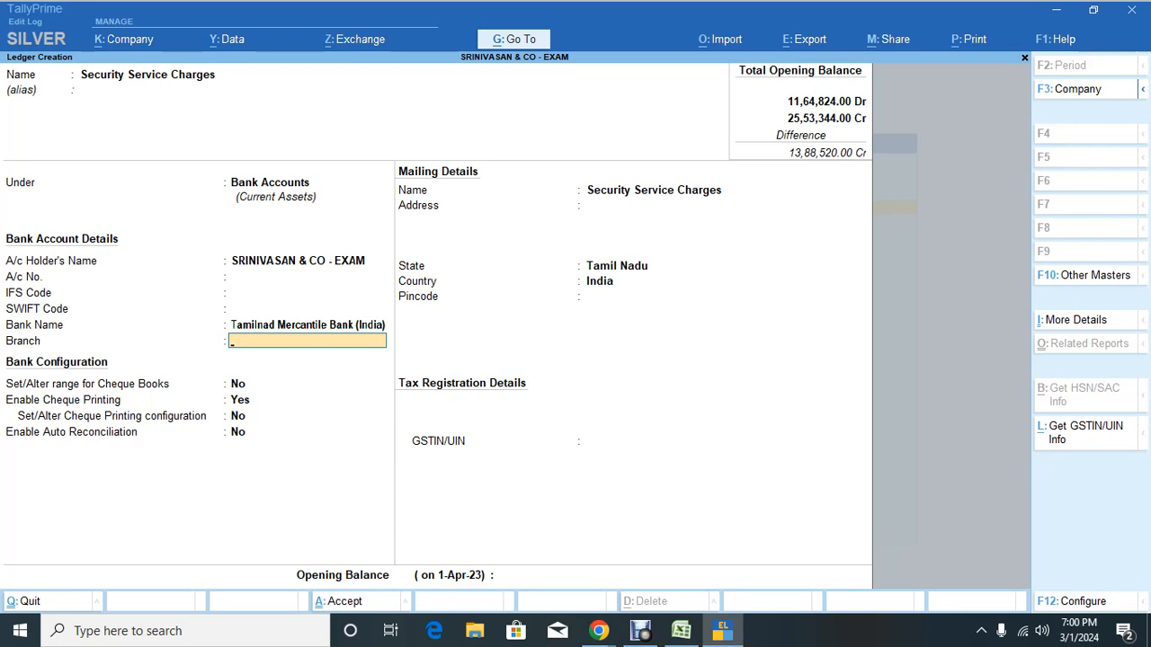
pyautogui.write('T Nagar')
pyautogui.press('Return')
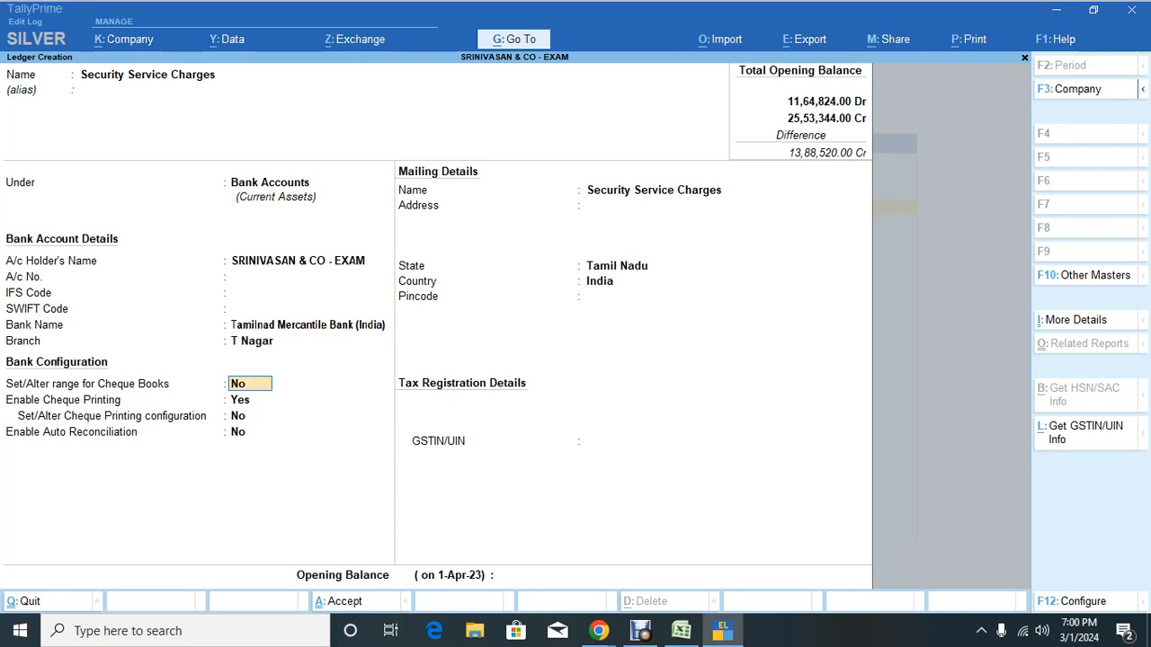
pyautogui.press('Return')
pyautogui.press('Return')
pyautogui.press('Return')
pyautogui.press('Return')
pyautogui.press('Return')
pyautogui.press('Return')
pyautogui.press('Return')
pyautogui.press('Return')
pyautogui.press('Return')
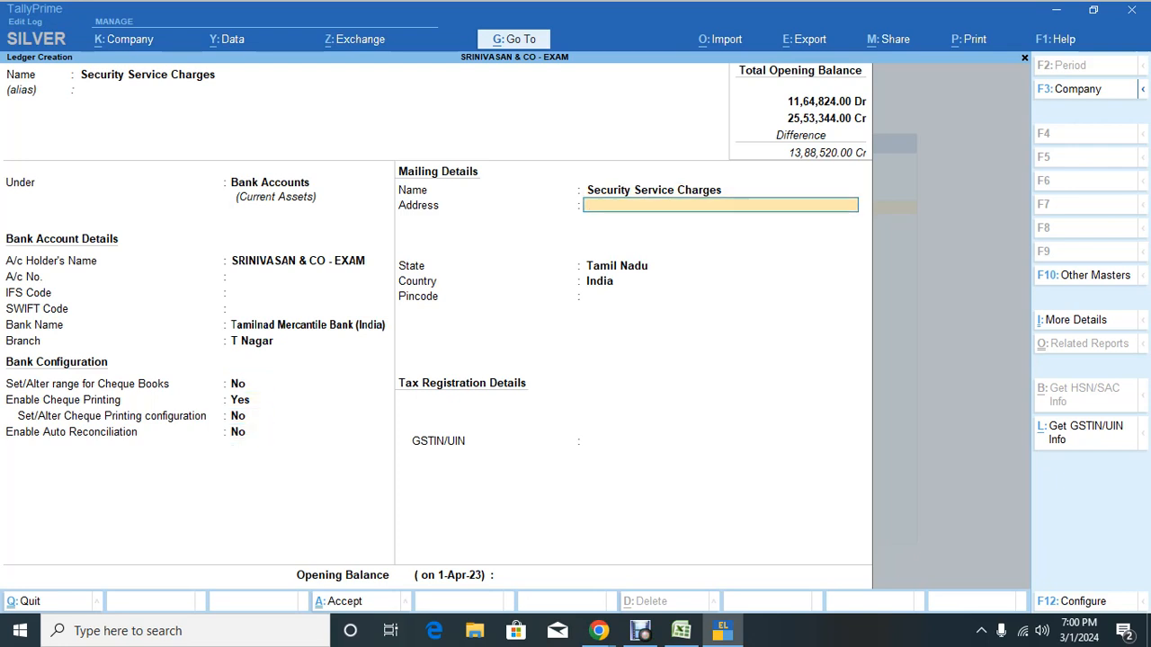
pyautogui.press('Return')
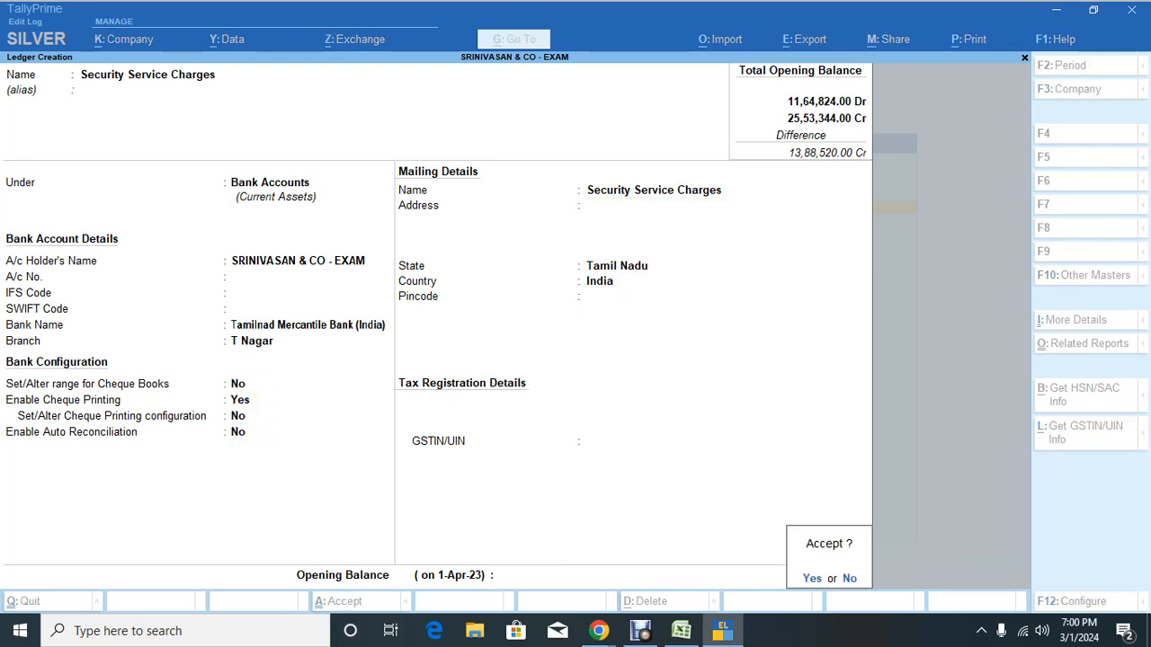
pyautogui.press('n')
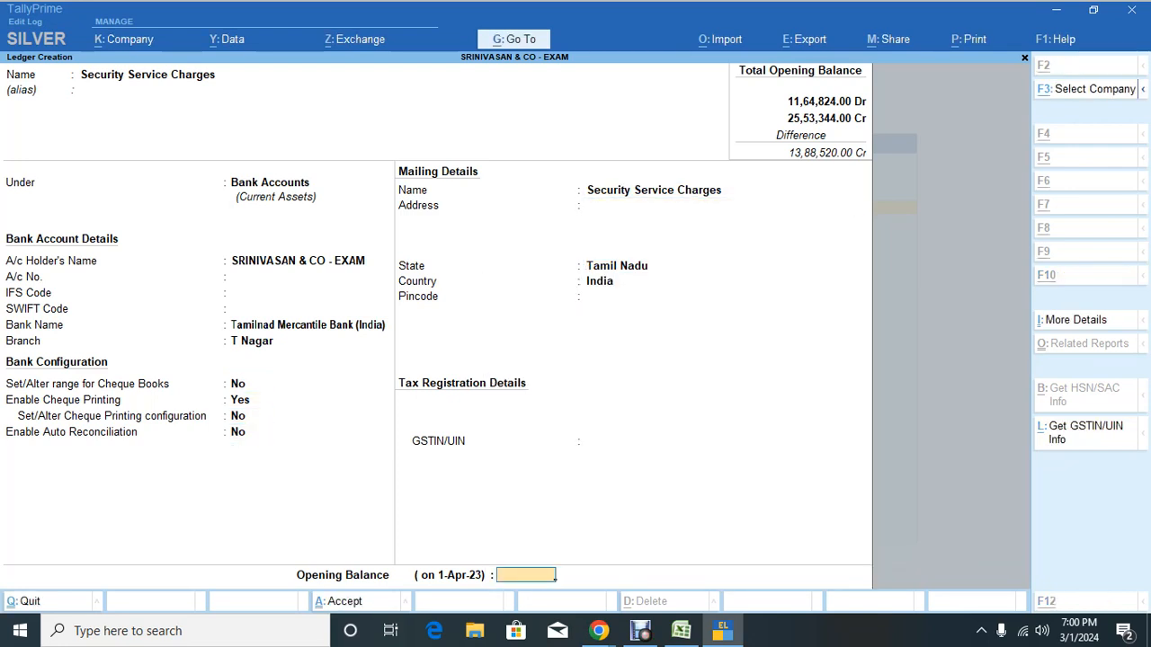
# Step: Check the amount in the Excel sheet, then save the ledger with no opening balance
pyautogui.hotkey('alt', 'Tab')
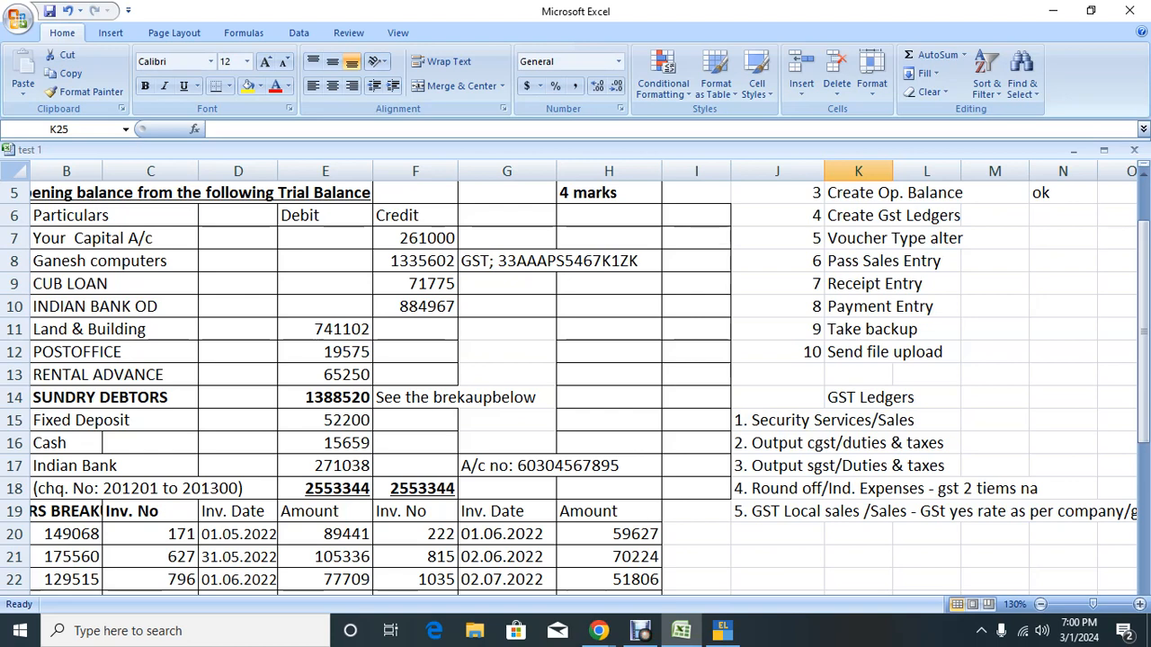
pyautogui.click(325, 465)
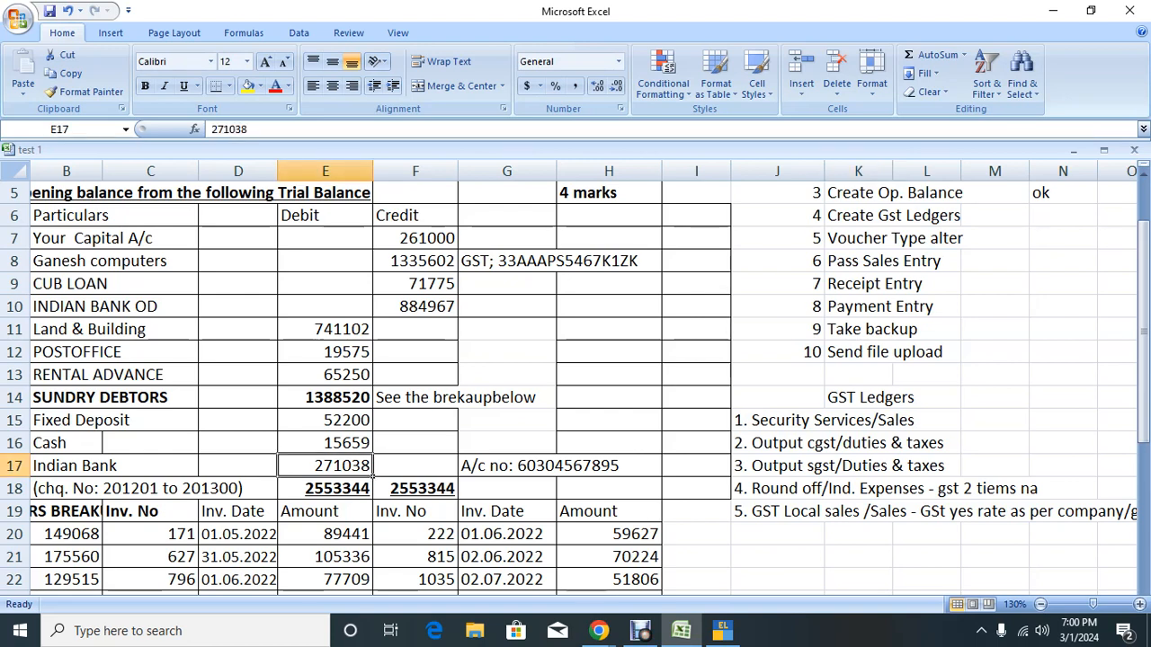
pyautogui.hotkey('alt', 'Tab')
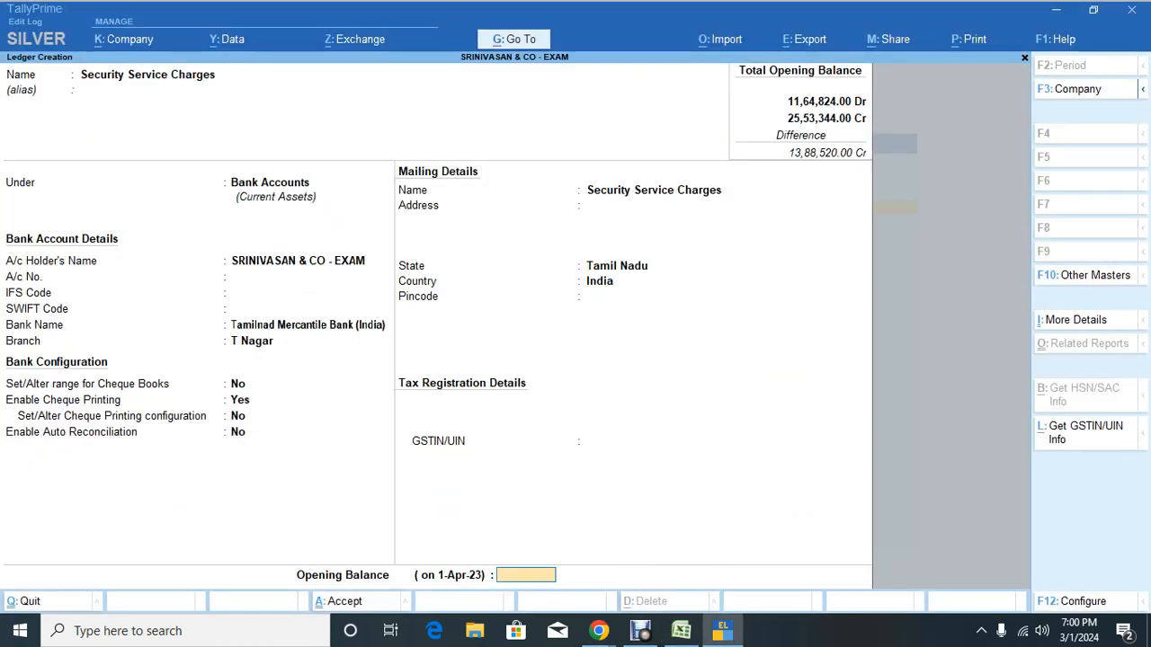
pyautogui.hotkey('alt', 'Tab')
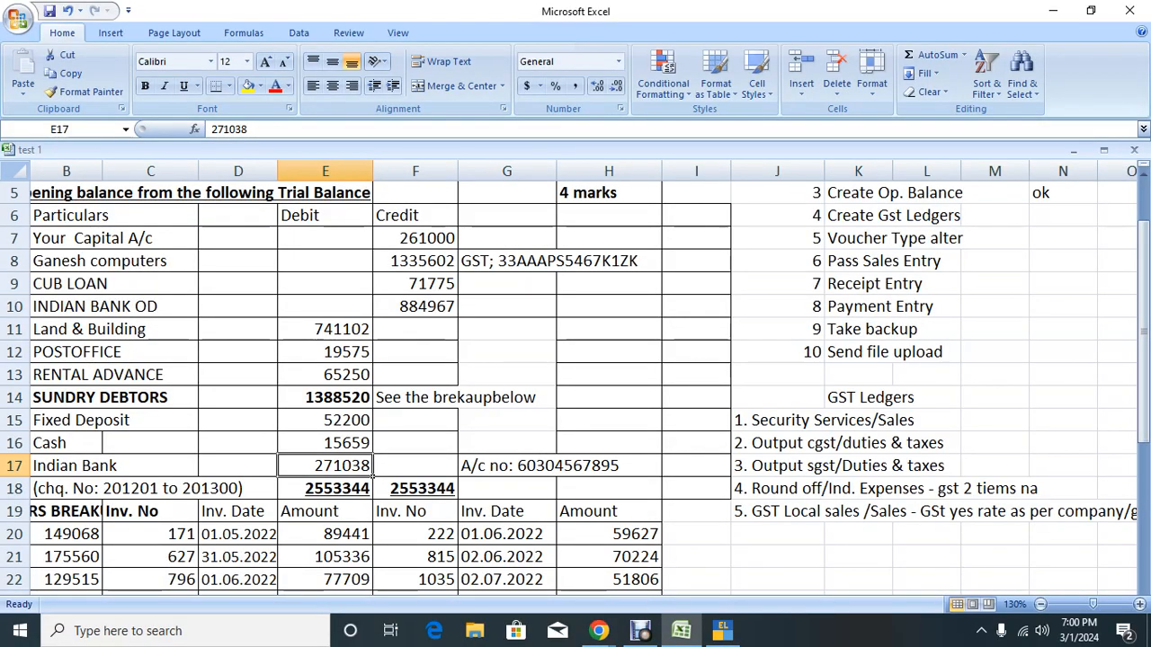
pyautogui.hotkey('alt', 'Tab')
pyautogui.press('Return')
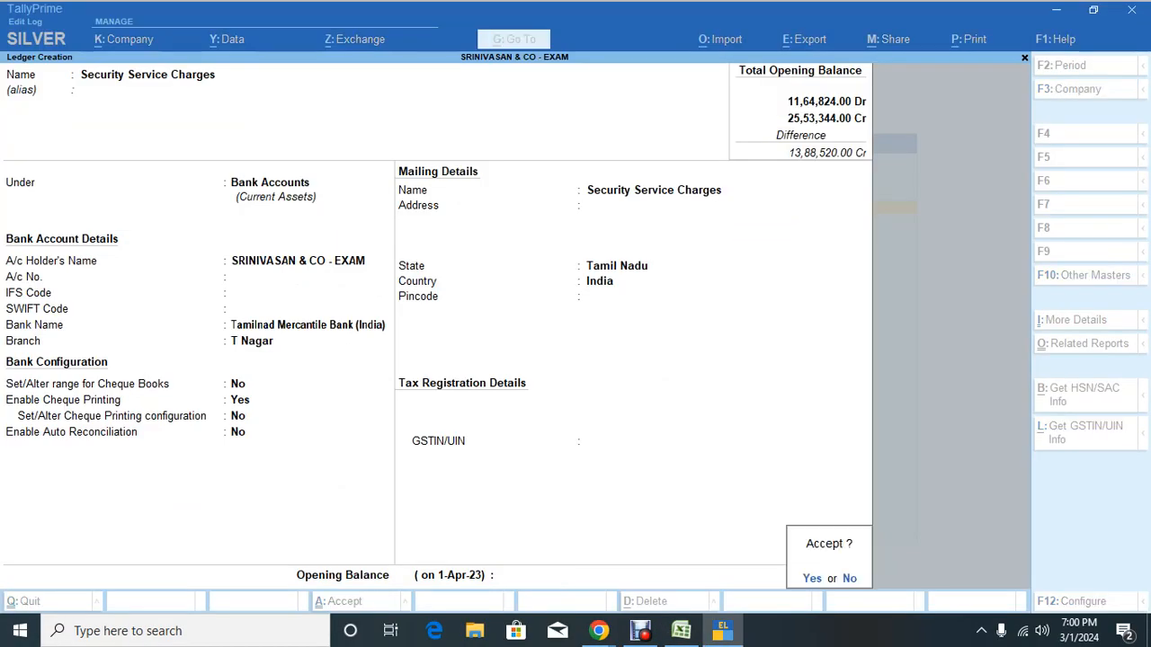
pyautogui.press('Return')
# Step: Create the Output Cgst ledger under Duties & Taxes with duty type GST and tax type CGST
pyautogui.write('Out')
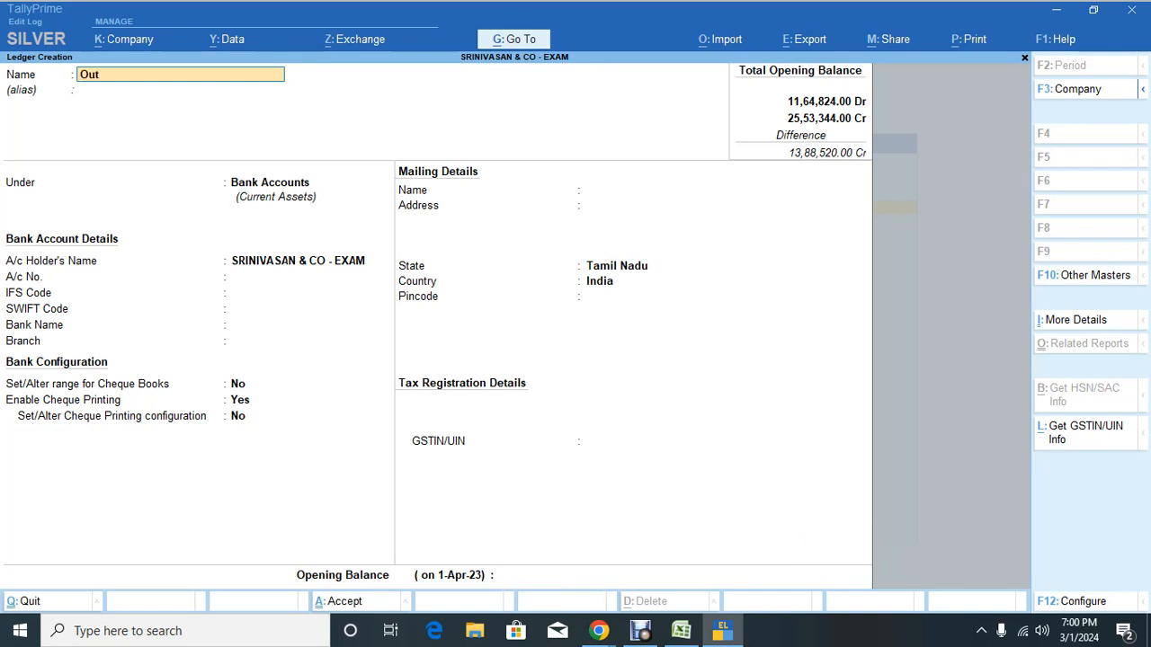
pyautogui.write('put cgst')
pyautogui.press('Return')
pyautogui.press('Return')
pyautogui.write('ut')
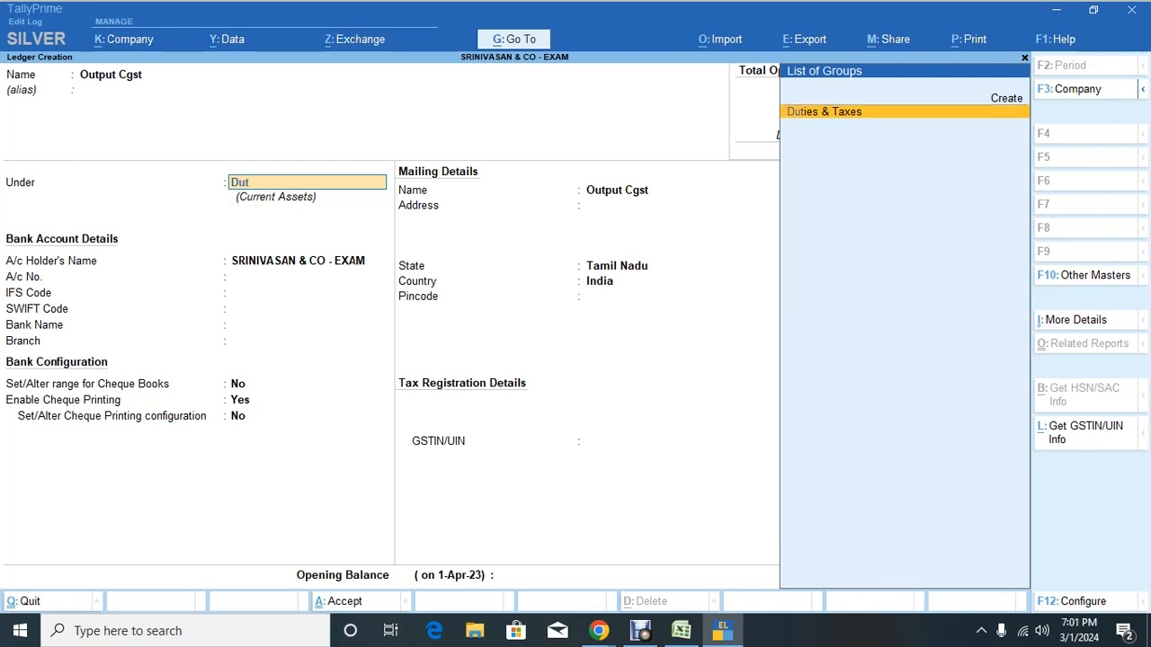
pyautogui.press('Return')
pyautogui.press('Up')
pyautogui.press('Return')
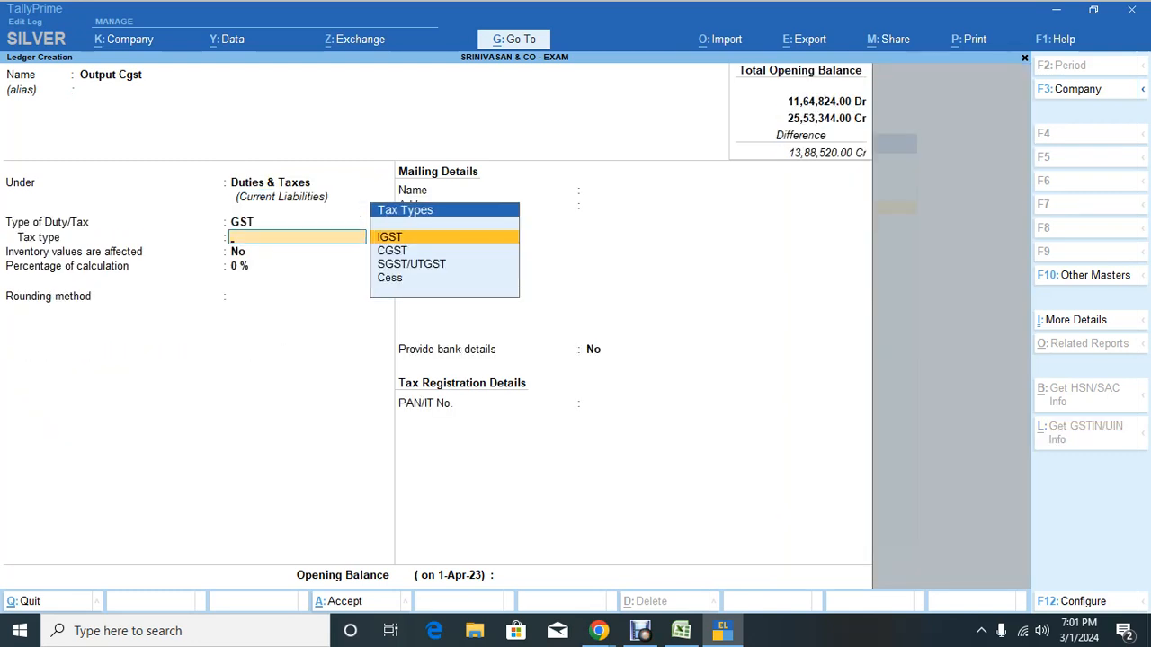
pyautogui.press('Down')
pyautogui.press('Return')
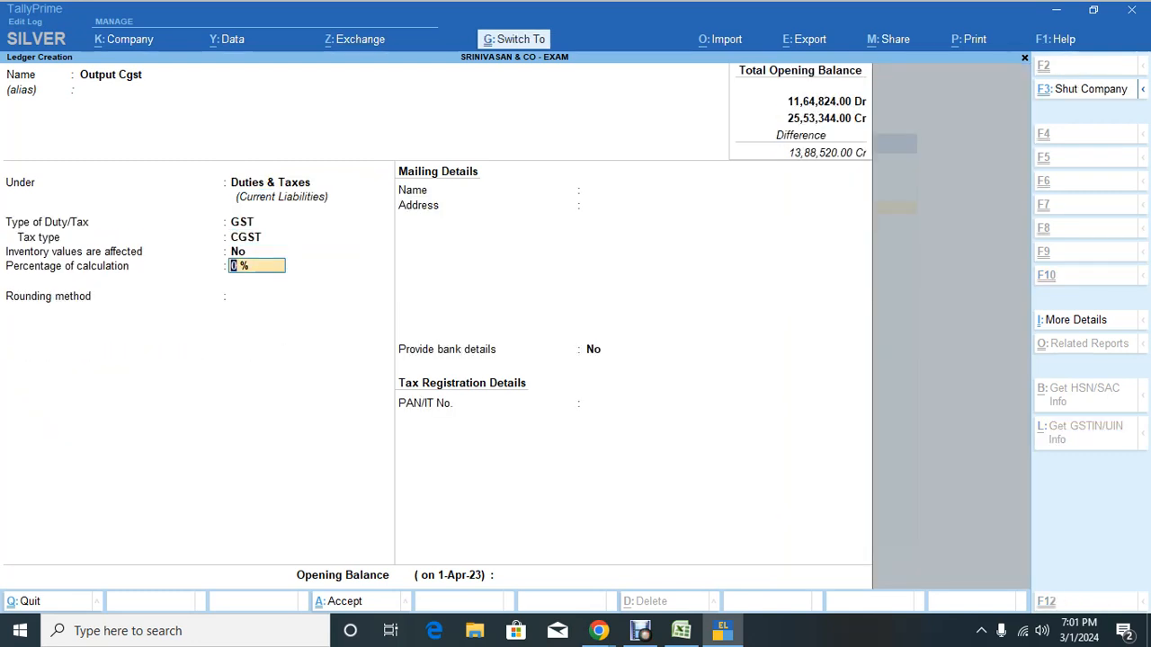
pyautogui.hotkey('ctrl', 'a')
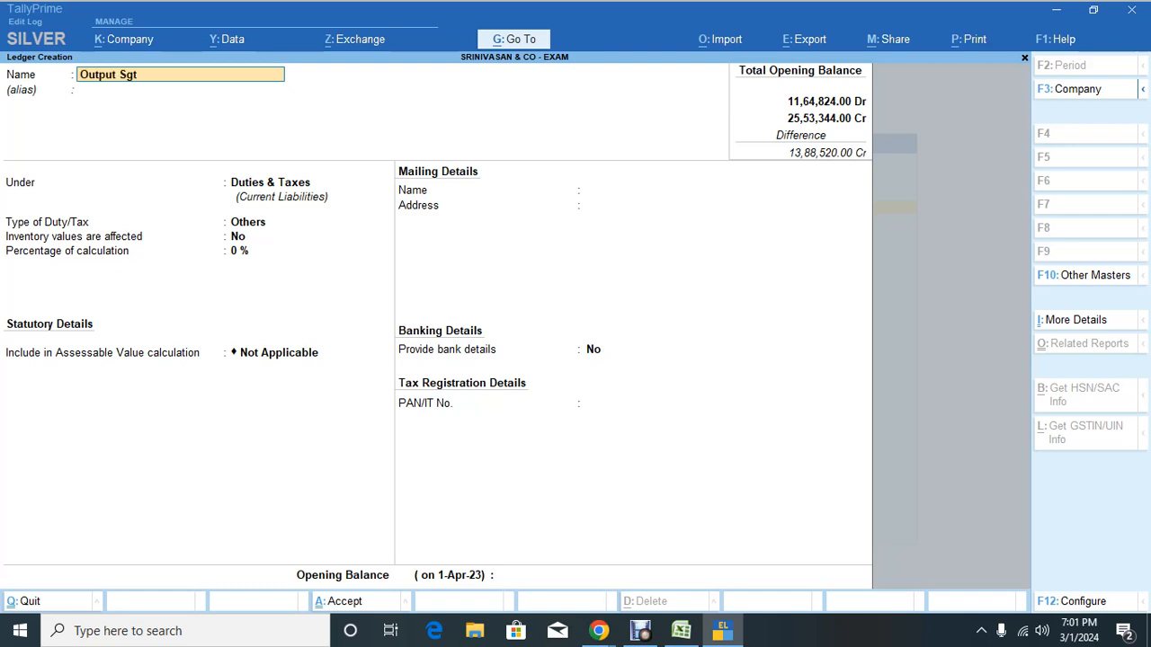
# Step: Create the Output Sgst ledger under Duties & Taxes with GST tax type SGST/UTGST
pyautogui.write('Output Sgst')
pyautogui.press('Return')
pyautogui.press('Return')
pyautogui.press('Return')
pyautogui.press('Up')
pyautogui.press('Return')
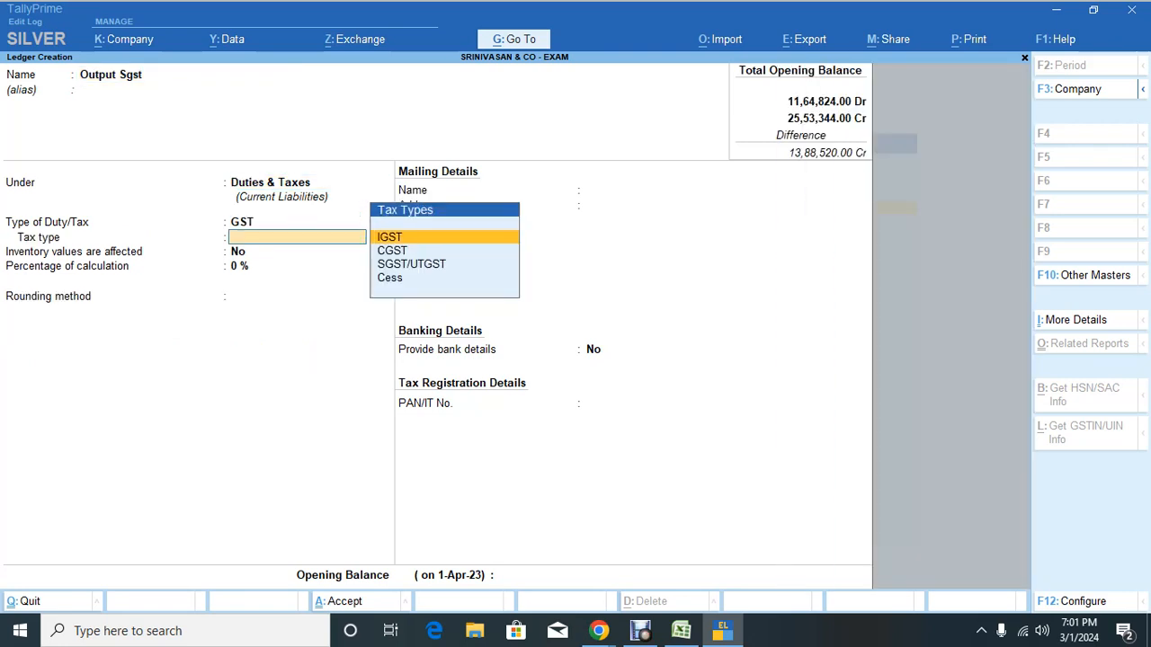
pyautogui.press('Down')
pyautogui.press('Down')
pyautogui.press('Return')
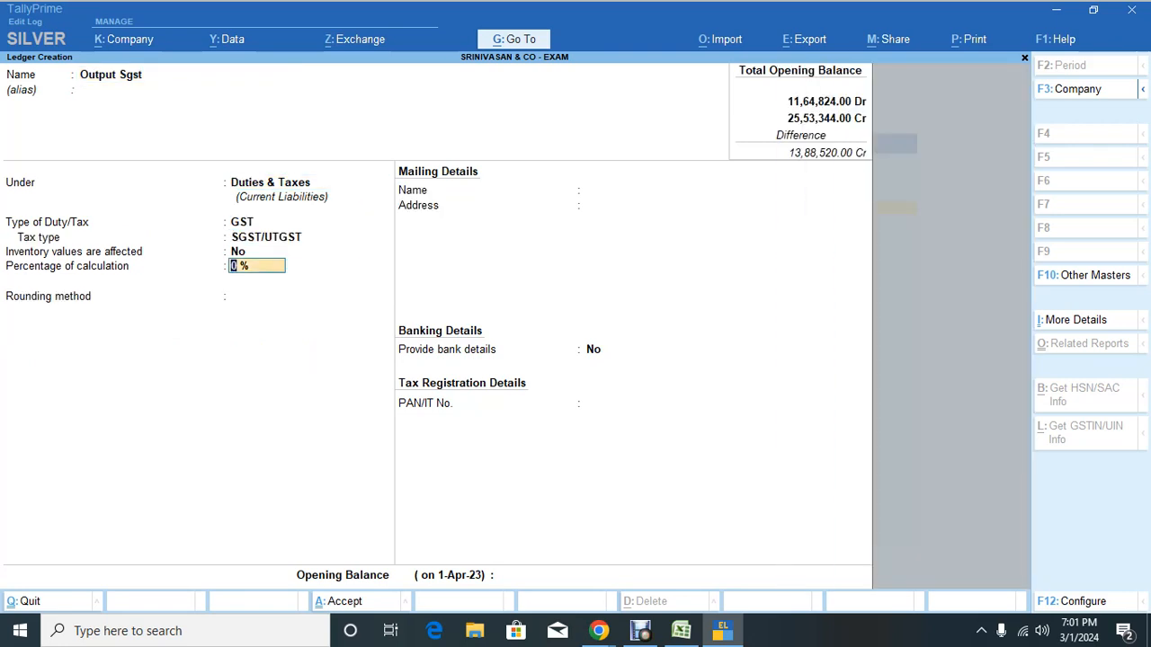
pyautogui.press('Return')
pyautogui.press('Return')
pyautogui.press('Return')
pyautogui.press('Return')
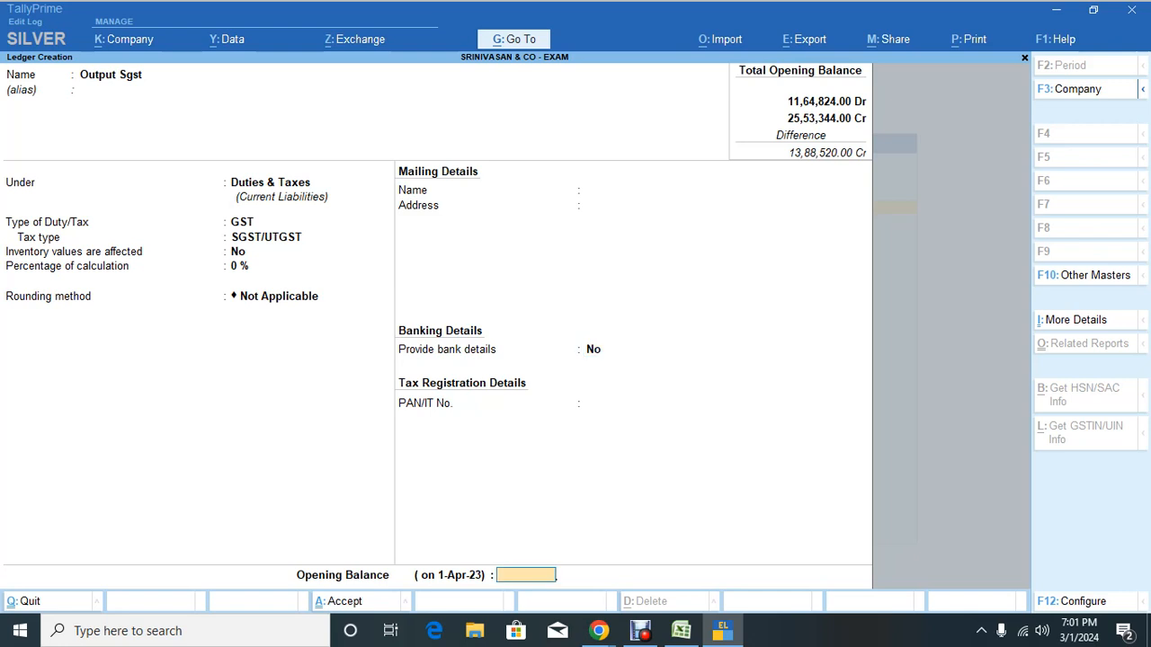
pyautogui.press('Return')
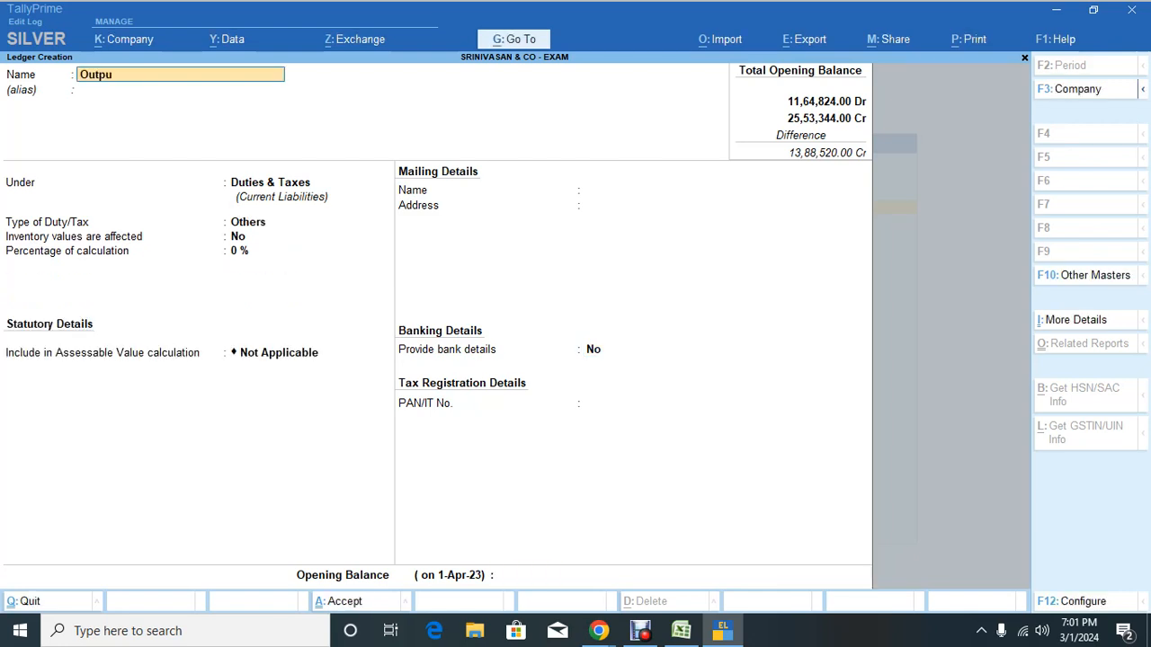
# Step: Create the Output Igst ledger under Duties & Taxes with GST tax type IGST, then go to Excel
pyautogui.write('Output Igst')
pyautogui.press('Return')
pyautogui.press('Return')
pyautogui.press('Return')
pyautogui.press('Return')
pyautogui.press('Return')
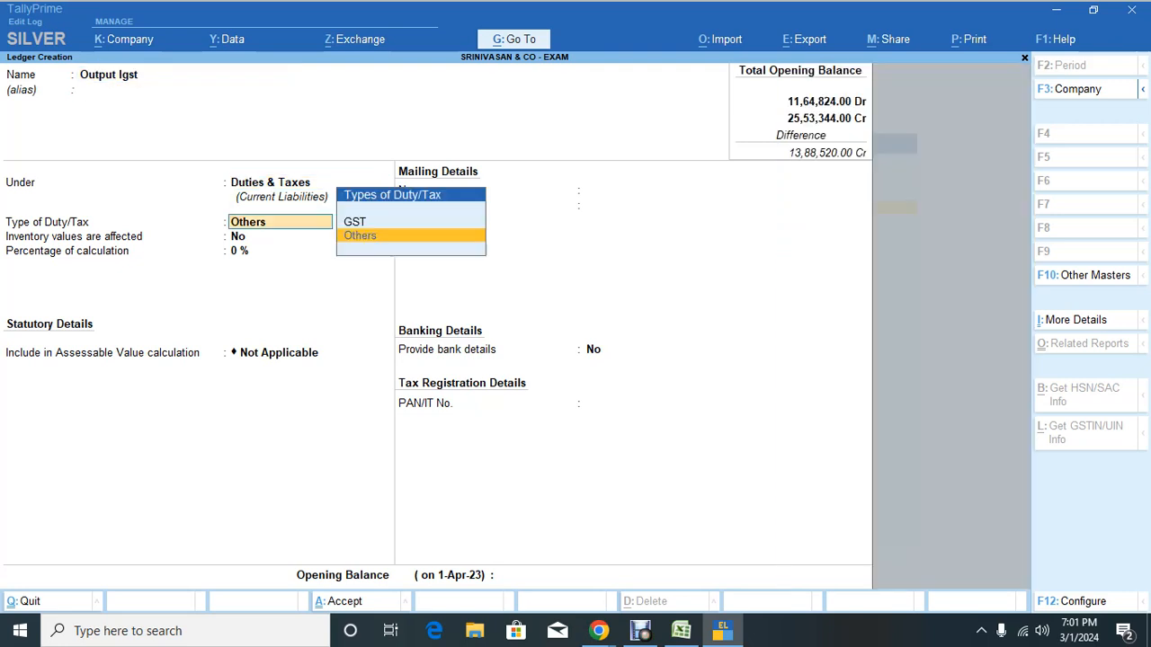
pyautogui.press('BackSpace')
pyautogui.press('Up')
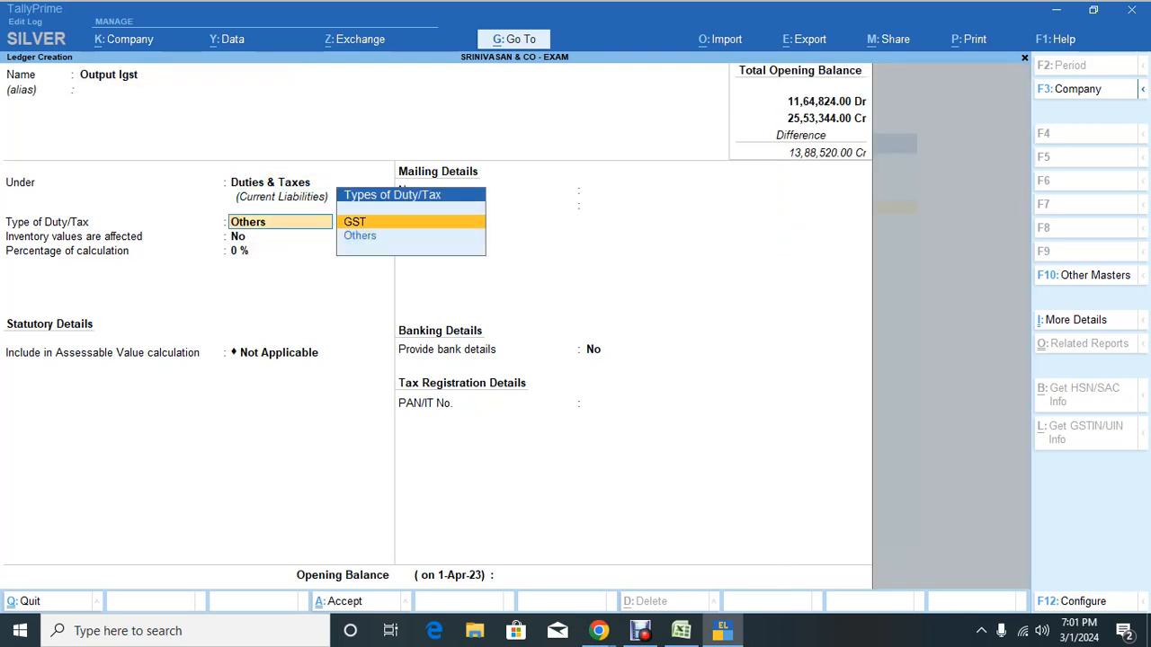
pyautogui.press('Return')
pyautogui.press('Down')
pyautogui.press('Up')
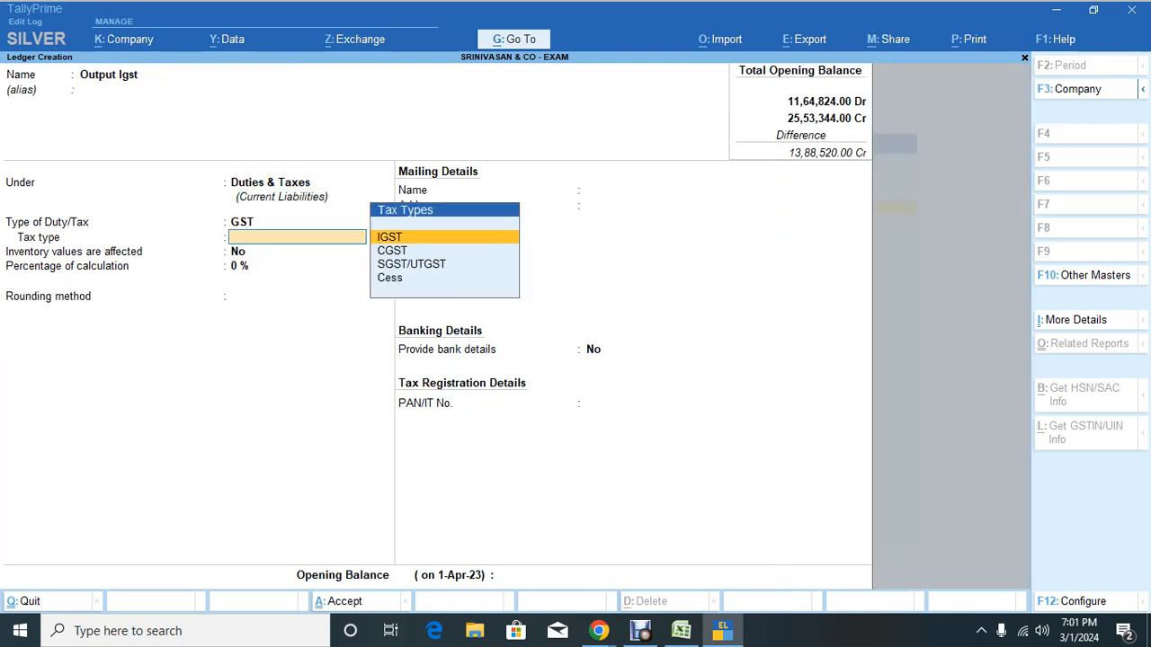
pyautogui.press('Return')
pyautogui.hotkey('ctrl', 'a')
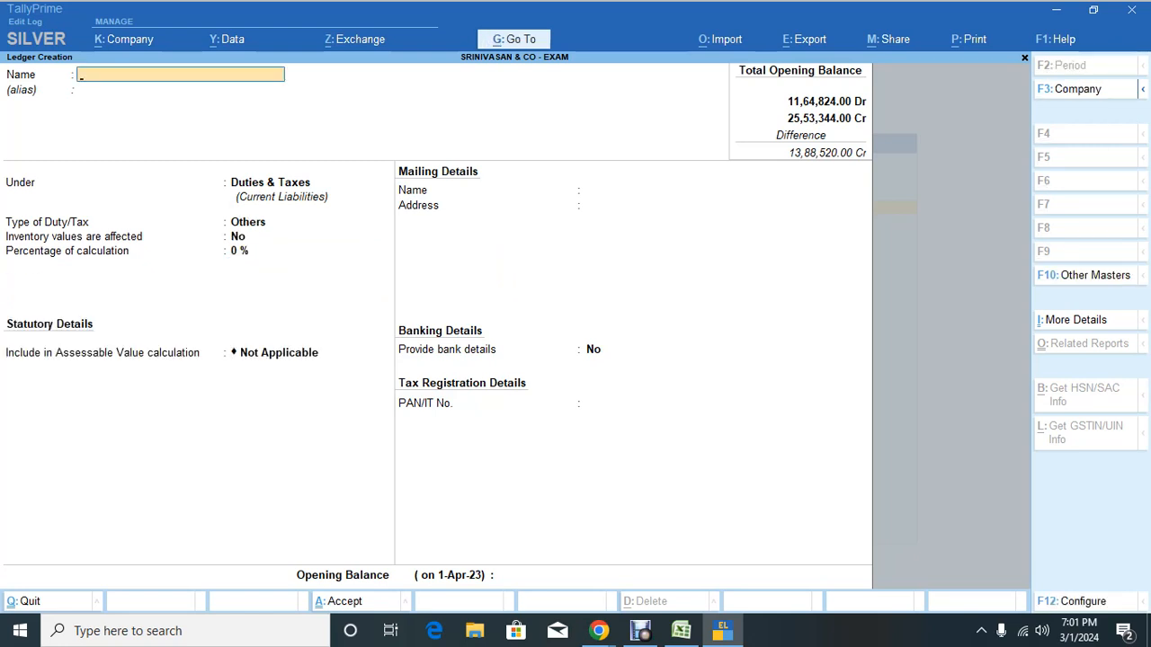
pyautogui.hotkey('alt', 'Tab')
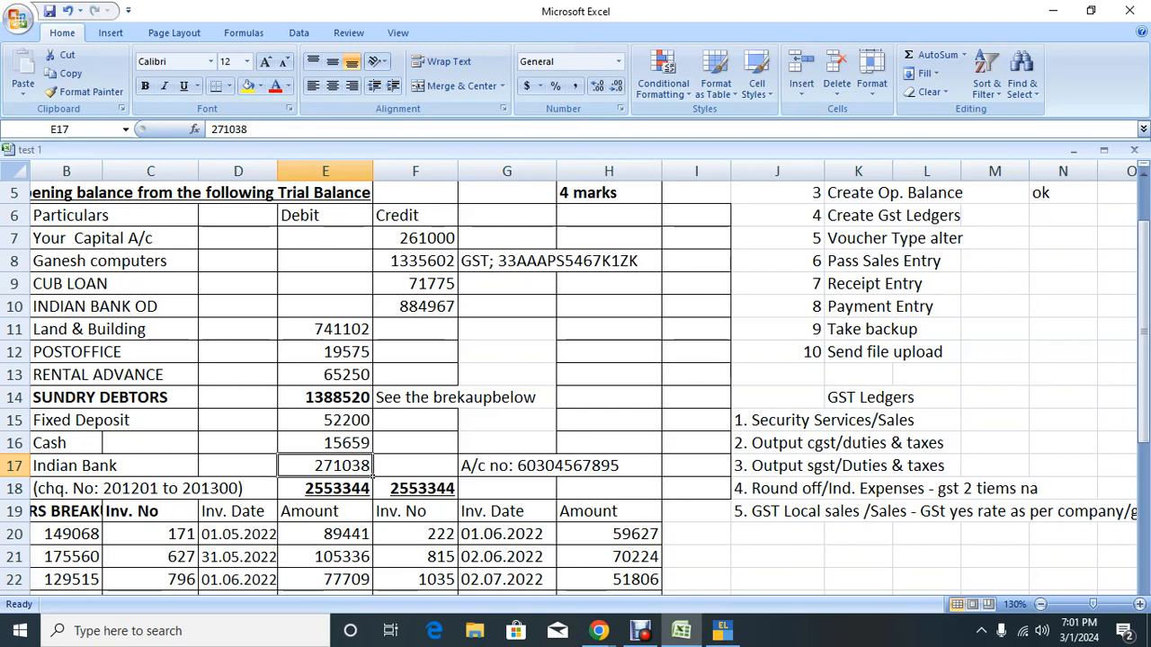
# Step: Sum the first invoice amounts and verify the 1388520 Sundry Debtors total, then return to TallyPrime
pyautogui.scroll(-3, 576, 378)
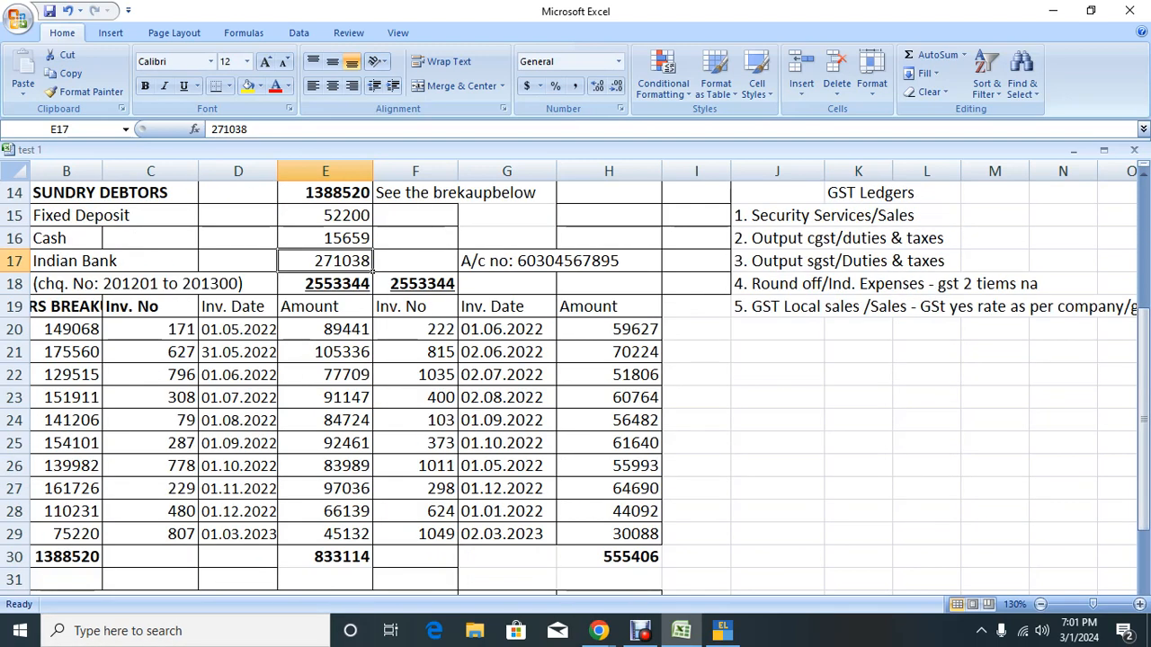
pyautogui.moveTo(347, 331); pyautogui.dragTo(372, 517)
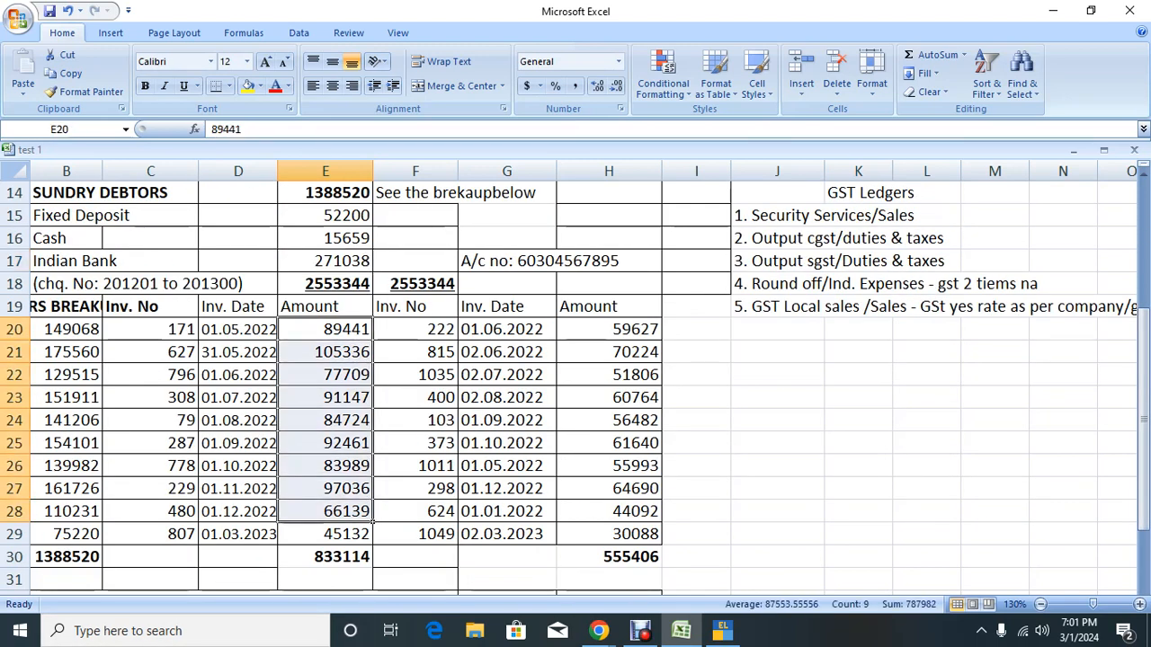
pyautogui.click(275, 333)
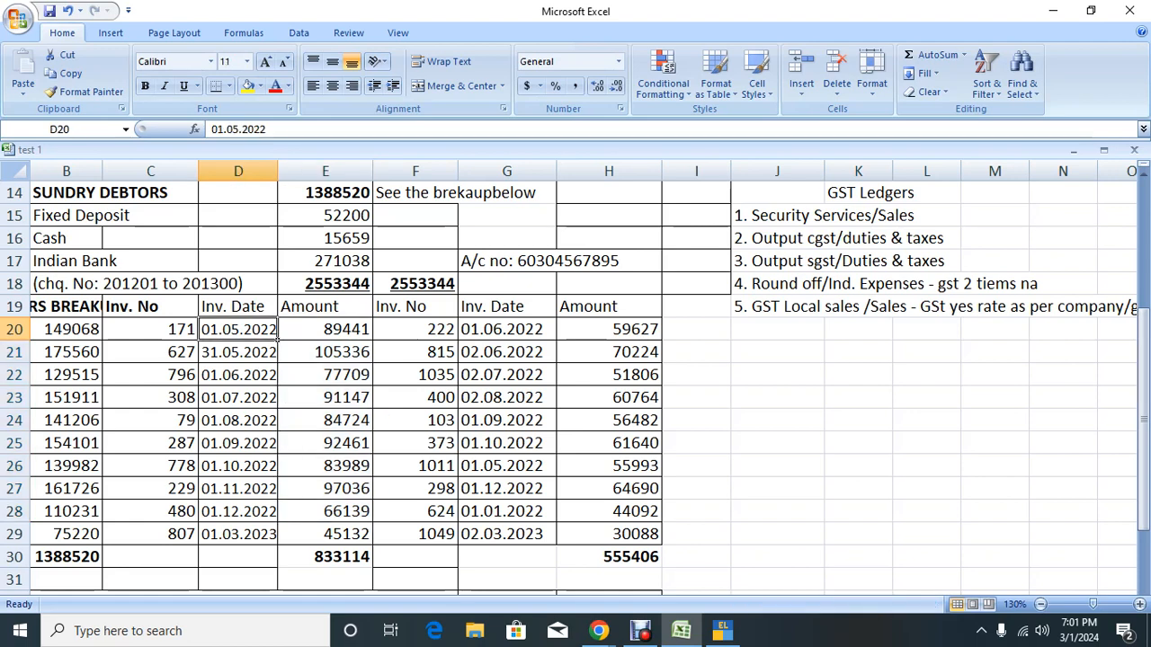
pyautogui.scroll(3, 278, 332)
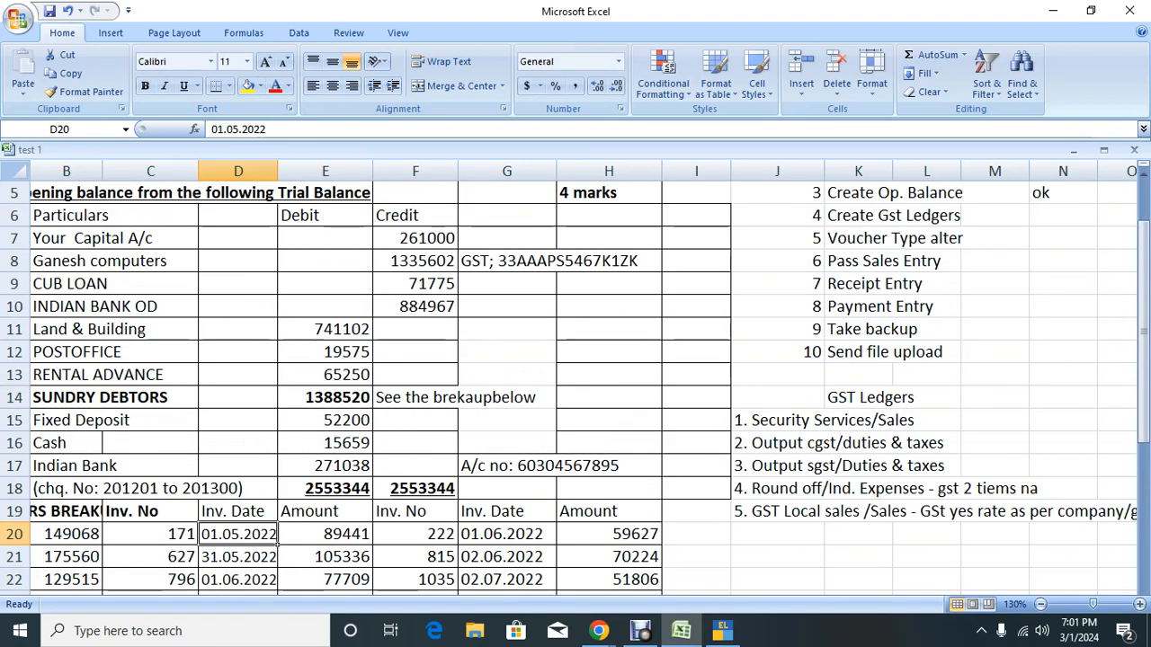
pyautogui.click(369, 405)
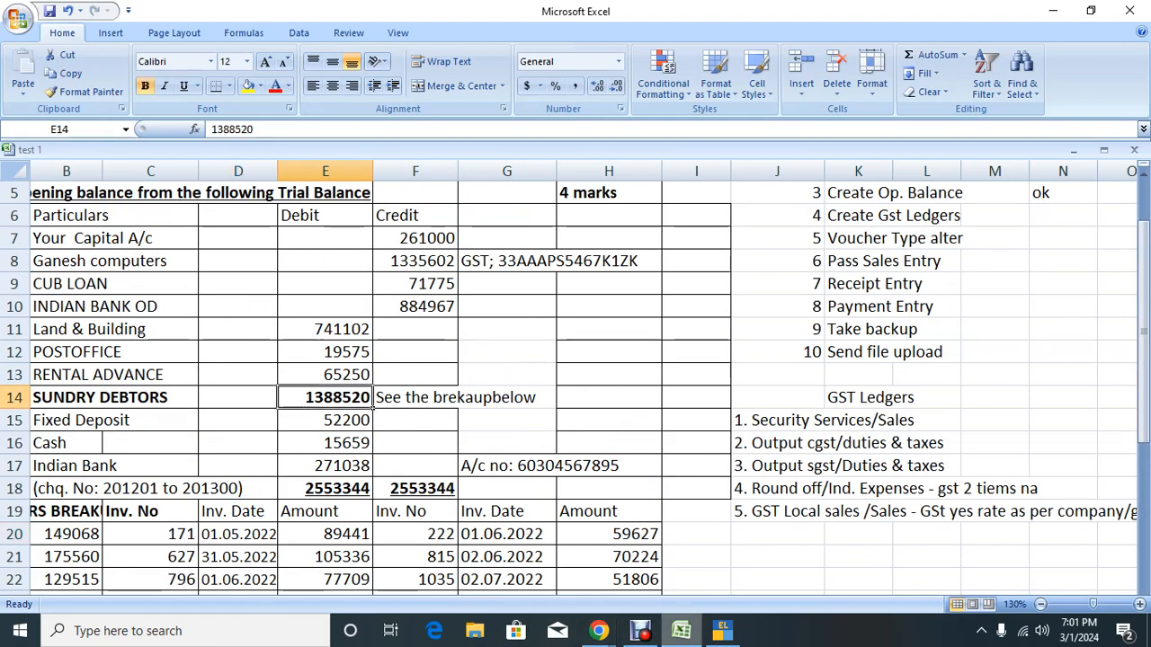
pyautogui.click(722, 630)
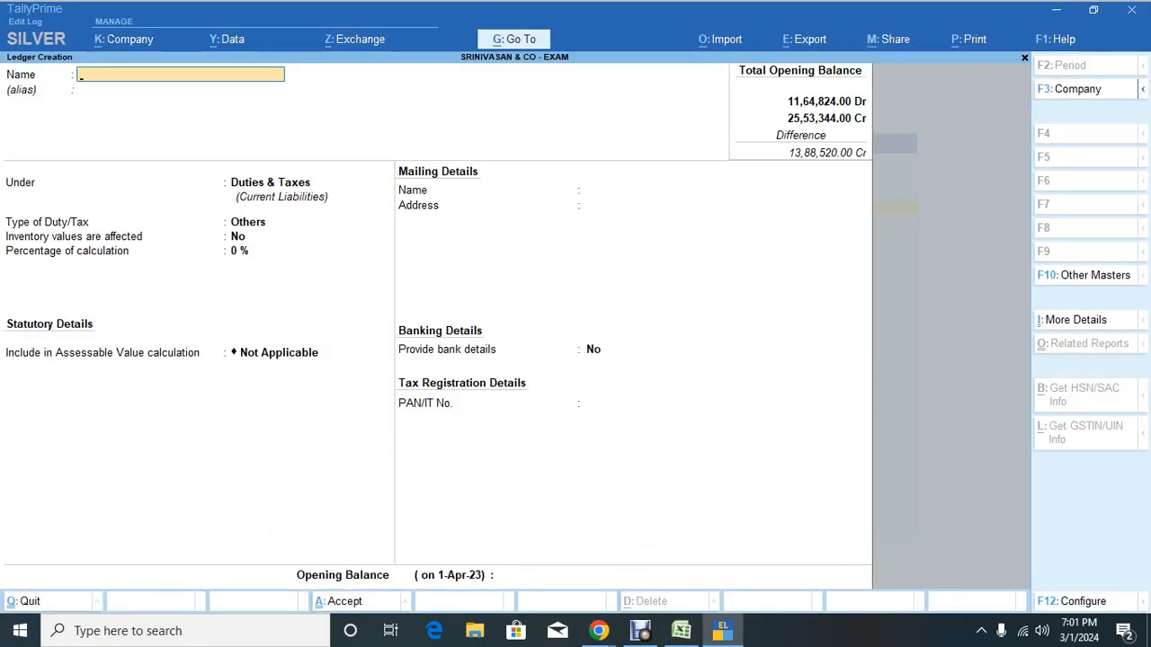
# Step: Open Multi Ledger Creation from the Chart of Accounts ledger list
pyautogui.press('Escape')
pyautogui.press('Escape')
pyautogui.press('Escape')
pyautogui.press('Escape')
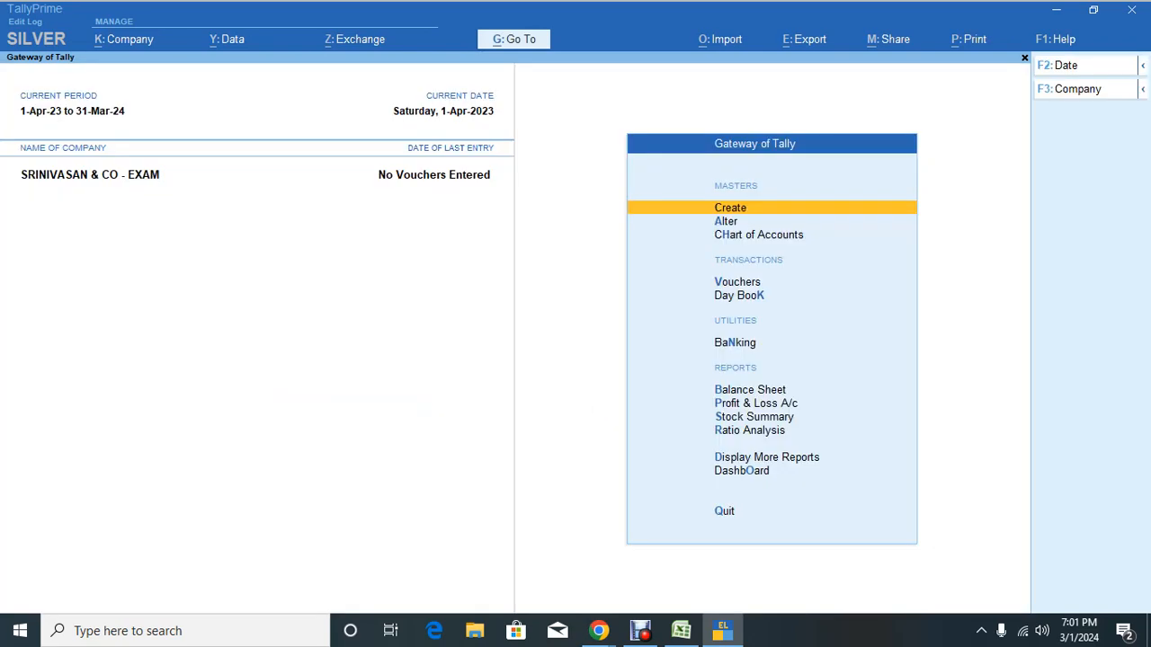
pyautogui.press('Down')
pyautogui.press('Down')
pyautogui.press('Return')
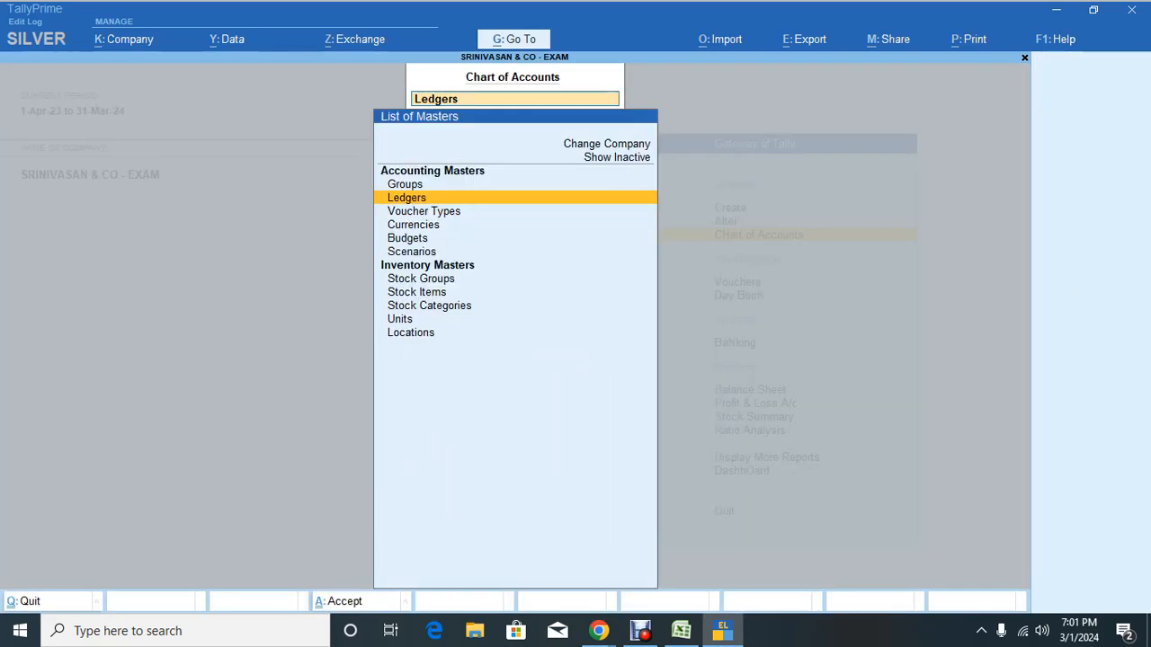
pyautogui.press('Up')
pyautogui.press('Escape')
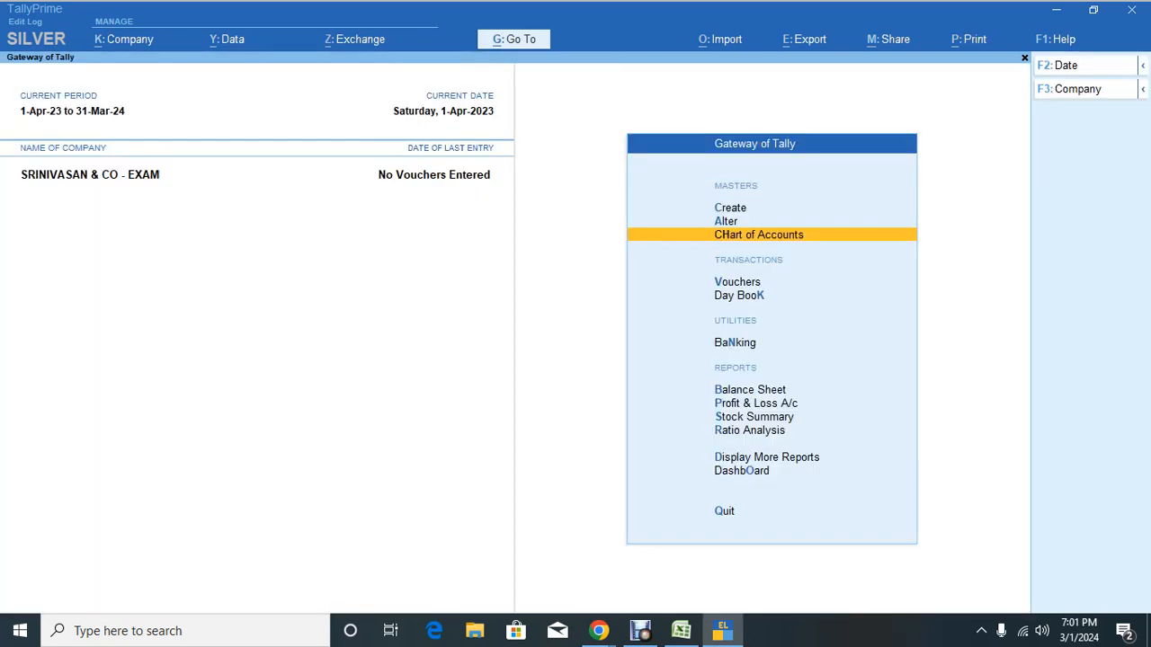
pyautogui.press('Return')
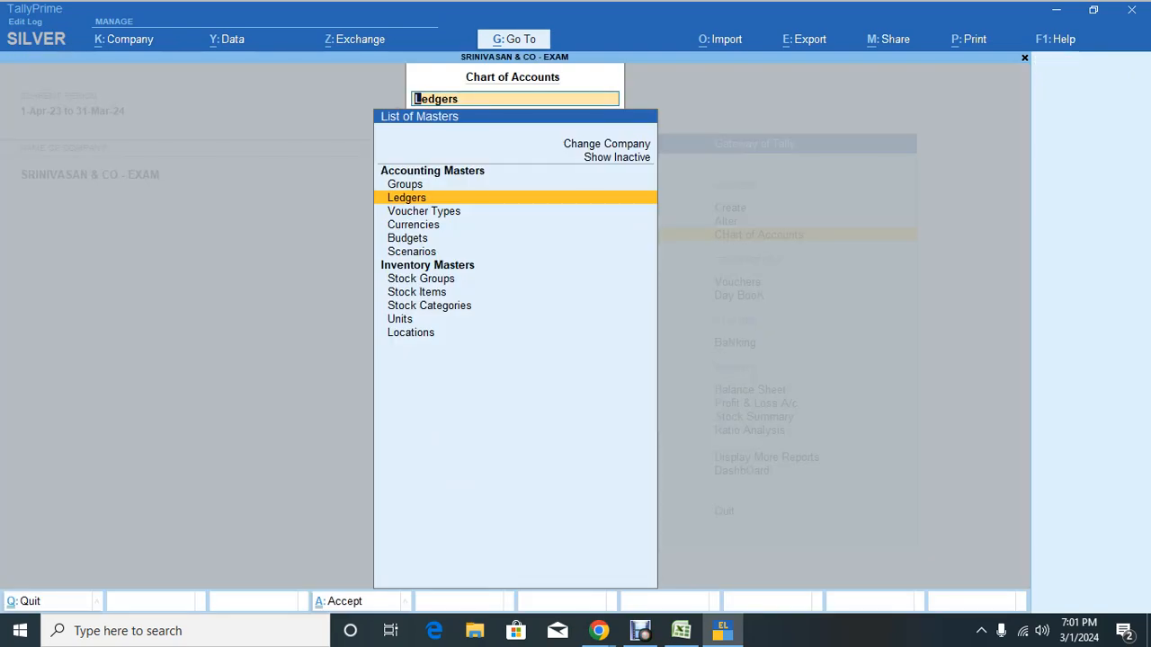
pyautogui.press('Return')
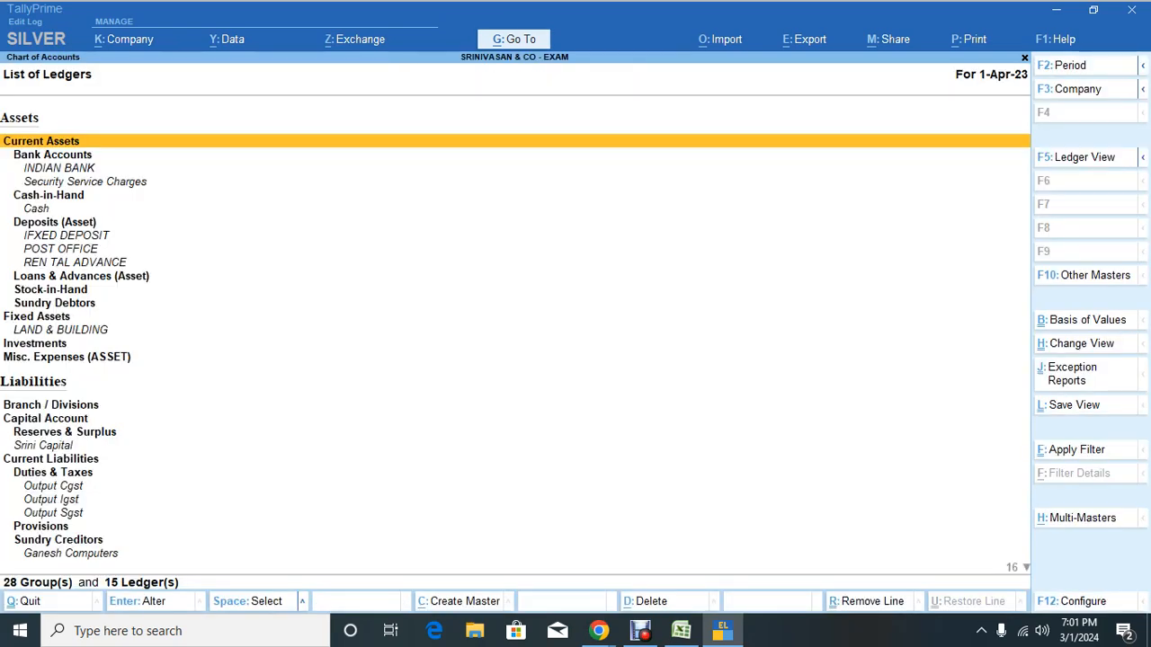
pyautogui.hotkey('alt', 'h')
pyautogui.press('Return')
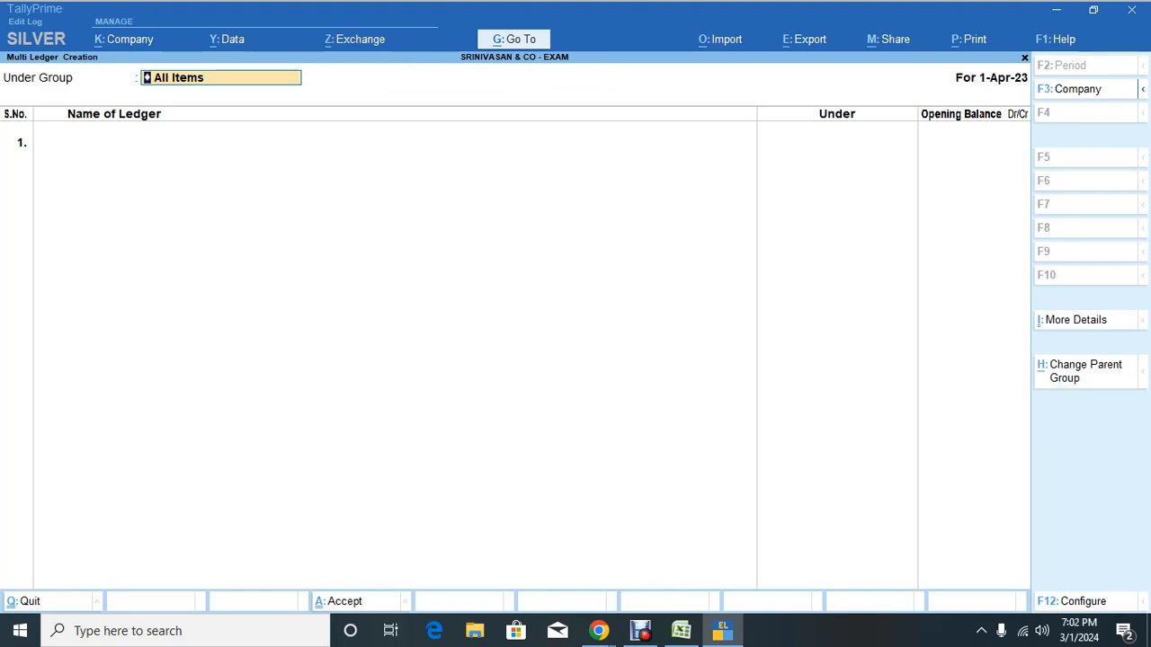
# Step: Set Sundry Debtors as the Under Group for the new ledgers, then bring Excel back up
pyautogui.press('Return')
pyautogui.press('BackSpace')
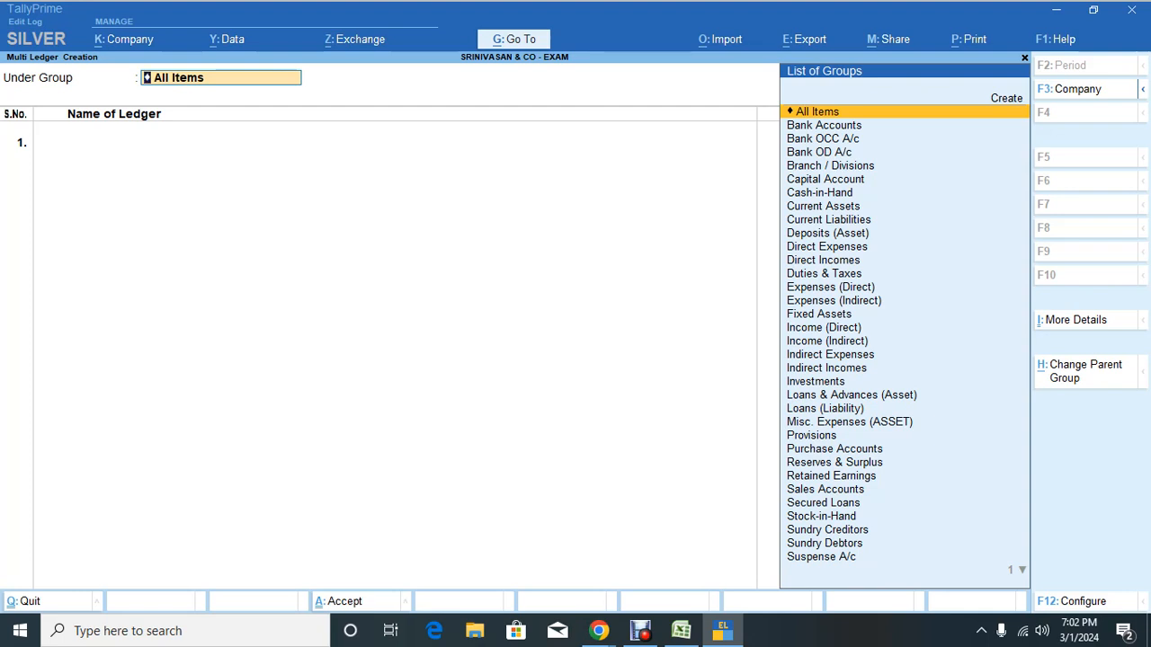
pyautogui.press('BackSpace')
pyautogui.write('Sund')
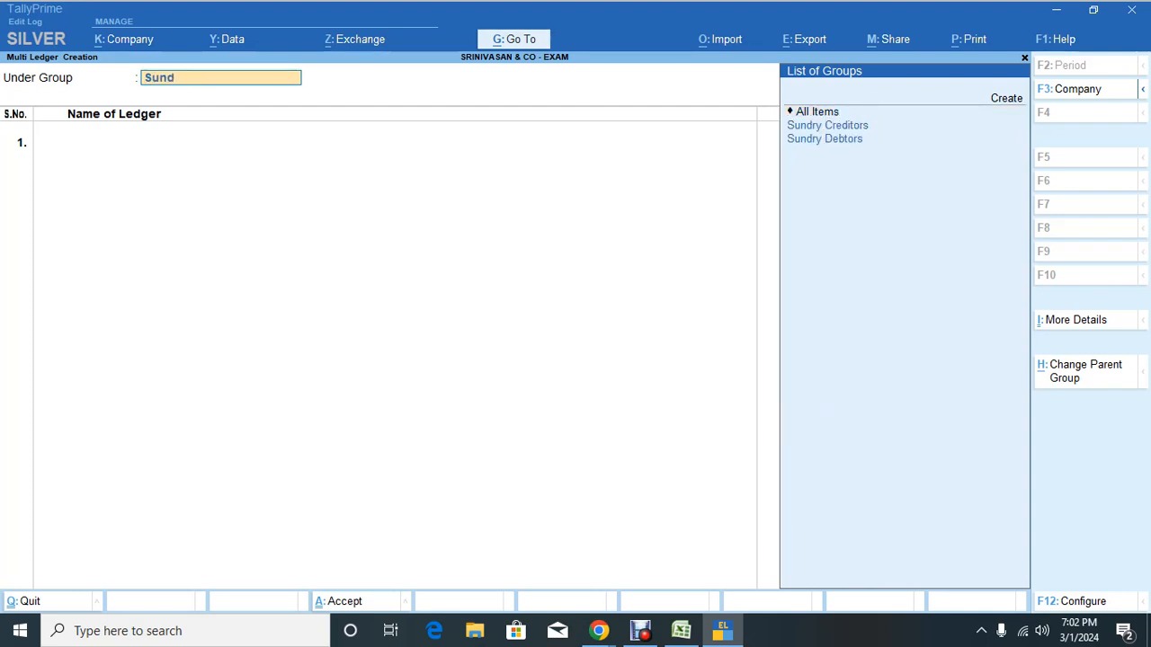
pyautogui.press('Down')
pyautogui.press('Return')
pyautogui.hotkey('alt', 'Tab')
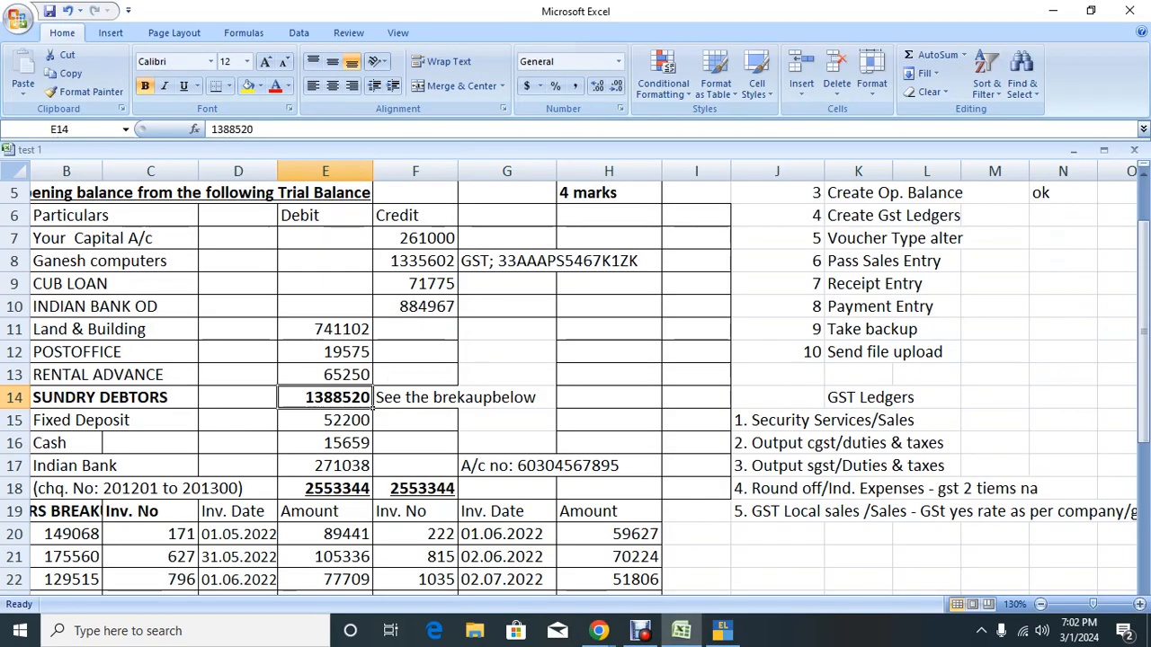
# Step: Copy the first debtor's name from the breakup table in Excel
pyautogui.press('Left')
pyautogui.press('Left')
pyautogui.press('Down')
pyautogui.press('Down')
pyautogui.hotkey('ctrl', 'Down')
pyautogui.hotkey('ctrl', 'Down')
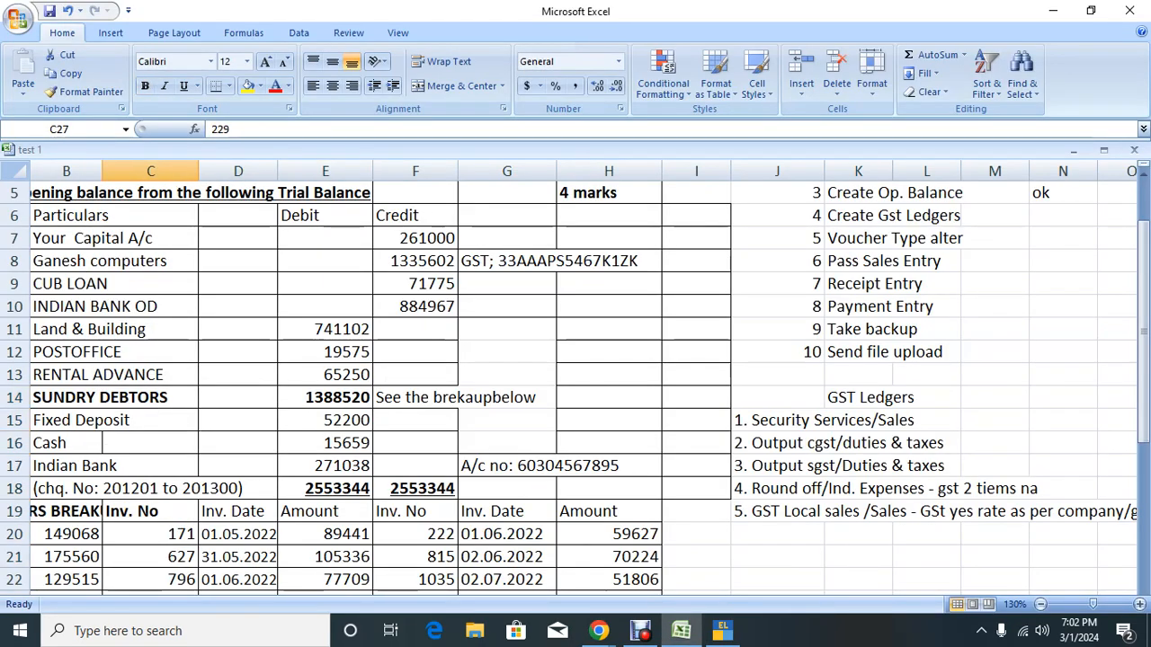
pyautogui.press('Left')
pyautogui.press('Left')
pyautogui.press('Up')
pyautogui.press('Up')
pyautogui.press('Up')
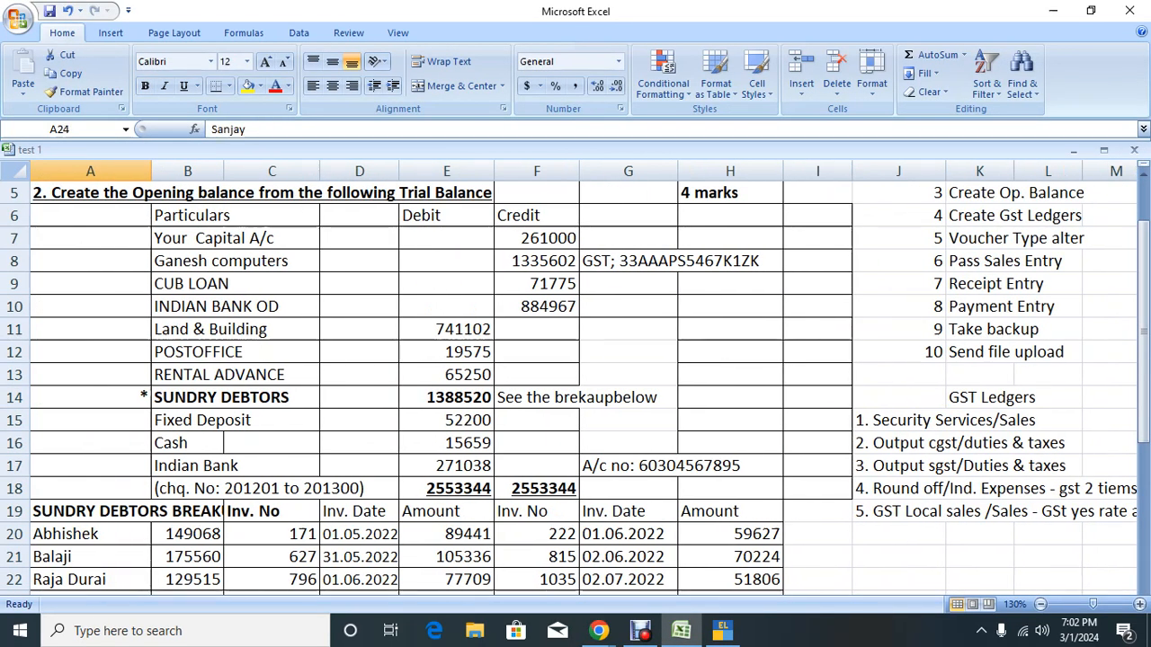
pyautogui.click(187, 534)
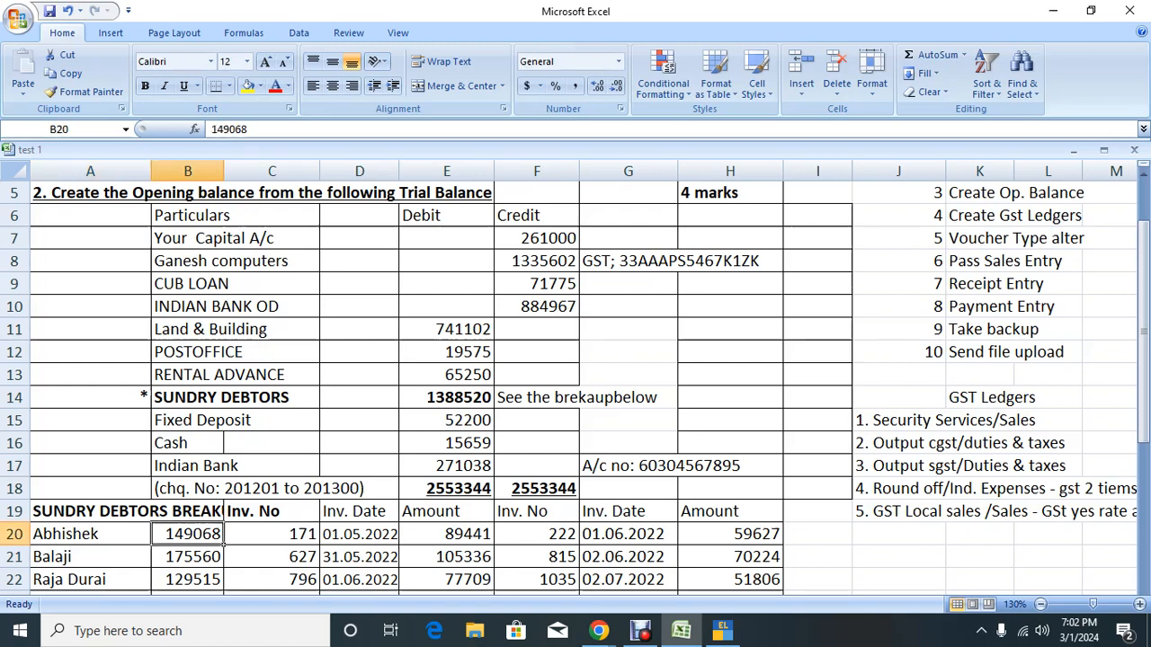
pyautogui.hotkey('ctrl', 'c')
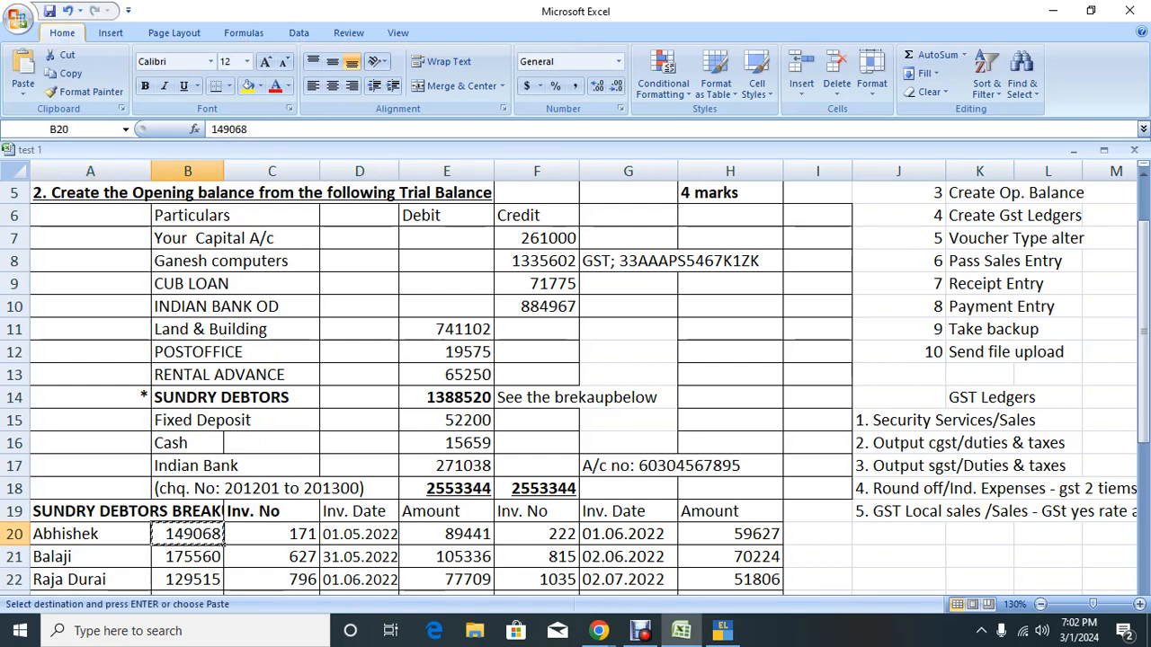
pyautogui.press('Escape')
pyautogui.press('Left')
pyautogui.hotkey('ctrl', 'c')
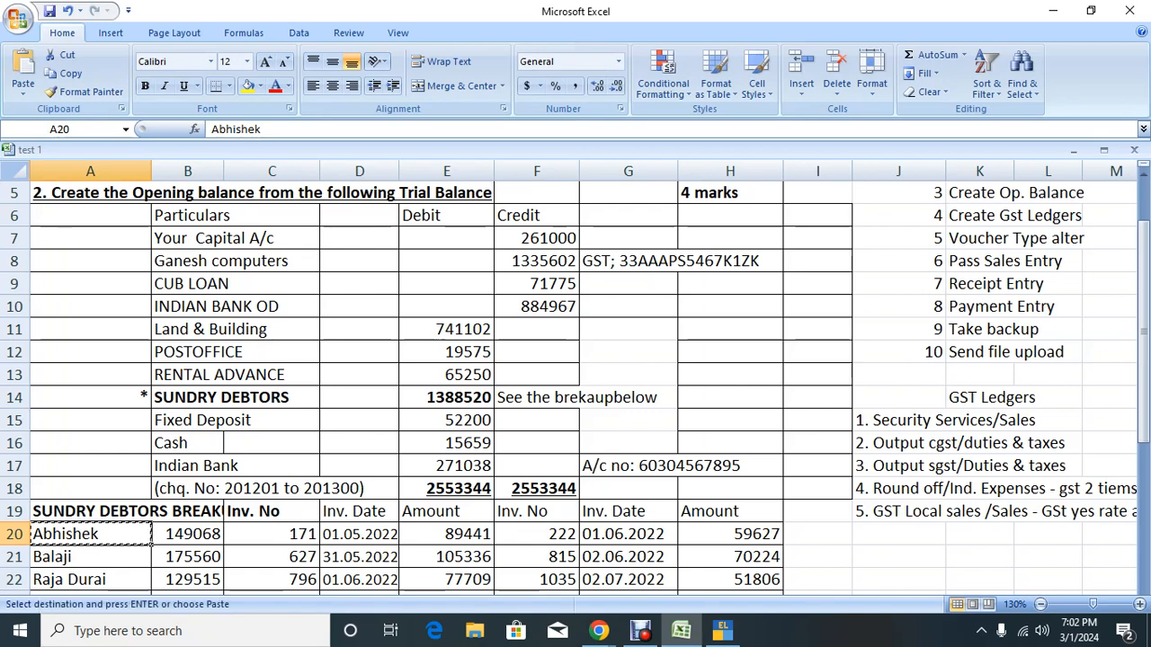
# Step: Paste the debtor's name as the new ledger and give it a 149608 debit opening balance
pyautogui.hotkey('alt', 'Tab')
pyautogui.hotkey('ctrl', 'alt', 'v')
pyautogui.press('Return')
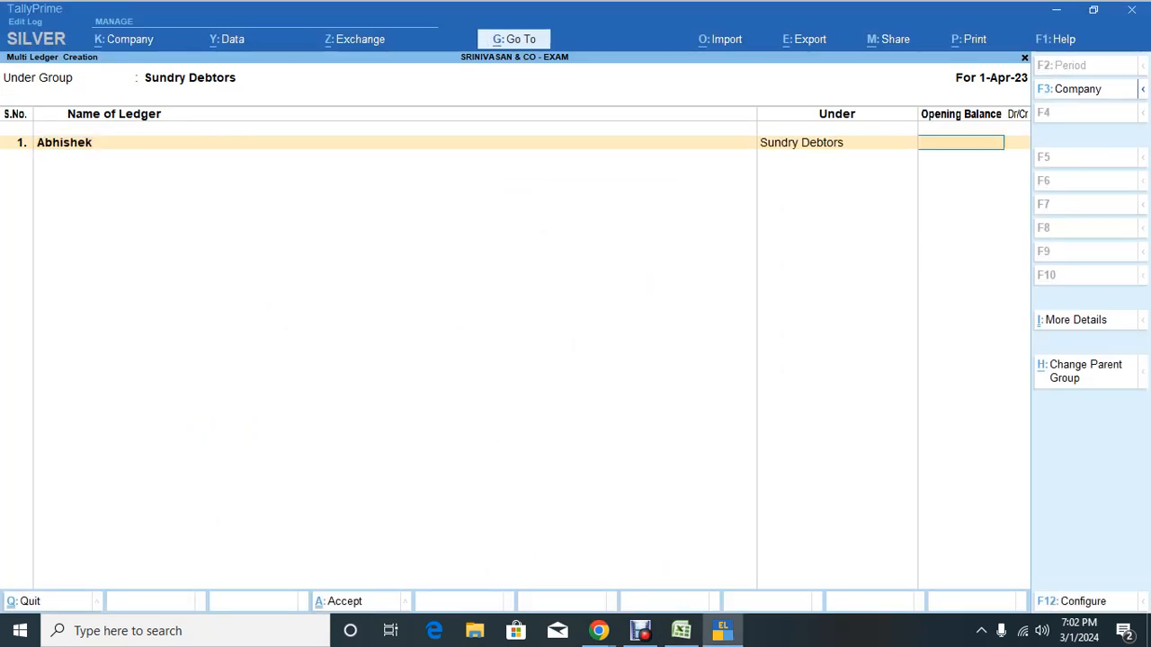
pyautogui.write('149608')
pyautogui.press('Return')
pyautogui.press('Return')
# Step: Review the debtor's invoice dates, columns and 23524 taxable value in the Excel sheet
pyautogui.hotkey('alt', 'Tab')
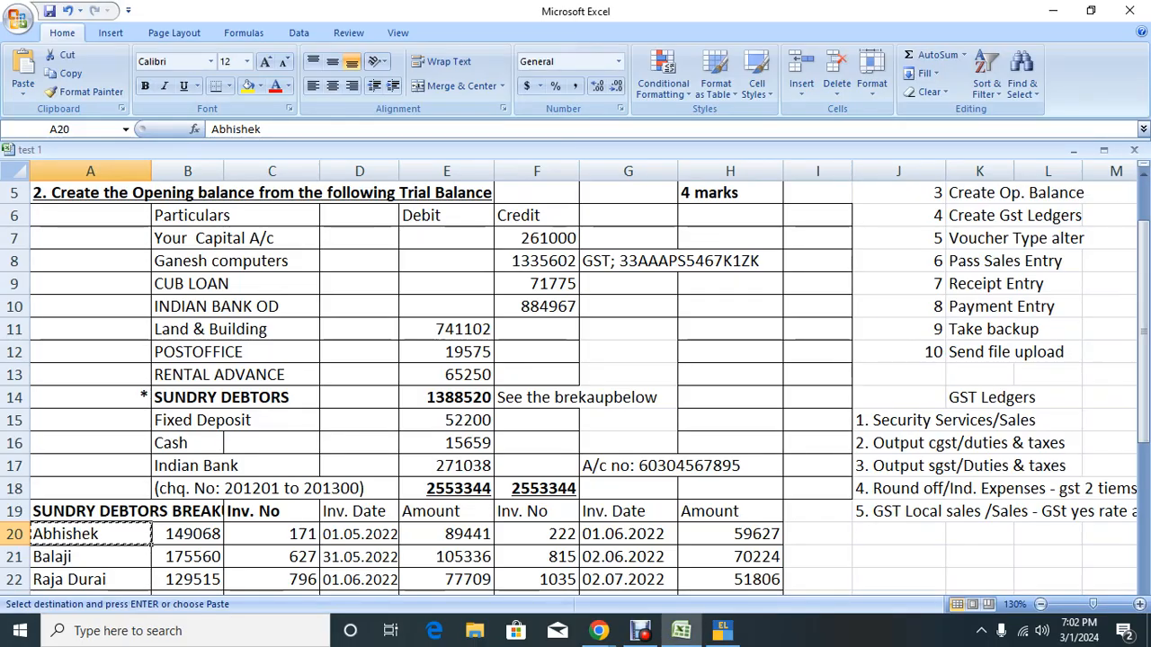
pyautogui.press('Down')
pyautogui.press('Down')
pyautogui.press('Right')
pyautogui.press('Right')
pyautogui.press('Right')
pyautogui.press('Right')
pyautogui.press('Right')
pyautogui.press('Up')
pyautogui.press('Up')
pyautogui.press('Up')
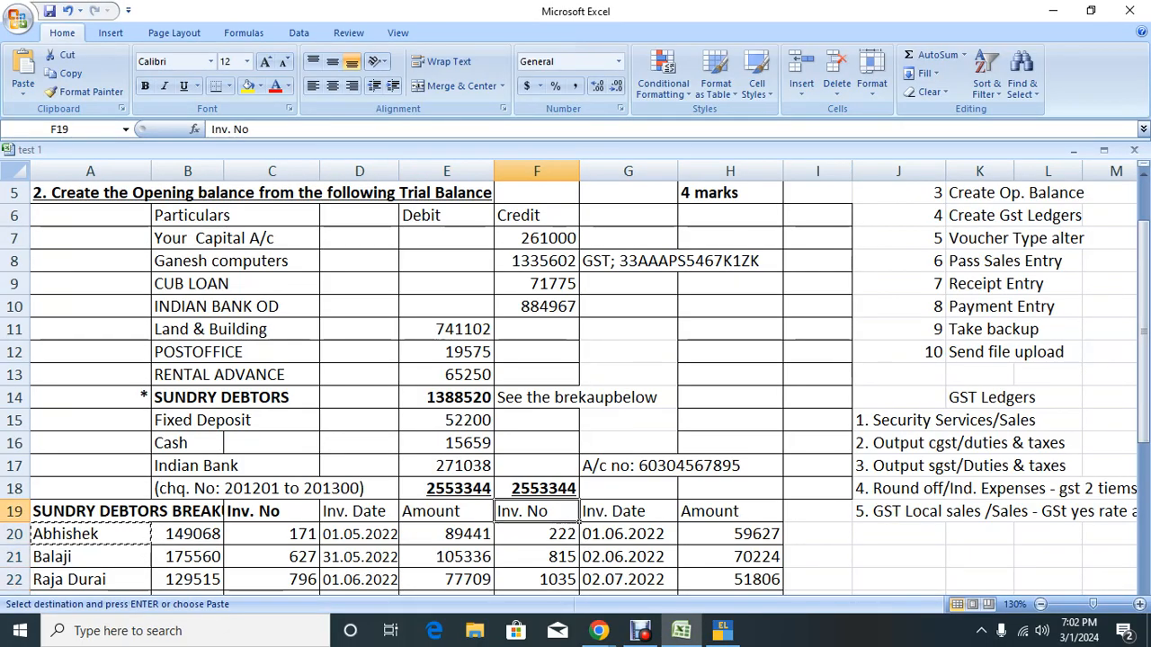
pyautogui.press('Right')
pyautogui.press('Down')
pyautogui.press('Down')
pyautogui.press('Down')
pyautogui.press('Down')
pyautogui.press('Down')
pyautogui.press('Down')
pyautogui.press('Down')
pyautogui.press('Down')
pyautogui.press('Down')
pyautogui.press('Down')
pyautogui.press('Down')
pyautogui.press('Down')
pyautogui.press('Down')
pyautogui.press('Down')
pyautogui.press('Down')
pyautogui.press('Down')
pyautogui.press('Down')
pyautogui.press('Down')
pyautogui.press('Down')
pyautogui.press('Down')
pyautogui.press('Down')
pyautogui.press('Down')
pyautogui.press('Down')
pyautogui.press('Down')
pyautogui.press('Down')
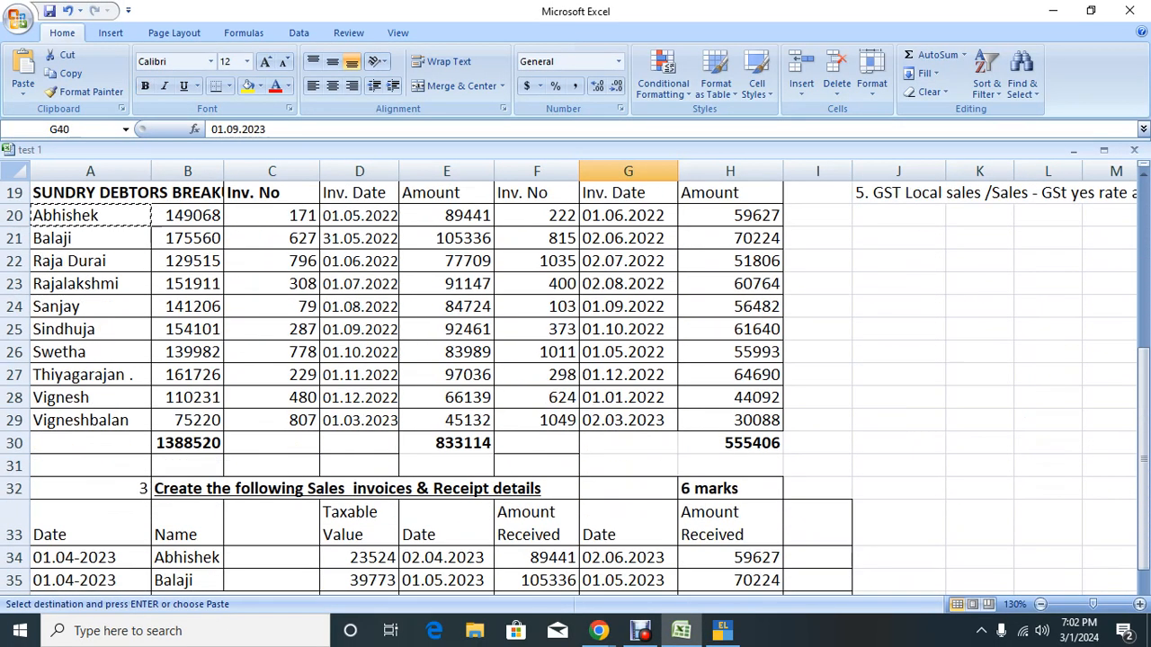
pyautogui.press('Up')
pyautogui.press('Up')
pyautogui.press('Up')
pyautogui.press('Up')
pyautogui.press('Up')
pyautogui.press('Up')
pyautogui.press('Up')
pyautogui.press('Up')
pyautogui.press('Up')
pyautogui.press('Up')
pyautogui.press('Up')
pyautogui.press('Up')
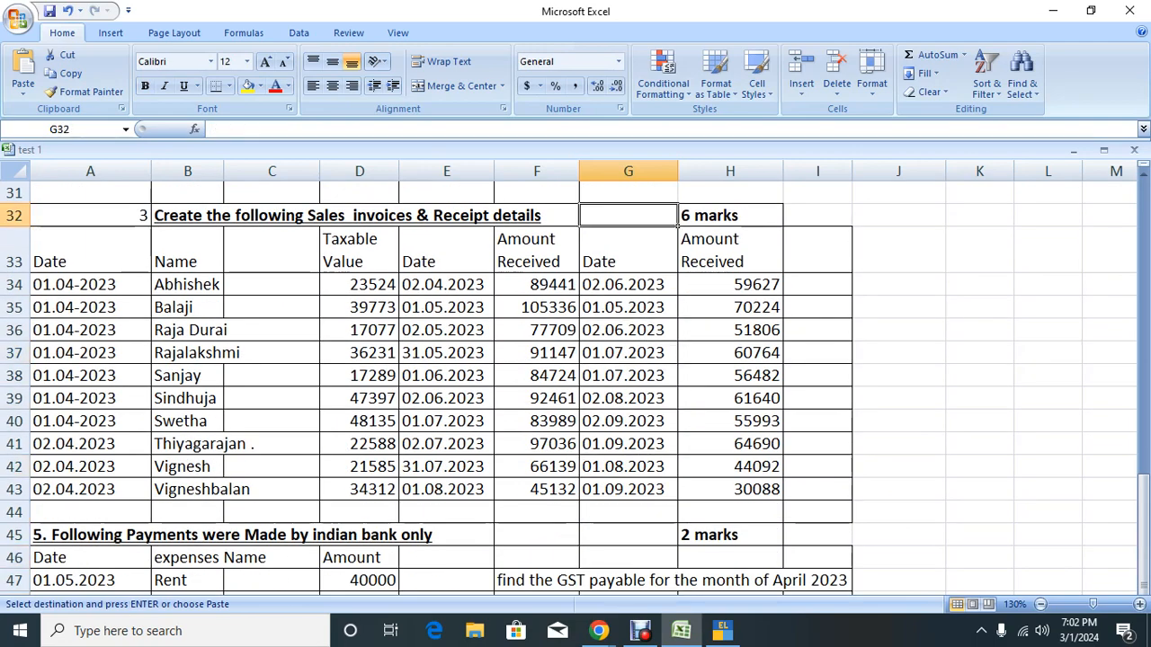
pyautogui.press('Left')
pyautogui.press('Left')
pyautogui.press('Left')
pyautogui.press('Down')
pyautogui.press('Down')
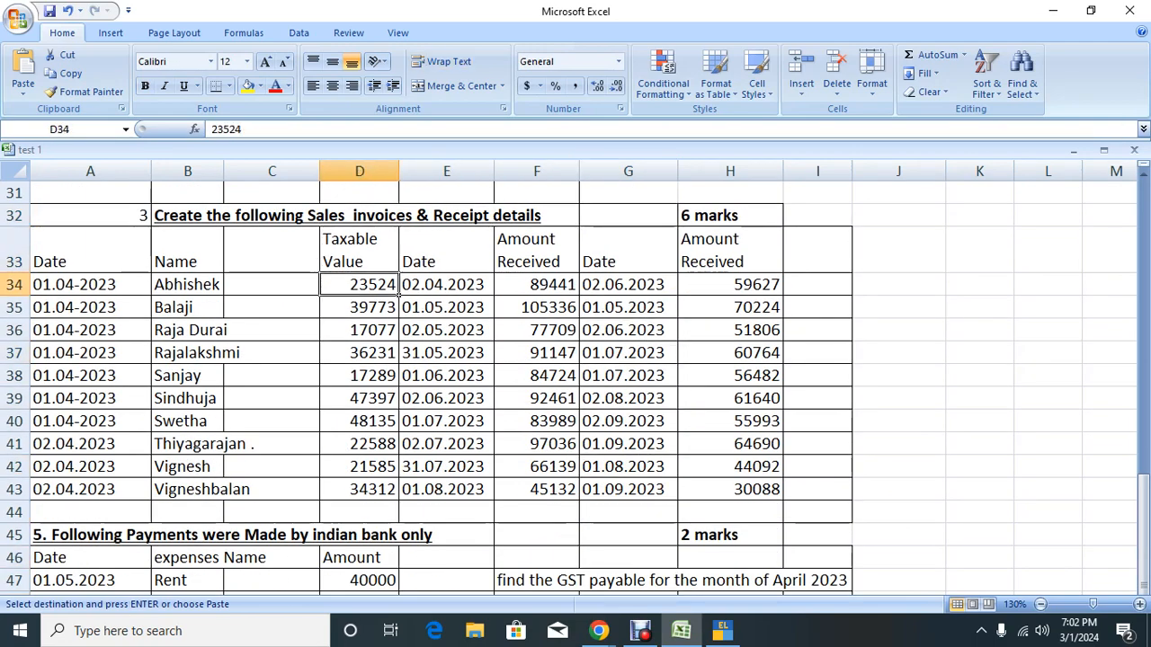
# Step: Select the breakup Amount totals 833114 and 555406 to confirm they sum to 1388520
pyautogui.press('Right')
pyautogui.press('Up')
pyautogui.press('Up')
pyautogui.press('Up')
pyautogui.press('Up')
pyautogui.press('Up')
pyautogui.press('Up')
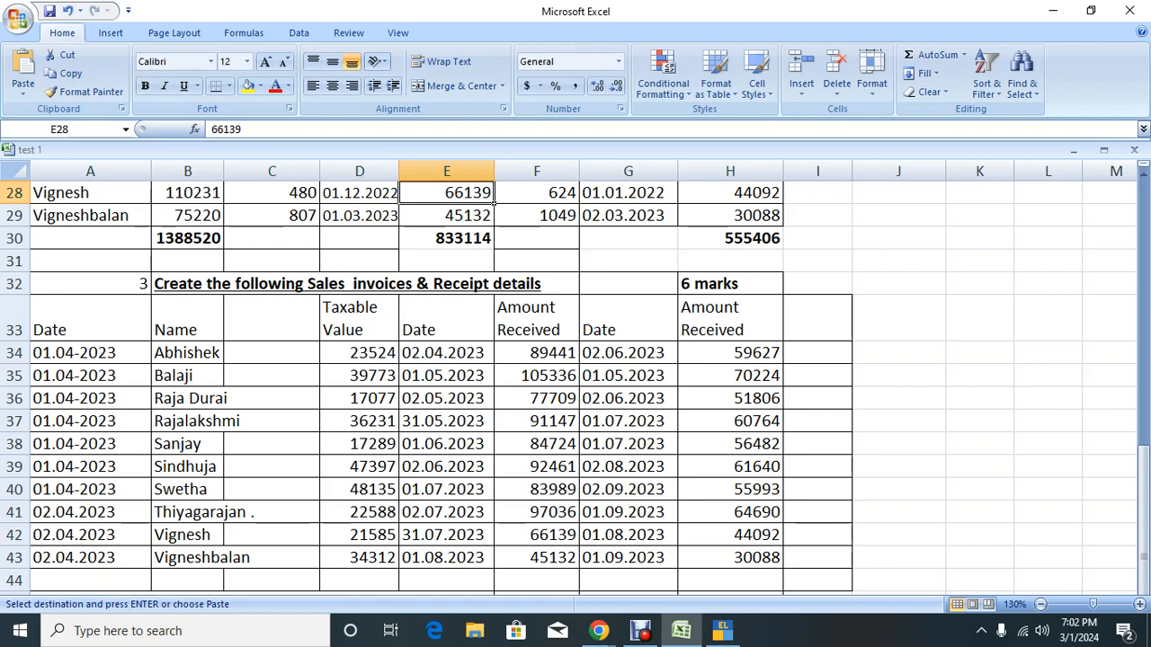
pyautogui.press('Down')
pyautogui.press('Down')
pyautogui.press('Down')
pyautogui.press('Down')
pyautogui.press('Down')
pyautogui.press('Up')
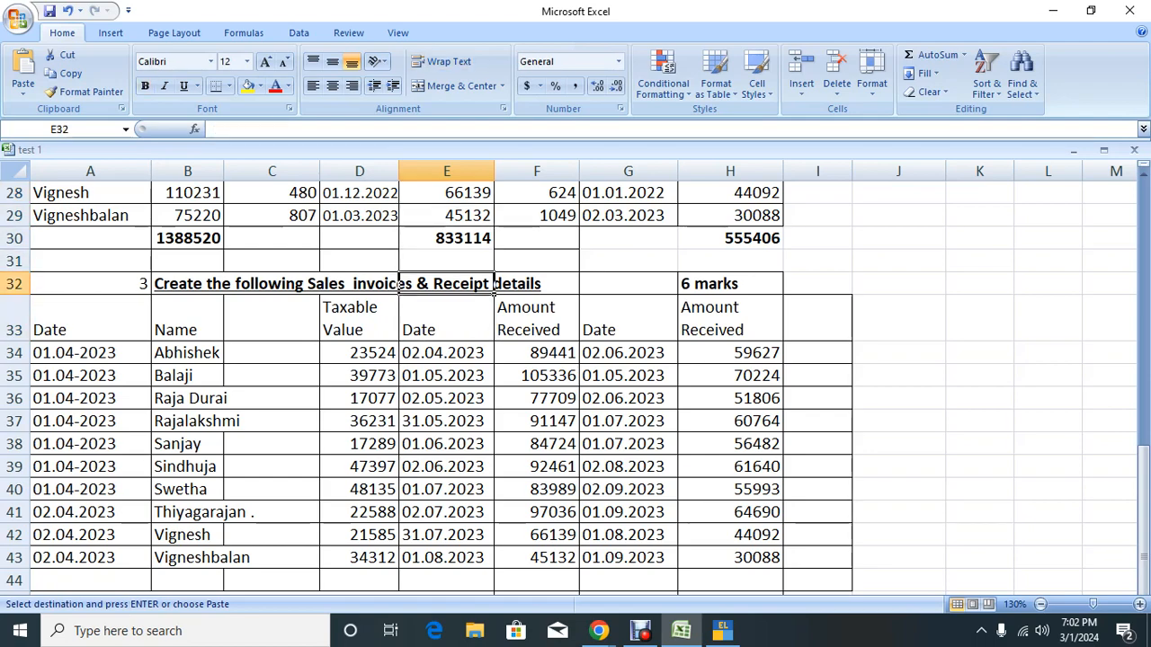
pyautogui.press('Up')
pyautogui.press('Up')
pyautogui.press('Up')
pyautogui.press('Up')
pyautogui.press('Up')
pyautogui.press('Up')
pyautogui.press('Up')
pyautogui.press('Up')
pyautogui.press('Up')
pyautogui.press('Up')
pyautogui.press('Up')
pyautogui.press('Up')
pyautogui.press('Down')
pyautogui.press('Down')
pyautogui.press('Down')
pyautogui.press('Down')
pyautogui.press('Down')
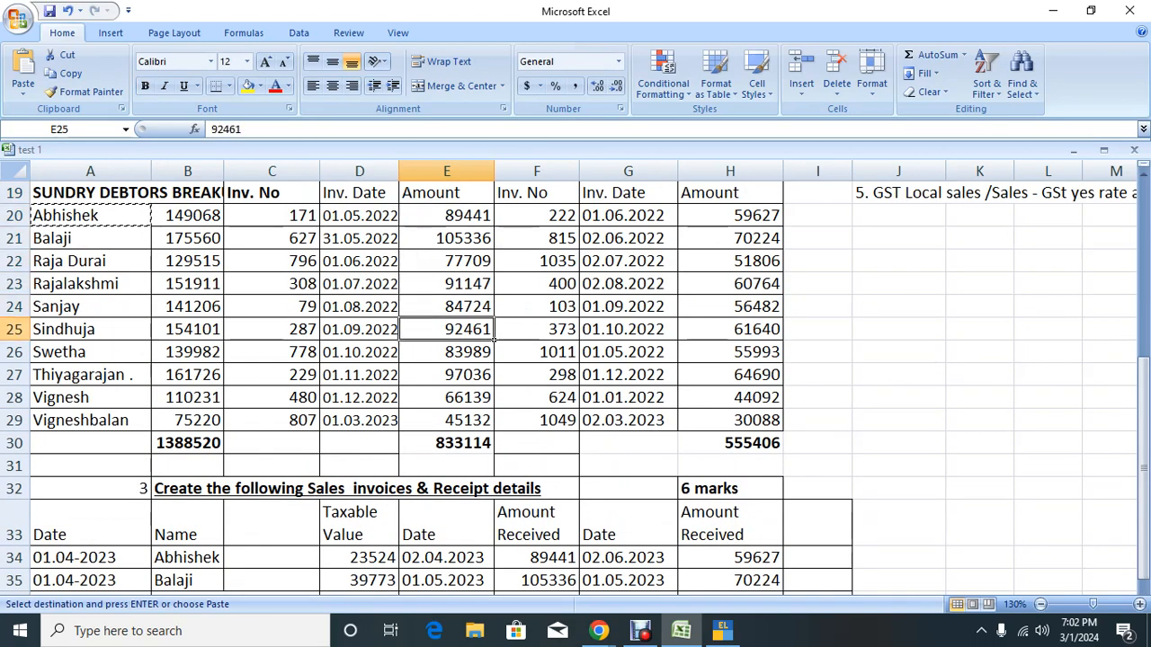
pyautogui.press('Down')
pyautogui.press('Down')
pyautogui.press('Down')
pyautogui.press('Down')
pyautogui.press('Down')
pyautogui.hotkey('shift', 'Right')
pyautogui.hotkey('shift', 'Right')
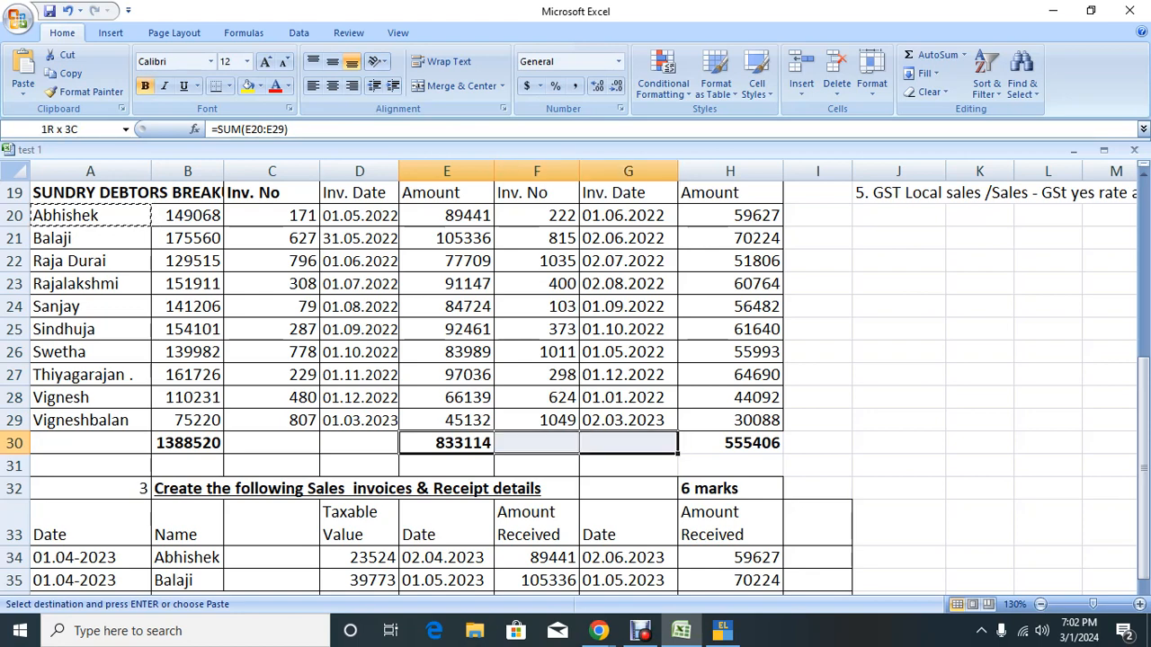
pyautogui.hotkey('shift', 'Right')
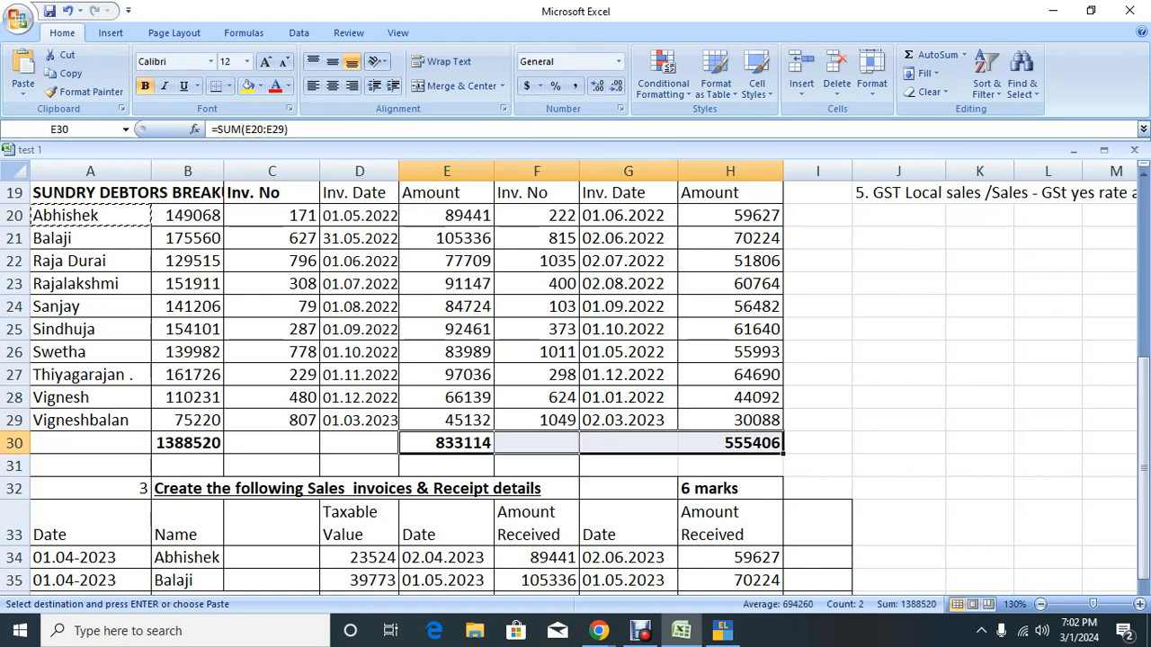
# Step: Enter bill 171 dated 1.5.22, 30 days credit, for 89,441 Dr in the bill-wise breakup
pyautogui.press('Left')
pyautogui.press('Left')
pyautogui.press('Left')
pyautogui.press('Up')
pyautogui.press('Up')
pyautogui.press('Up')
pyautogui.press('Up')
pyautogui.press('Up')
pyautogui.press('Up')
pyautogui.press('Up')
pyautogui.press('Up')
pyautogui.press('Up')
pyautogui.press('Up')
pyautogui.press('Up')
pyautogui.press('Up')
pyautogui.press('Right')
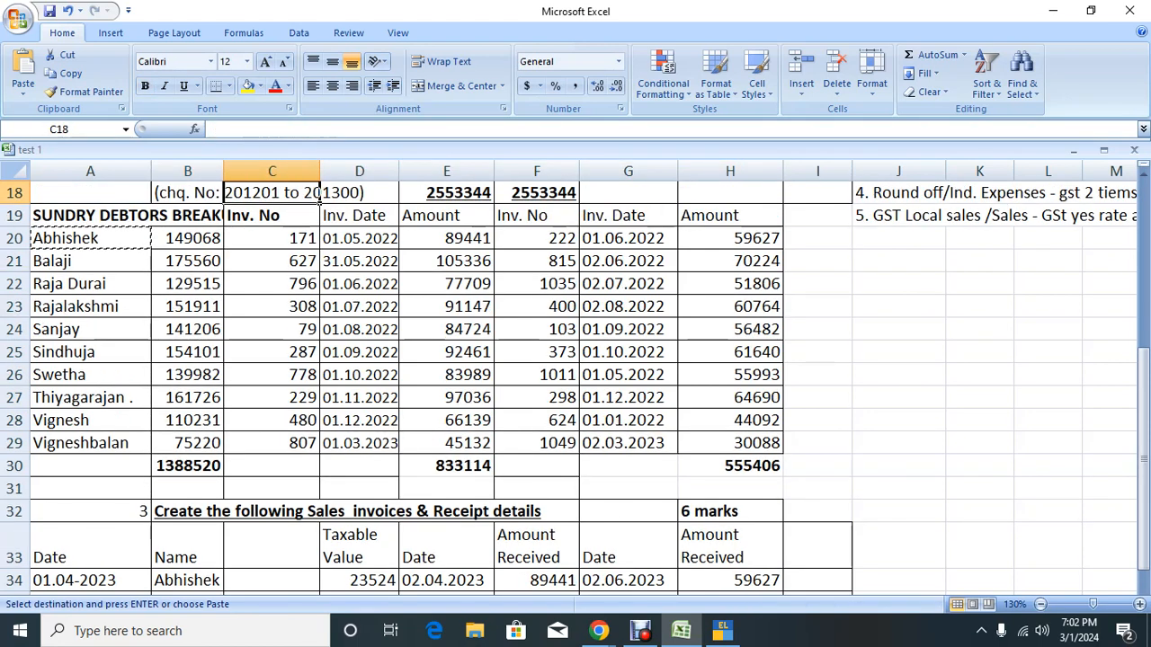
pyautogui.press('Right')
pyautogui.press('Right')
pyautogui.press('Down')
pyautogui.press('Down')
pyautogui.hotkey('ctrl', 'c')
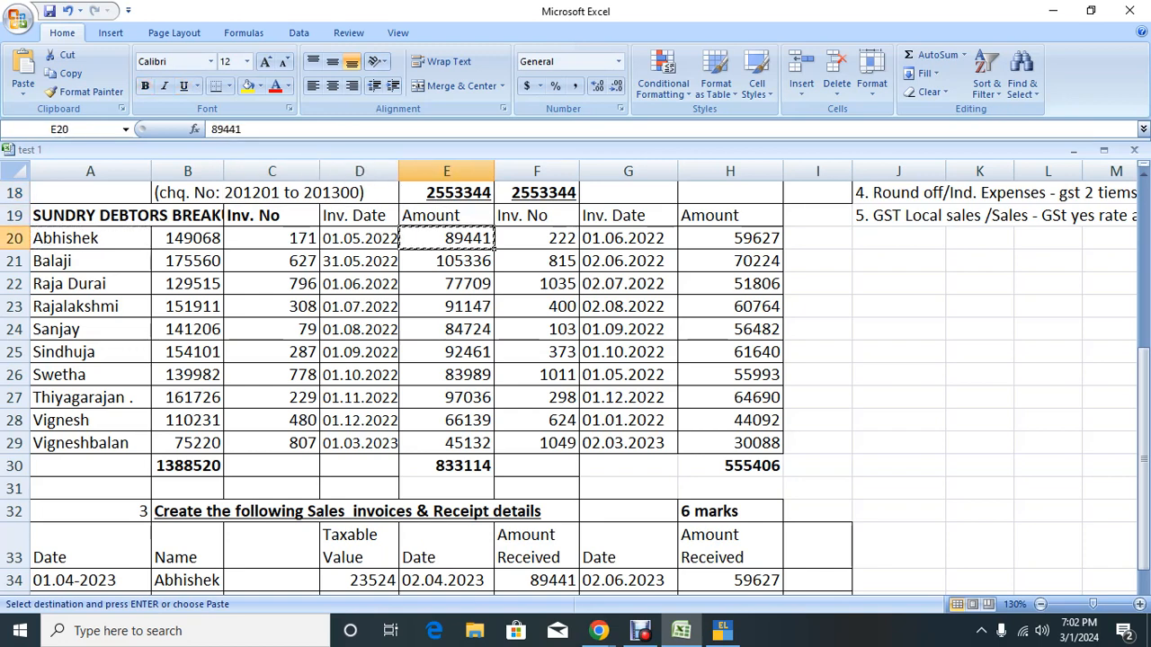
pyautogui.hotkey('alt', 'Tab')
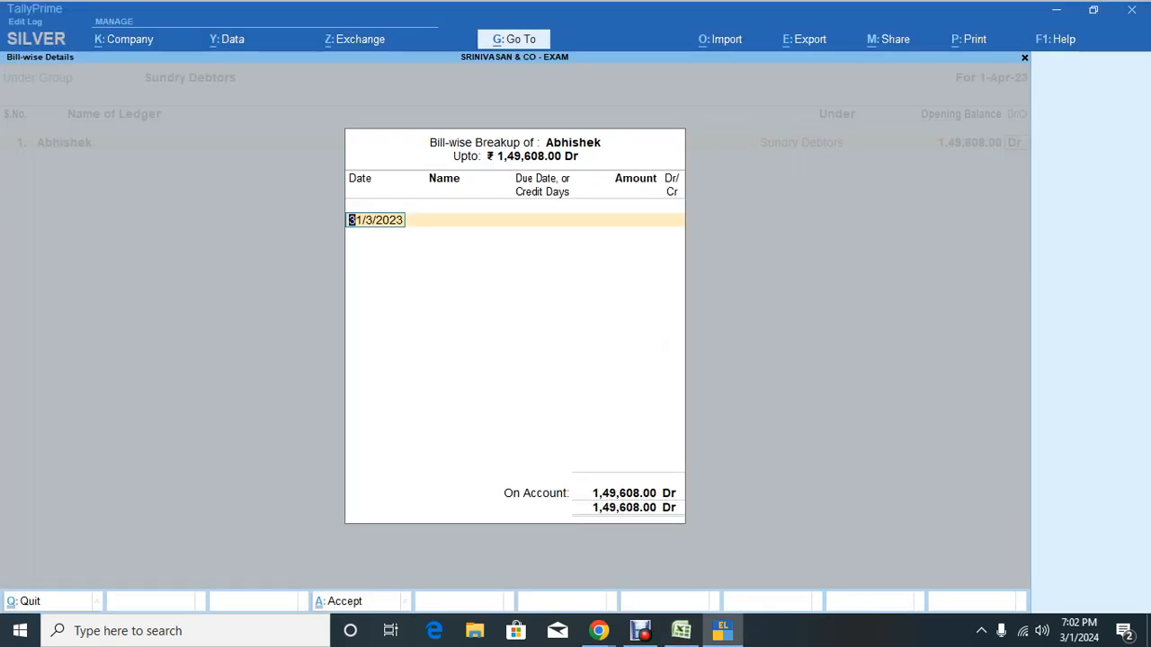
pyautogui.write('1.5.22')
pyautogui.press('Return')
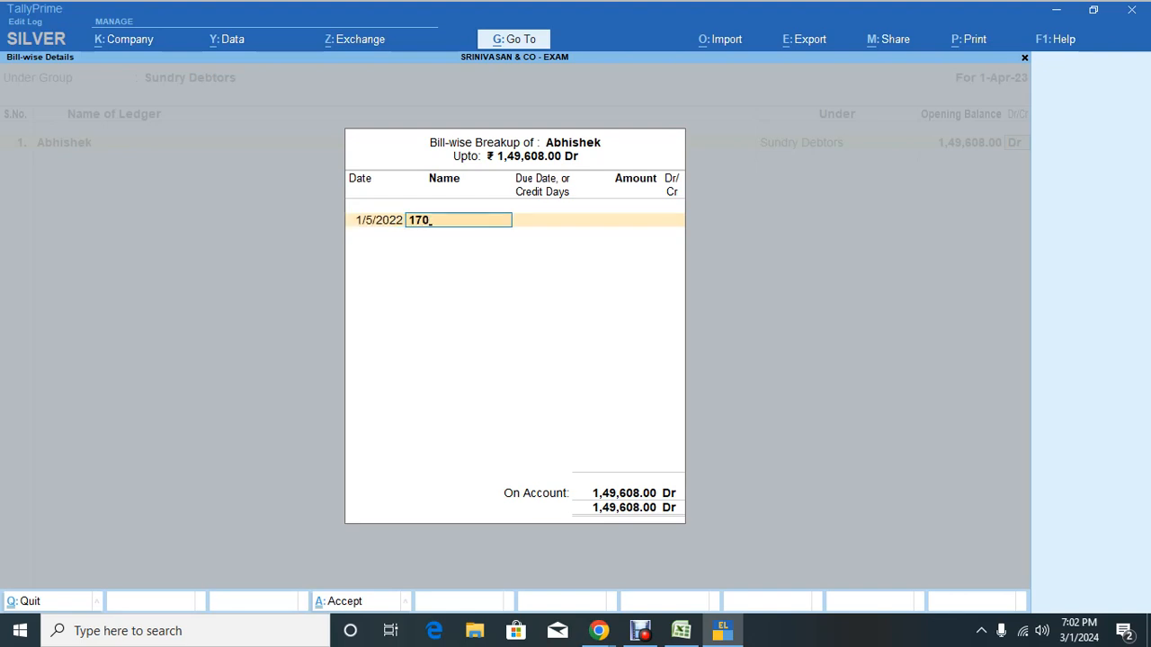
pyautogui.write('171')
pyautogui.press('Return')
pyautogui.write('30')
pyautogui.press('Return')
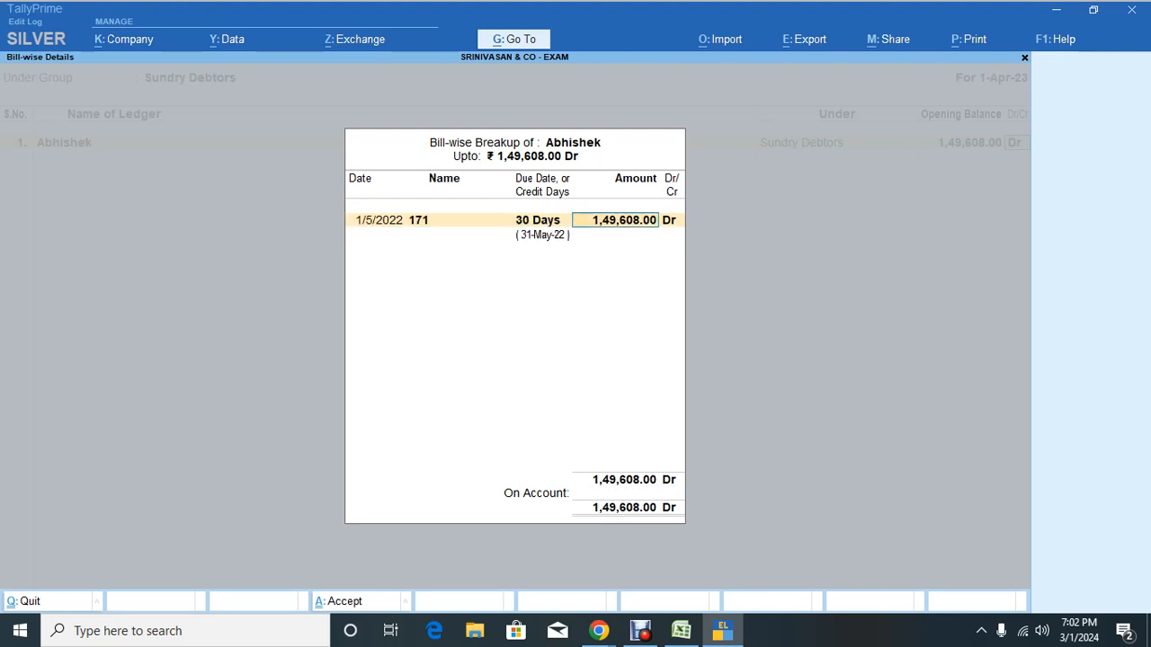
pyautogui.write('89441')
pyautogui.press('Return')
pyautogui.press('Return')
# Step: Add bill 222 dated 1.6.22, 30 days, for the remaining 60,167 Dr
pyautogui.hotkey('alt', 'Tab')
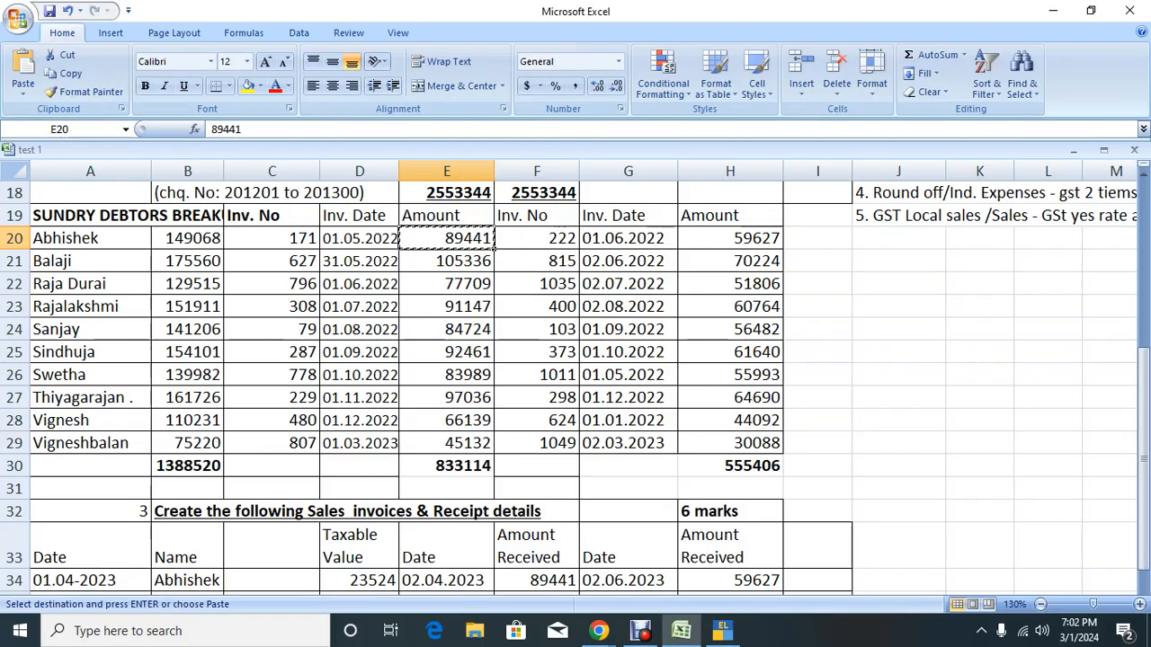
pyautogui.press('Right')
pyautogui.press('Right')
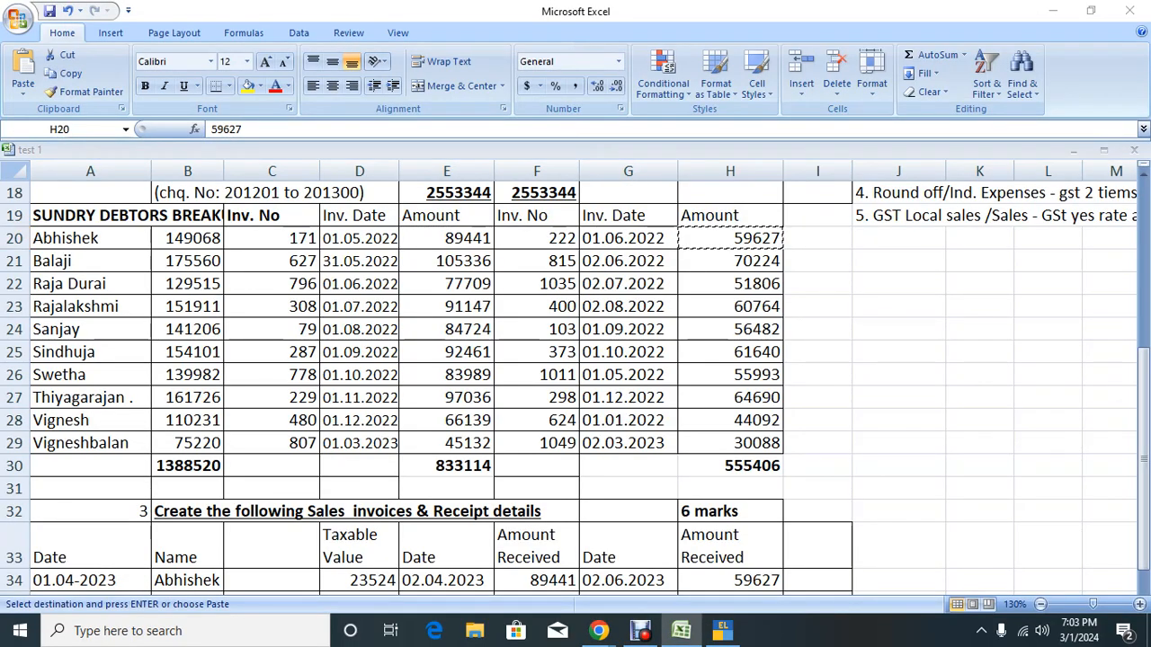
pyautogui.hotkey('alt', 'Tab')
pyautogui.write('1.6.22')
pyautogui.press('Return')
pyautogui.write('2')
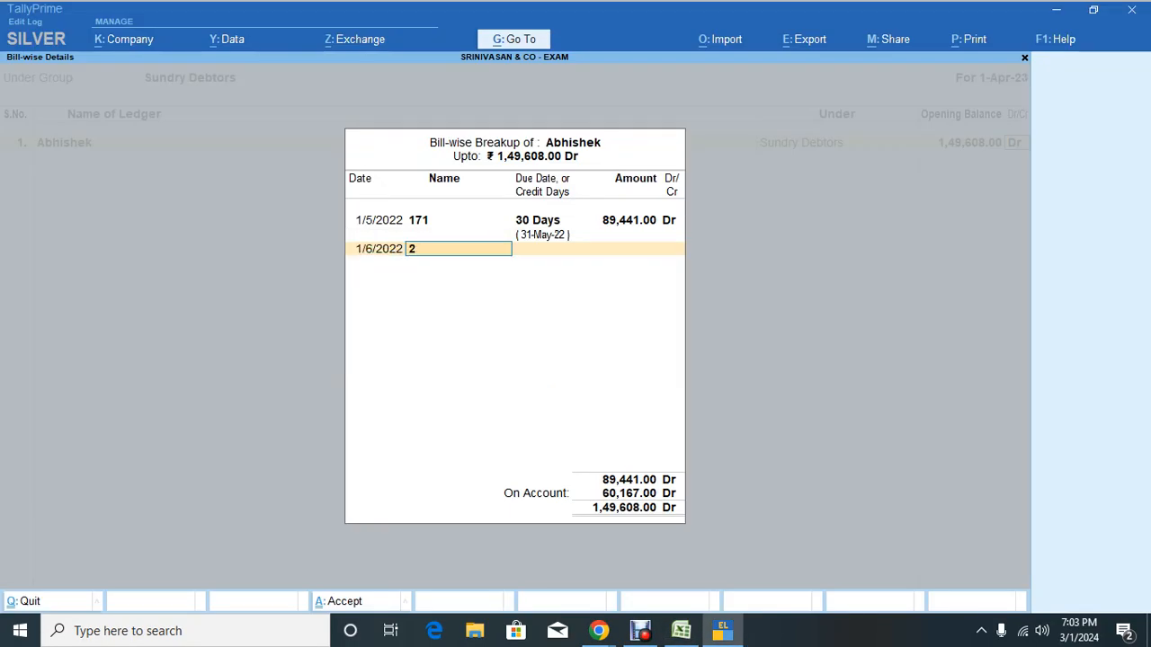
pyautogui.press('Return')
pyautogui.press('Return')
pyautogui.press('Return')
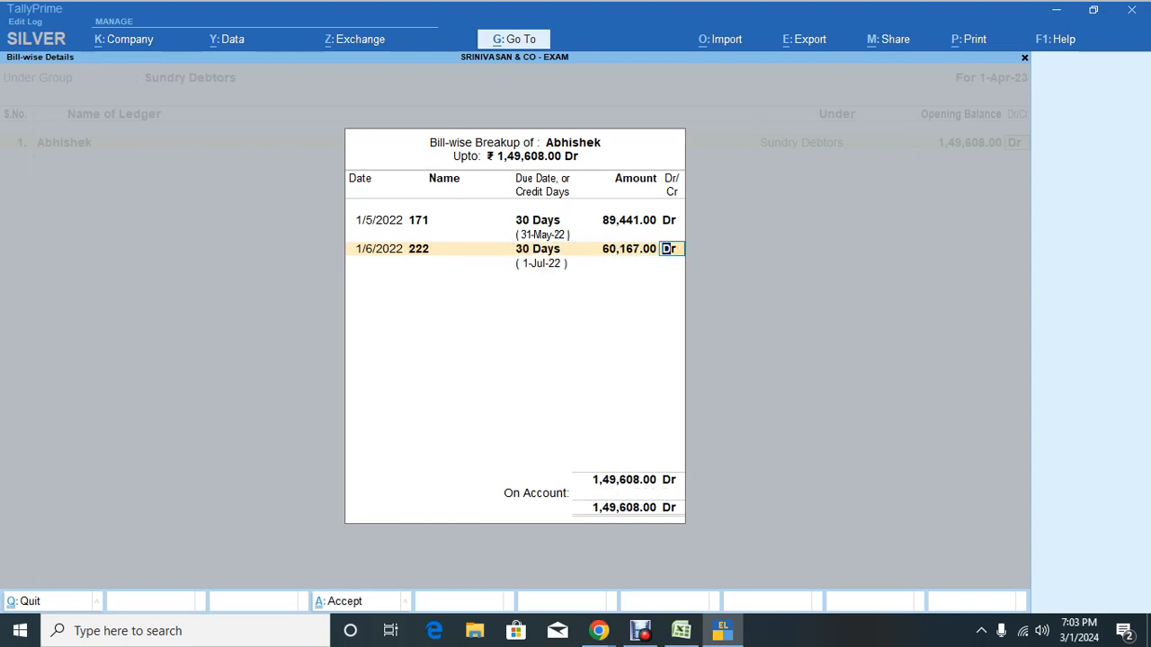
pyautogui.press('Return')
pyautogui.press('Return')
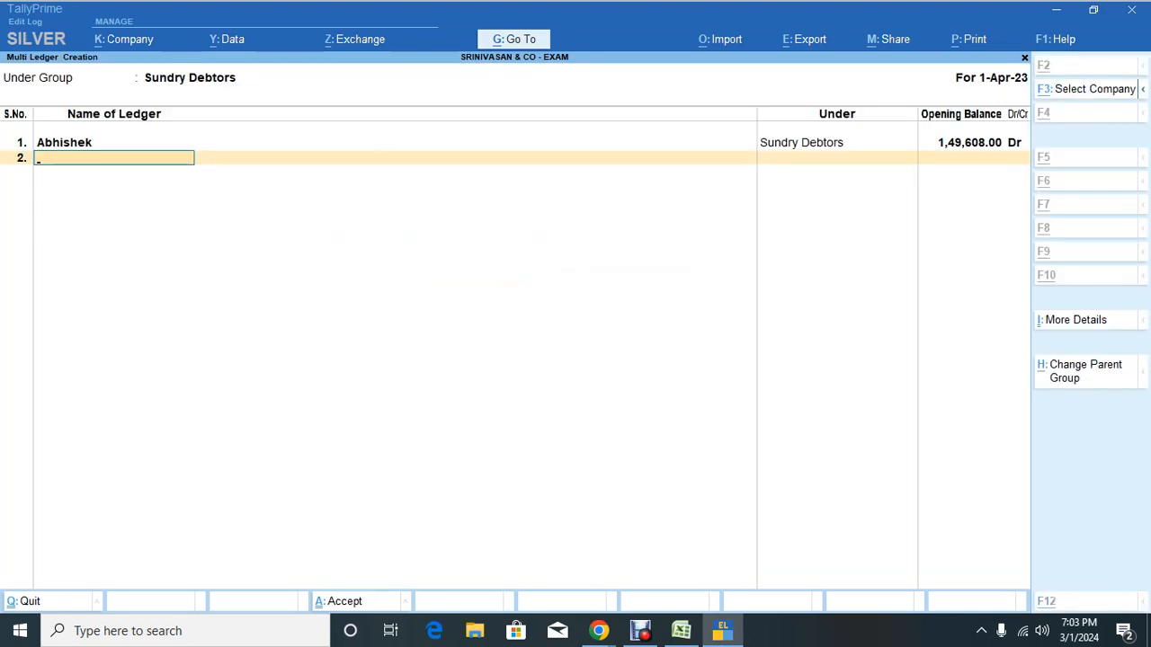
# Step: Copy Balaji's details from row 21 of the Excel debtor sheet
pyautogui.hotkey('alt', 'Tab')
pyautogui.press('Down')
pyautogui.press('Left')
pyautogui.press('Left')
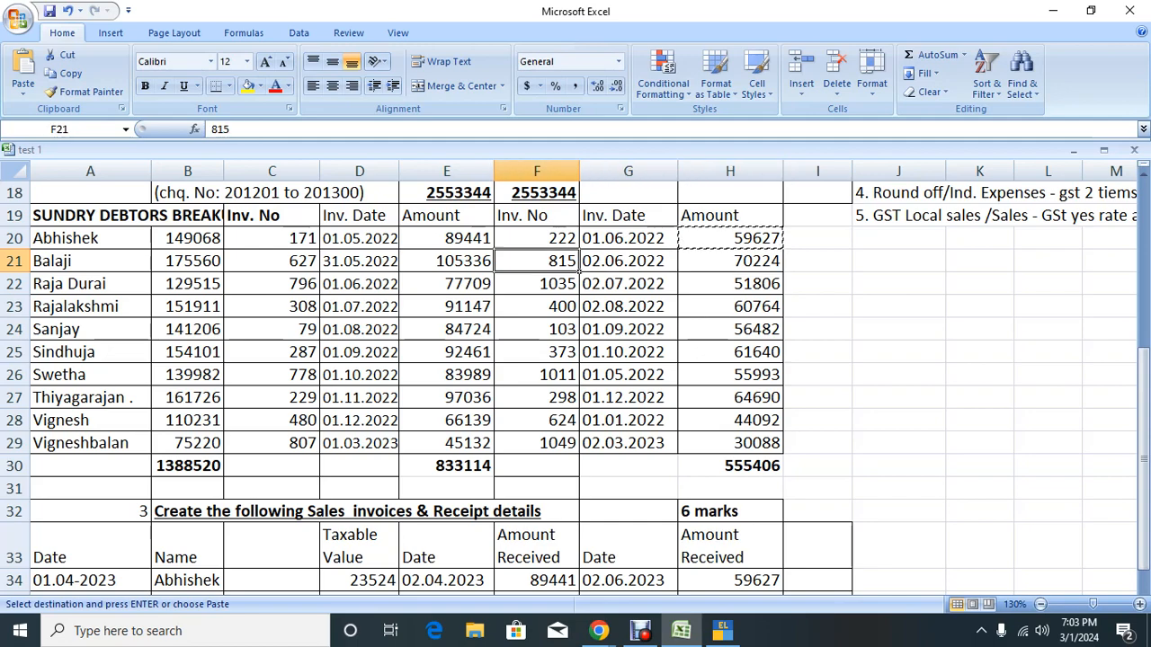
pyautogui.press('Left')
pyautogui.hotkey('ctrl', 'c')
pyautogui.hotkey('alt', 'Tab')
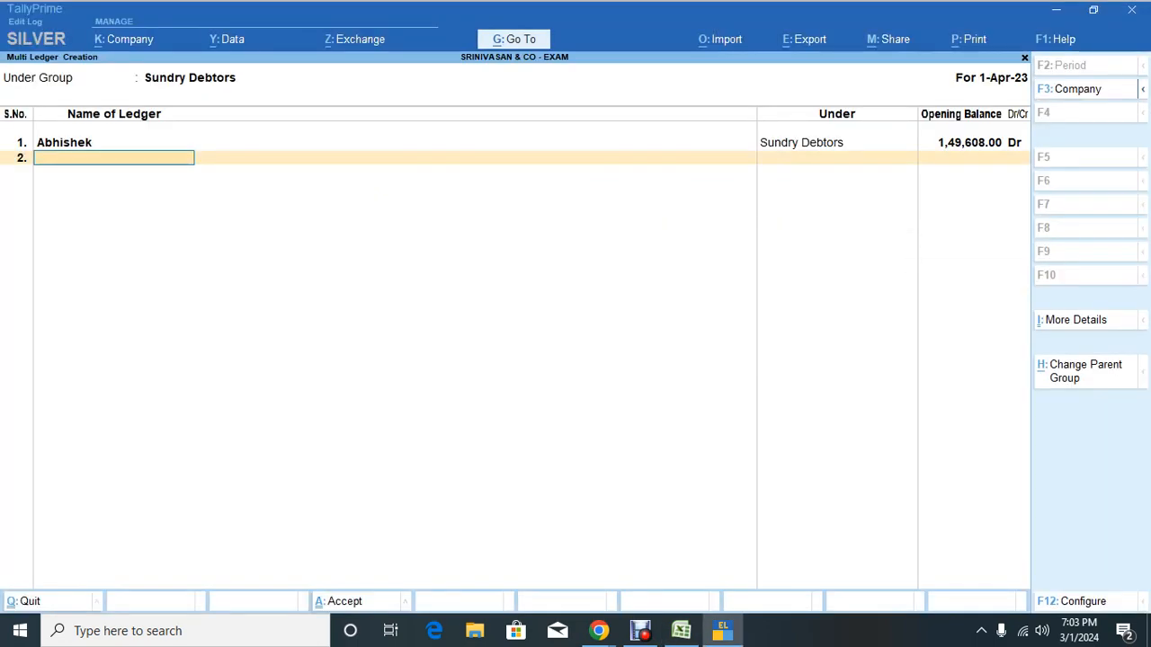
pyautogui.hotkey('alt', 'Tab')
pyautogui.press('alt')
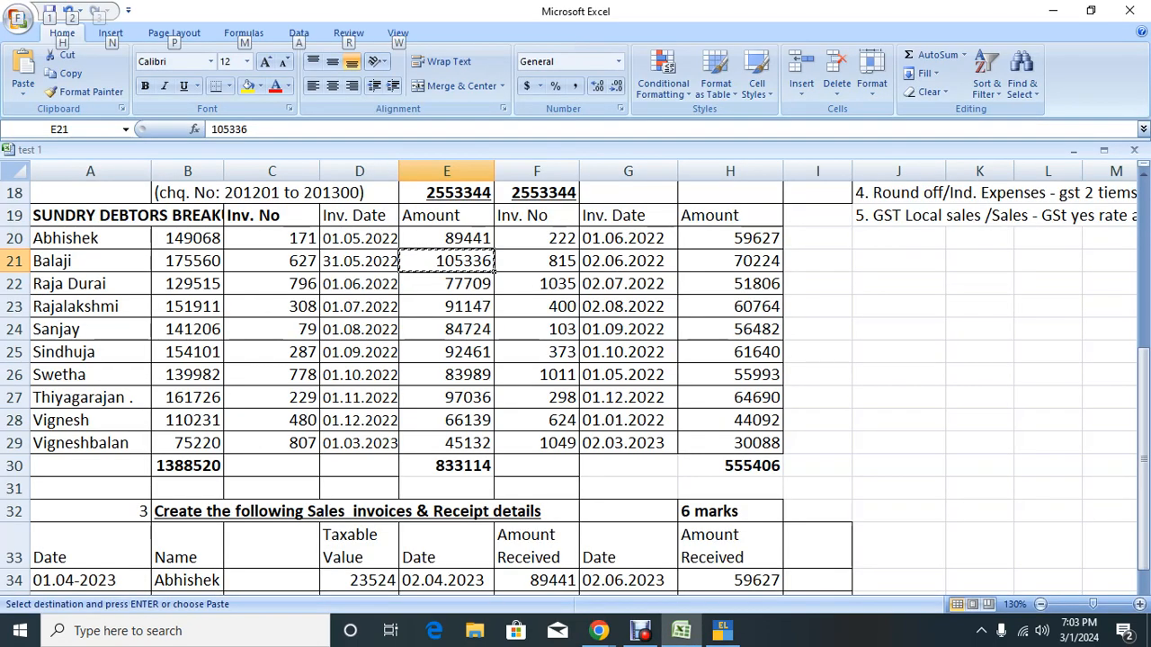
pyautogui.hotkey('alt', 'Tab')
# Step: Add ledger Balaji with a 1,05,336.00 Dr opening balance, opening its bill-wise breakup
pyautogui.write('Ba')
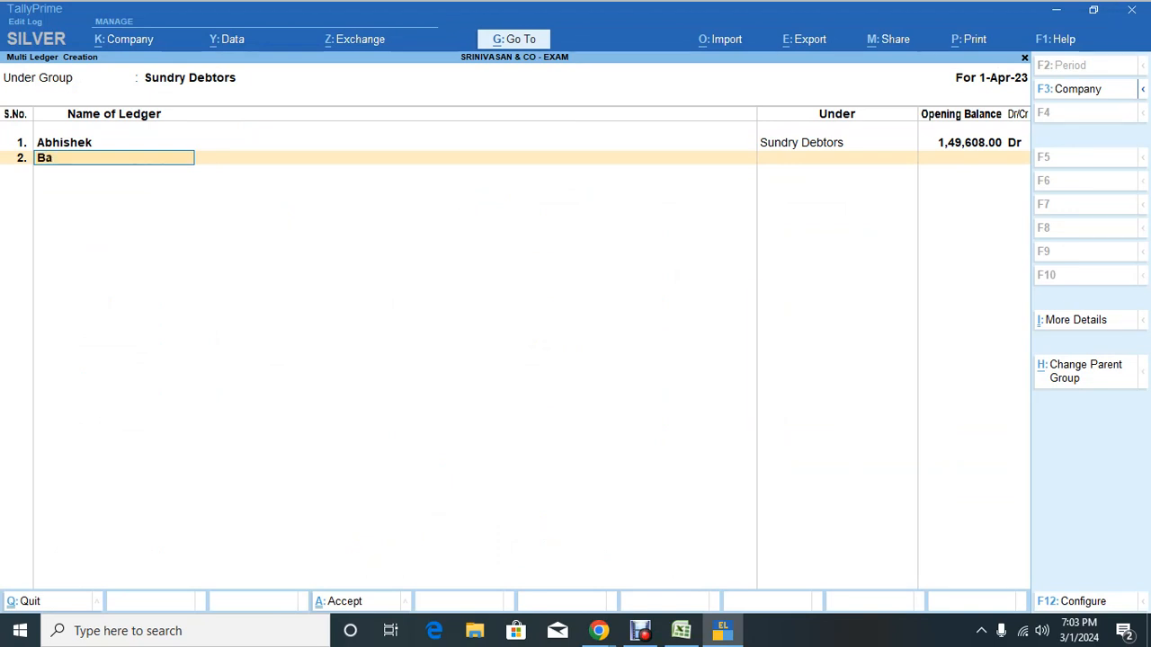
pyautogui.press('Return')
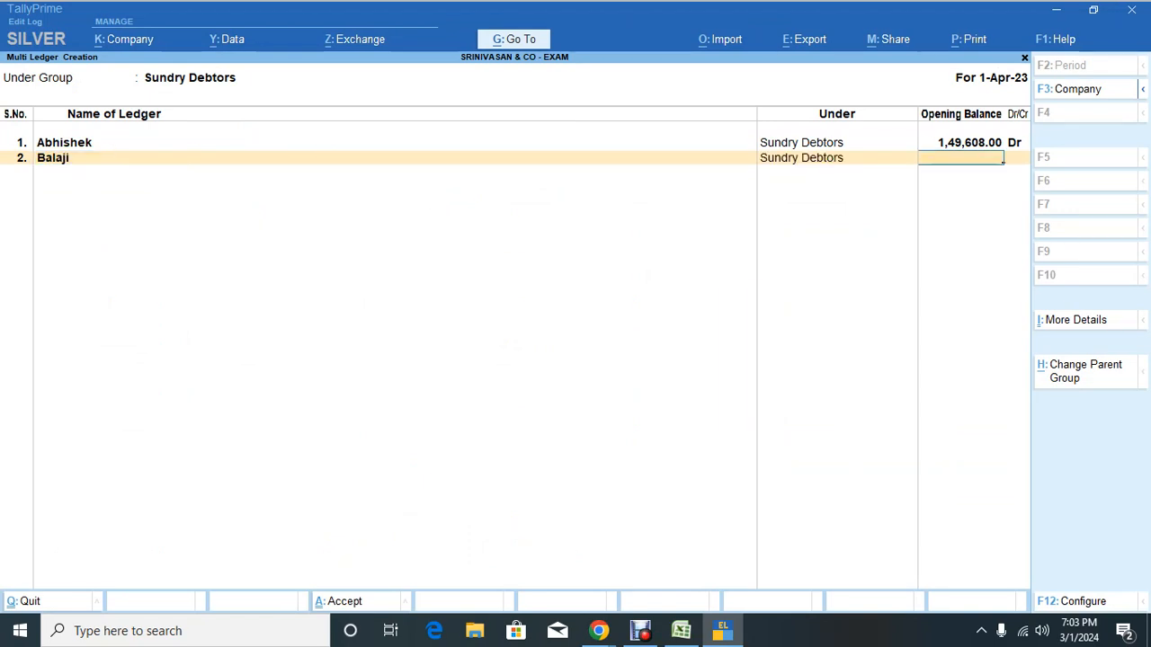
pyautogui.hotkey('alt', 'Tab')
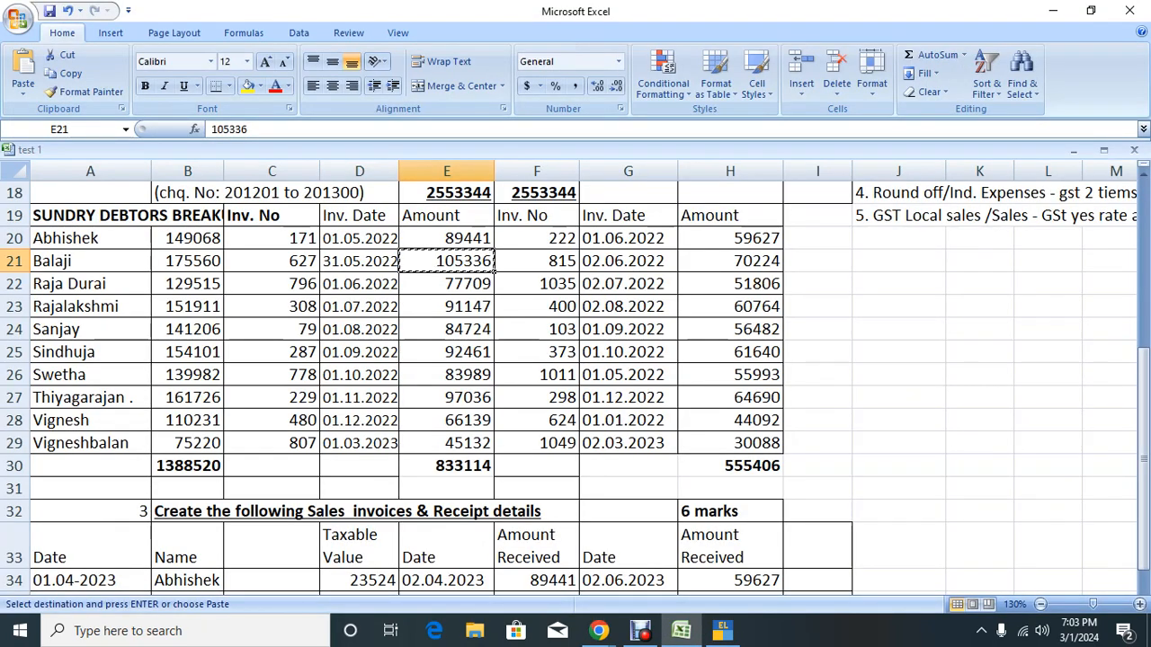
pyautogui.hotkey('alt', 'Tab')
pyautogui.write('1015')
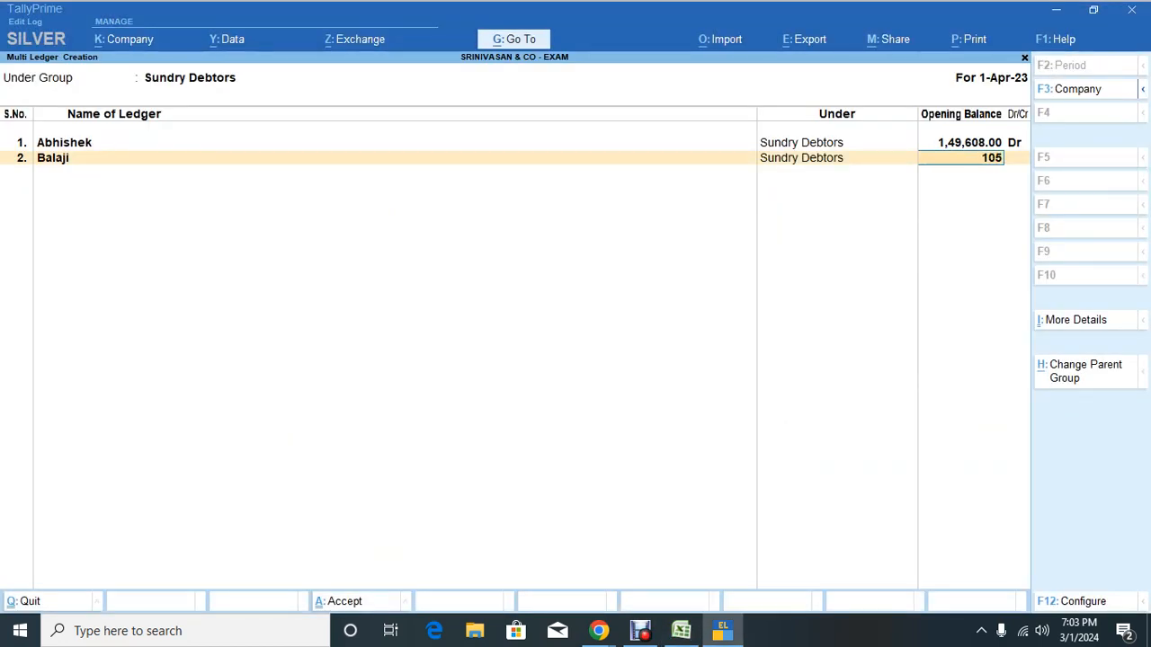
pyautogui.write('336')
pyautogui.press('Return')
pyautogui.press('Return')
pyautogui.hotkey('alt', 'Tab')
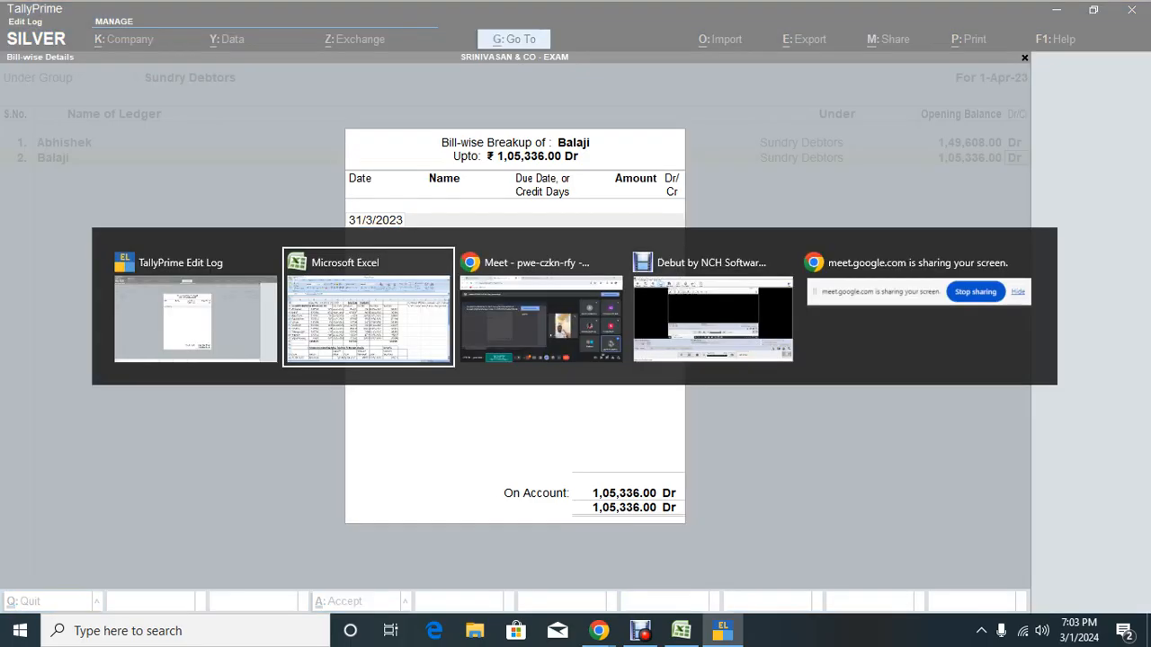
# Step: Copy invoice number 627 from cell C21 and return to Balaji's bill-wise breakup
pyautogui.click(315, 266)
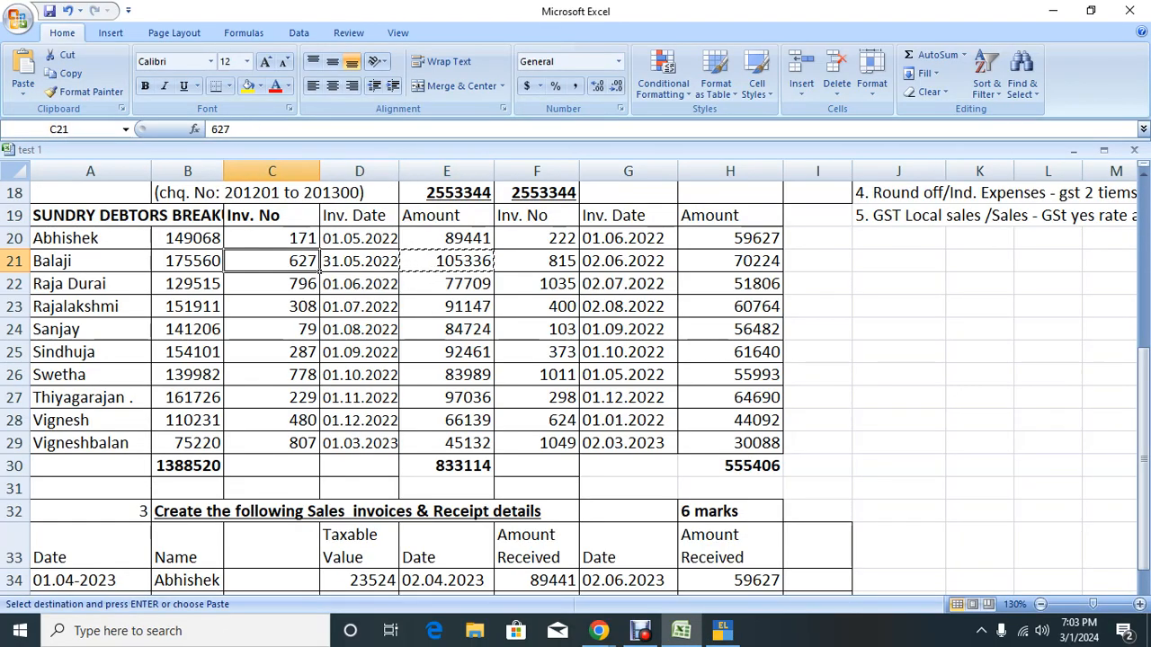
pyautogui.hotkey('ctrl', 'c')
pyautogui.hotkey('shift', 'space')
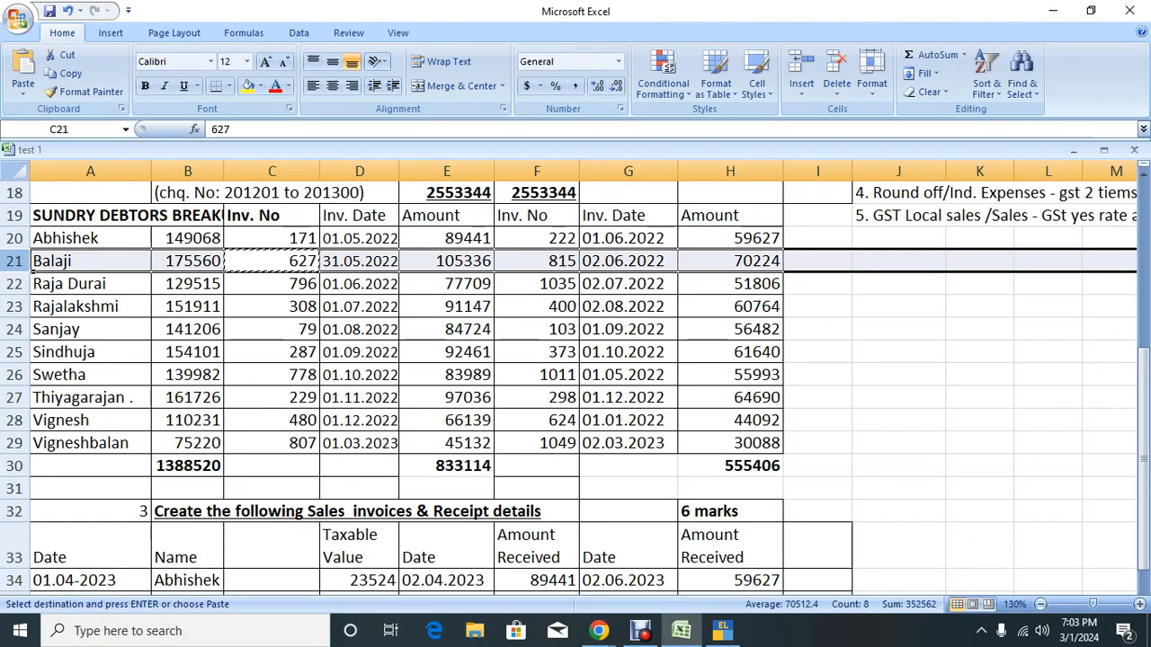
pyautogui.press('alt')
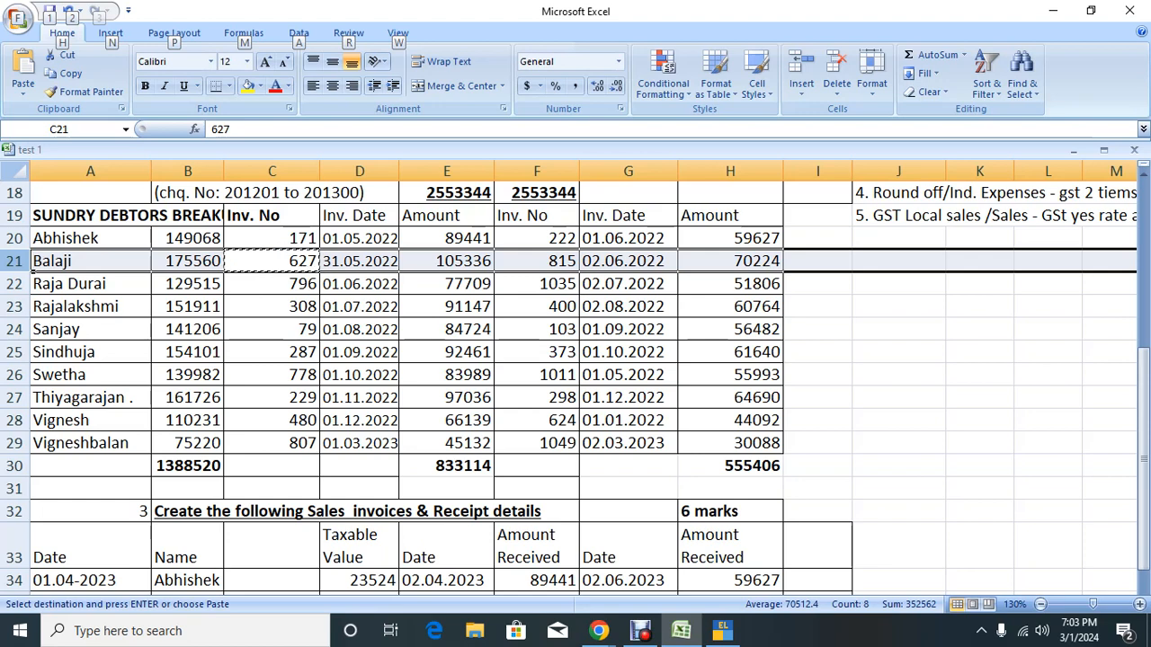
pyautogui.press('n')
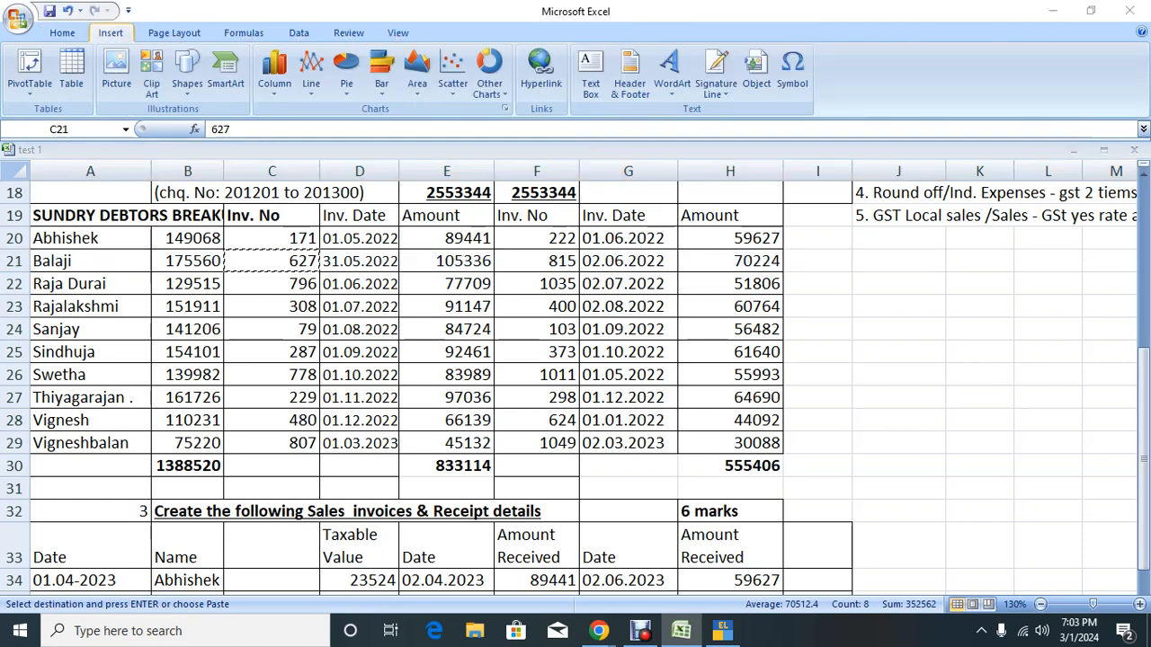
pyautogui.hotkey('alt', 'Tab')
pyautogui.hotkey('alt', 'Tab')
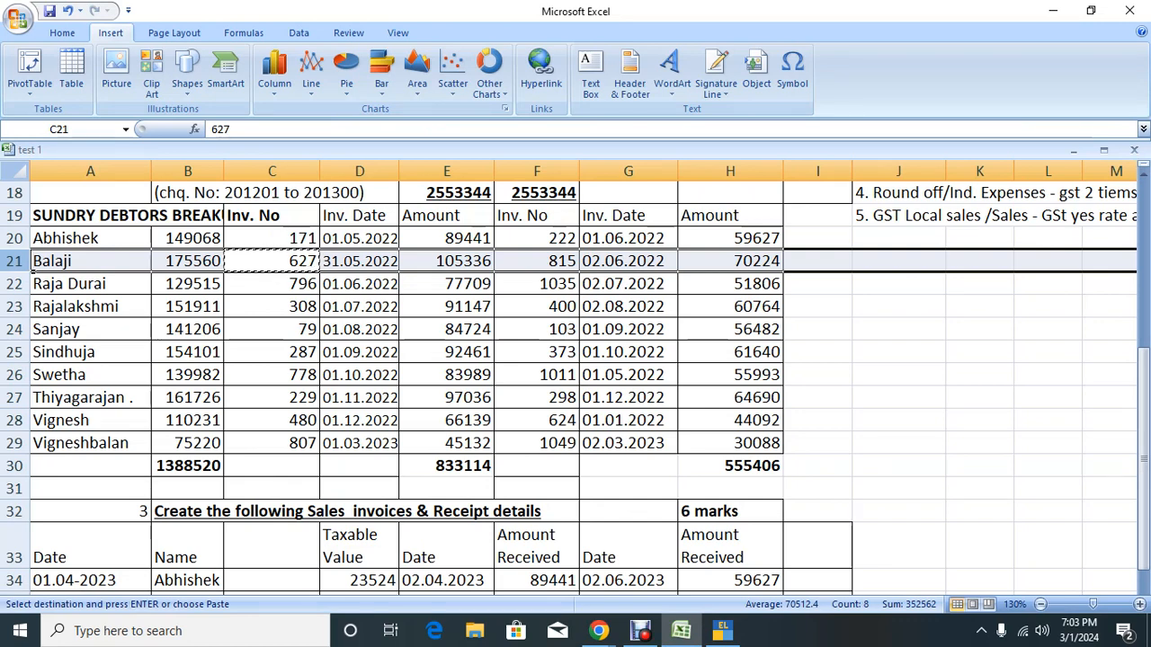
pyautogui.hotkey('alt', 'Tab')
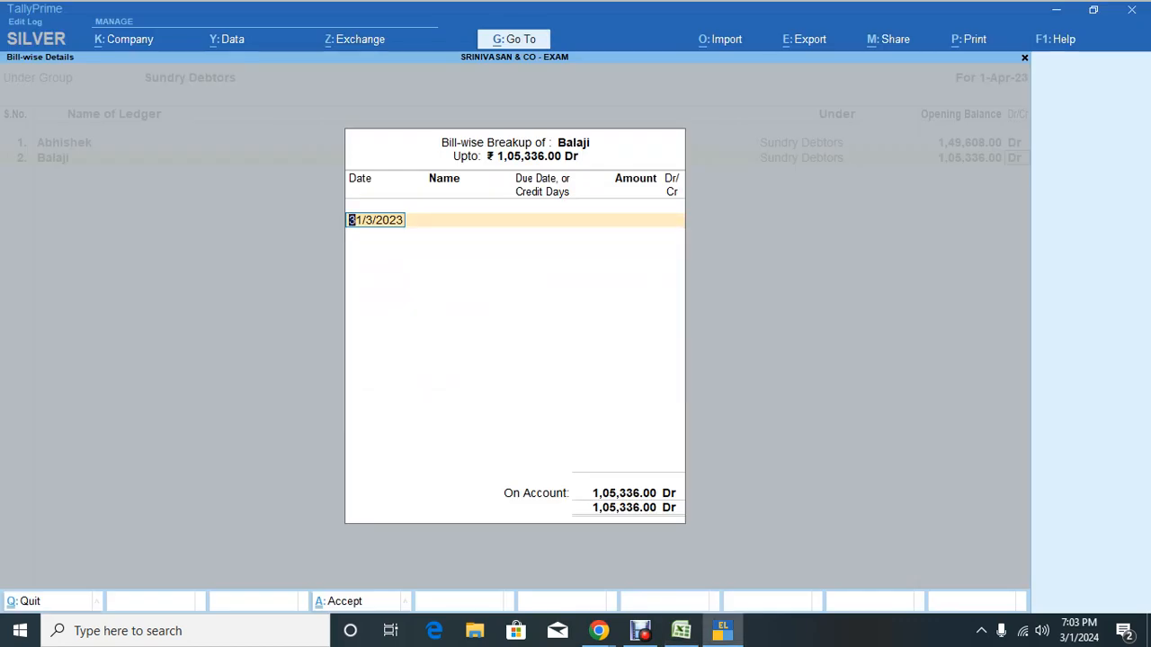
# Step: Recheck B21 and change Balaji's opening balance from 1,05,336 to 1,75,560.00 Dr
pyautogui.press('Escape')
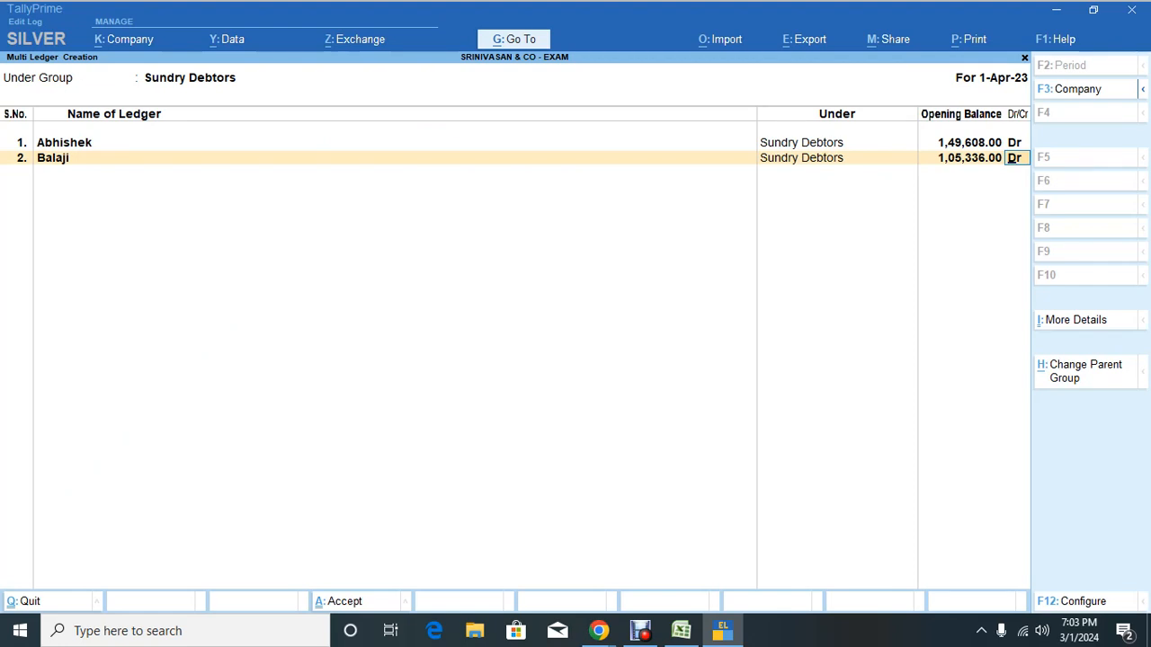
pyautogui.press('Return')
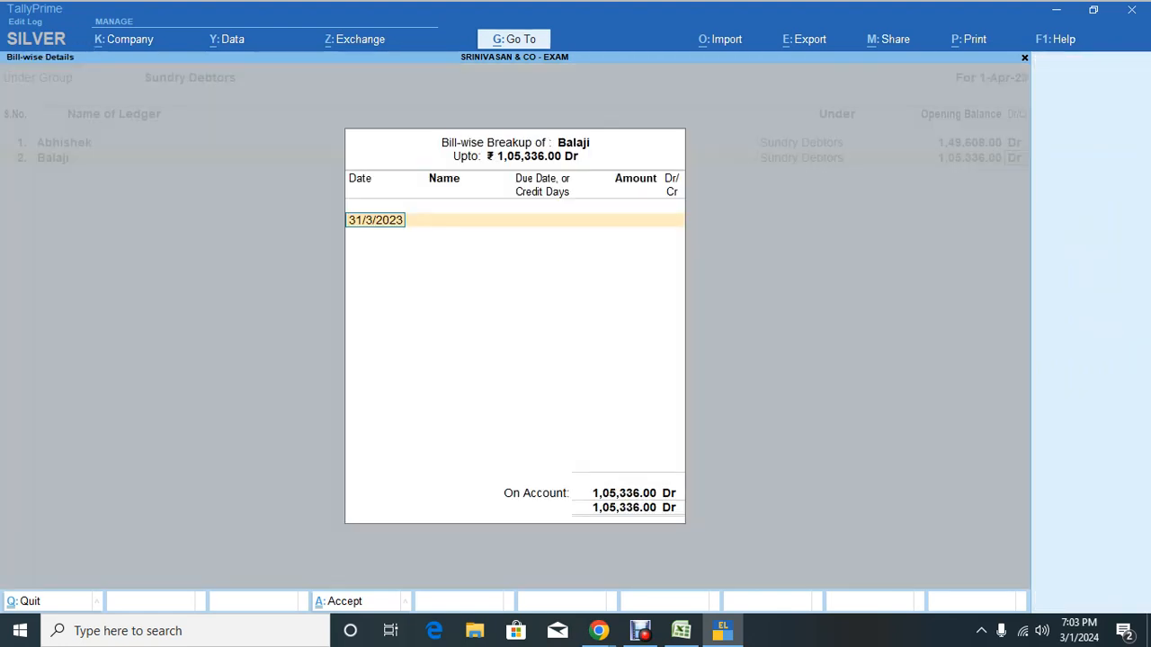
pyautogui.hotkey('alt', 'Tab')
pyautogui.press('Left')
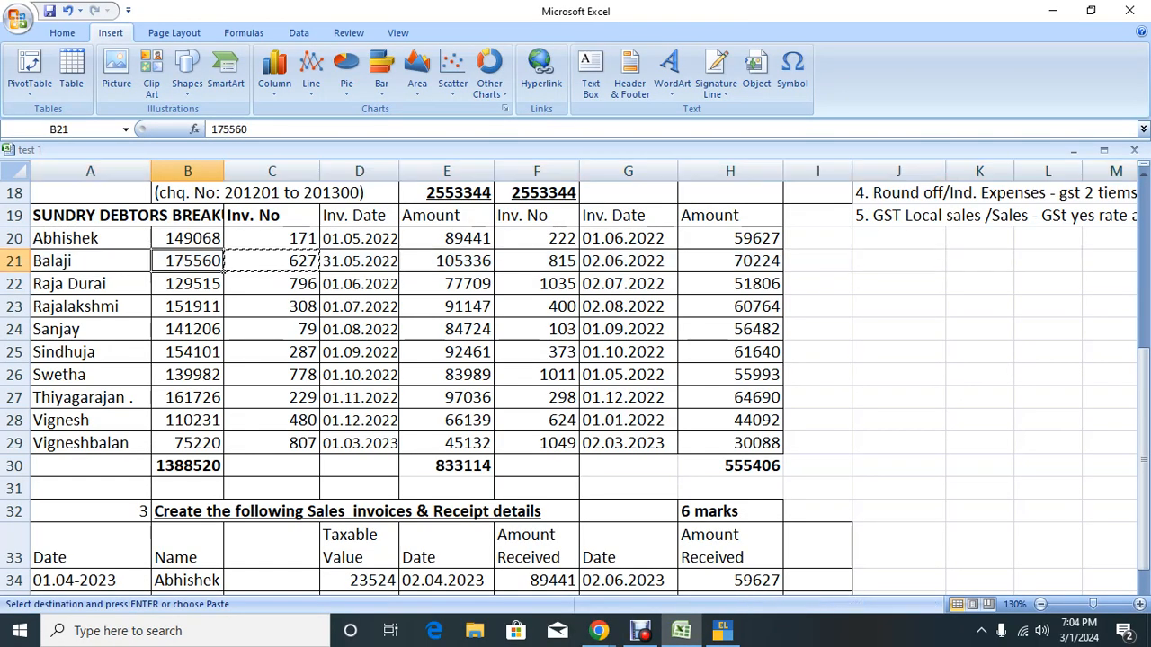
pyautogui.press('Right')
pyautogui.press('Right')
pyautogui.press('Right')
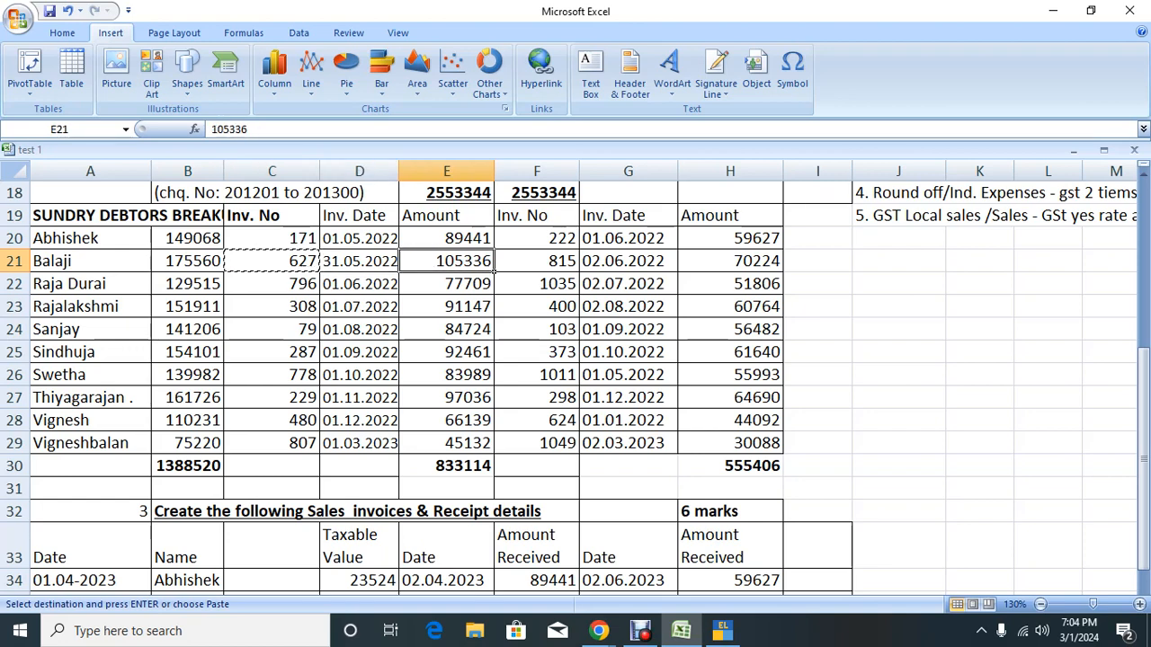
pyautogui.press('Left')
pyautogui.press('Left')
pyautogui.press('Left')
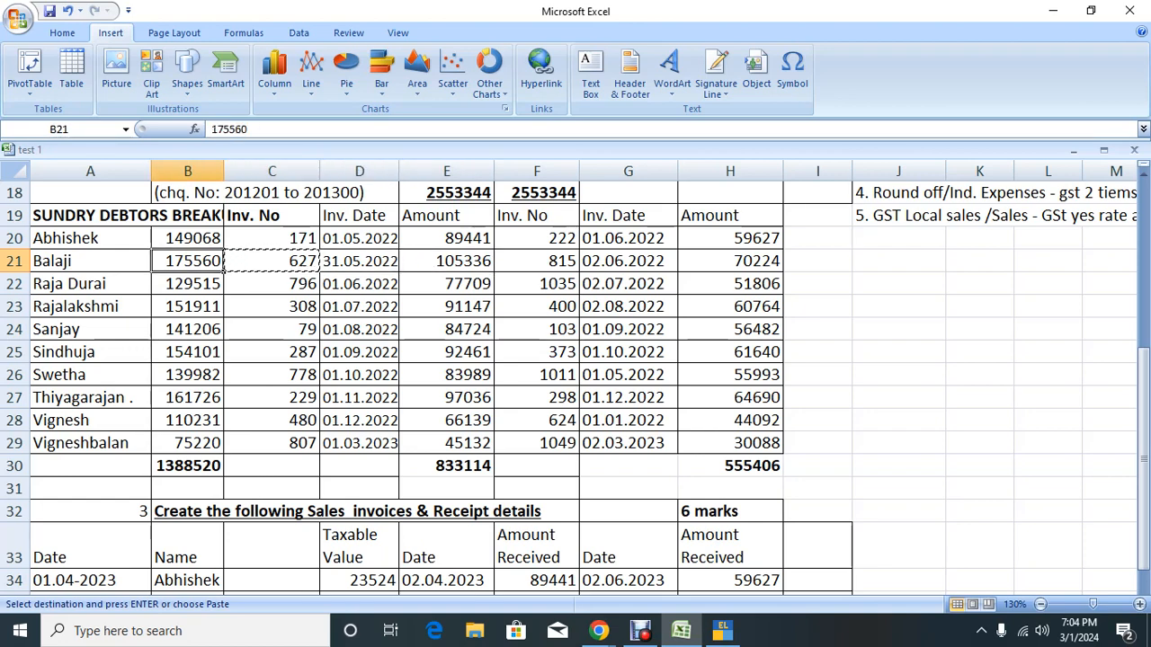
pyautogui.hotkey('alt', 'Tab')
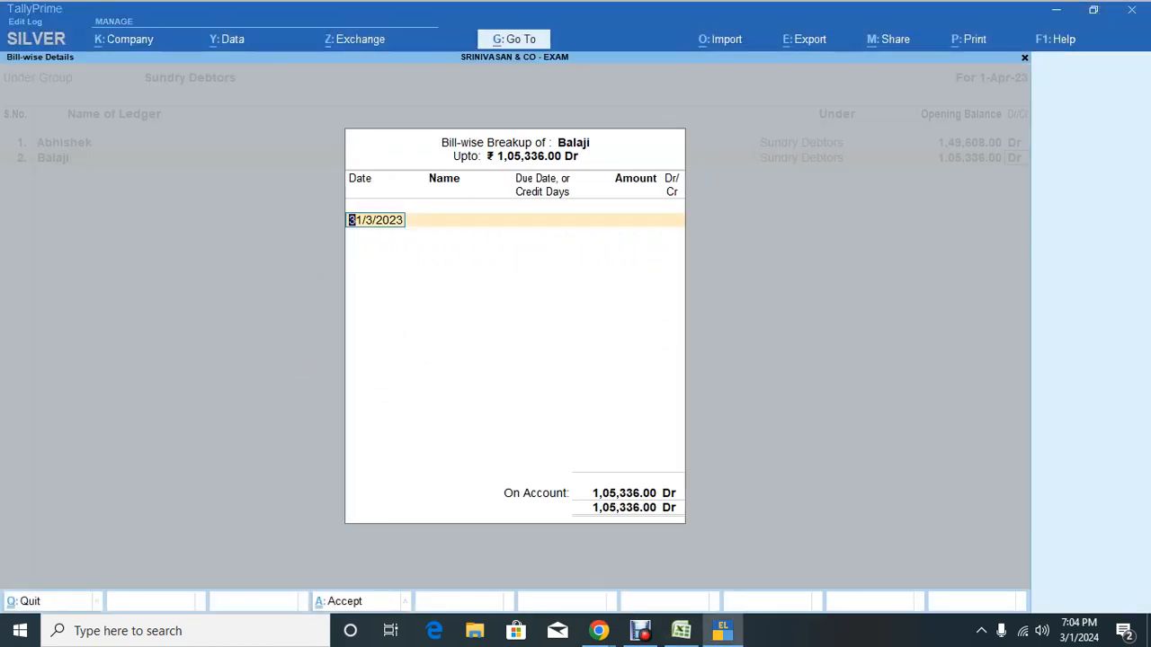
pyautogui.press('Escape')
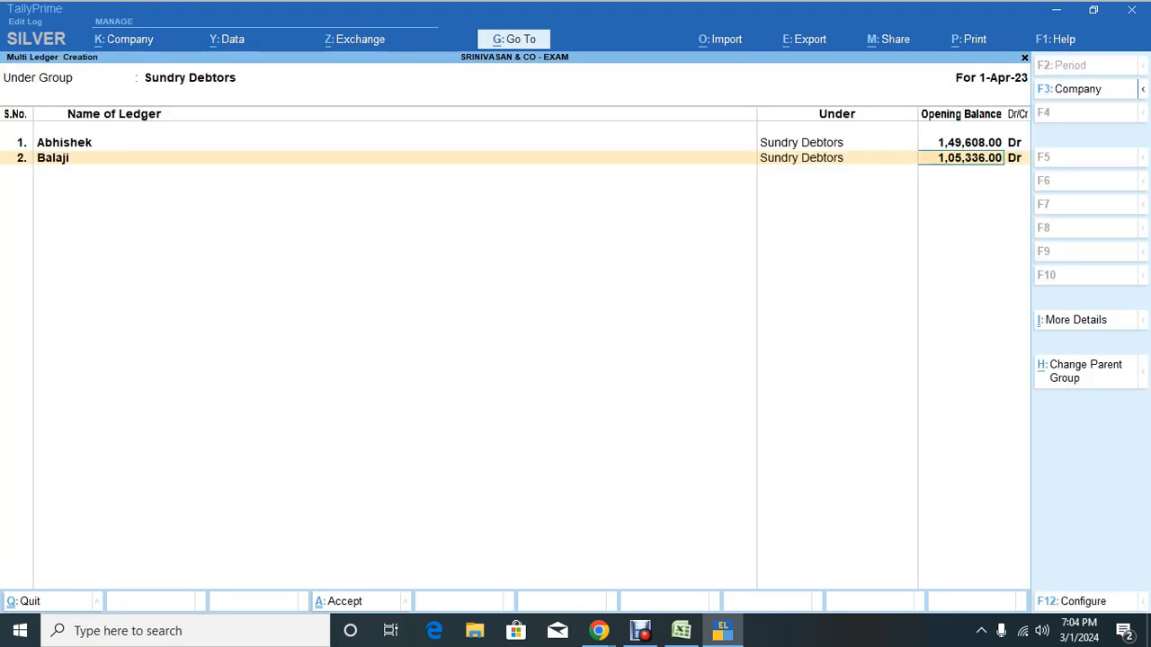
pyautogui.hotkey('ctrl', 'alt', 'v')
pyautogui.press('Return')
pyautogui.press('Return')
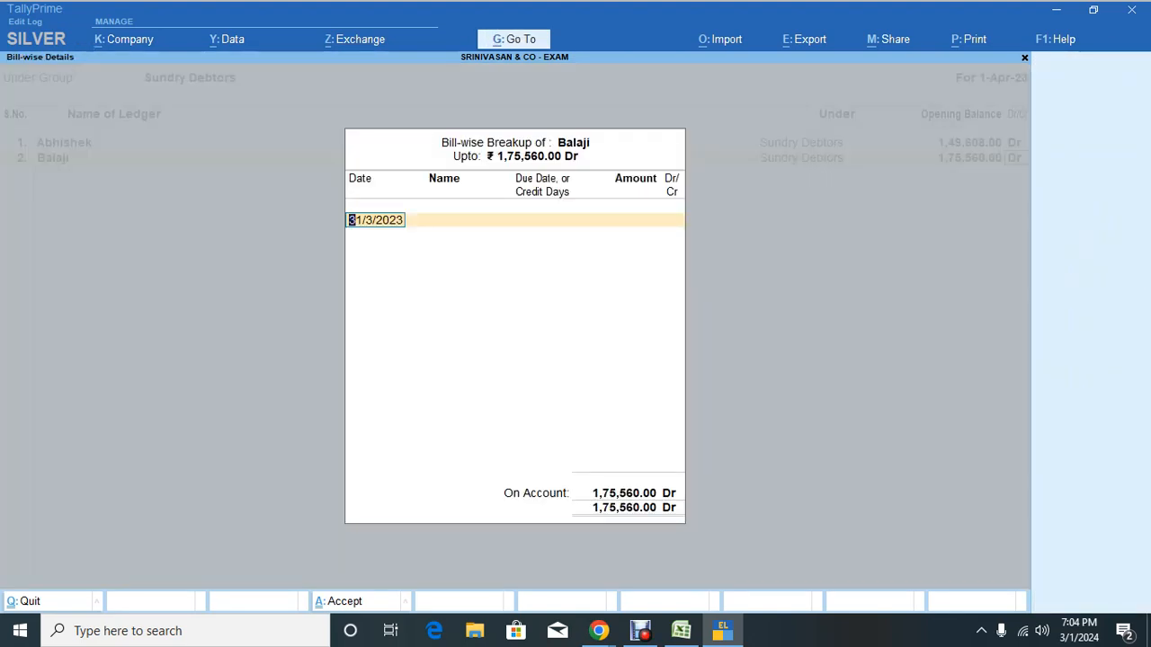
# Step: Add Balaji's bill 627 dated 31.05.2022 with 30 days credit for 1,05,336 Dr
pyautogui.hotkey('alt', 'Tab')
pyautogui.press('Right')
pyautogui.press('Right')
pyautogui.press('Right')
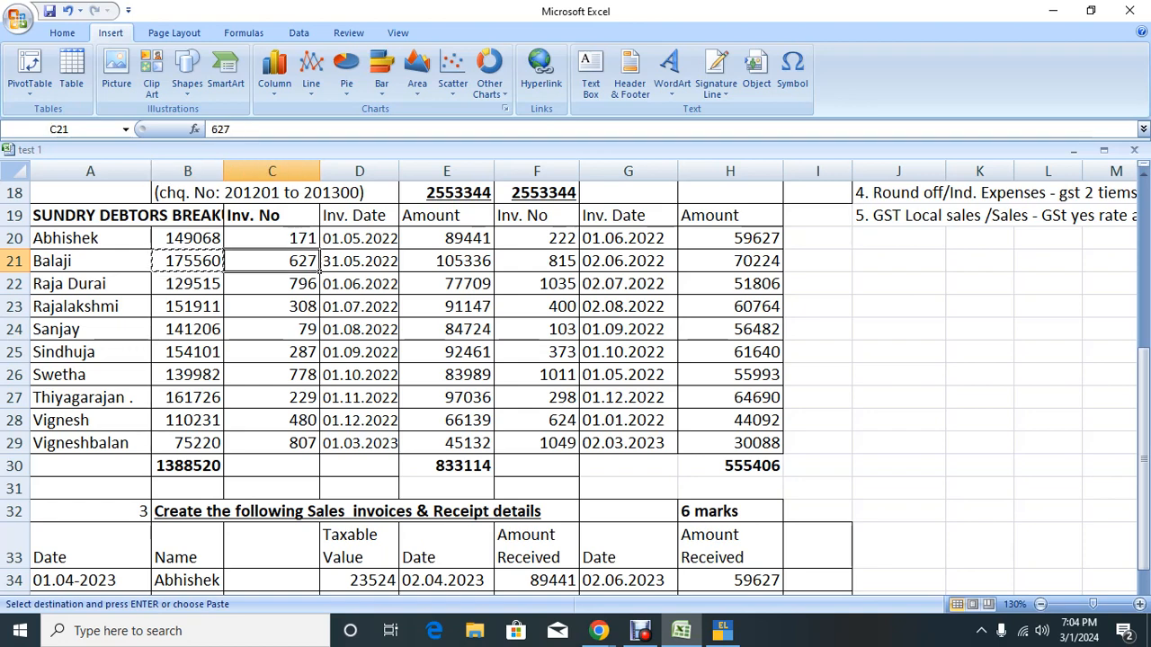
pyautogui.hotkey('ctrl', 'c')
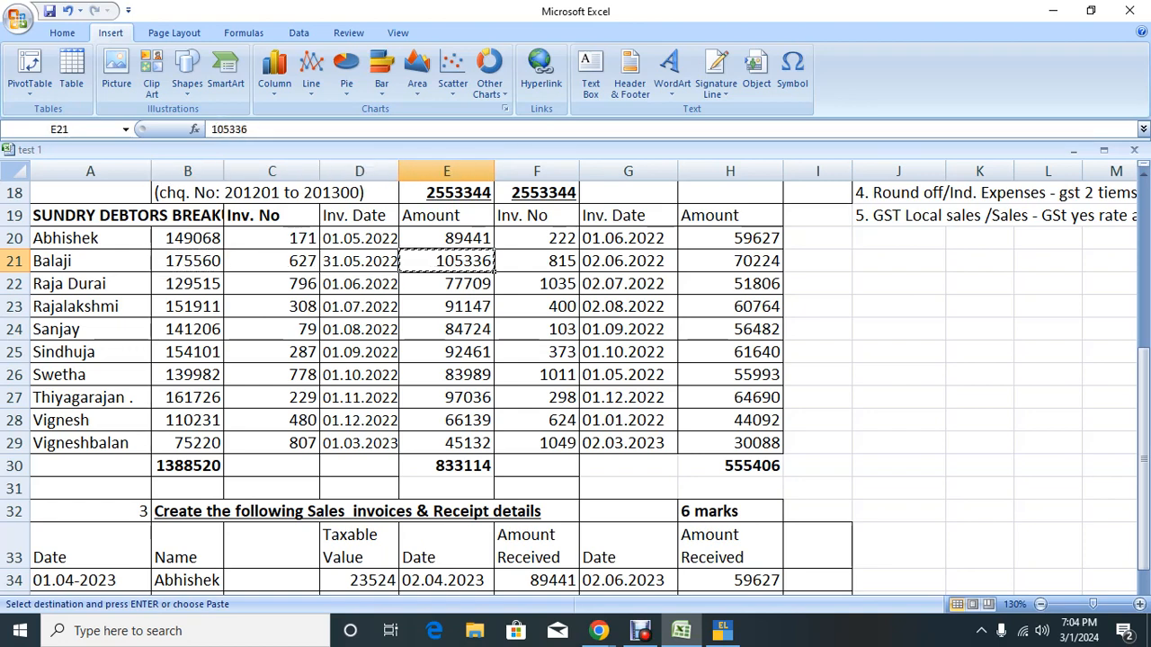
pyautogui.hotkey('alt', 'Tab')
pyautogui.press('BackSpace')
pyautogui.write('31.05.')
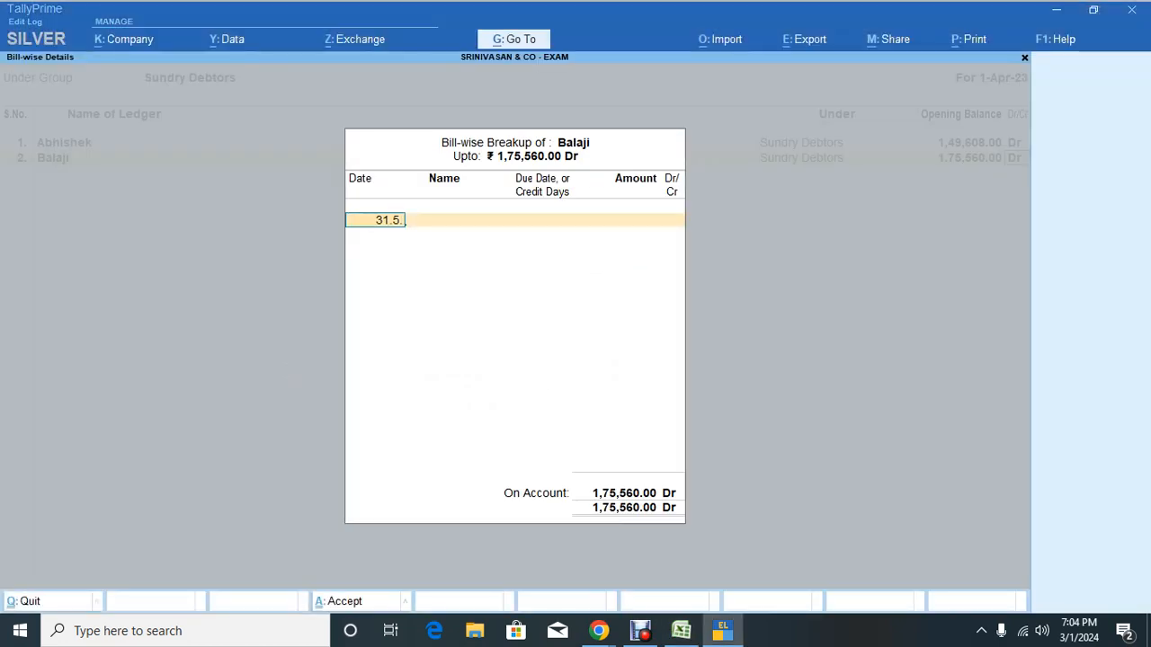
pyautogui.write('2022')
pyautogui.press('Return')
pyautogui.hotkey('alt', 'Tab')
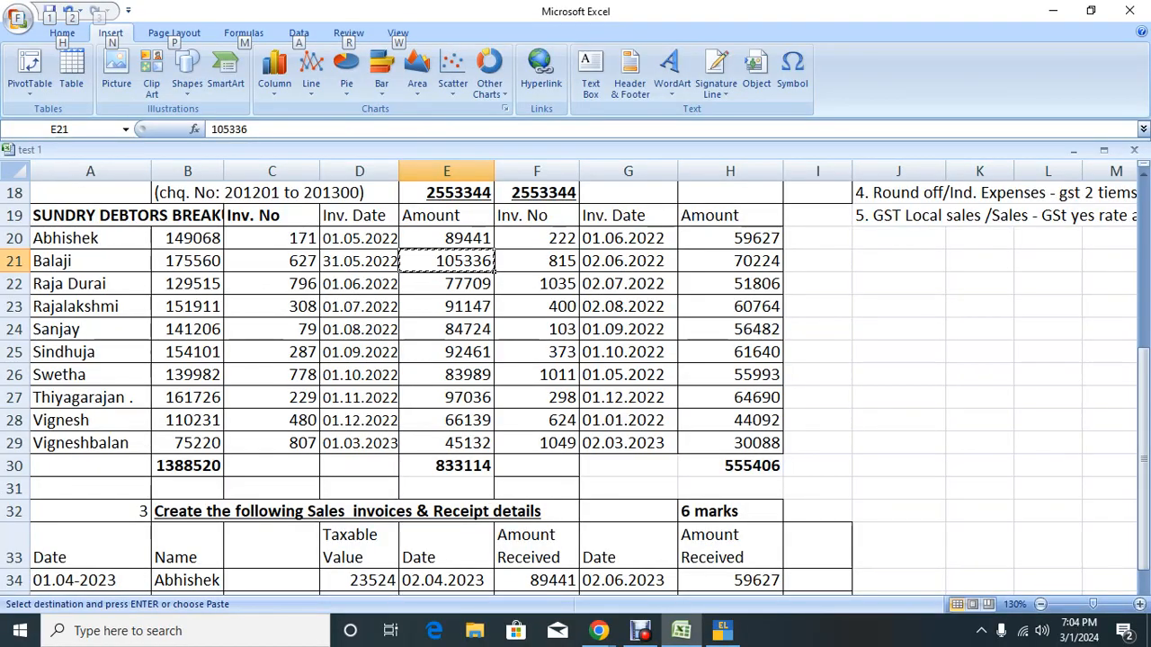
pyautogui.hotkey('alt', 'Tab')
pyautogui.write('6')
pyautogui.write('30')
pyautogui.press('Return')
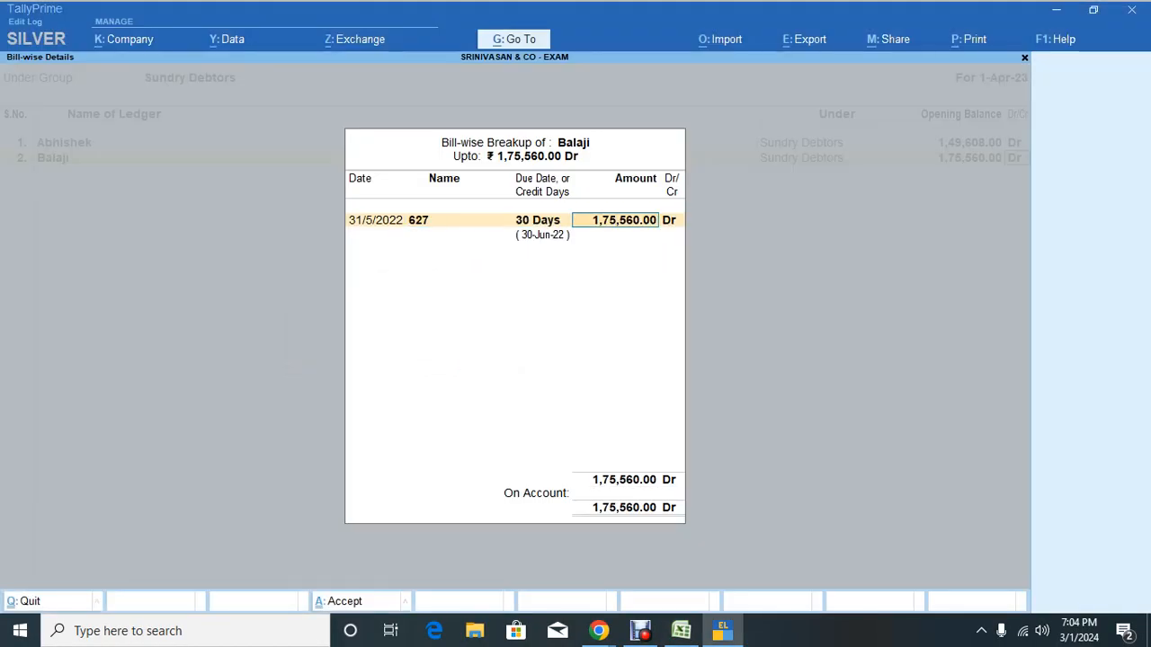
pyautogui.write('105336')
pyautogui.press('Return')
pyautogui.press('Return')
# Step: Add bill 815 dated 2.6.22 with 30 days credit for 70,224 Dr, closing the breakup
pyautogui.hotkey('alt', 'Tab')
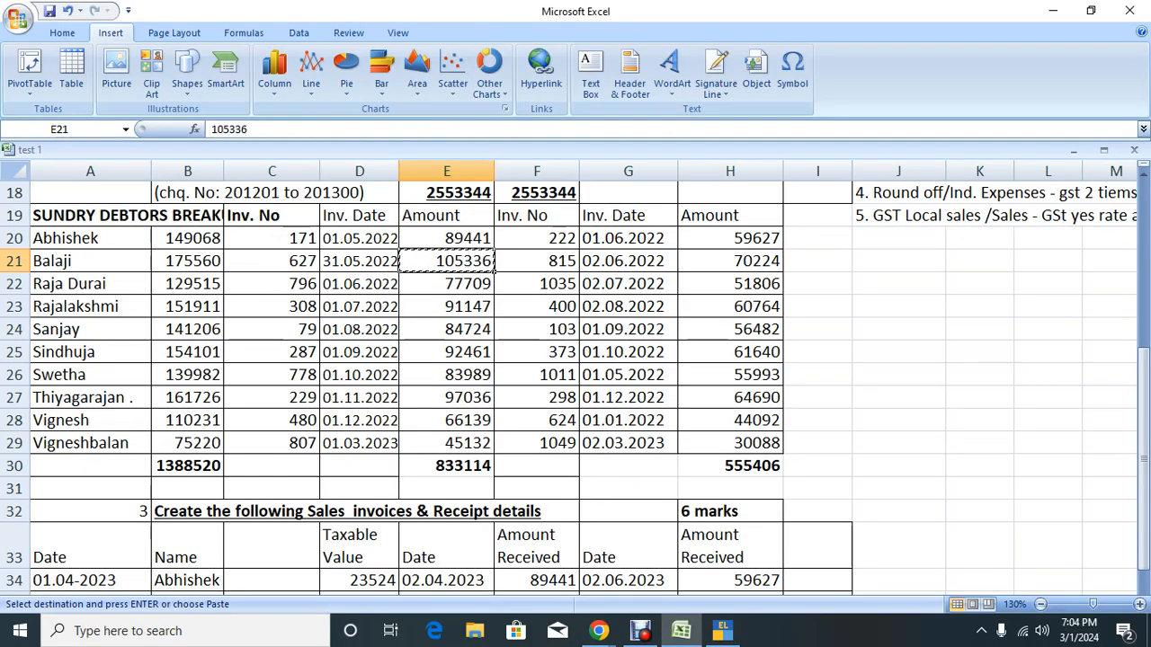
pyautogui.press('Right')
pyautogui.press('Right')
pyautogui.press('Right')
pyautogui.hotkey('ctrl', 'c')
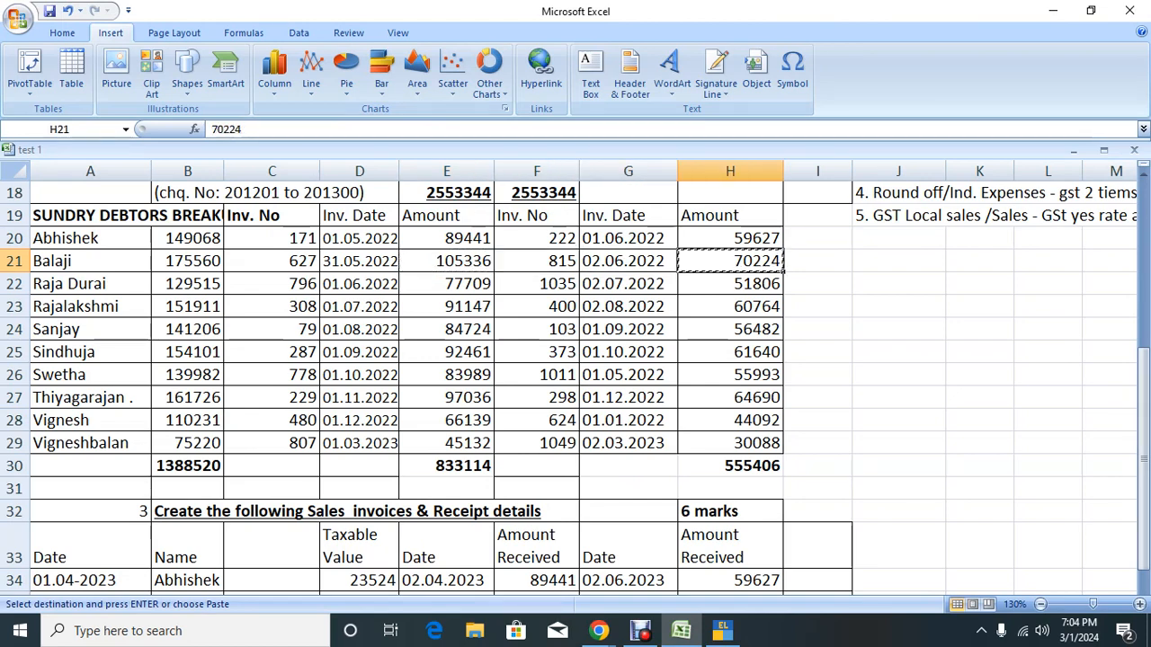
pyautogui.hotkey('alt', 'Tab')
pyautogui.write('2.6.22')
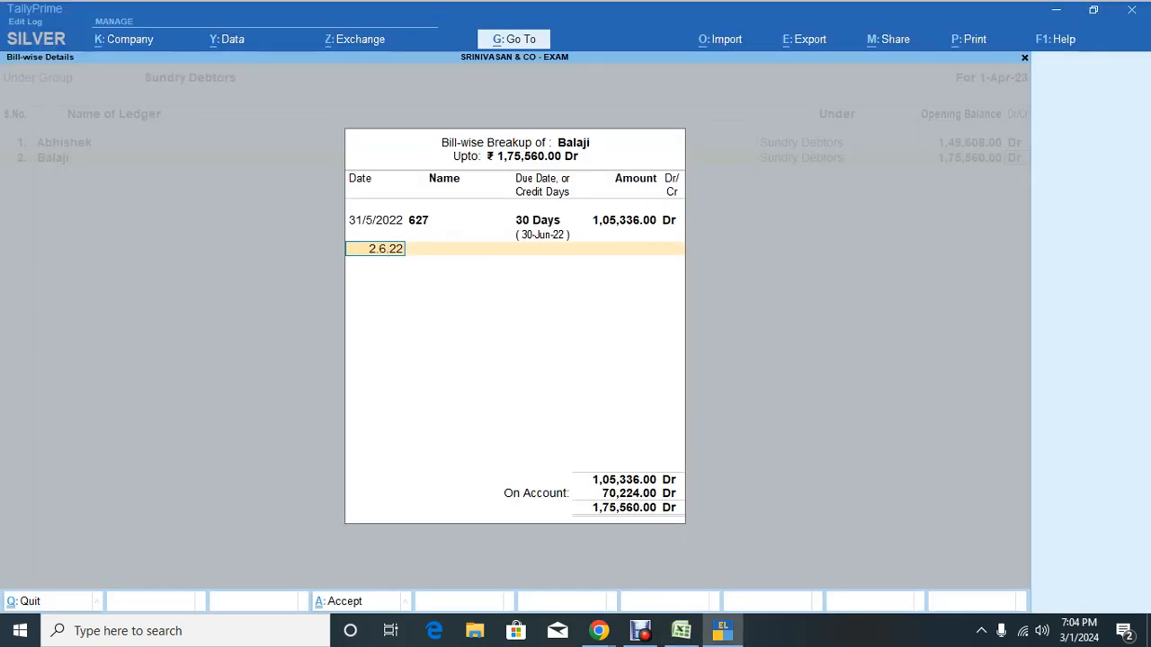
pyautogui.press('Return')
pyautogui.hotkey('alt', 'Tab')
pyautogui.hotkey('alt', 'Tab')
pyautogui.write('8')
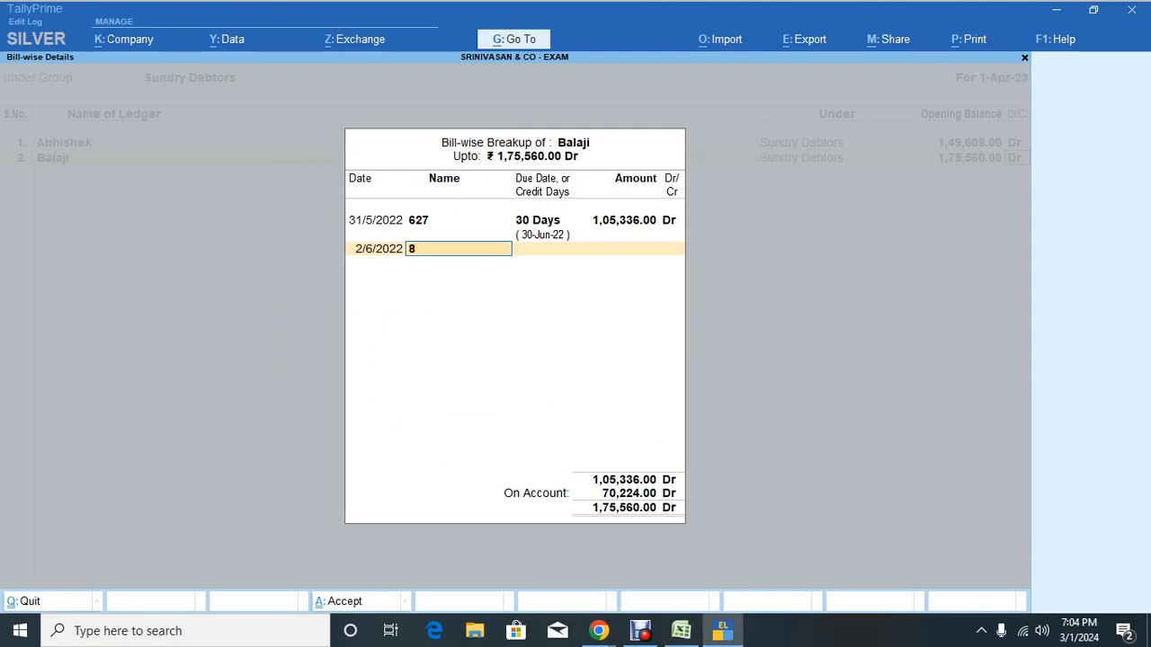
pyautogui.press('Return')
pyautogui.write('30')
pyautogui.press('Return')
pyautogui.press('Return')
pyautogui.press('Return')
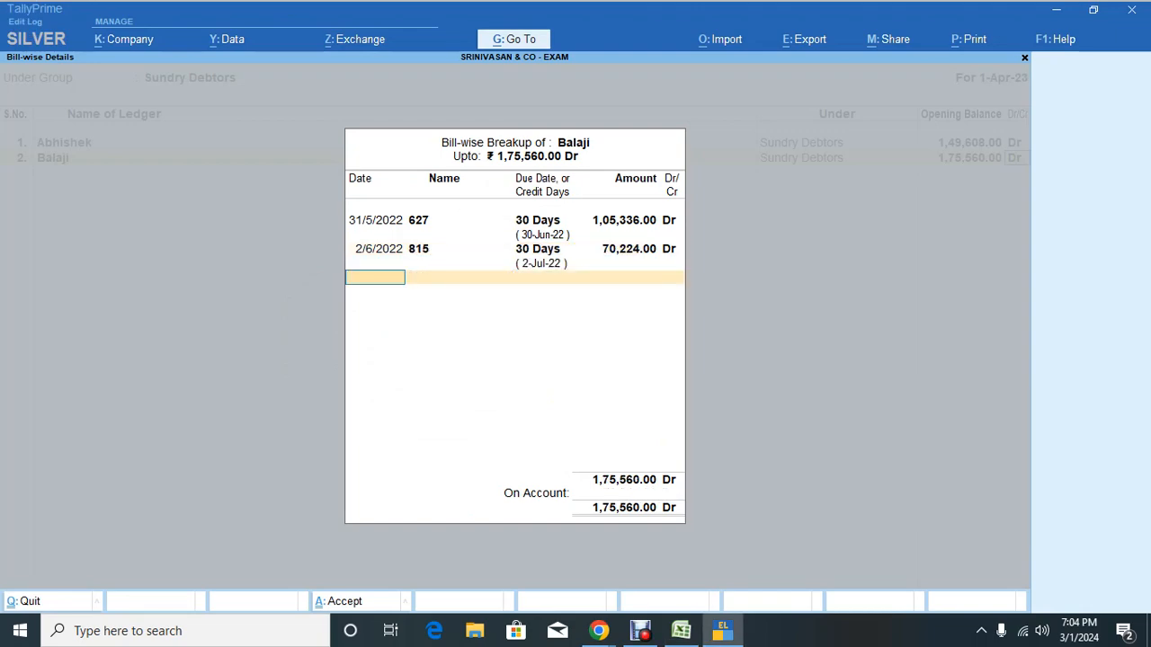
pyautogui.press('Return')
pyautogui.hotkey('alt', 'Tab')
pyautogui.press('Down')
pyautogui.press('Left')
pyautogui.press('Left')
pyautogui.press('Left')
pyautogui.press('Left')
pyautogui.press('Left')
pyautogui.press('Left')
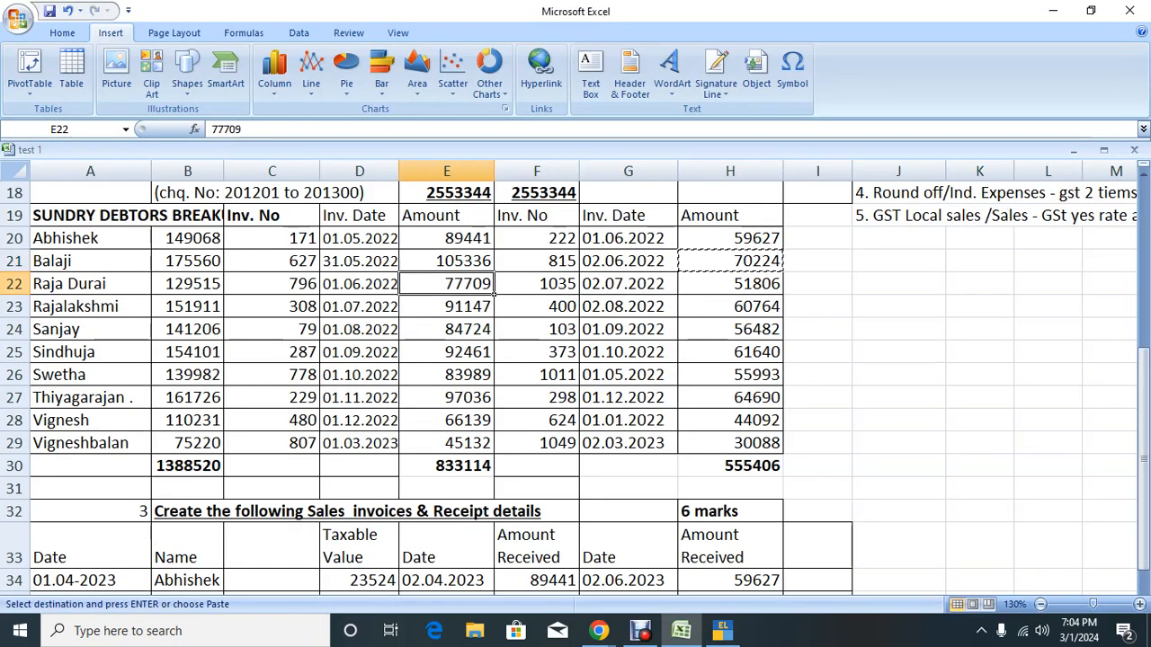
pyautogui.press('Left')
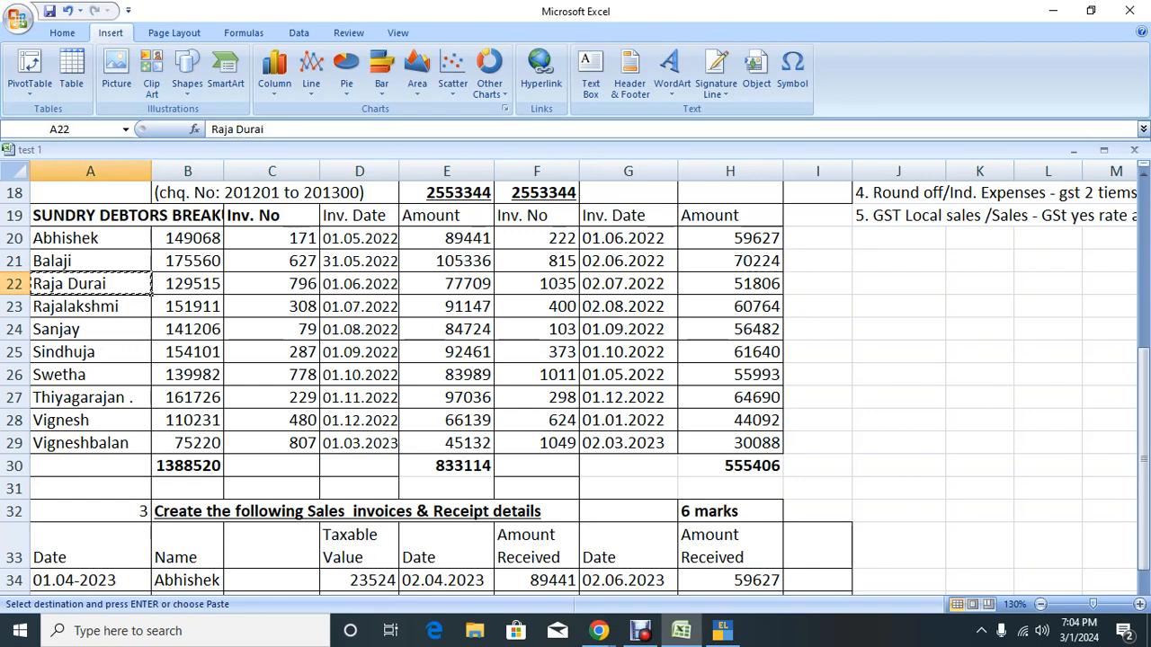
pyautogui.hotkey('alt', 'Tab')
pyautogui.hotkey('ctrl', 'v')
pyautogui.press('Return')
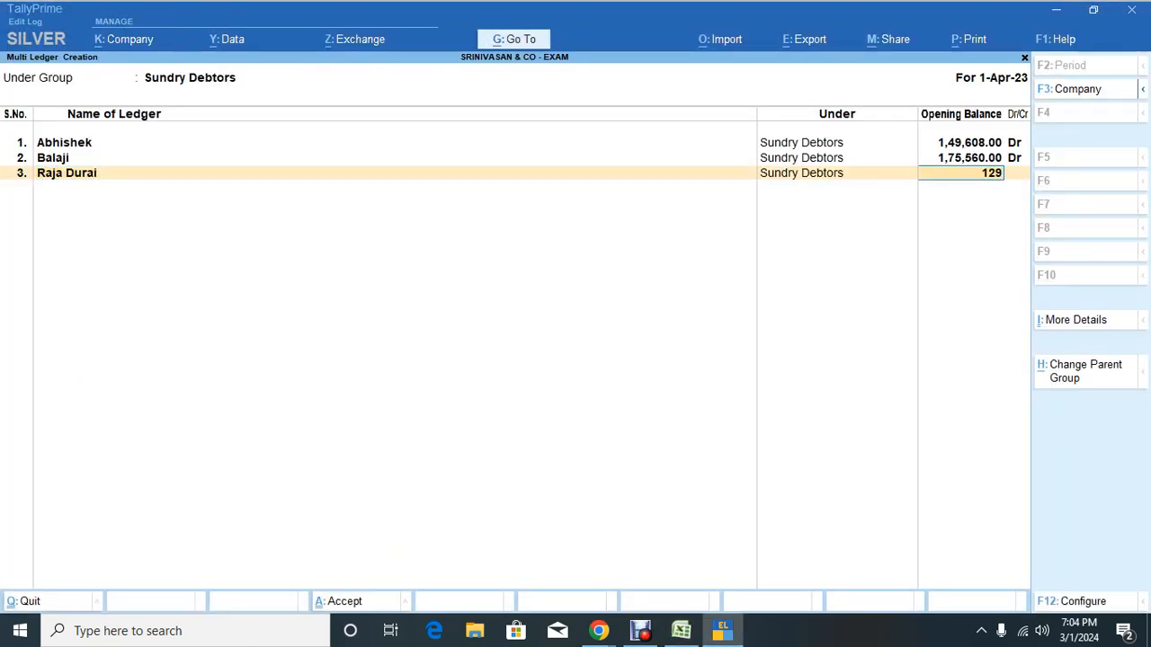
pyautogui.write('1295')
pyautogui.hotkey('alt', 'Tab')
pyautogui.hotkey('alt', 'Tab')
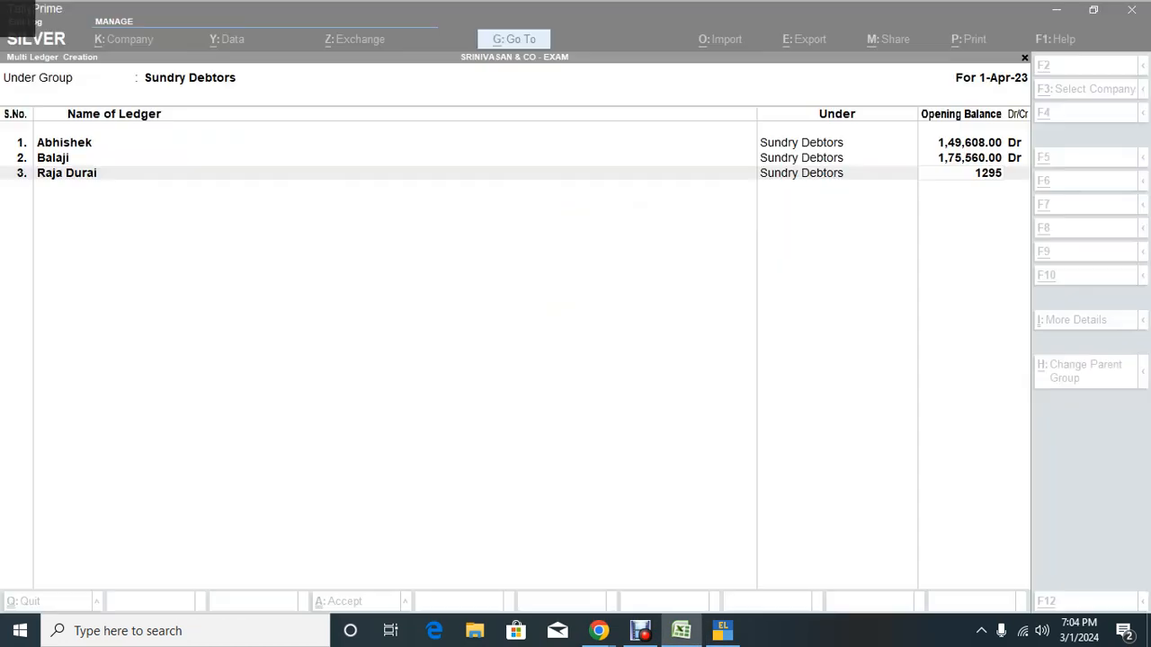
pyautogui.write('15')
pyautogui.press('Return')
pyautogui.press('Return')
pyautogui.hotkey('alt', 'Tab')
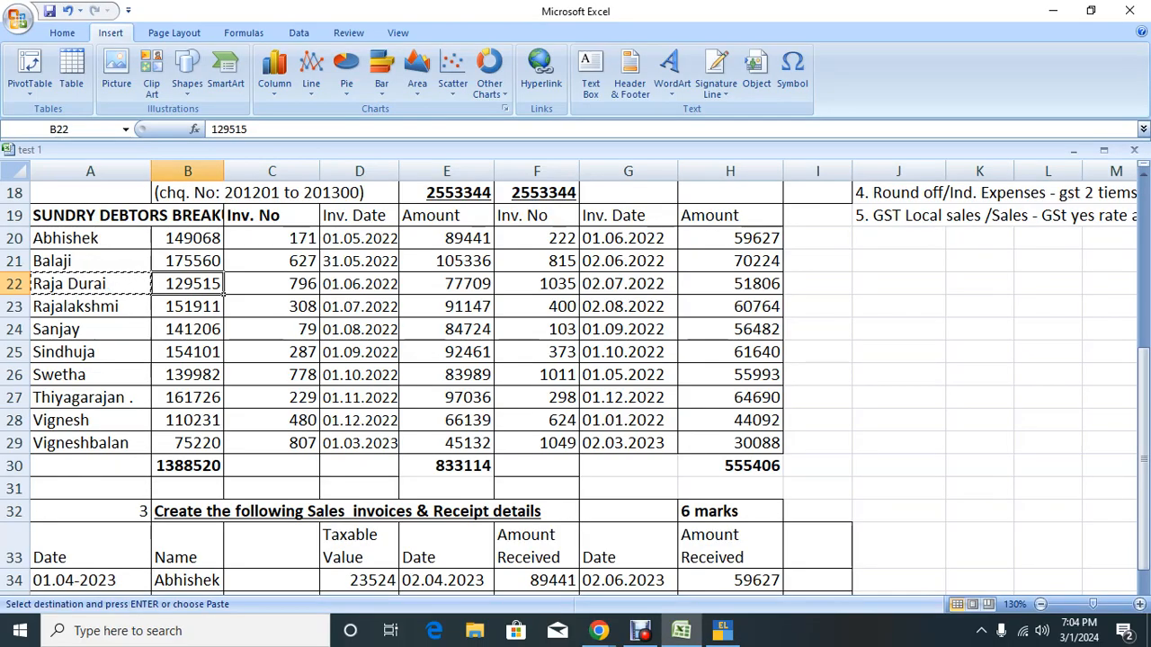
# Step: Add bill 796 dated 1/6/2022 with 30 days credit for 77,709 Dr
pyautogui.press('Right')
pyautogui.press('Right')
pyautogui.press('Right')
pyautogui.hotkey('ctrl', 'c')
pyautogui.hotkey('ctrl', 'shift', 'Right')
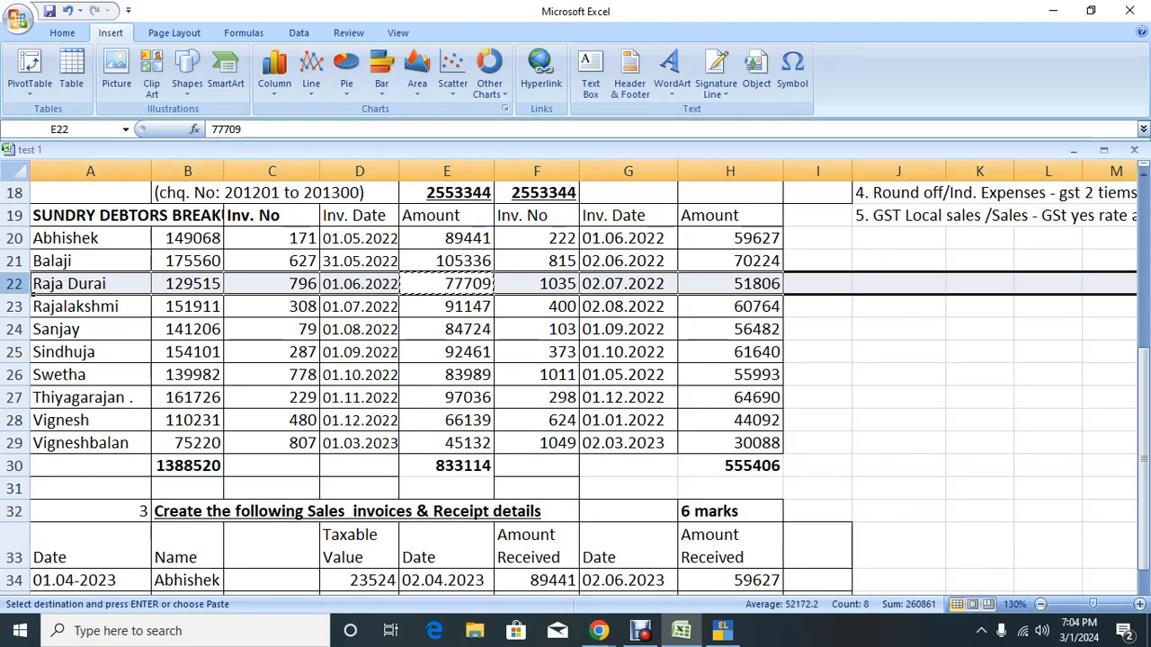
pyautogui.hotkey('alt', 'Tab')
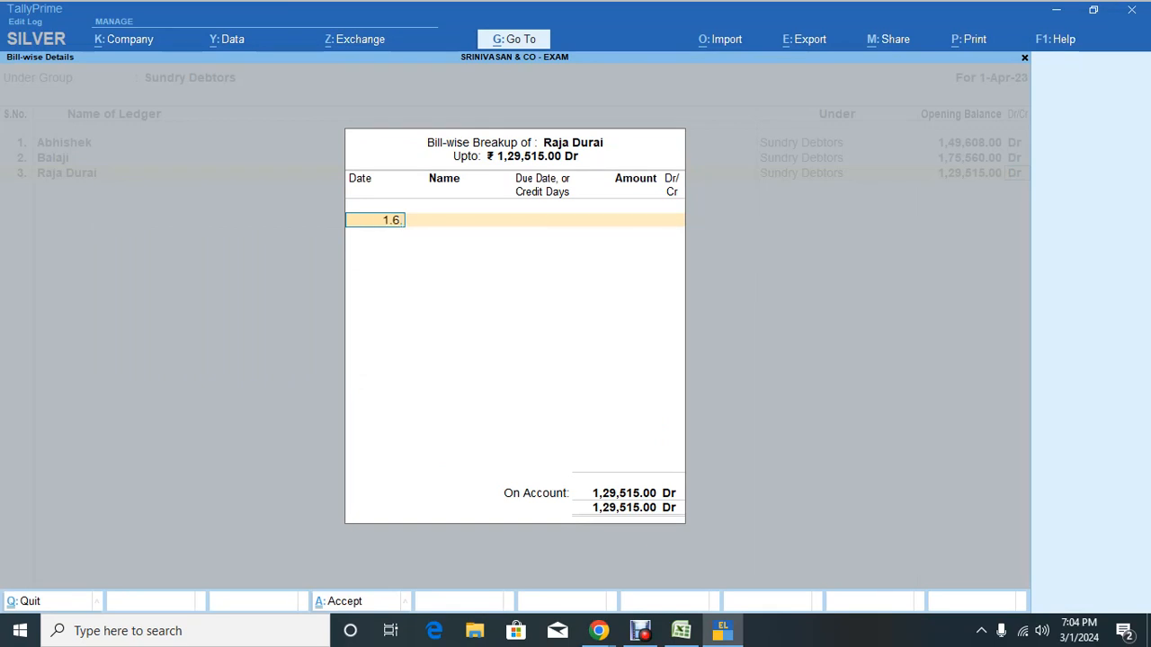
pyautogui.press('Return')
pyautogui.hotkey('alt', 'Tab')
pyautogui.hotkey('alt', 'Tab')
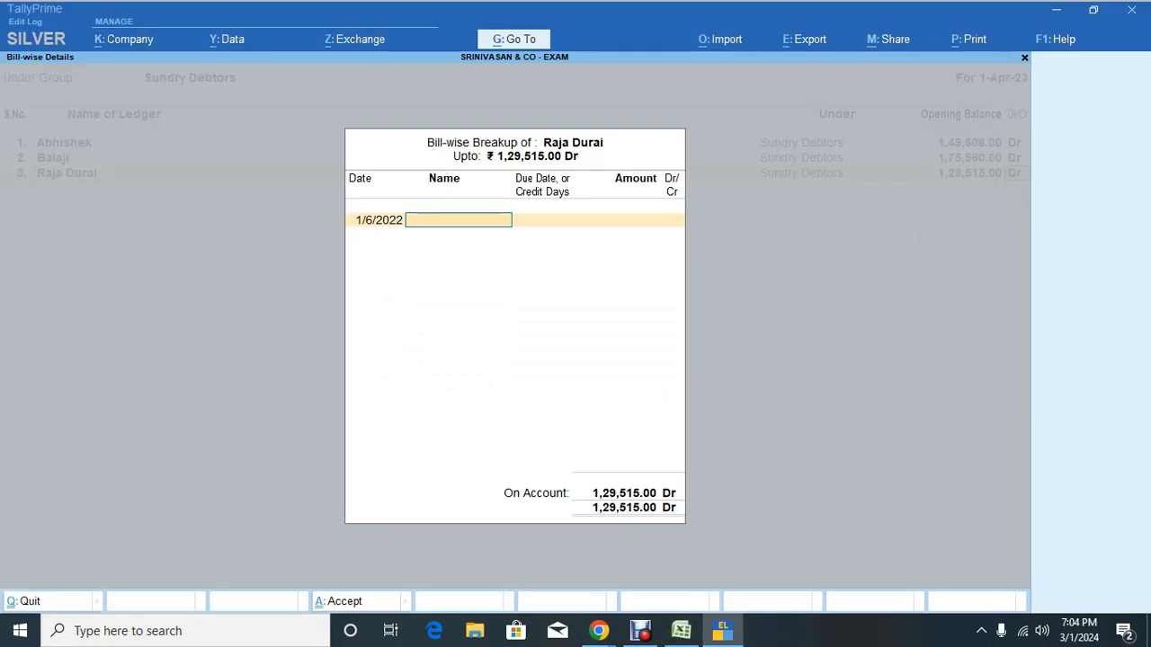
pyautogui.write('796')
pyautogui.press('Return')
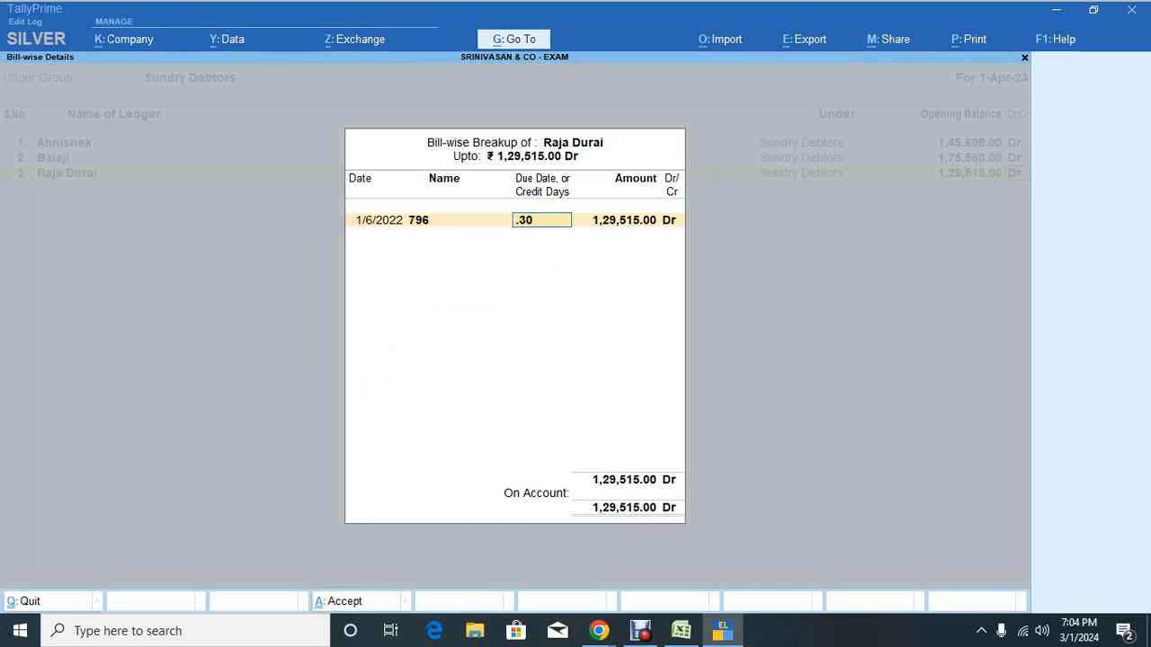
pyautogui.press('Return')
pyautogui.write('77709')
pyautogui.press('Return')
pyautogui.press('Return')
pyautogui.hotkey('alt', 'Tab')
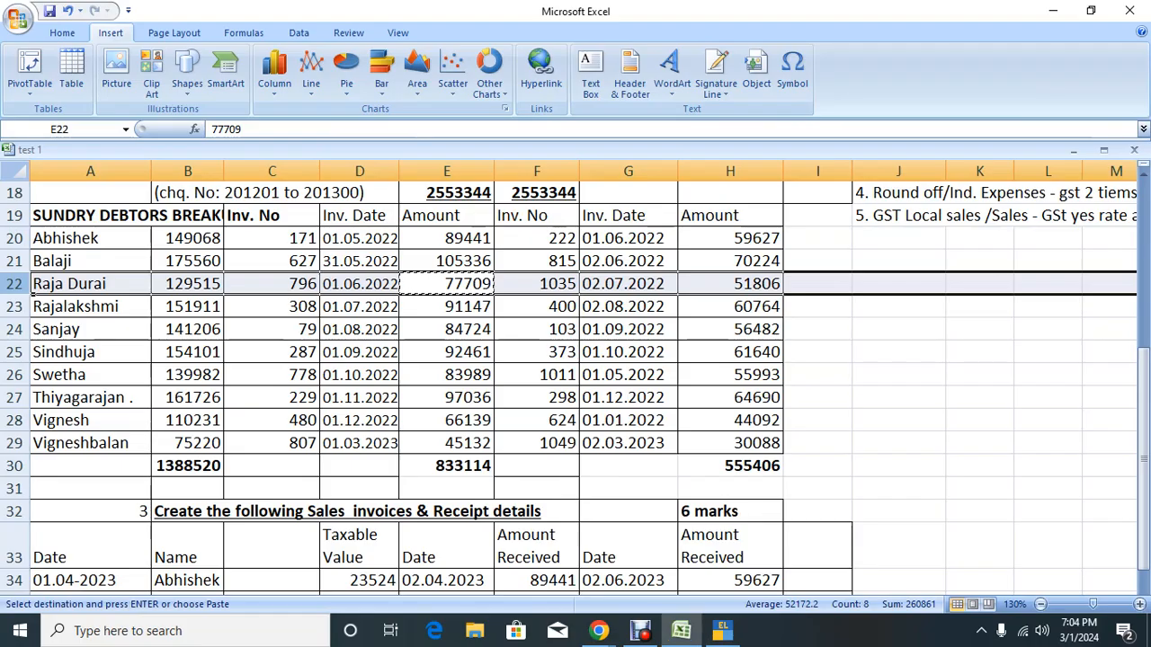
# Step: Add bill 1035 dated 1/7/2022 with 30 days credit for 51,806 Dr, completing the breakup
pyautogui.press('Right')
pyautogui.press('Right')
pyautogui.press('Right')
pyautogui.hotkey('ctrl', 'c')
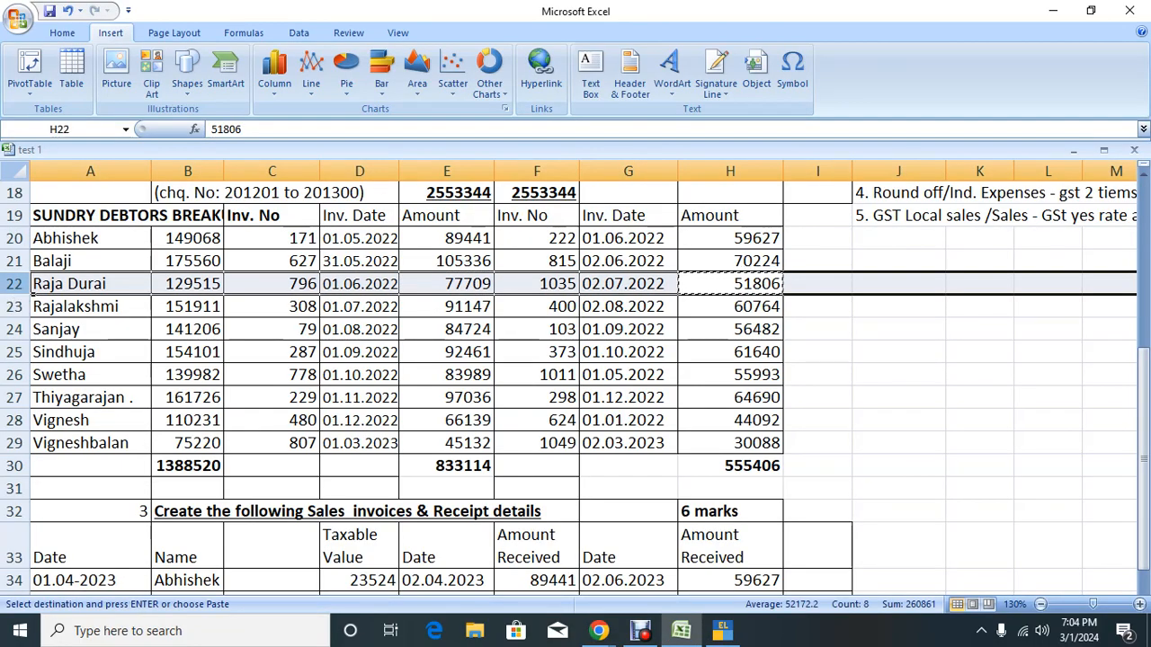
pyautogui.hotkey('alt', 'Tab')
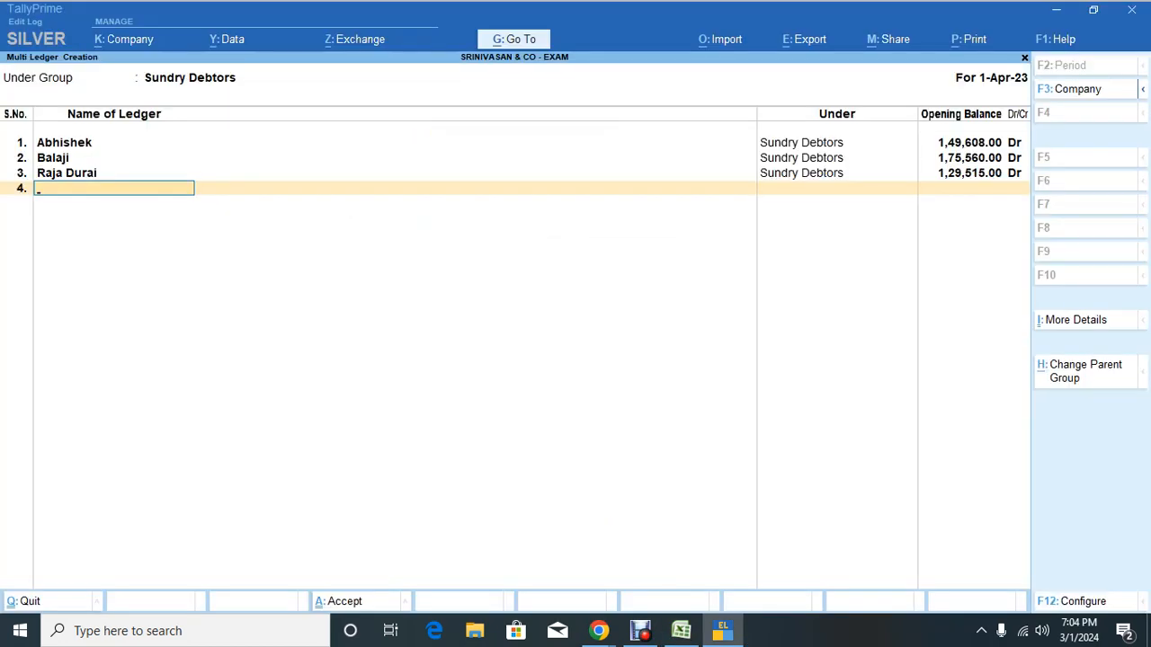
pyautogui.press('Return')
pyautogui.press('Escape')
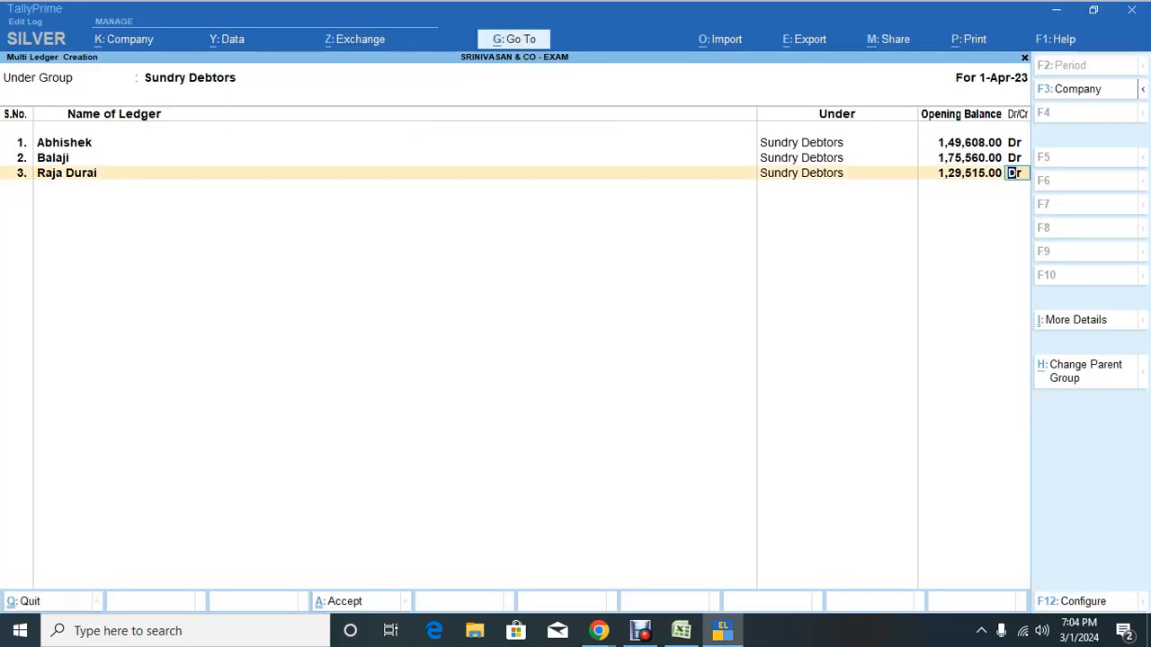
pyautogui.press('Return')
pyautogui.press('Return')
pyautogui.press('Return')
pyautogui.press('Return')
pyautogui.press('Return')
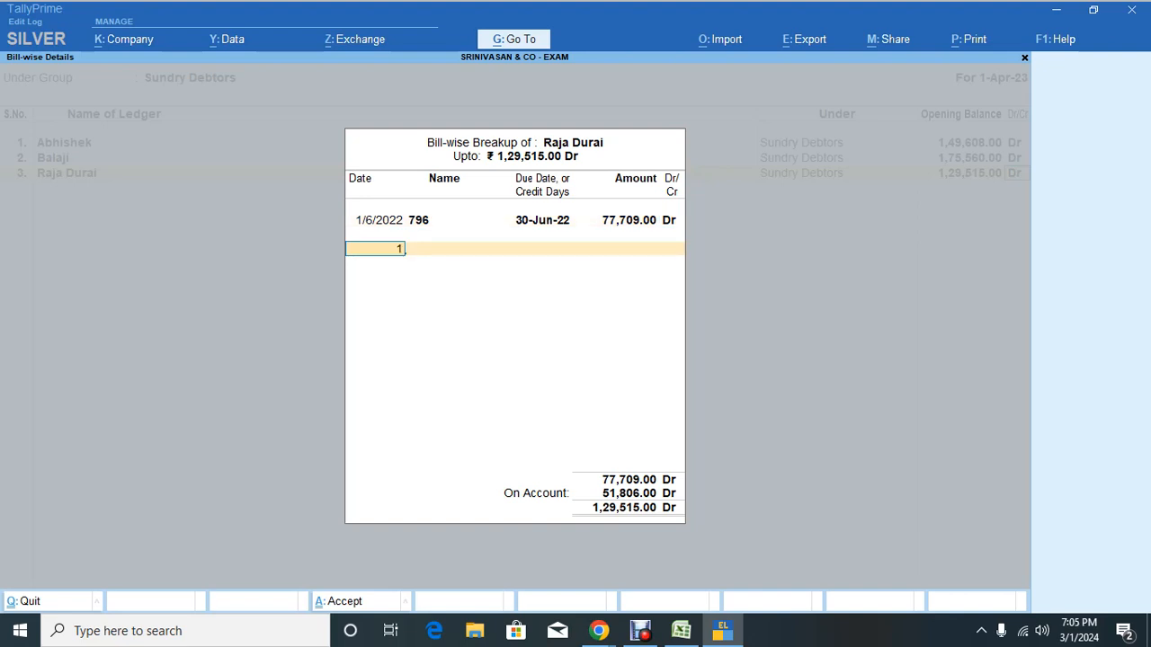
pyautogui.press('Return')
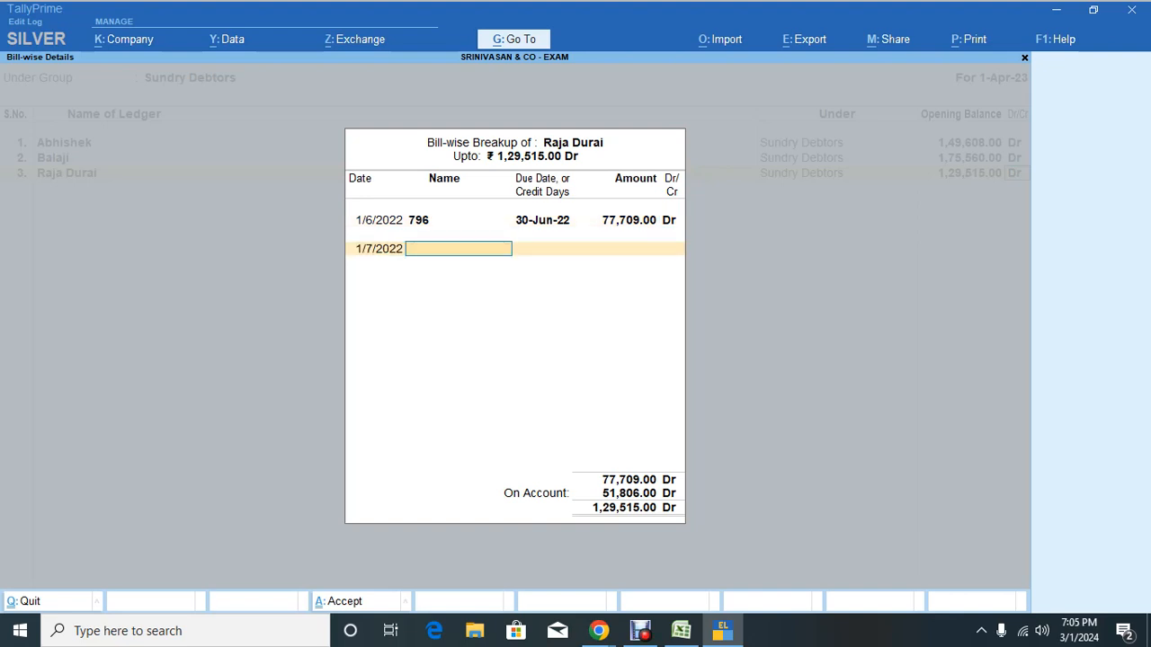
pyautogui.hotkey('alt', 'Tab')
pyautogui.hotkey('alt', 'Tab')
pyautogui.write('1035')
pyautogui.press('Return')
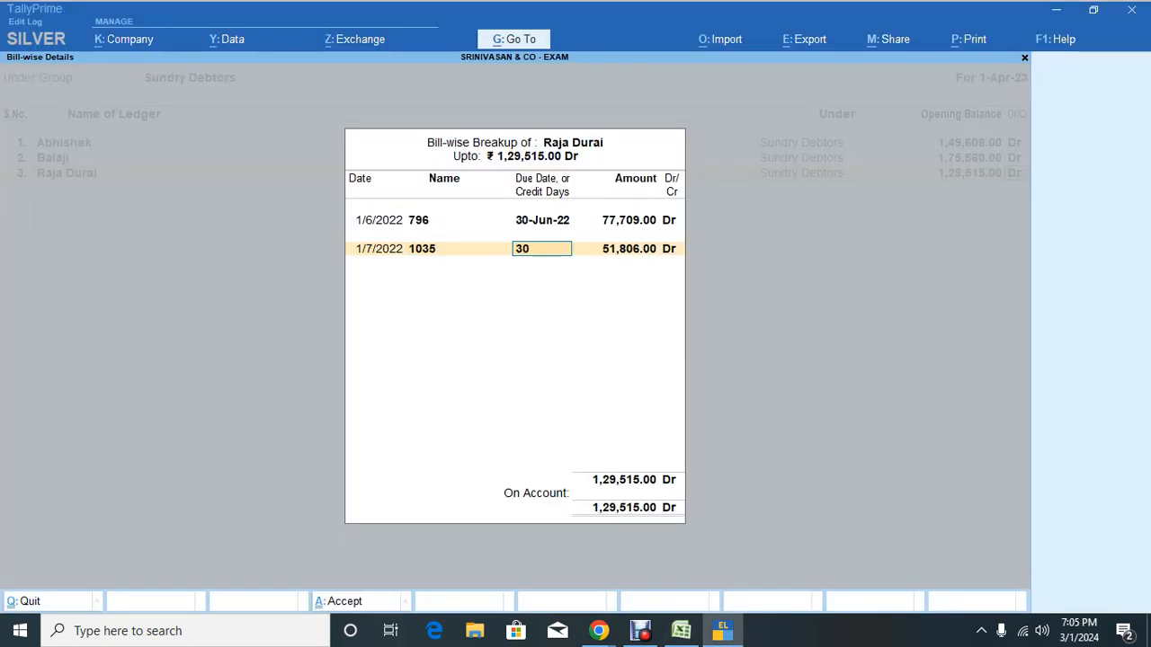
pyautogui.press('Return')
pyautogui.press('Return')
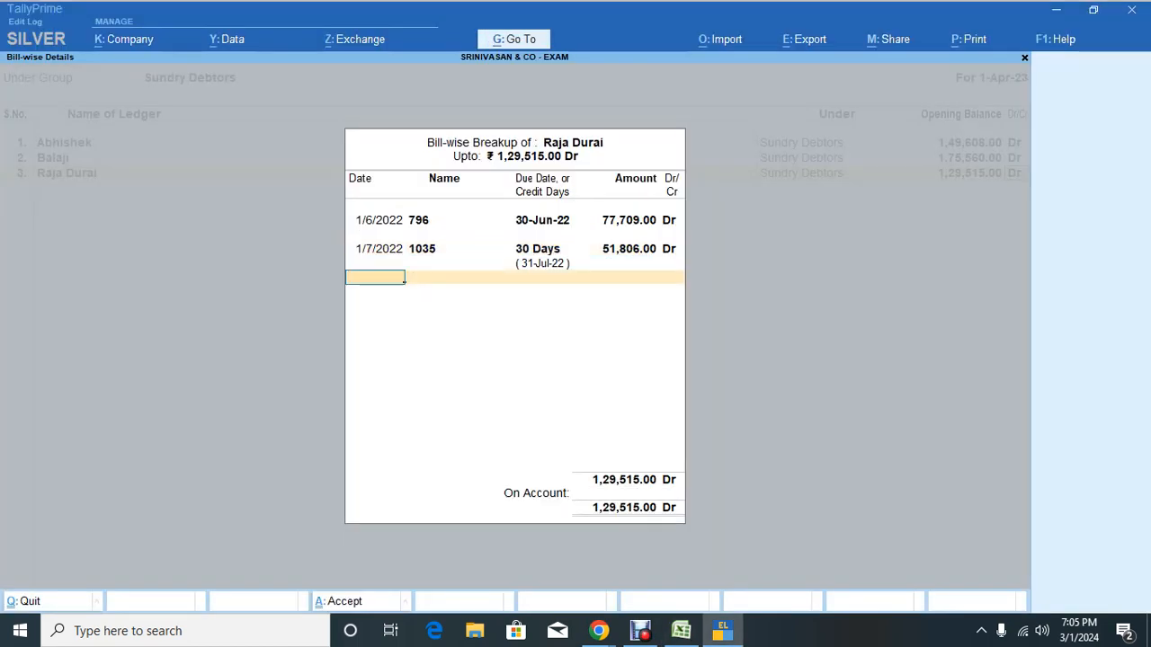
pyautogui.hotkey('alt', 'Tab')
pyautogui.hotkey('alt', 'Tab')
pyautogui.press('Return')
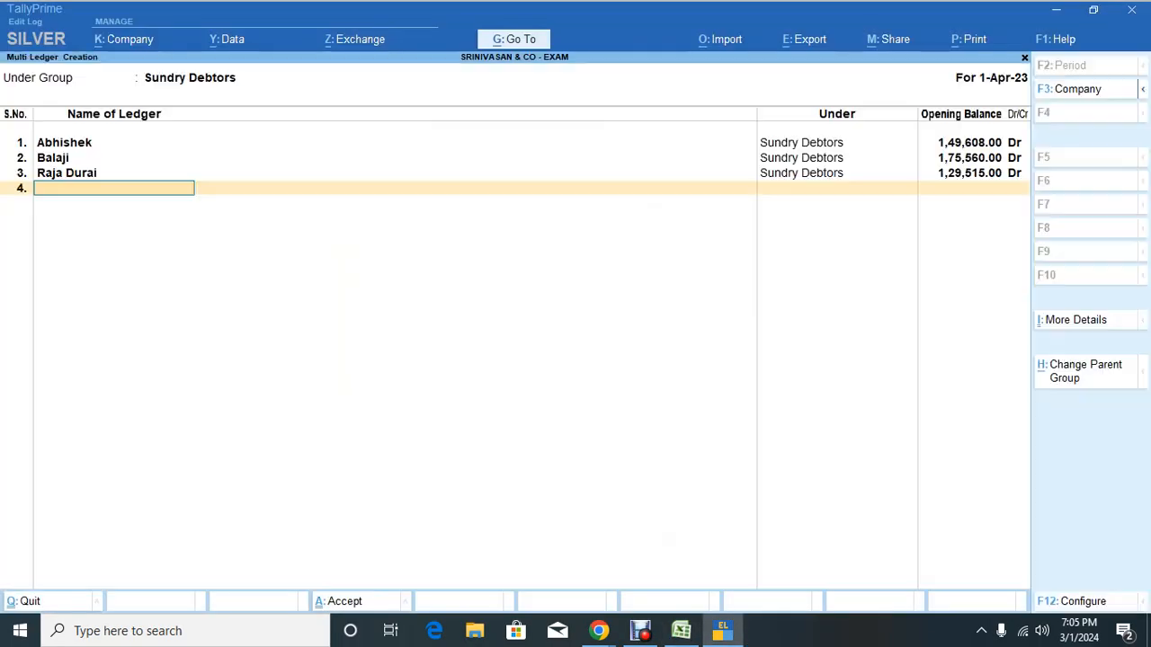
pyautogui.hotkey('alt', 'Tab')
# Step: Add Rajalakshmi as the fourth debtor ledger with a 1,51,911 Dr opening balance
pyautogui.press('Left')
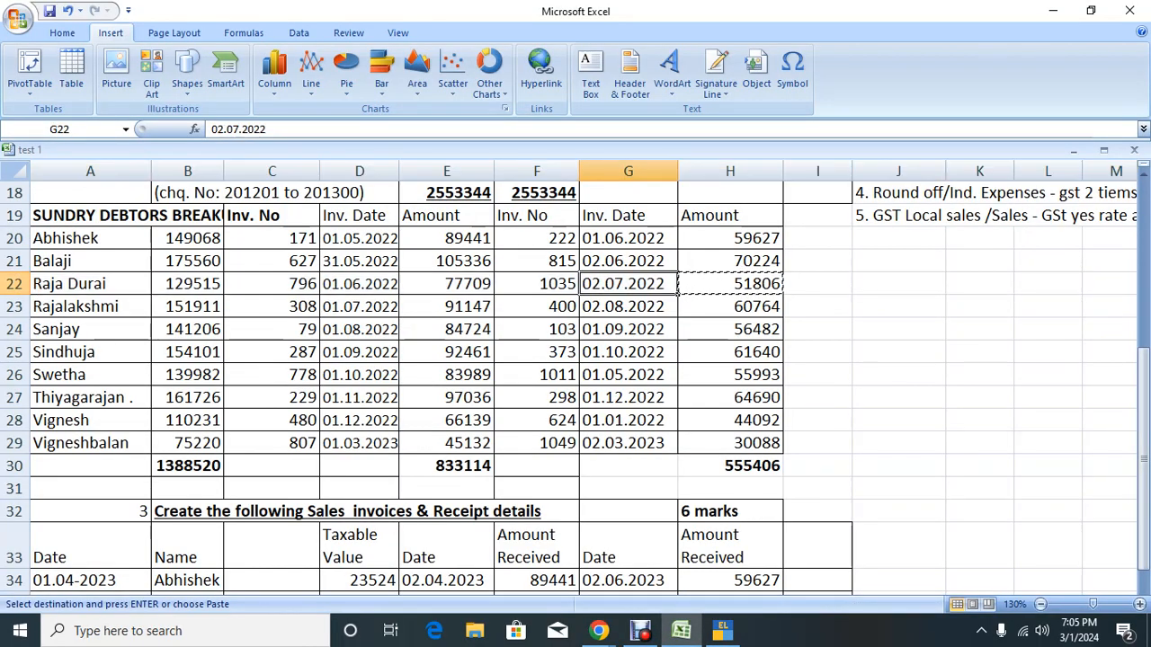
pyautogui.press('Down')
pyautogui.press('Left')
pyautogui.press('Left')
pyautogui.press('Left')
pyautogui.press('Left')
pyautogui.press('Left')
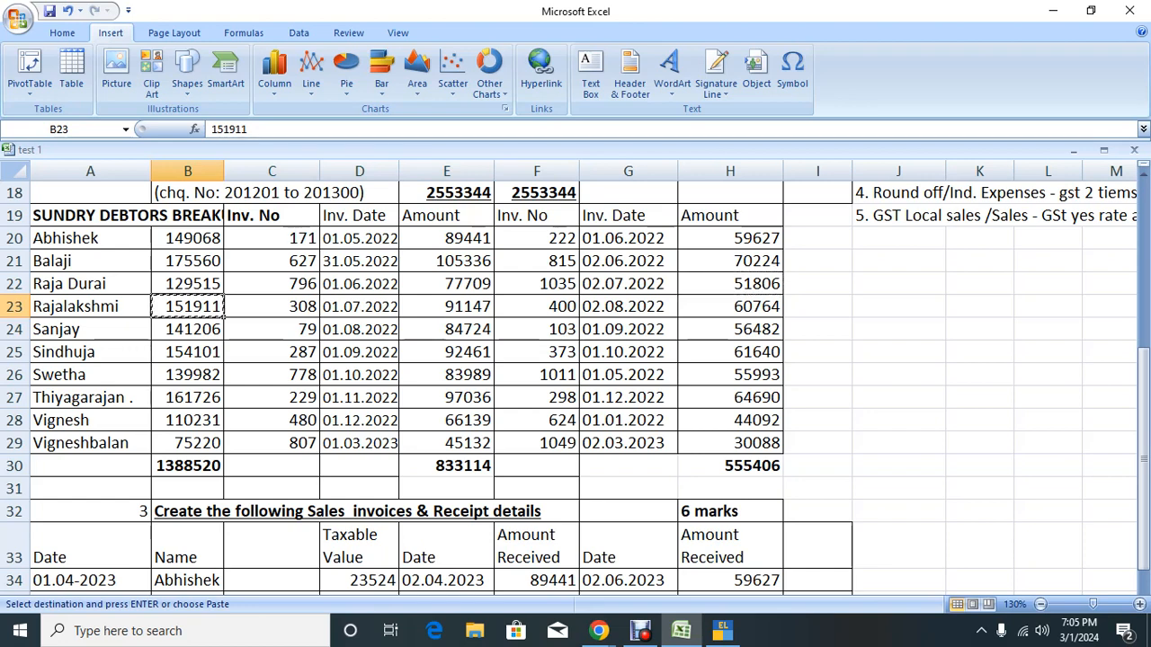
pyautogui.hotkey('alt', 'Tab')
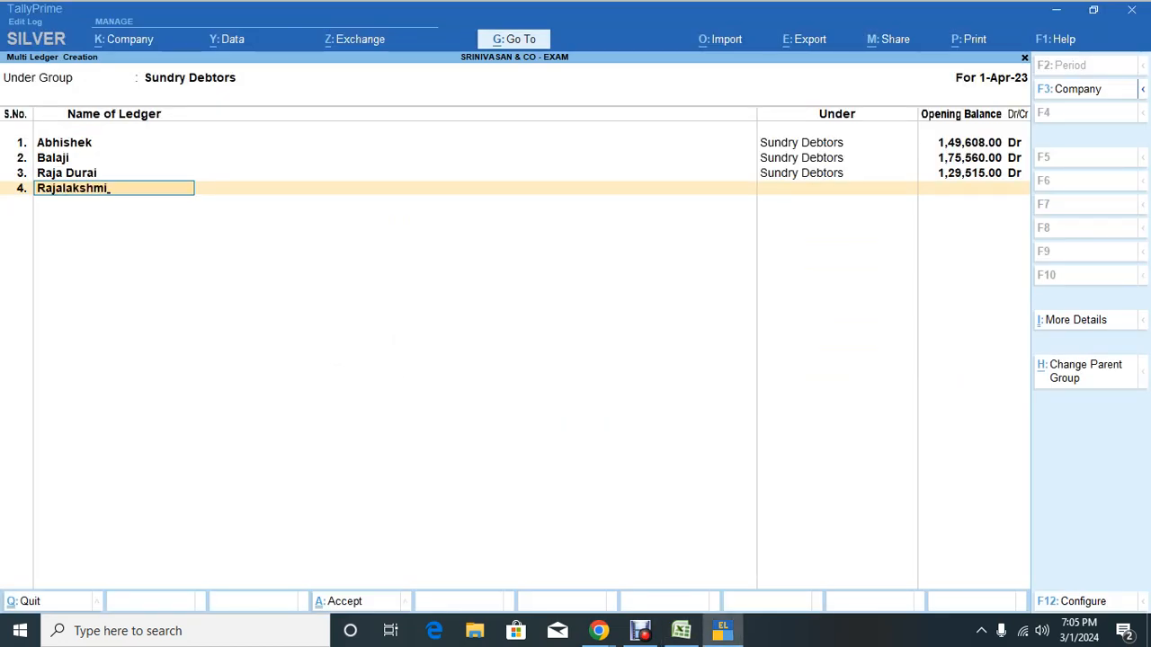
pyautogui.press('Return')
pyautogui.hotkey('alt', 'Tab')
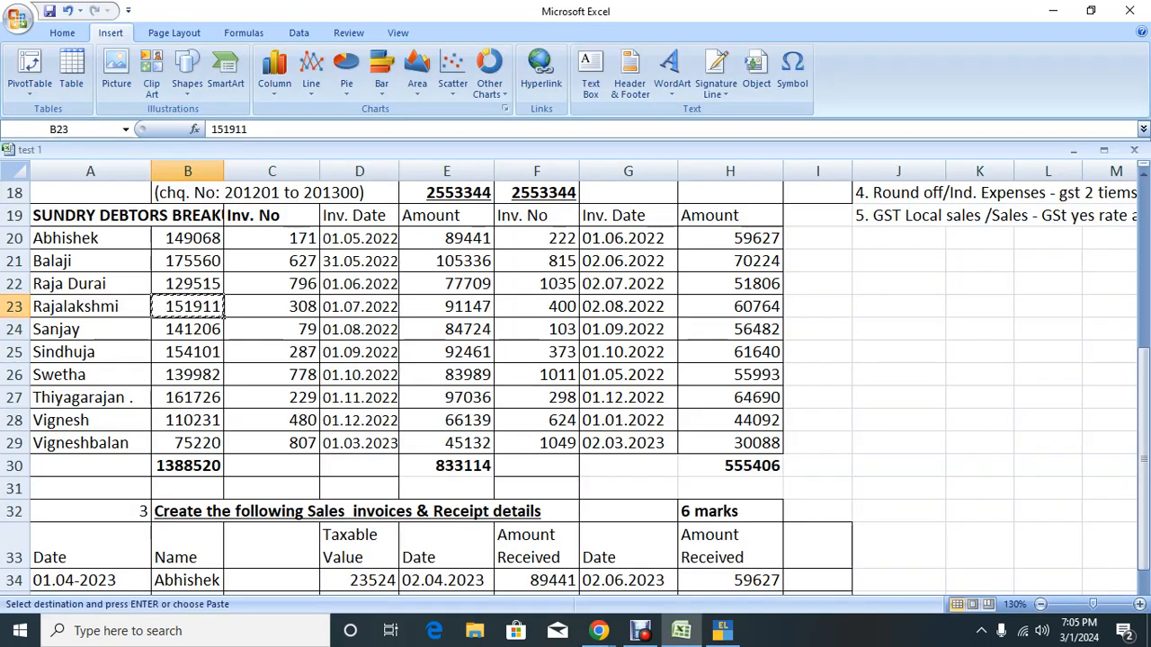
pyautogui.hotkey('alt', 'Tab')
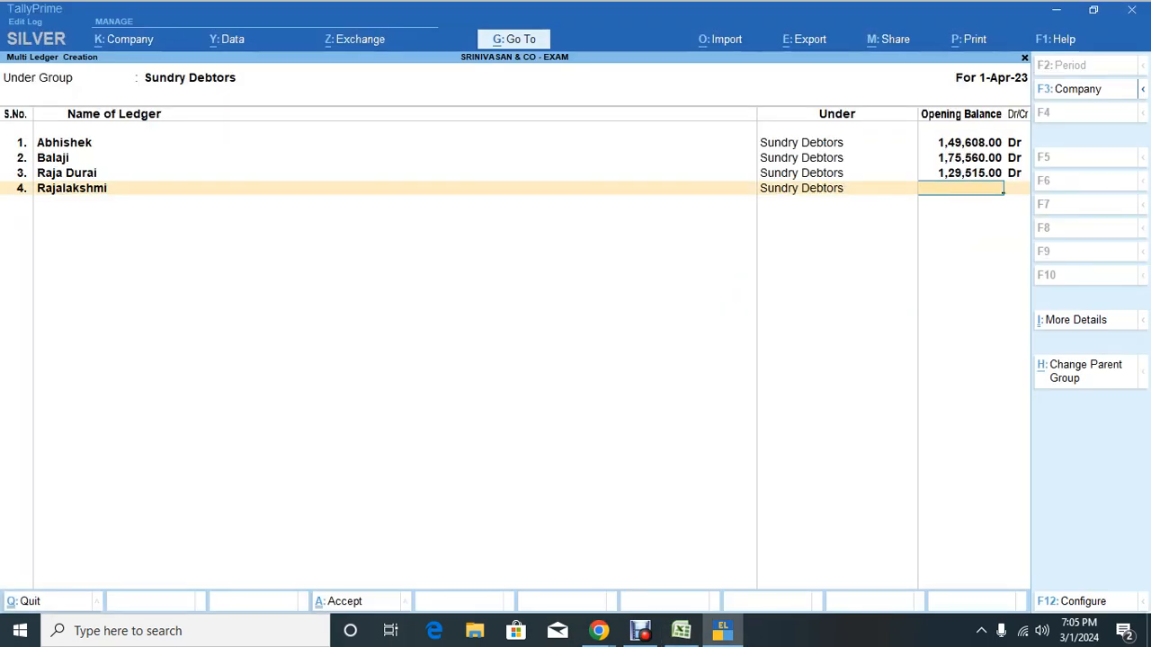
pyautogui.hotkey('ctrl', 'v')
pyautogui.press('Return')
pyautogui.press('Return')
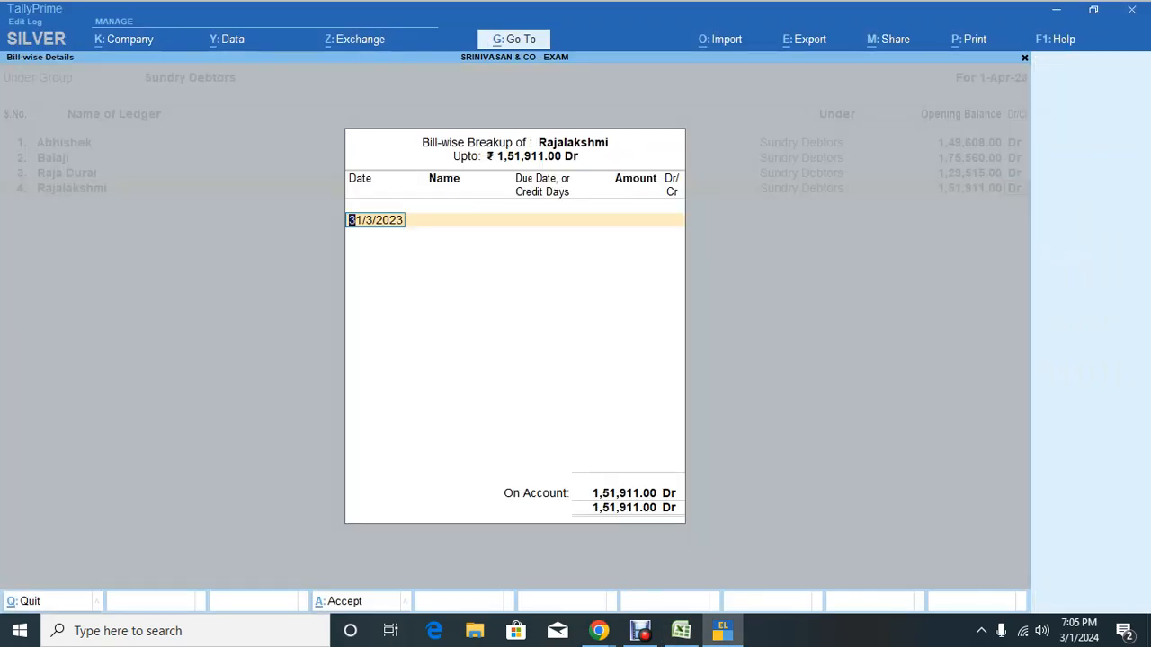
# Step: Add bill 308 dated 1.7.2022 with 30 days credit for 91,147 Dr
pyautogui.hotkey('alt', 'Tab')
pyautogui.press('Right')
pyautogui.press('Right')
pyautogui.press('Right')
pyautogui.hotkey('ctrl', 'c')
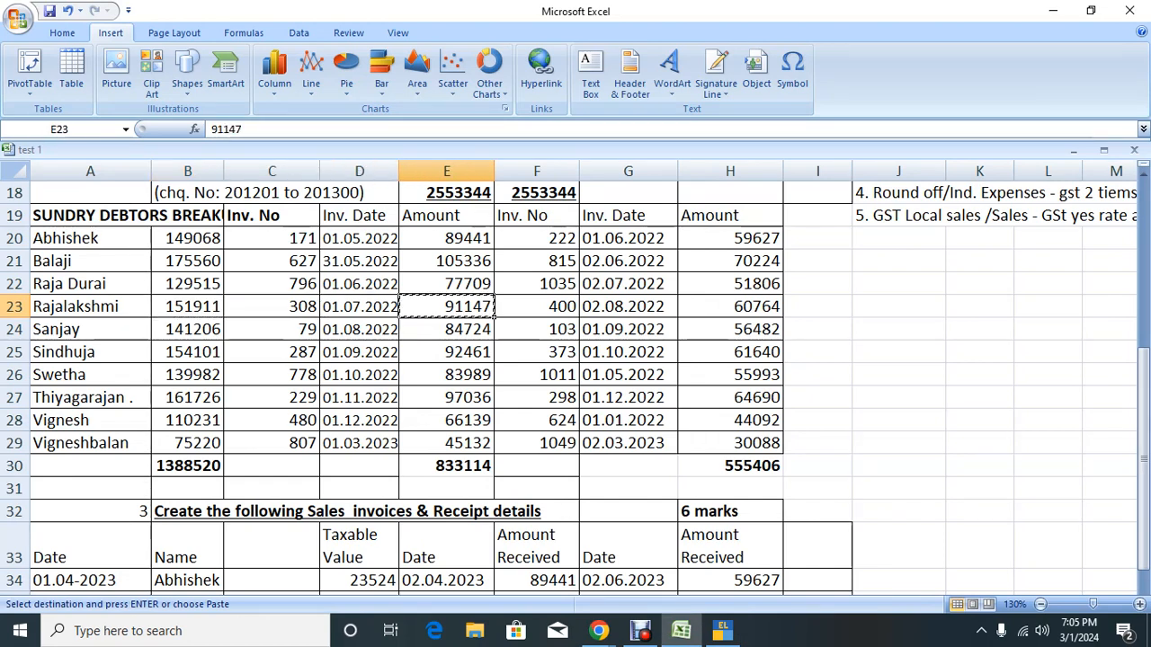
pyautogui.hotkey('alt', 'Tab')
pyautogui.write('1')
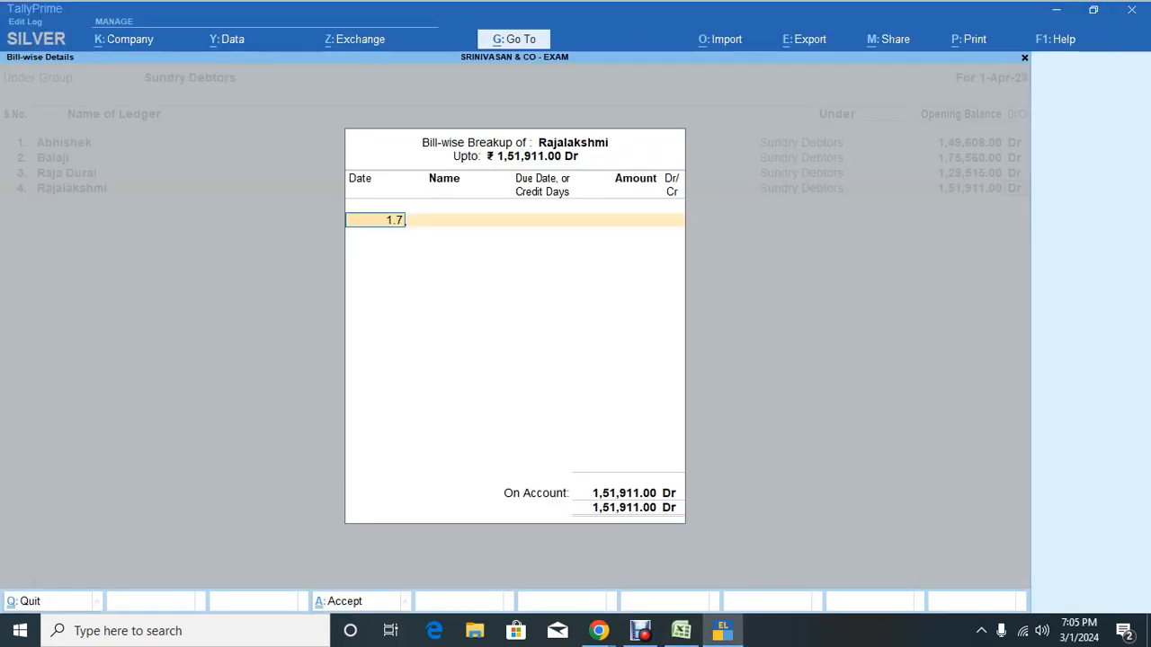
pyautogui.write('.7.2022')
pyautogui.press('Return')
pyautogui.hotkey('alt', 'Tab')
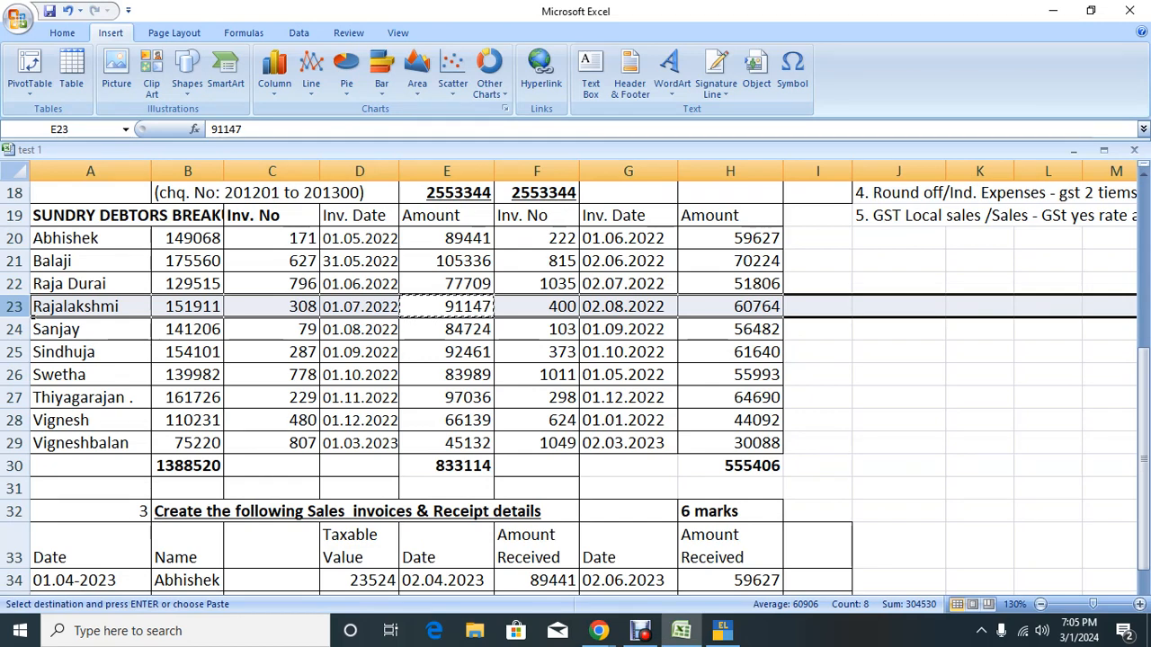
pyautogui.hotkey('alt', 'Tab')
pyautogui.write('308')
pyautogui.press('Return')
pyautogui.write('30')
pyautogui.press('Return')
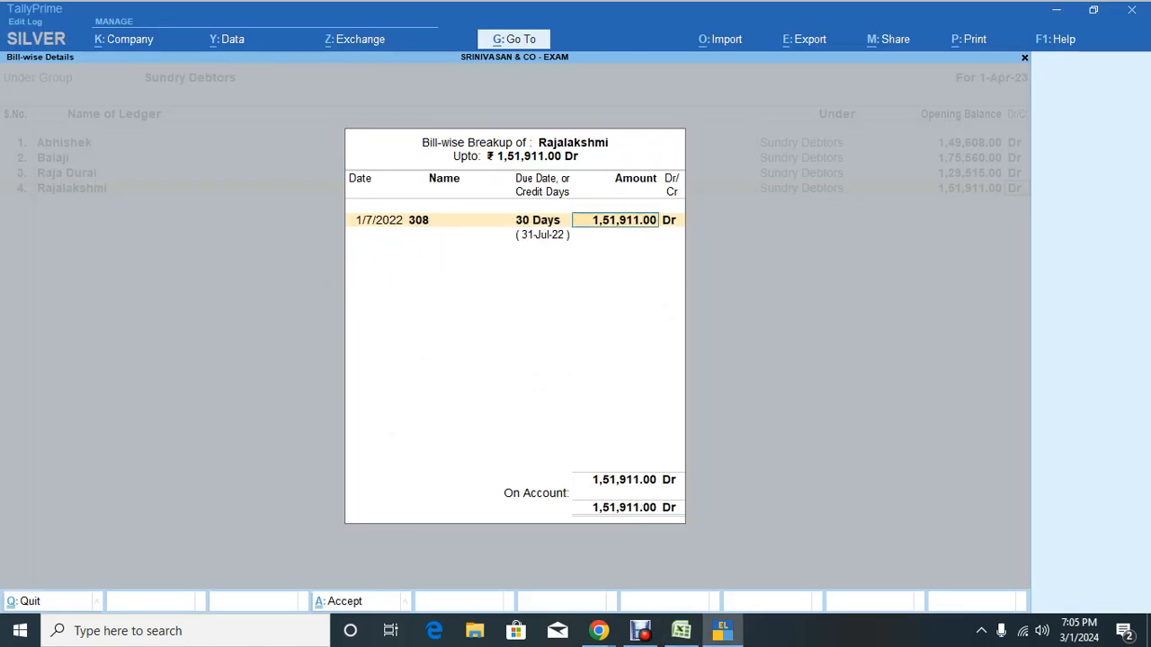
pyautogui.press('Return')
pyautogui.hotkey('alt', 'Tab')
# Step: Add bill 400 dated 2/8/2022 with 30 days credit for 60,764 Dr, completing the breakup
pyautogui.press('Down')
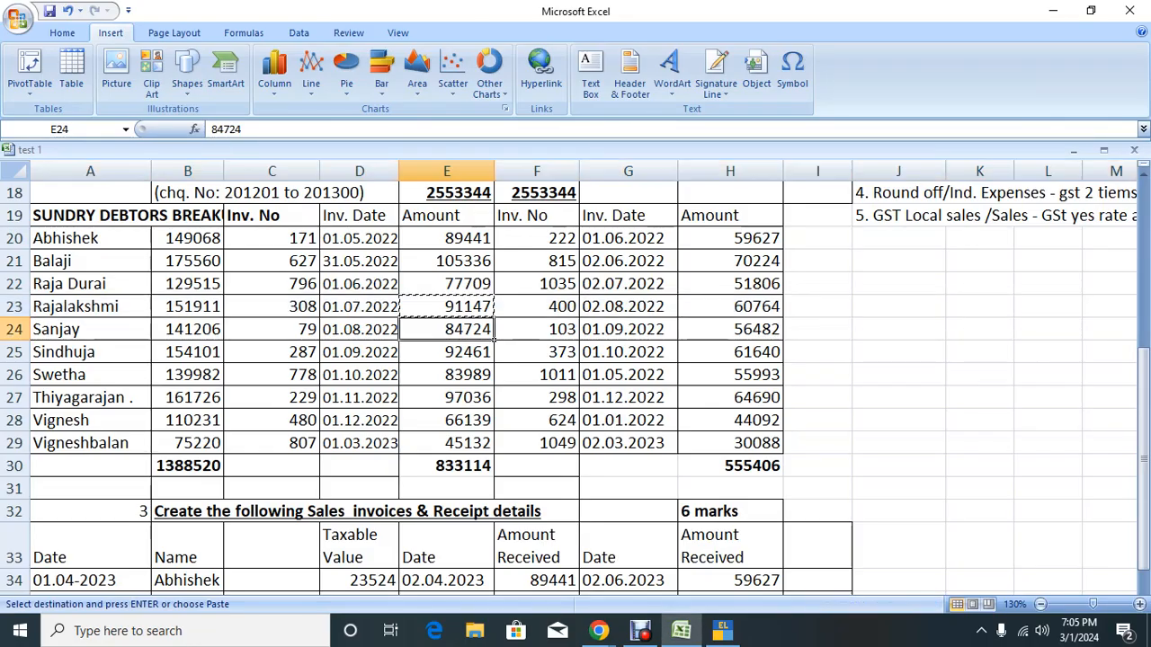
pyautogui.press('Down')
pyautogui.press('Right')
pyautogui.press('Right')
pyautogui.press('Up')
pyautogui.press('Up')
pyautogui.press('Right')
pyautogui.hotkey('ctrl', 'c')
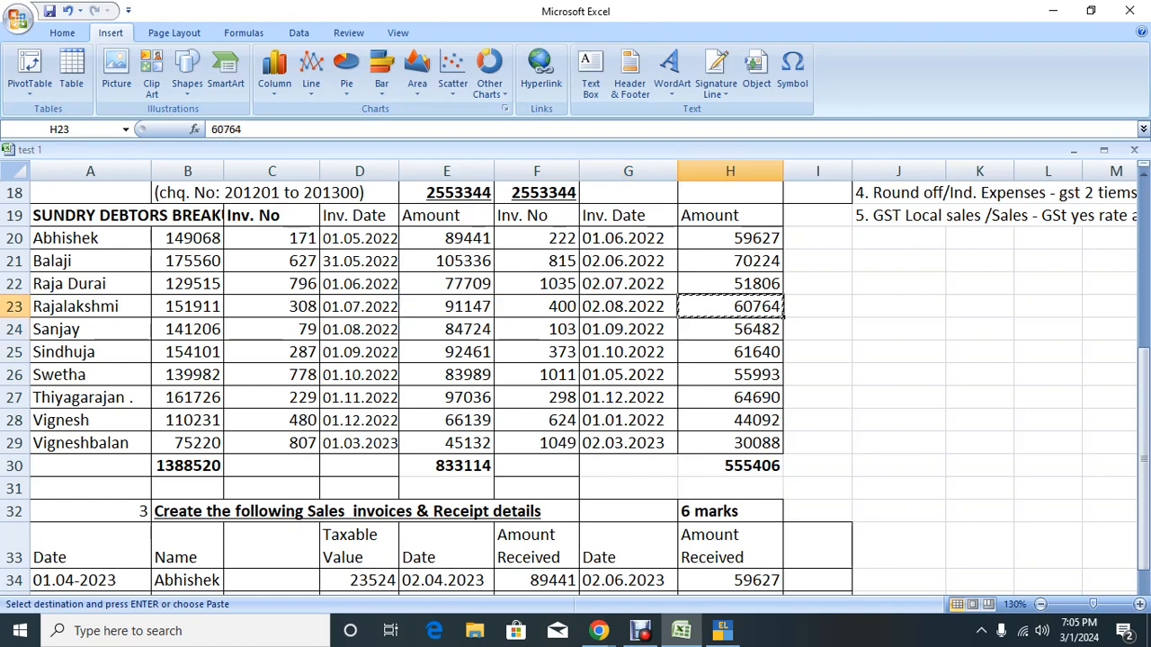
pyautogui.hotkey('shift', 'Home')
pyautogui.hotkey('alt', 'Tab')
pyautogui.write('2')
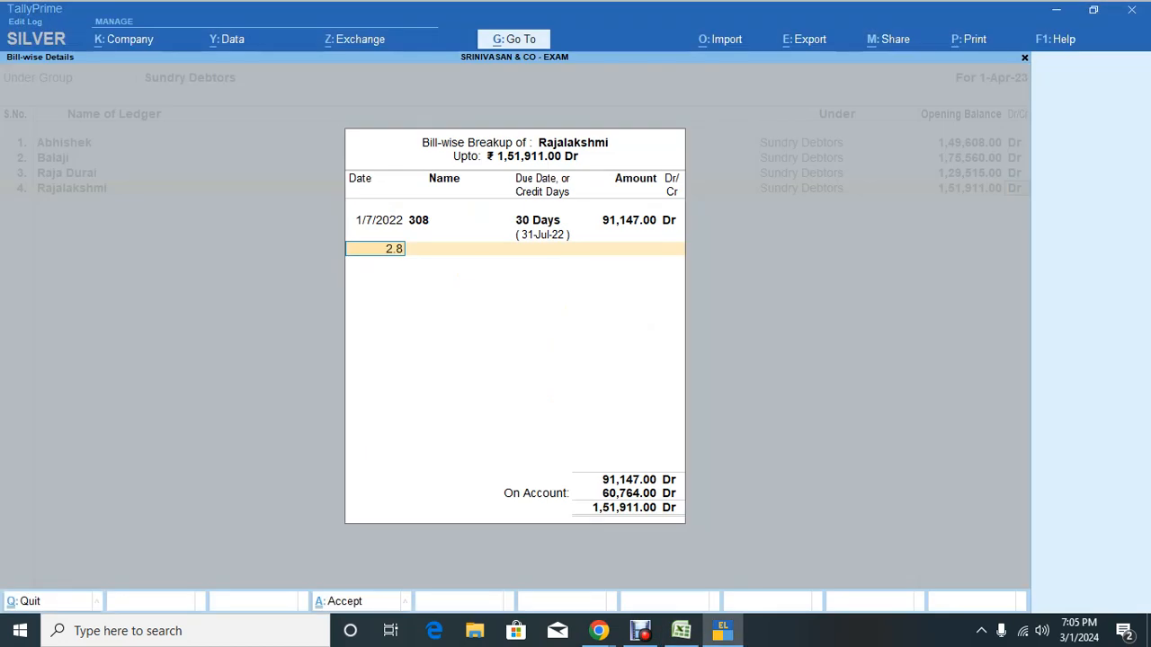
pyautogui.press('Return')
pyautogui.hotkey('alt', 'Tab')
pyautogui.hotkey('alt', 'Tab')
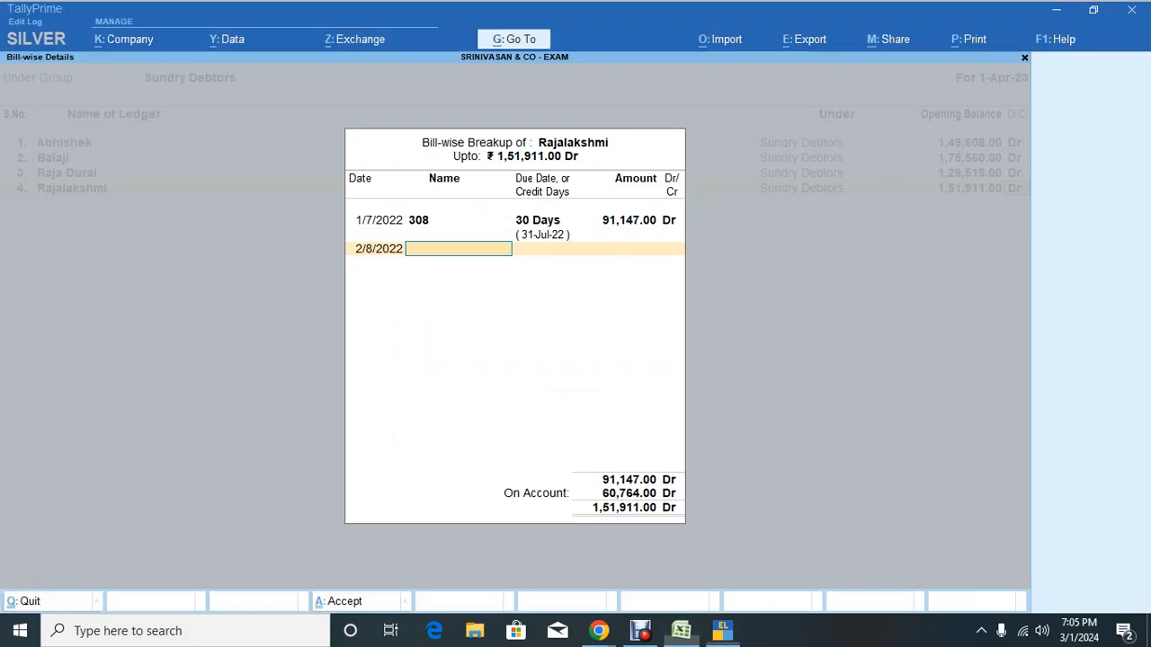
pyautogui.write('400')
pyautogui.press('Return')
pyautogui.write('30')
pyautogui.press('Return')
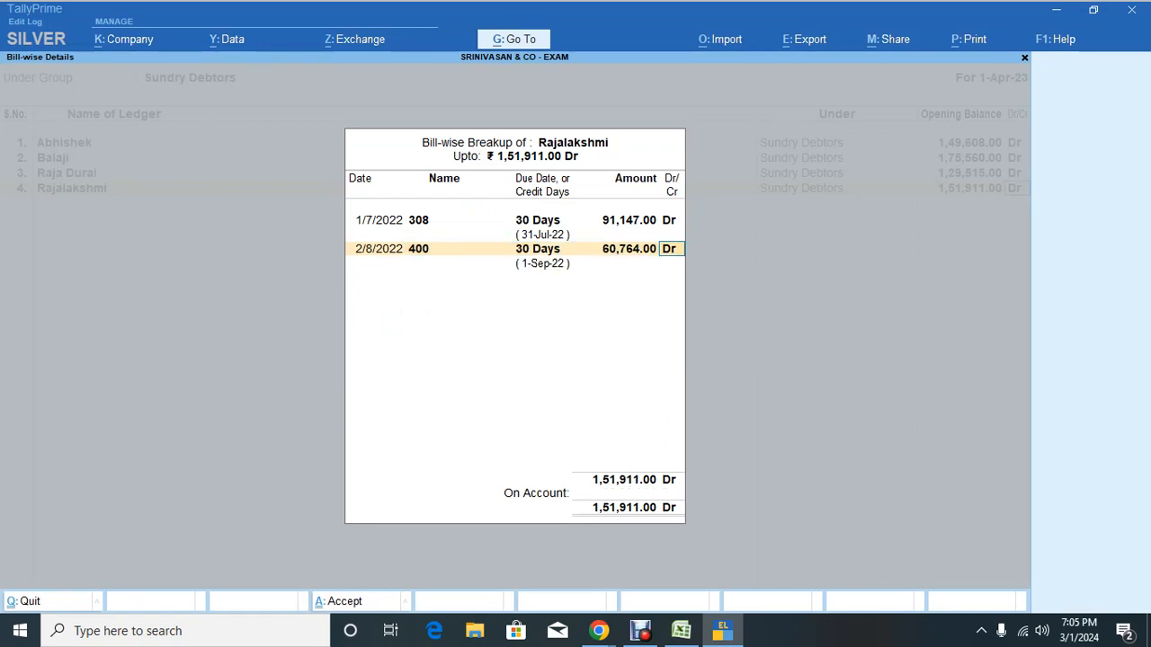
pyautogui.press('Return')
pyautogui.press('Return')
# Step: Move to the next debtor's row in the Excel sheet
pyautogui.hotkey('alt', 'Tab')
pyautogui.press('Left')
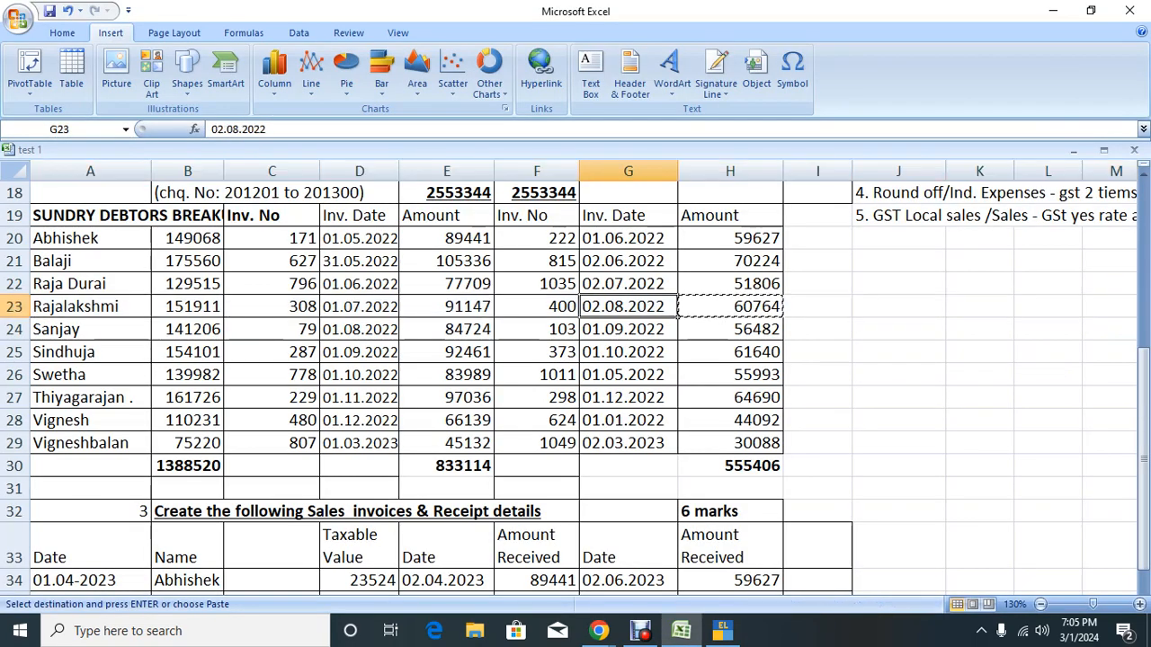
pyautogui.press('Down')
pyautogui.press('Left')
pyautogui.press('Left')
pyautogui.press('Left')
pyautogui.press('Left')
pyautogui.press('Left')
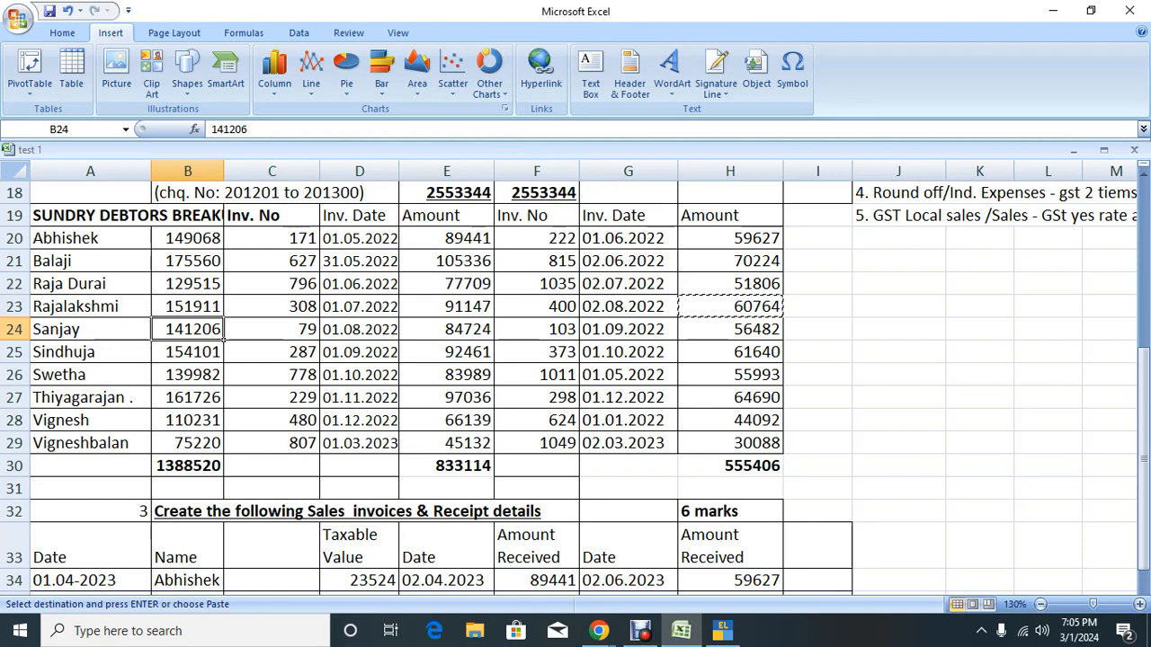
# Step: Add the fifth debtor's name from Excel with an opening balance of 1,41,206 Dr
pyautogui.press('Left')
pyautogui.hotkey('ctrl', 'c')
pyautogui.hotkey('alt', 'Tab')
pyautogui.hotkey('ctrl', 'v')
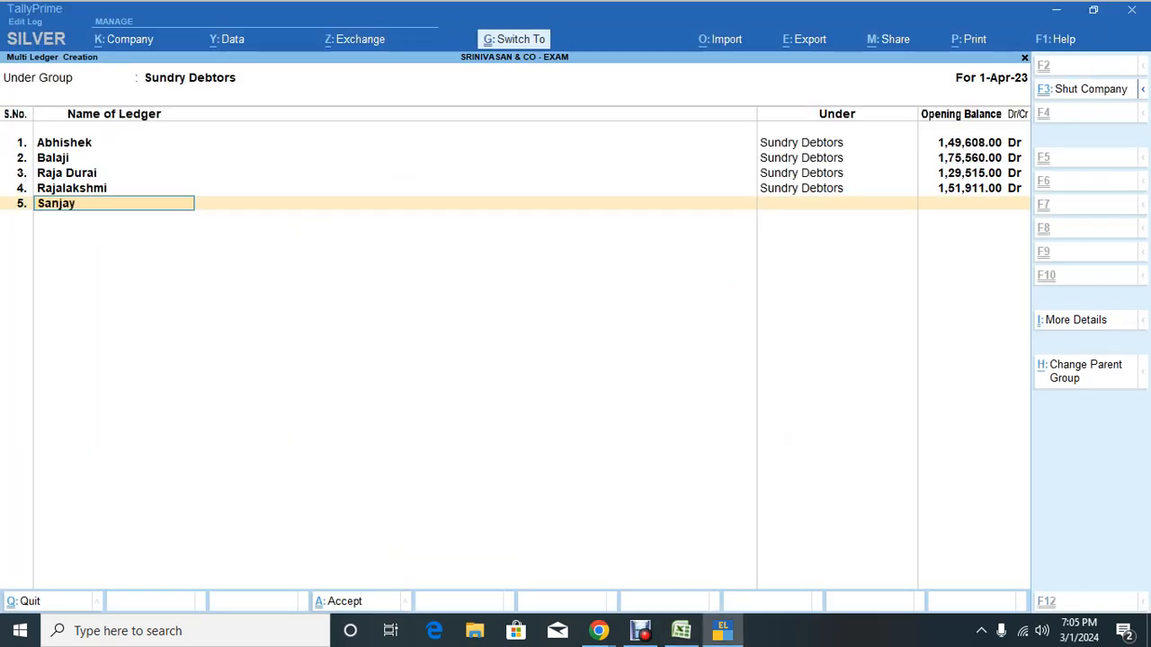
pyautogui.press('Return')
pyautogui.write('141206')
pyautogui.press('Return')
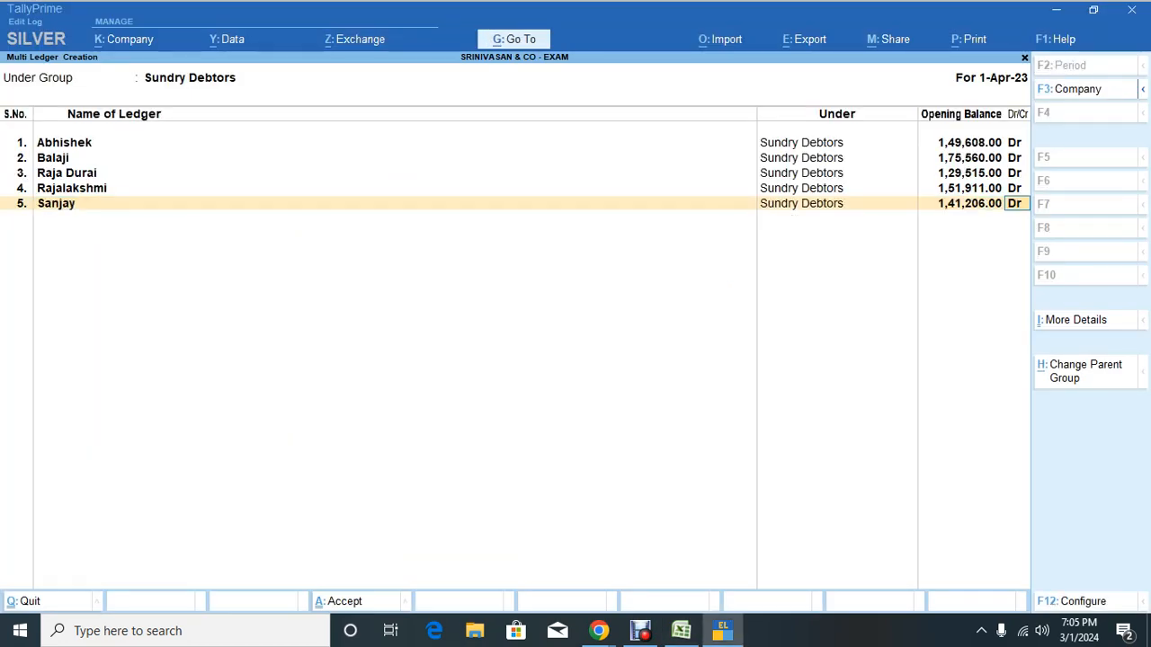
pyautogui.press('Return')
# Step: Enter bill 79 dated 1.8.22 for 84,724 with 30 days credit
pyautogui.hotkey('alt', 'Tab')
pyautogui.press('Right')
pyautogui.press('Right')
pyautogui.press('Right')
pyautogui.press('Right')
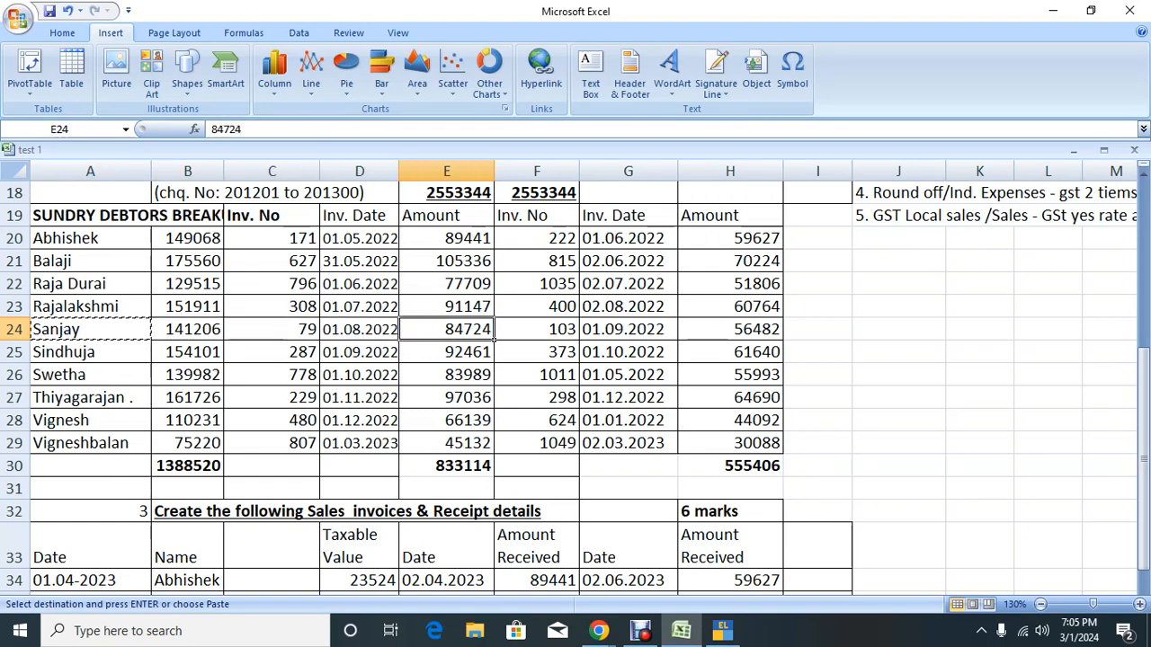
pyautogui.hotkey('ctrl', 'c')
pyautogui.hotkey('shift', 'space')
pyautogui.hotkey('alt', 'Tab')
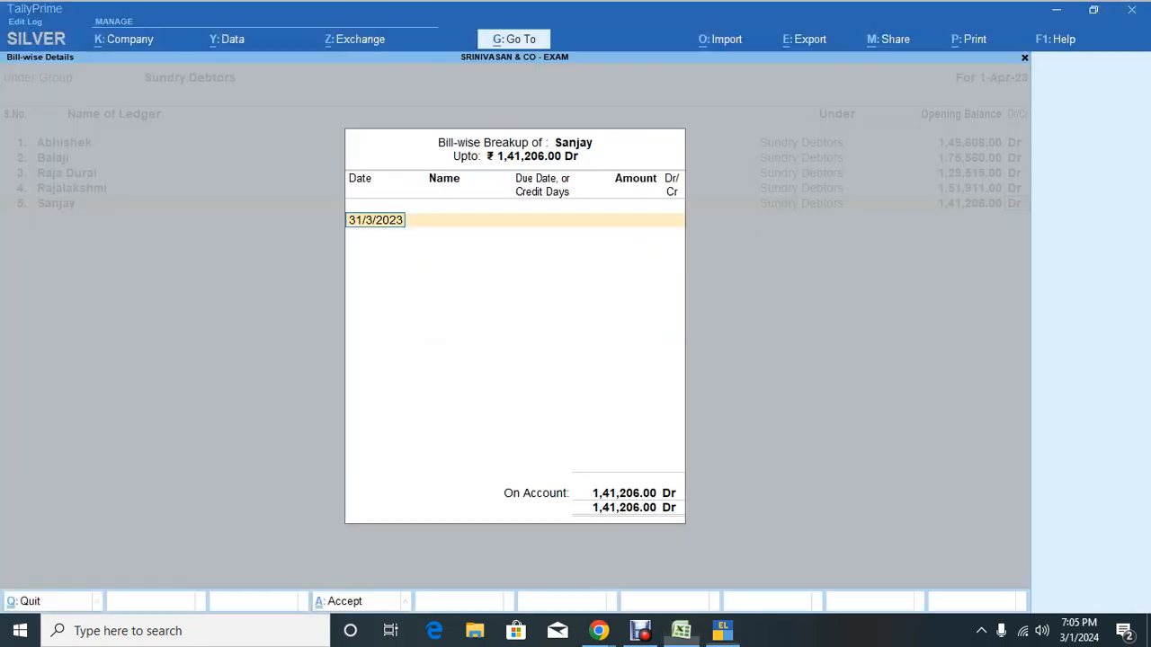
pyautogui.hotkey('alt', 'Tab')
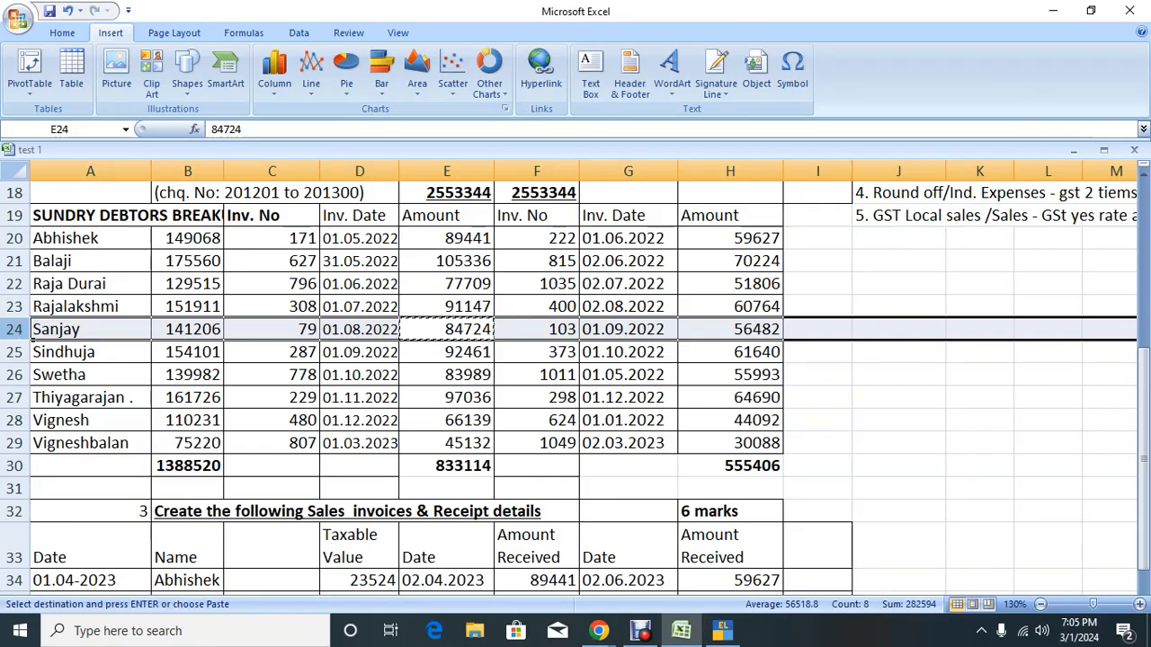
pyautogui.hotkey('alt', 'Tab')
pyautogui.write('1.')
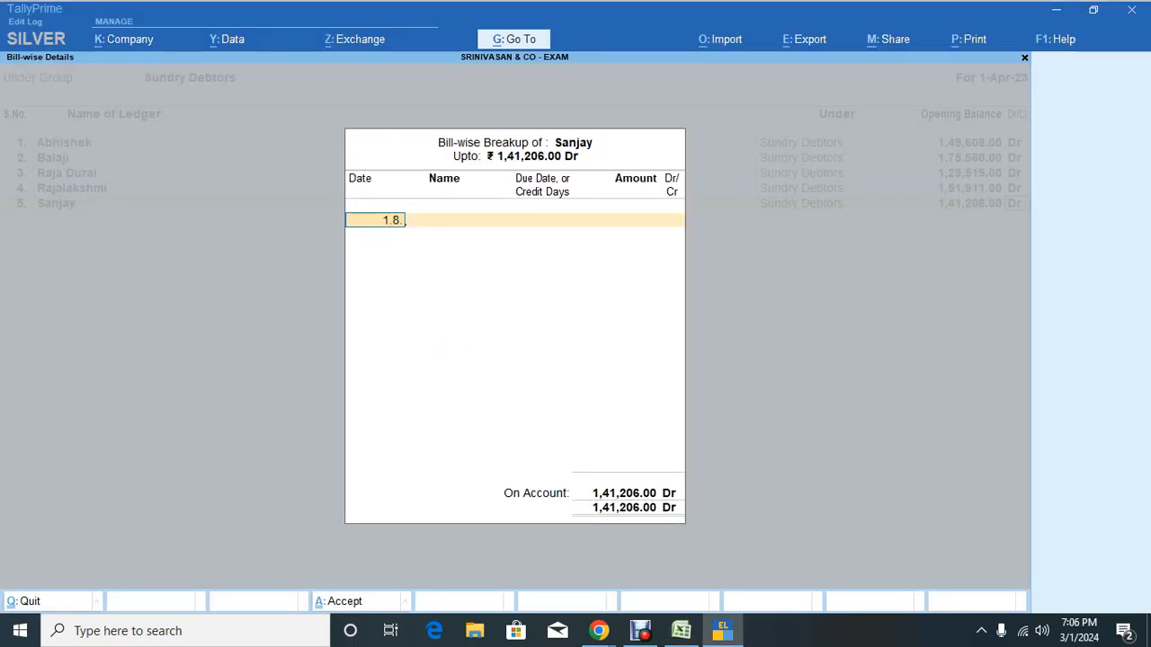
pyautogui.write('8.22')
pyautogui.press('Return')
pyautogui.hotkey('alt', 'Tab')
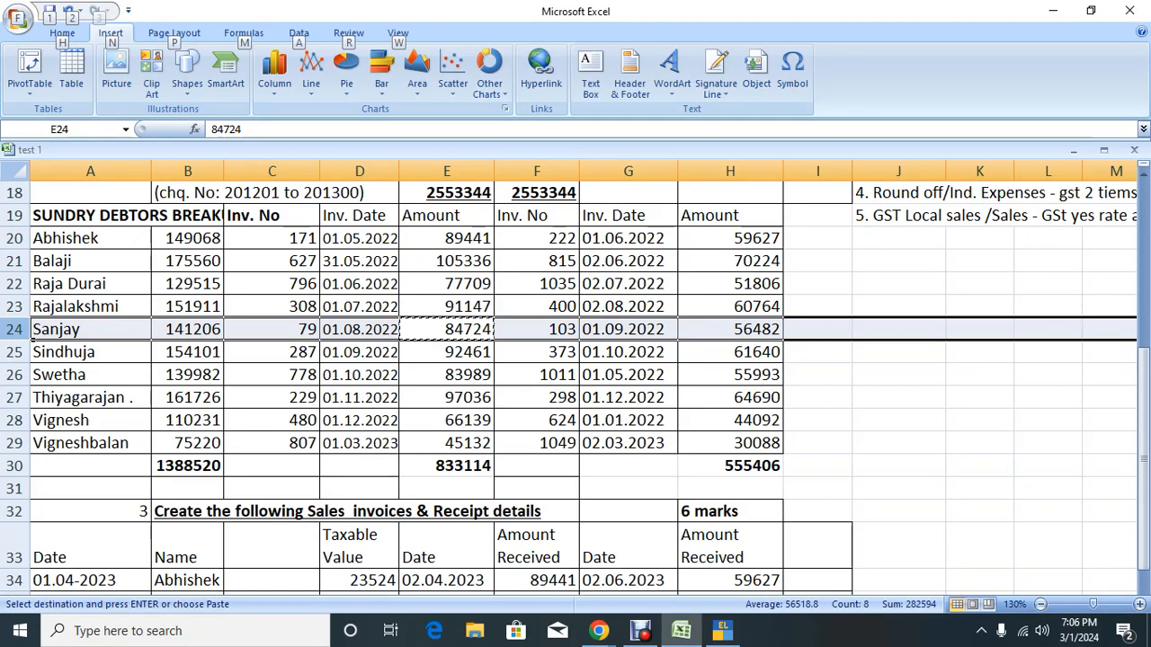
pyautogui.hotkey('alt', 'Tab')
pyautogui.write('79')
pyautogui.press('Return')
pyautogui.hotkey('alt', 'Tab')
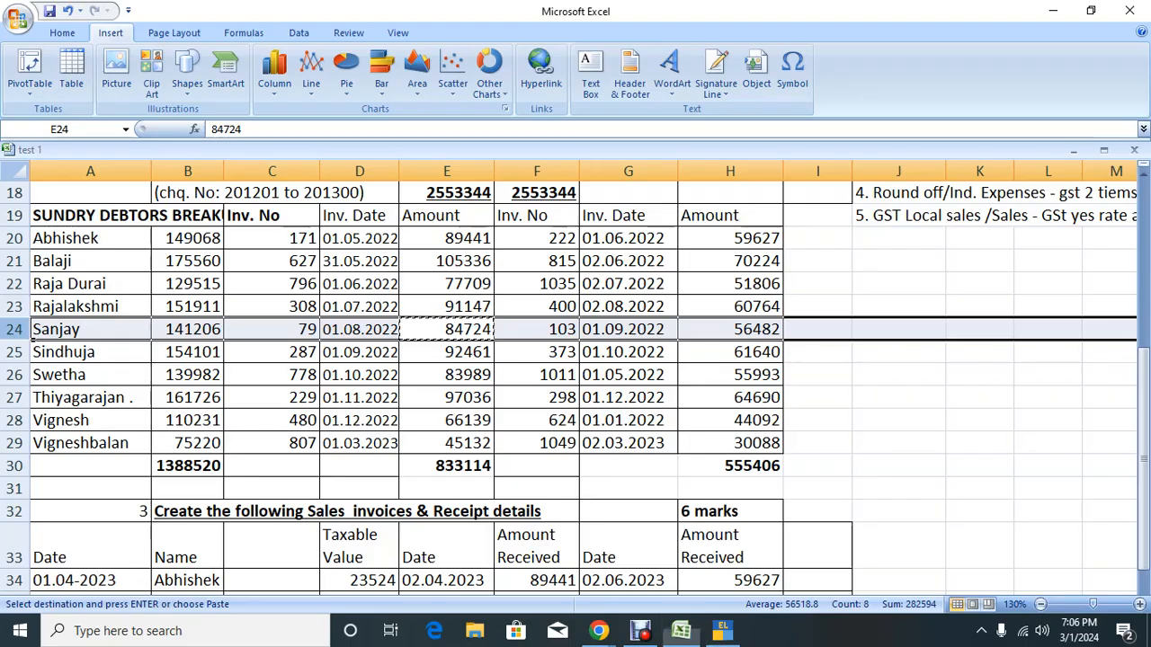
pyautogui.hotkey('alt', 'Tab')
pyautogui.write('30')
pyautogui.press('Return')
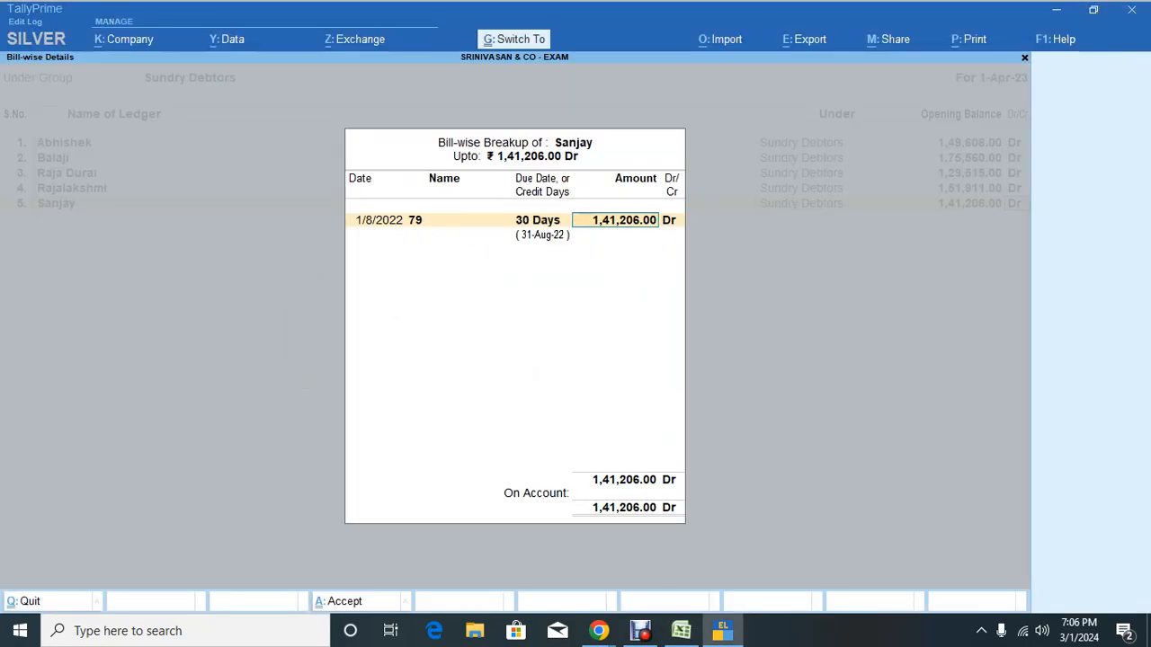
pyautogui.hotkey('ctrl', 'alt', 'v')
pyautogui.press('Return')
pyautogui.press('Return')
# Step: Enter bill 103 dated 1.9.2022 for 56,482 with 30 days credit, completing the breakup
pyautogui.hotkey('alt', 'Tab')
pyautogui.press('Right')
pyautogui.press('Right')
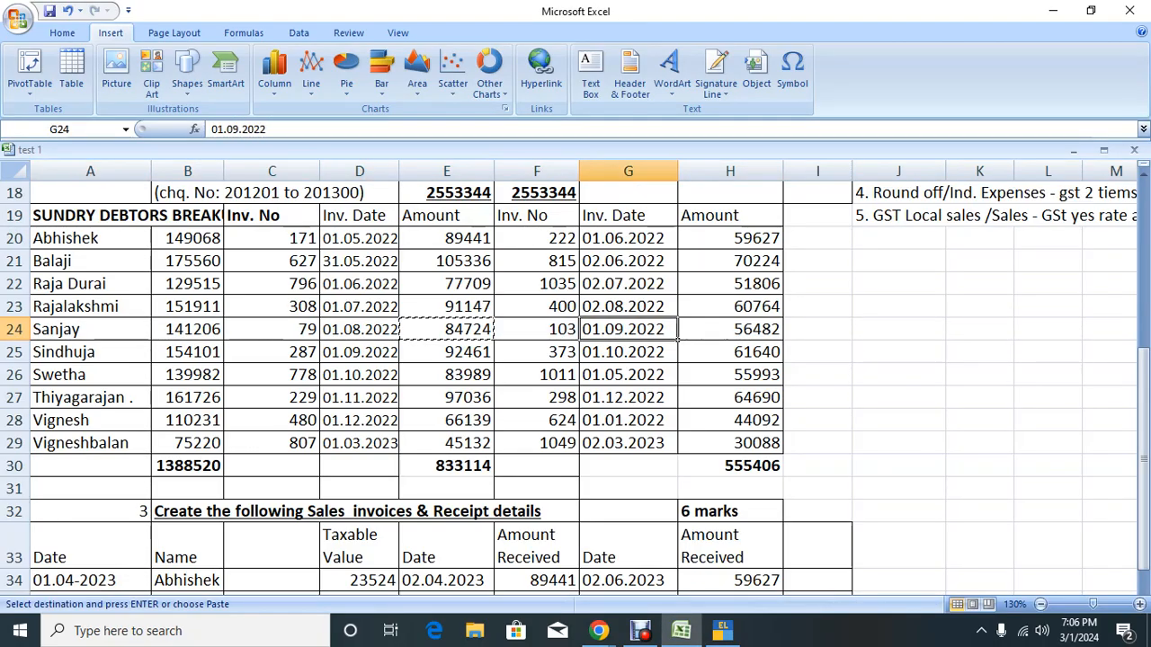
pyautogui.press('Right')
pyautogui.press('Right')
pyautogui.press('Left')
pyautogui.hotkey('ctrl', 'c')
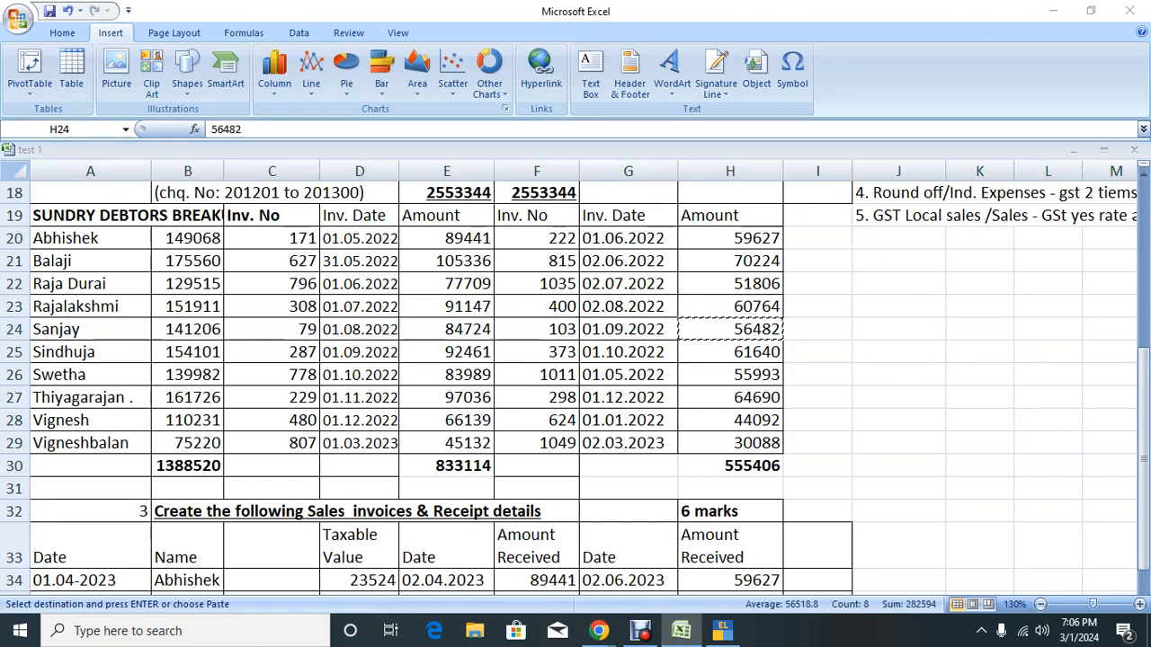
pyautogui.hotkey('alt', 'Tab')
pyautogui.write('1.9.2022')
pyautogui.press('Return')
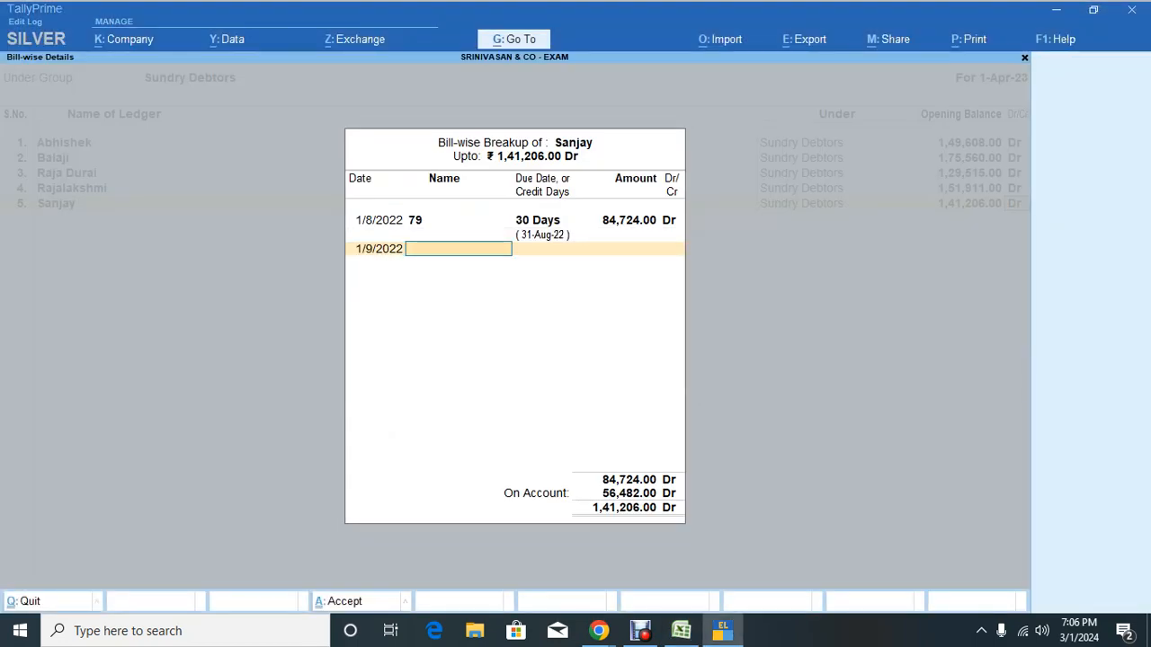
pyautogui.hotkey('alt', 'Tab')
pyautogui.hotkey('alt', 'Tab')
pyautogui.write('103')
pyautogui.press('Return')
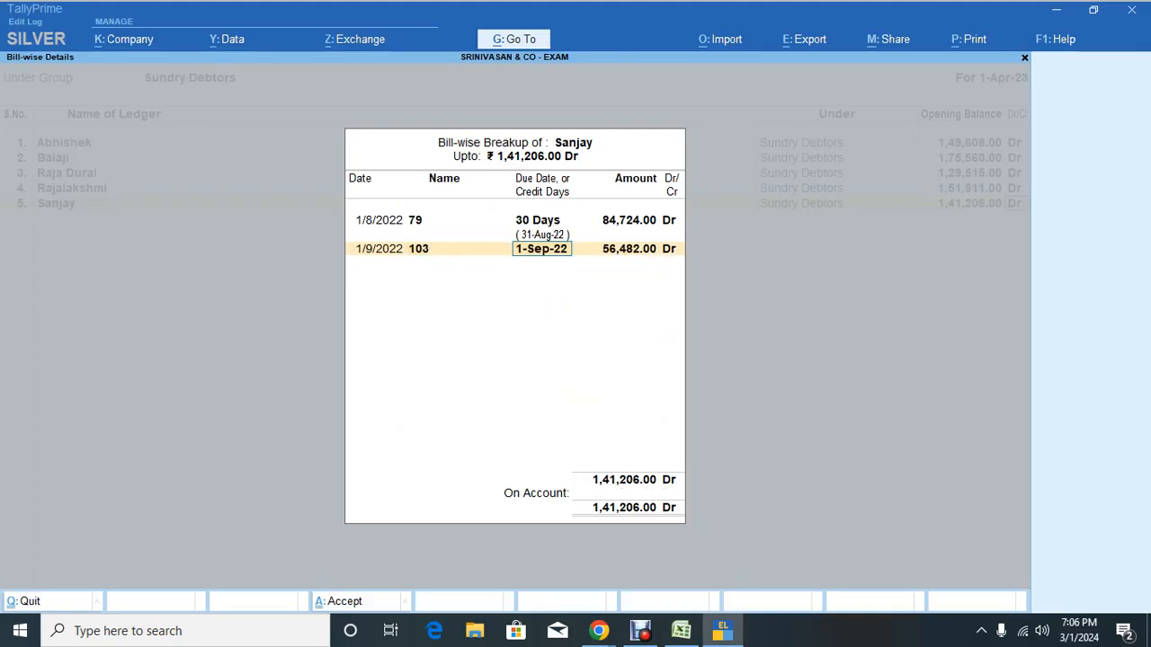
pyautogui.write('30')
pyautogui.press('Return')
pyautogui.press('Return')
pyautogui.press('Return')
pyautogui.press('Return')
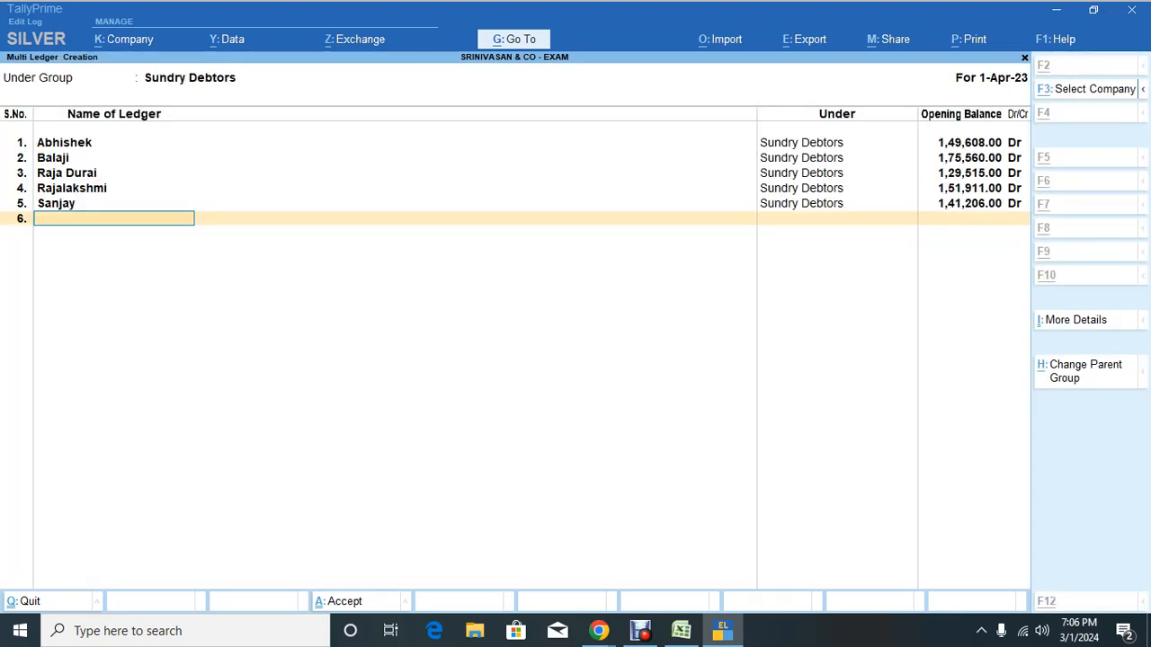
# Step: Give the sixth debtor an opening balance of 1,54,101 Dr copied from Excel
pyautogui.hotkey('alt', 'Tab')
pyautogui.press('Down')
pyautogui.press('Left')
pyautogui.press('Left')
pyautogui.press('Left')
pyautogui.press('Left')
pyautogui.press('Left')
pyautogui.press('Left')
pyautogui.press('Left')
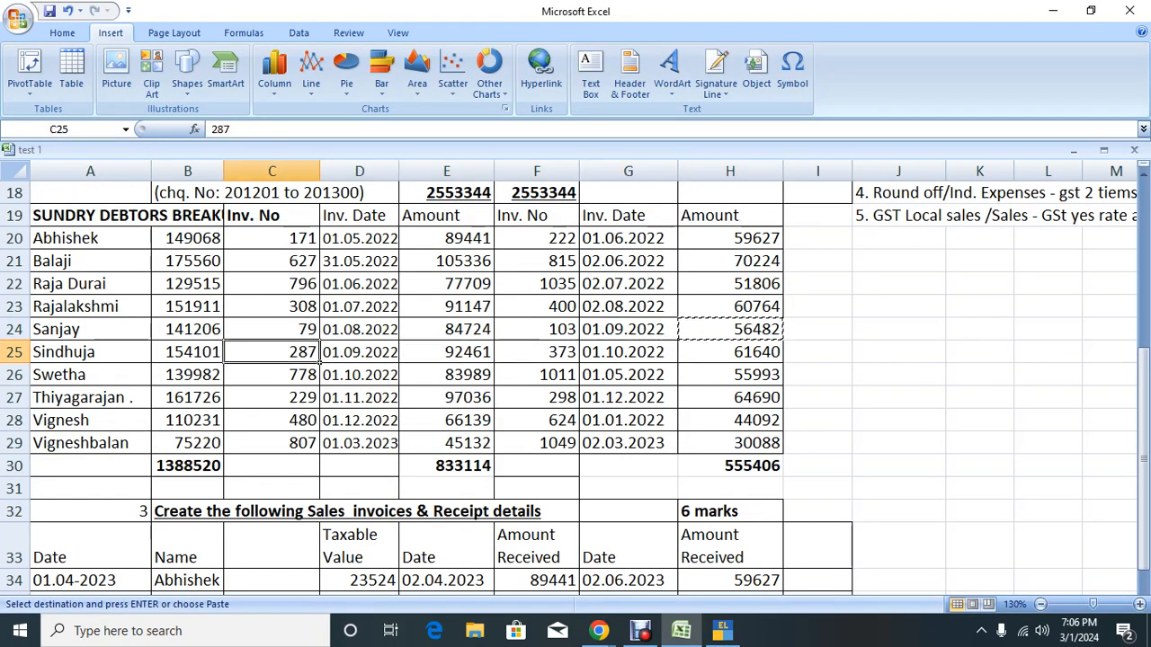
pyautogui.press('Right')
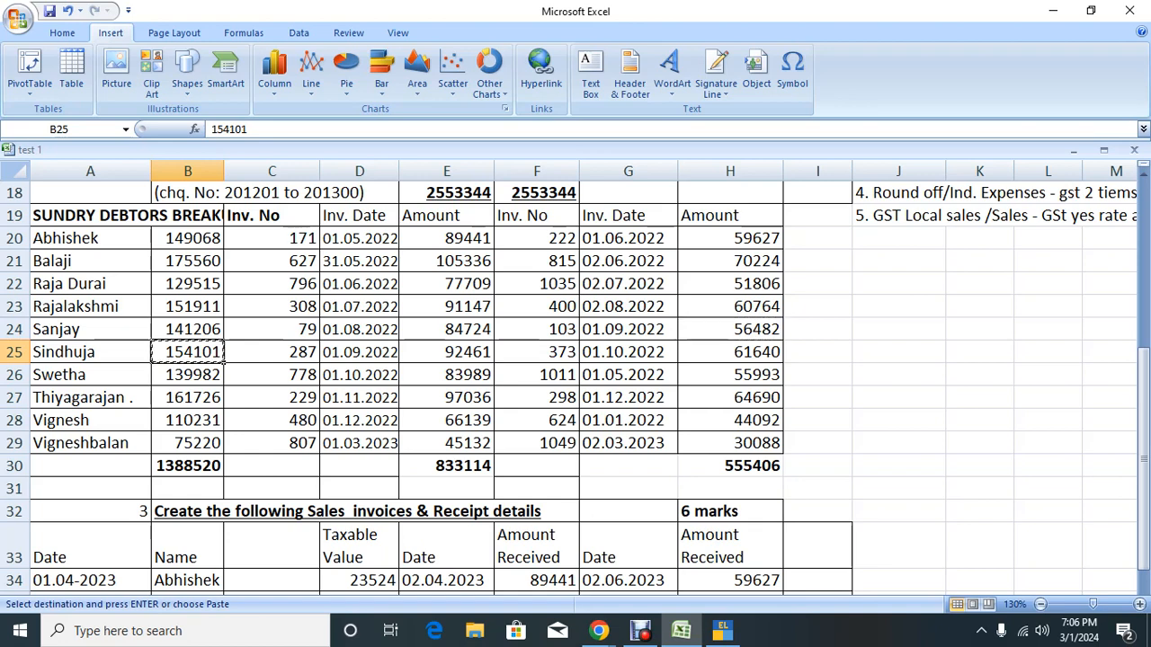
pyautogui.hotkey('alt', 'Tab')
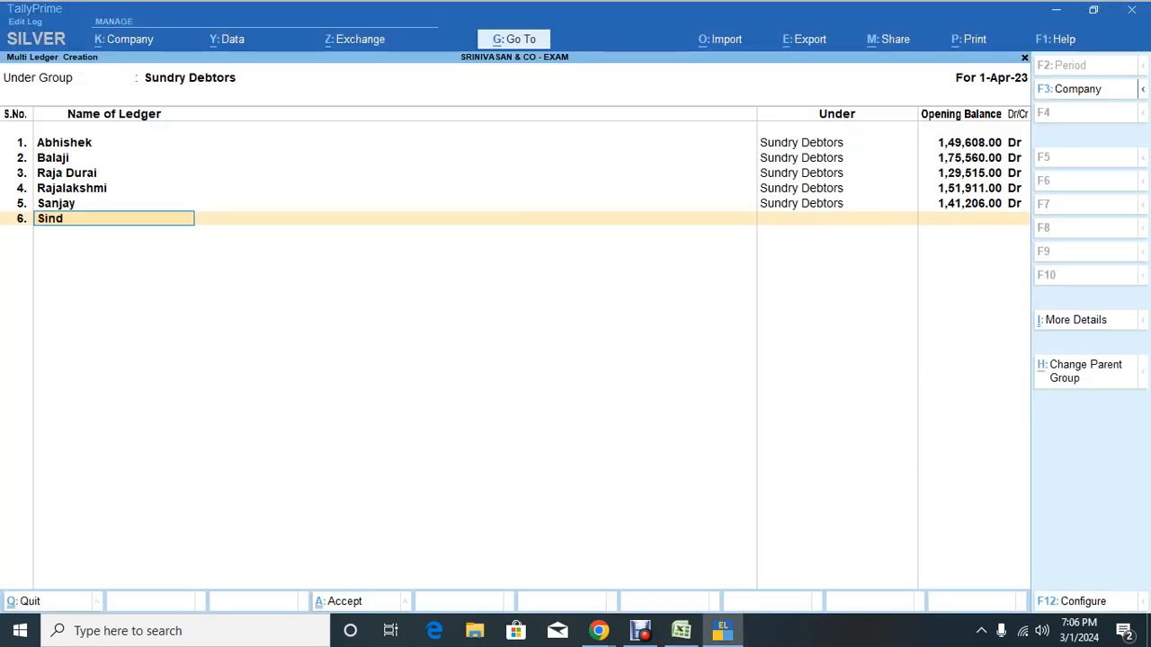
pyautogui.press('Return')
pyautogui.hotkey('ctrl', 'v')
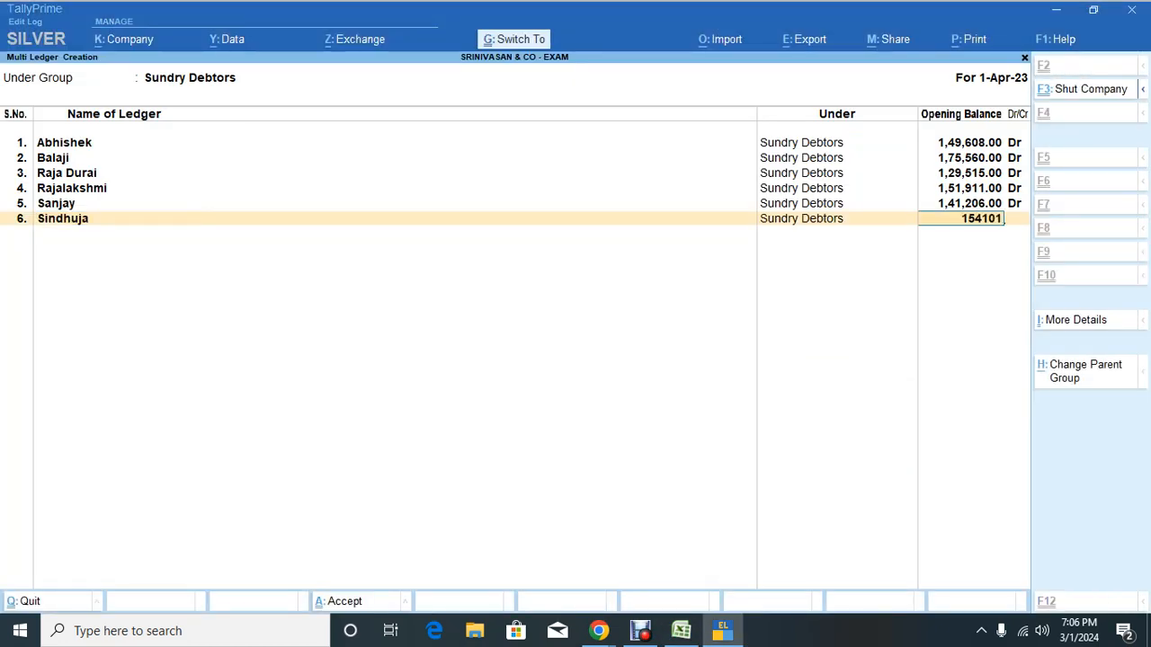
pyautogui.press('Return')
# Step: Enter bill 287 dated 1.9.22 for 92,461 with 30 days credit, correcting the mistyped date
pyautogui.hotkey('alt', 'Tab')
pyautogui.press('Right')
pyautogui.press('Right')
pyautogui.press('Right')
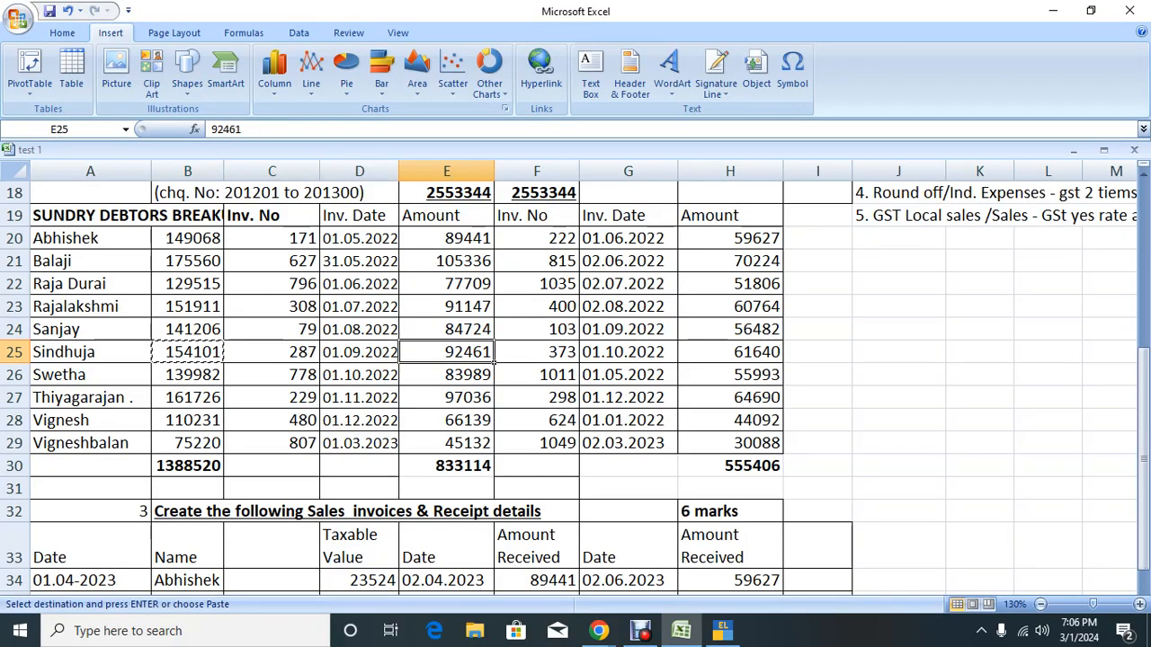
pyautogui.hotkey('ctrl', 'c')
pyautogui.hotkey('alt', 'Tab')
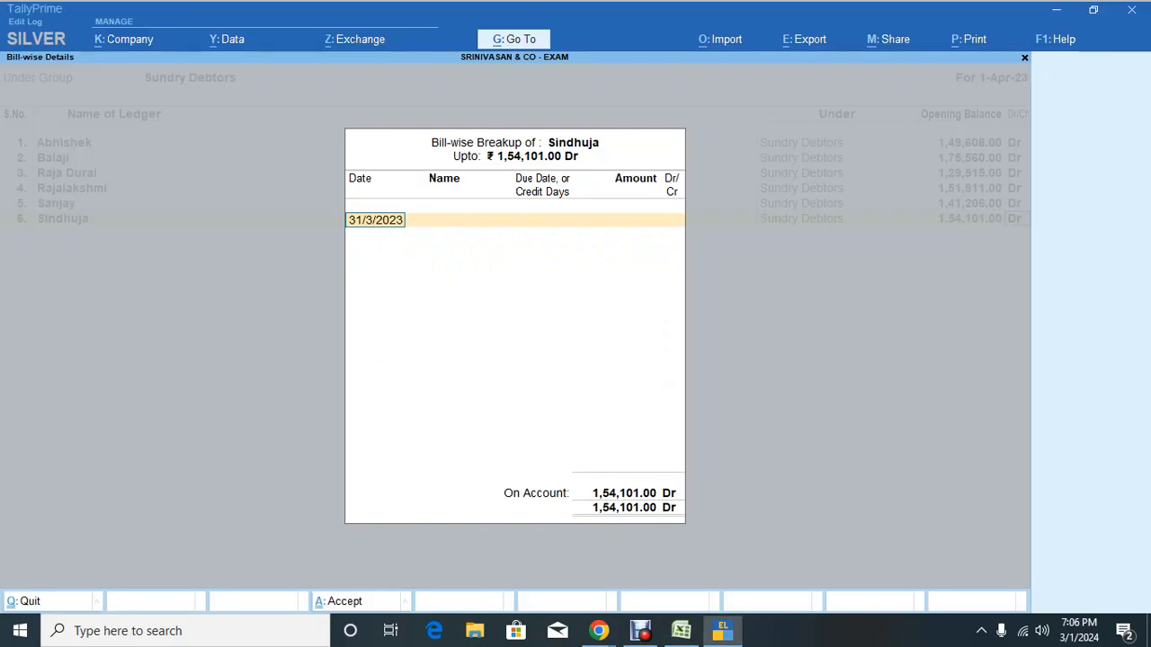
pyautogui.write('1.9.2002')
pyautogui.press('Return')
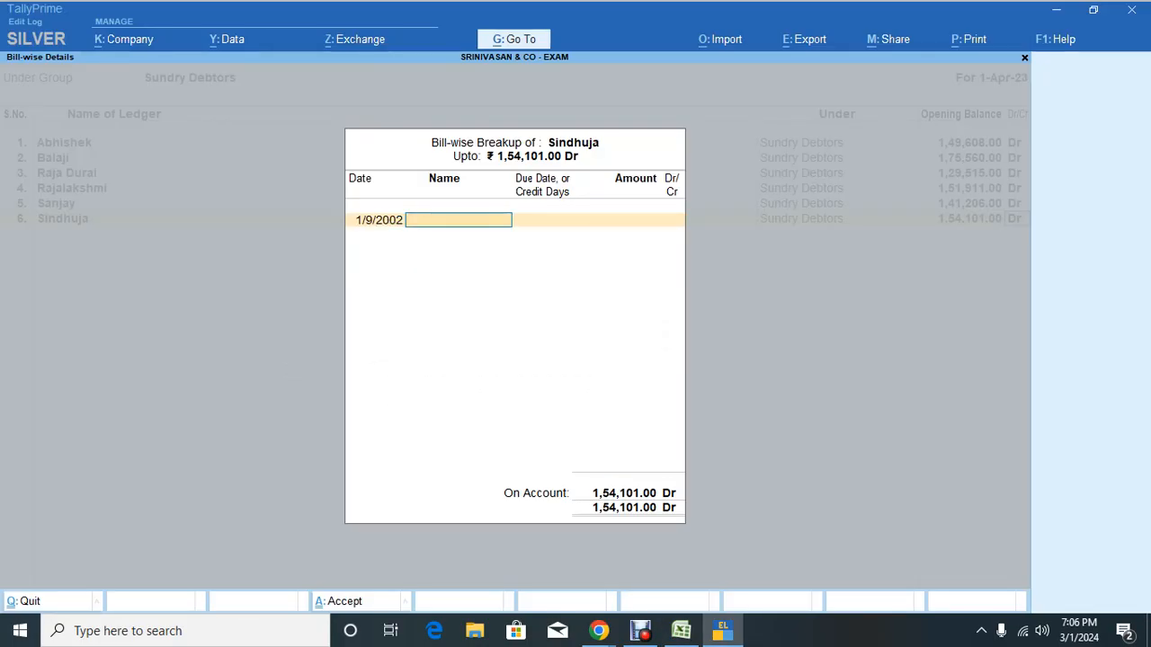
pyautogui.press('BackSpace')
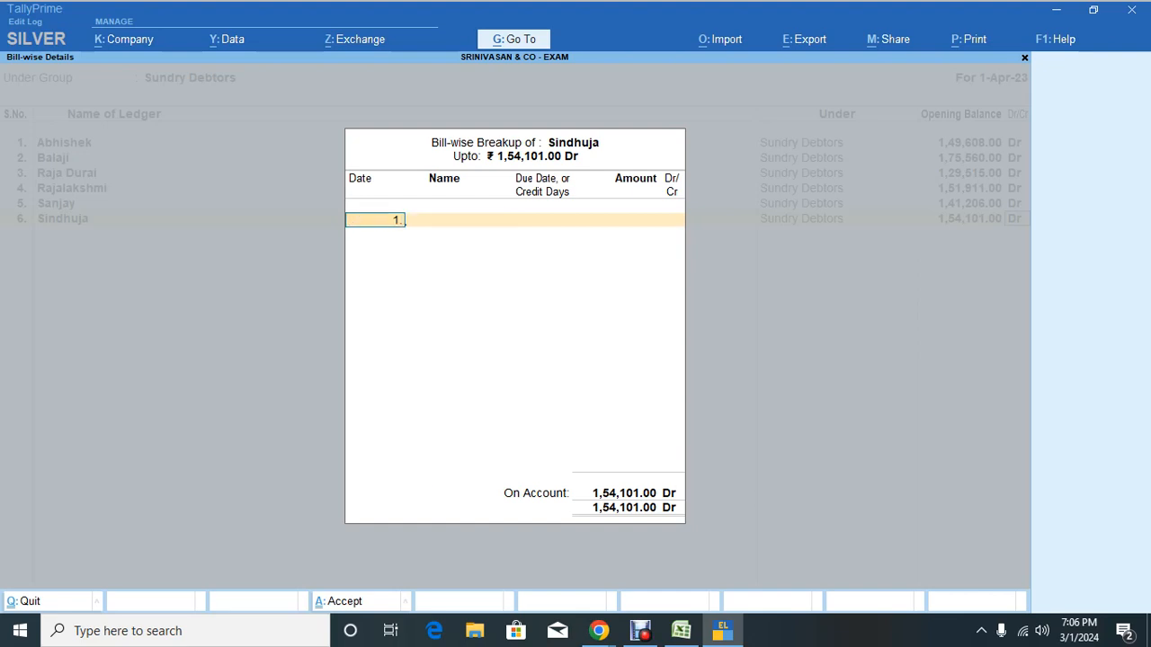
pyautogui.write('1.9.22')
pyautogui.press('Return')
pyautogui.hotkey('alt', 'Tab')
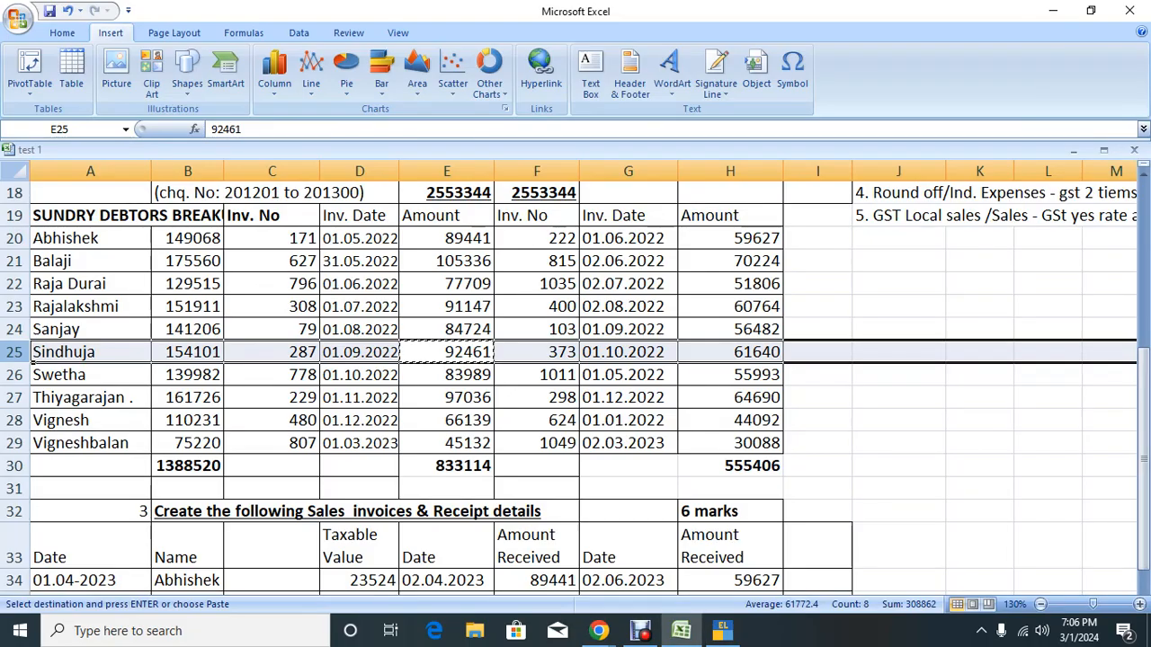
pyautogui.hotkey('alt', 'Tab')
pyautogui.write('287')
pyautogui.press('Return')
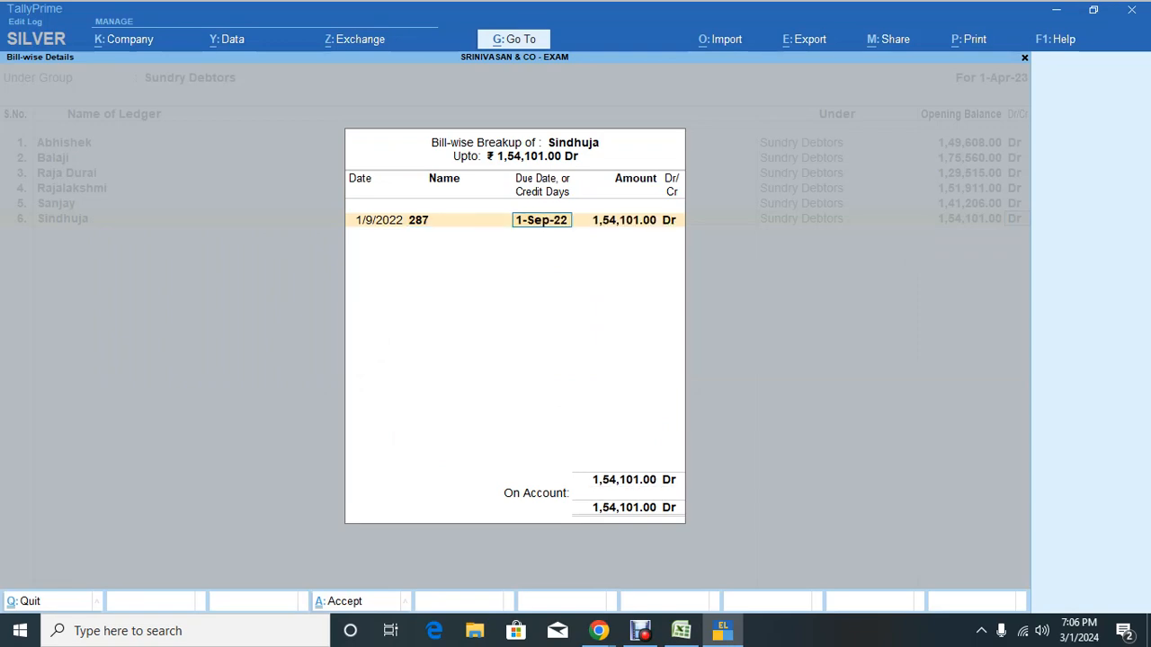
pyautogui.write('30')
pyautogui.press('Return')
pyautogui.hotkey('ctrl', 'alt', 'v')
pyautogui.press('Return')
pyautogui.press('Return')
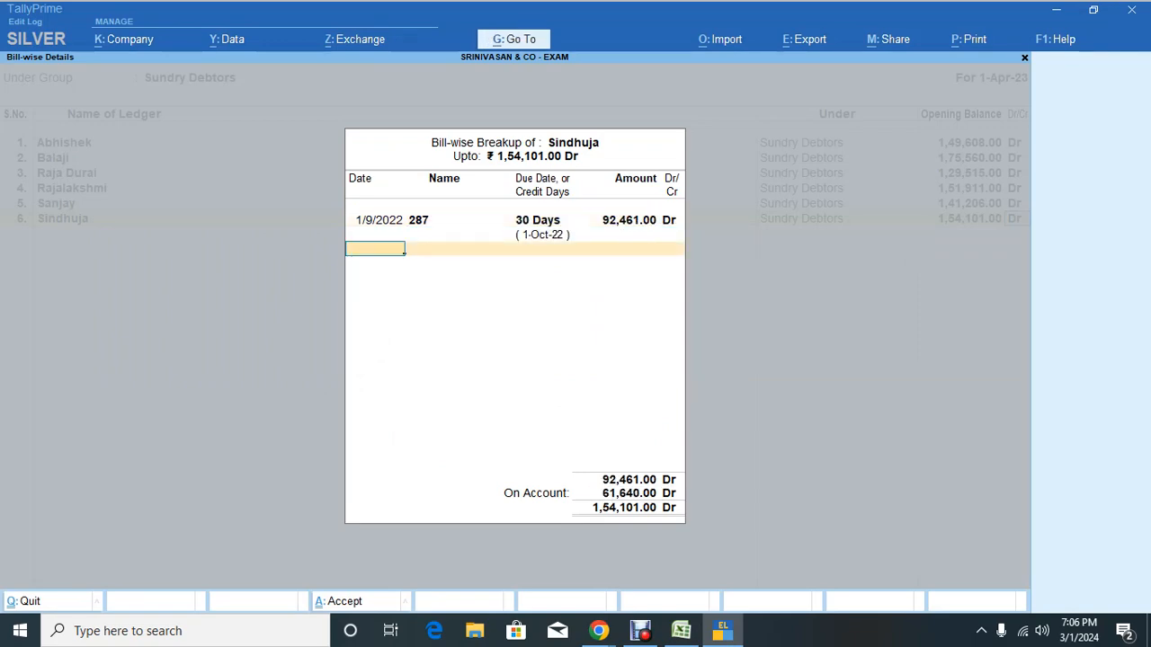
# Step: Enter bill 373 dated 1.10 for 61,640 with 30 days credit and close the breakup
pyautogui.hotkey('alt', 'Tab')
pyautogui.press('Right')
pyautogui.press('Right')
pyautogui.hotkey('ctrl', 'c')
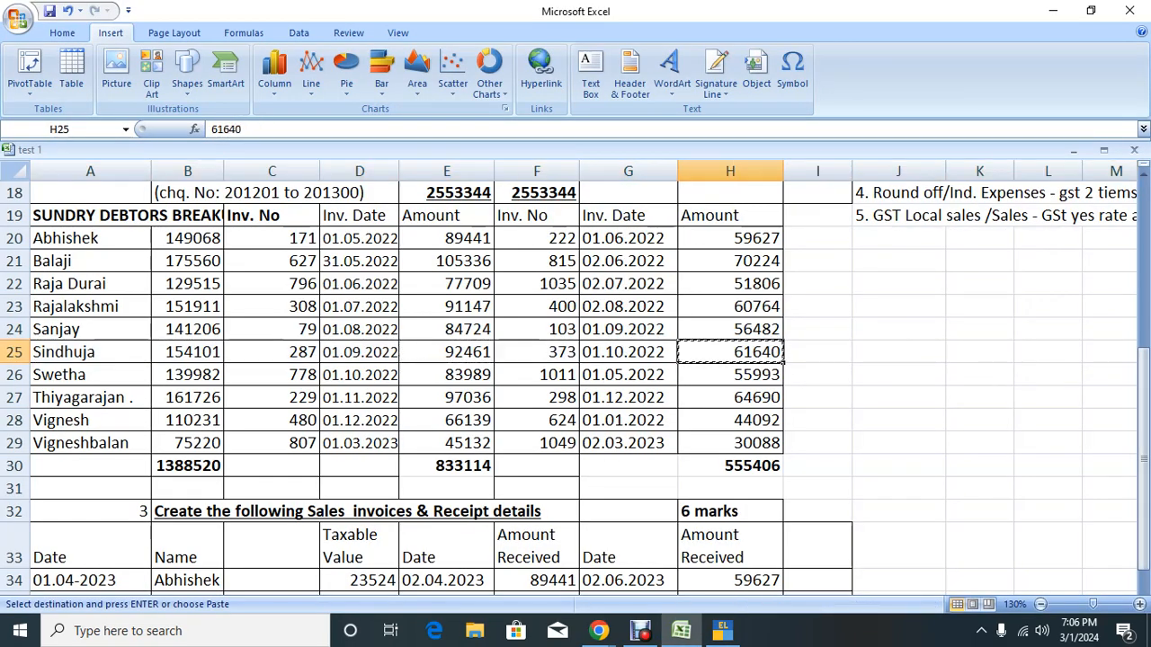
pyautogui.hotkey('shift', 'space')
pyautogui.hotkey('alt', 'Tab')
pyautogui.write('1.10')
pyautogui.press('Return')
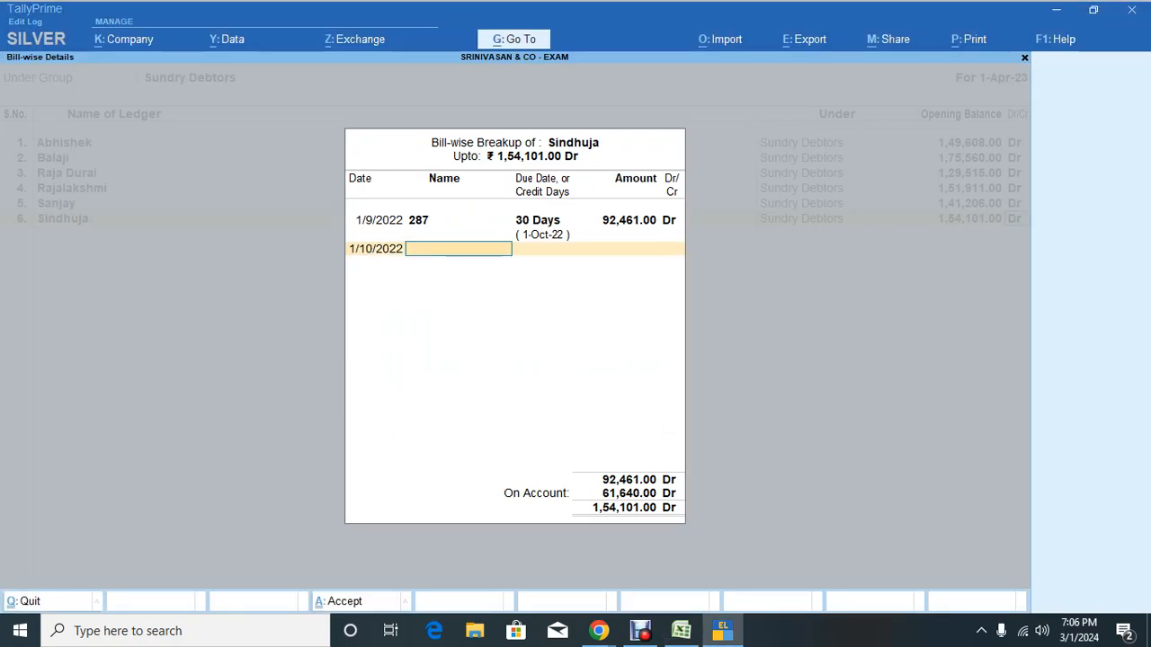
pyautogui.hotkey('alt', 'Tab')
pyautogui.hotkey('alt', 'Tab')
pyautogui.write('373')
pyautogui.press('Return')
pyautogui.press('Return')
pyautogui.press('Return')
pyautogui.press('Return')
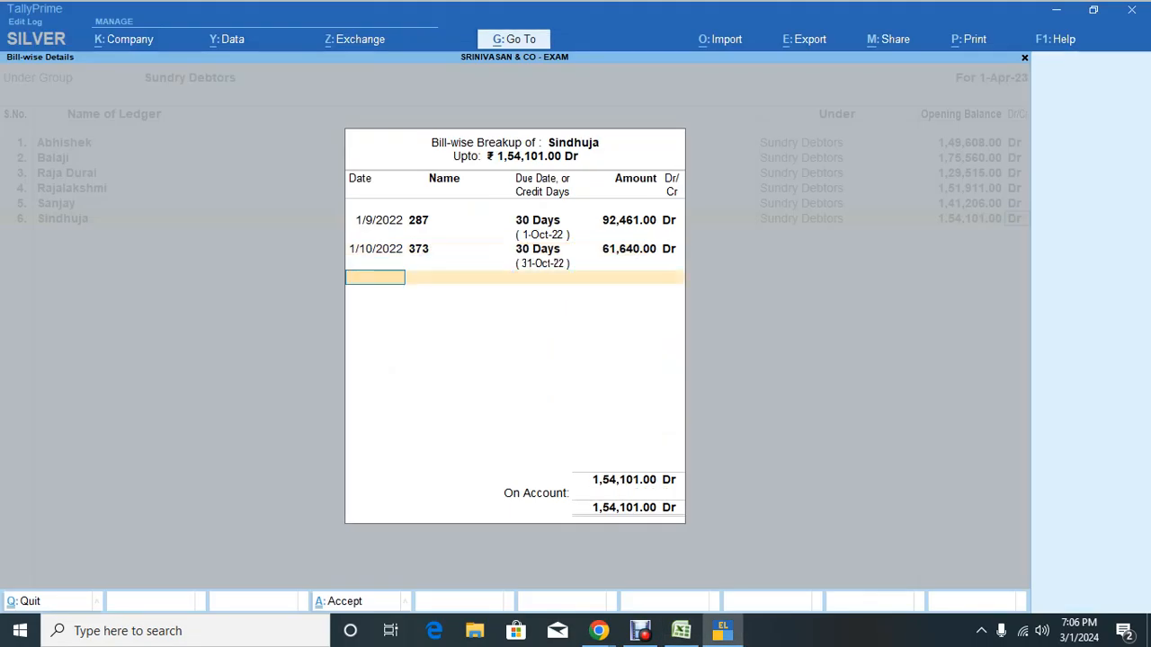
pyautogui.press('Return')
# Step: Locate the next debtor's total balance of 1,39,982 in the Excel sheet
pyautogui.hotkey('alt', 'Tab')
pyautogui.press('Down')
pyautogui.press('Left')
pyautogui.press('Left')
pyautogui.press('Left')
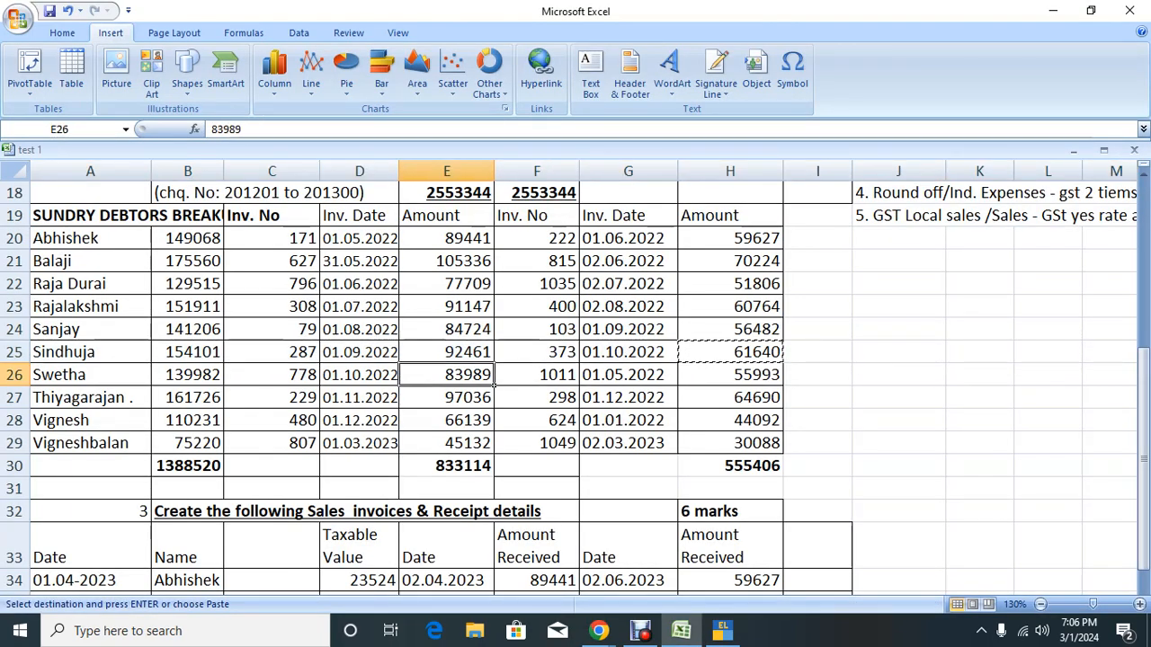
pyautogui.press('Left')
pyautogui.press('Left')
pyautogui.press('Left')
# Step: Create the seventh debtor ledger with an opening balance of 1,39,982 Dr
pyautogui.hotkey('alt', 'Tab')
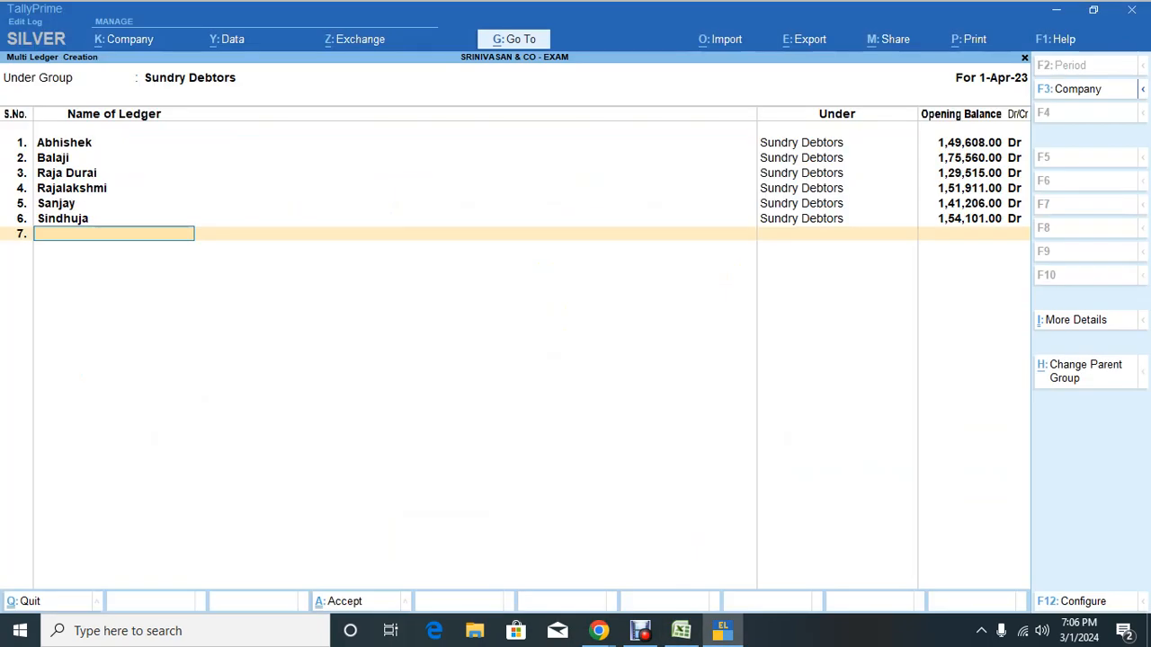
pyautogui.write('Swetha')
pyautogui.press('Return')
pyautogui.hotkey('ctrl', 'v')
pyautogui.press('Return')
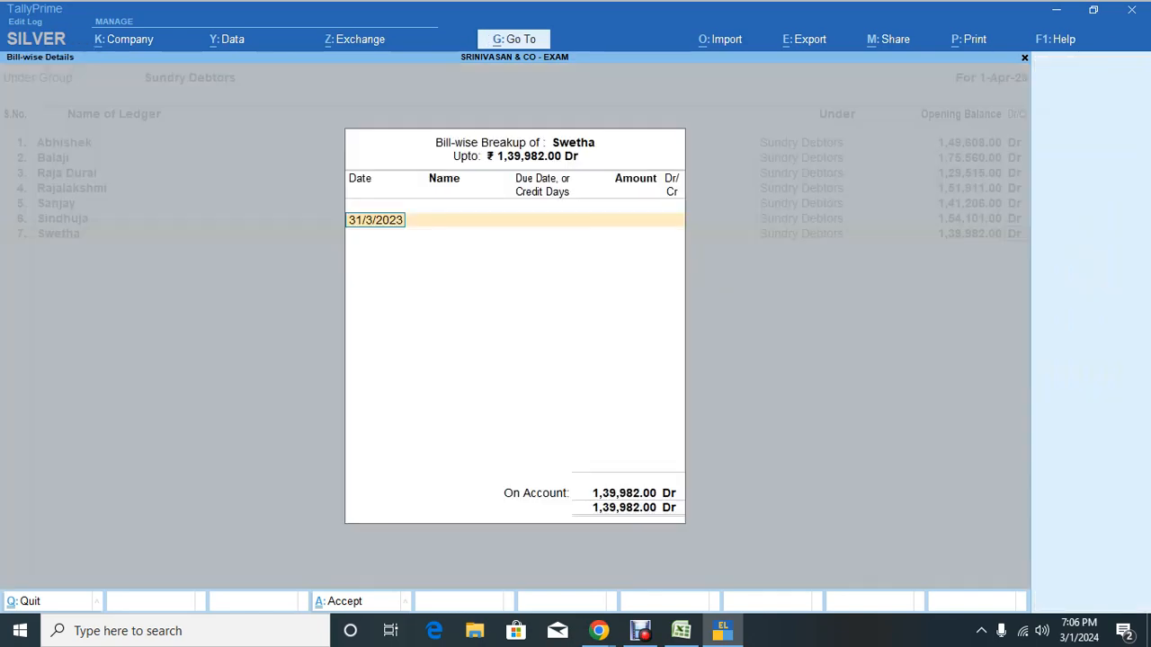
# Step: Enter bill 778 dated 1.10.22 for 83,989 with 30 days credit
pyautogui.hotkey('alt', 'Tab')
pyautogui.press('Right')
pyautogui.press('Right')
pyautogui.press('Right')
pyautogui.hotkey('ctrl', 'c')
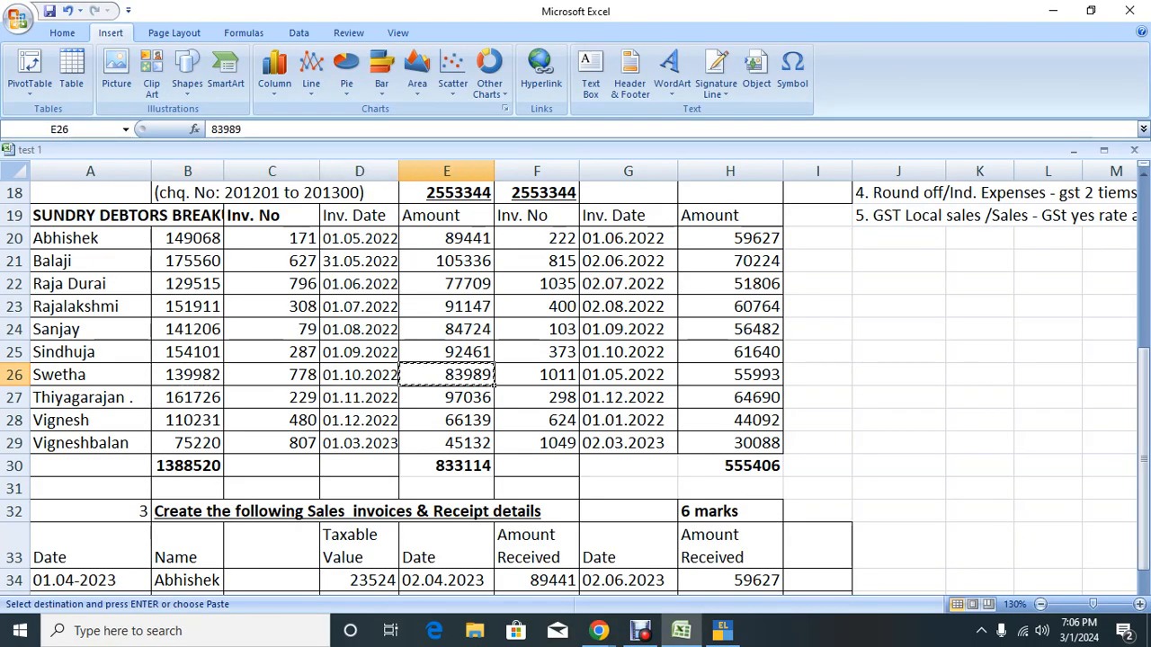
pyautogui.hotkey('alt', 'Tab')
pyautogui.write('1.')
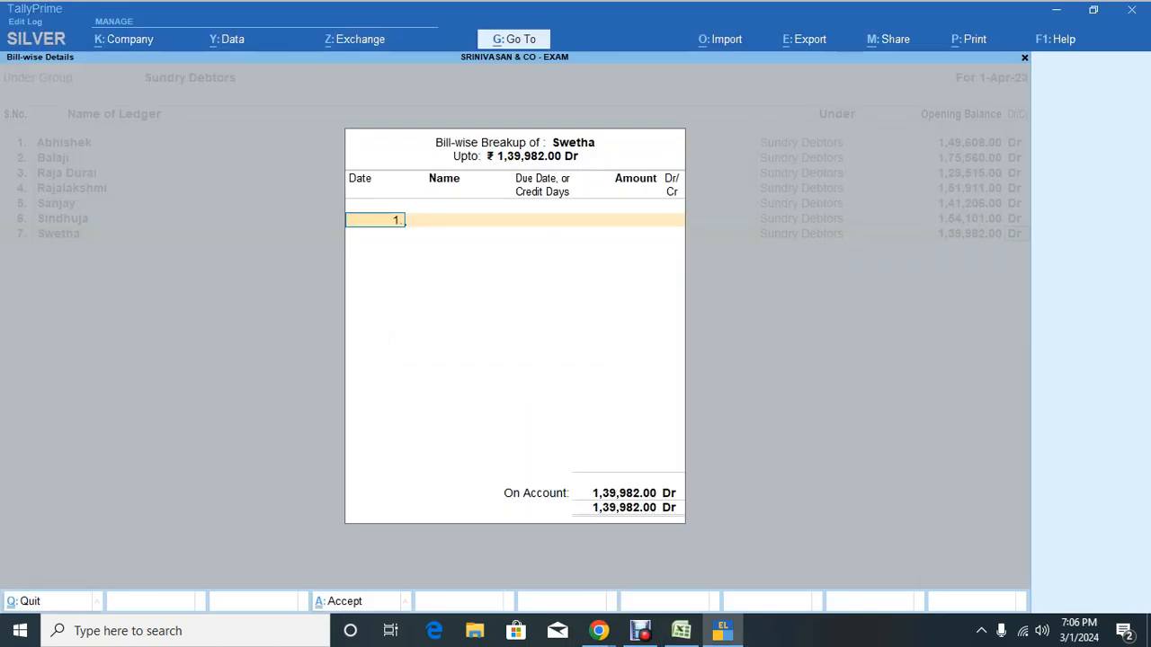
pyautogui.write('10.22')
pyautogui.press('Return')
pyautogui.hotkey('alt', 'Tab')
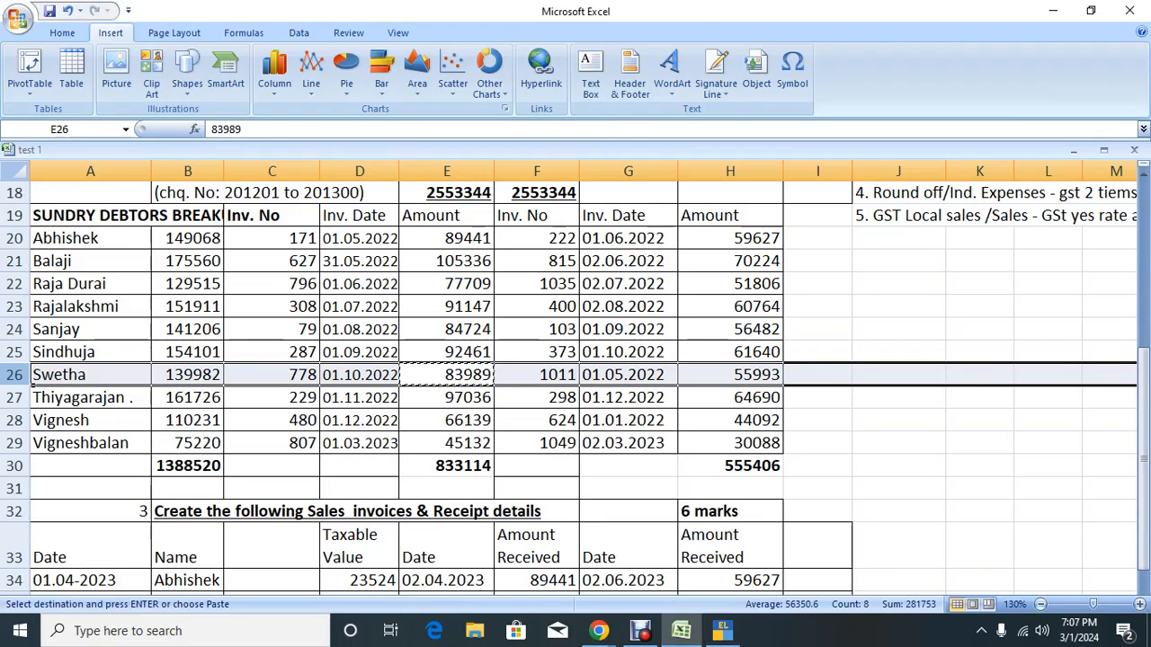
pyautogui.hotkey('alt', 'Tab')
pyautogui.write('77')
pyautogui.press('Return')
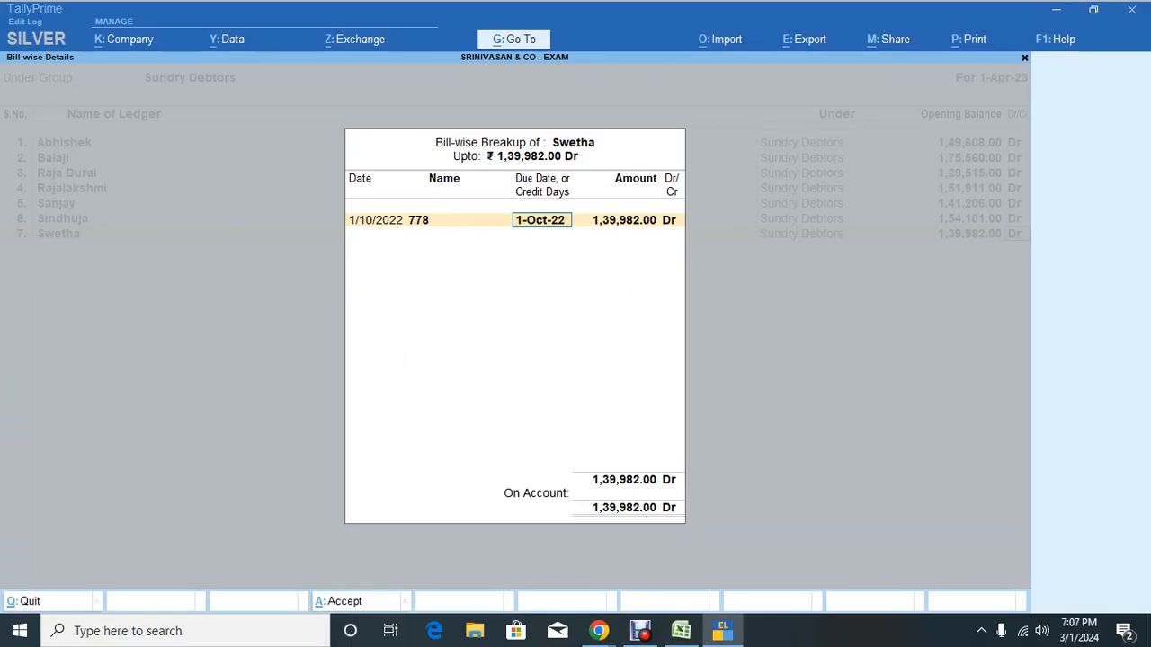
pyautogui.press('Return')
pyautogui.hotkey('ctrl', 'alt', 'v')
pyautogui.press('Return')
pyautogui.press('Return')
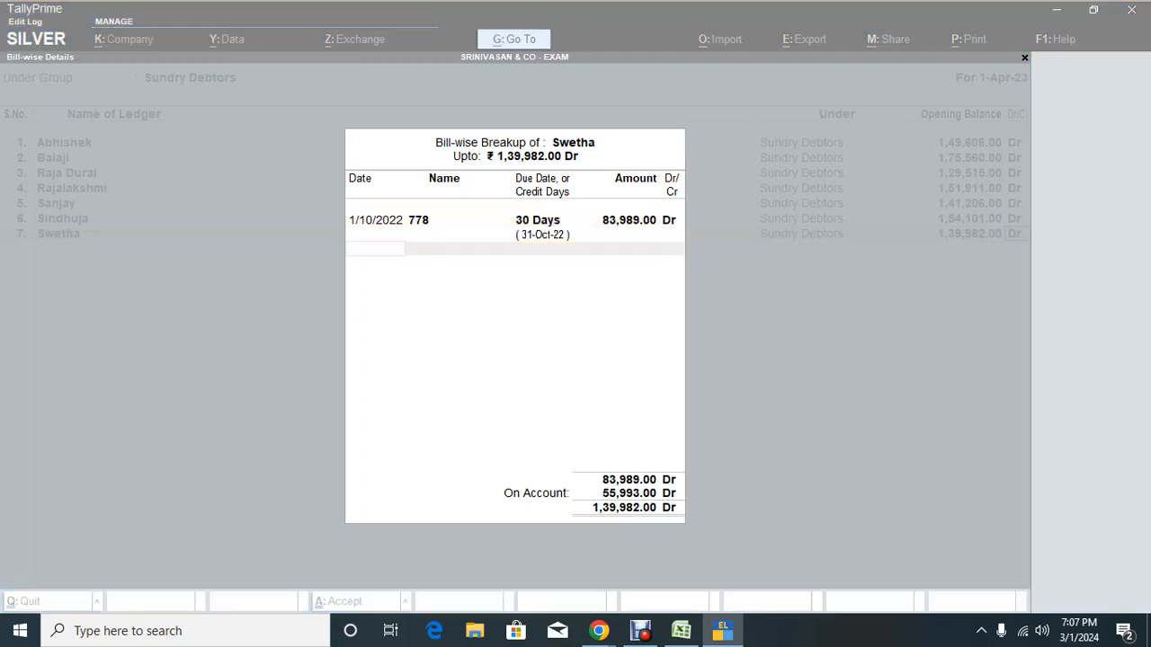
# Step: Enter bill 1011 dated 1.5.2022 for 55,993 with 30 days credit and close the breakup
pyautogui.hotkey('alt', 'Tab')
pyautogui.click(730, 374)
pyautogui.hotkey('ctrl', 'c')
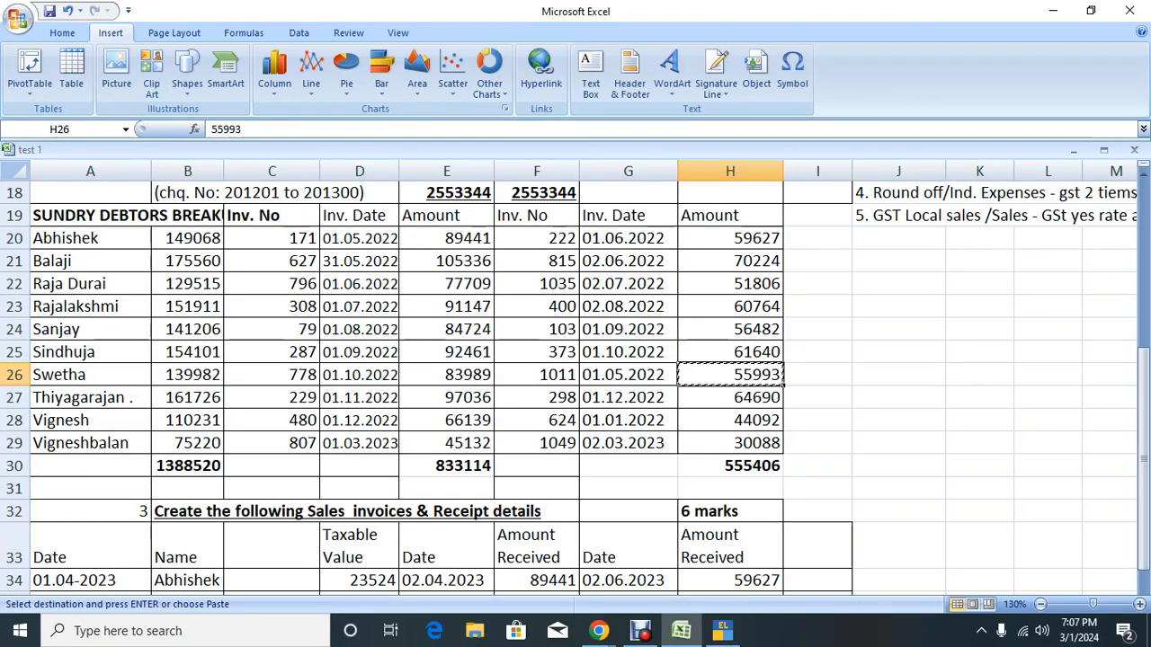
pyautogui.hotkey('alt', 'Tab')
pyautogui.write('1.5.2')
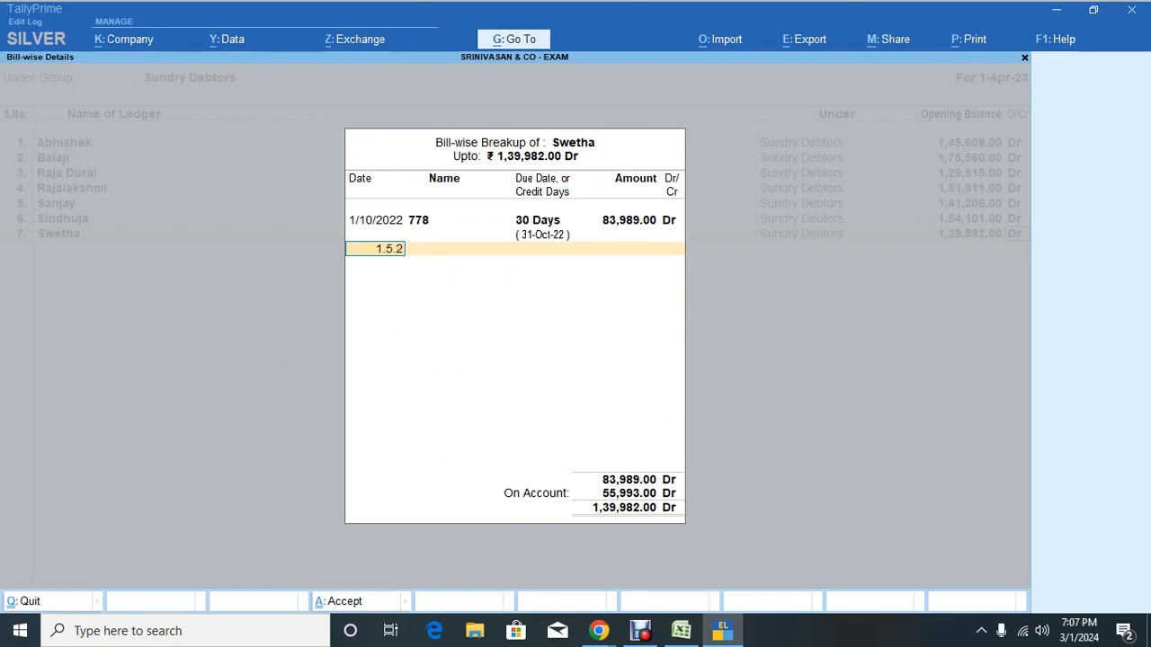
pyautogui.write('022')
pyautogui.press('Return')
pyautogui.write('10')
pyautogui.hotkey('alt', 'Tab')
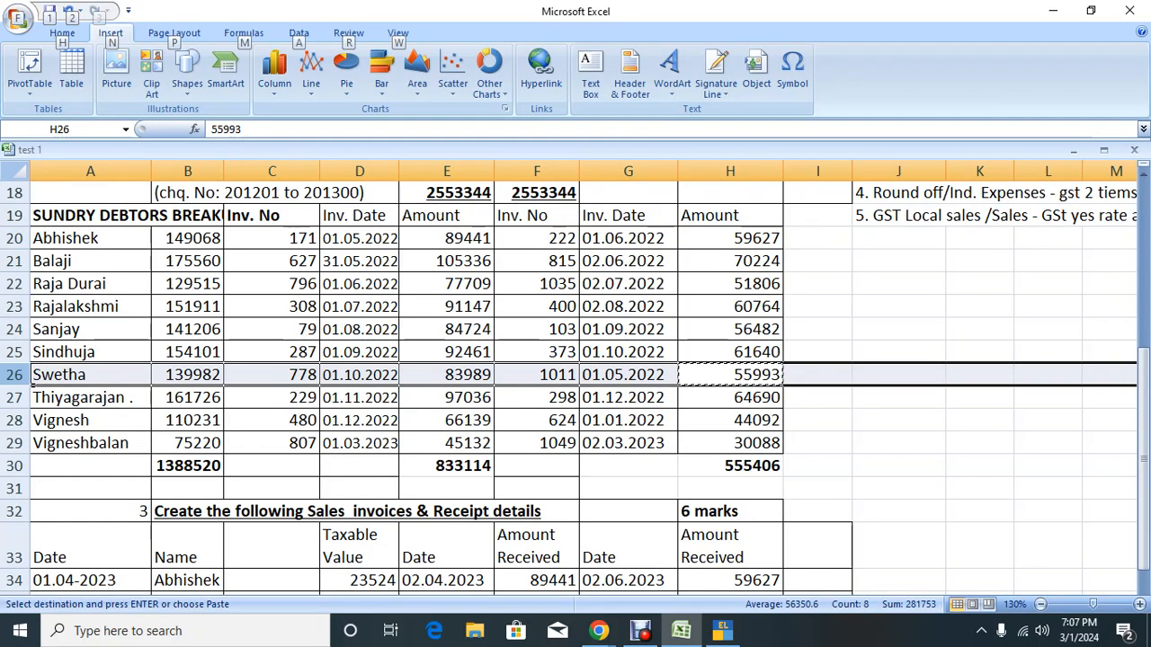
pyautogui.hotkey('alt', 'Tab')
pyautogui.write('11')
pyautogui.press('Return')
pyautogui.write('30')
pyautogui.press('Return')
pyautogui.press('Return')
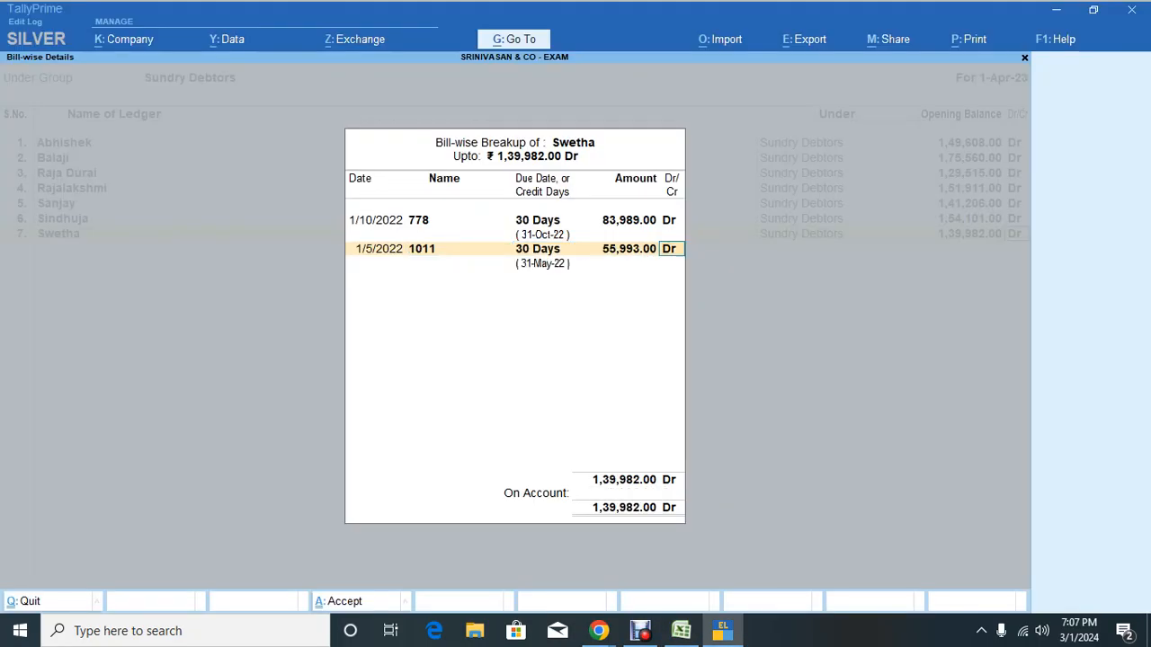
pyautogui.press('Return')
pyautogui.press('Return')
pyautogui.hotkey('alt', 'Tab')
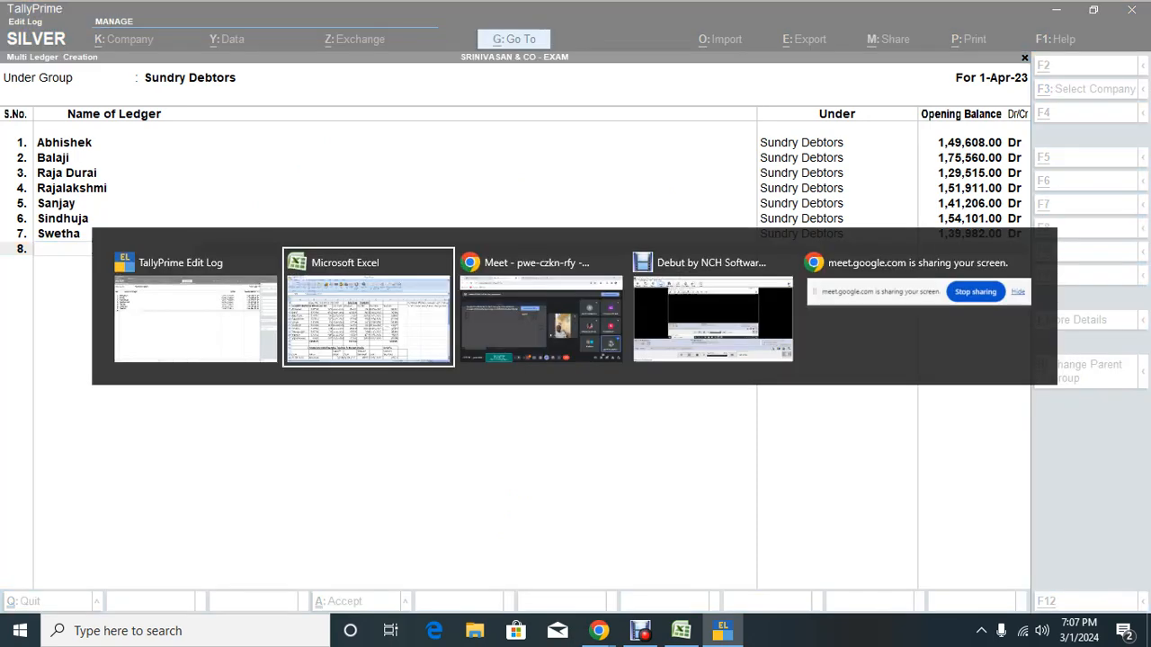
# Step: Copy the eighth debtor's total balance 1,61,726 from Excel and accept its ledger name
pyautogui.click(730, 398)
pyautogui.click(627, 420)
pyautogui.press('Left')
pyautogui.press('Left')
pyautogui.press('Left')
pyautogui.press('Left')
pyautogui.press('Left')
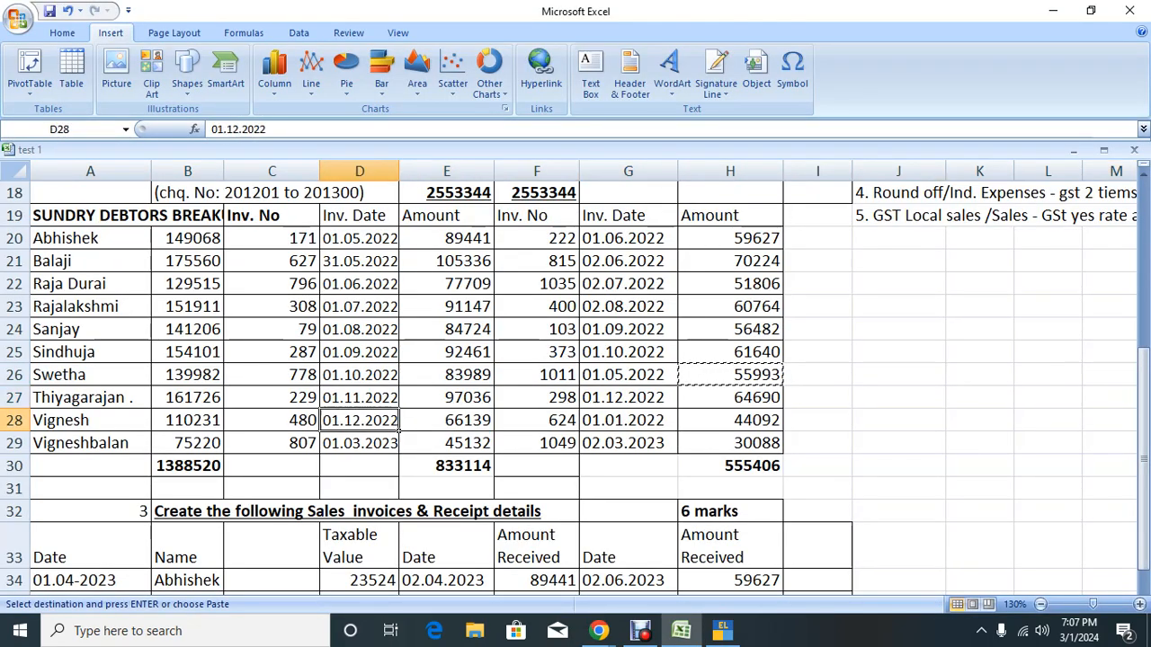
pyautogui.press('Up')
pyautogui.hotkey('ctrl', 'c')
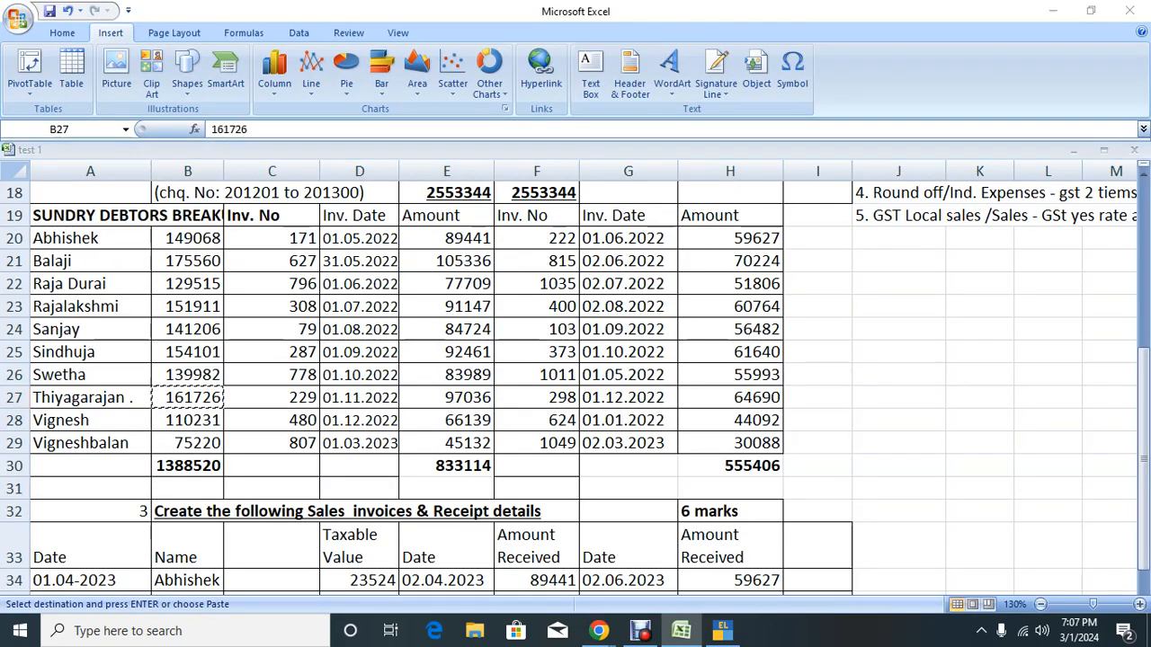
pyautogui.hotkey('alt', 'Tab')
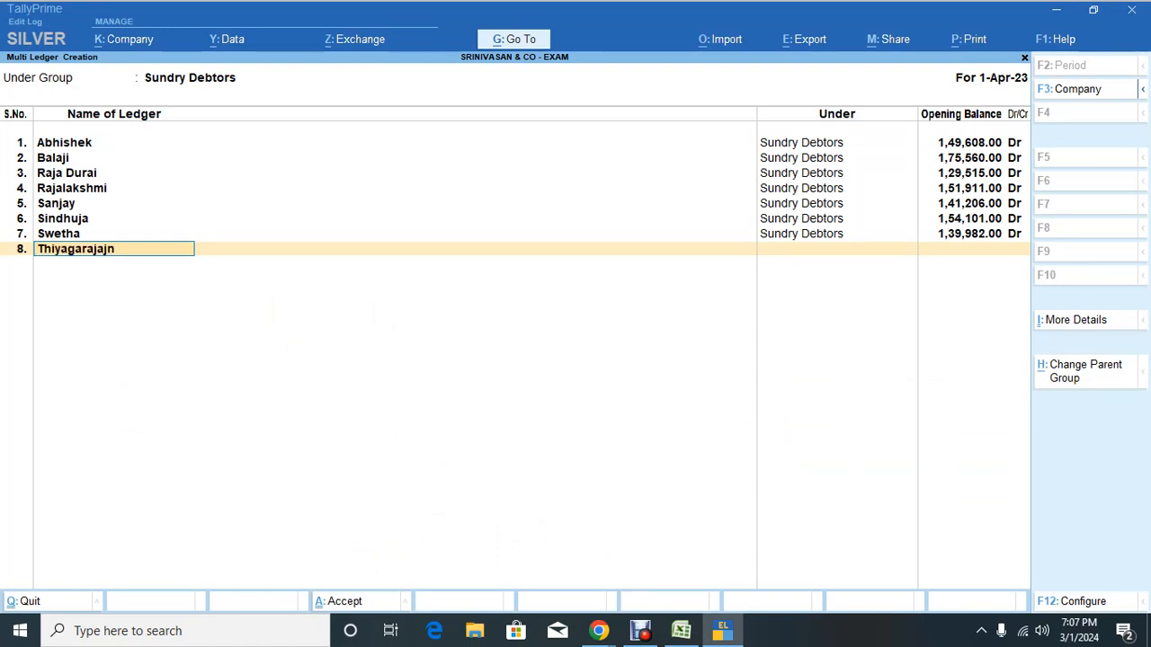
pyautogui.press('Return')
# Step: Copy the first invoice amount 97,036, then move over to the Google Meet call
pyautogui.hotkey('alt', 'Tab')
pyautogui.press('Right')
pyautogui.press('Right')
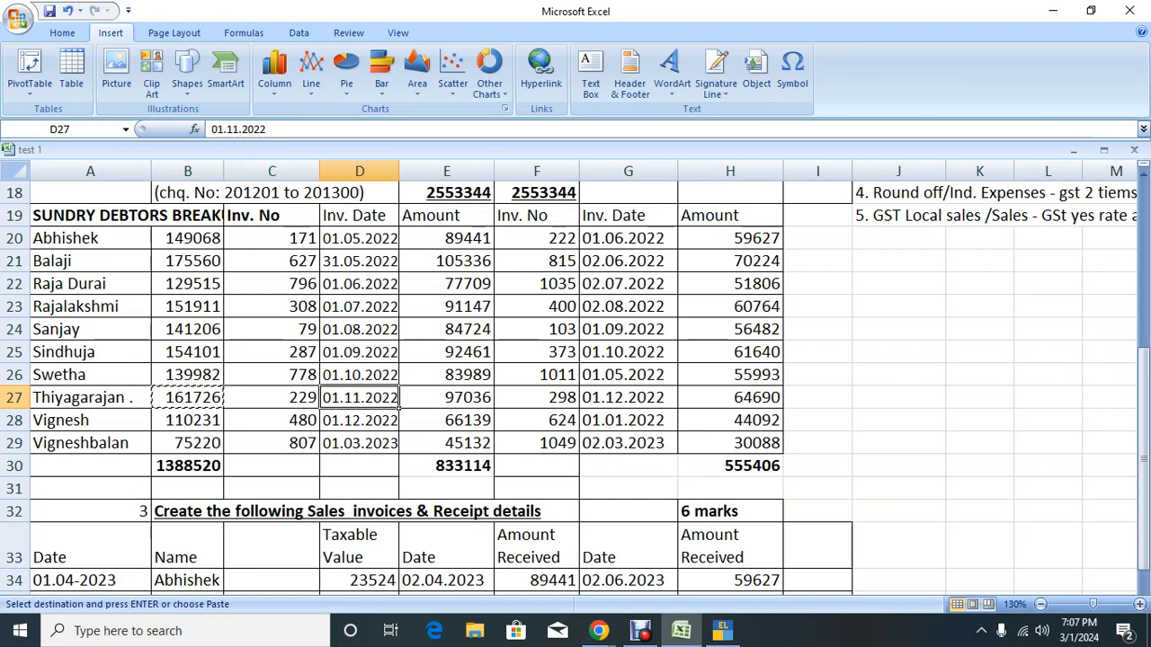
pyautogui.press('Right')
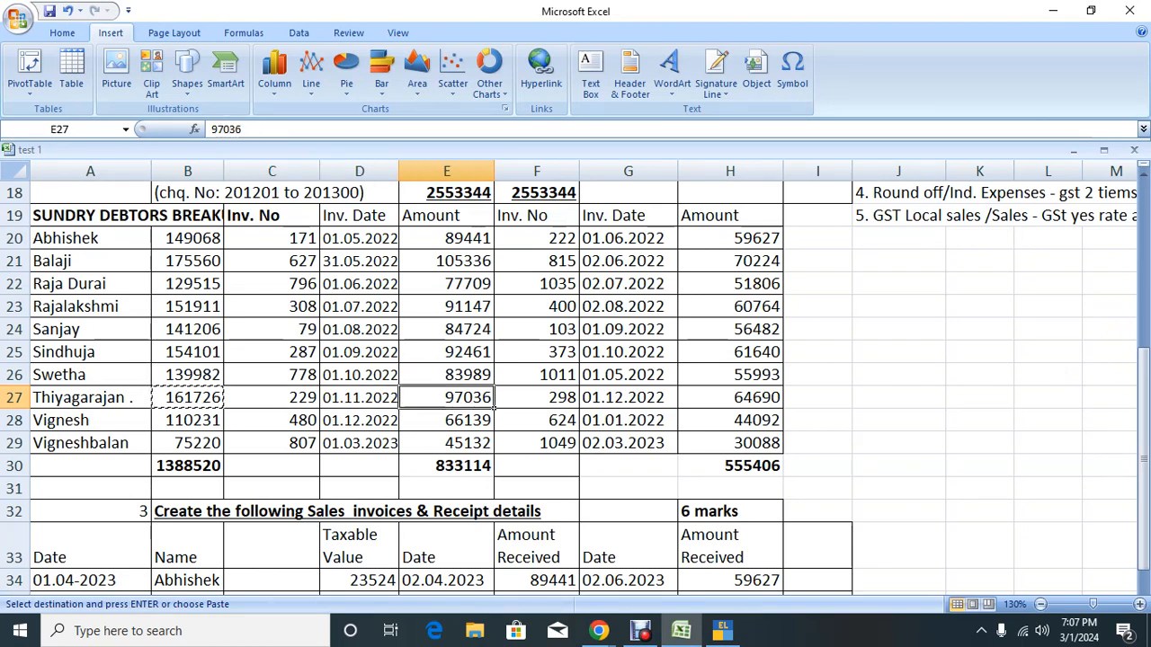
pyautogui.hotkey('ctrl', 'c')
pyautogui.hotkey('alt', 'Tab')
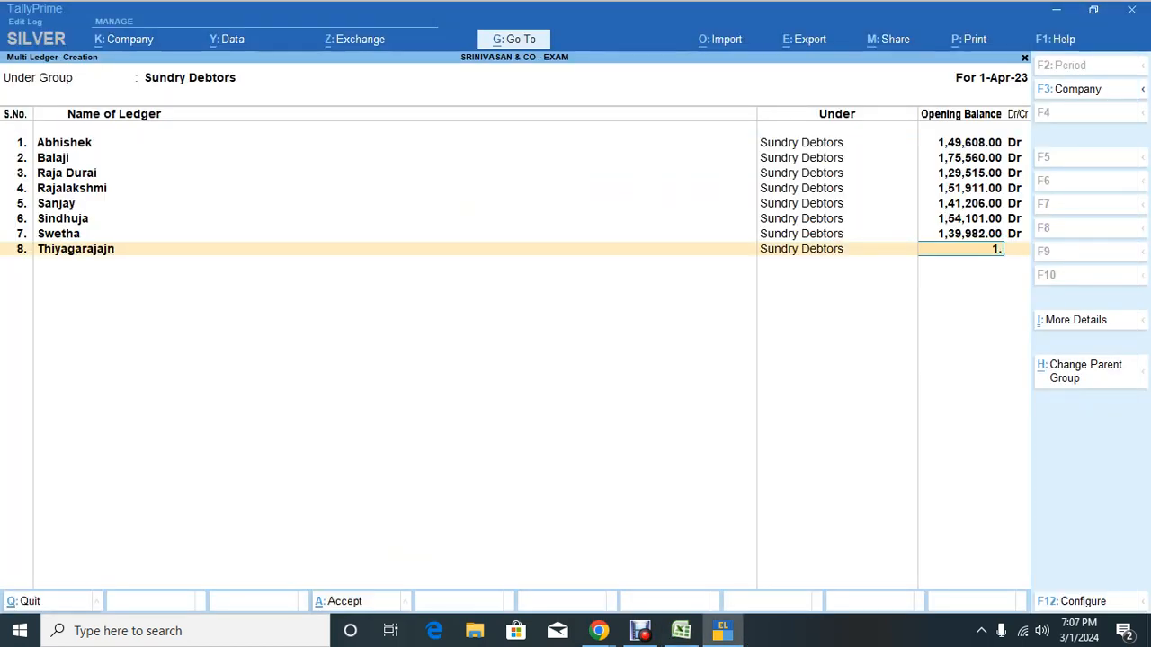
pyautogui.press('BackSpace')
pyautogui.hotkey('alt', 'Tab')
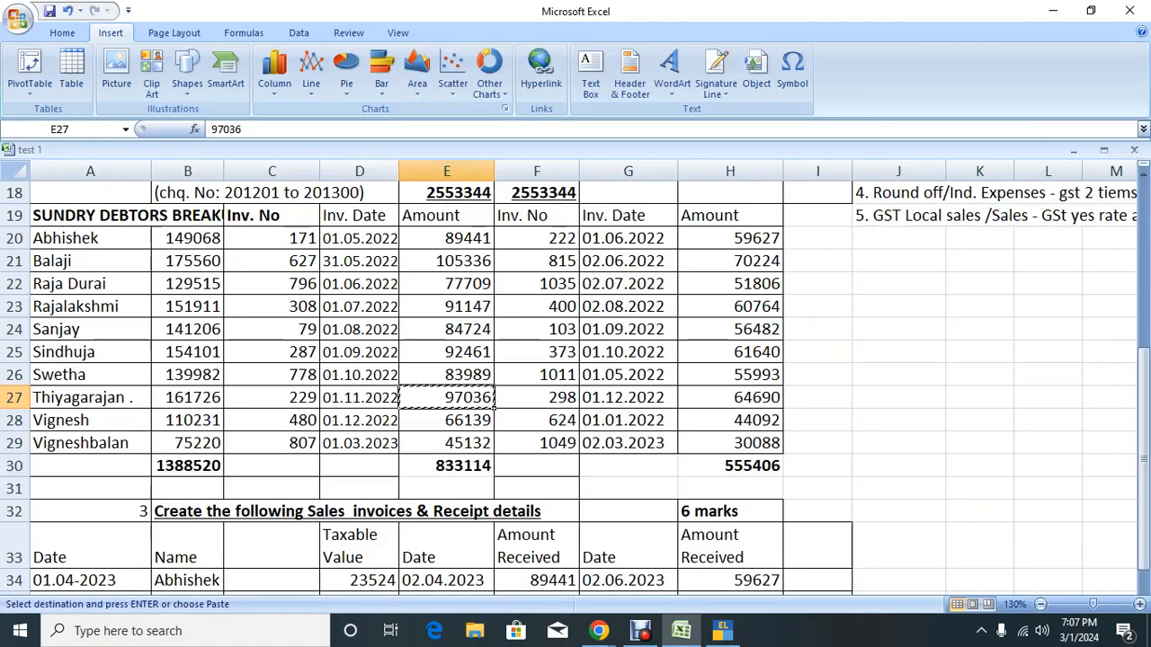
pyautogui.hotkey('alt', 'Tab')
pyautogui.hotkey('alt', 'Tab')
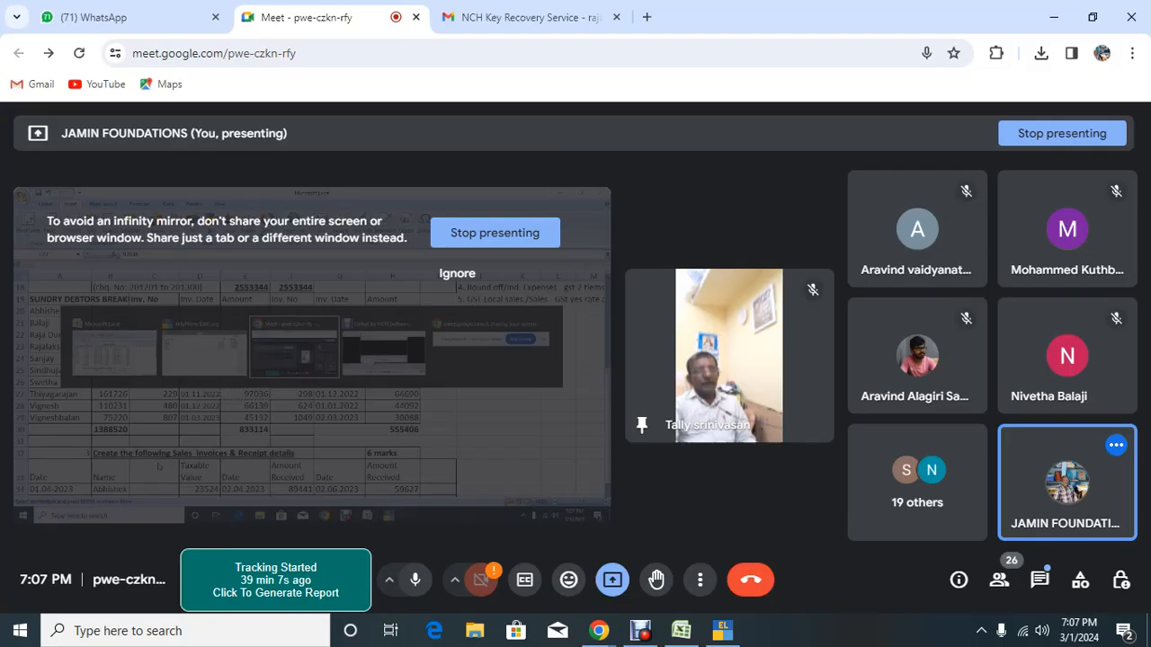
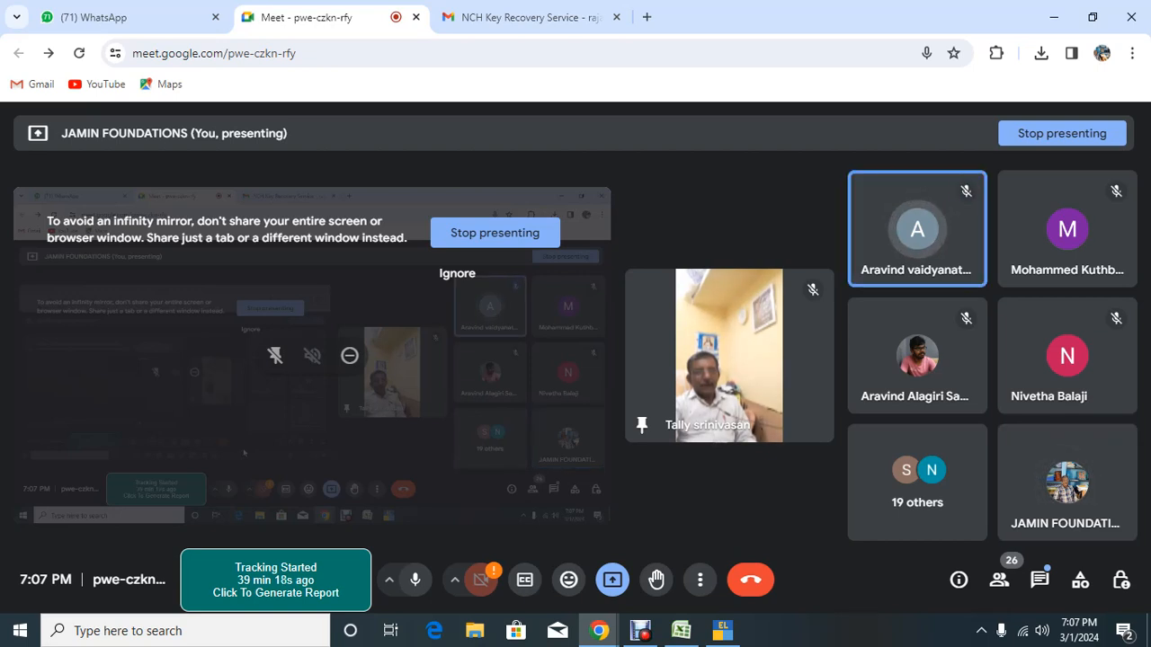
# Step: Enter 97,036 as the eighth debtor's opening balance (a mistaken first attempt)
pyautogui.hotkey('alt', 'Tab')
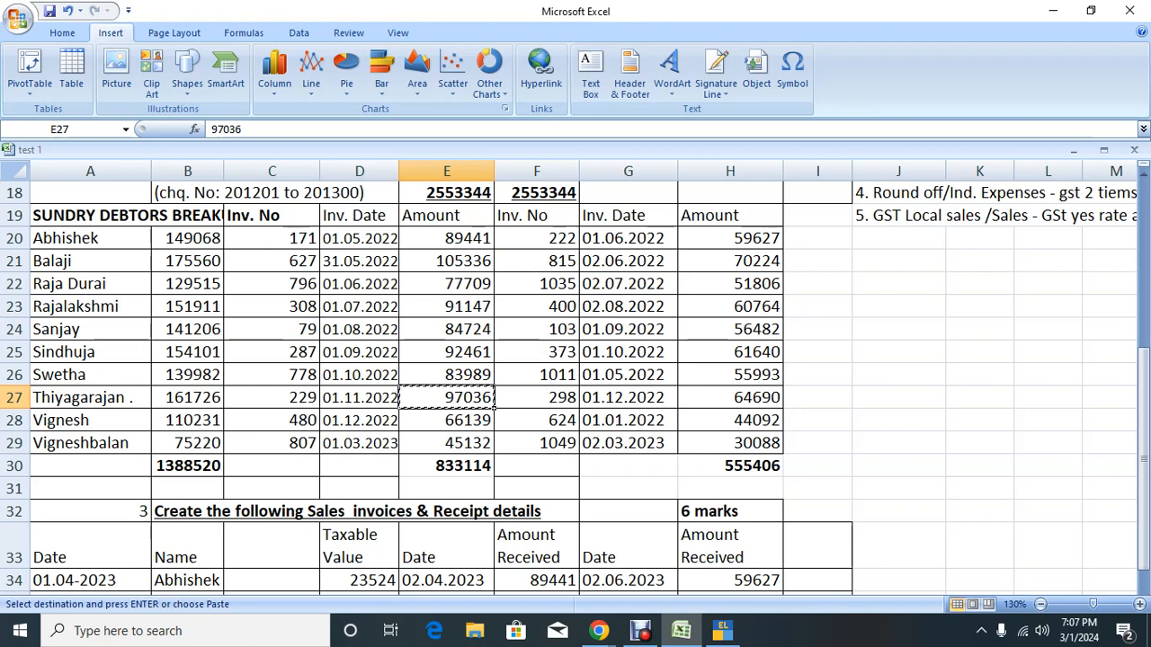
pyautogui.hotkey('alt', 'Tab')
pyautogui.hotkey('alt', 'Tab')
pyautogui.press('Tab')
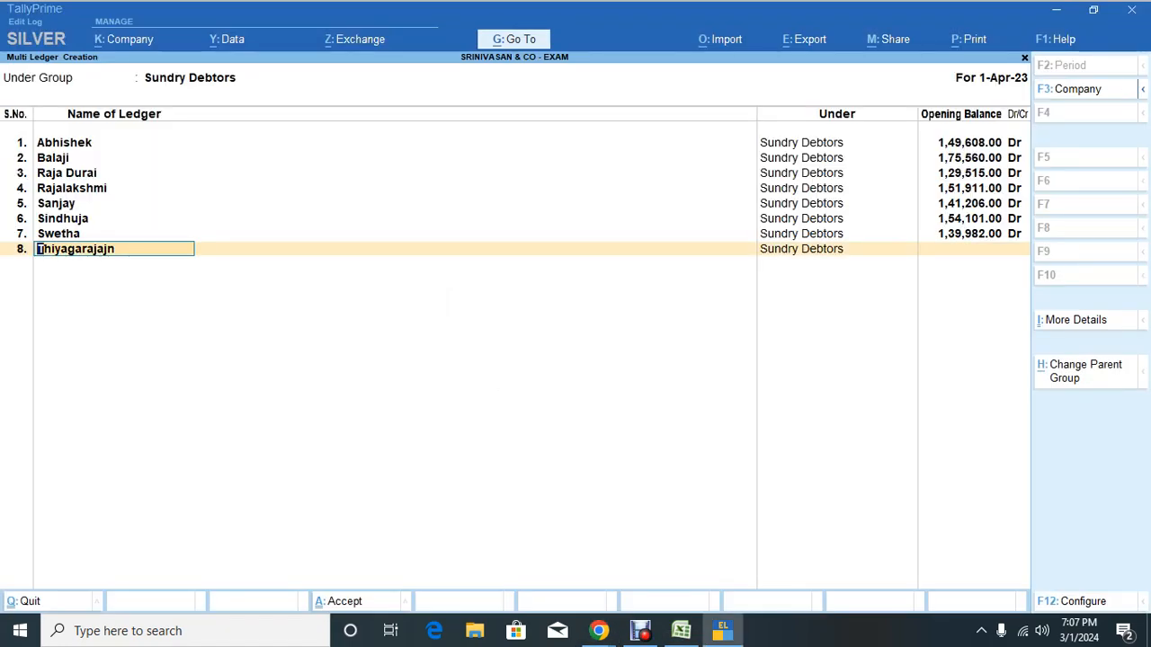
pyautogui.press('Return')
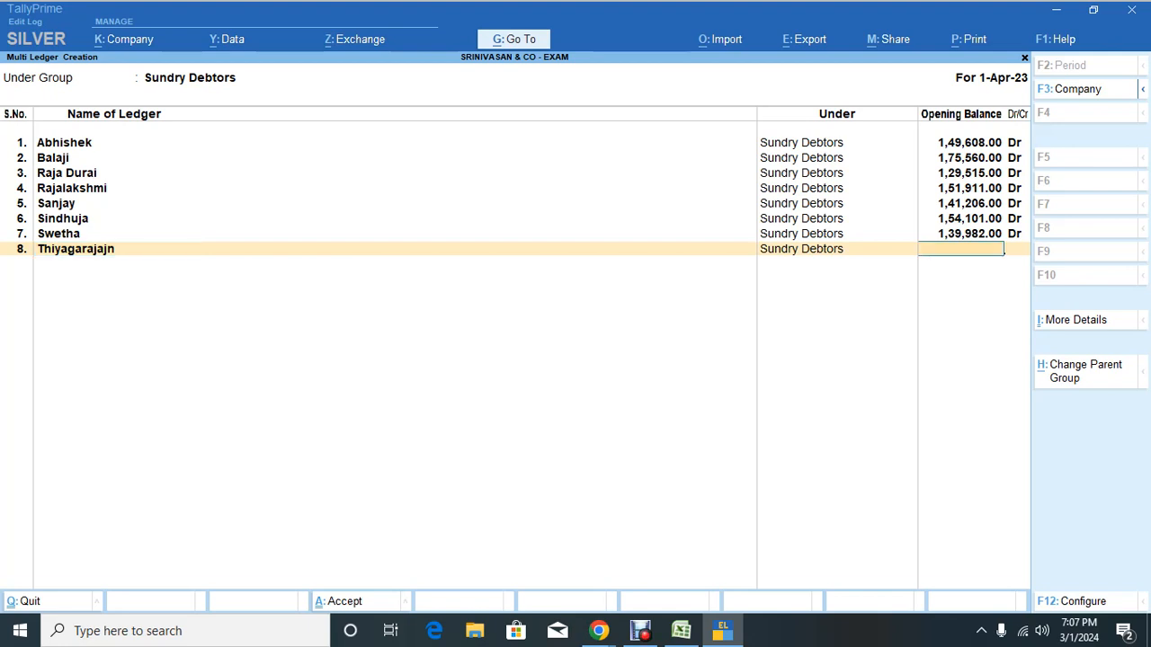
pyautogui.hotkey('ctrl', 'v')
pyautogui.press('Escape')
pyautogui.press('Escape')
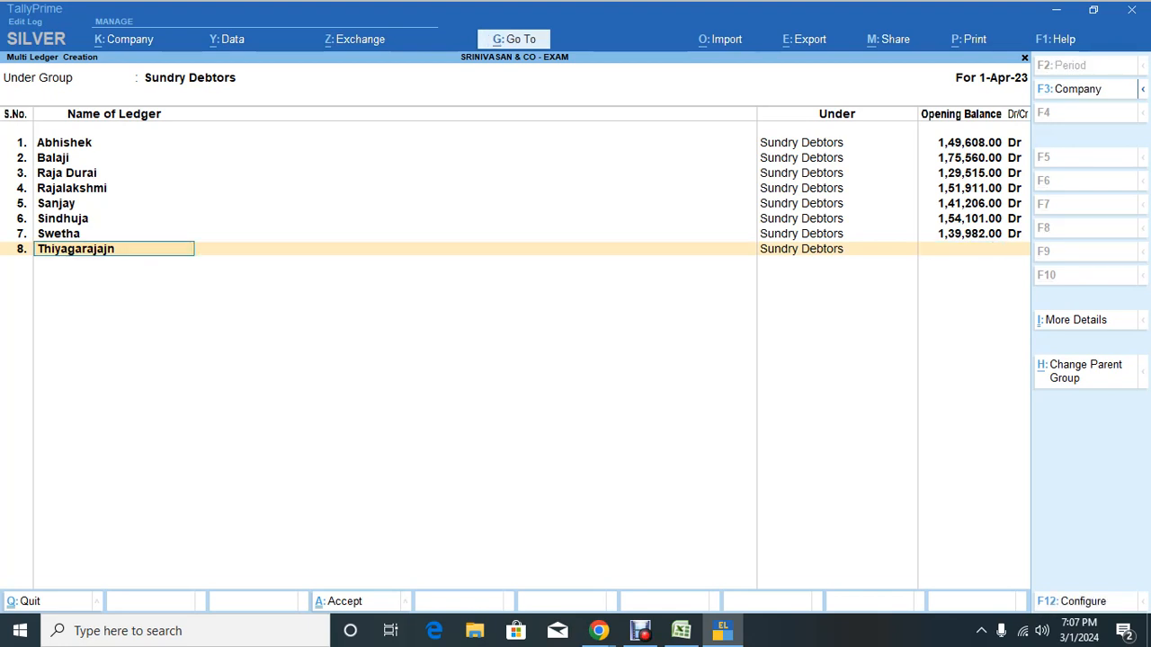
pyautogui.press('Return')
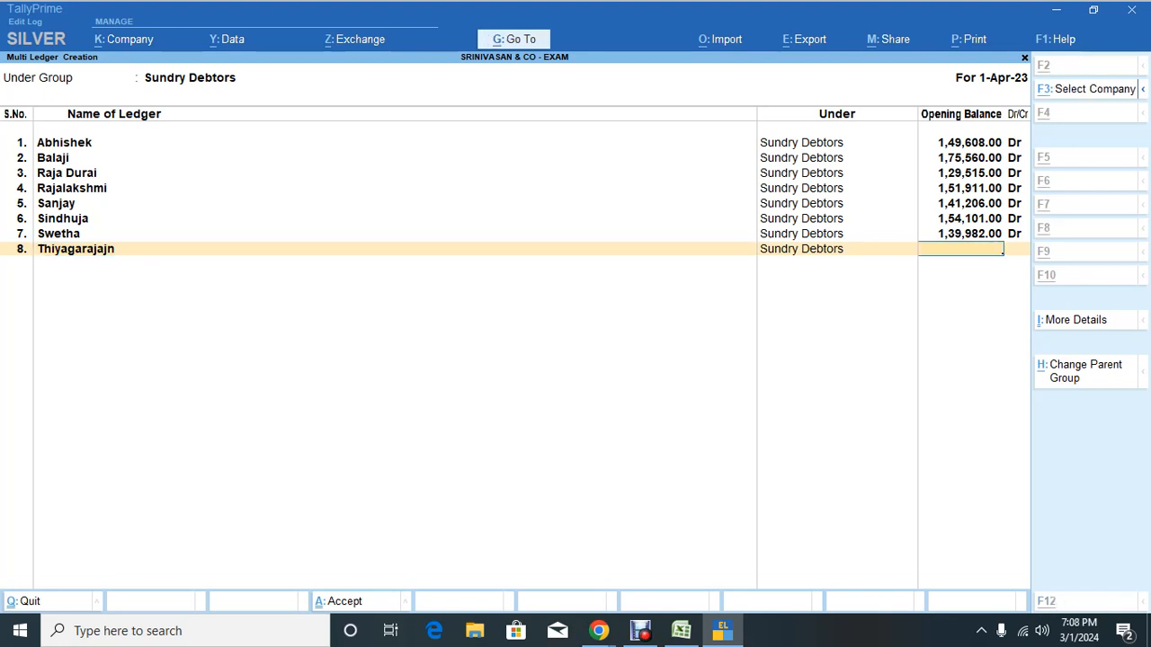
pyautogui.hotkey('alt', 'Tab')
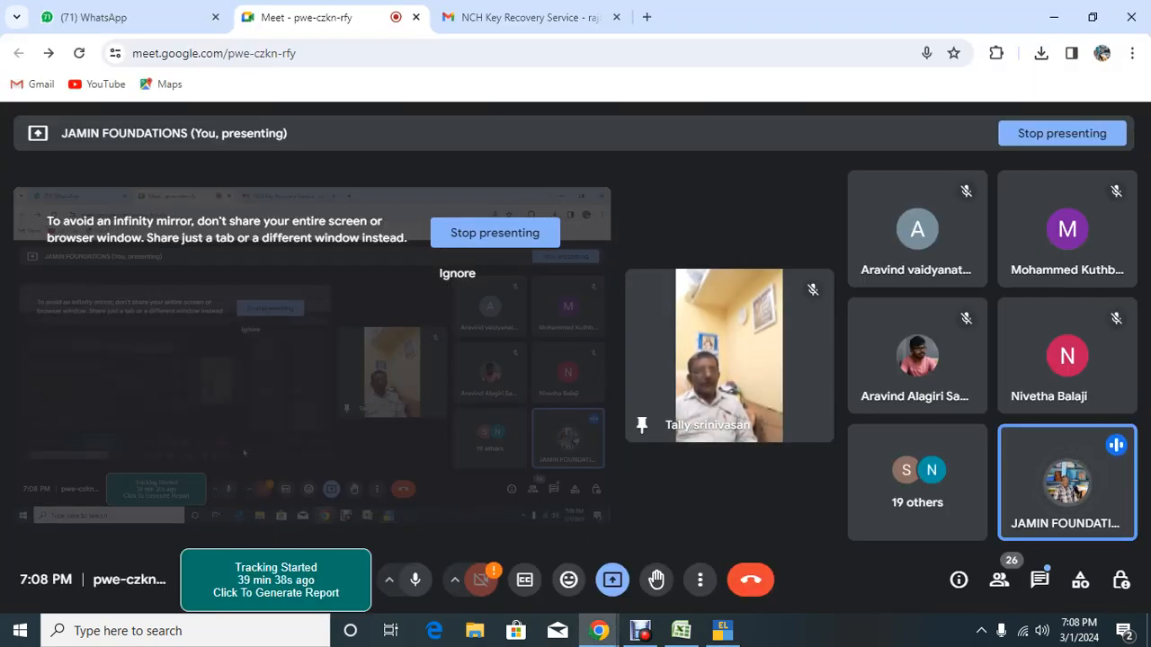
pyautogui.hotkey('alt', 'Tab')
pyautogui.hotkey('alt', 'Tab')
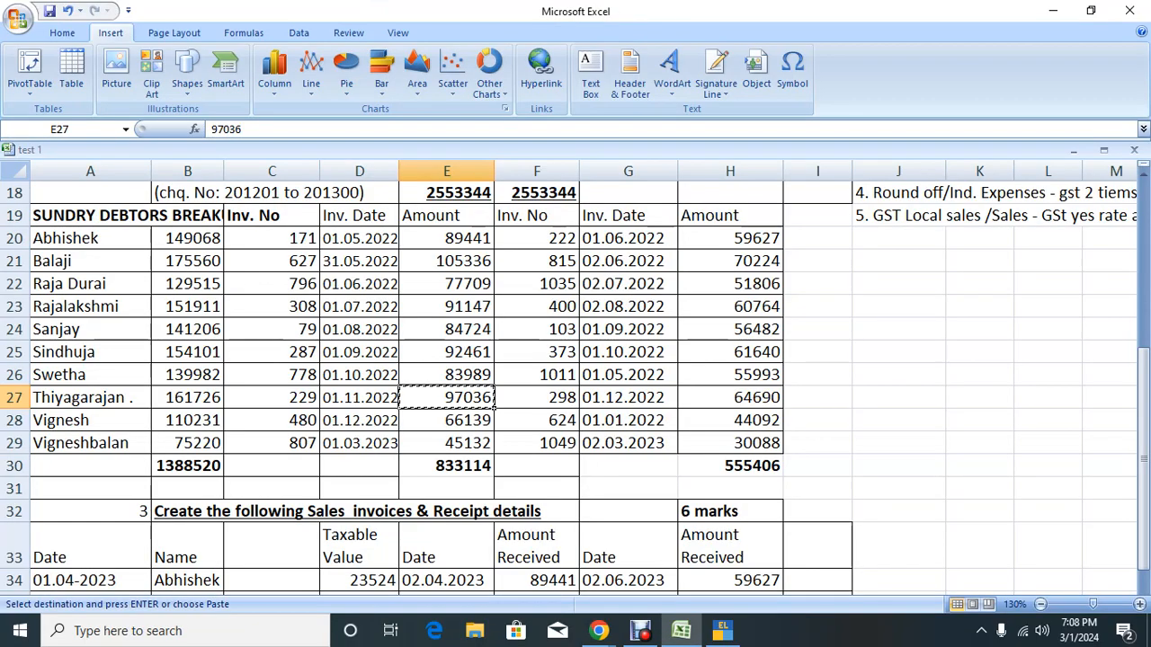
pyautogui.hotkey('alt', 'Tab')
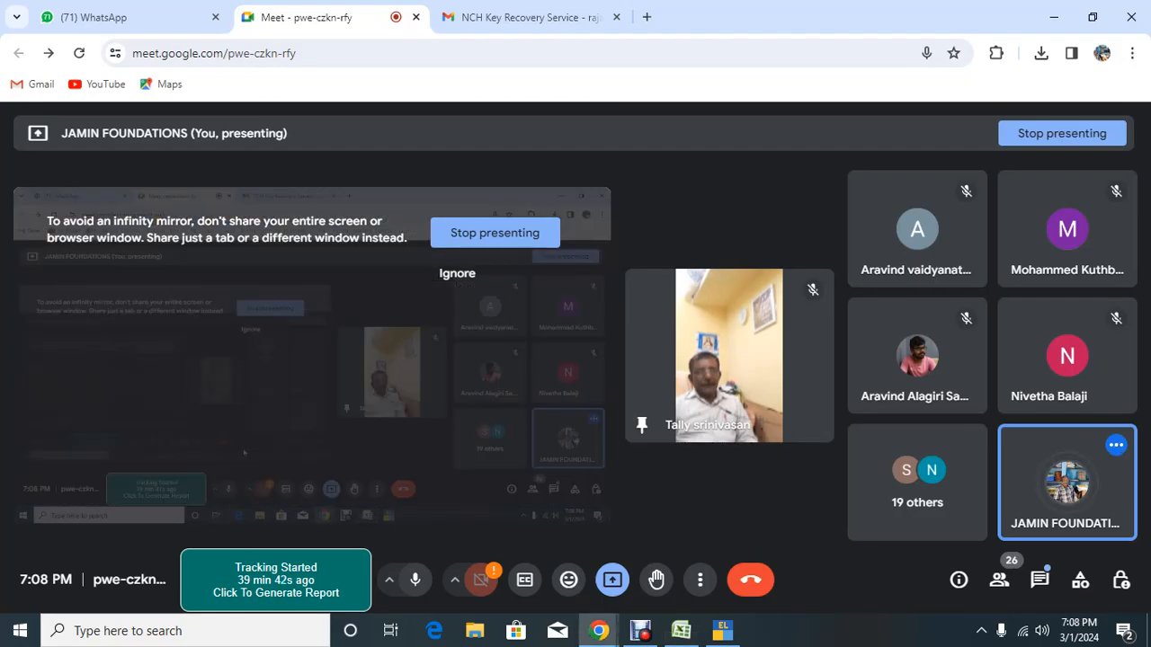
pyautogui.hotkey('alt', 'Tab')
pyautogui.hotkey('alt', 'Tab')
pyautogui.write('97036')
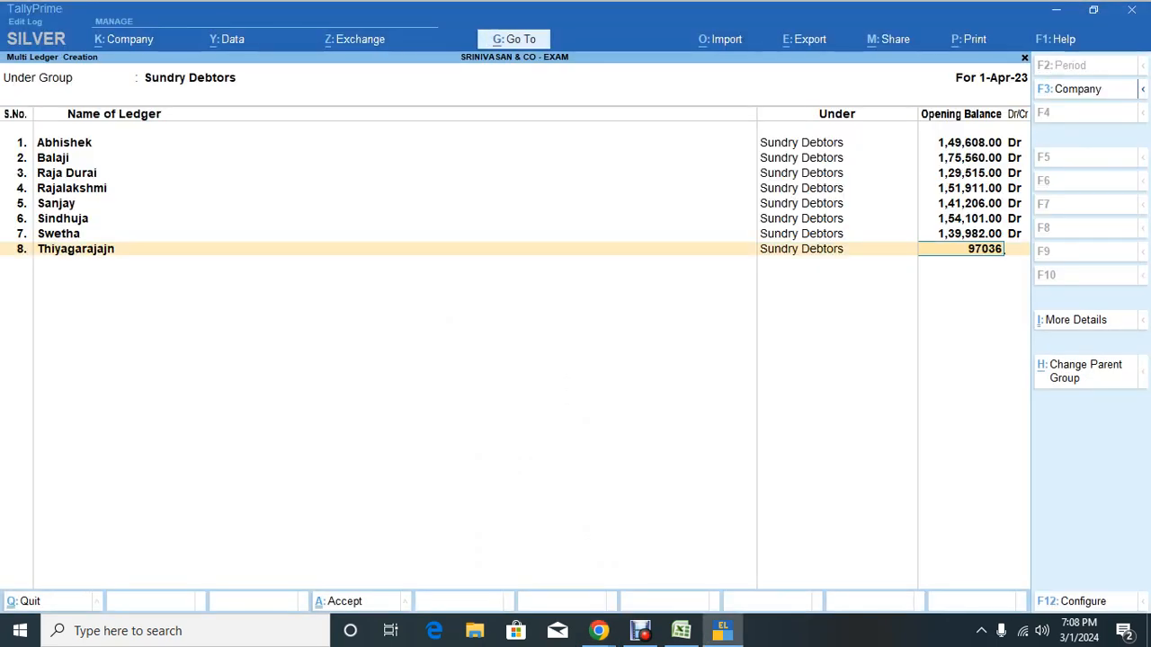
pyautogui.press('Return')
pyautogui.press('Return')
# Step: Replace the eighth debtor's opening balance with the 1,61,726 total from Excel B27, as Dr
pyautogui.hotkey('alt', 'Tab')
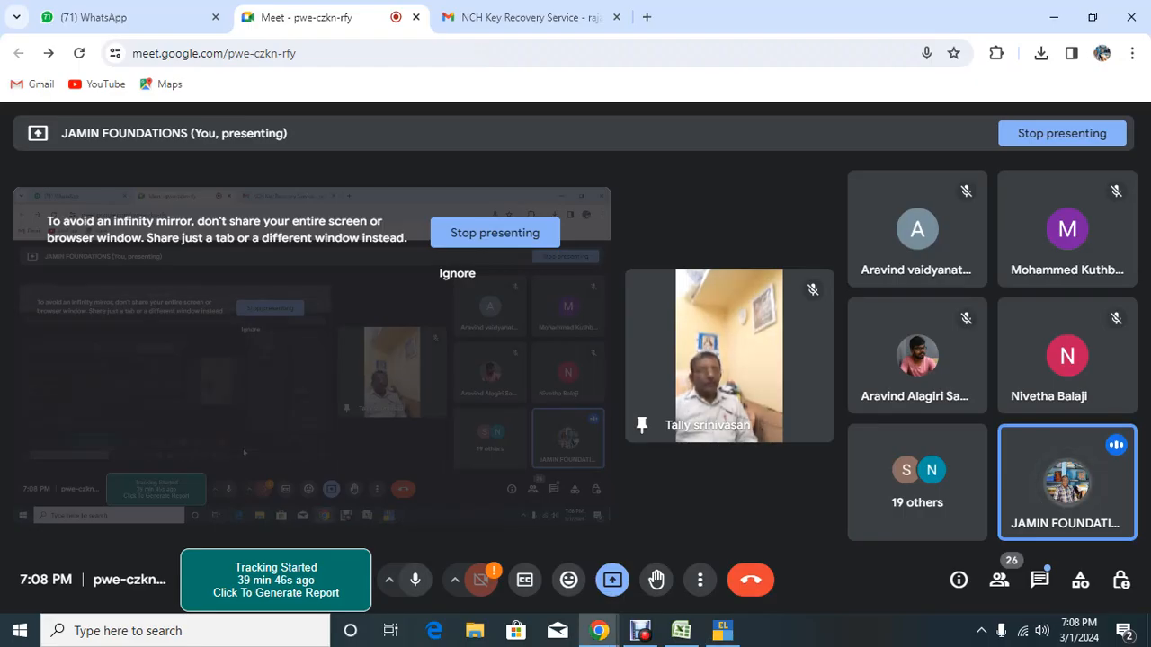
pyautogui.hotkey('alt', 'Tab')
pyautogui.hotkey('alt', 'Tab')
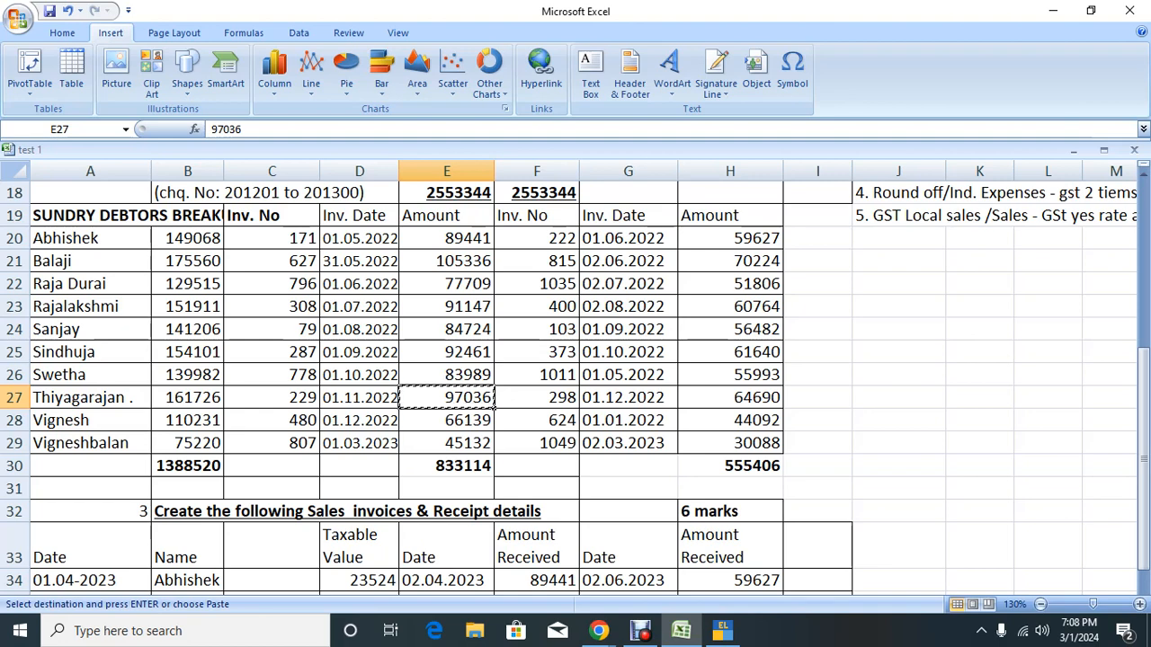
pyautogui.press('Left')
pyautogui.press('Left')
pyautogui.press('Left')
pyautogui.hotkey('ctrl', 'c')
pyautogui.hotkey('alt', 'Tab')
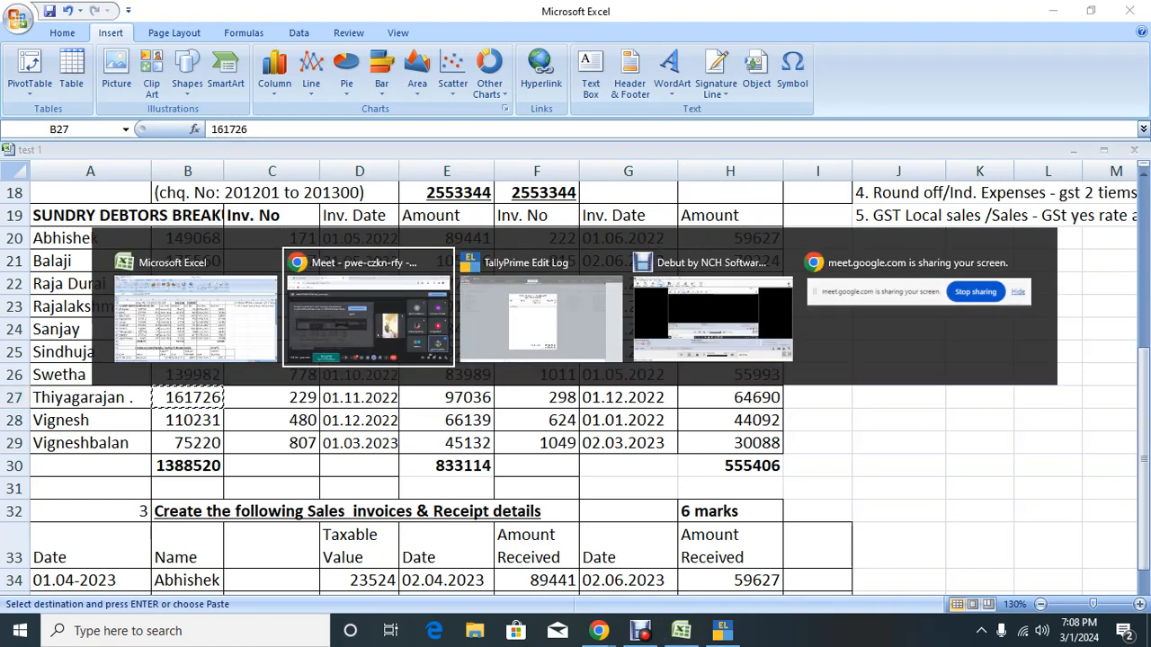
pyautogui.hotkey('alt', 'Tab')
pyautogui.press('Escape')
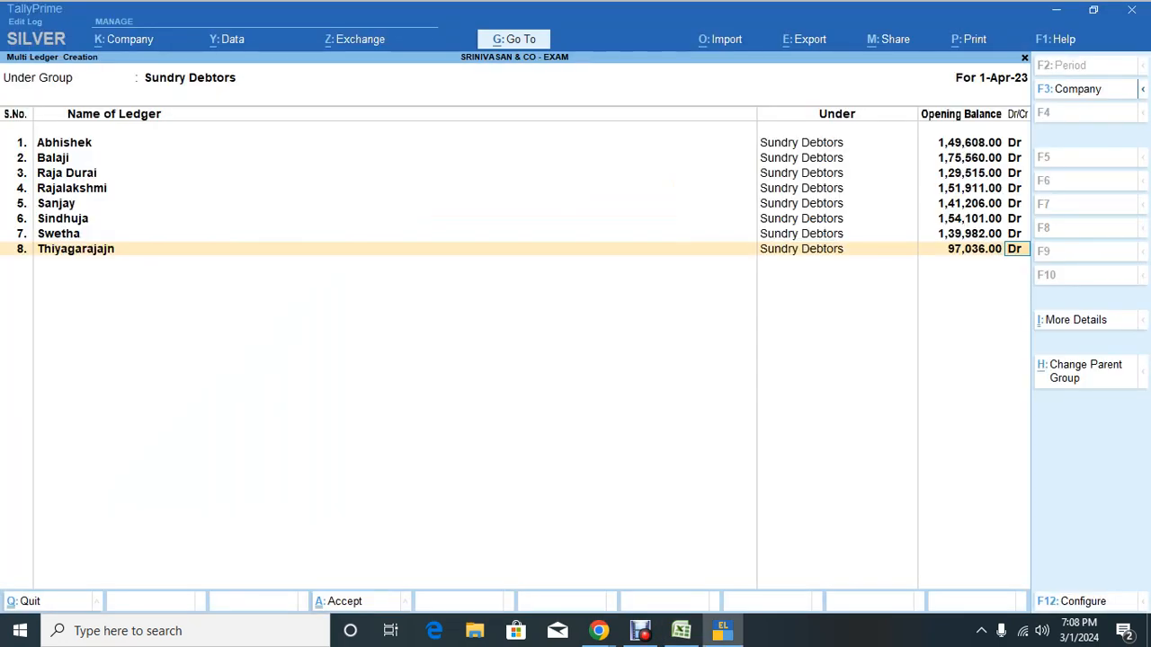
pyautogui.press('BackSpace')
pyautogui.hotkey('ctrl', 'v')
pyautogui.press('Return')
pyautogui.press('Return')
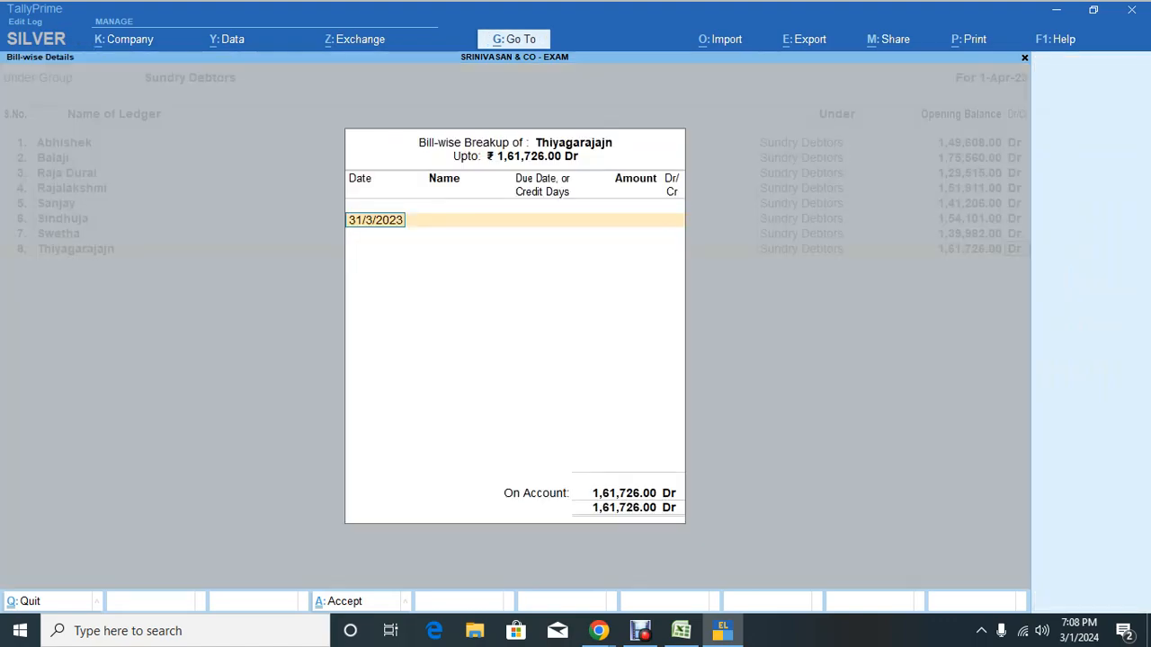
# Step: Enter bill 229 dated 1.11.22, 30 days credit, for 97,036 Dr
pyautogui.hotkey('alt', 'Tab')
pyautogui.press('Right')
pyautogui.press('Right')
pyautogui.press('Right')
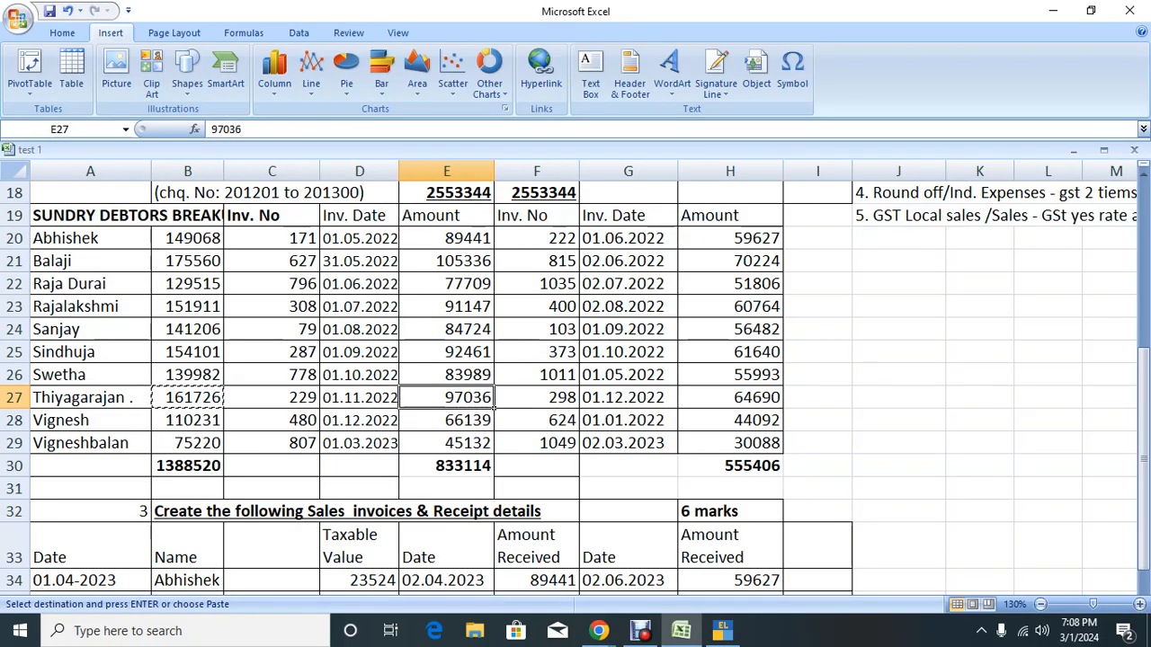
pyautogui.hotkey('ctrl', 'c')
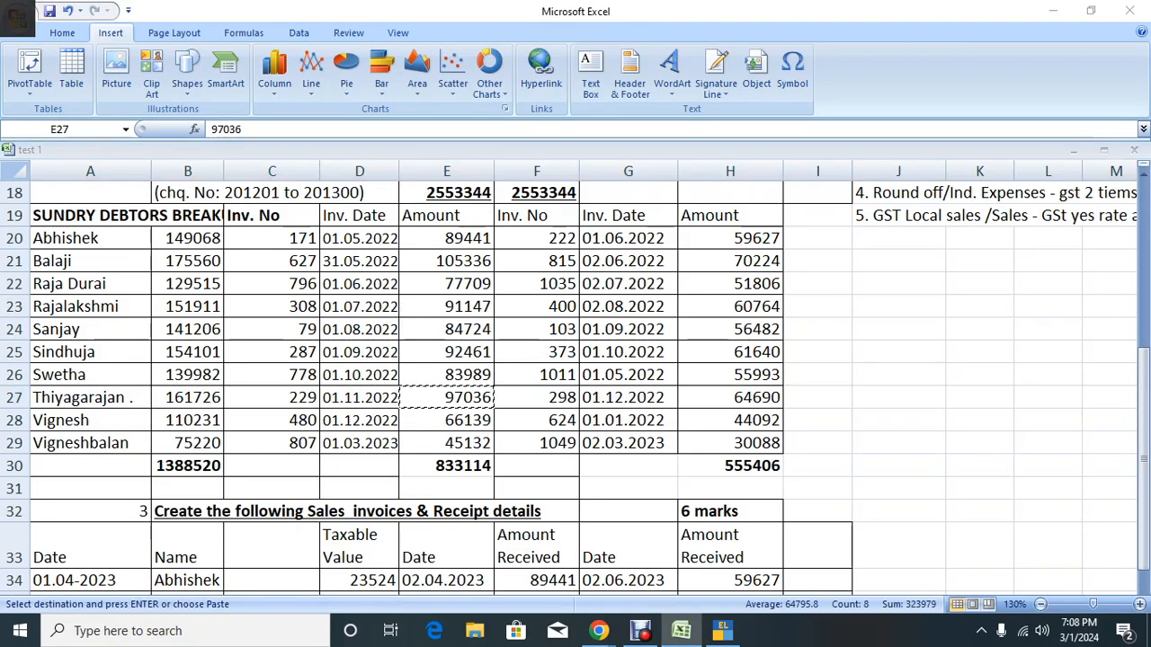
pyautogui.hotkey('alt', 'Tab')
pyautogui.write('1')
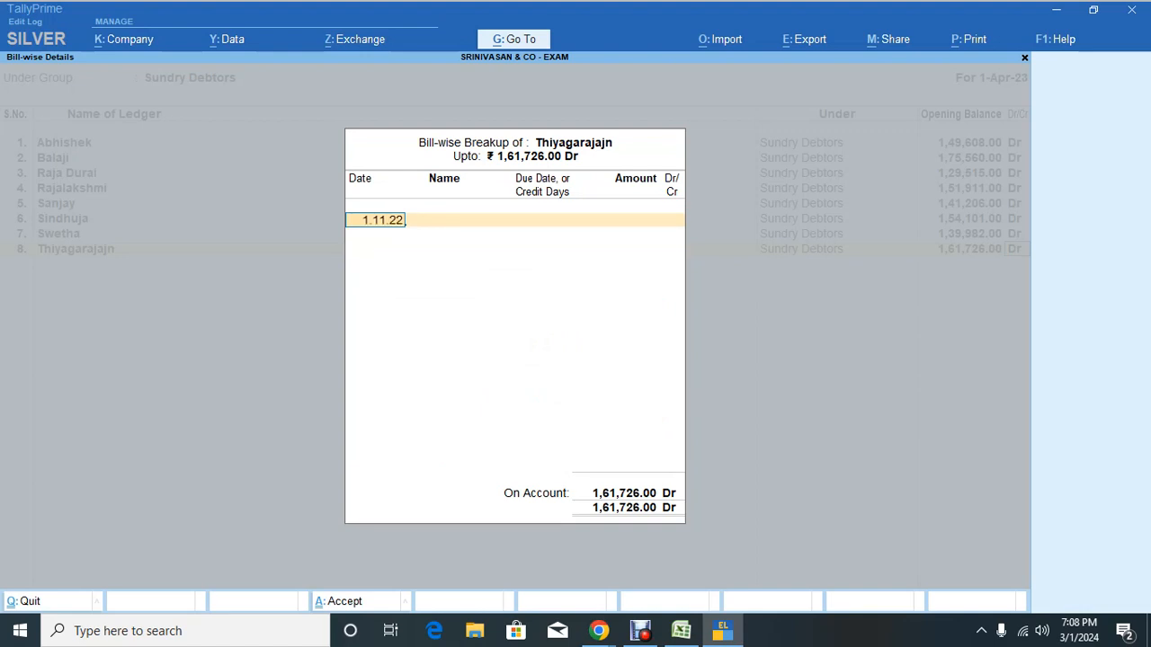
pyautogui.write('.11.22')
pyautogui.press('Return')
pyautogui.hotkey('alt', 'Tab')
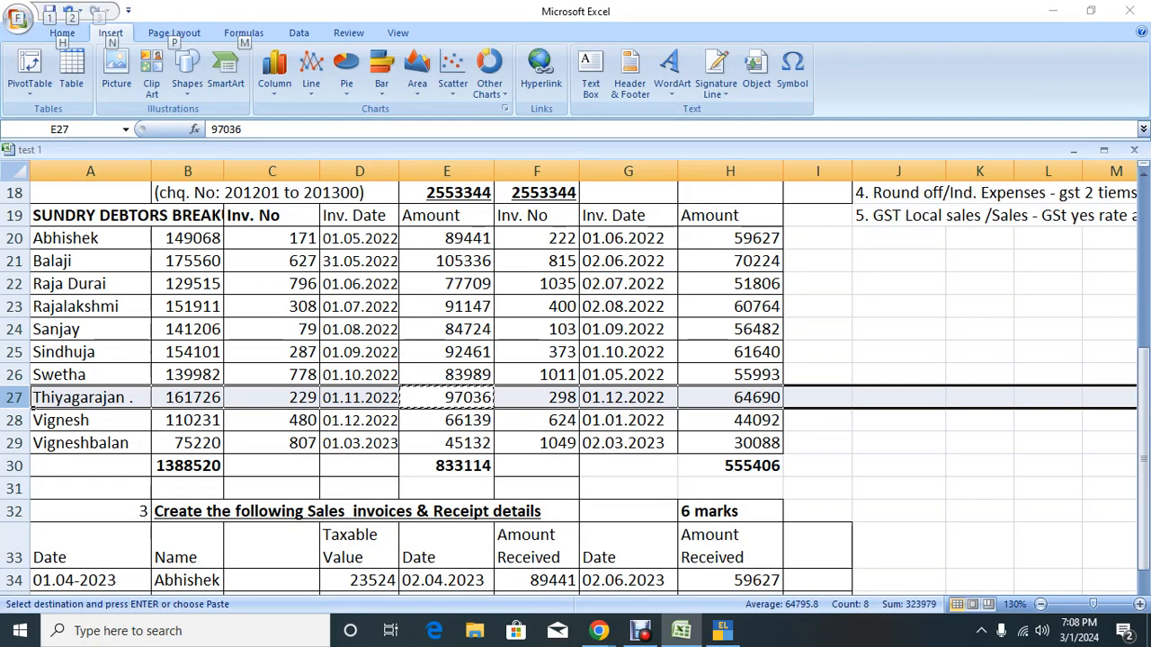
pyautogui.hotkey('alt', 'Tab')
pyautogui.write('22')
pyautogui.press('Return')
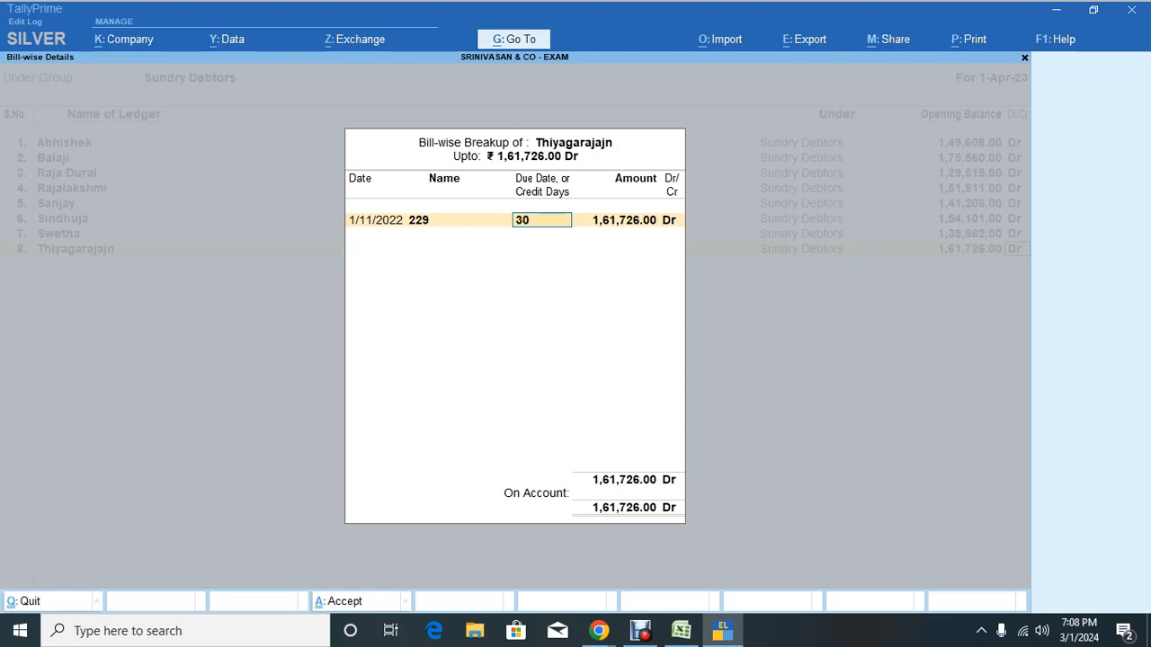
pyautogui.press('Return')
pyautogui.hotkey('ctrl', 'v')
pyautogui.press('Return')
pyautogui.press('Return')
# Step: Enter bill 298 dated 1.12.22, 30 days credit, for 64,690 Dr
pyautogui.hotkey('alt', 'Tab')
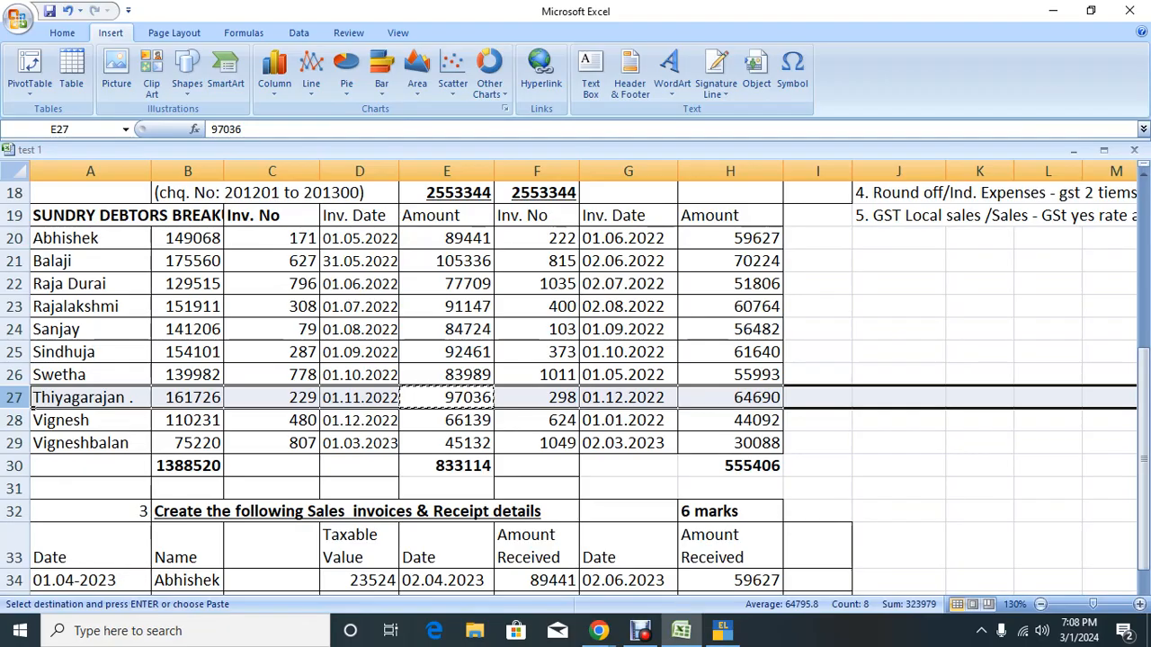
pyautogui.press('Right')
pyautogui.press('Right')
pyautogui.press('Right')
pyautogui.press('Right')
pyautogui.press('Left')
pyautogui.hotkey('ctrl', 'c')
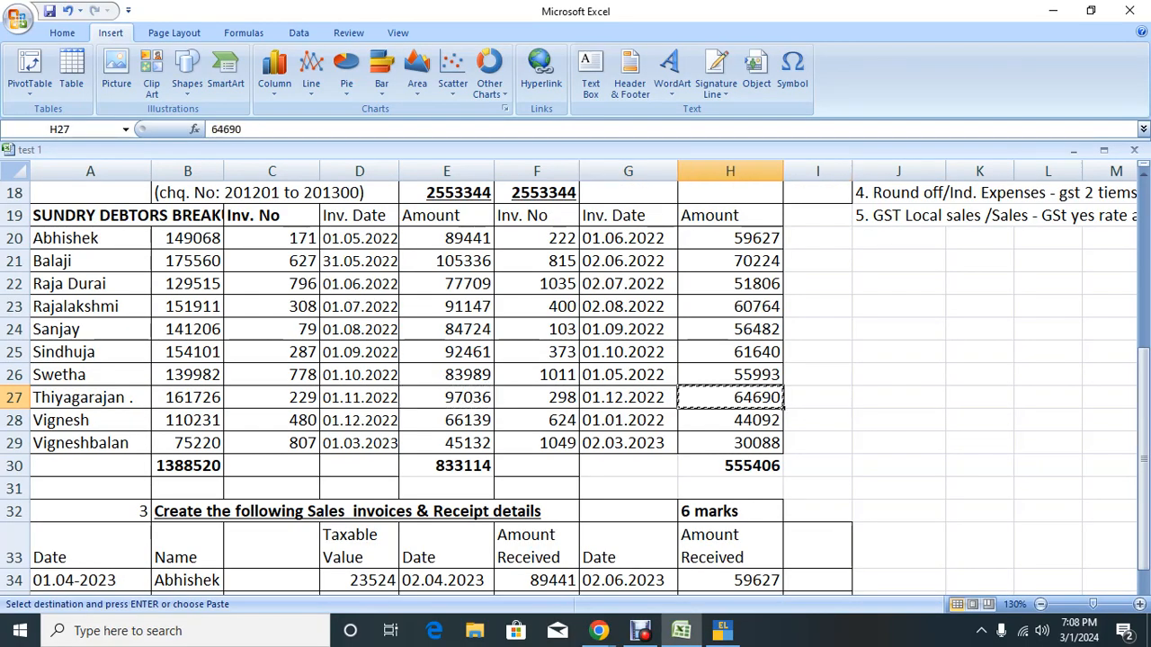
pyautogui.hotkey('alt', 'Tab')
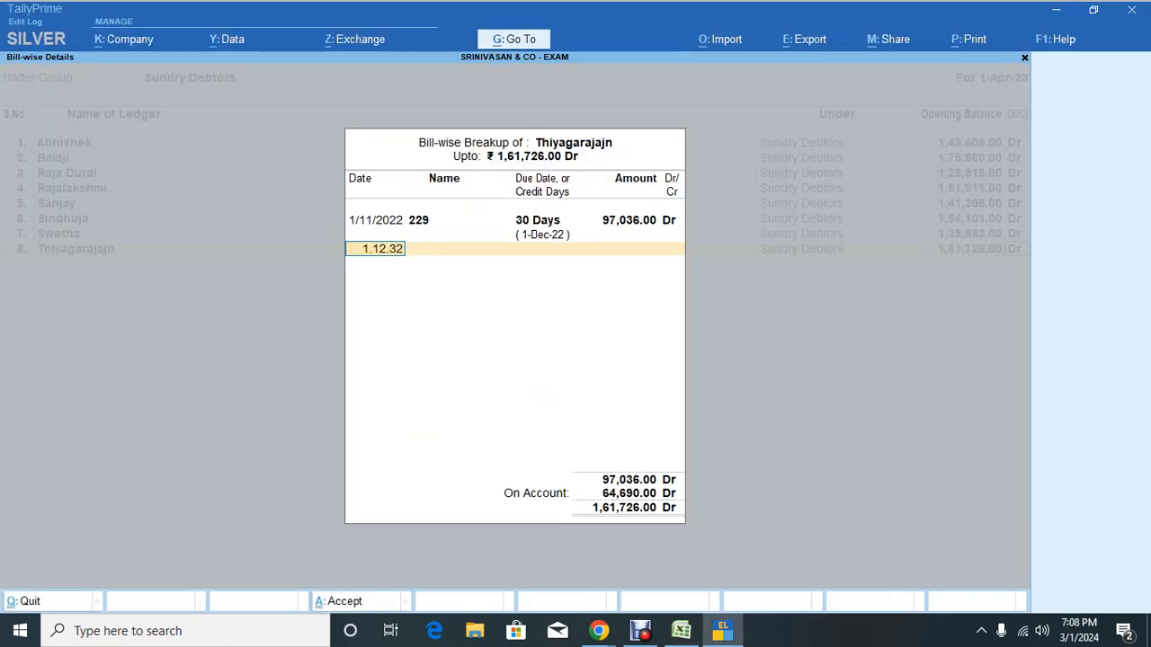
pyautogui.write('1.12.22')
pyautogui.press('Return')
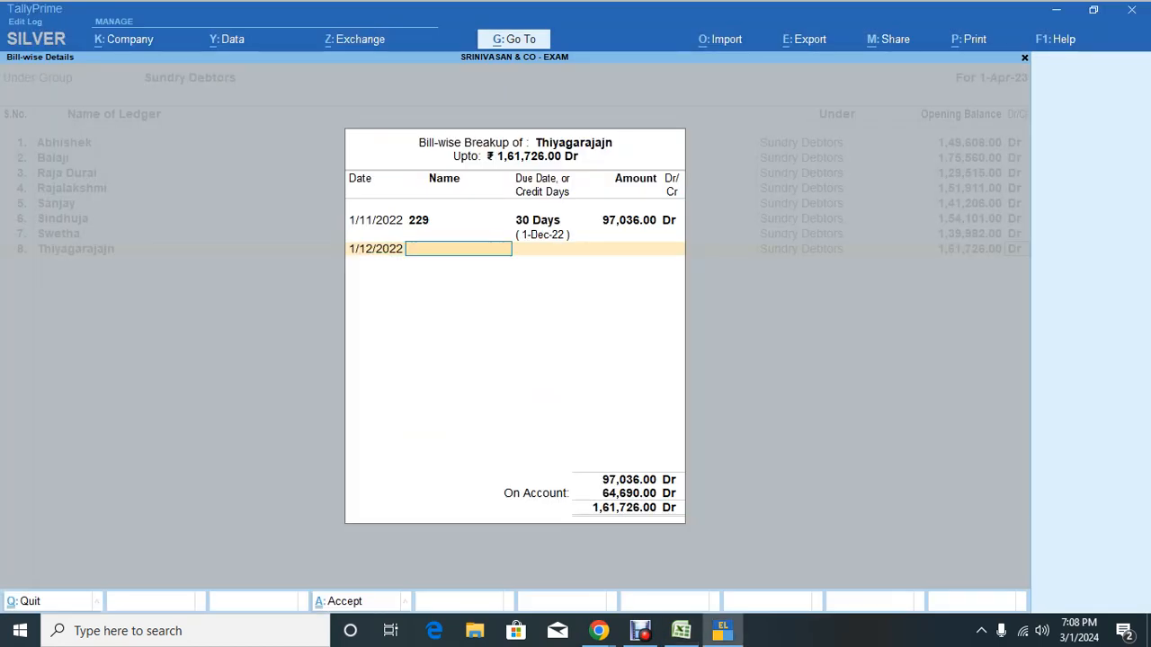
pyautogui.hotkey('alt', 'Tab')
pyautogui.hotkey('alt', 'Tab')
pyautogui.write('298')
pyautogui.press('Return')
pyautogui.write('30')
pyautogui.press('Return')
pyautogui.press('Return')
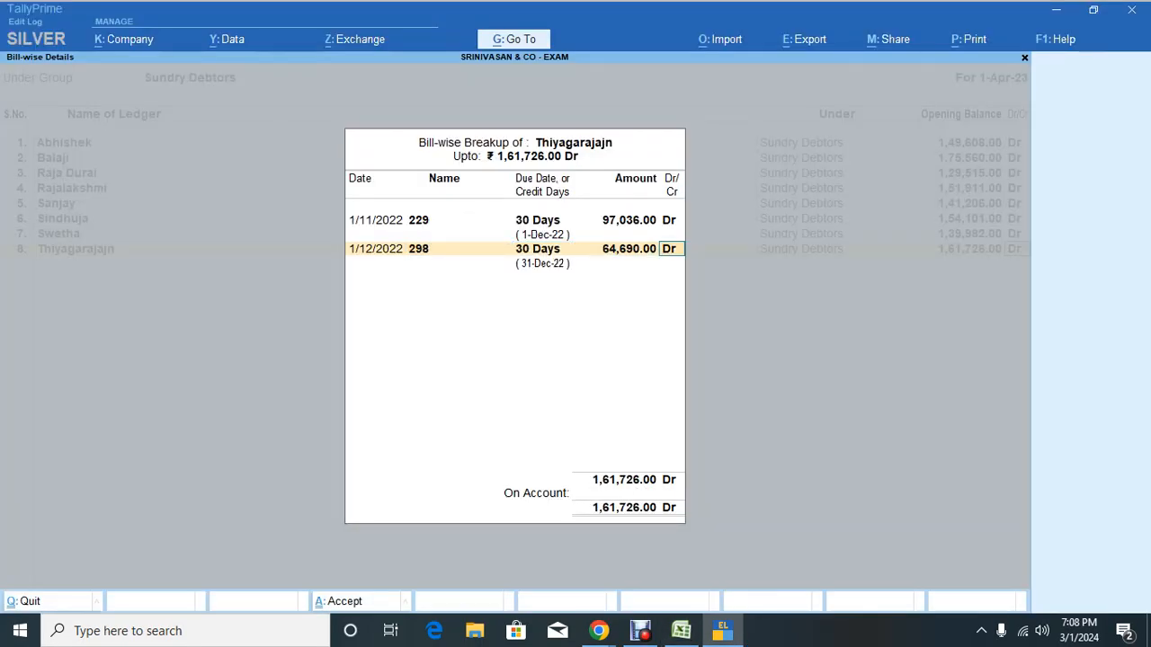
pyautogui.press('Return')
pyautogui.press('Return')
# Step: Accept the breakup and copy the next debtor's 1,10,231 total from Excel B28
pyautogui.hotkey('alt', 'Tab')
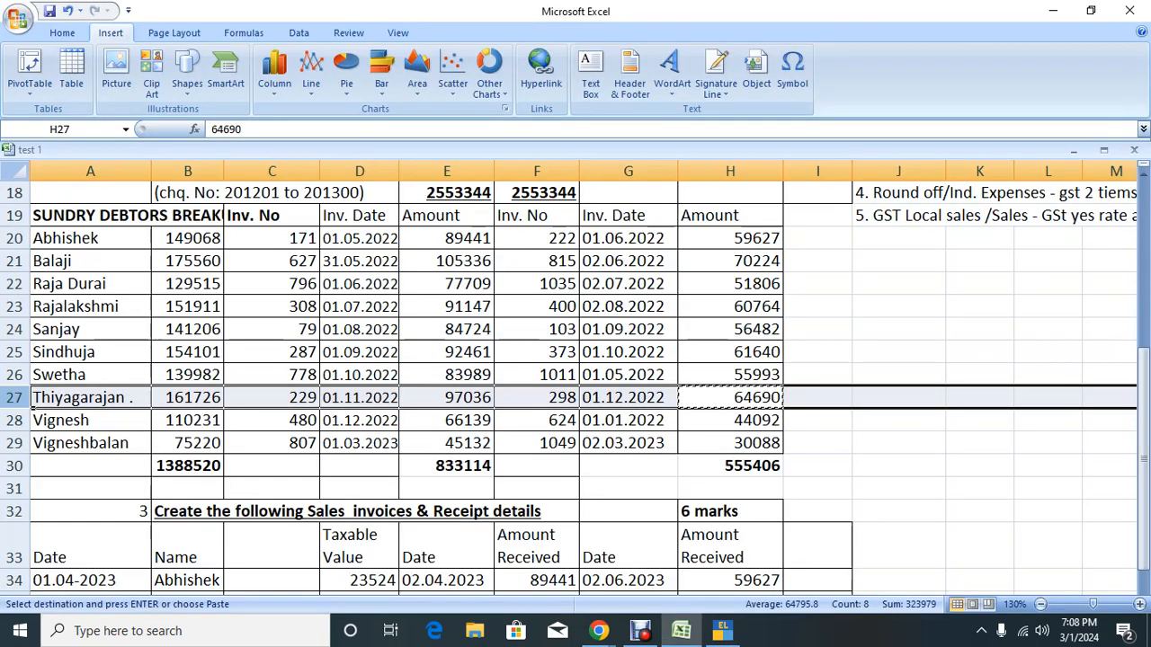
pyautogui.press('Down')
pyautogui.press('Left')
pyautogui.press('Left')
pyautogui.press('Left')
pyautogui.press('Left')
pyautogui.press('Left')
pyautogui.press('Left')
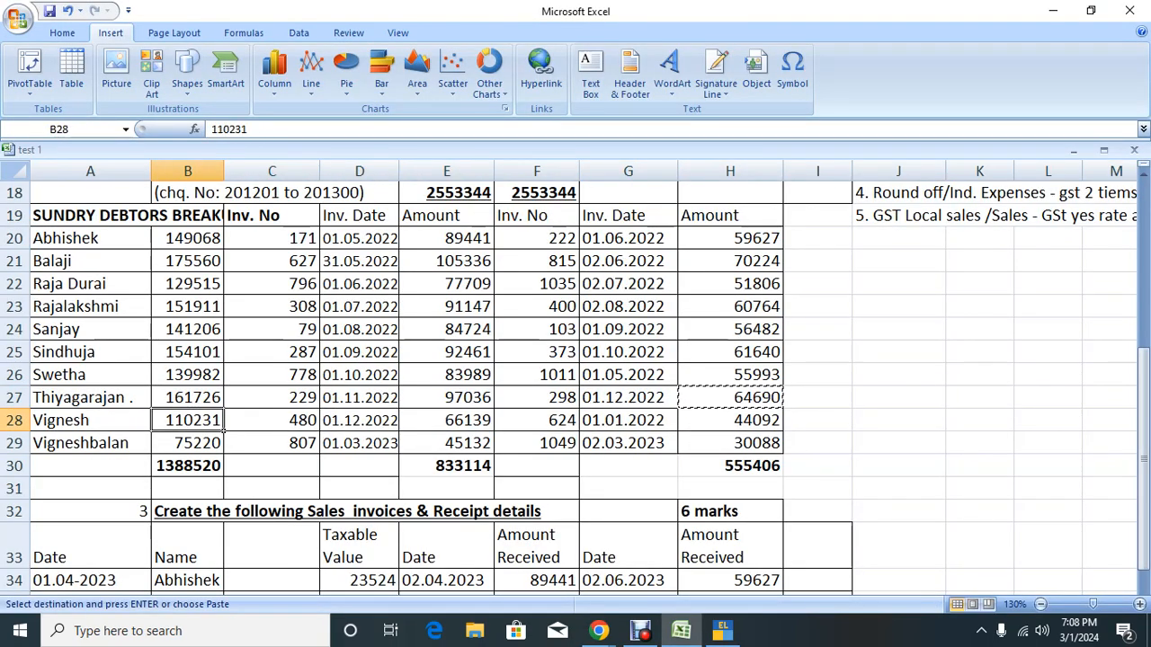
pyautogui.hotkey('ctrl', 'c')
pyautogui.hotkey('alt', 'Tab')
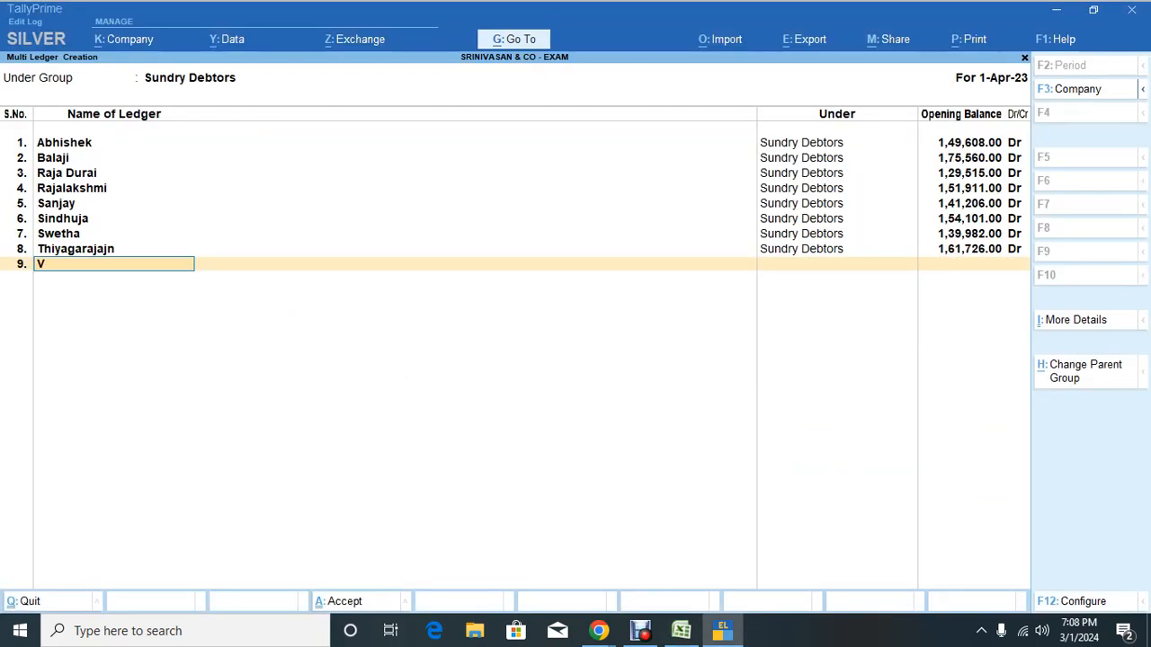
# Step: Confirm the ninth debtor's ledger name and paste the copied 66,139 amount into its opening balance
pyautogui.press('Return')
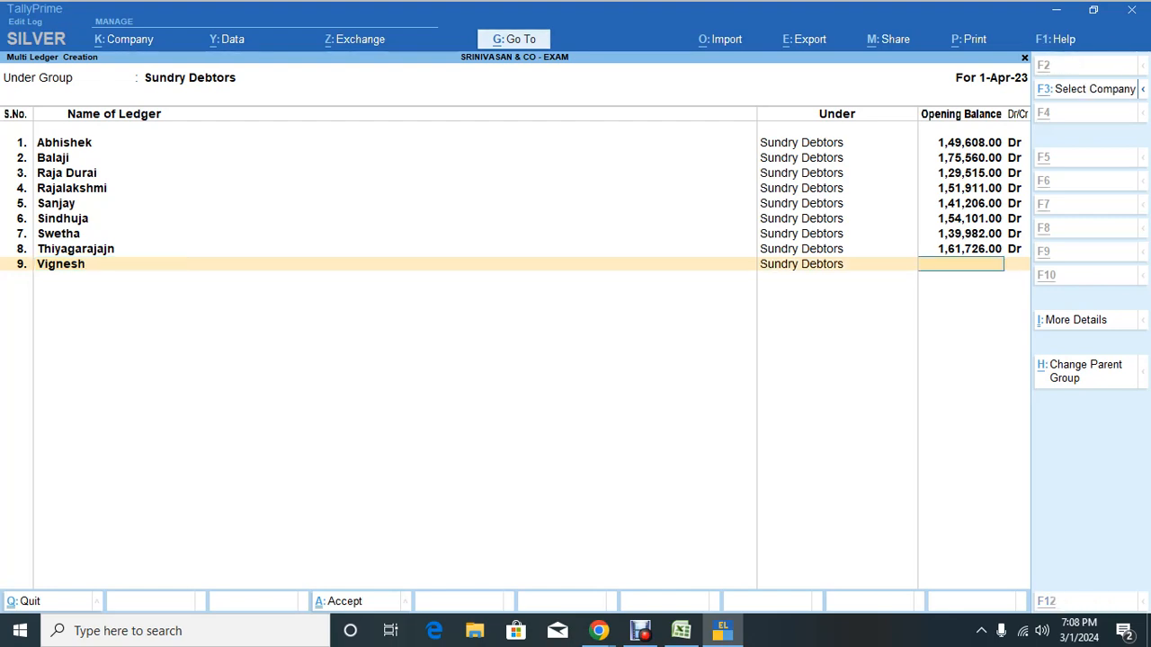
pyautogui.hotkey('alt', 'Tab')
pyautogui.press('Right')
pyautogui.press('Right')
pyautogui.press('Right')
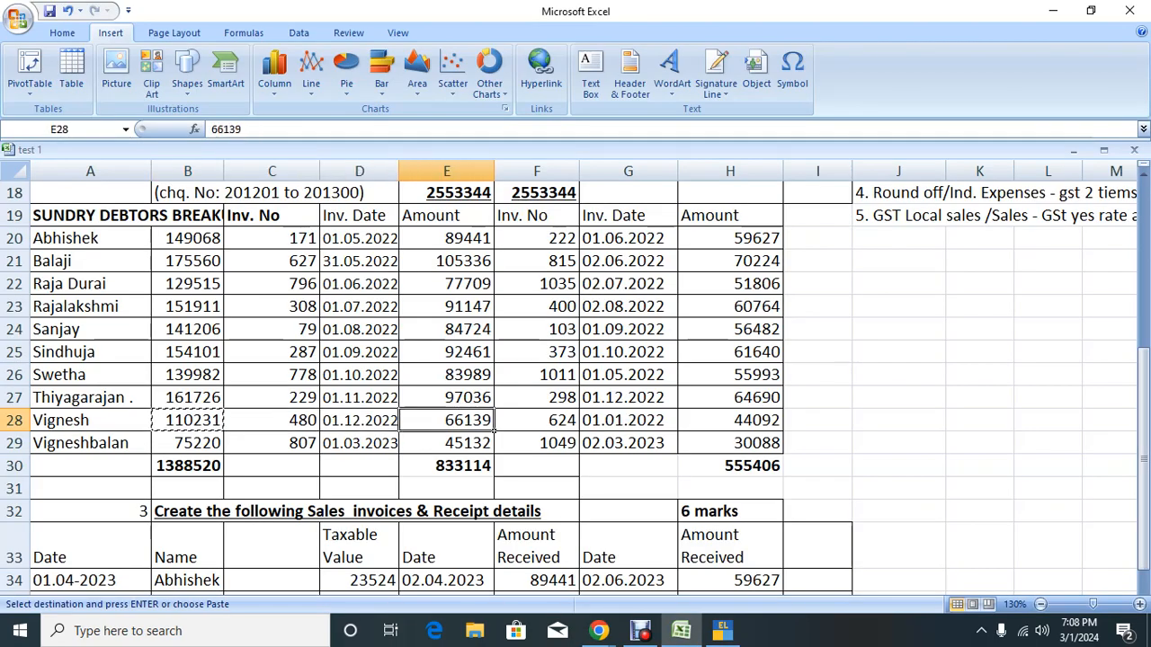
pyautogui.hotkey('ctrl', 'c')
pyautogui.hotkey('alt', 'Tab')
pyautogui.write('1')
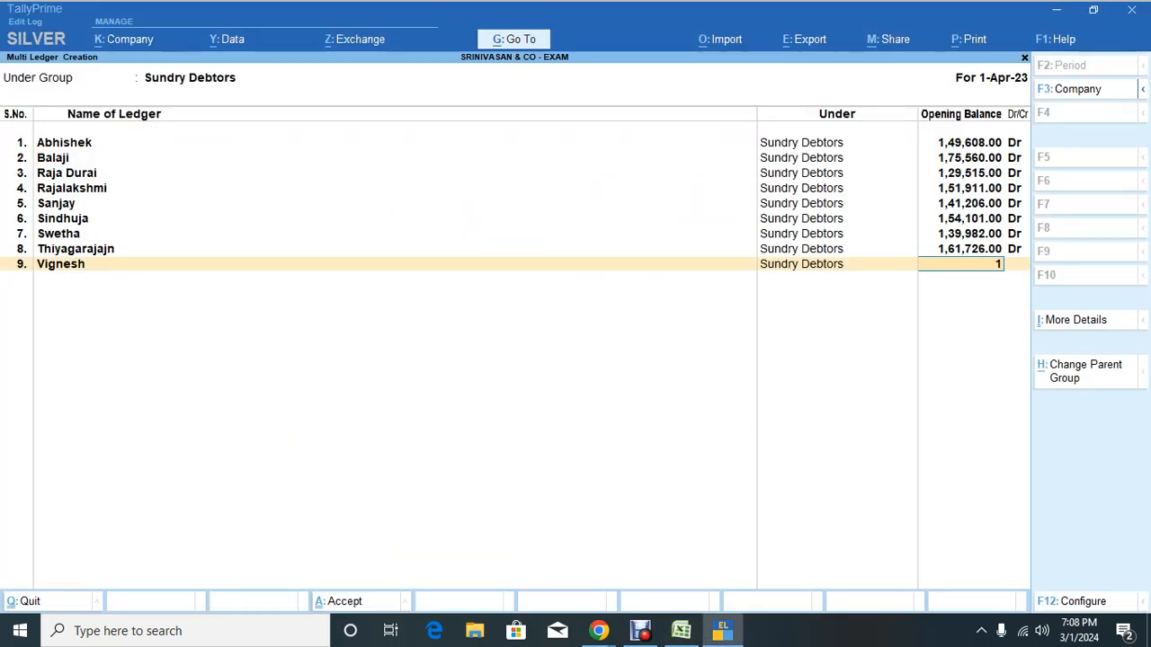
pyautogui.hotkey('ctrl', 'alt', 'v')
# Step: Replace that opening balance with the debtor's 1,10,231 total from Excel, as Dr
pyautogui.hotkey('alt', 'Tab')
pyautogui.press('Left')
pyautogui.press('Left')
pyautogui.press('Left')
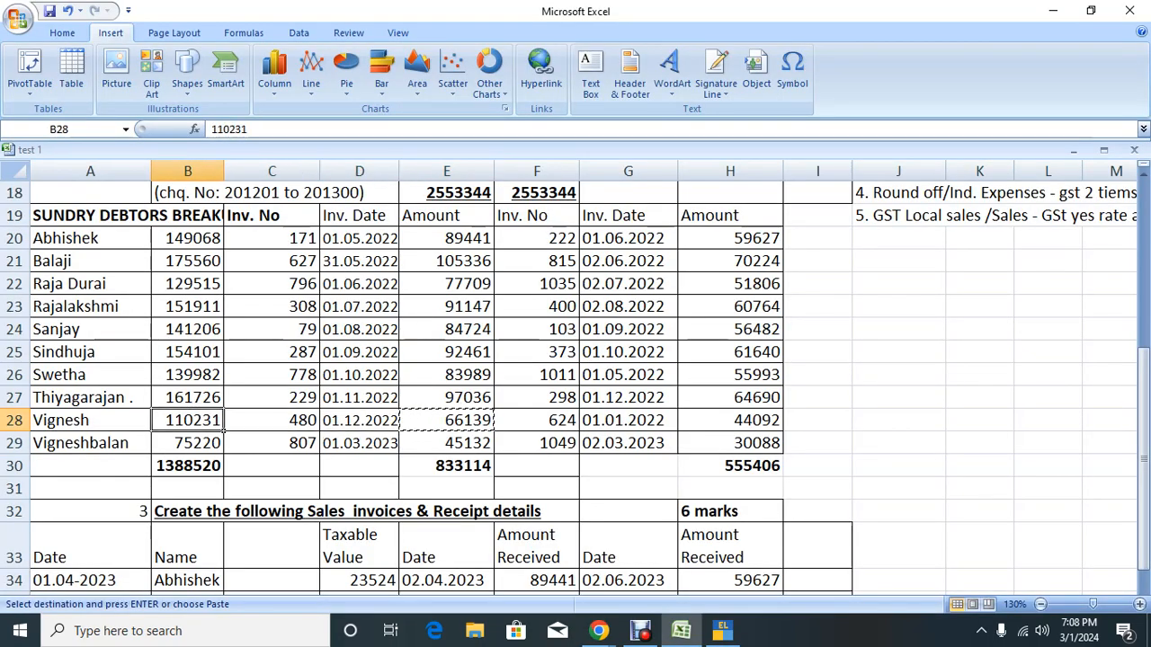
pyautogui.hotkey('ctrl', 'space')
pyautogui.hotkey('alt', 'Tab')
pyautogui.hotkey('ctrl', 'alt', 'v')
pyautogui.press('Escape')
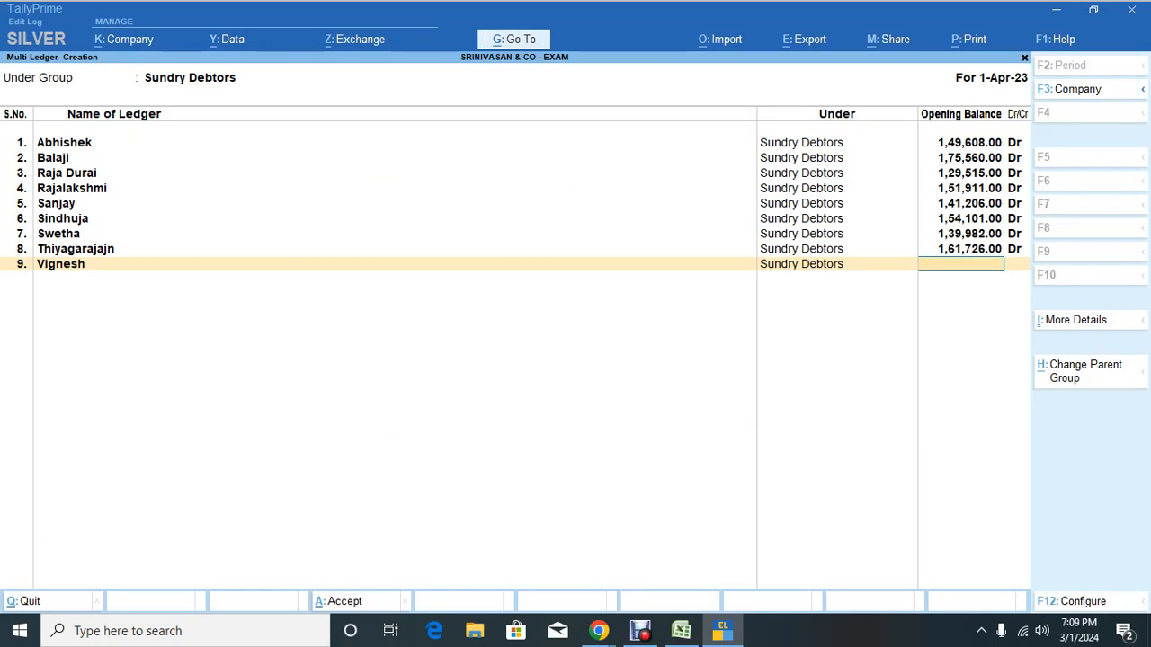
pyautogui.hotkey('ctrl', 'alt', 'v')
pyautogui.press('Return')
pyautogui.press('Return')
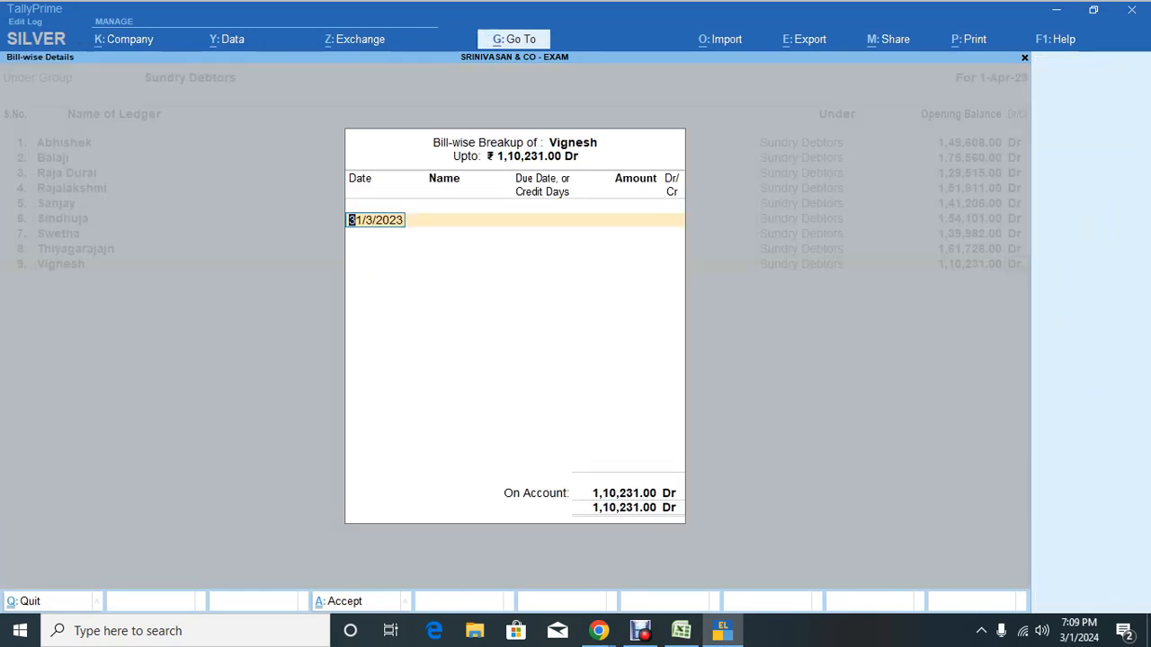
# Step: Enter bill 480 dated 1.12.22, 30 days credit, for 66,139 Dr
pyautogui.hotkey('alt', 'Tab')
pyautogui.press('Right')
pyautogui.press('Right')
pyautogui.press('Right')
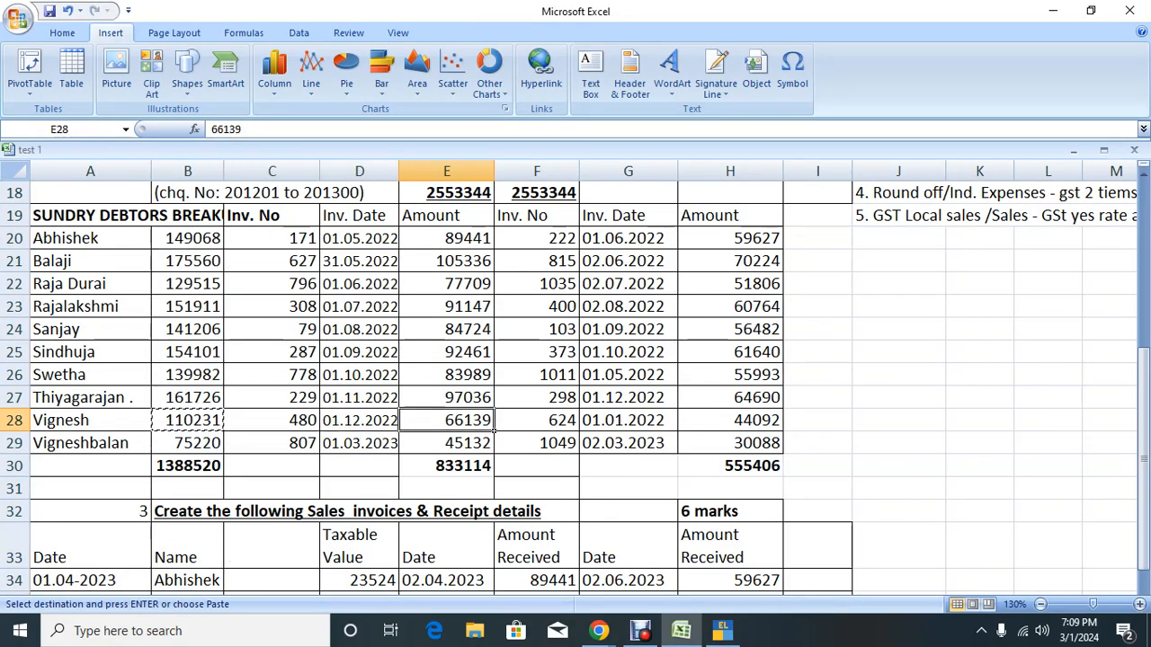
pyautogui.hotkey('shift', 'space')
pyautogui.hotkey('alt', 'Tab')
pyautogui.write('1.')
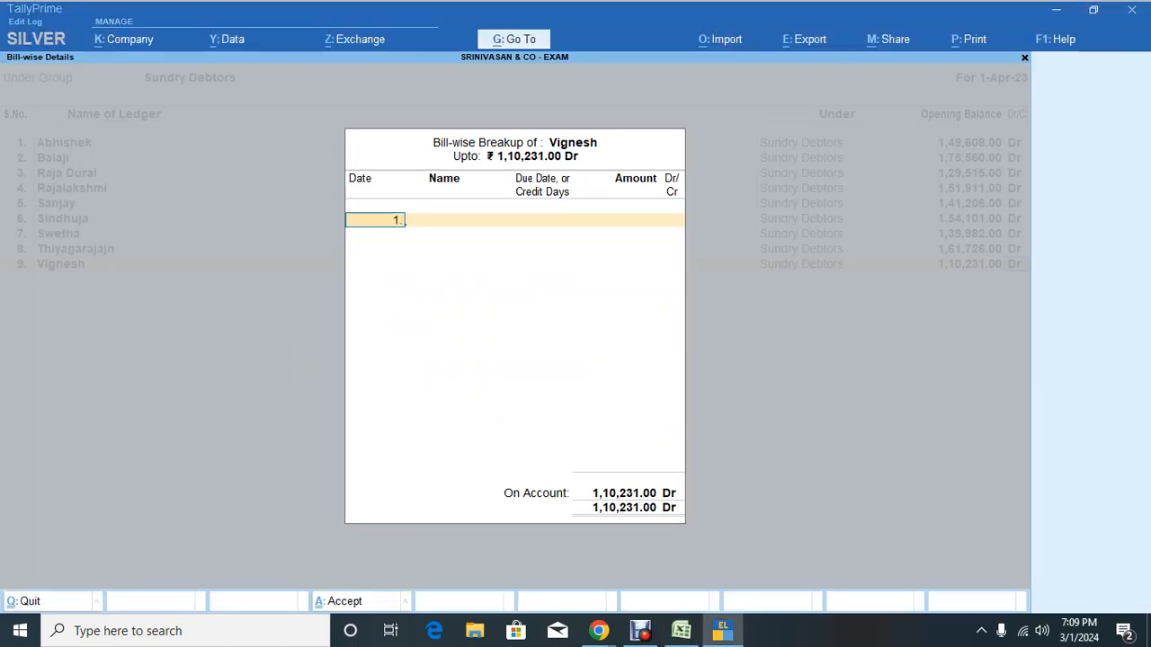
pyautogui.write('12.22')
pyautogui.press('Return')
pyautogui.hotkey('alt', 'Tab')
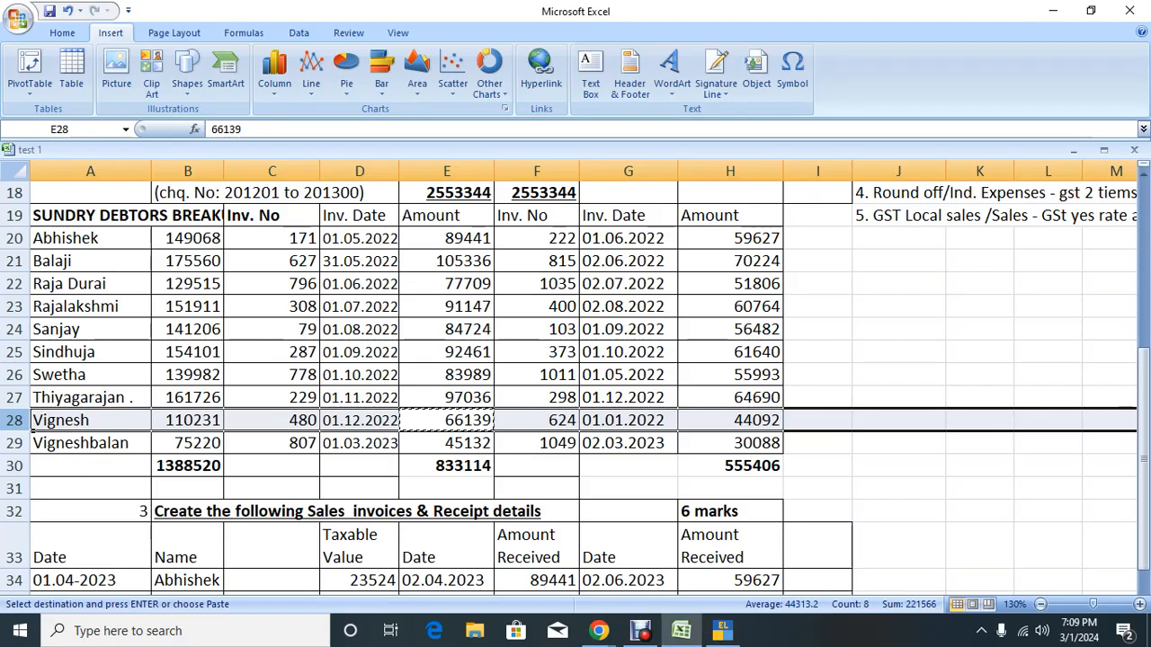
pyautogui.hotkey('alt', 'Tab')
pyautogui.write('480')
pyautogui.press('Return')
pyautogui.write('30')
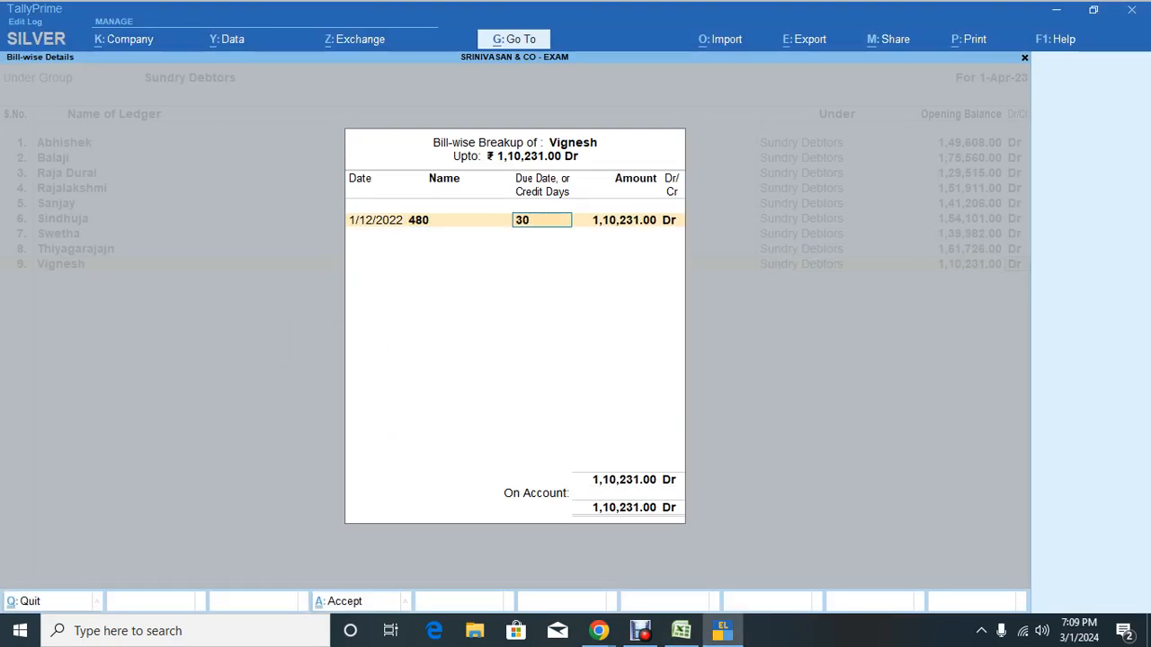
pyautogui.press('Return')
pyautogui.write('66139')
pyautogui.press('Return')
pyautogui.press('Return')
pyautogui.hotkey('alt', 'Tab')
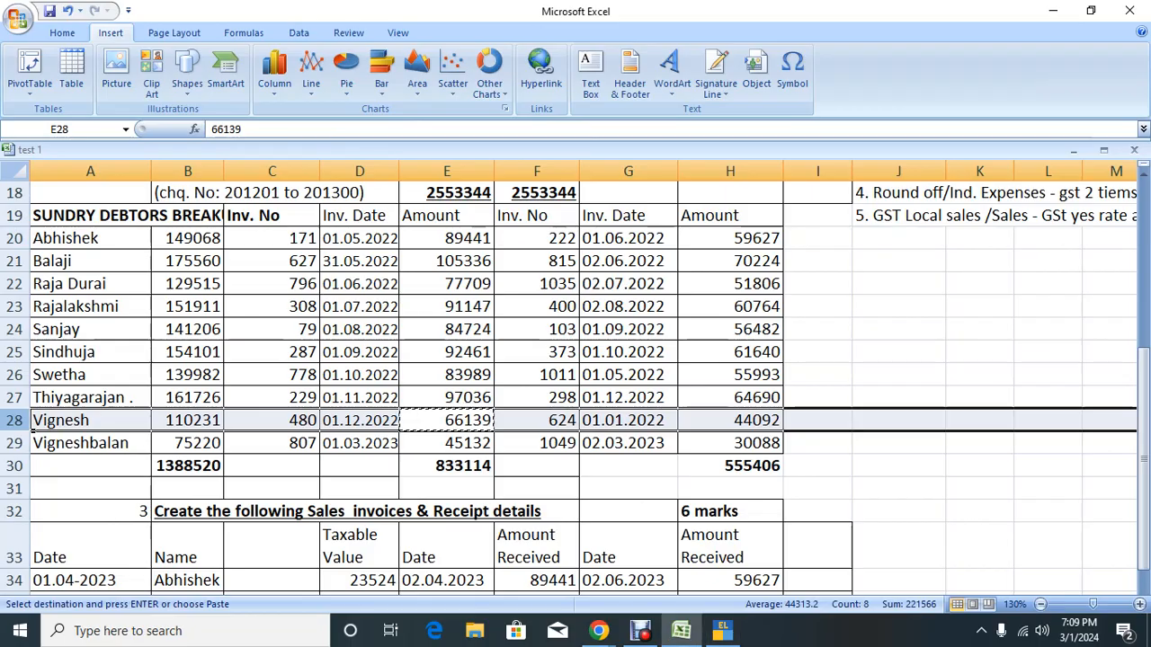
# Step: Add bill 624 dated 1.1.22, 30 days credit, for the remaining 44,092 Dr and finish the breakup
pyautogui.press('Right')
pyautogui.press('Right')
pyautogui.press('Right')
pyautogui.press('Left')
pyautogui.press('Right')
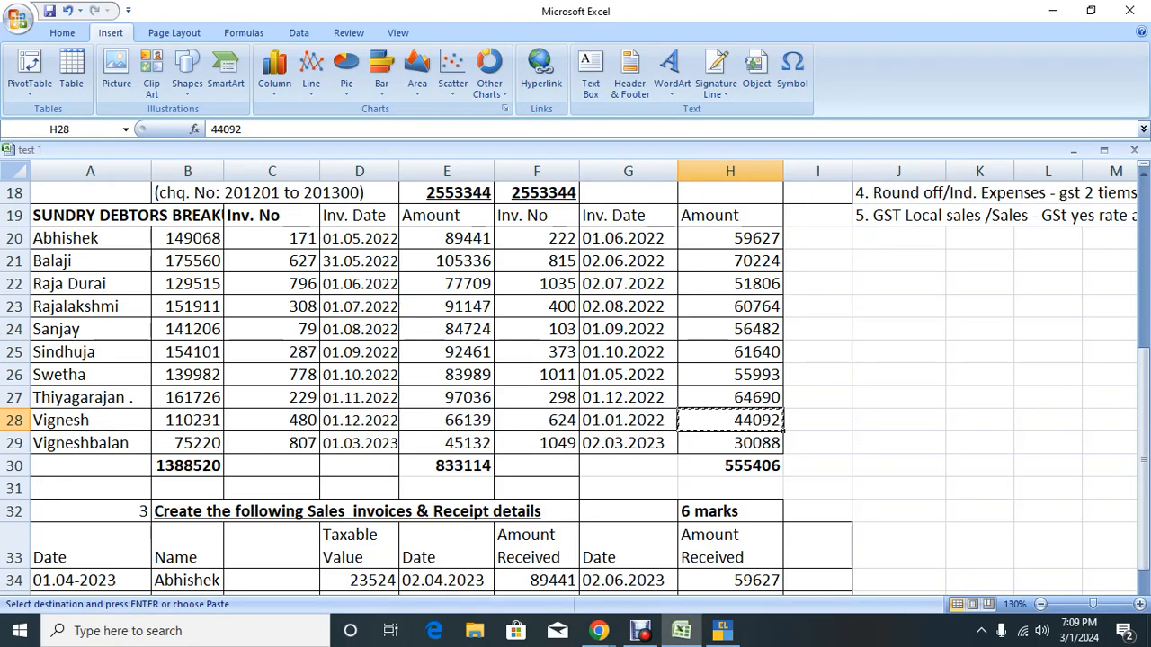
pyautogui.hotkey('alt', 'Tab')
pyautogui.write('1')
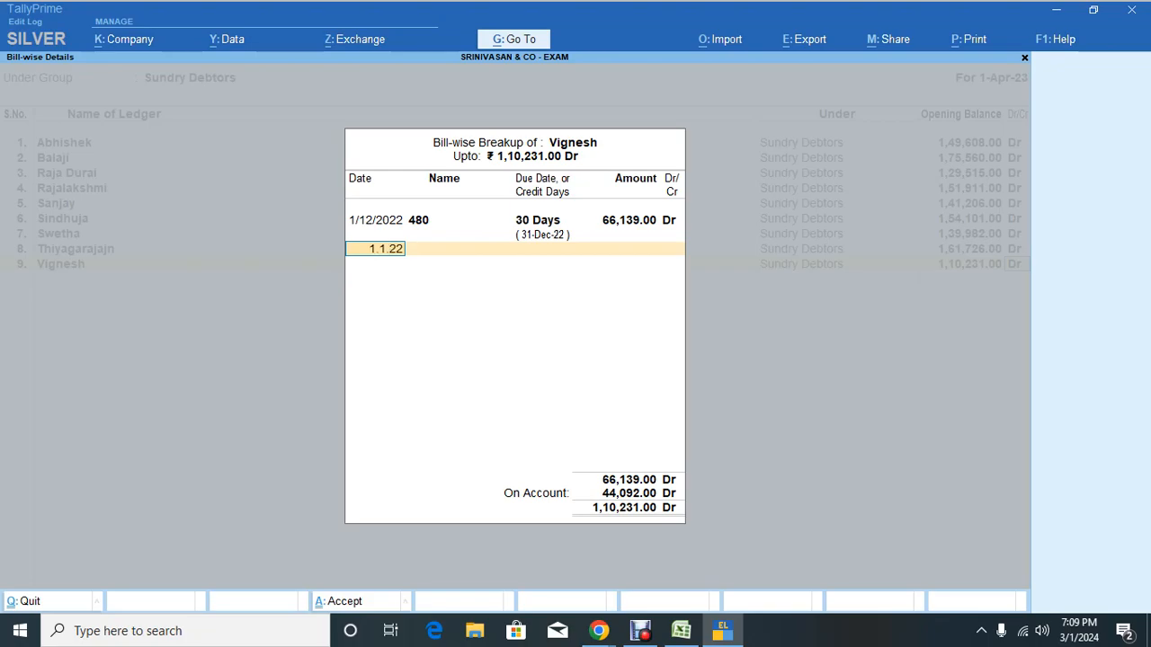
pyautogui.write('.1.22')
pyautogui.press('Return')
pyautogui.hotkey('alt', 'Tab')
pyautogui.hotkey('alt', 'Tab')
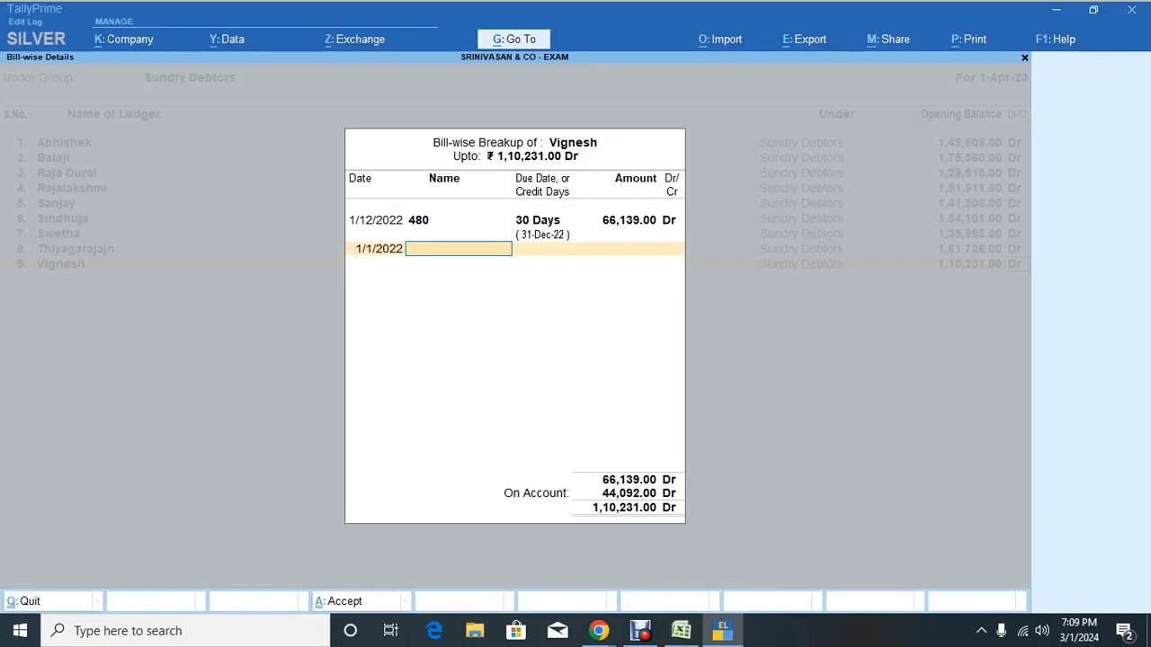
pyautogui.press('Return')
pyautogui.write('30')
pyautogui.press('Return')
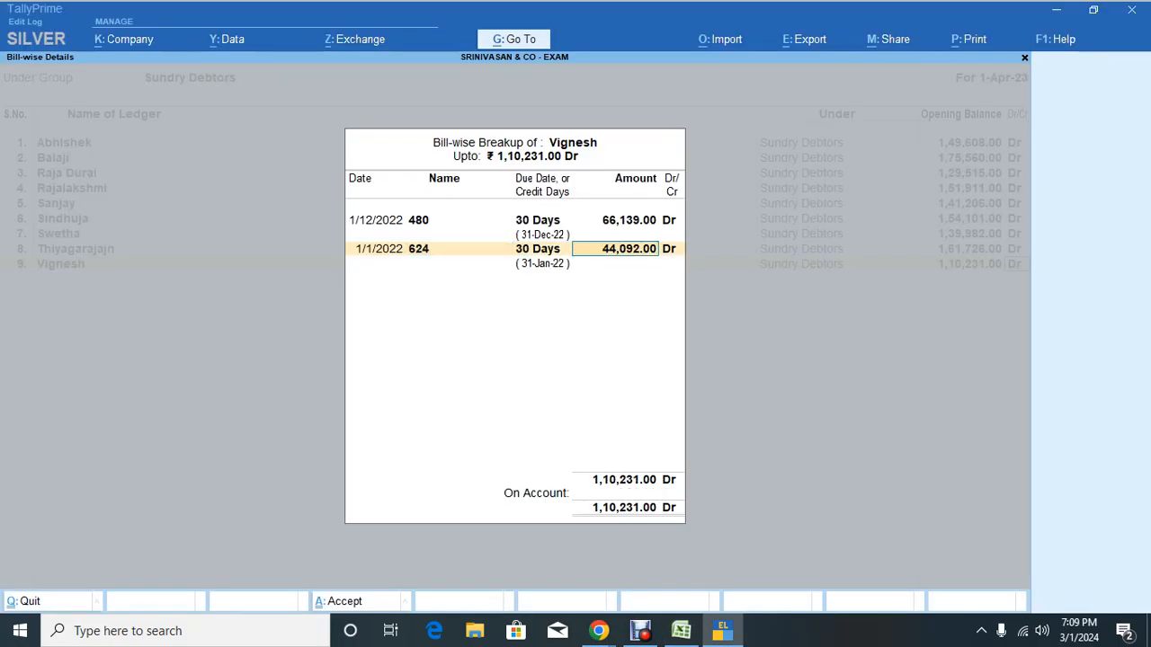
pyautogui.press('Return')
pyautogui.hotkey('alt', 'Tab')
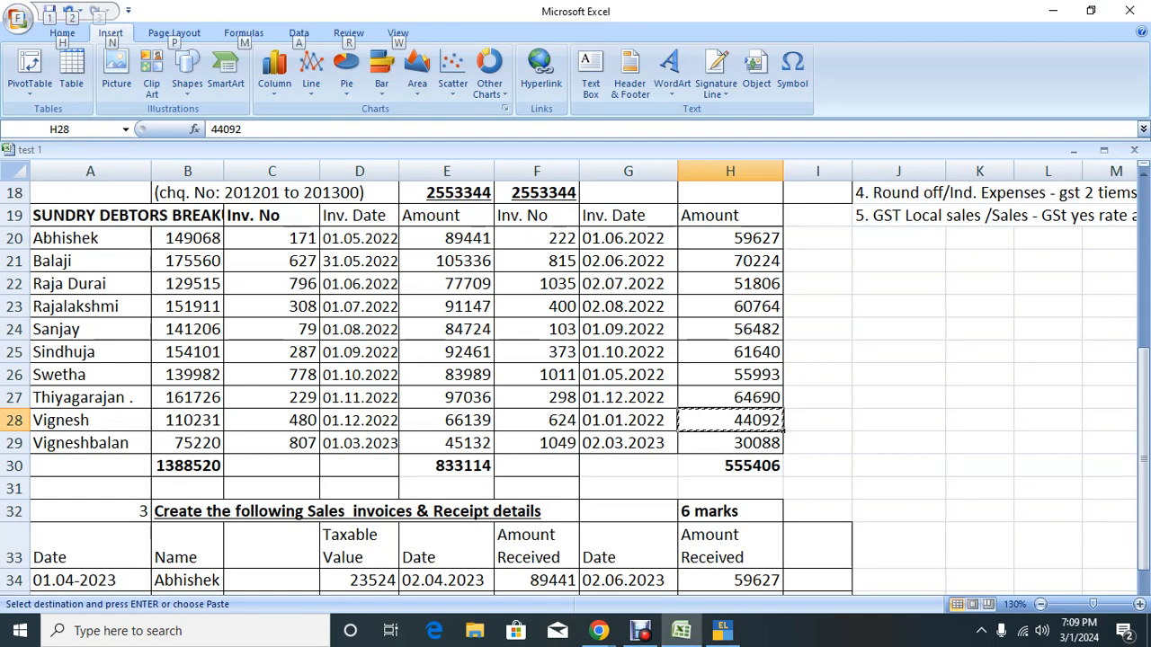
pyautogui.hotkey('alt', 'Tab')
pyautogui.press('Return')
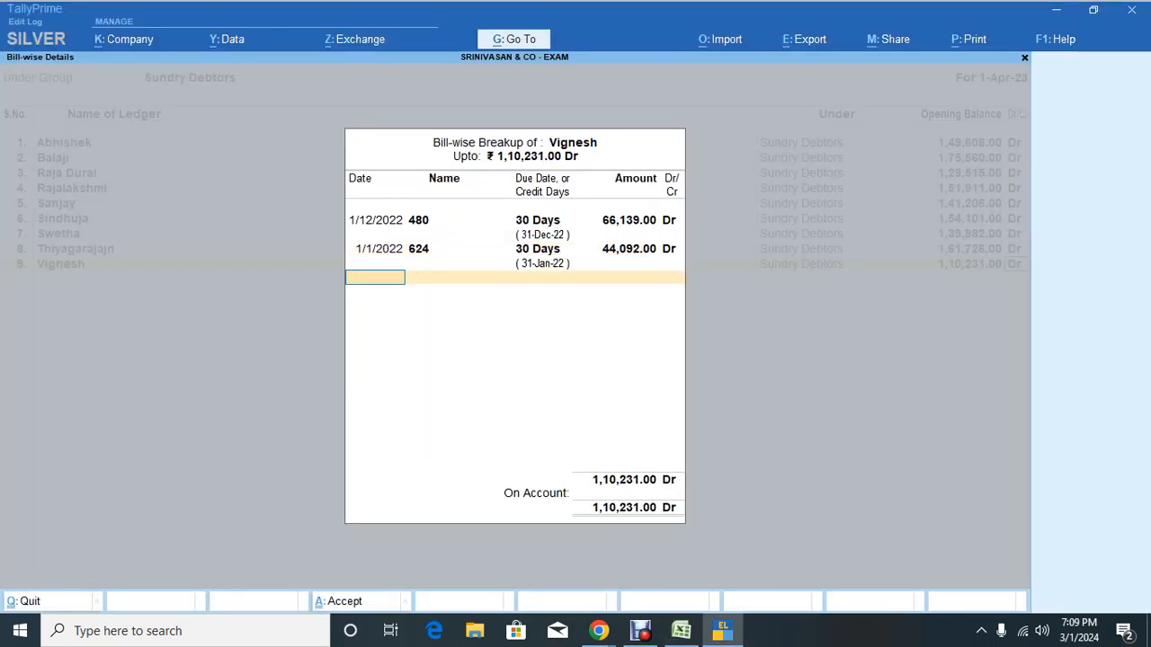
pyautogui.press('Return')
pyautogui.hotkey('alt', 'Tab')
# Step: Add the tenth debtor, name copied from Excel row 29, with a 75,220 opening balance
pyautogui.press('Down')
pyautogui.press('Left')
pyautogui.press('Left')
pyautogui.press('Left')
pyautogui.press('Left')
pyautogui.press('Left')
pyautogui.press('Left')
pyautogui.press('Left')
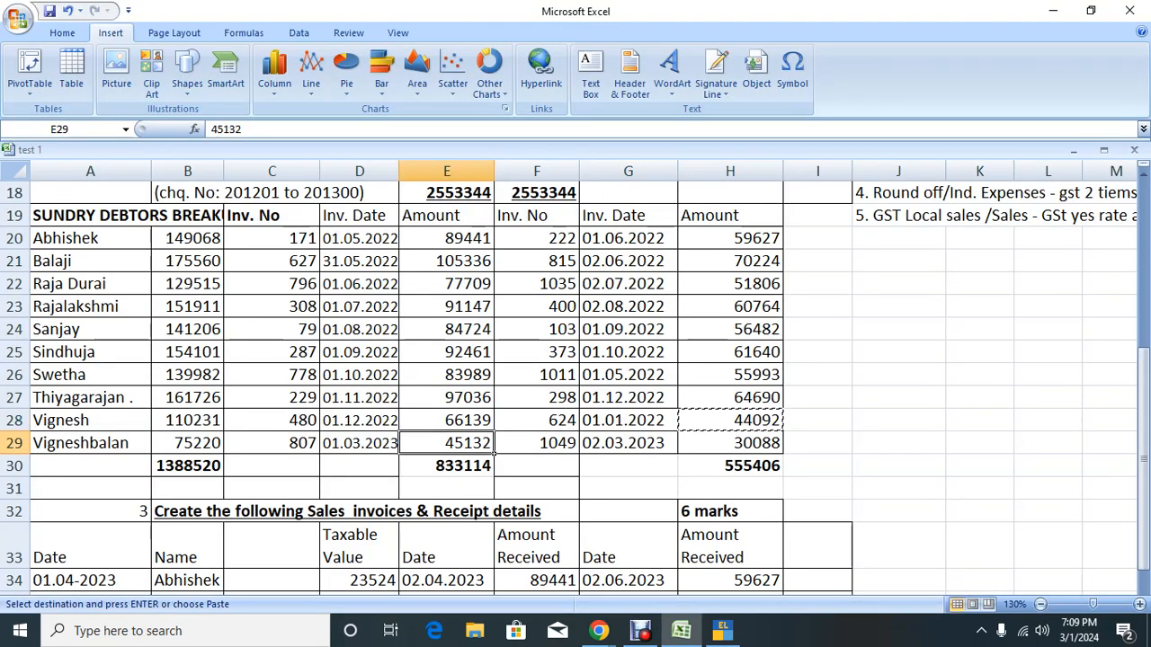
pyautogui.hotkey('ctrl', 'c')
pyautogui.hotkey('alt', 'Tab')
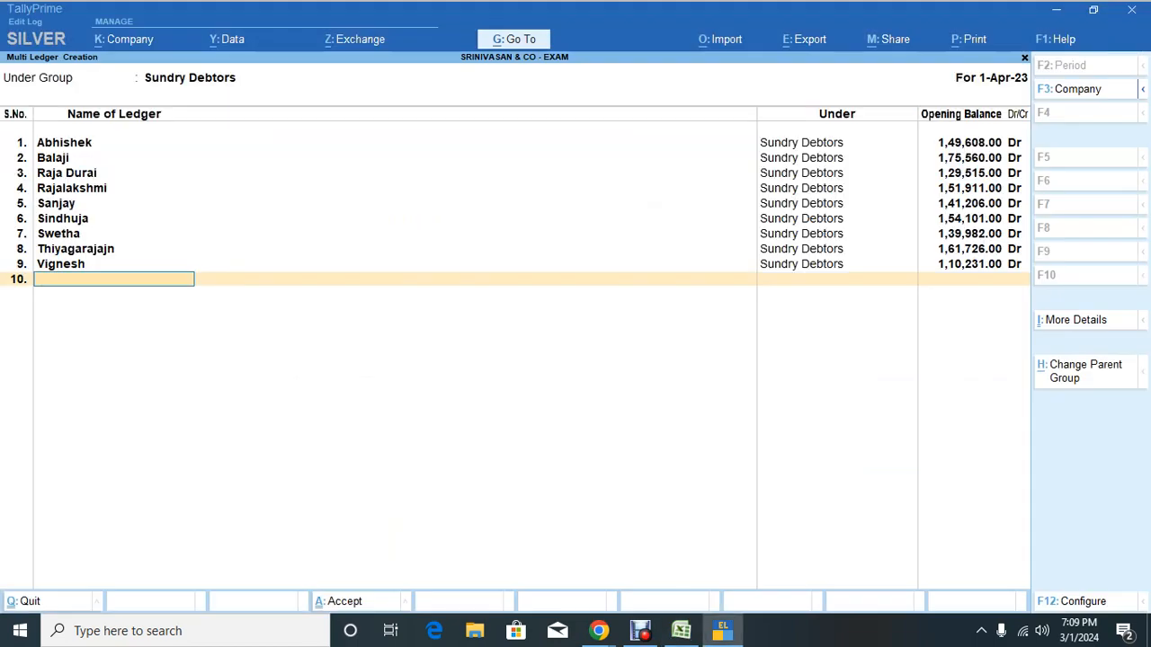
pyautogui.hotkey('ctrl', 'v')
pyautogui.press('Return')
pyautogui.hotkey('alt', 'Tab')
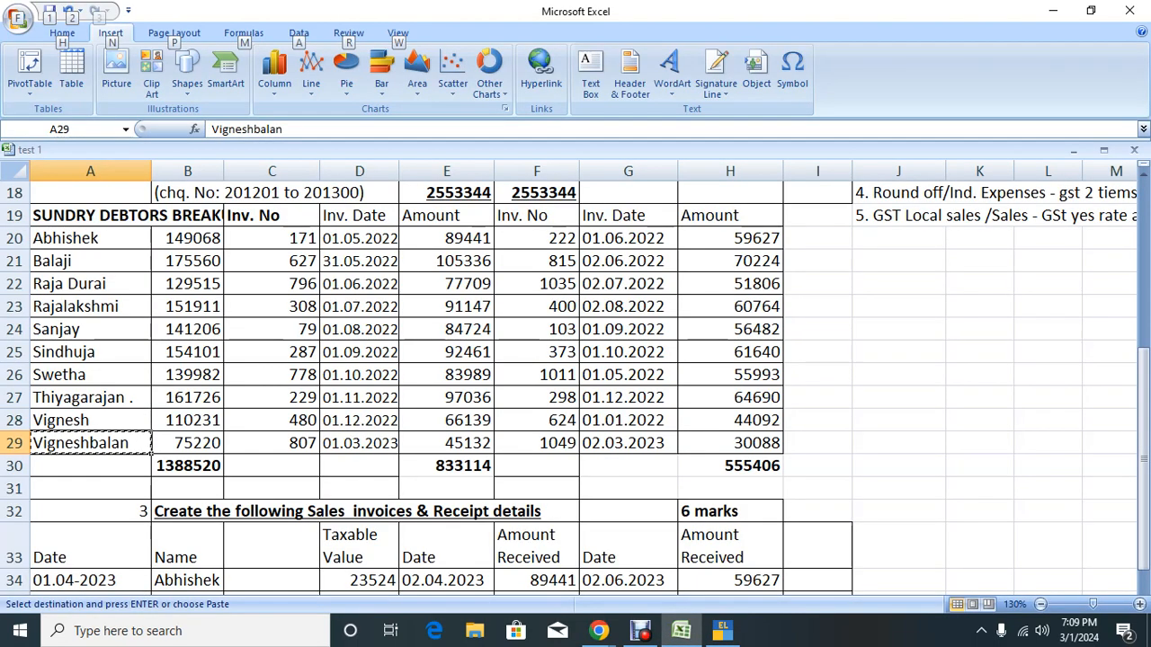
pyautogui.hotkey('alt', 'Tab')
pyautogui.write('7522')
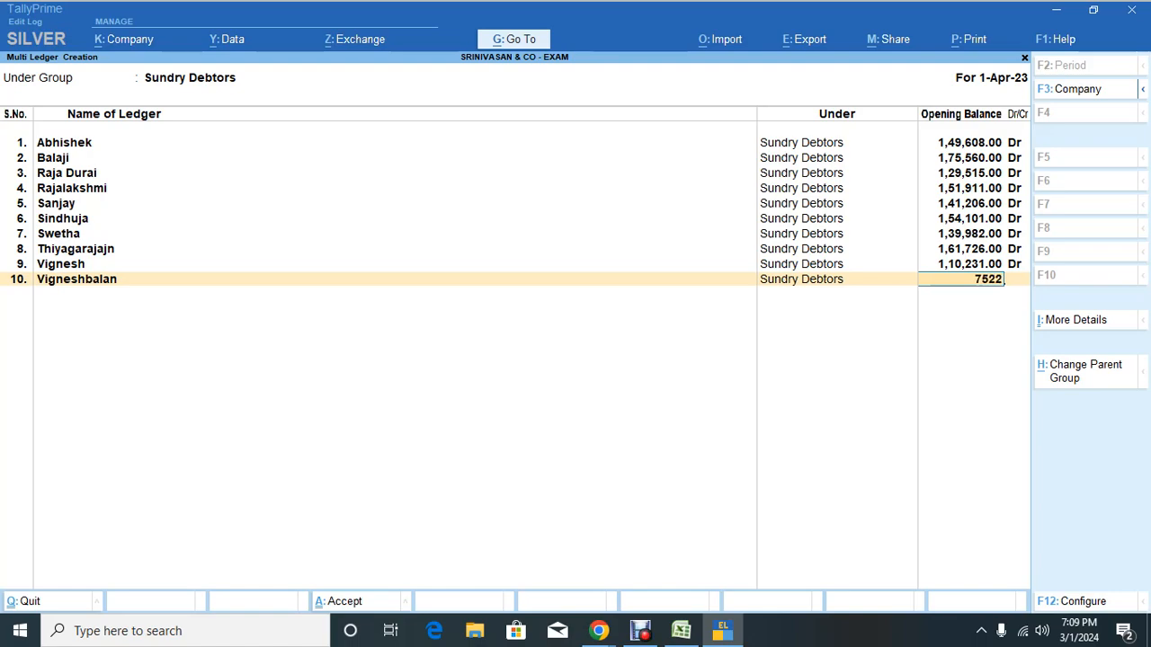
pyautogui.write('0')
pyautogui.press('Return')
pyautogui.press('Return')
# Step: Enter bill 807 dated 1.3.23, 30 days credit, for 45,132 Dr
pyautogui.hotkey('alt', 'Tab')
pyautogui.press('Right')
pyautogui.press('Right')
pyautogui.press('Right')
pyautogui.press('Right')
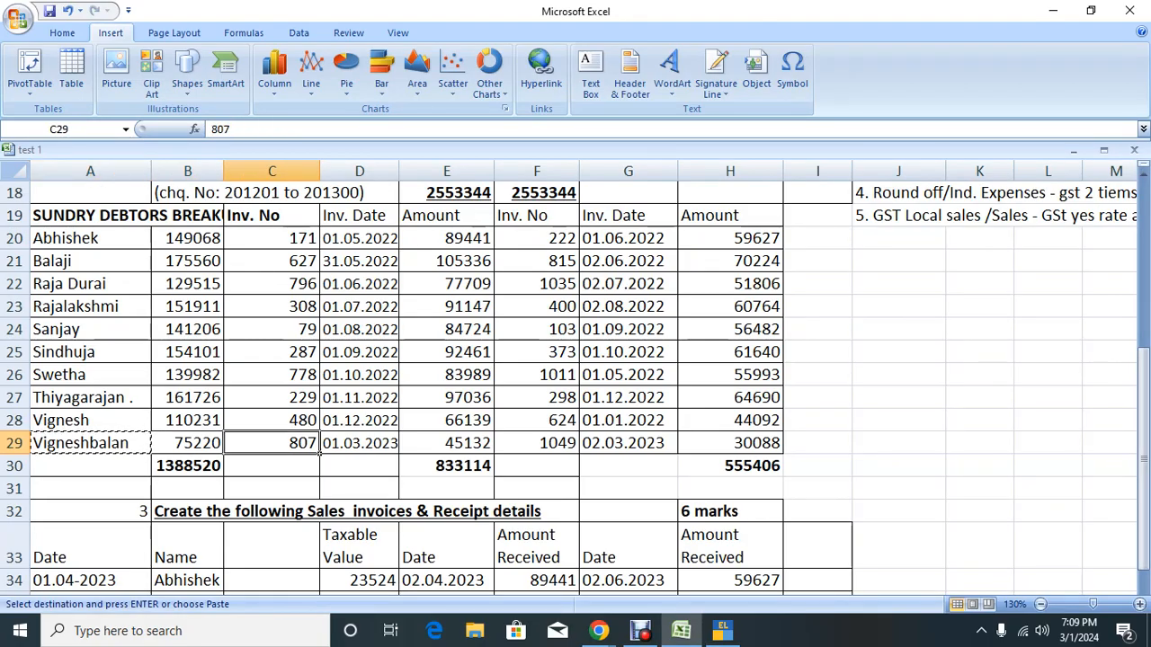
pyautogui.hotkey('ctrl', 'c')
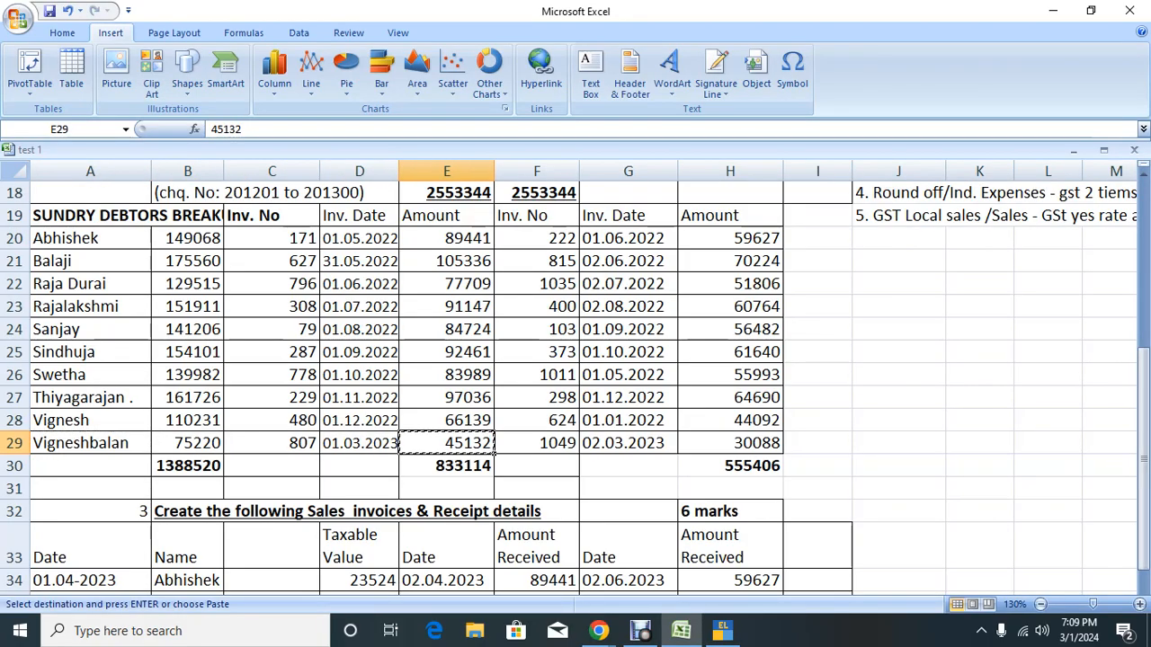
pyautogui.hotkey('alt', 'Tab')
pyautogui.hotkey('alt', 'Tab')
pyautogui.hotkey('alt', 'Tab')
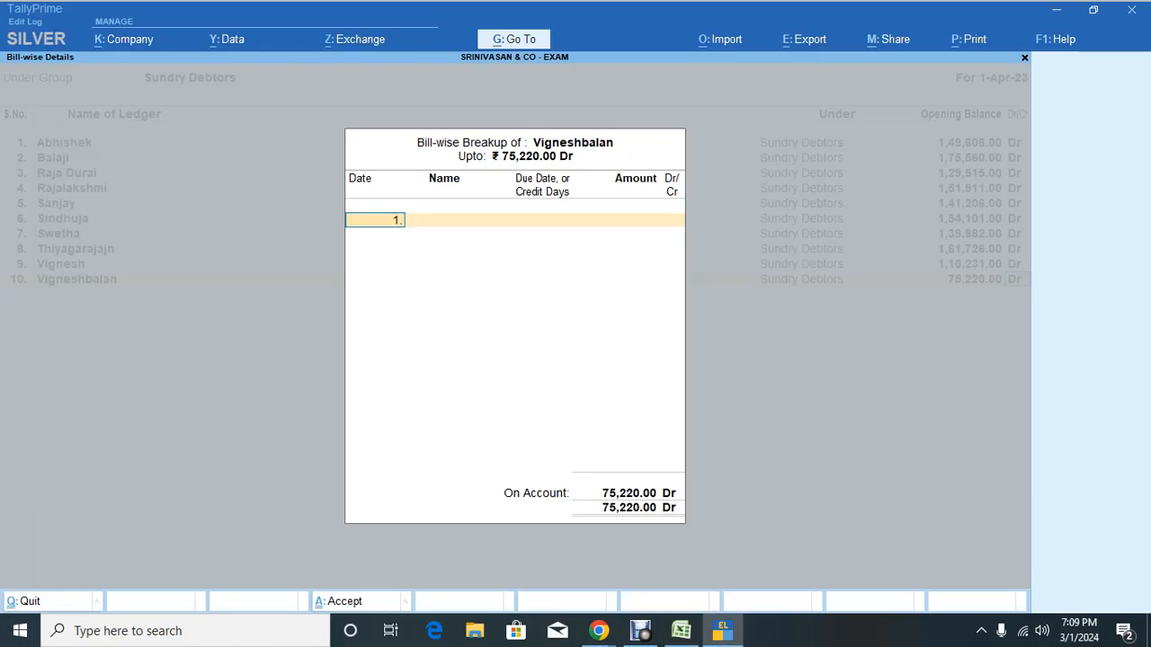
pyautogui.press('Return')
pyautogui.hotkey('alt', 'Tab')
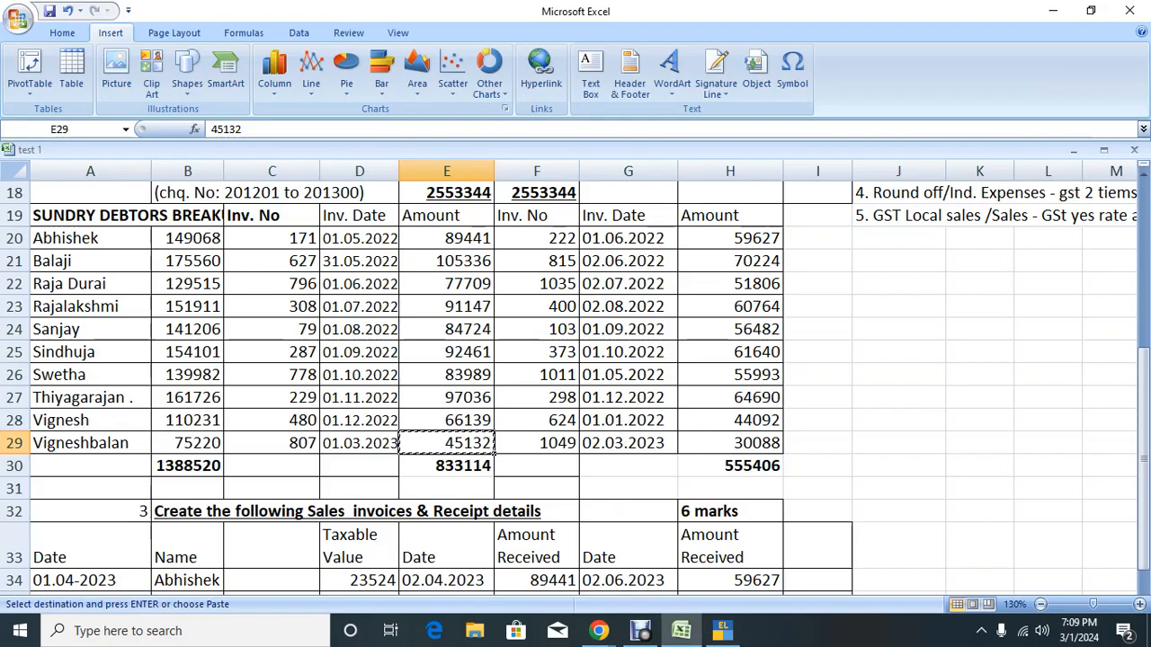
pyautogui.hotkey('alt', 'Tab')
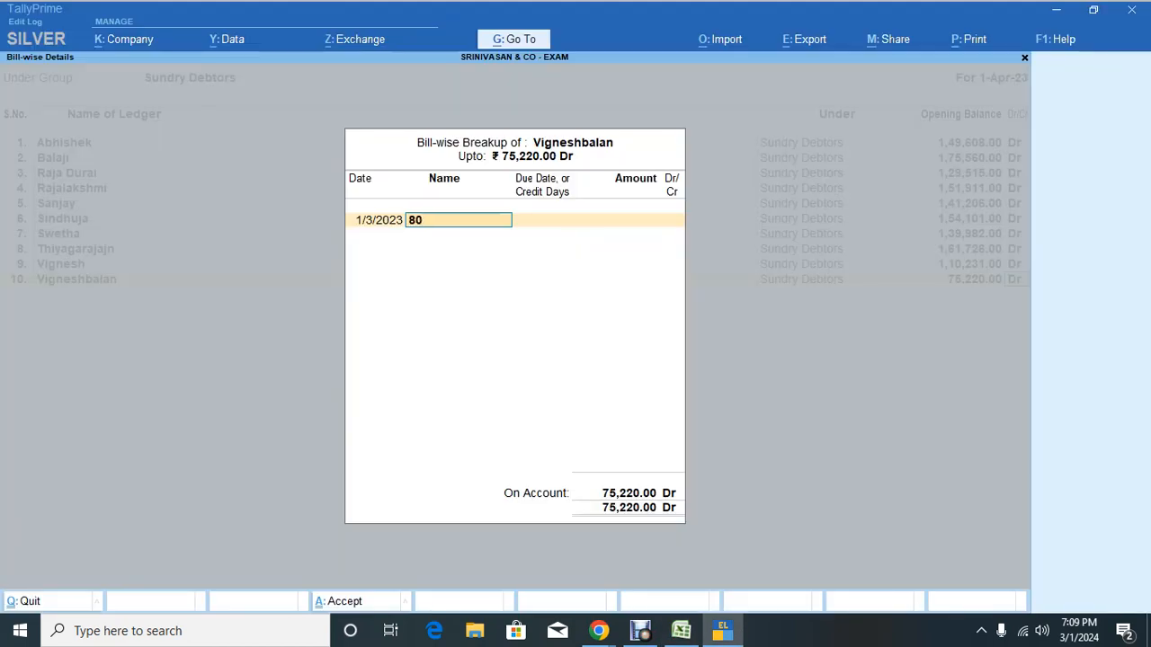
pyautogui.press('Return')
pyautogui.write('30')
pyautogui.press('Return')
pyautogui.write('45132')
pyautogui.press('Return')
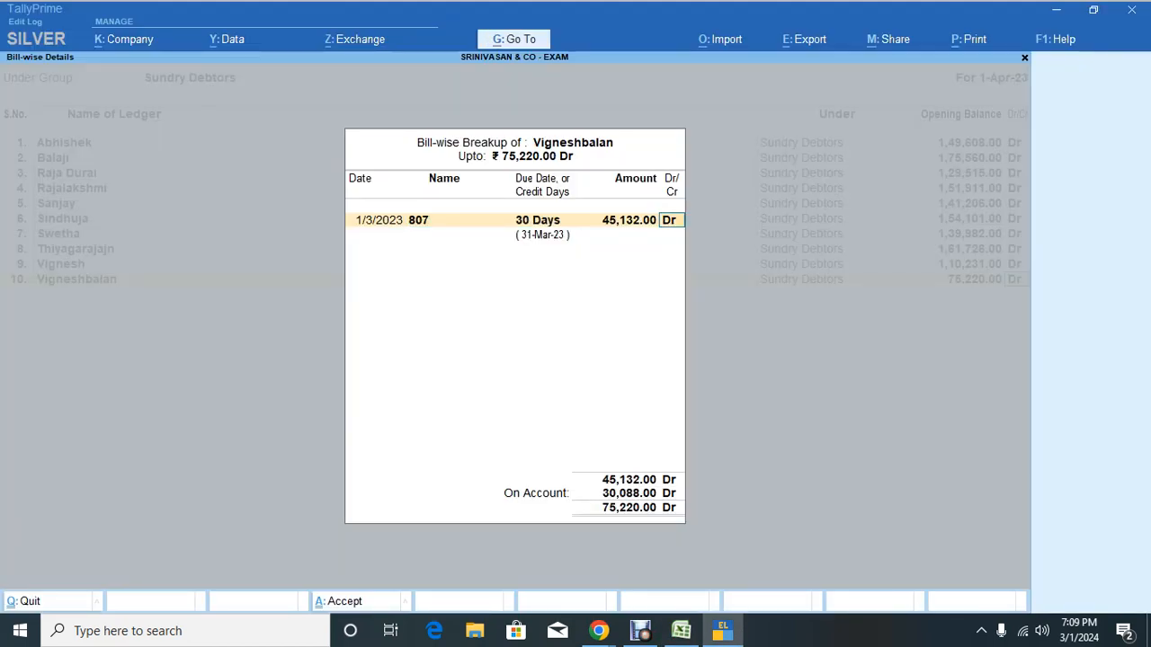
pyautogui.press('Return')
# Step: Enter bill 1043 dated 2.3.23, 30 days credit, for 30,088 Dr
pyautogui.hotkey('alt', 'Tab')
pyautogui.press('Right')
pyautogui.press('Right')
pyautogui.press('Right')
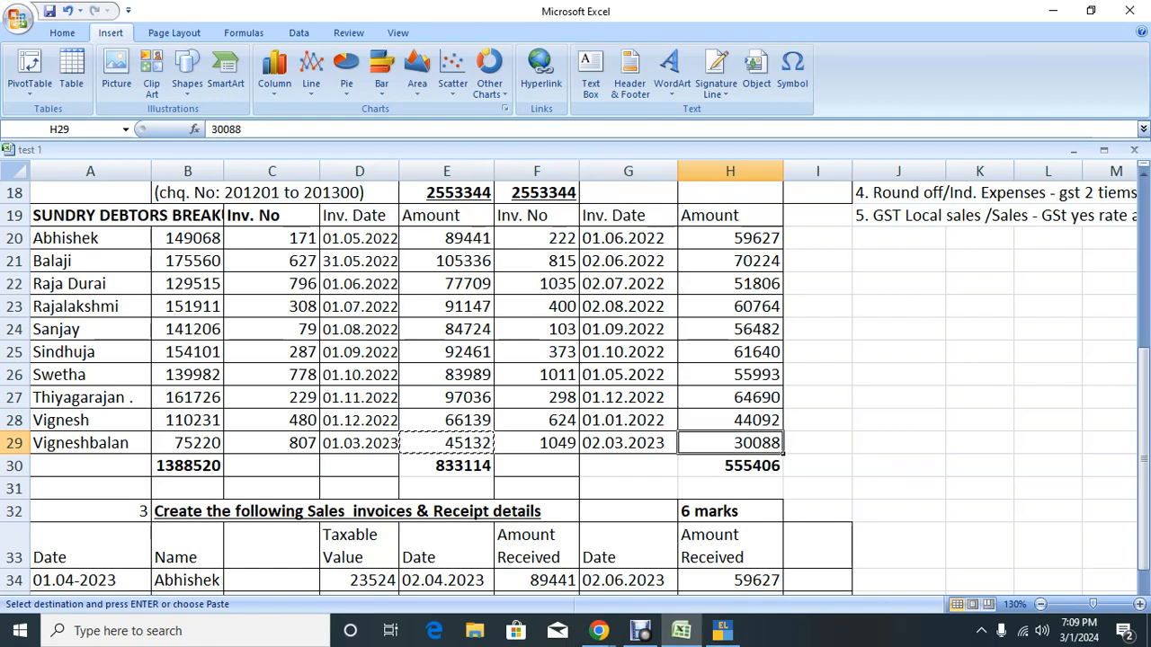
pyautogui.hotkey('ctrl', 'c')
pyautogui.hotkey('alt', 'Tab')
pyautogui.hotkey('alt', 'Tab')
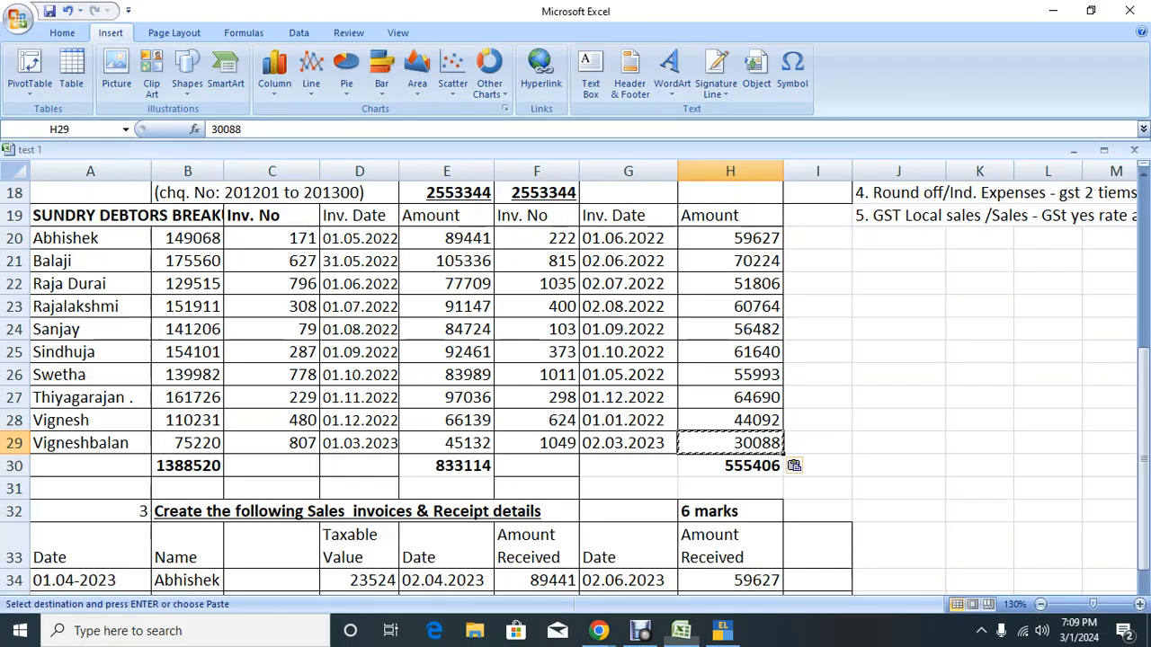
pyautogui.hotkey('alt', 'Tab')
pyautogui.write('2')
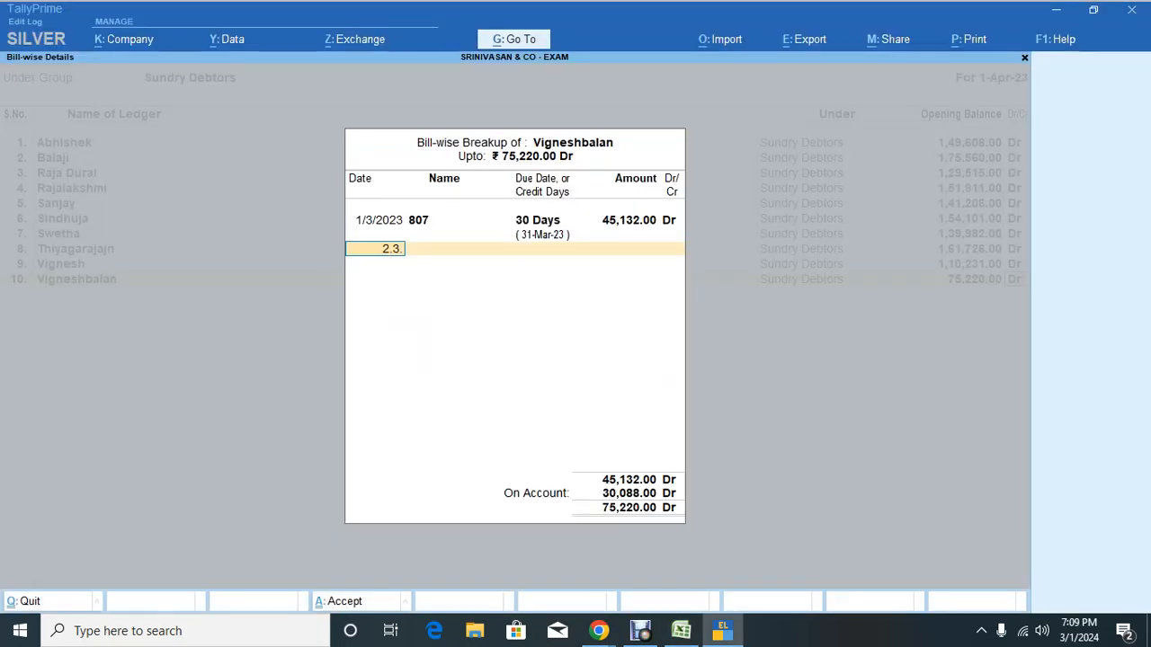
pyautogui.write('.3.23')
pyautogui.press('Return')
pyautogui.write('1043')
pyautogui.press('Return')
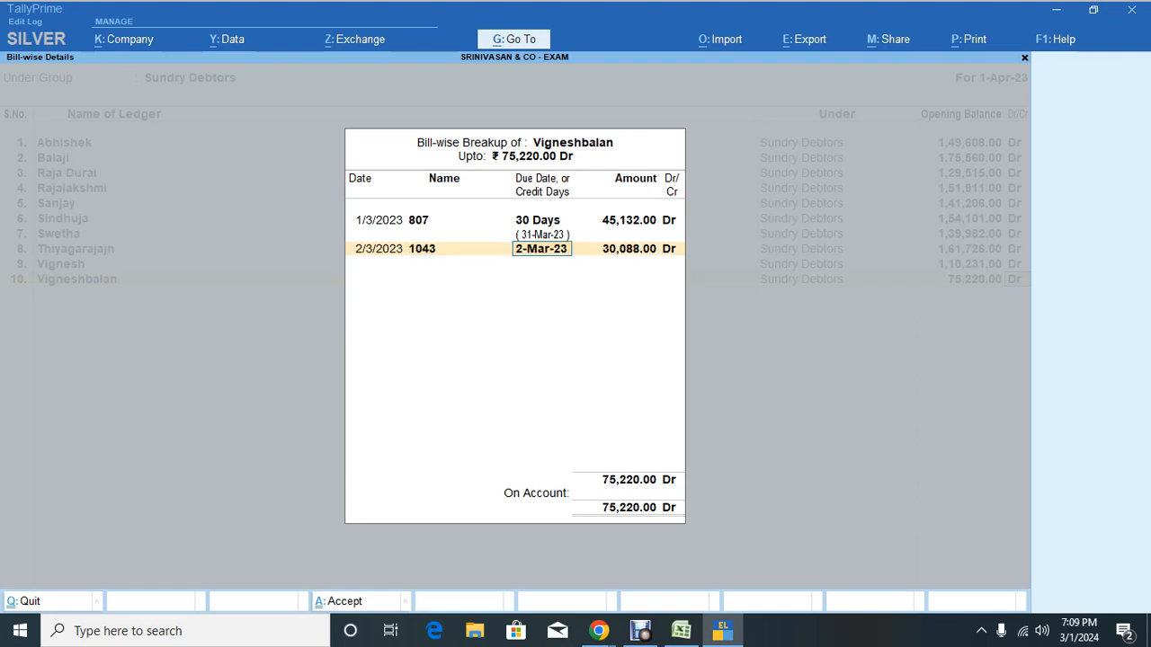
pyautogui.write('30')
pyautogui.press('Return')
pyautogui.press('Return')
pyautogui.press('Return')
pyautogui.press('Return')
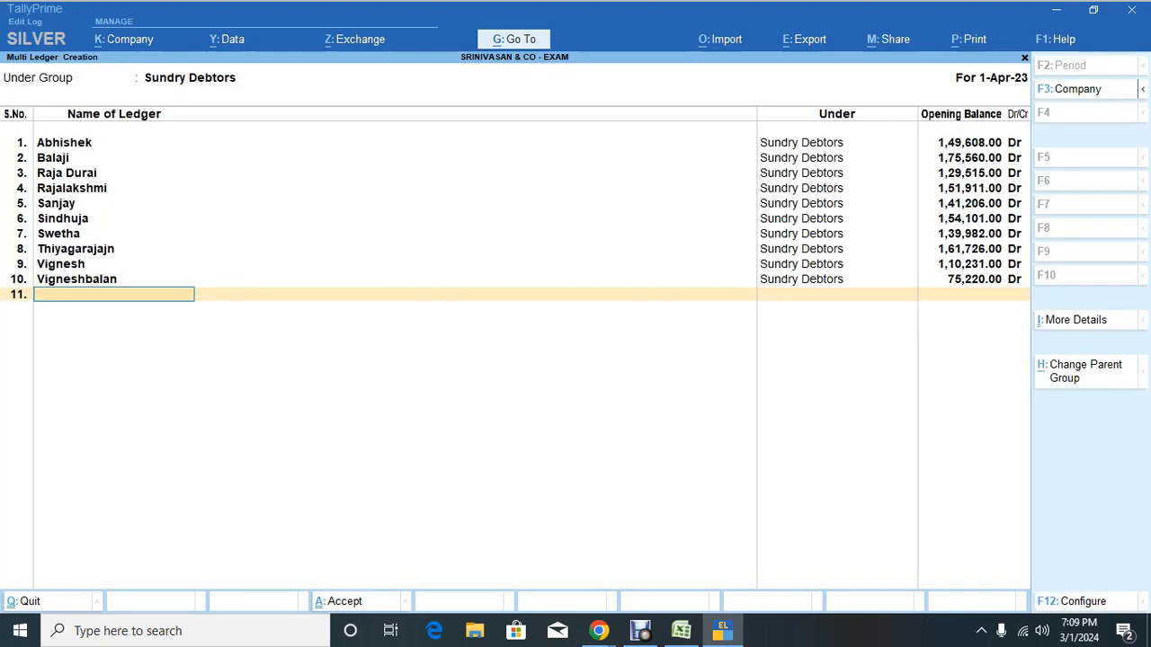
pyautogui.press('Return')
pyautogui.press('Return')
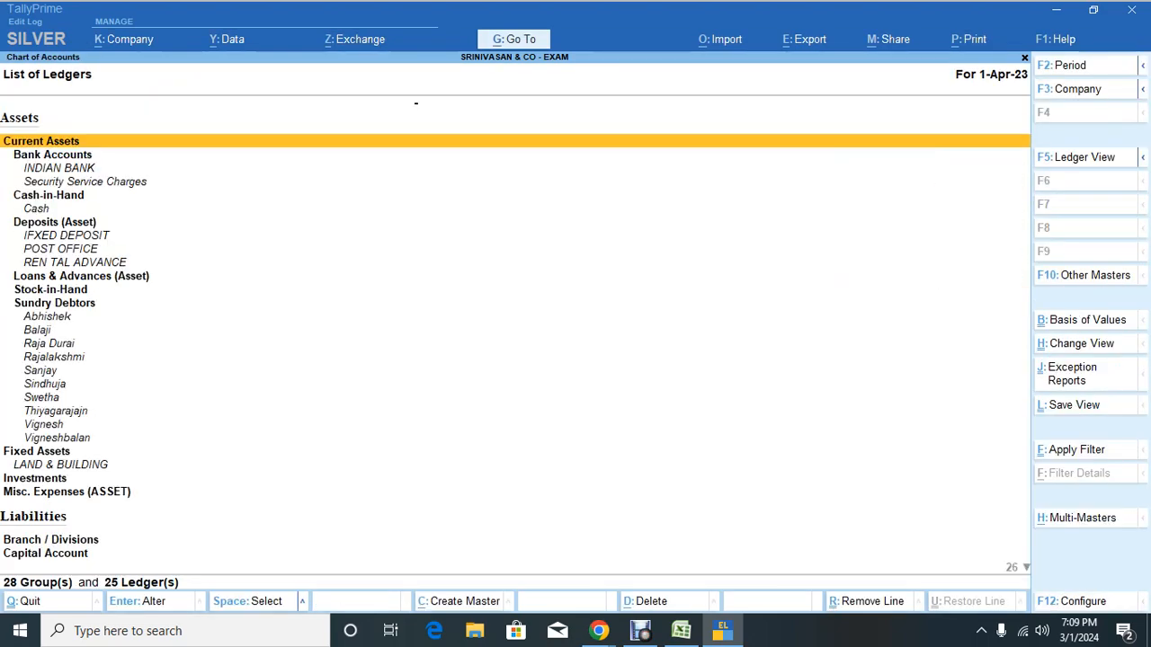
# Step: Open the Balance Sheet in detailed view and move down to Sundry Debtors (13,89,060.00 Dr)
pyautogui.press('Escape')
pyautogui.press('Escape')
pyautogui.press('Escape')
pyautogui.press('b')
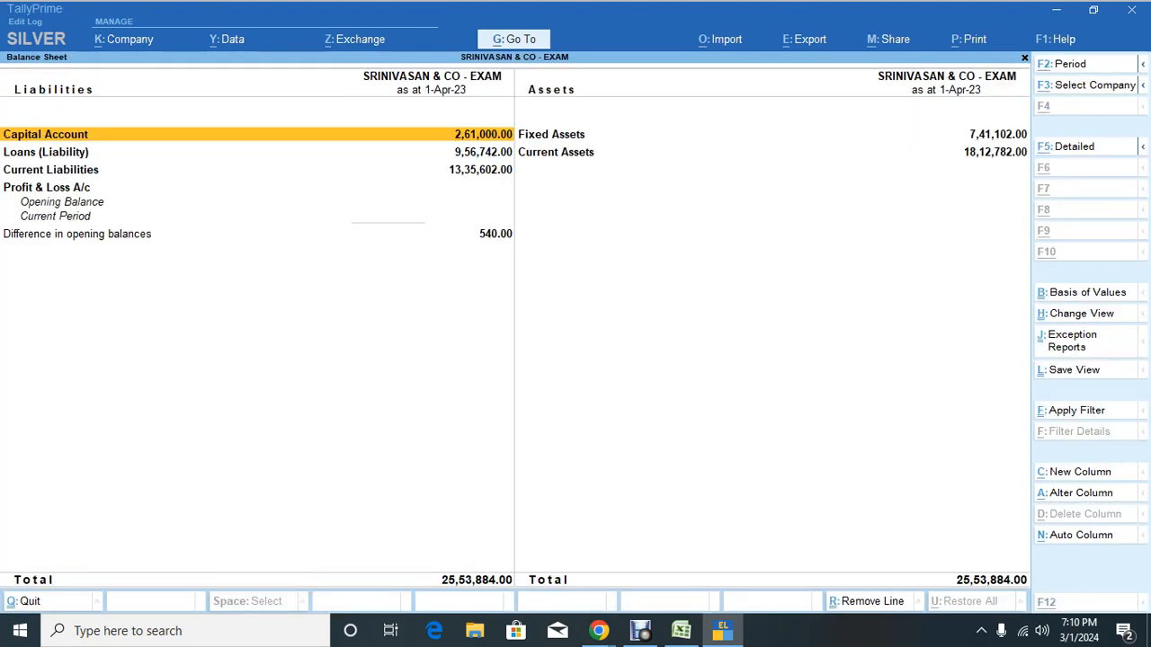
pyautogui.hotkey('alt', 'F5')
pyautogui.press('Right')
pyautogui.press('Down')
pyautogui.press('Down')
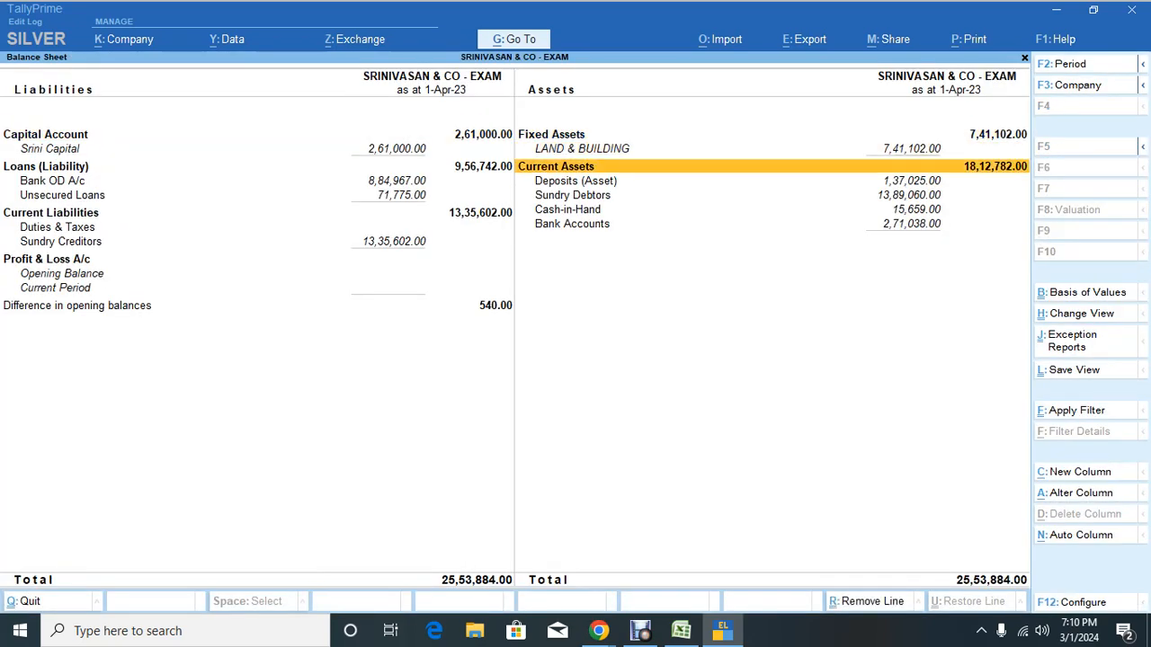
pyautogui.press('Down')
pyautogui.press('Down')
pyautogui.press('Down')
pyautogui.press('Left')
pyautogui.press('Down')
pyautogui.press('Down')
pyautogui.press('Down')
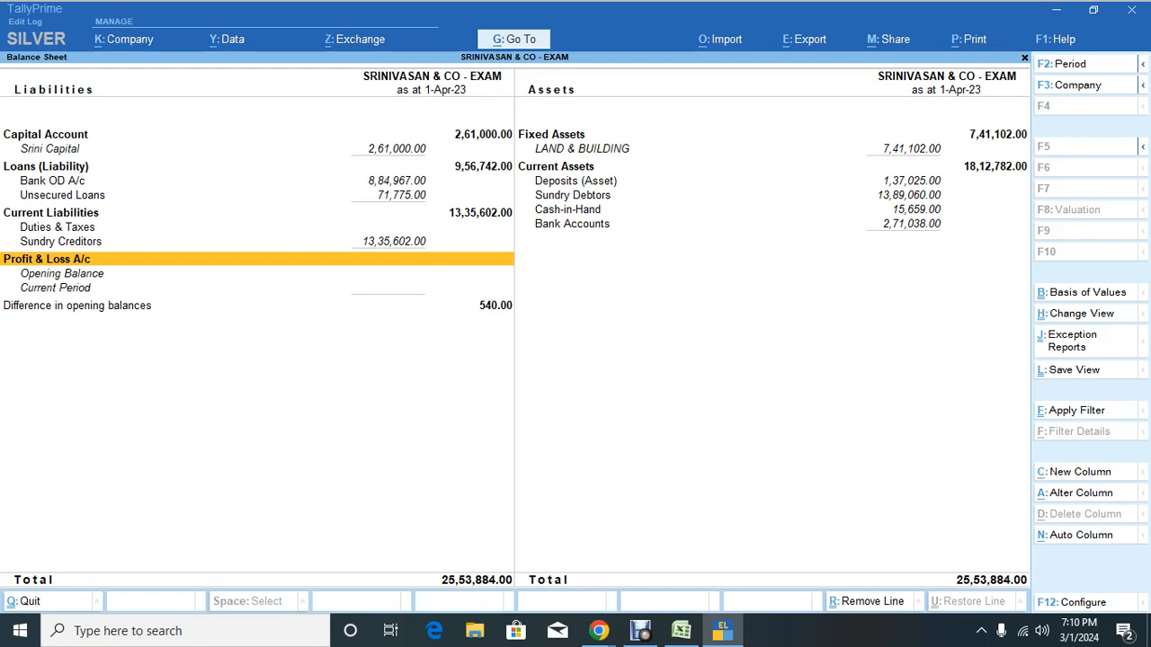
pyautogui.press('Right')
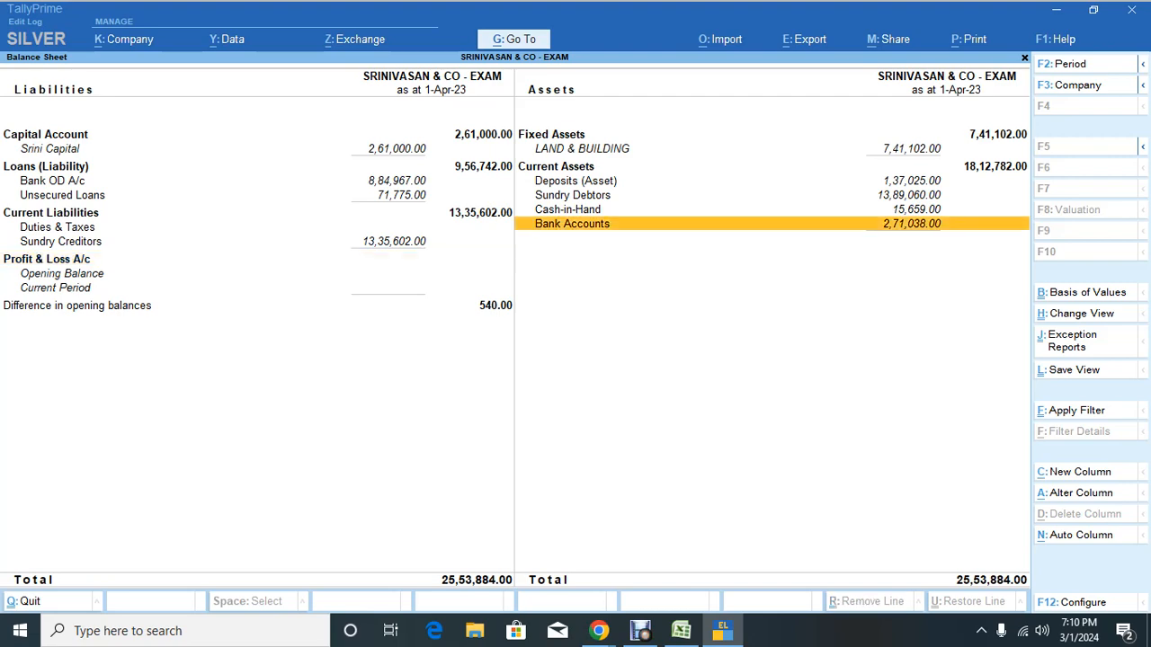
pyautogui.press('Up')
pyautogui.press('Up')
pyautogui.press('Up')
pyautogui.press('Down')
# Step: Open the Sundry Debtors summary, match Abhishek's 149068 against Excel, and hide his line
pyautogui.press('Return')
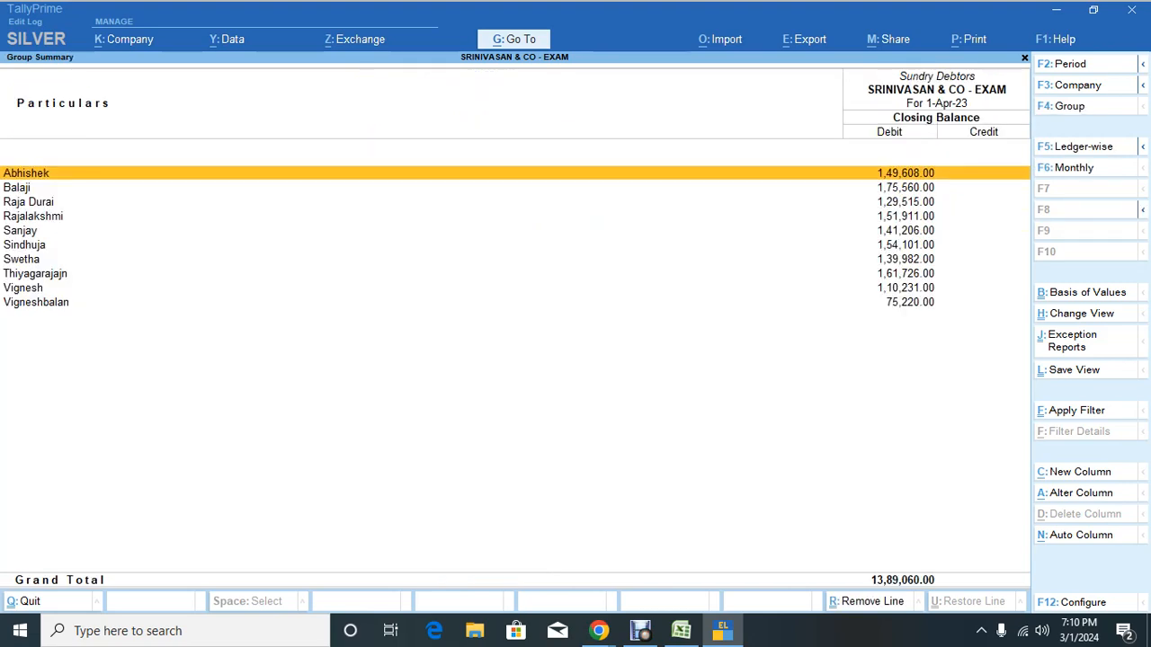
pyautogui.hotkey('alt', 'Tab')
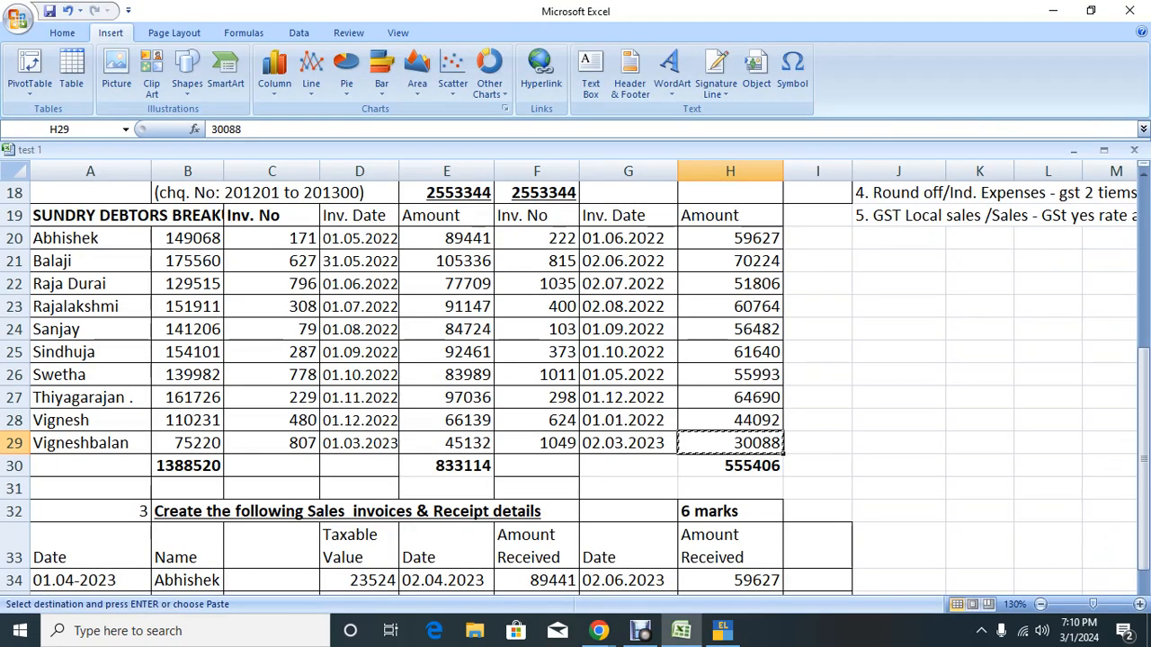
pyautogui.press('Left')
pyautogui.press('Left')
pyautogui.press('Left')
pyautogui.press('Left')
pyautogui.press('Up')
pyautogui.press('Up')
pyautogui.press('Up')
pyautogui.press('Up')
pyautogui.press('Up')
pyautogui.press('Left')
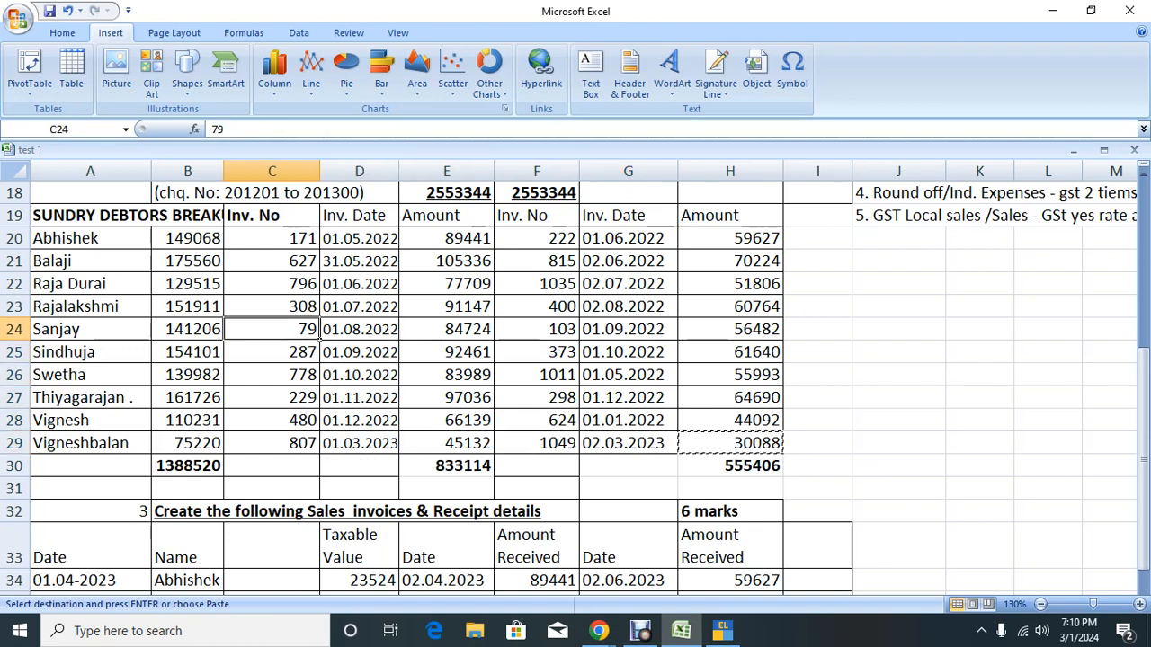
pyautogui.press('Left')
pyautogui.press('Up')
pyautogui.press('Up')
pyautogui.press('Up')
pyautogui.press('Up')
pyautogui.hotkey('alt', 'Tab')
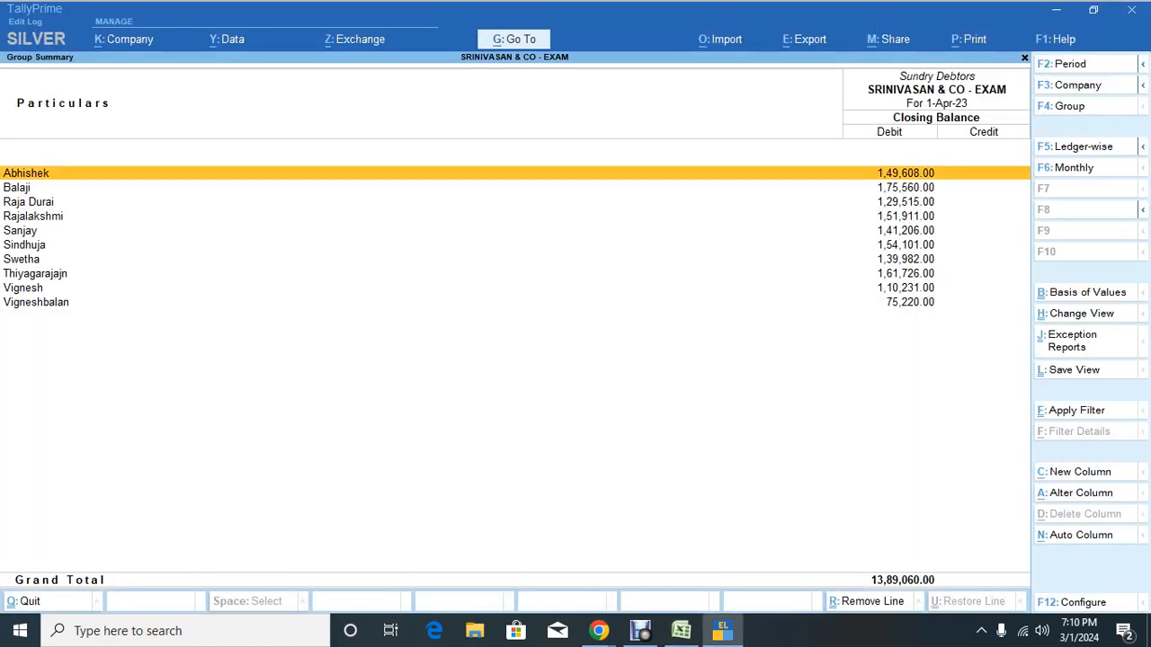
pyautogui.press('Down')
pyautogui.press('Up')
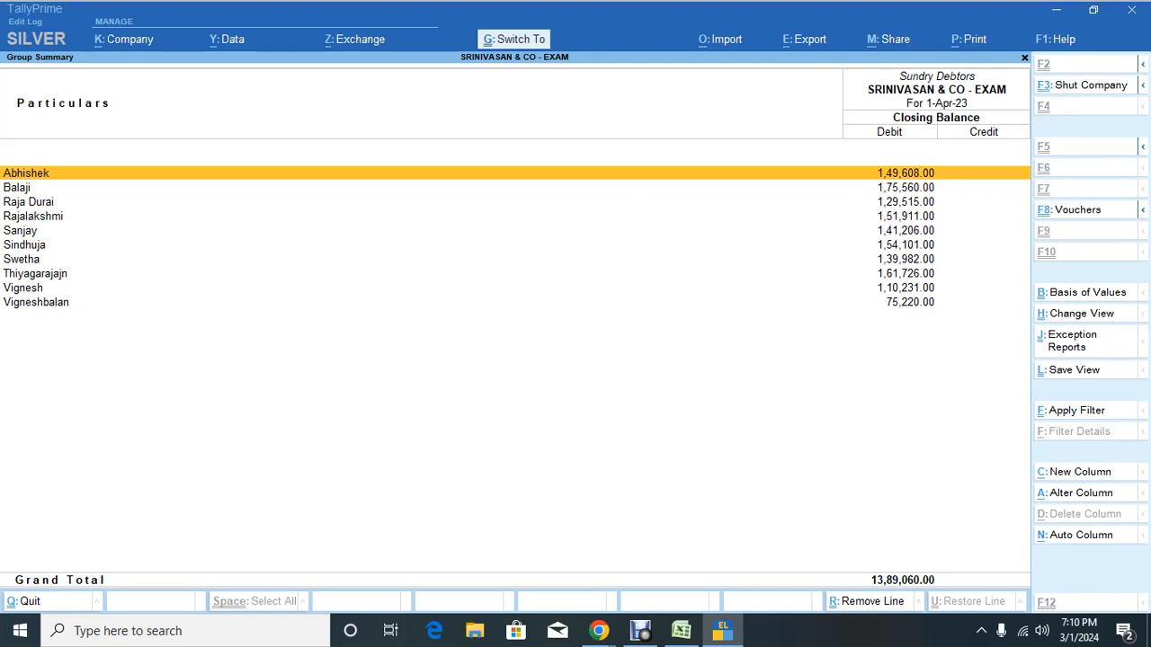
pyautogui.hotkey('alt', 'r')
pyautogui.press('alt')
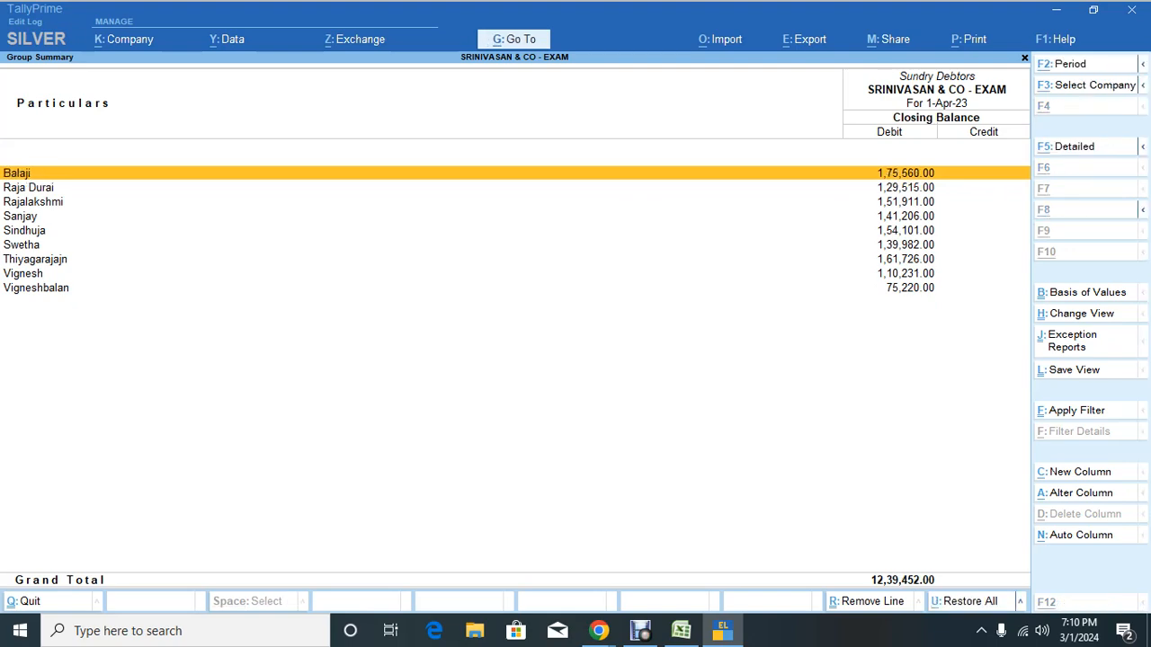
pyautogui.hotkey('alt', 'Tab')
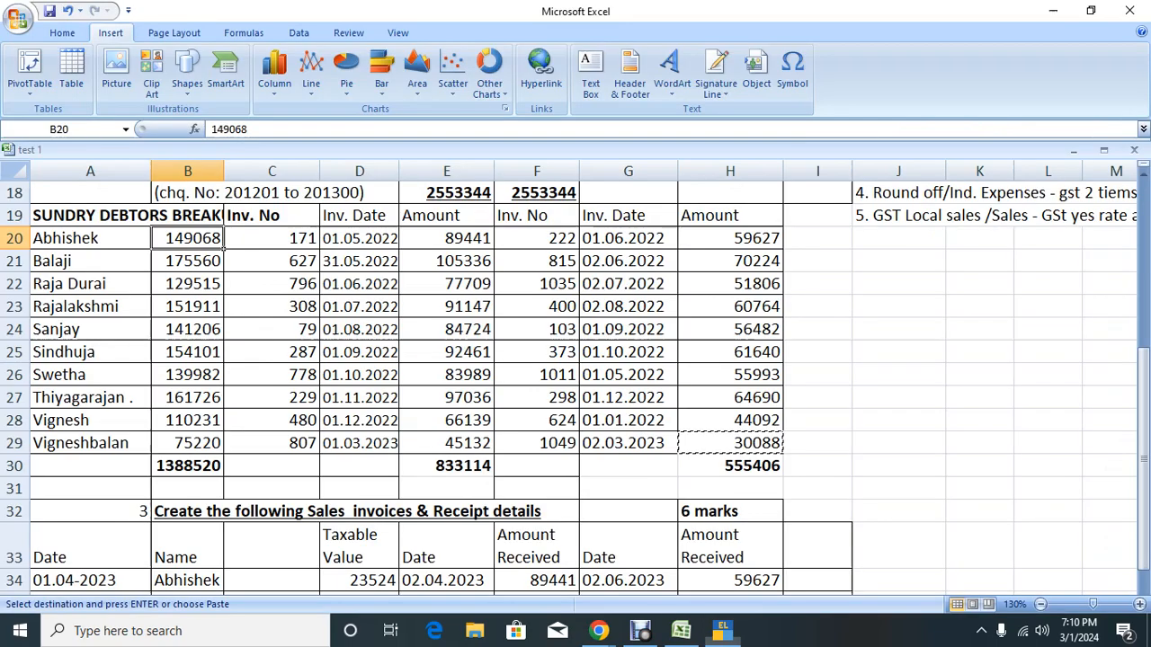
pyautogui.press('Right')
pyautogui.press('Left')
pyautogui.press('Down')
pyautogui.hotkey('alt', 'Tab')
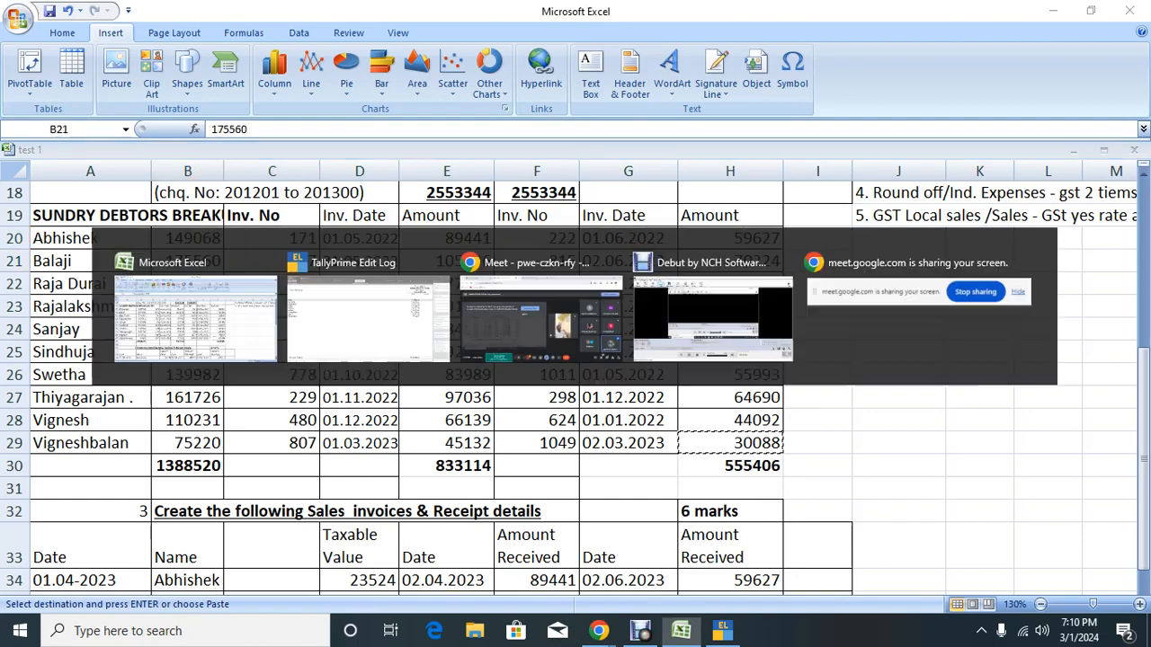
pyautogui.hotkey('alt', 'r')
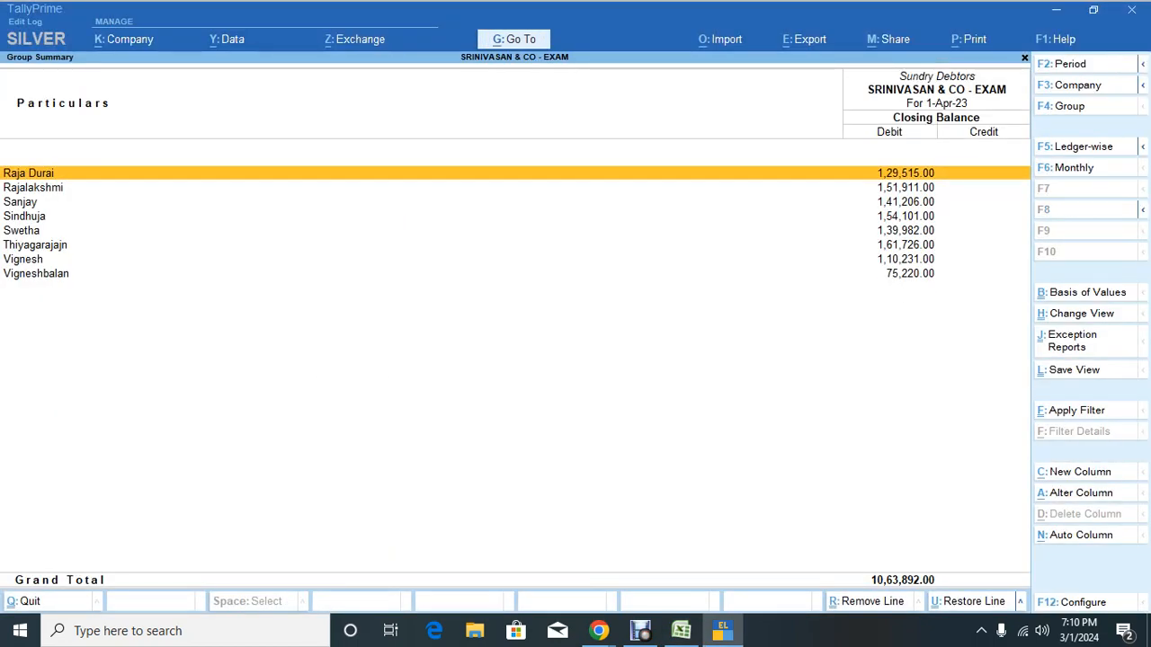
pyautogui.hotkey('alt', 'Tab')
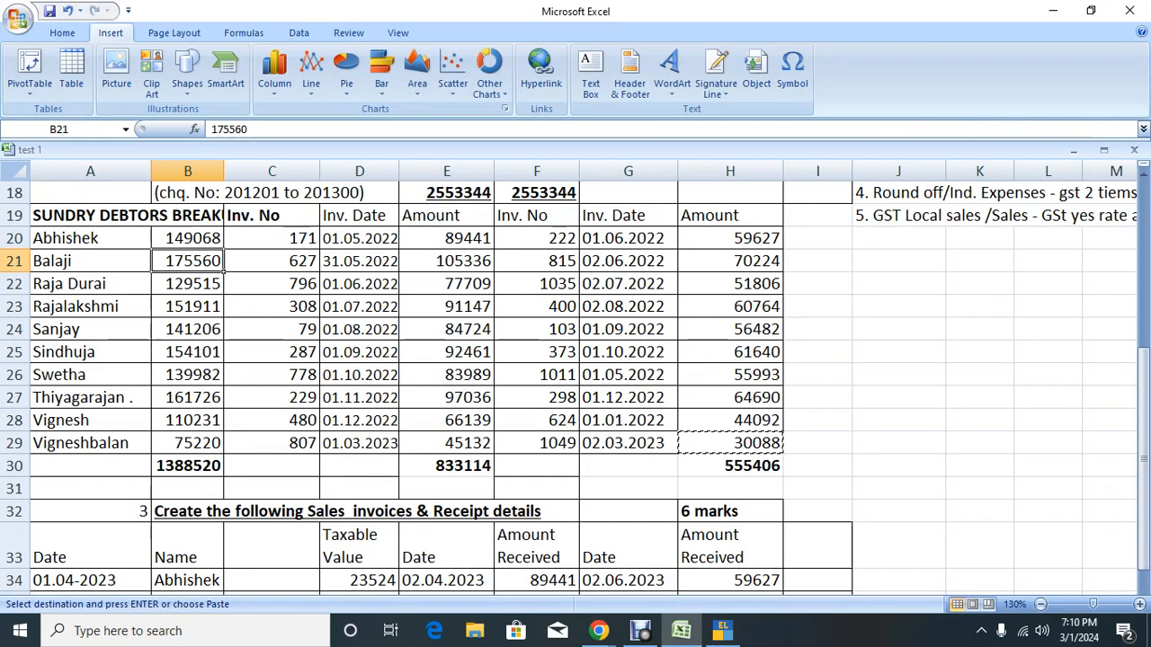
pyautogui.press('Down')
pyautogui.hotkey('alt', 'Tab')
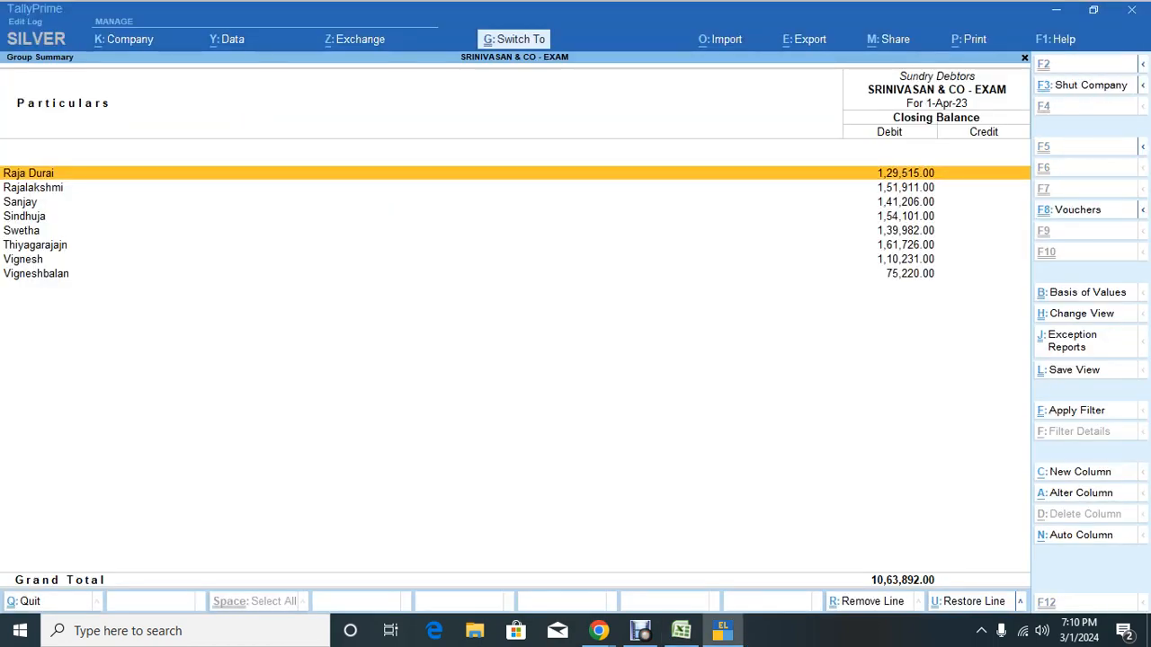
pyautogui.hotkey('alt', 'r')
# Step: Match Rajalakshmi's 151911 and Sanjay's balance with Excel and hide both lines
pyautogui.hotkey('alt', 'Tab')
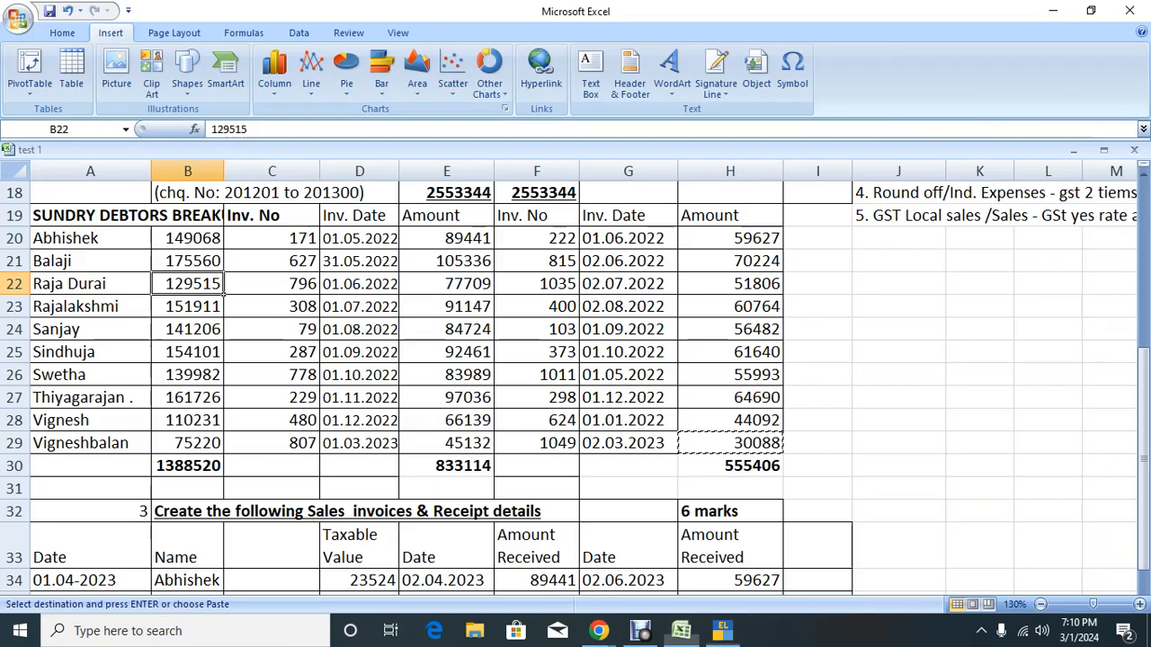
pyautogui.press('Right')
pyautogui.press('Left')
pyautogui.press('Down')
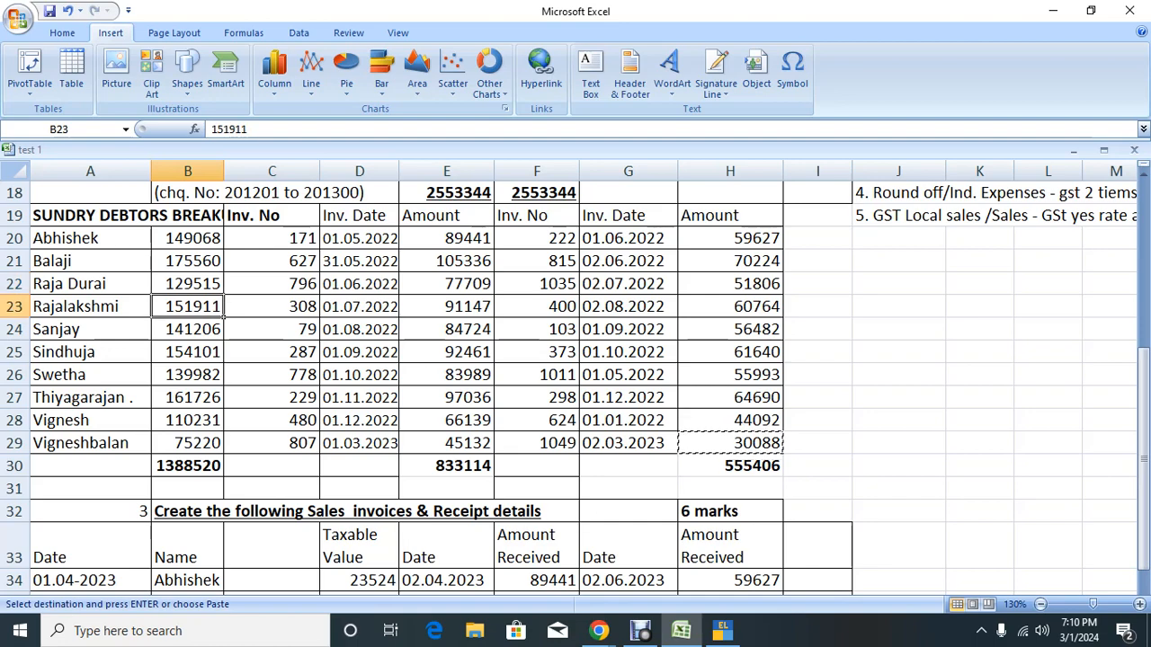
pyautogui.hotkey('alt', 'Tab')
pyautogui.press('ctrl')
pyautogui.hotkey('alt', 'r')
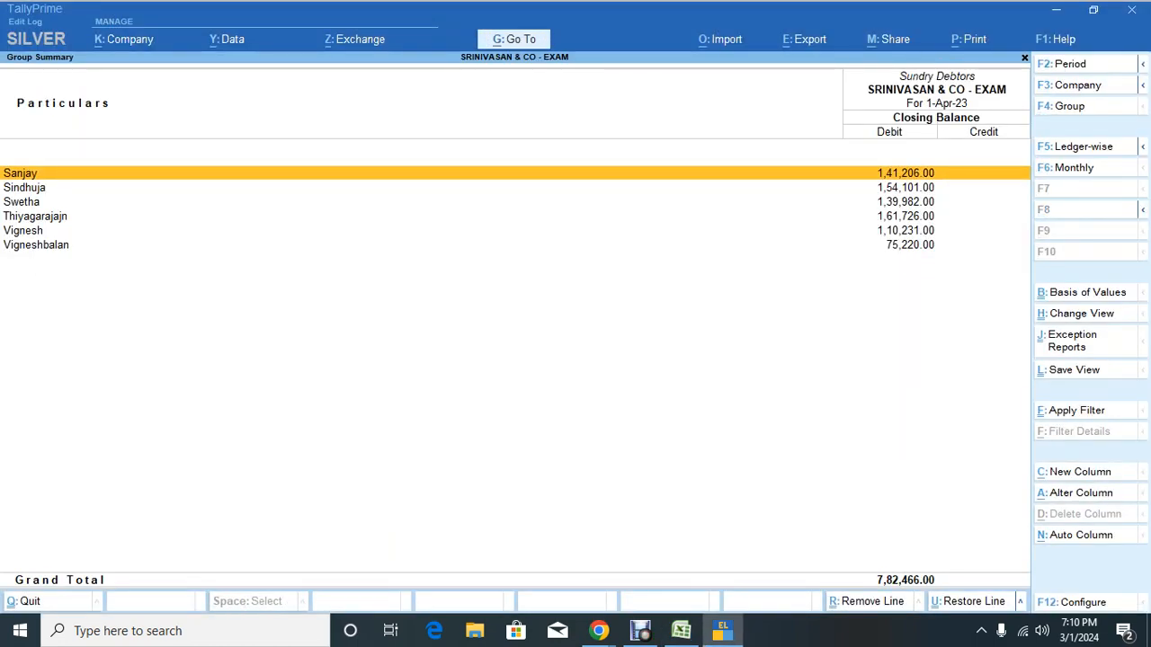
pyautogui.hotkey('alt', 'Tab')
pyautogui.press('Right')
pyautogui.press('Left')
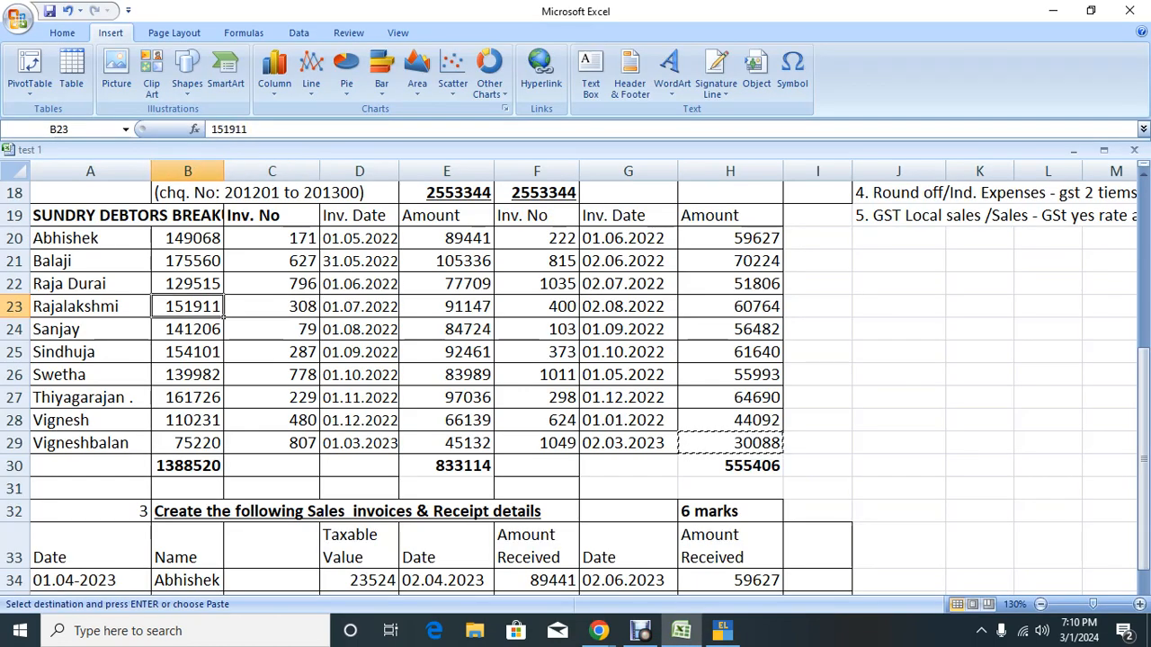
pyautogui.press('Down')
pyautogui.hotkey('alt', 'Tab')
pyautogui.hotkey('alt', 'r')
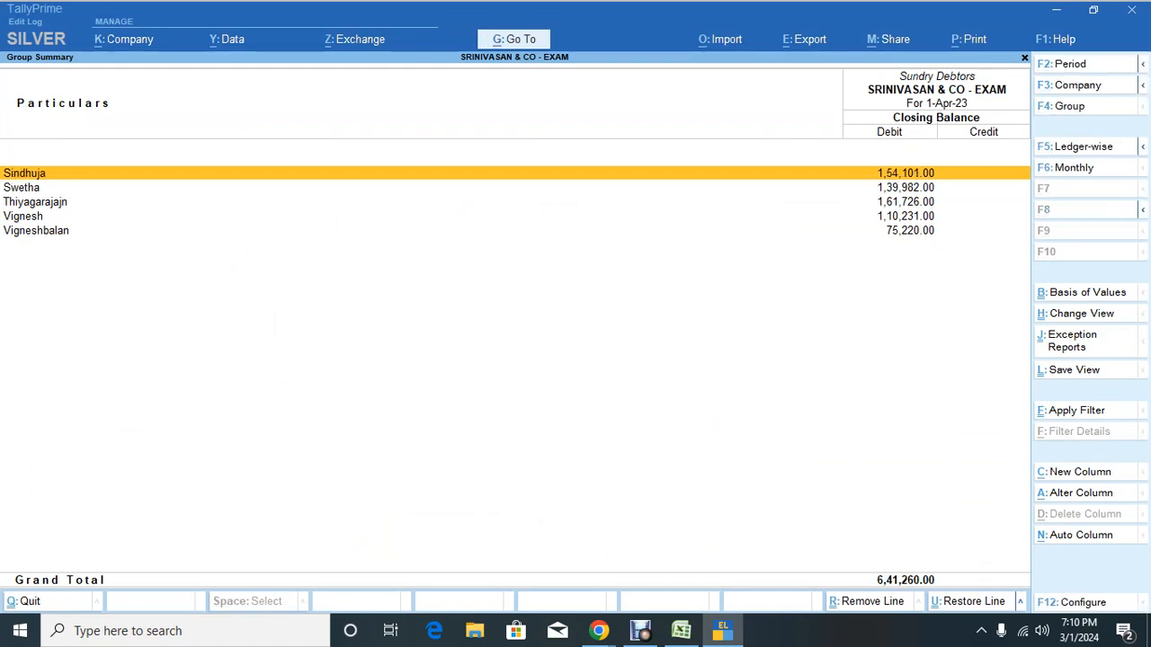
pyautogui.press('alt')
pyautogui.click(271, 330)
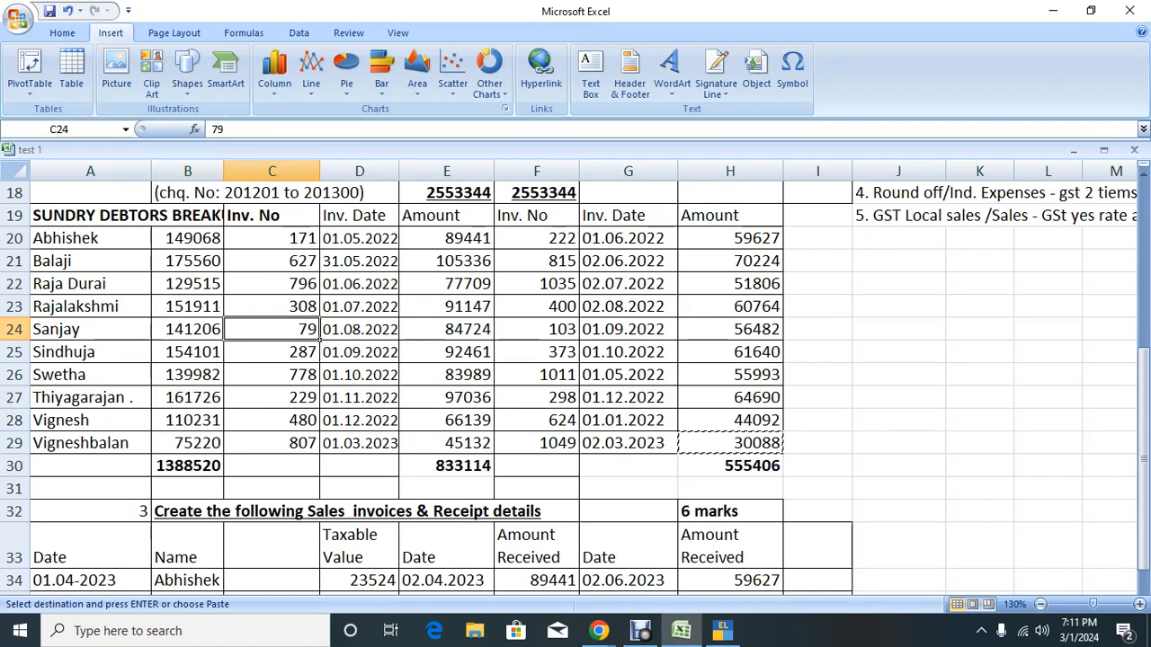
pyautogui.hotkey('alt', 'Tab')
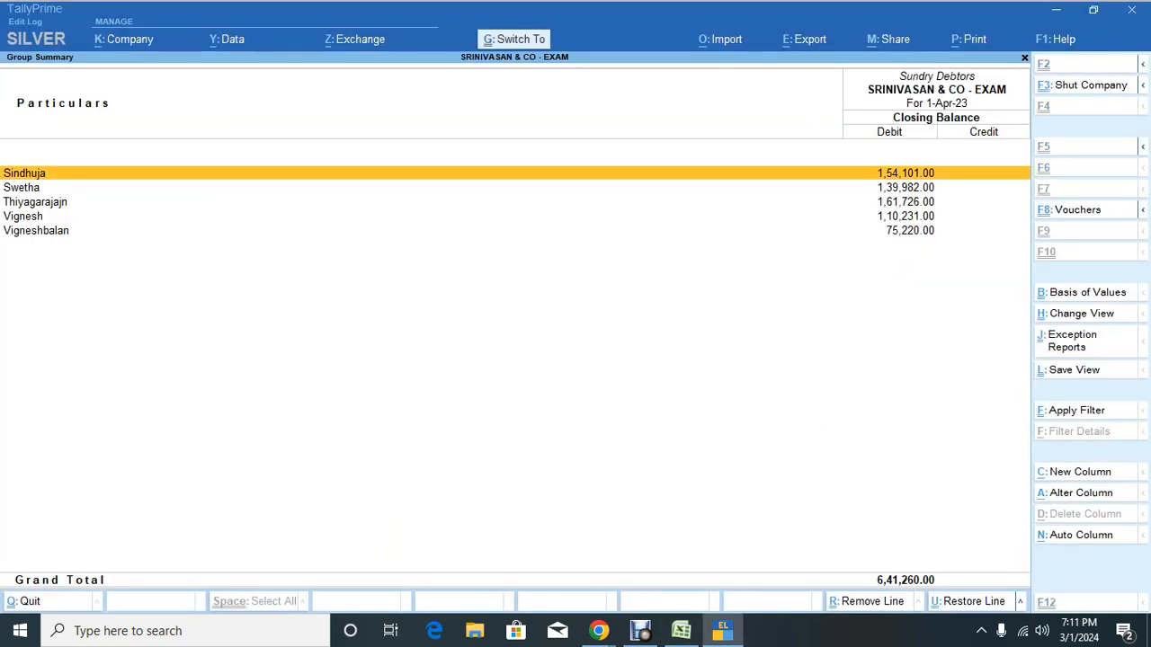
pyautogui.hotkey('ctrl', 'r')
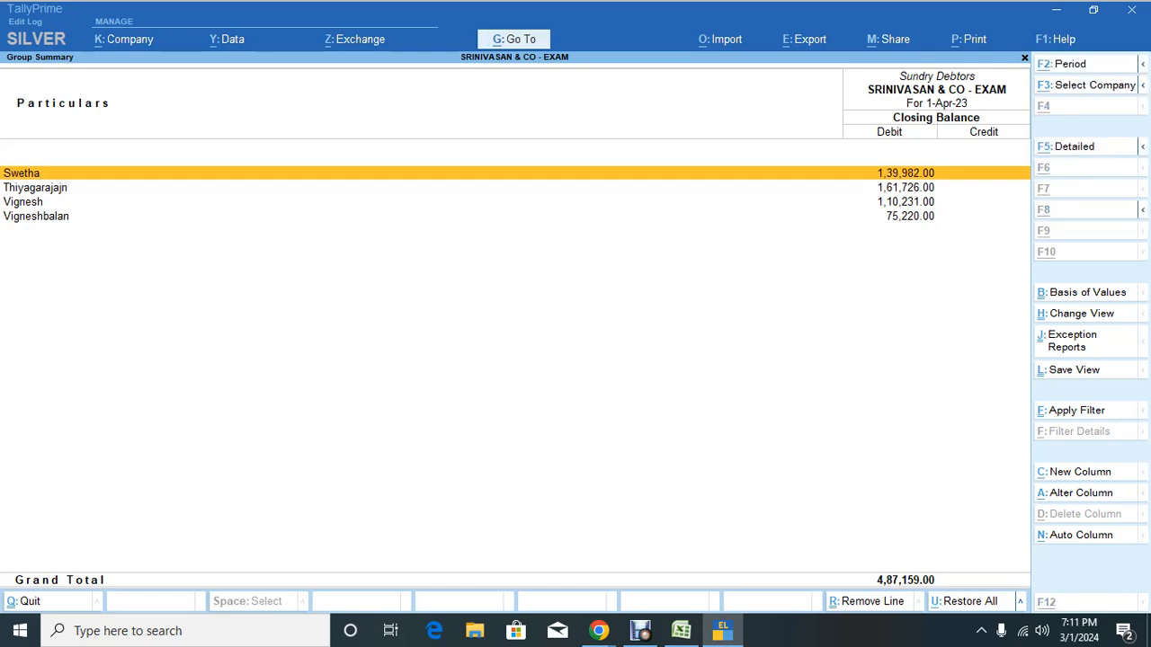
pyautogui.hotkey('alt', 'Tab')
pyautogui.press('Right')
pyautogui.press('Right')
pyautogui.press('Left')
pyautogui.press('Left')
pyautogui.press('Down')
pyautogui.press('Down')
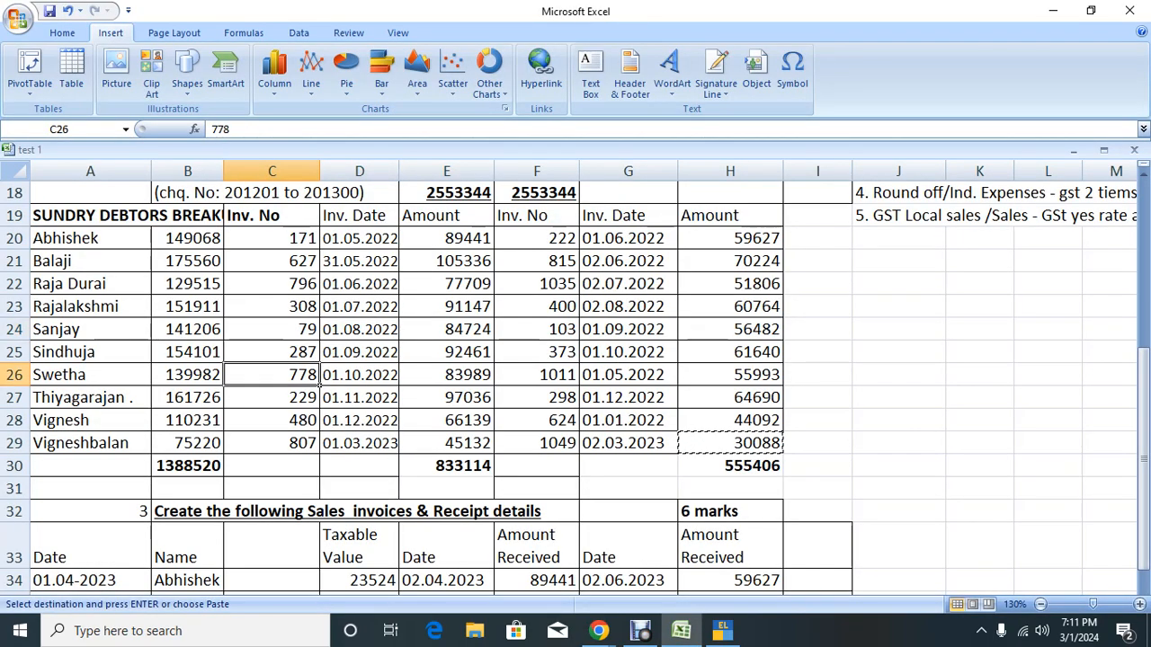
pyautogui.press('Left')
pyautogui.hotkey('alt', 'Tab')
pyautogui.hotkey('ctrl', 'r')
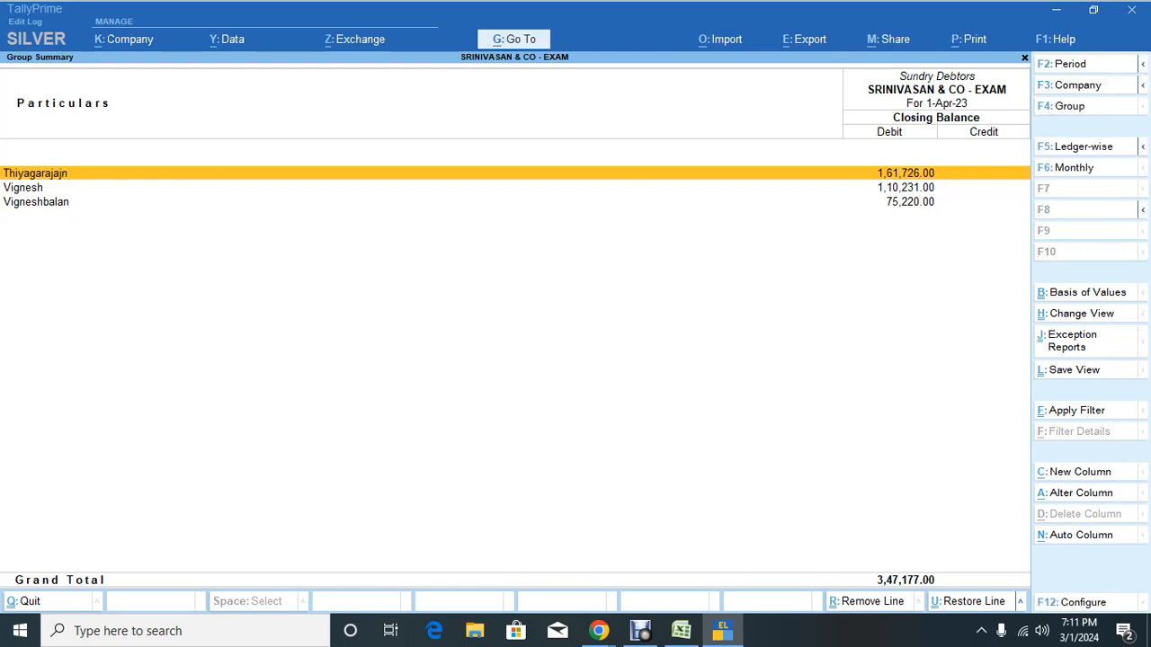
pyautogui.hotkey('alt', 'Tab')
pyautogui.press('Right')
pyautogui.press('Left')
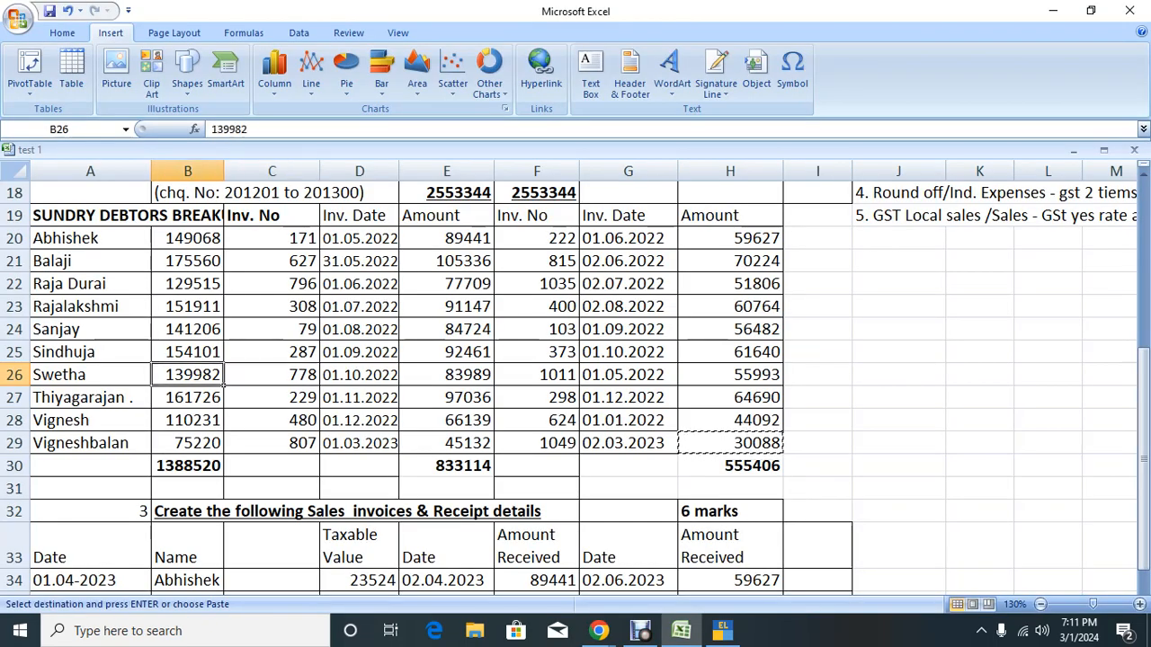
pyautogui.press('Down')
pyautogui.hotkey('alt', 'Tab')
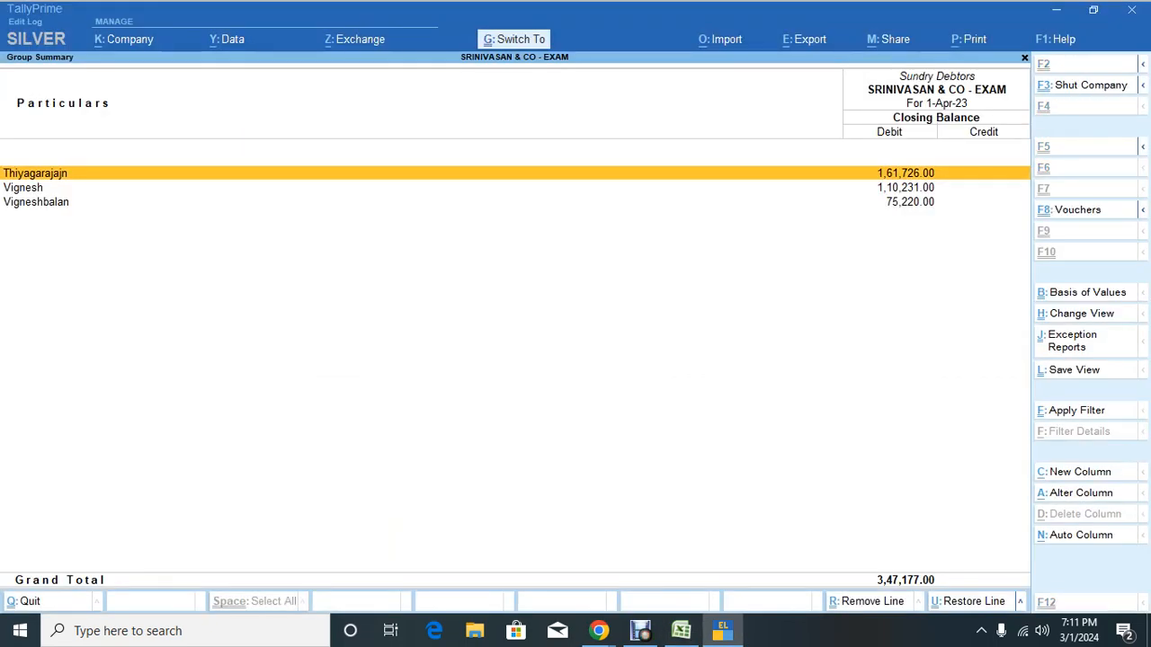
pyautogui.hotkey('ctrl', 'r')
pyautogui.hotkey('alt', 'Tab')
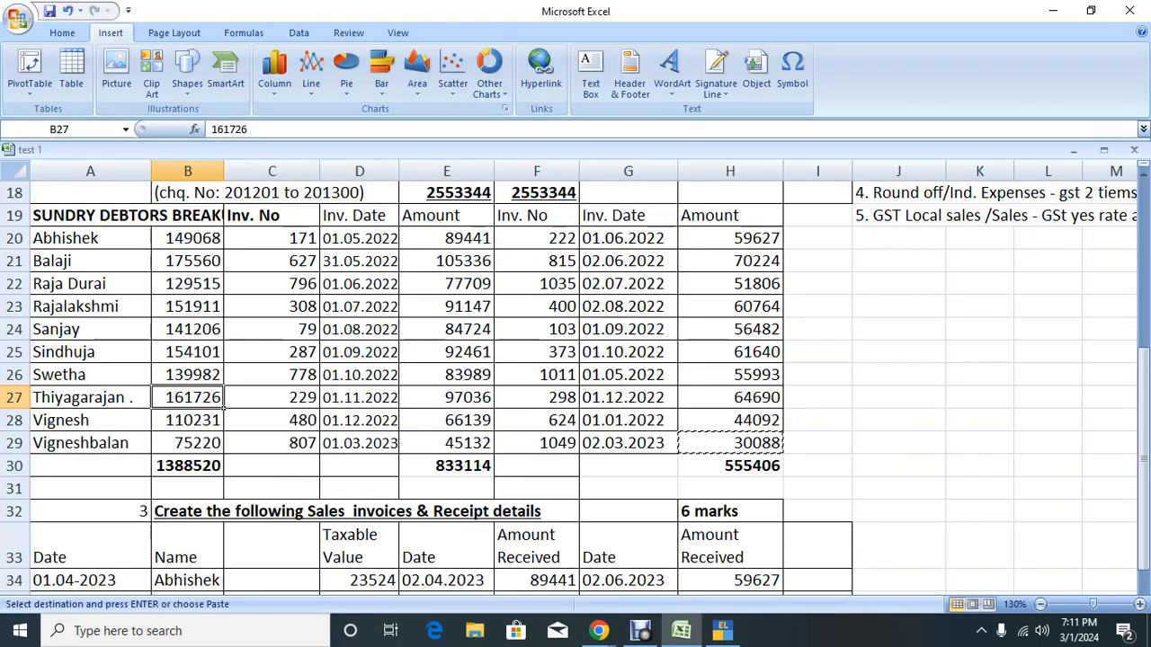
pyautogui.press('Right')
pyautogui.press('Left')
pyautogui.press('Down')
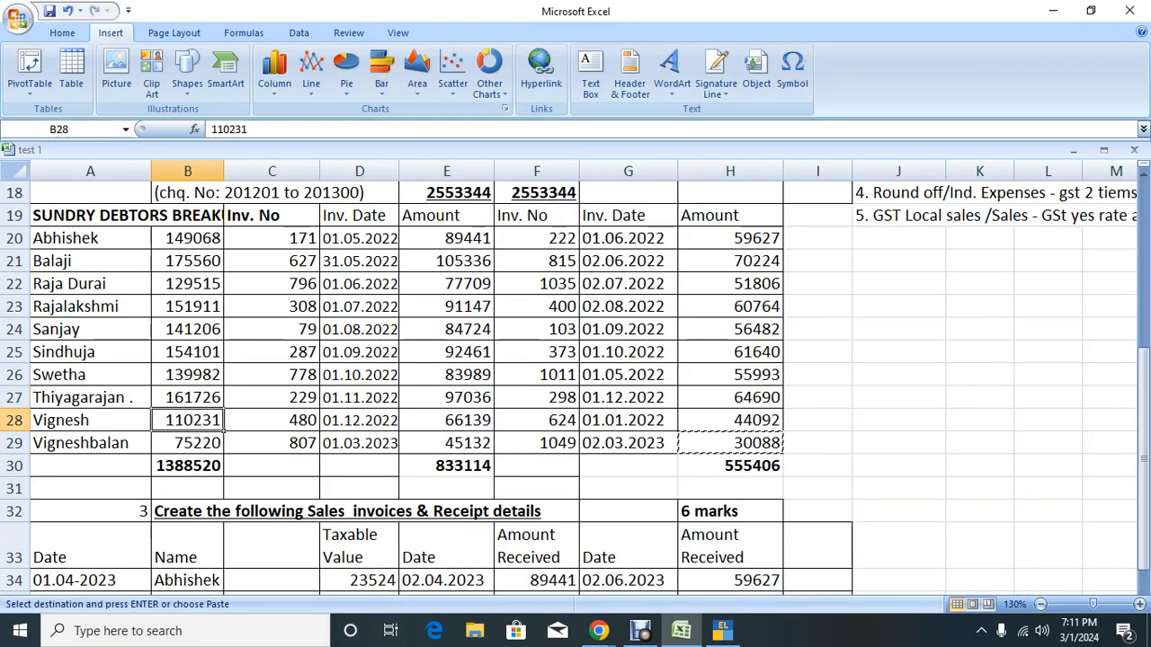
pyautogui.hotkey('alt', 'Tab')
pyautogui.hotkey('ctrl', 'r')
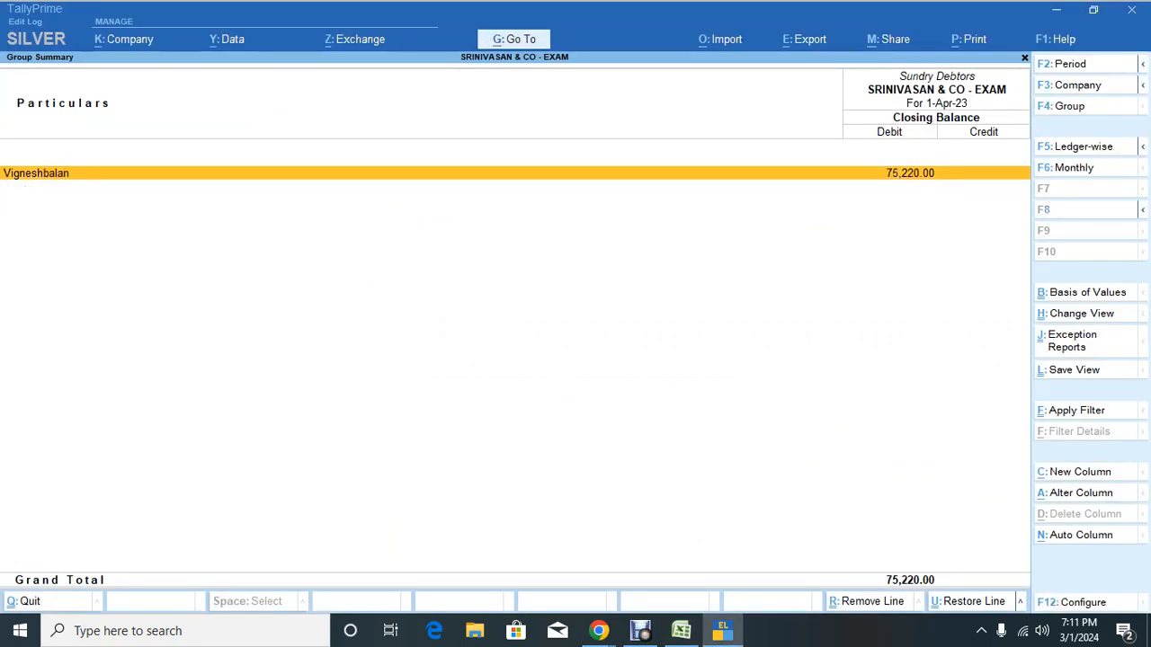
pyautogui.hotkey('alt', 'Tab')
pyautogui.press('Right')
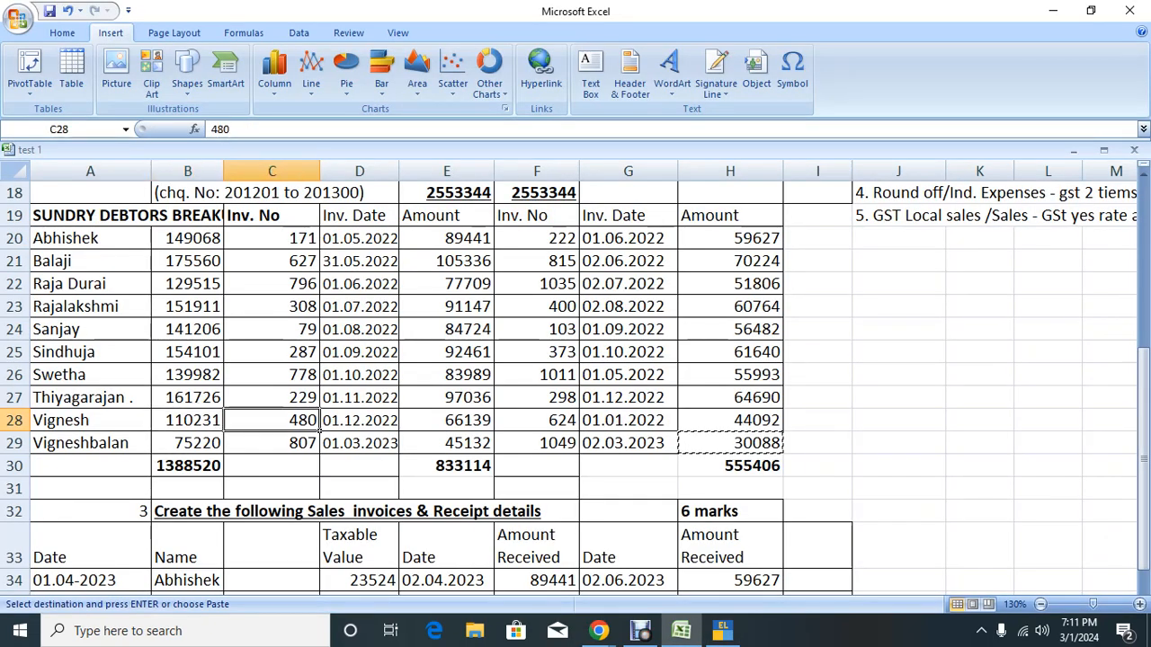
pyautogui.press('Left')
pyautogui.press('Down')
pyautogui.hotkey('alt', 'Tab')
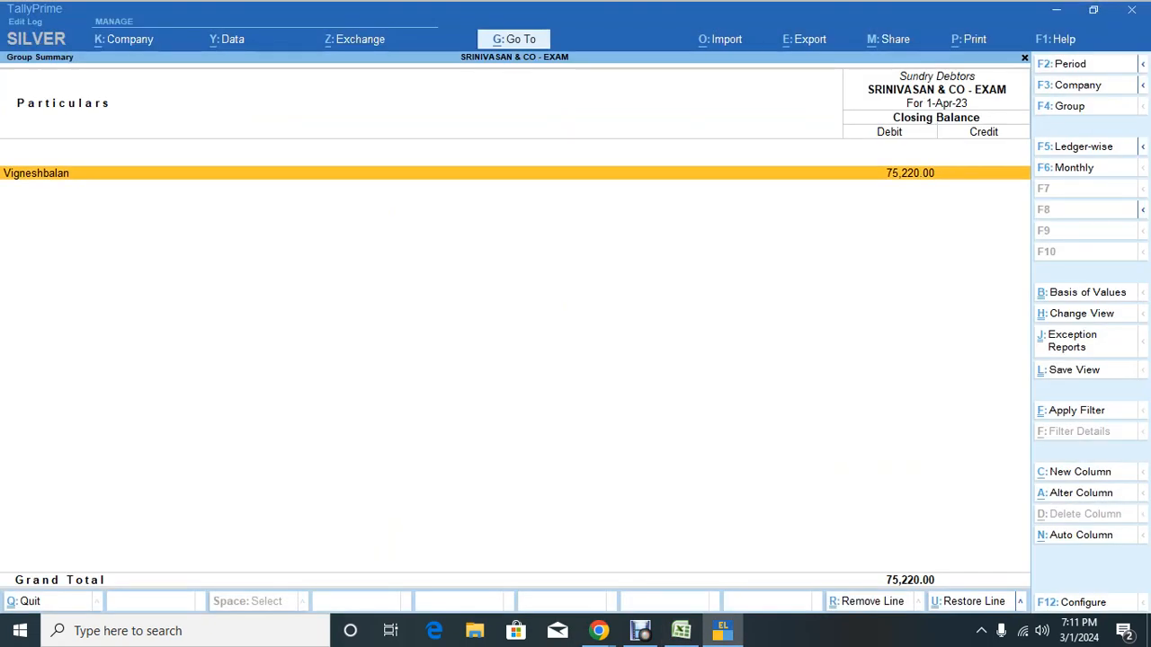
pyautogui.press('Escape')
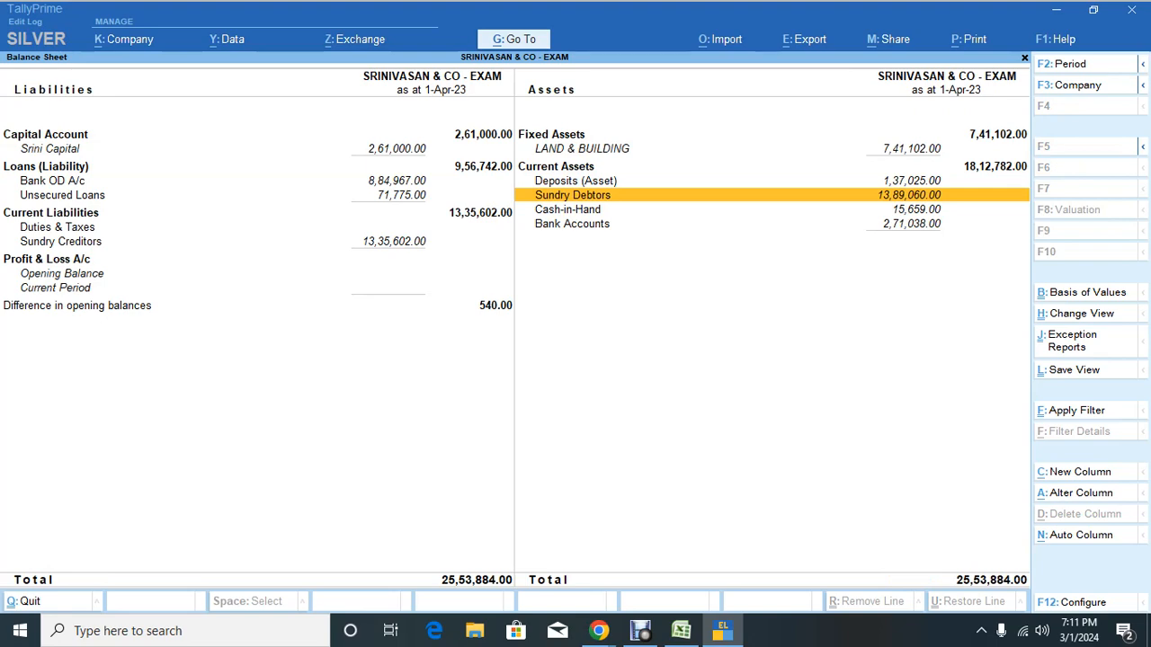
pyautogui.press('Return')
# Step: Select the ten Excel opening balances to see their 1388520 total
pyautogui.hotkey('alt', 'Tab')
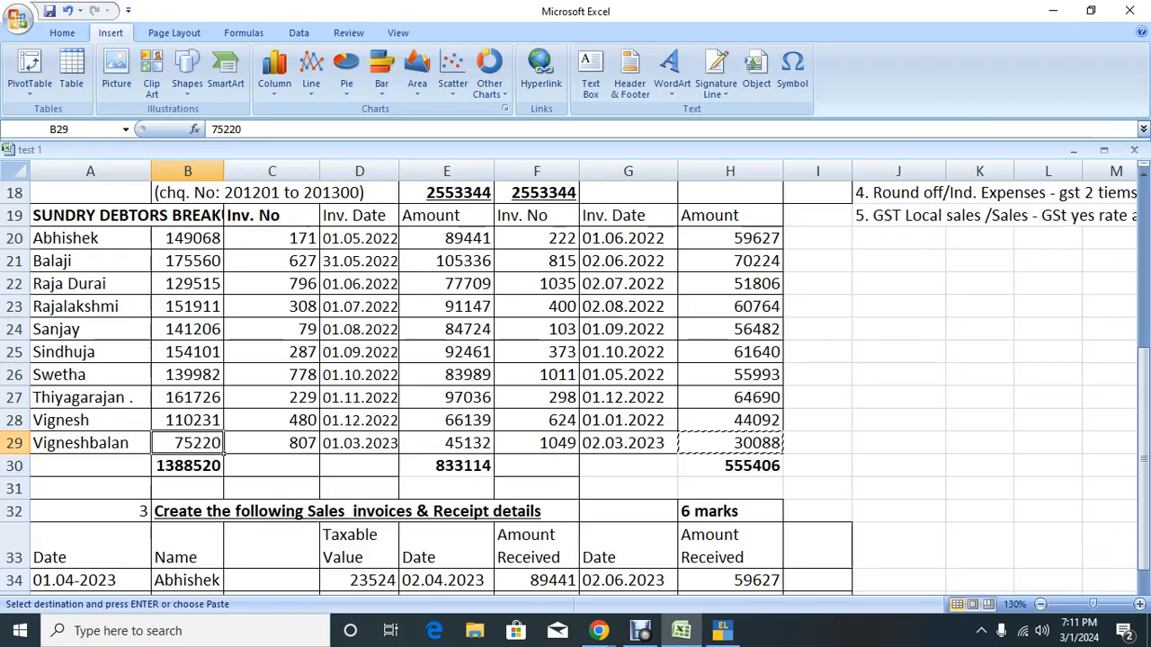
pyautogui.press('Down')
pyautogui.press('Up')
pyautogui.press('Up')
pyautogui.press('Up')
pyautogui.press('Up')
pyautogui.press('Up')
pyautogui.press('Up')
pyautogui.press('Up')
pyautogui.press('Up')
pyautogui.press('Up')
pyautogui.press('Up')
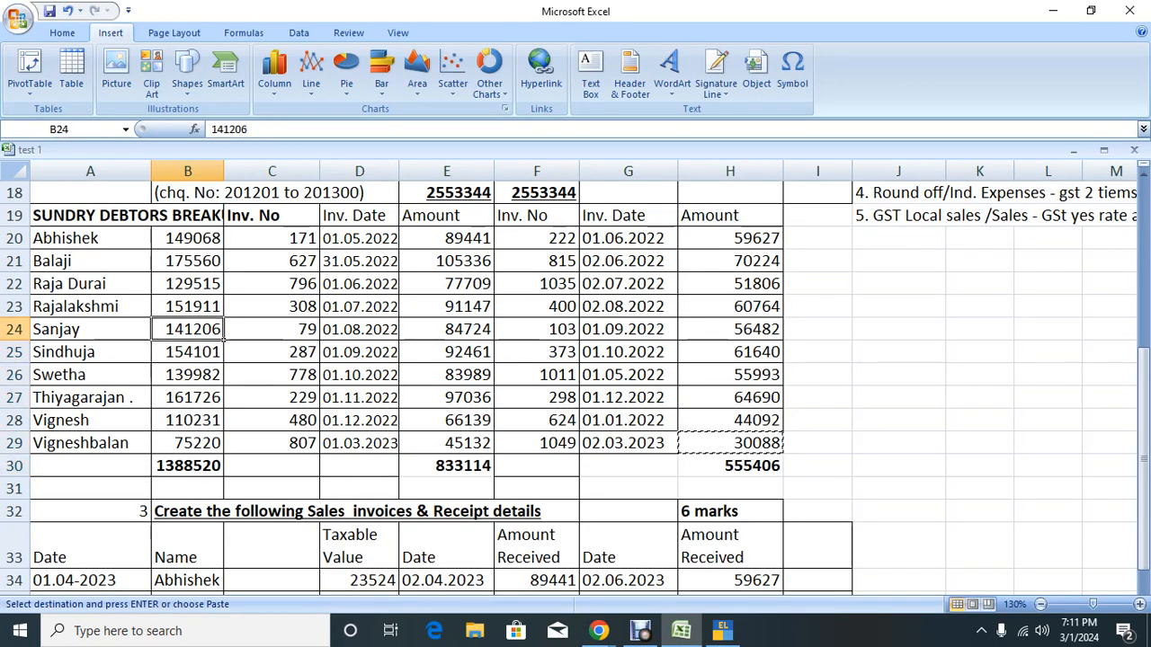
pyautogui.hotkey('shift', 'Down')
pyautogui.hotkey('shift', 'Down')
pyautogui.hotkey('shift', 'Down')
pyautogui.hotkey('shift', 'Down')
pyautogui.hotkey('shift', 'Down')
pyautogui.hotkey('shift', 'Down')
pyautogui.hotkey('shift', 'Down')
pyautogui.hotkey('shift', 'Down')
pyautogui.hotkey('shift', 'Down')
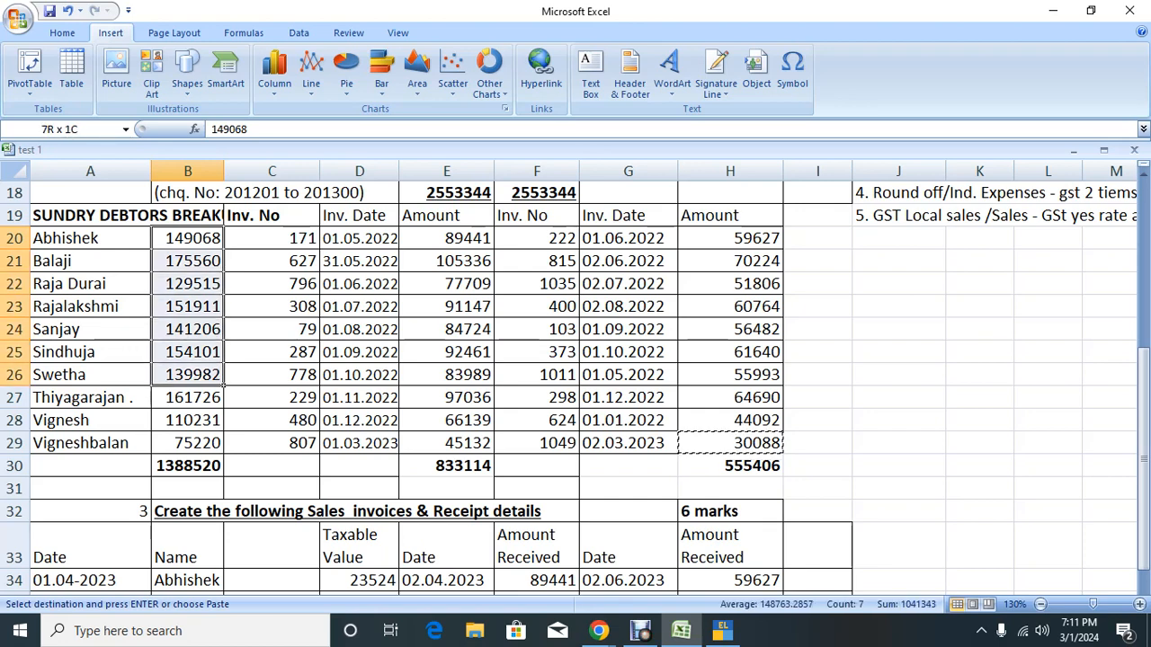
pyautogui.hotkey('shift', 'Up')
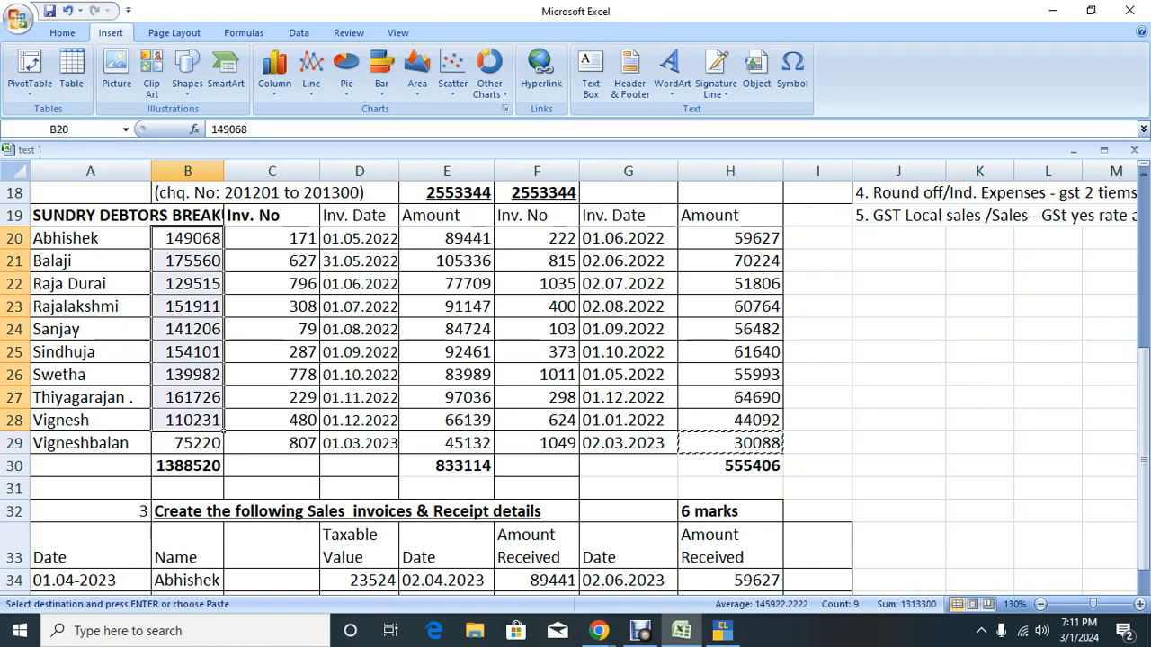
pyautogui.hotkey('shift', 'Down')
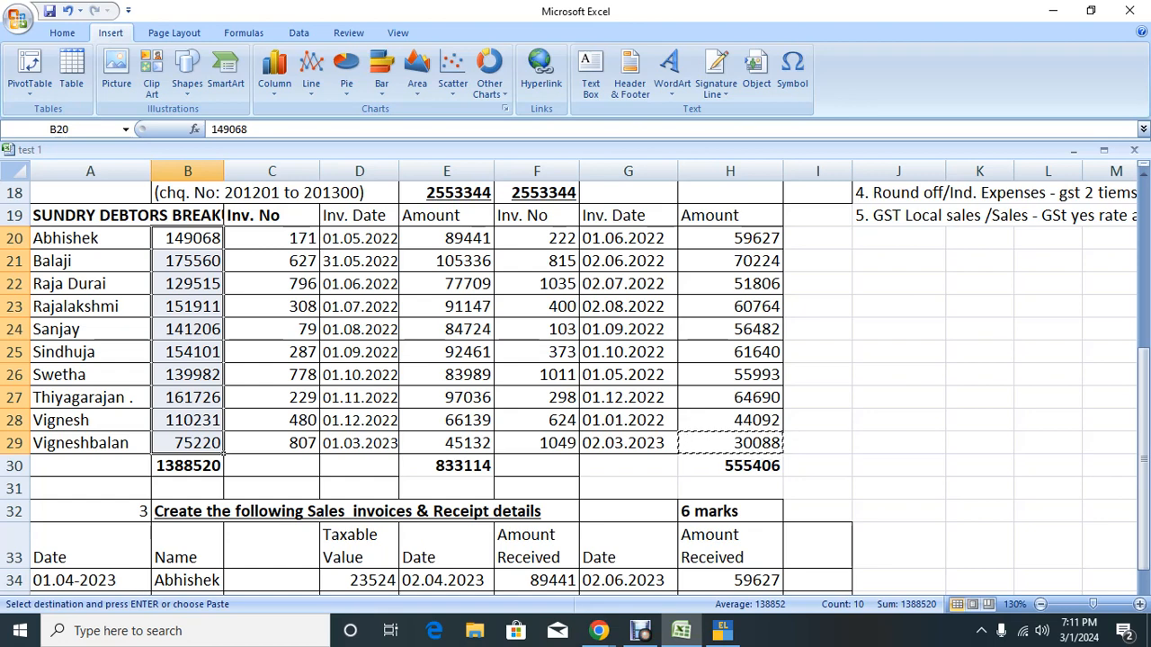
pyautogui.press('Right')
pyautogui.press('Right')
pyautogui.press('Right')
pyautogui.press('Right')
pyautogui.press('Right')
pyautogui.press('Right')
pyautogui.press('Right')
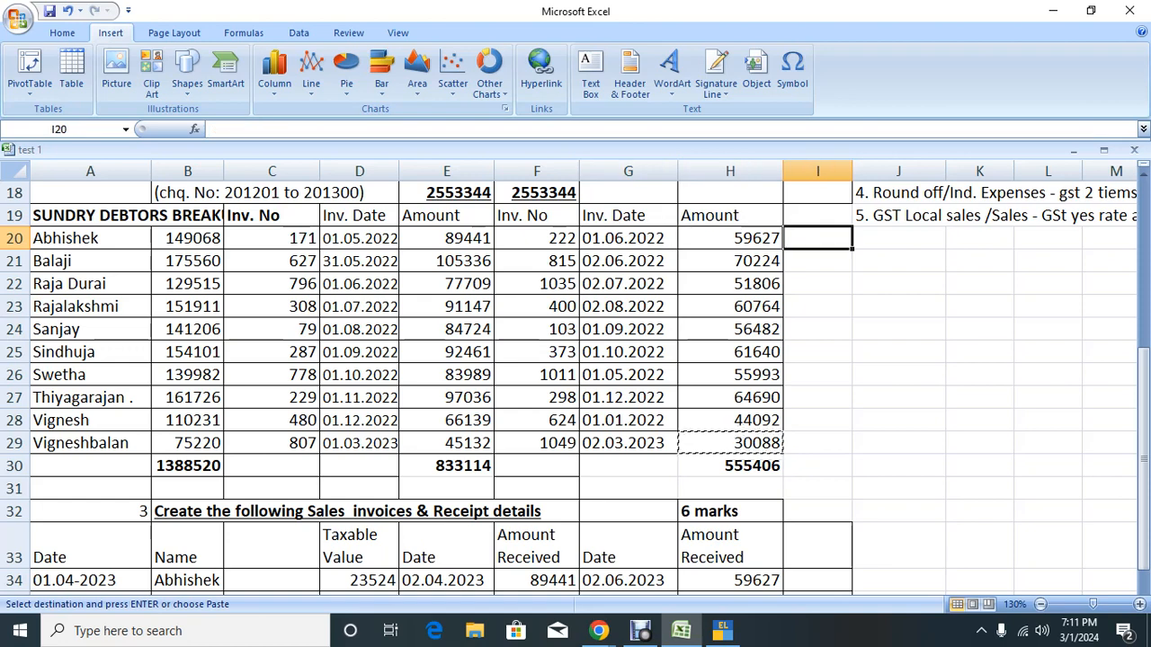
pyautogui.hotkey('alt', 'Tab')
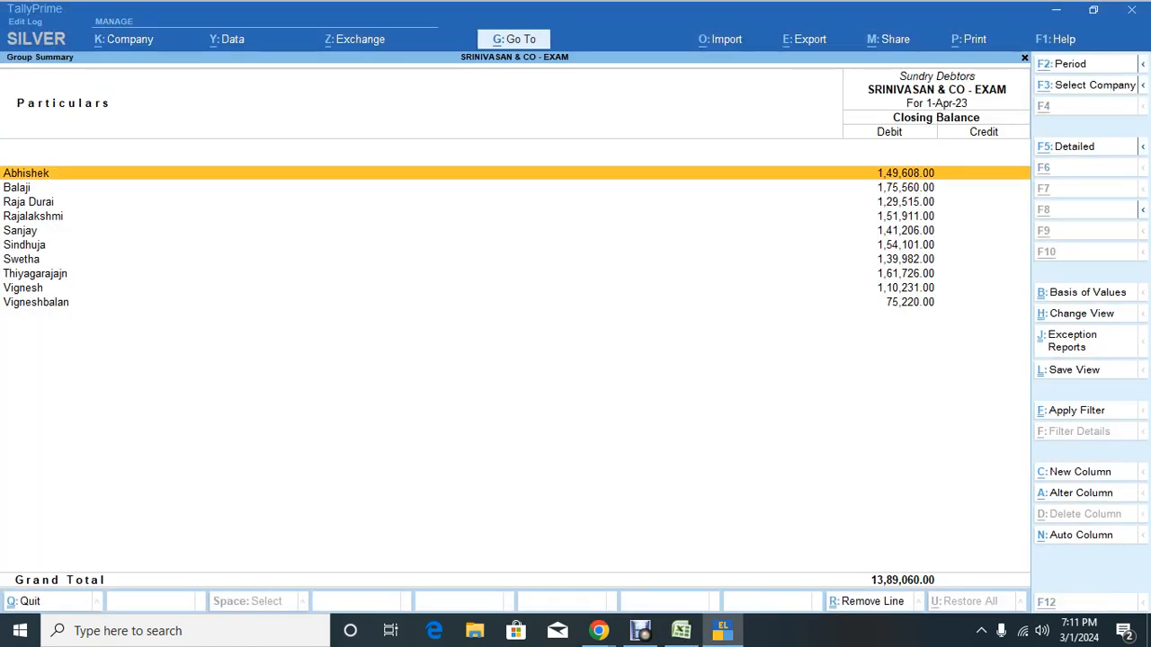
# Step: Export the current Sundry Debtors summary in Excel (Spreadsheet) format as GrpSum.xlsx
pyautogui.hotkey('alt', 'e')
pyautogui.press('Return')
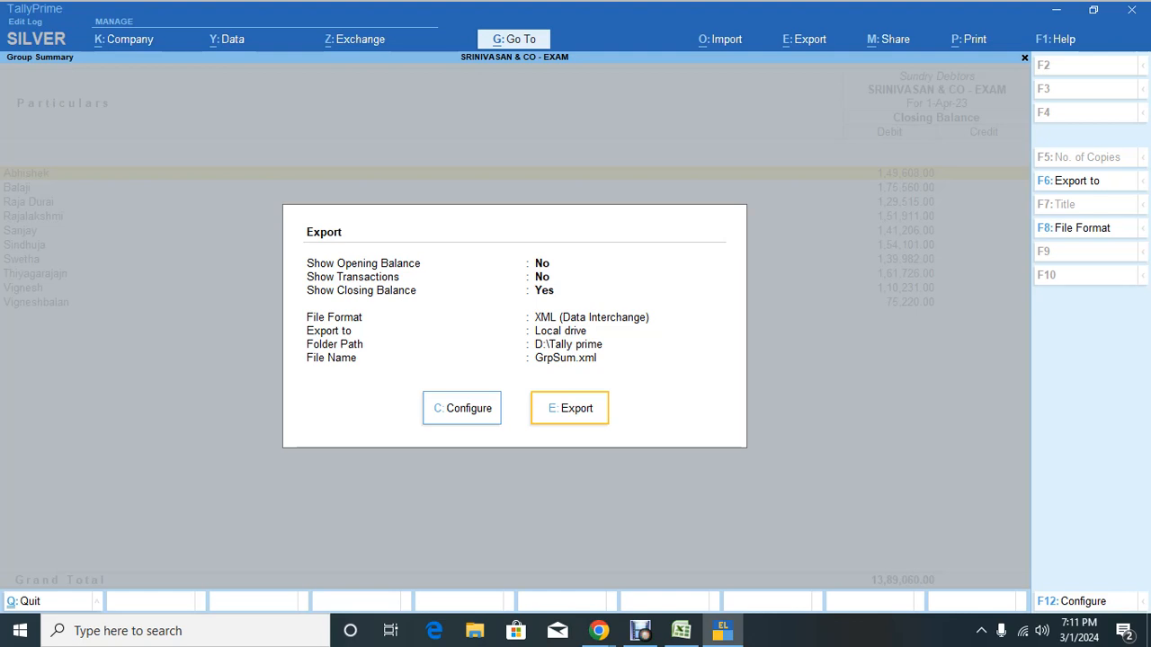
pyautogui.press('c')
pyautogui.press('Down')
pyautogui.press('Down')
pyautogui.press('Down')
pyautogui.press('Down')
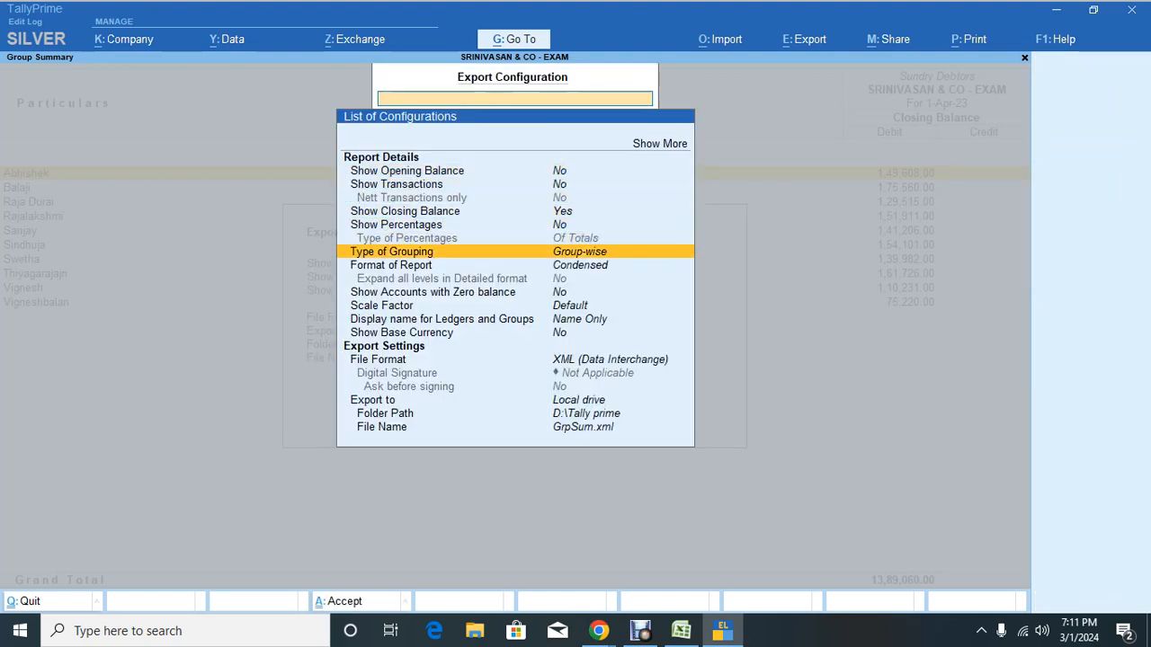
pyautogui.press('Down')
pyautogui.press('Down')
pyautogui.press('Down')
pyautogui.press('Down')
pyautogui.press('Down')
pyautogui.press('Down')
pyautogui.press('Return')
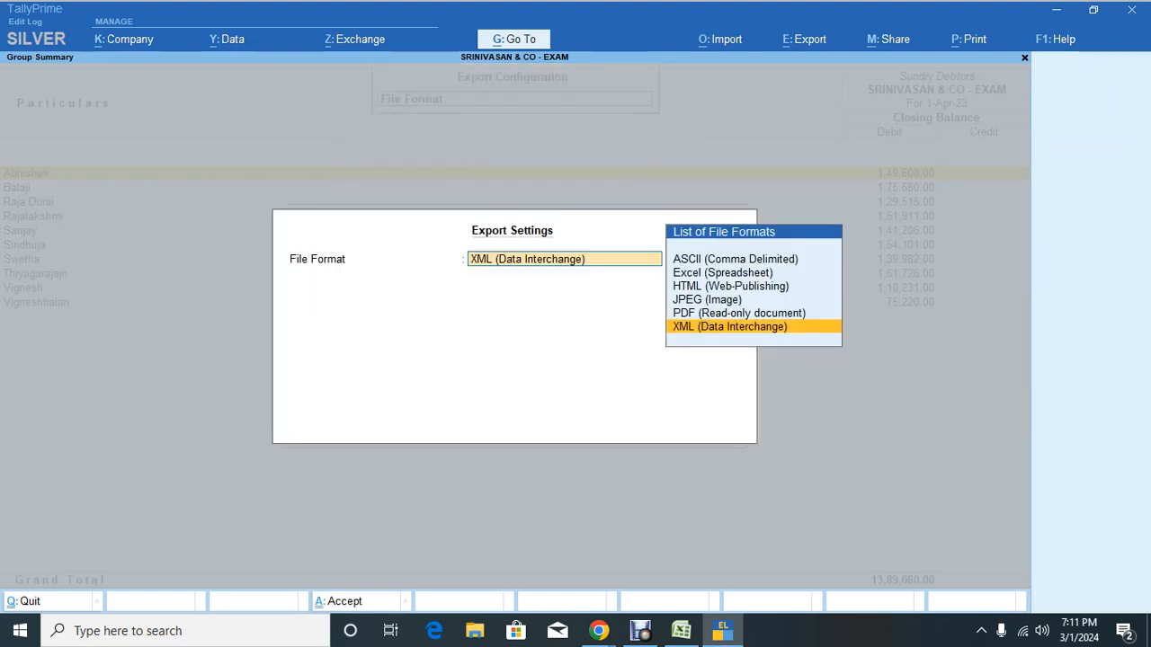
pyautogui.press('Up')
pyautogui.press('Up')
pyautogui.press('Up')
pyautogui.press('Up')
pyautogui.press('Return')
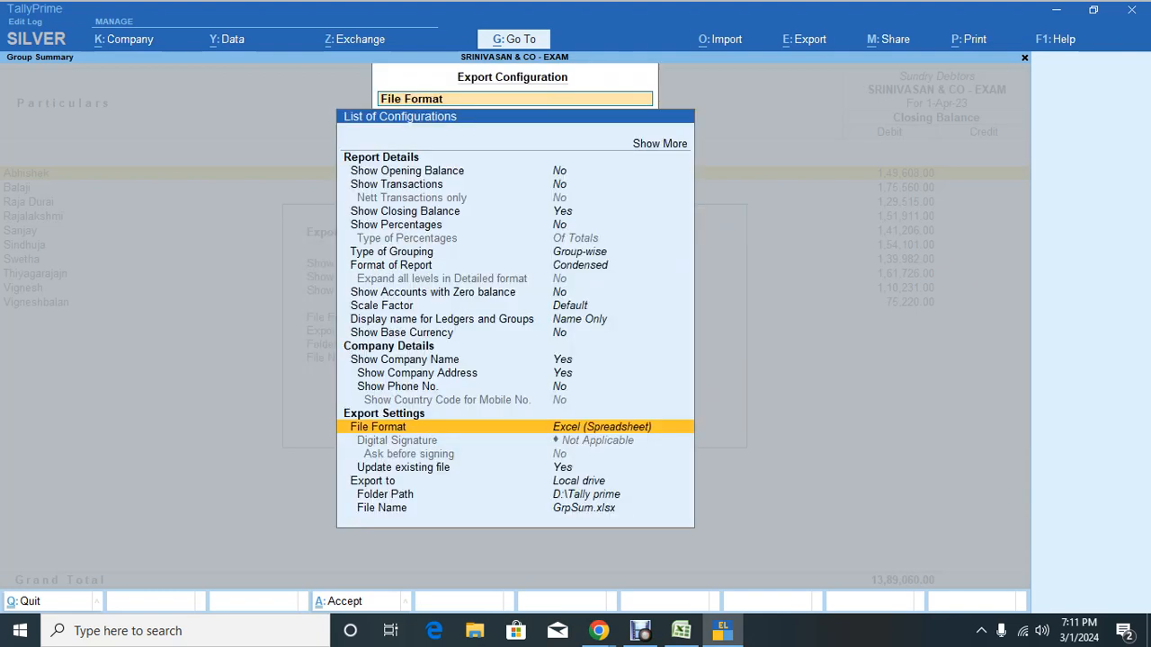
pyautogui.hotkey('ctrl', 'a')
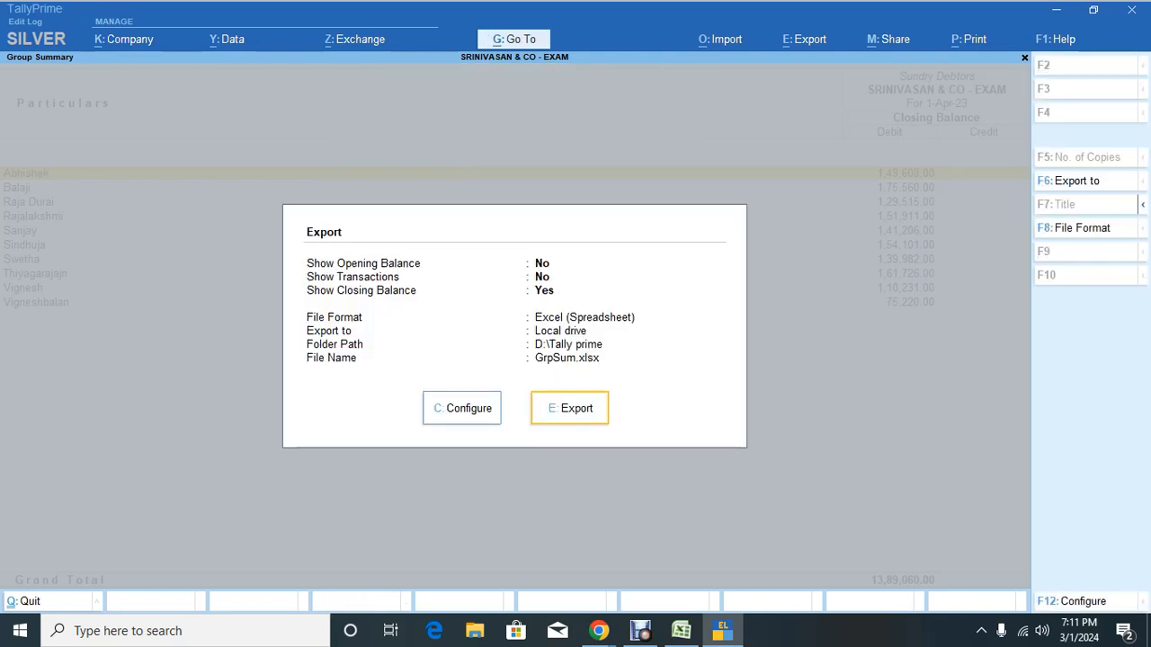
pyautogui.press('e')
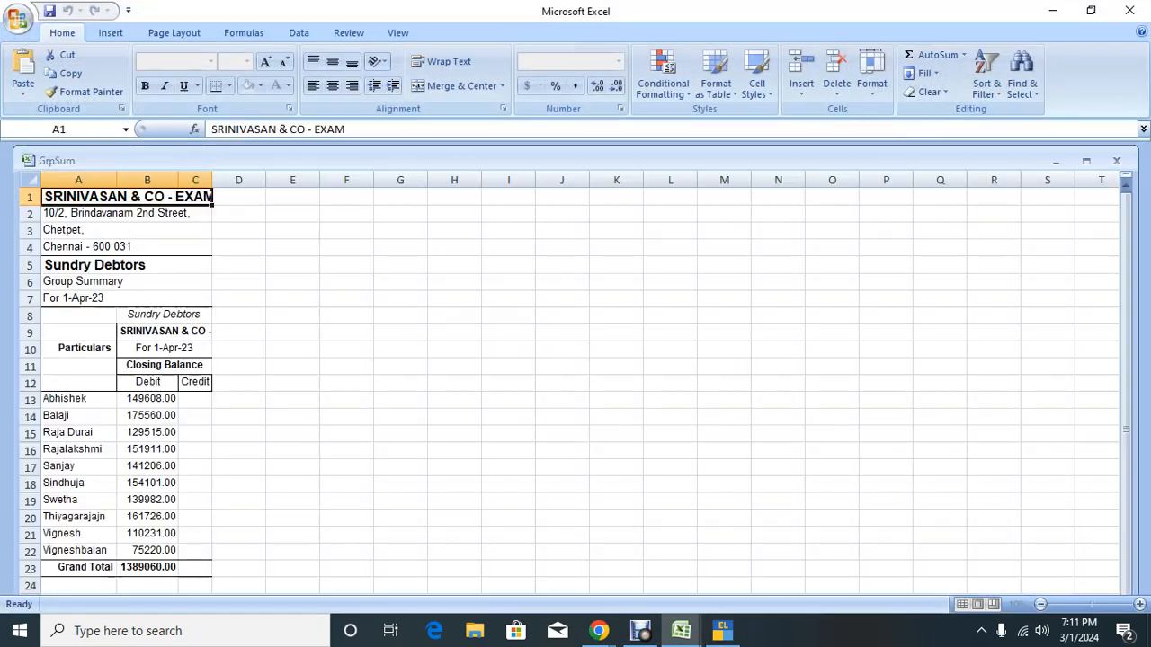
# Step: Copy the ten exported debtor balances and return to the debtor breakup sheet
pyautogui.moveTo(147, 399); pyautogui.dragTo(148, 549)
pyautogui.hotkey('ctrl', 'c')
pyautogui.hotkey('alt', 'Tab')
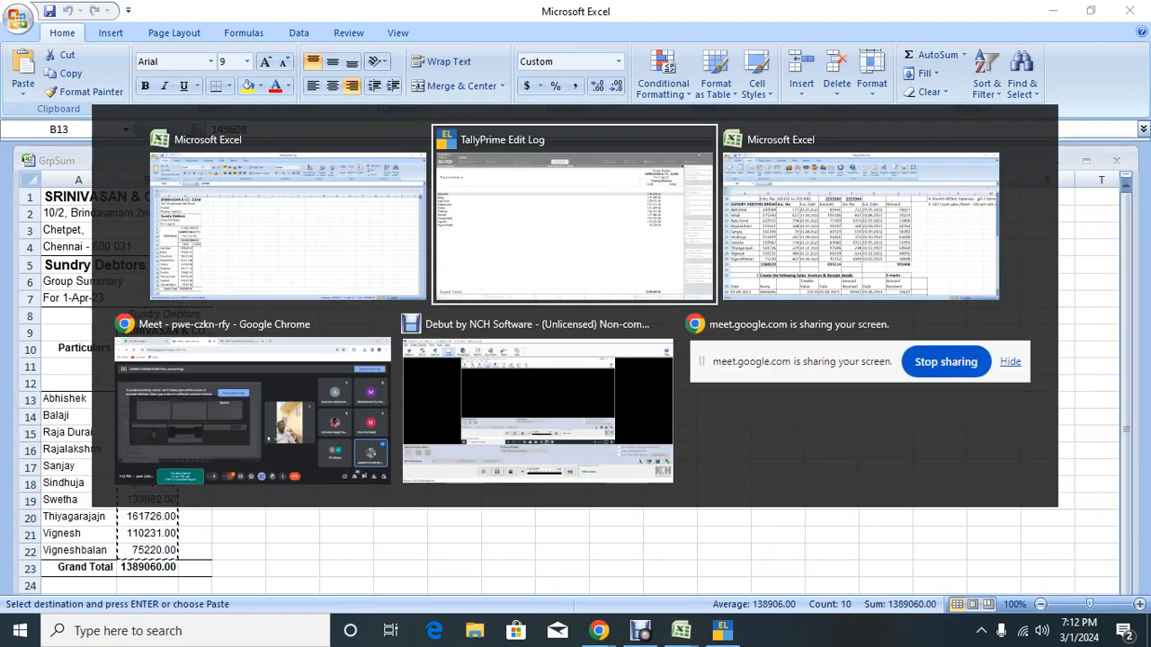
pyautogui.hotkey('alt', 'Tab')
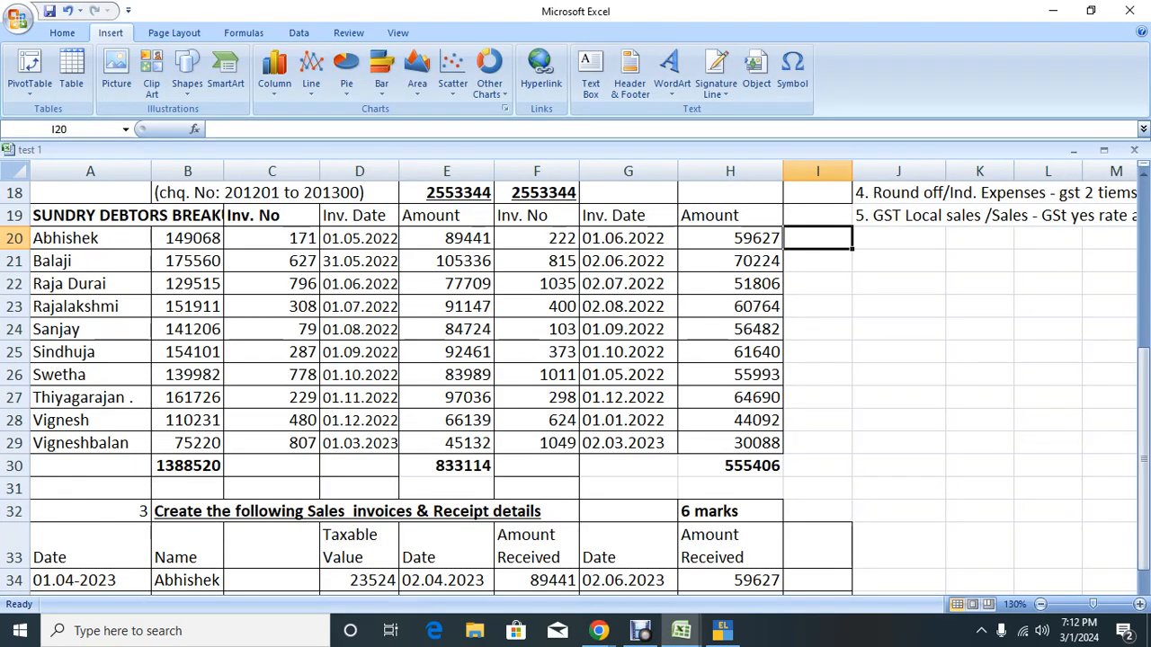
# Step: Paste Tally's balances into column I and enter the difference formula =B20-I20 in J20
pyautogui.hotkey('ctrl', 'v')
pyautogui.click(898, 238)
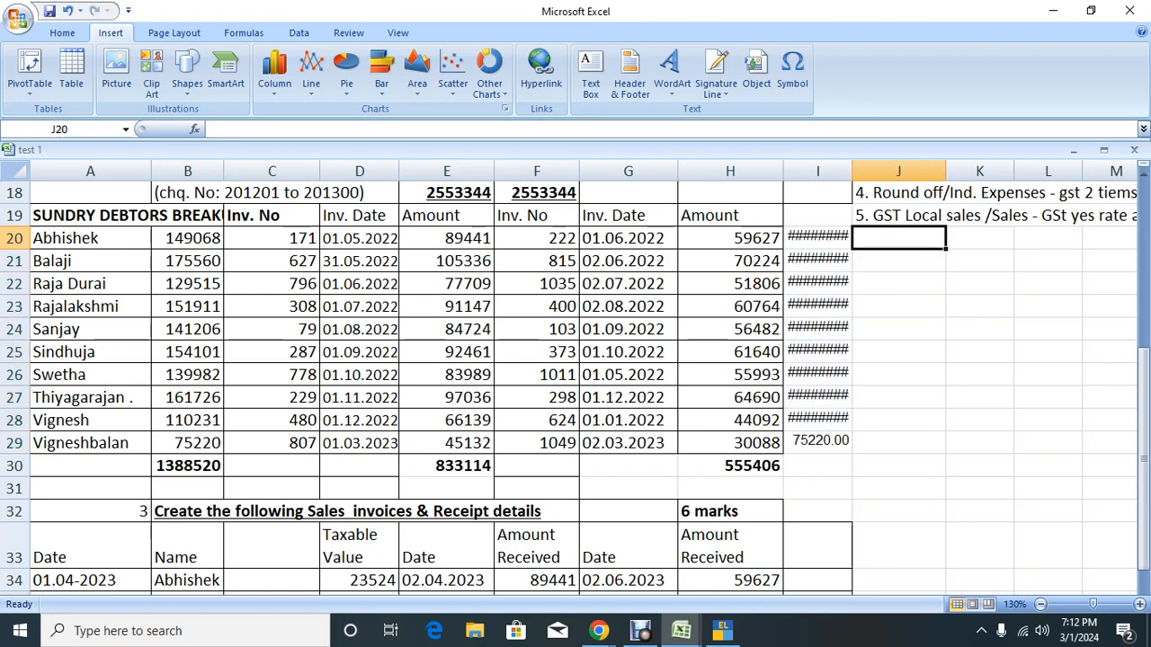
pyautogui.write('=')
pyautogui.press('Left')
pyautogui.press('Left')
pyautogui.press('Left')
pyautogui.press('Left')
pyautogui.press('Left')
pyautogui.press('Left')
pyautogui.press('Left')
pyautogui.press('Left')
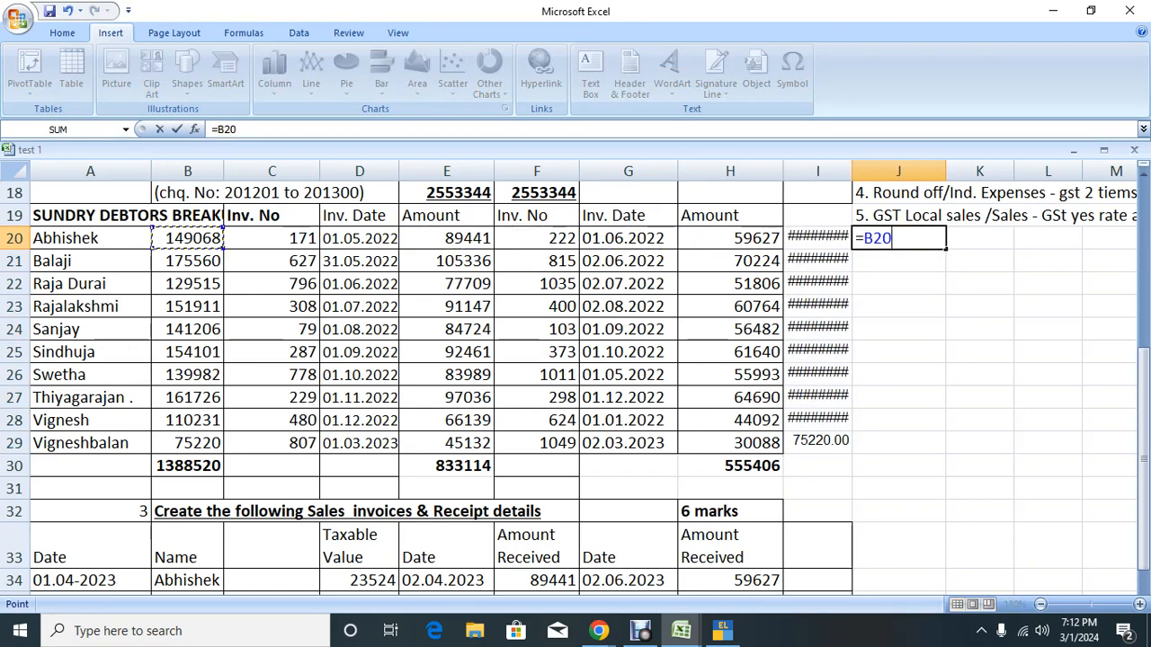
pyautogui.write('-')
pyautogui.press('Left')
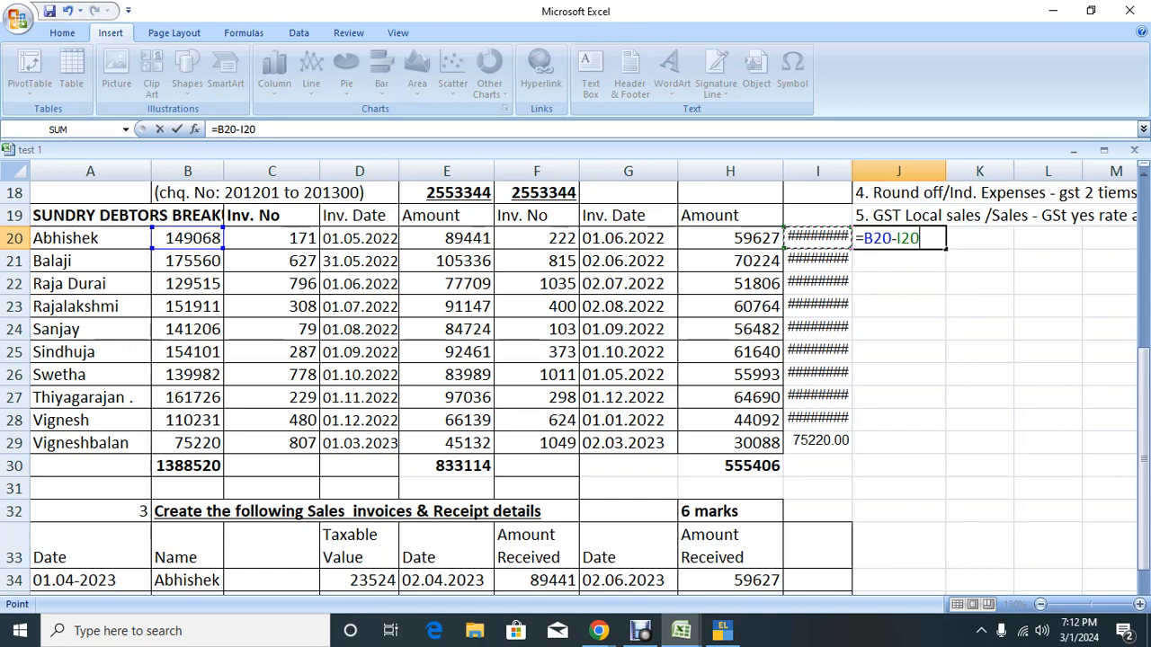
pyautogui.press('Return')
# Step: Fill the difference formula down J20:J29, showing -540 only for Abhishek
pyautogui.press('Up')
pyautogui.hotkey('ctrl', 'c')
pyautogui.hotkey('shift', 'Down')
pyautogui.hotkey('shift', 'Down')
pyautogui.hotkey('shift', 'Down')
pyautogui.hotkey('shift', 'Down')
pyautogui.hotkey('shift', 'Down')
pyautogui.hotkey('shift', 'Down')
pyautogui.hotkey('shift', 'Down')
pyautogui.hotkey('shift', 'Down')
pyautogui.hotkey('shift', 'Down')
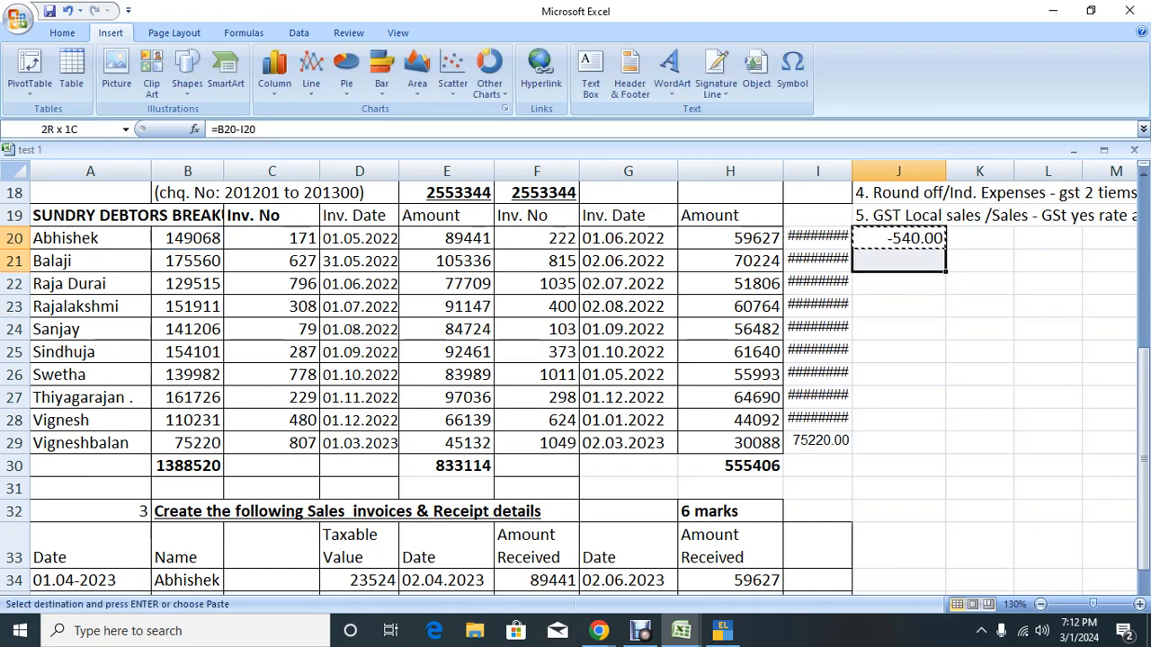
pyautogui.press('Return')
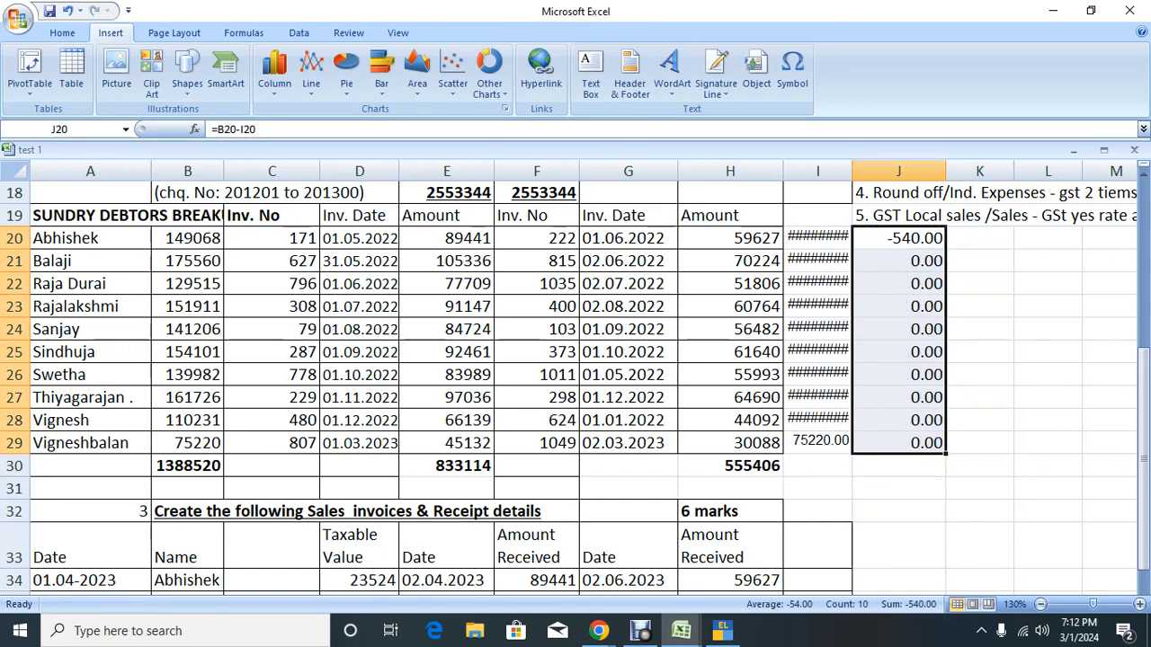
pyautogui.press('Down')
pyautogui.press('Up')
pyautogui.press('Left')
pyautogui.press('Left')
pyautogui.press('Left')
pyautogui.press('Left')
pyautogui.press('Left')
pyautogui.press('Left')
pyautogui.press('Left')
pyautogui.press('Left')
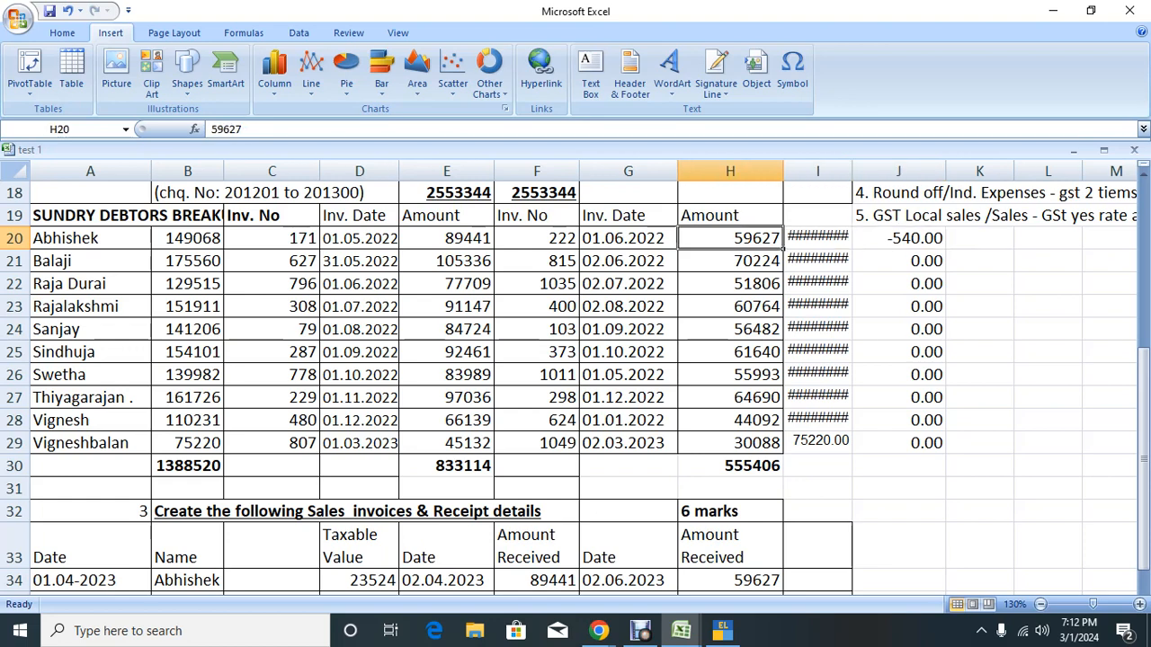
pyautogui.hotkey('alt', 'Tab')
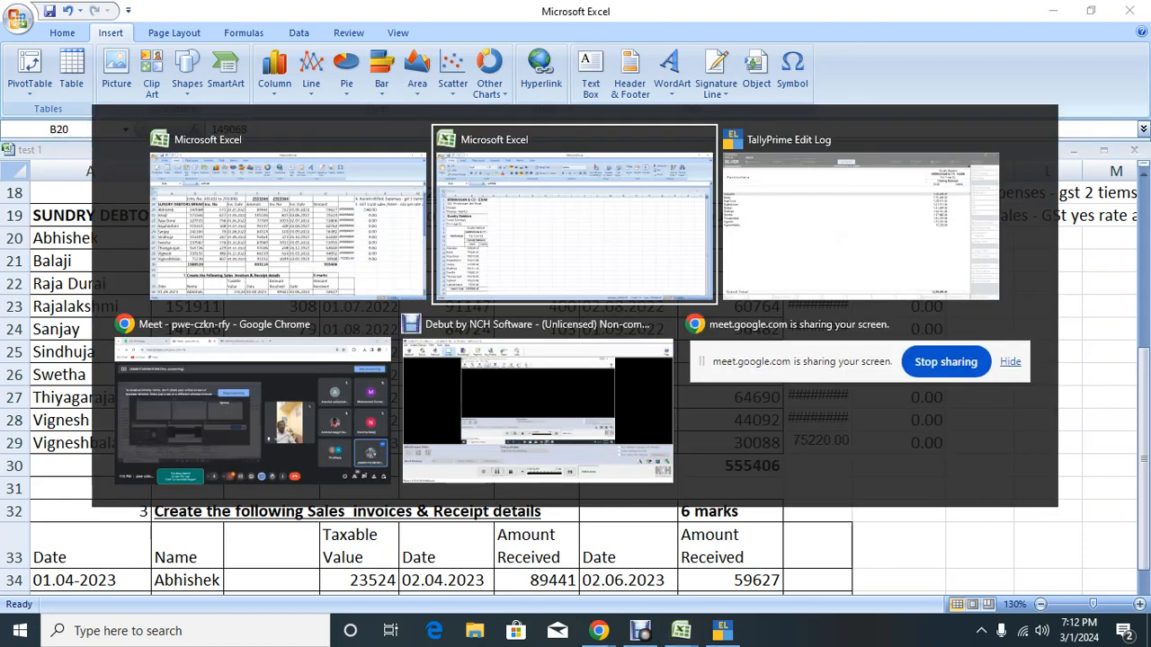
pyautogui.hotkey('alt', 'Tab')
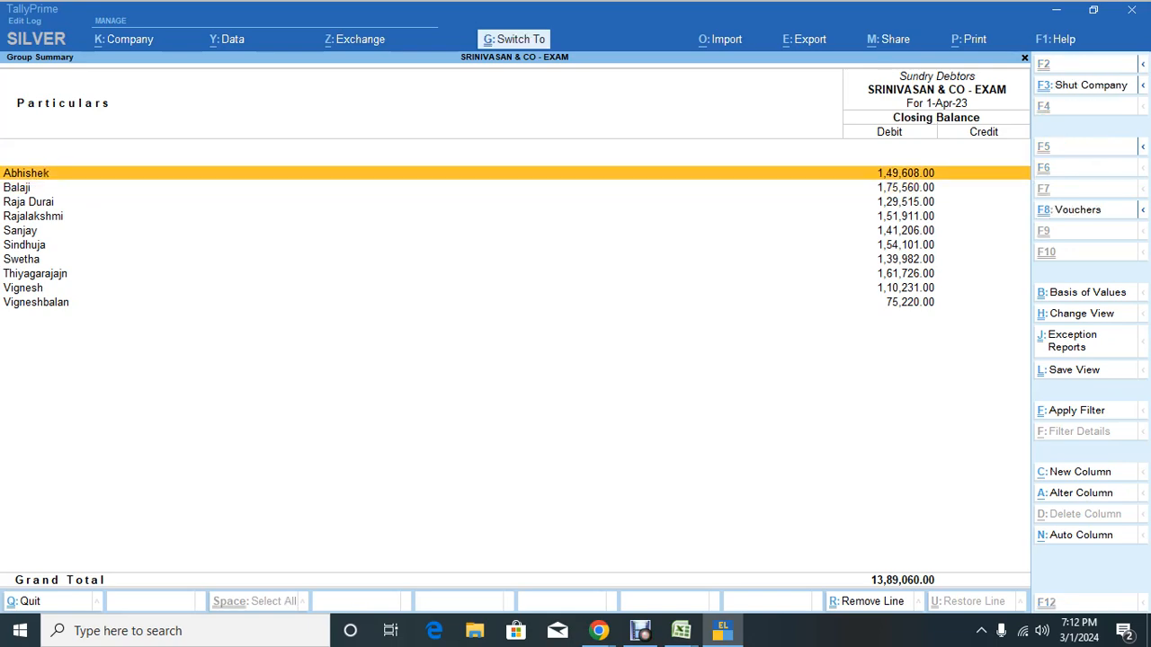
# Step: Alter Abhishek's ledger to an opening balance of 1,49,068 Dr
pyautogui.hotkey('ctrl', 'Return')
pyautogui.press('Return')
pyautogui.press('Return')
pyautogui.press('Return')
pyautogui.press('Return')
pyautogui.press('Return')
pyautogui.press('Return')
pyautogui.press('Return')
pyautogui.press('Return')
pyautogui.press('Return')
pyautogui.press('Return')
pyautogui.press('Return')
pyautogui.press('Return')
pyautogui.press('Return')
pyautogui.press('Return')
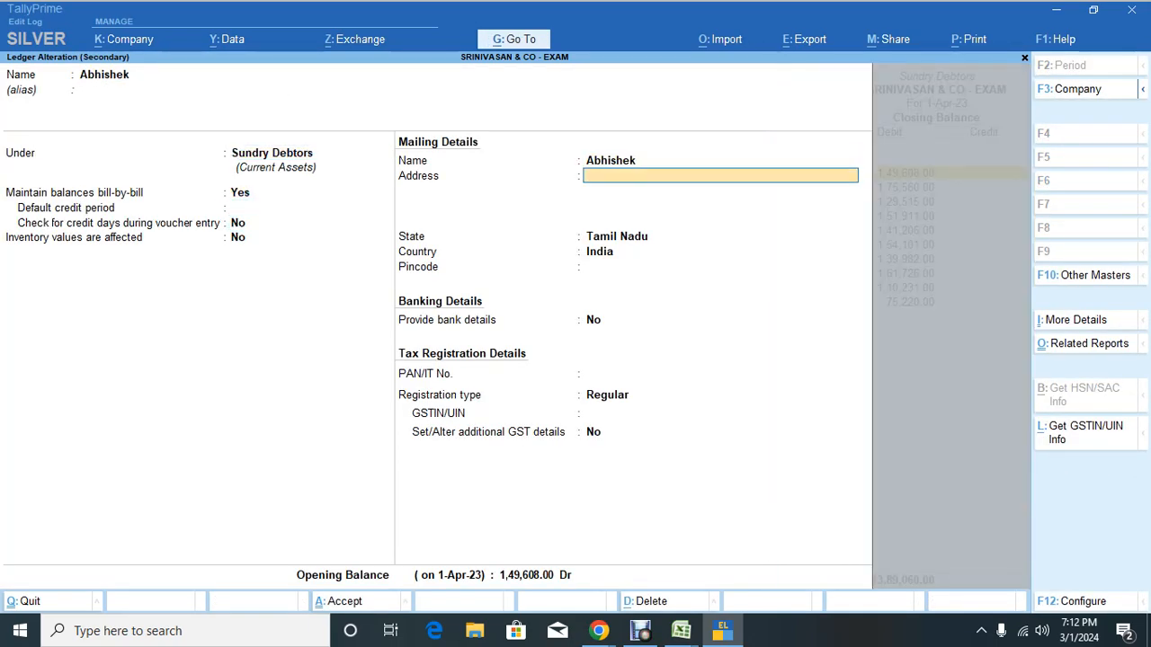
pyautogui.press('Return')
pyautogui.press('Return')
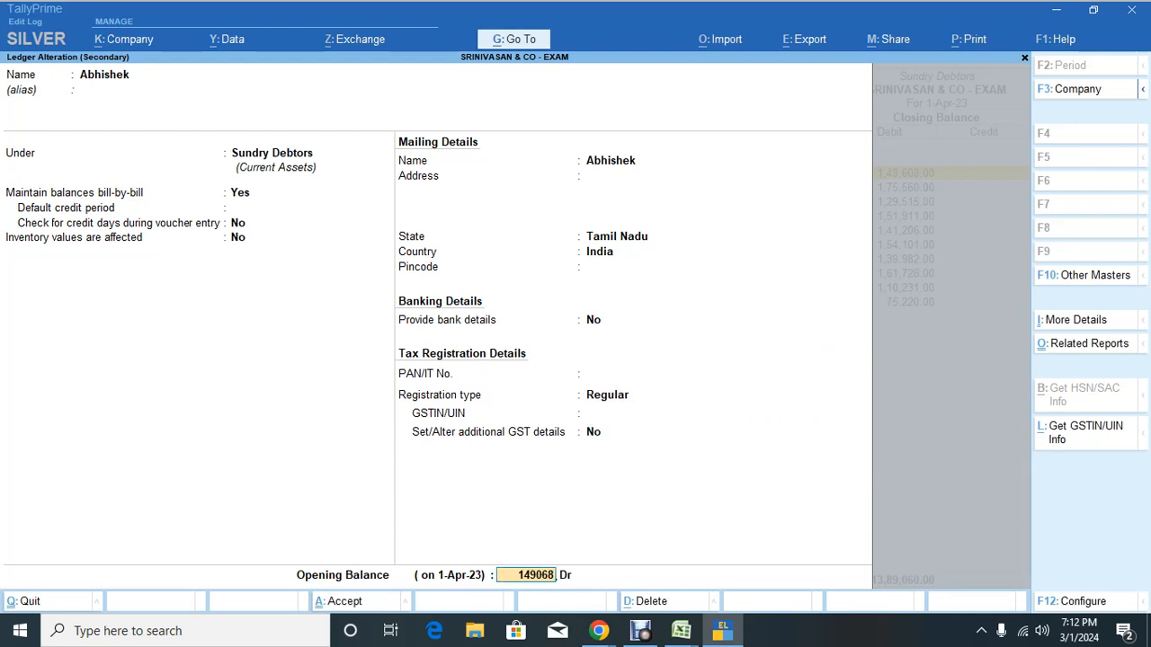
pyautogui.write('149068')
pyautogui.press('Return')
pyautogui.press('Return')
pyautogui.press('Return')
pyautogui.press('Return')
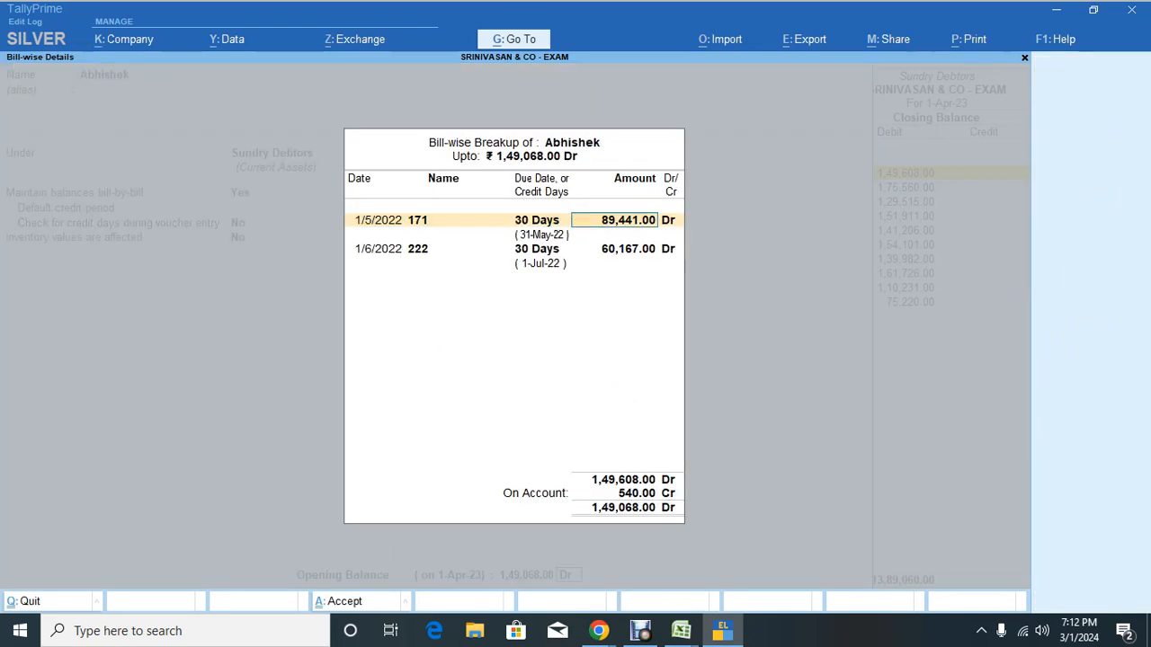
# Step: Correct bill 222 to 59,627 per Excel and accept, balancing the Balance Sheet at 25,53,344
pyautogui.hotkey('alt', 'Tab')
pyautogui.press('Up')
pyautogui.press('Up')
pyautogui.press('Up')
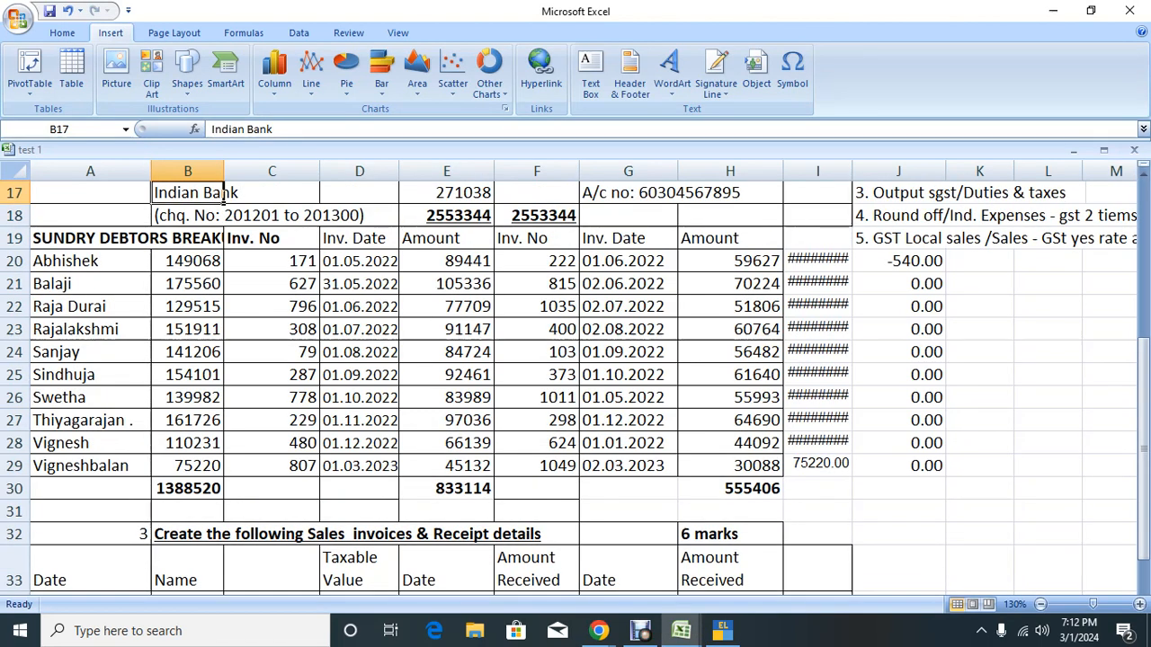
pyautogui.click(730, 261)
pyautogui.hotkey('alt', 'Tab')
pyautogui.press('Down')
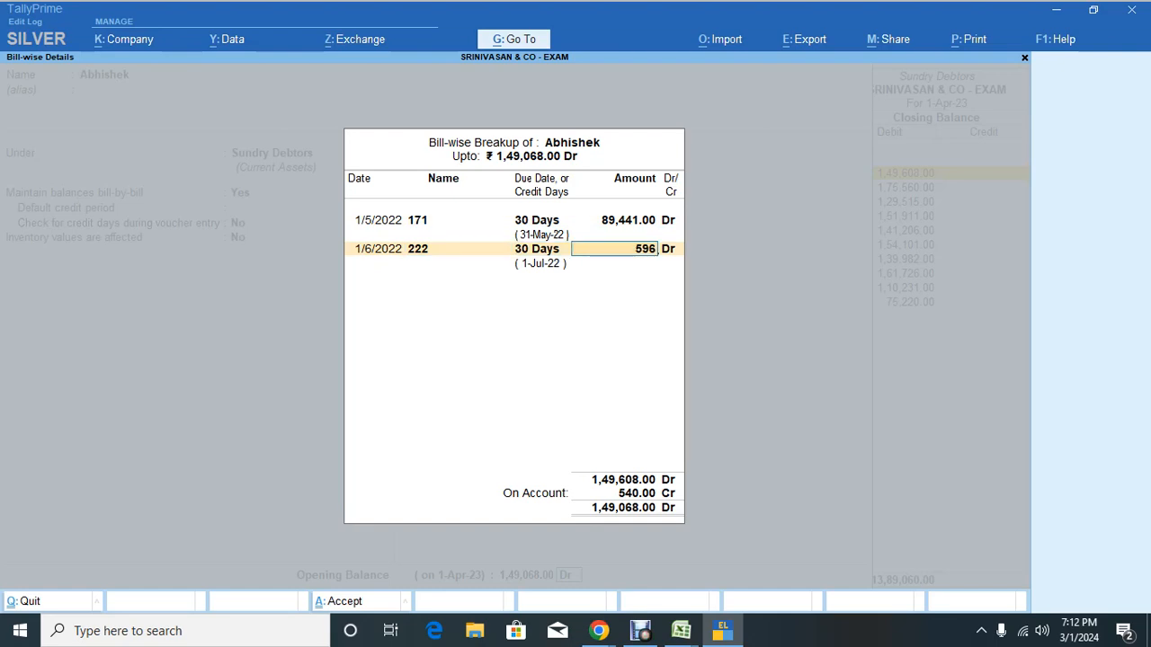
pyautogui.write('59627')
pyautogui.press('Return')
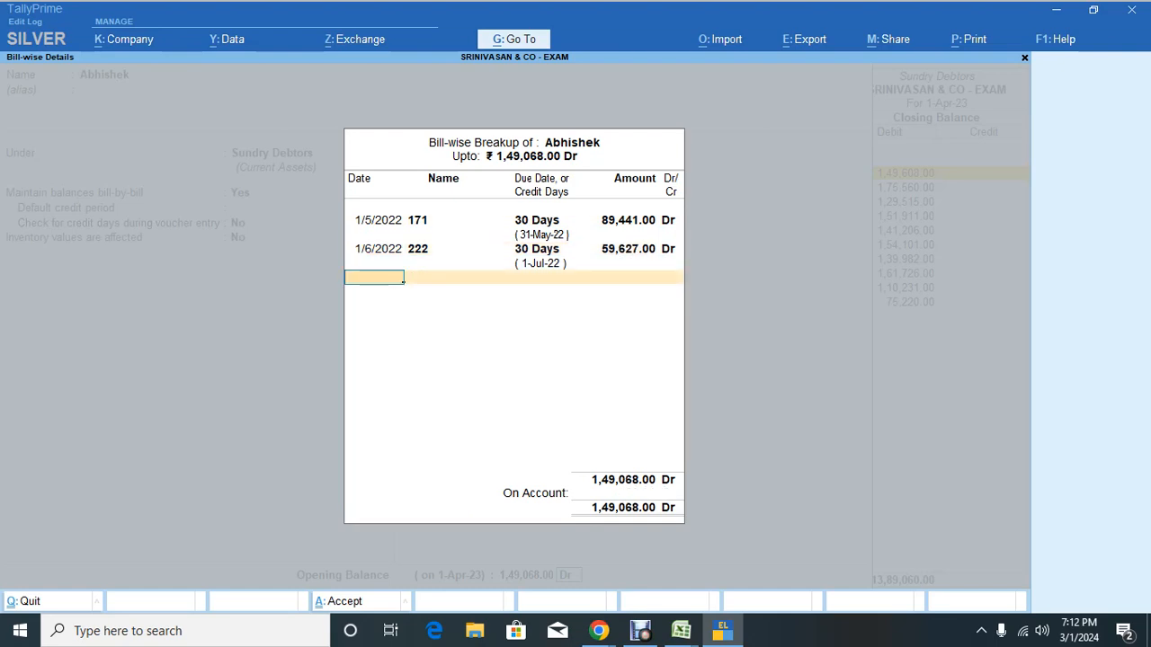
pyautogui.press('Return')
pyautogui.press('Return')
pyautogui.press('Escape')
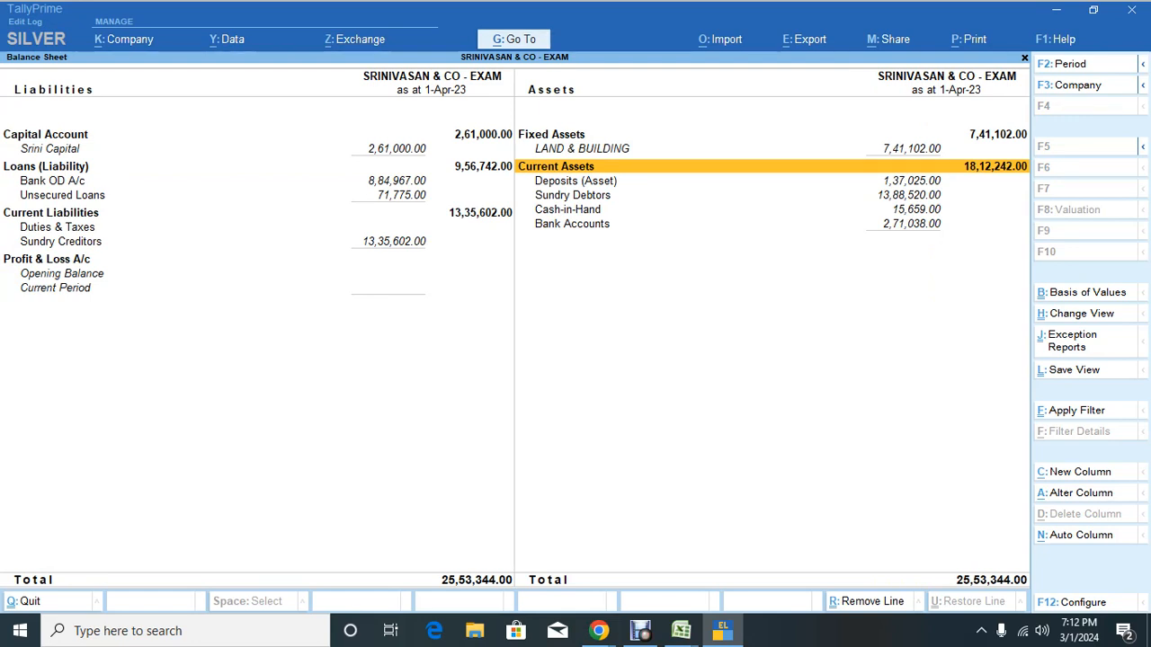
pyautogui.hotkey('alt', 'Tab')
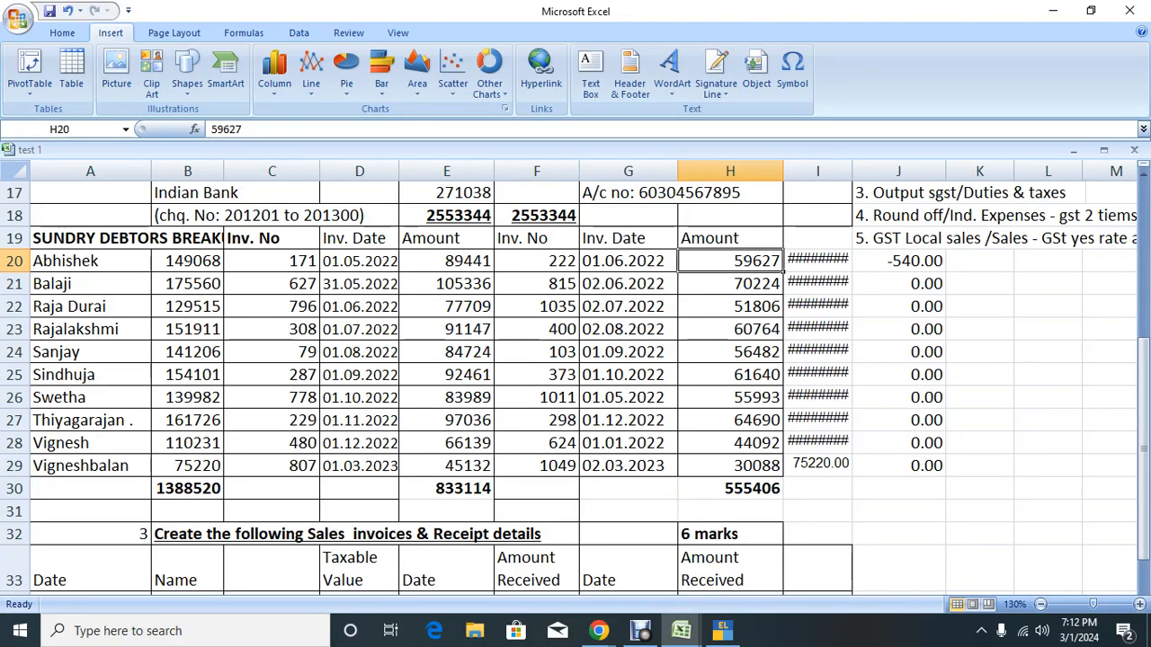
# Step: Clear the pasted Tally figures in I19:I30 and the difference results in J20:J30
pyautogui.scroll(4, 575, 377)
pyautogui.scroll(-3, 576, 377)
pyautogui.moveTo(817, 306); pyautogui.dragTo(817, 557)
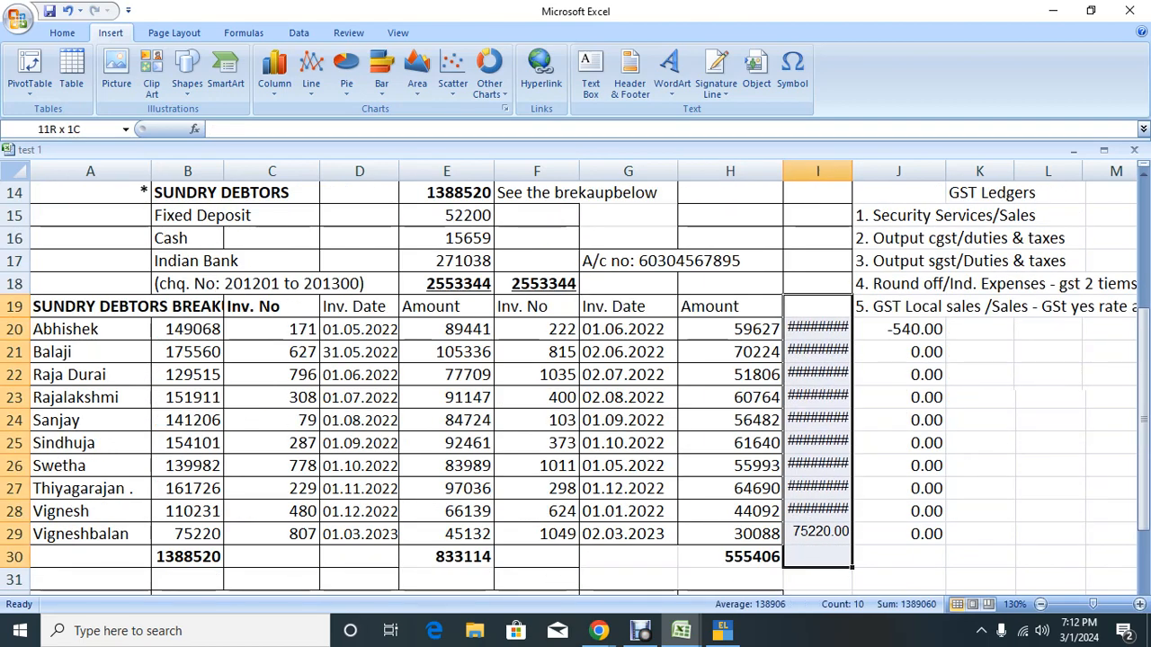
pyautogui.press('Delete')
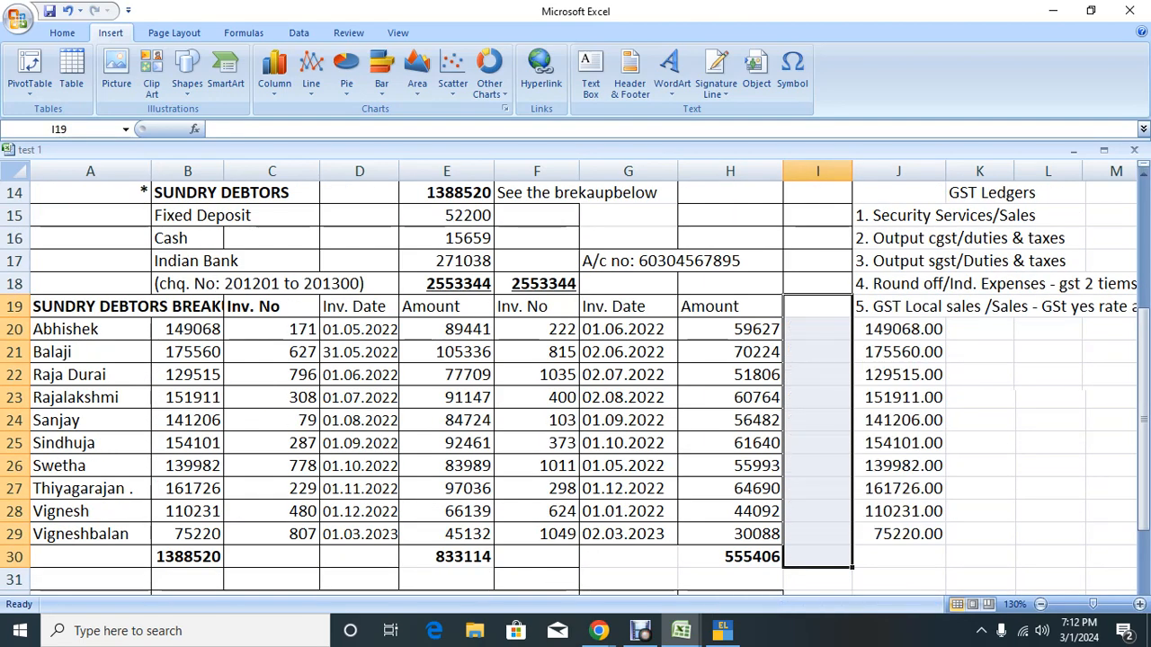
pyautogui.moveTo(898, 329); pyautogui.dragTo(898, 557)
pyautogui.press('Delete')
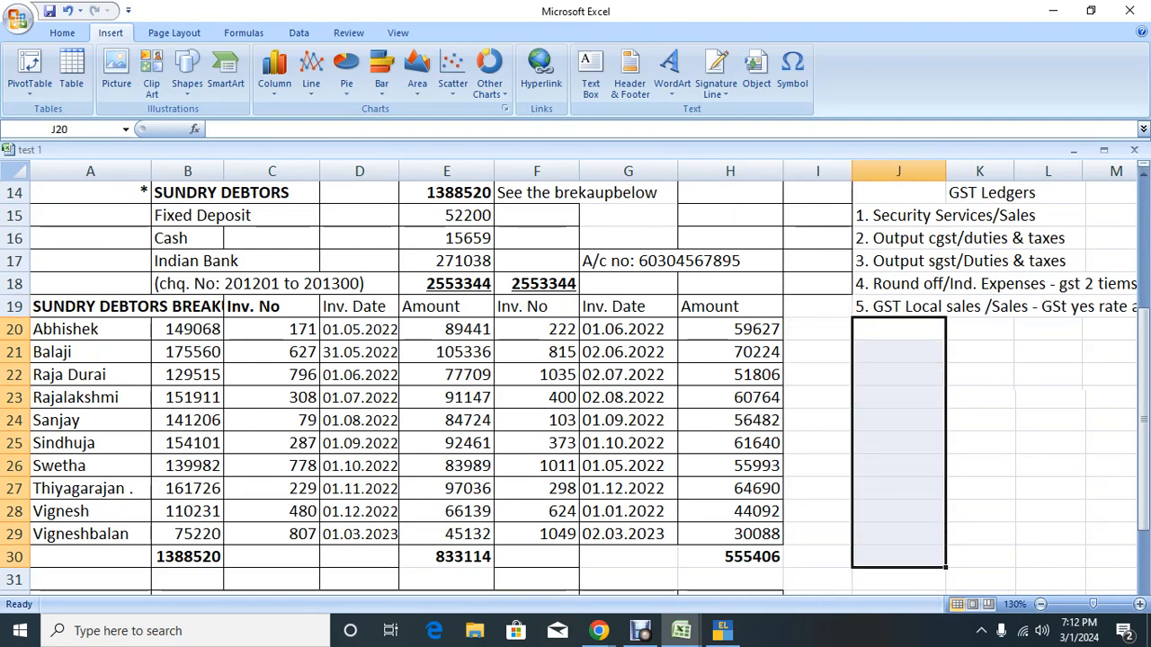
pyautogui.scroll(5, 576, 378)
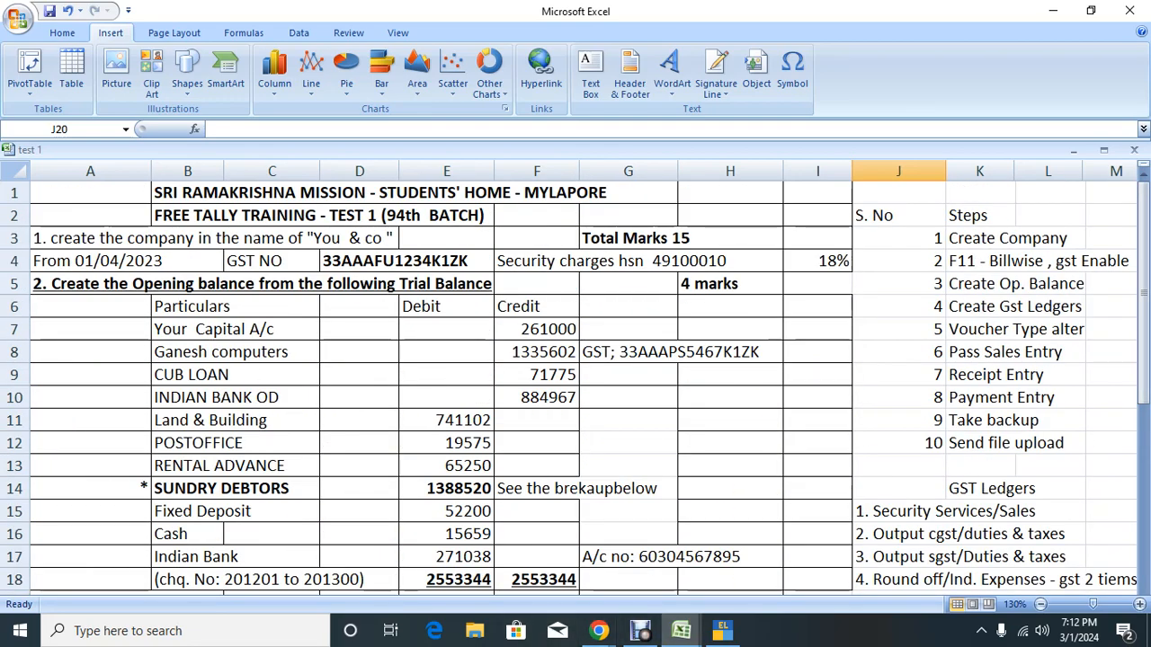
pyautogui.click(729, 284)
# Step: Check the sums of the taxable values in column D and the amounts received in column H
pyautogui.scroll(-2, 575, 378)
pyautogui.scroll(-4, 575, 377)
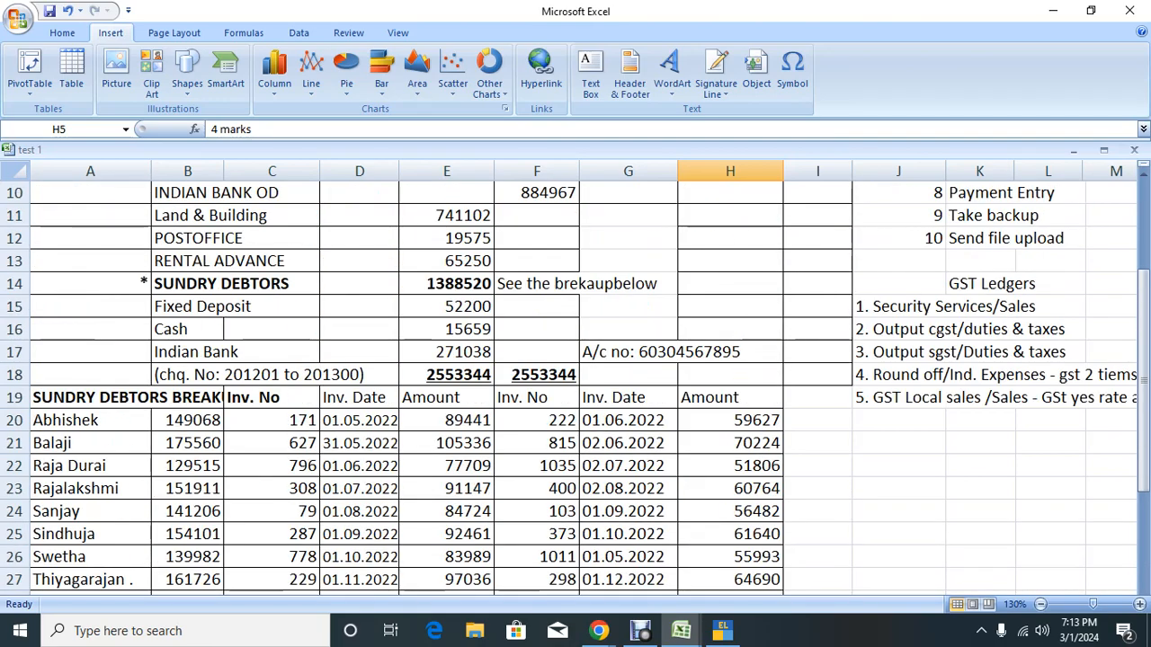
pyautogui.scroll(3, 575, 378)
pyautogui.scroll(-1, 576, 377)
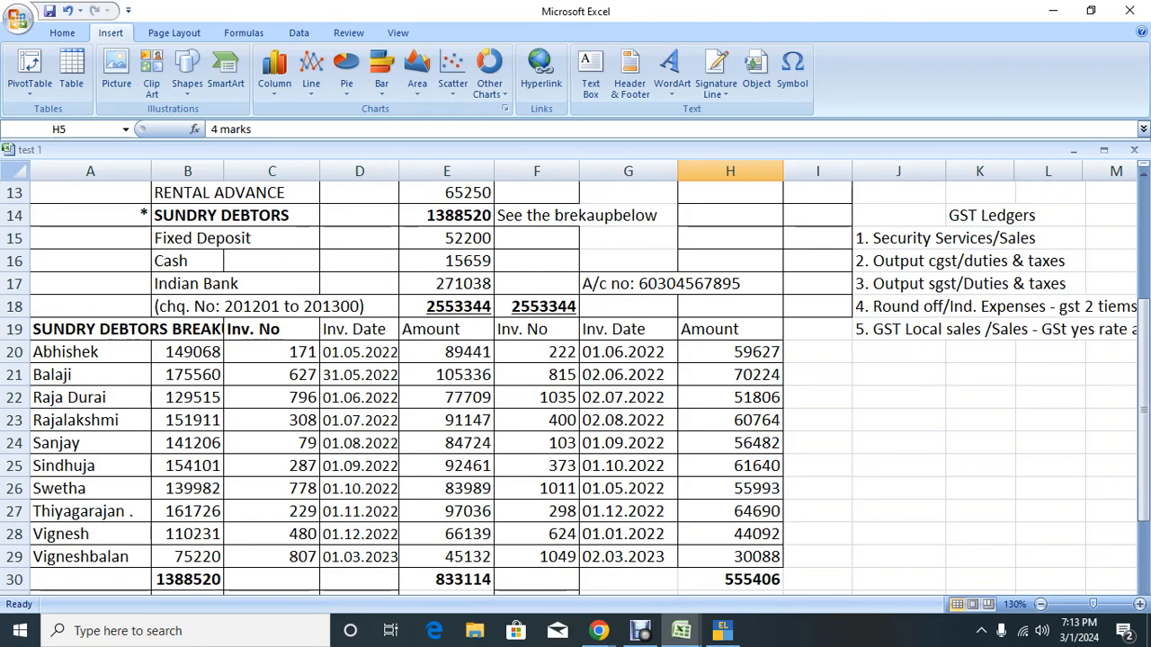
pyautogui.scroll(-7, 576, 377)
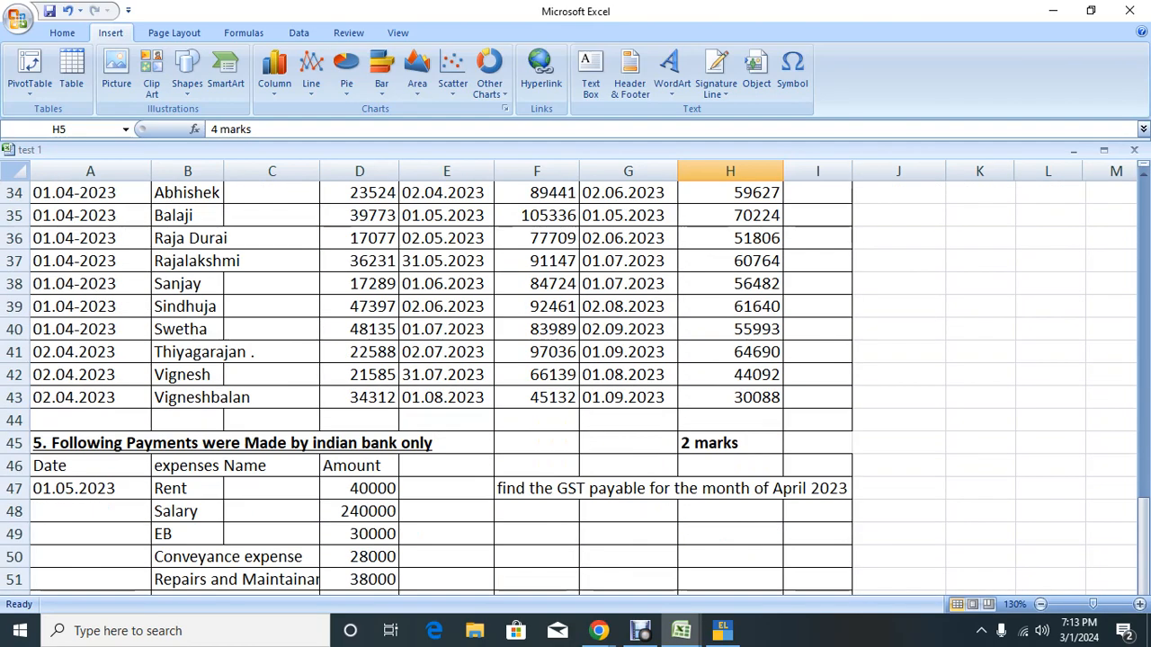
pyautogui.scroll(2, 576, 378)
pyautogui.moveTo(360, 353); pyautogui.dragTo(359, 580)
pyautogui.moveTo(537, 352); pyautogui.dragTo(537, 466)
pyautogui.moveTo(730, 352); pyautogui.dragTo(730, 557)
pyautogui.moveTo(359, 352); pyautogui.dragTo(360, 558)
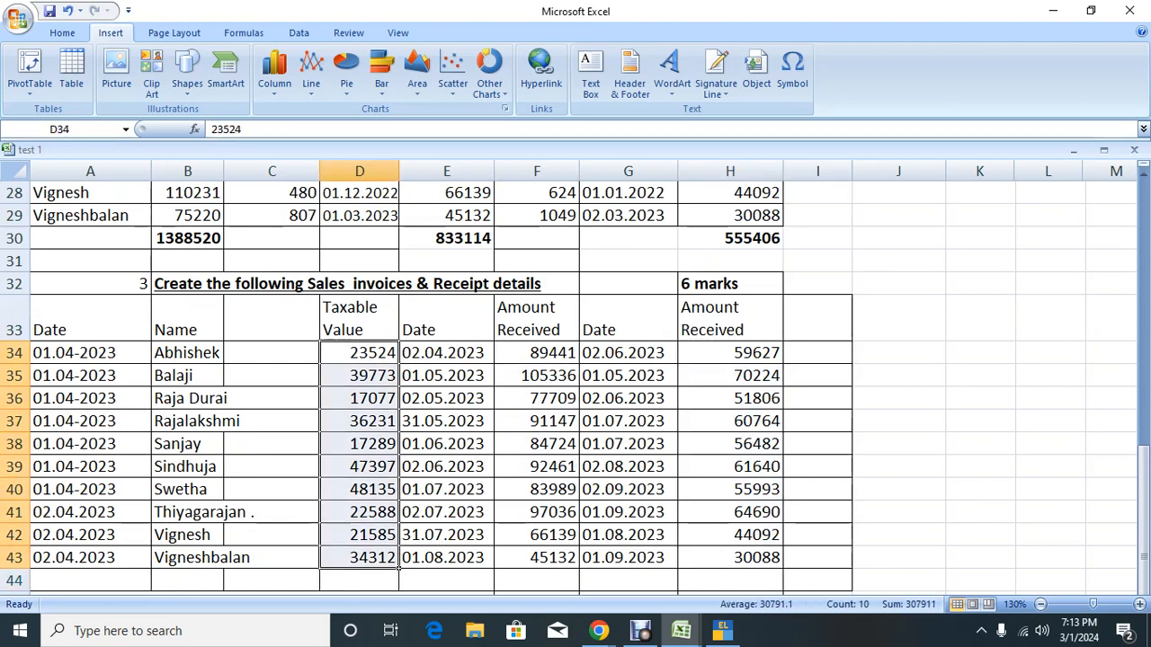
pyautogui.moveTo(537, 376); pyautogui.dragTo(536, 580)
pyautogui.moveTo(730, 353); pyautogui.dragTo(730, 443)
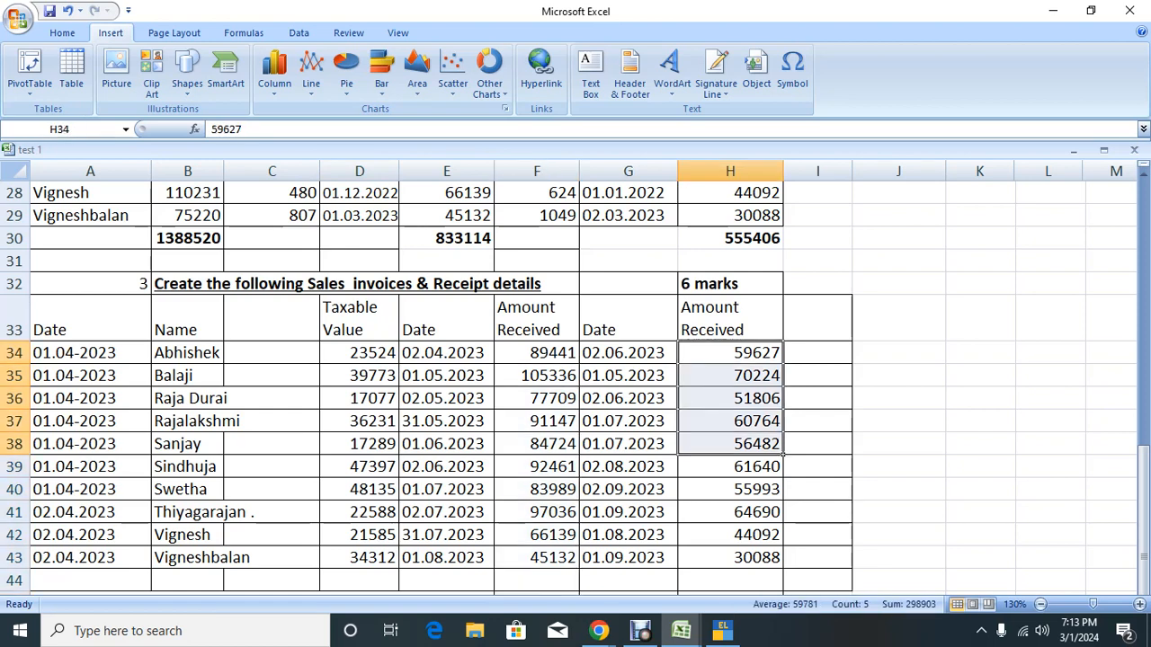
pyautogui.click(980, 467)
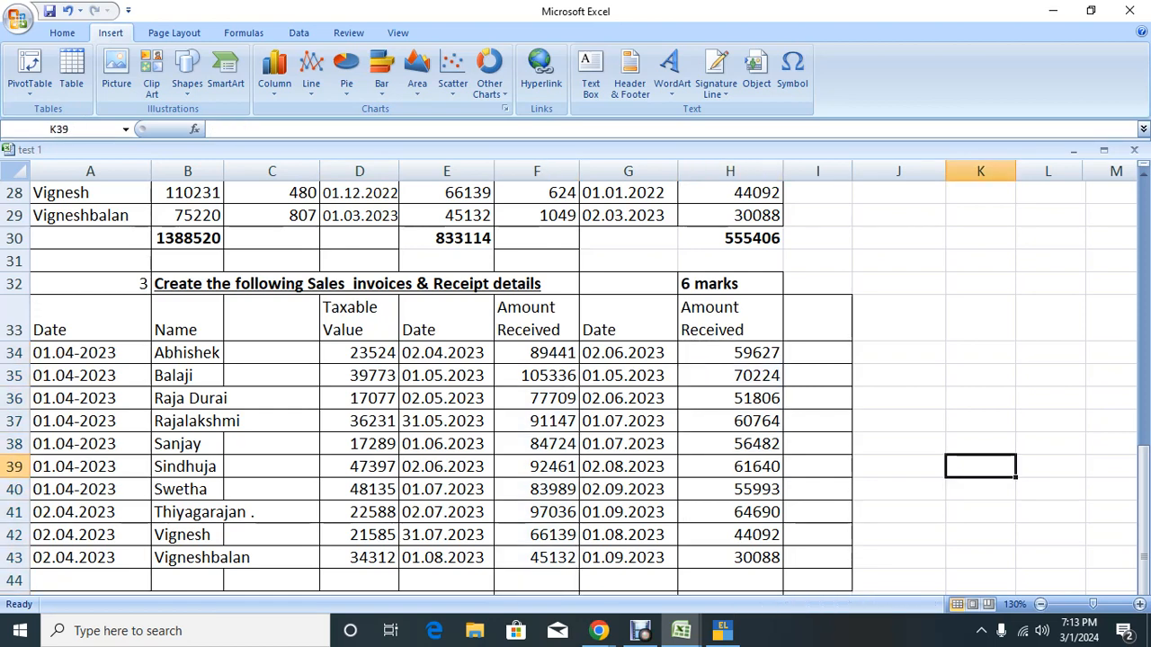